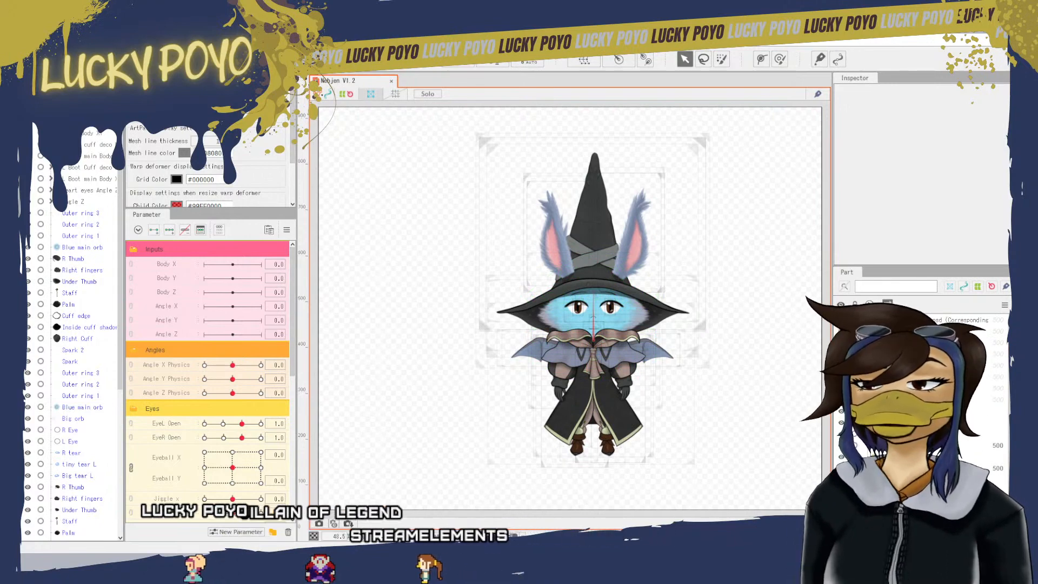
- Open the physics settings and play the random scene to preview the model's motion
click(85, 43)
click(162, 274)
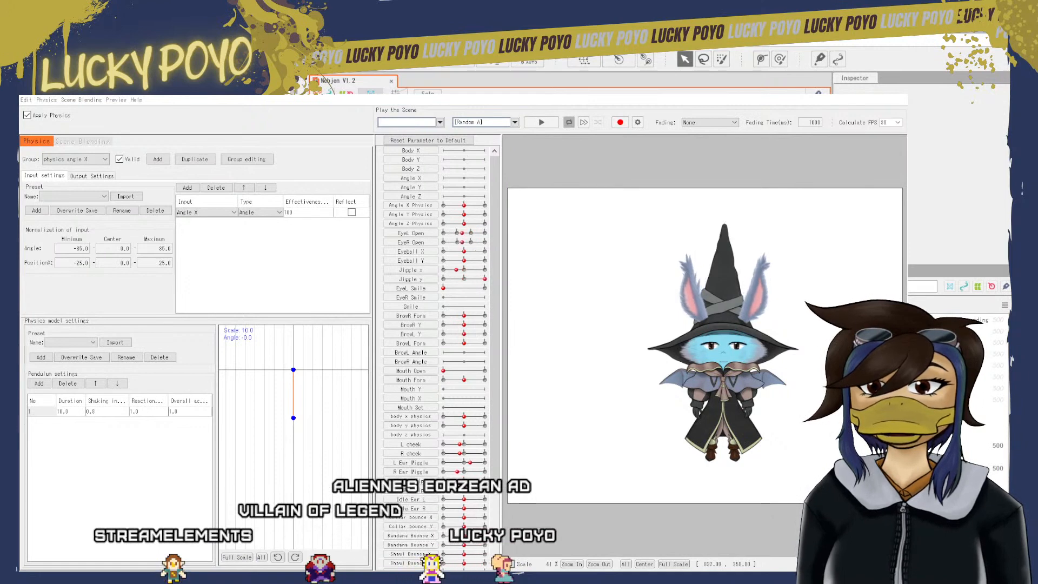
click(391, 261)
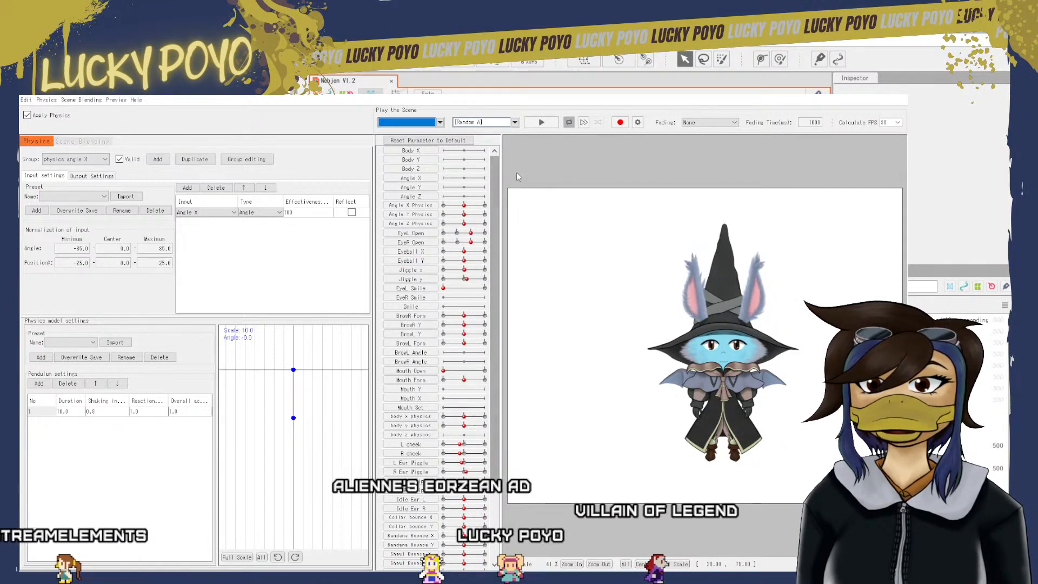
click(541, 122)
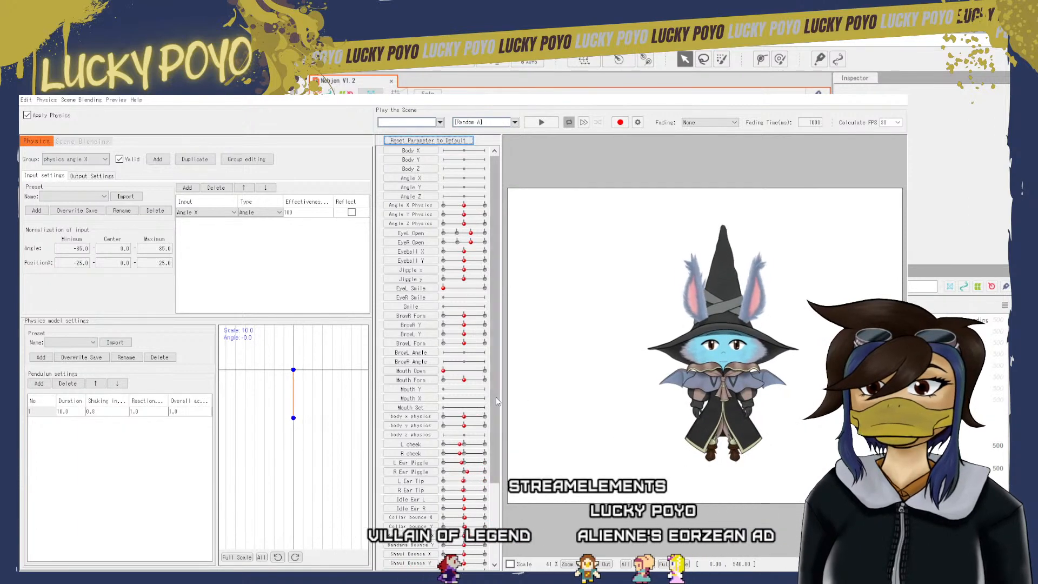
- Turn on Heart Eyes in the physics preview, move the model around to test it, and close the physics settings
scroll(447, 534, down, 5)
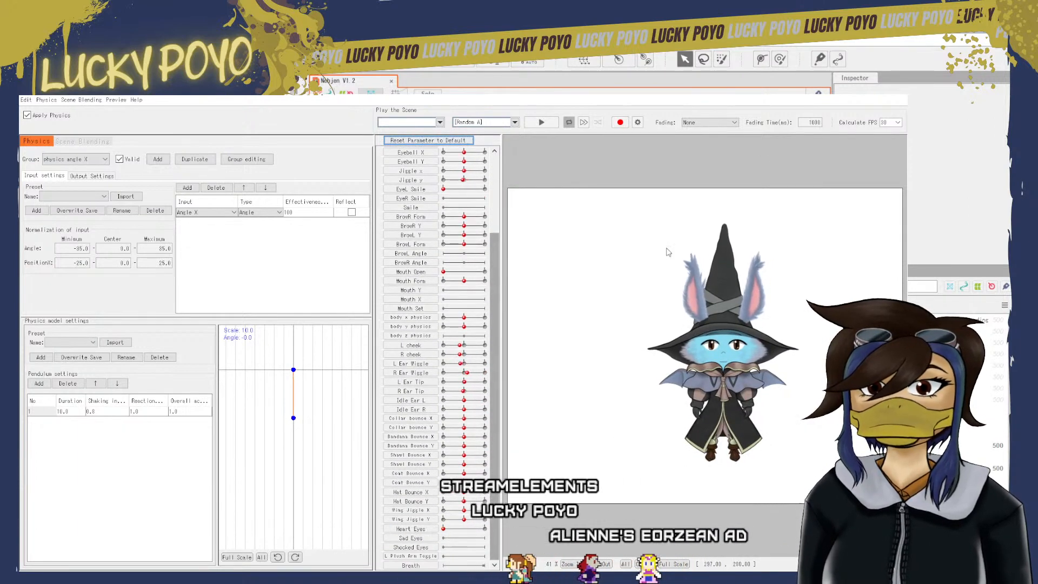
click(484, 528)
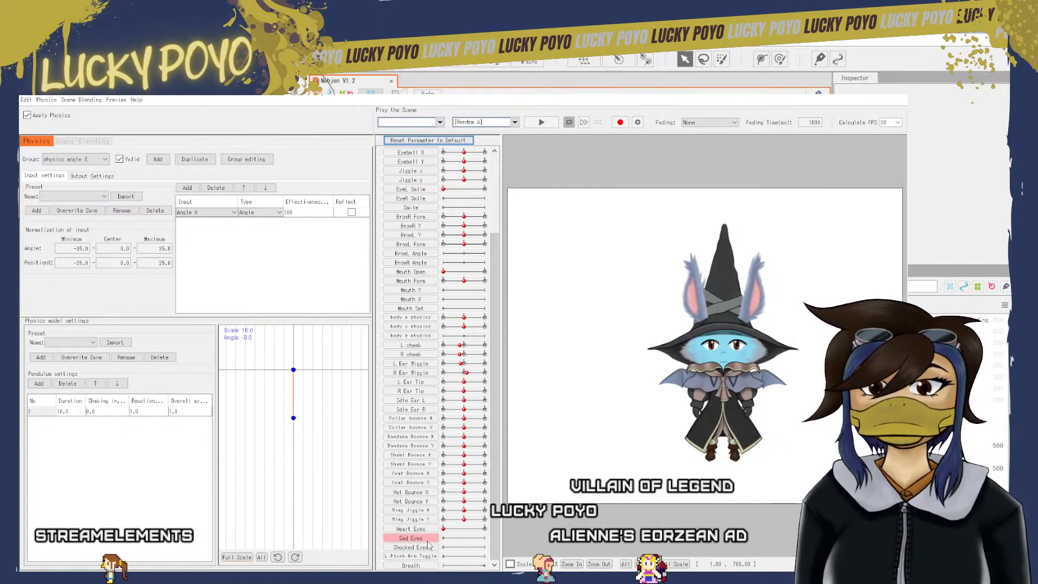
scroll(440, 352, up, 2)
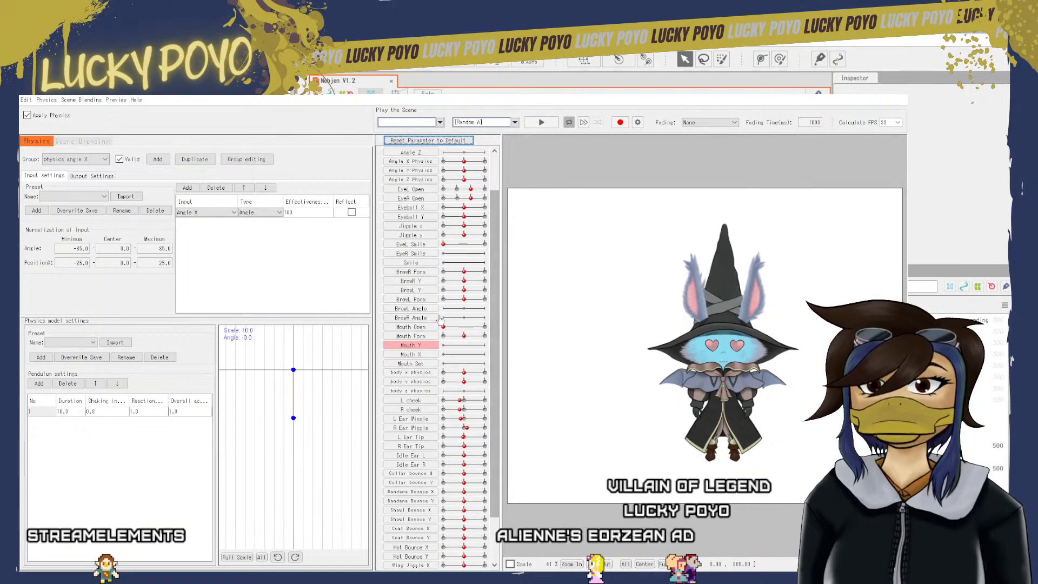
scroll(467, 228, up, 2)
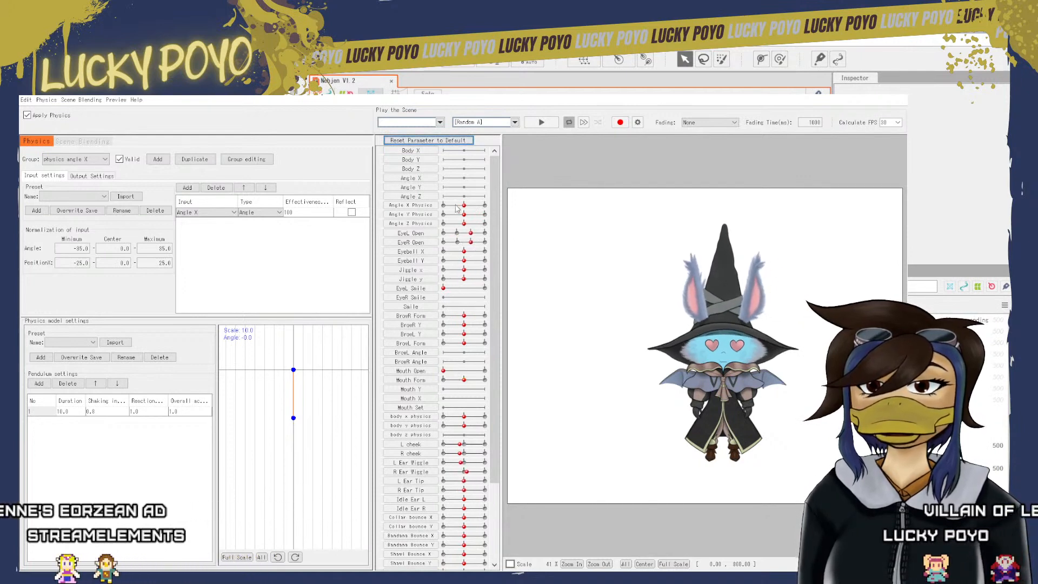
drag(587, 290, 674, 351)
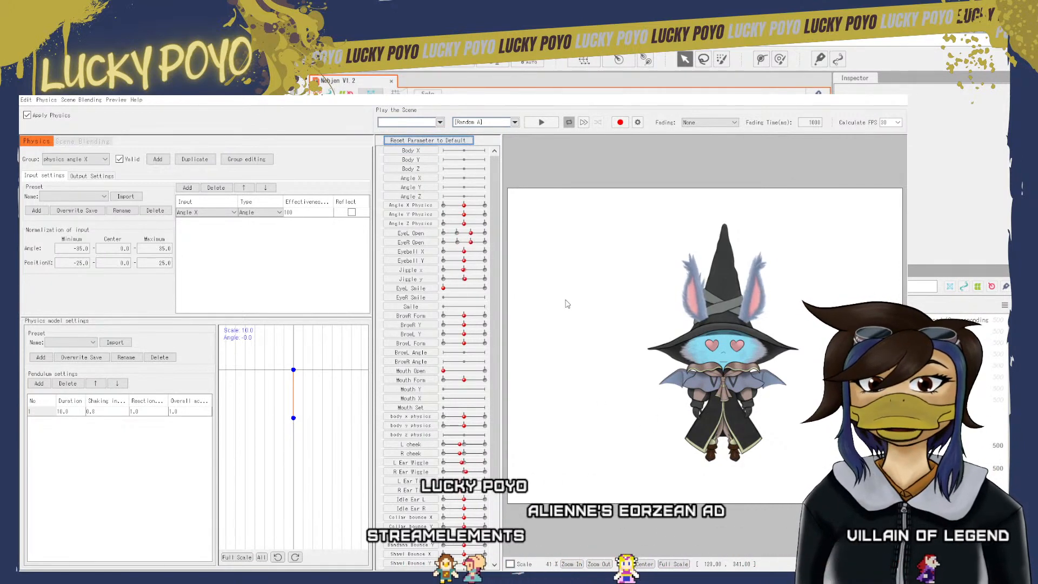
drag(565, 302, 585, 520)
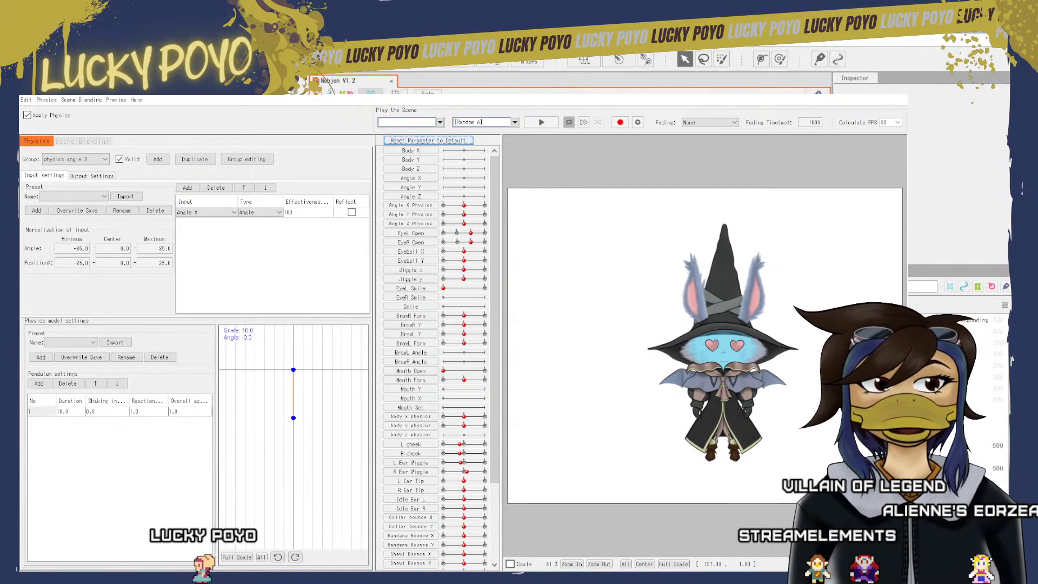
key(alt+F4)
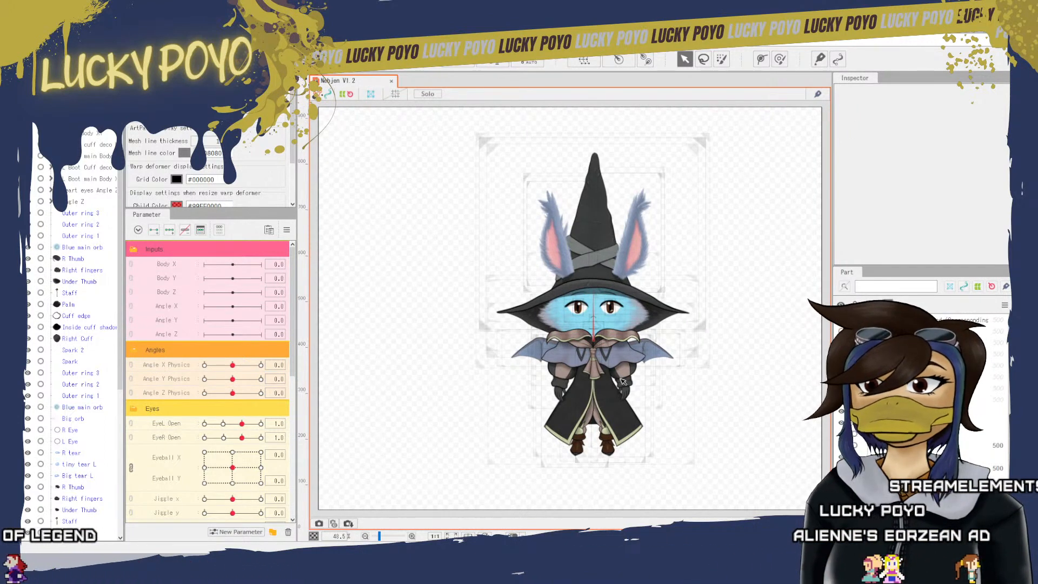
- Focus on the character's face and set the Heart Eyes emote parameter to 1.0
scroll(583, 346, up, 10)
drag(743, 246, 713, 402)
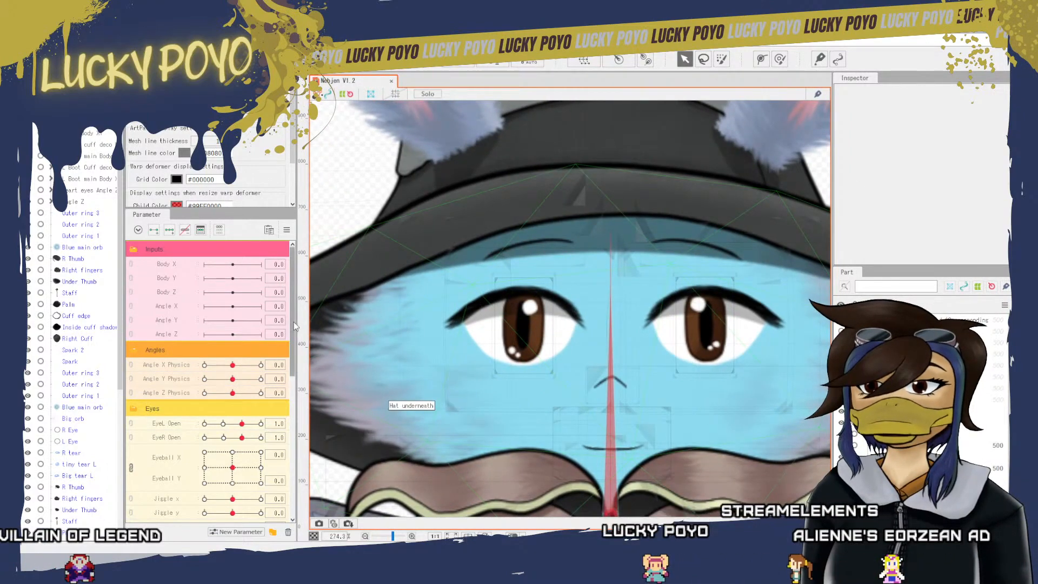
drag(295, 326, 295, 472)
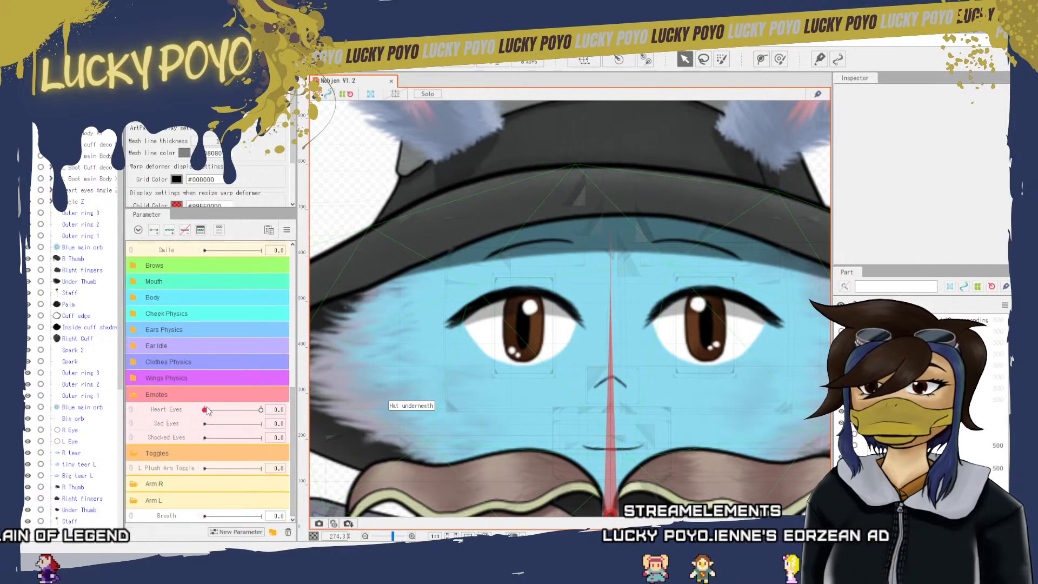
drag(206, 410, 260, 410)
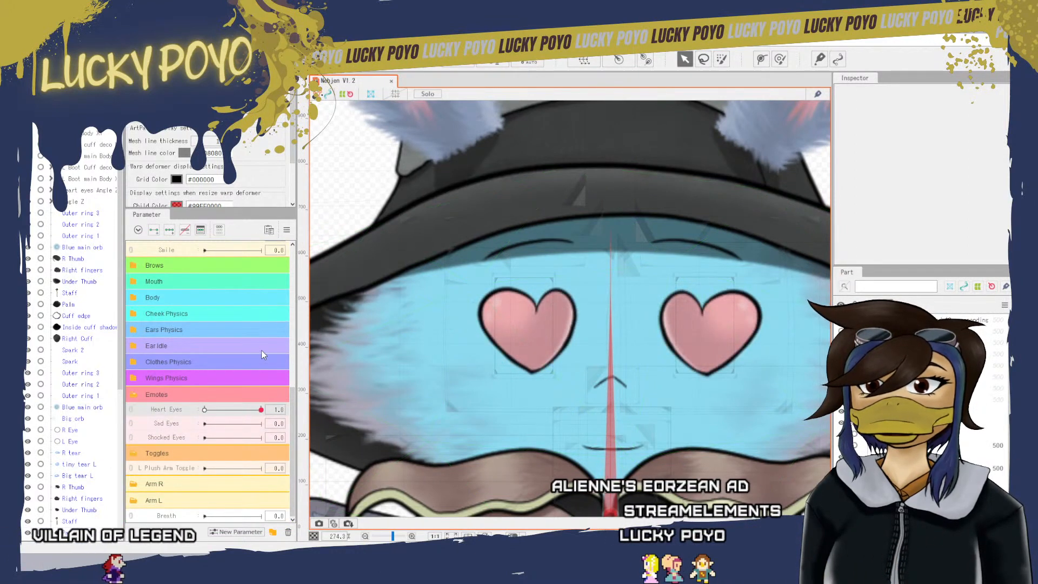
- Set the L Pupil black mesh's opacity to 0% at EyeL Open 1.5 with the heart eyes active
scroll(260, 346, up, 3)
scroll(257, 335, up, 2)
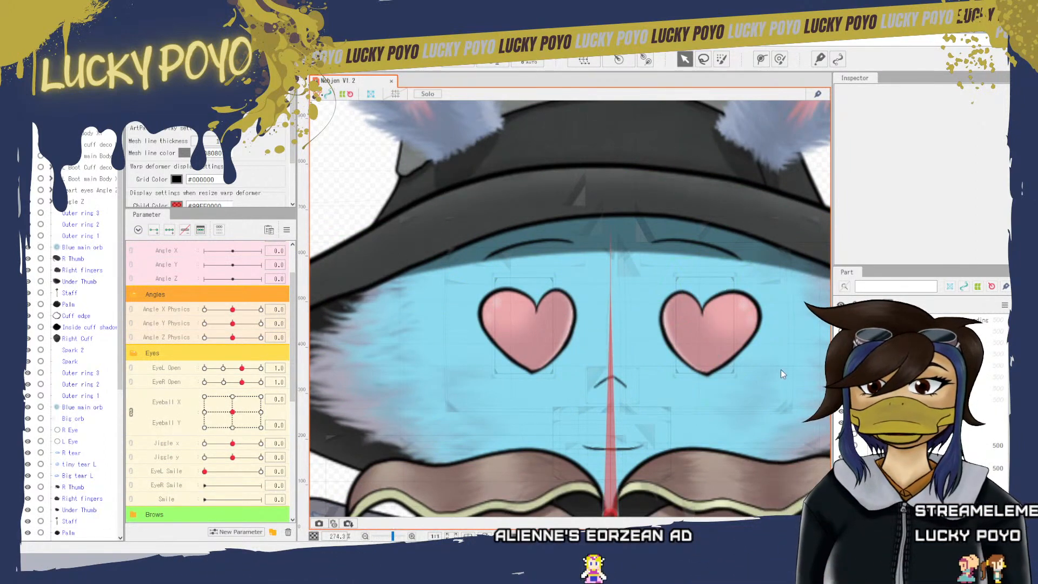
click(706, 324)
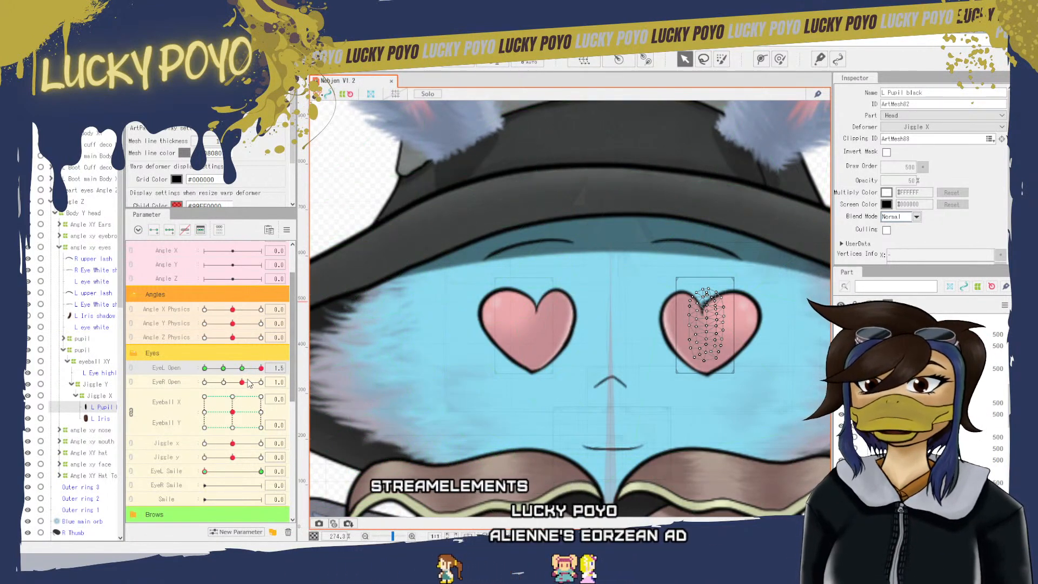
click(261, 367)
click(261, 367)
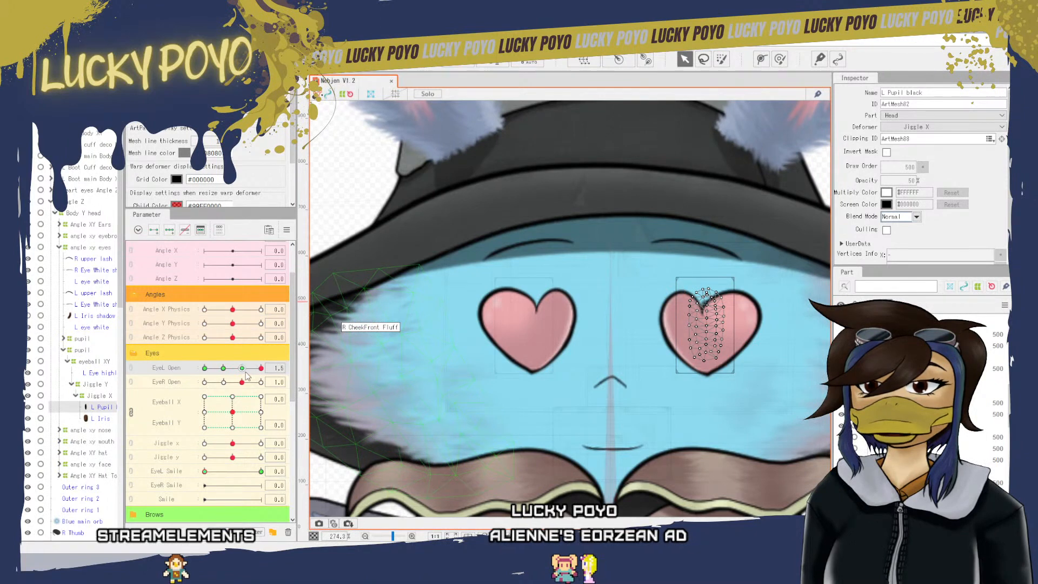
drag(246, 369, 233, 368)
click(261, 368)
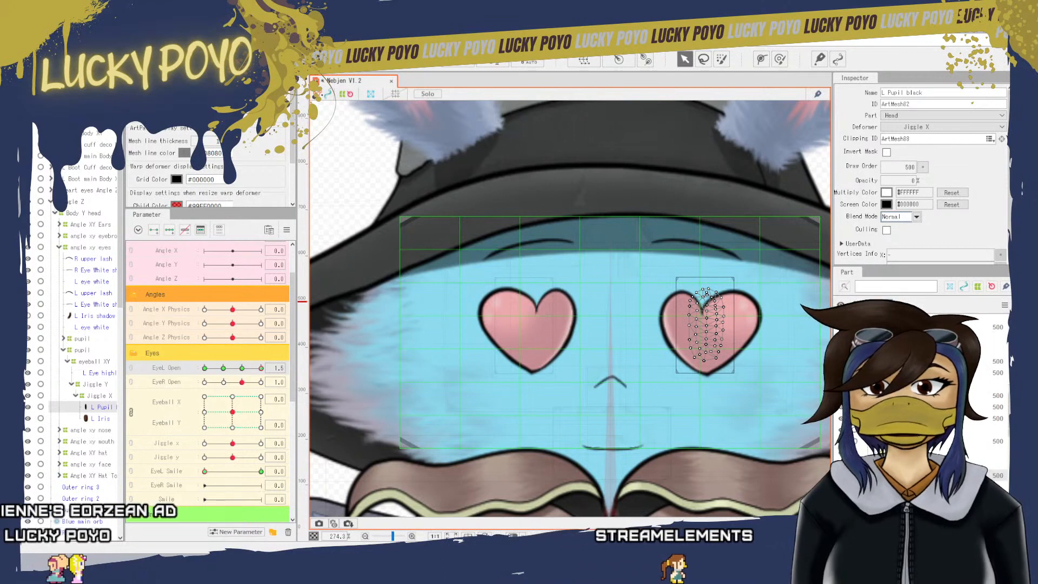
- Check the L Eye highlights and L Eye White shadow meshes, and rename the right eye's mislabelled eye white mesh as "R eye white"
click(908, 441)
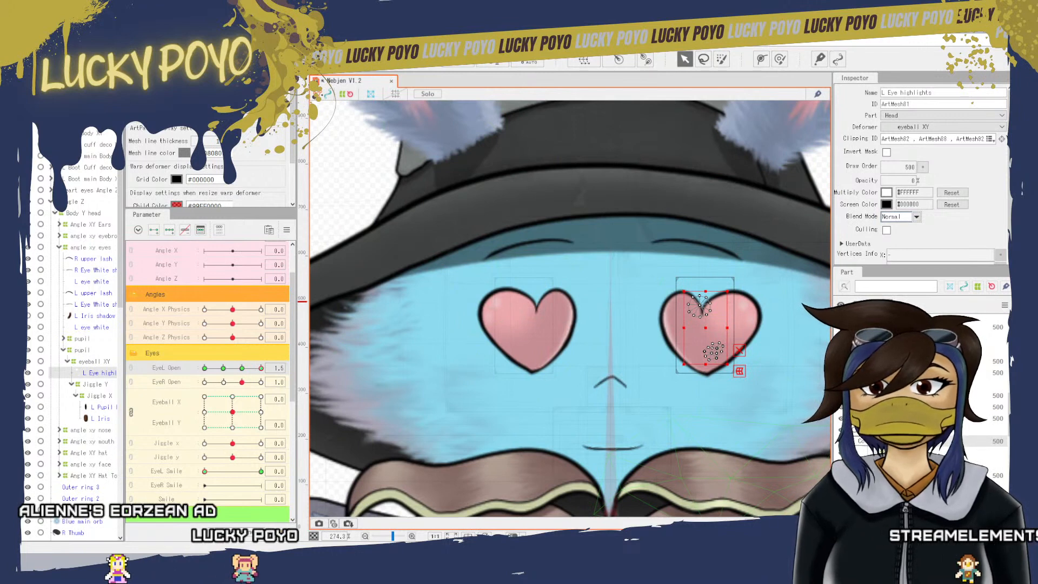
click(908, 487)
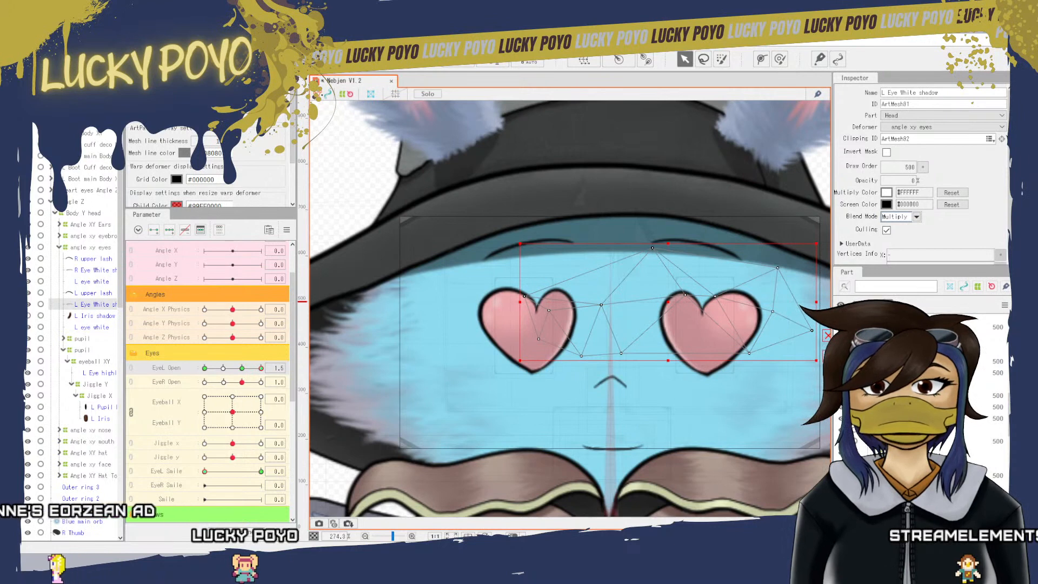
click(908, 407)
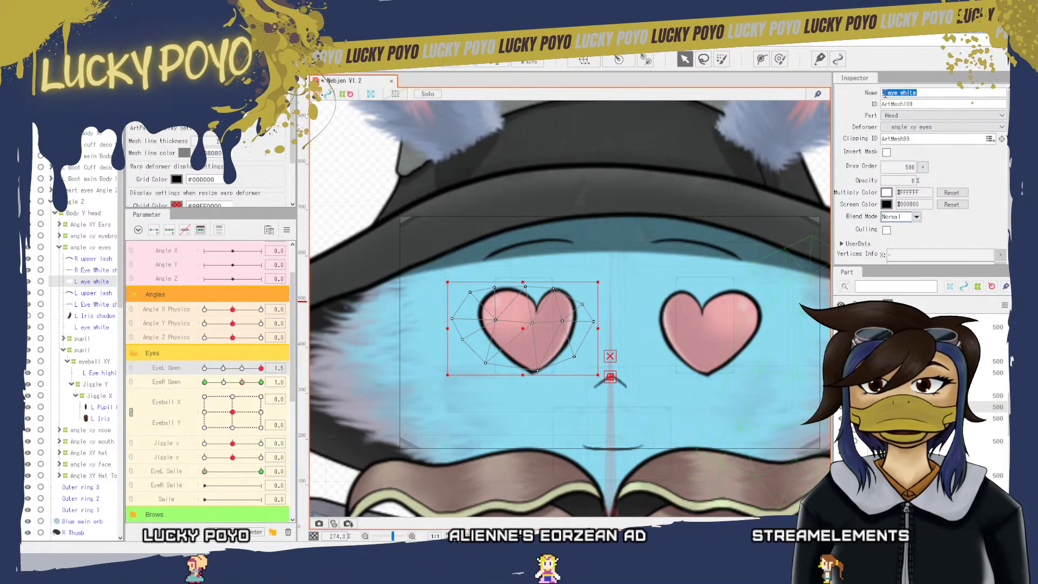
key(BackSpace)
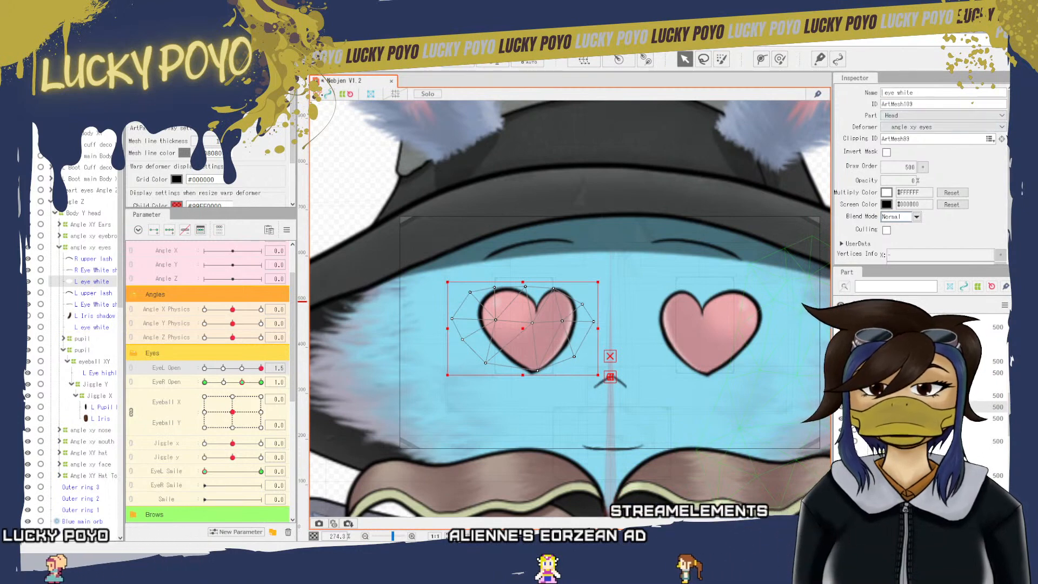
text(R)
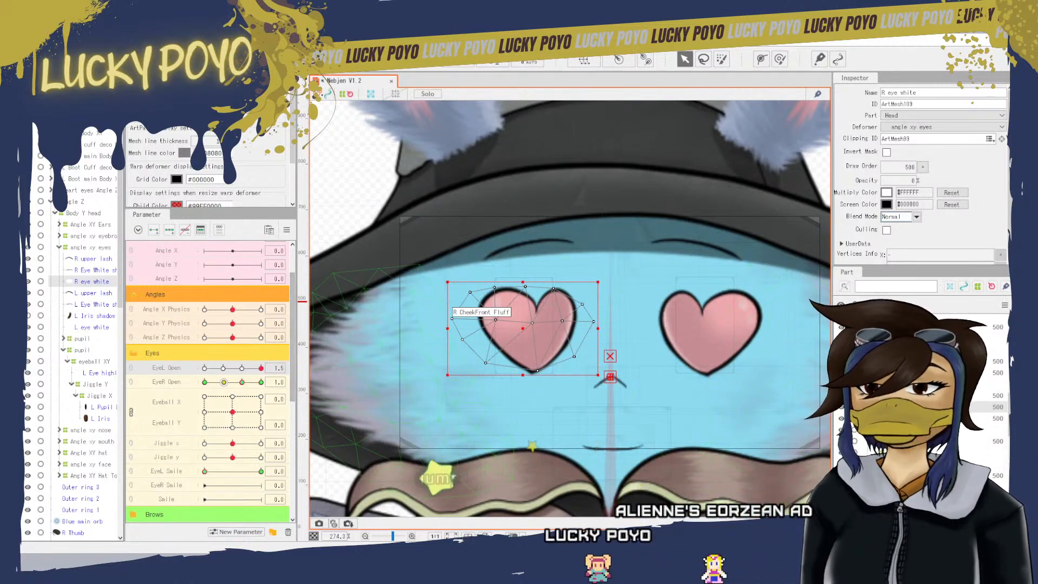
- Inspect R eye white at EyeR Open 0.5 and L upper lash at EyeL Open 0, 0.5, 1 and 1.5 for correct hiding
click(223, 381)
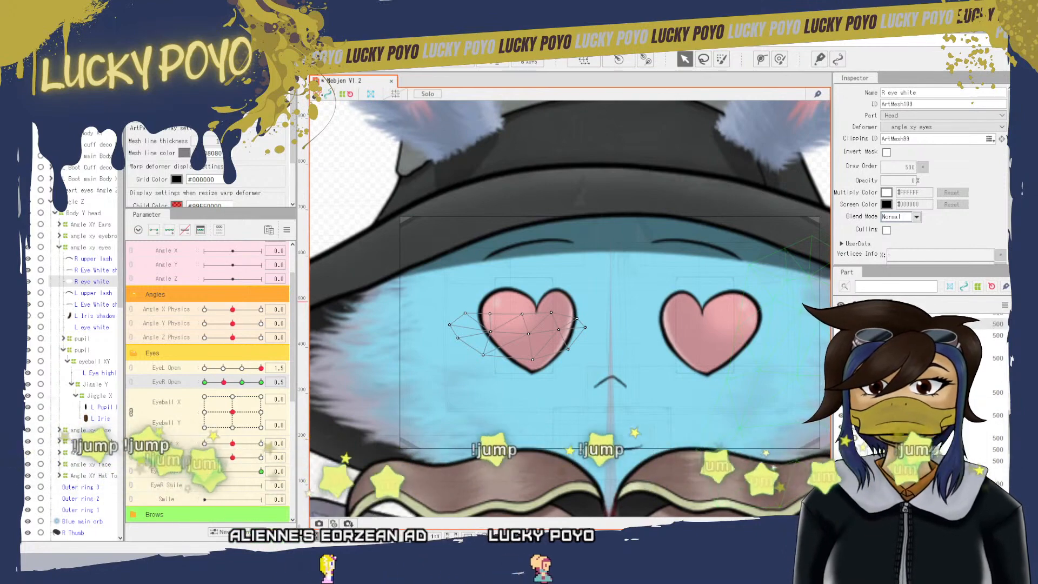
click(93, 293)
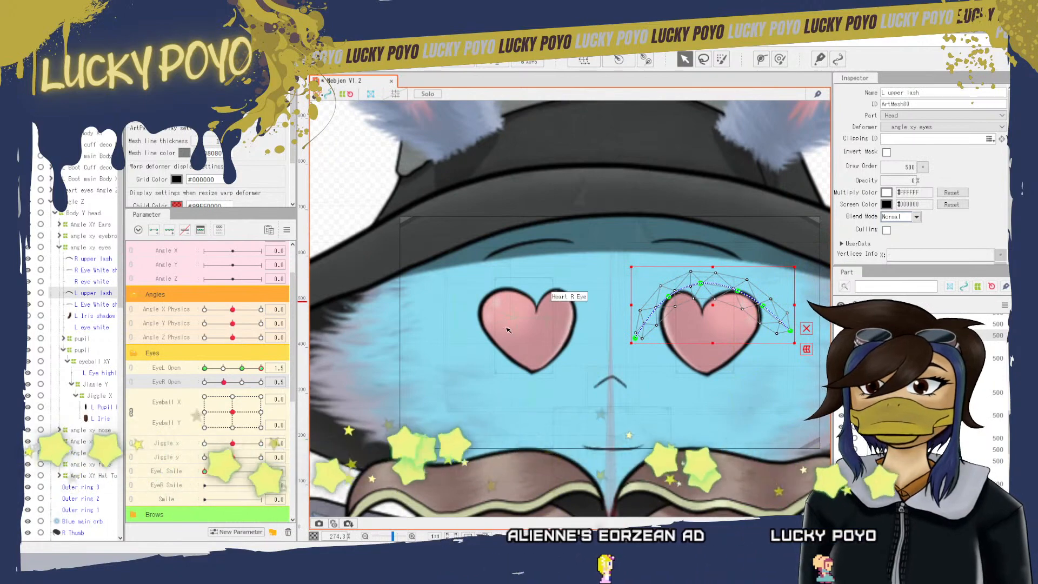
click(222, 368)
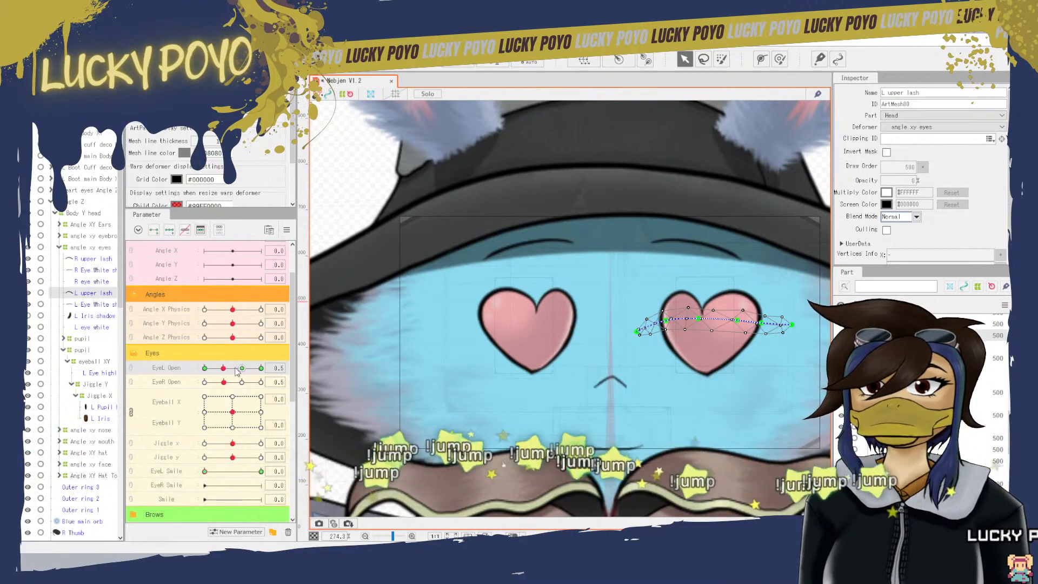
click(204, 369)
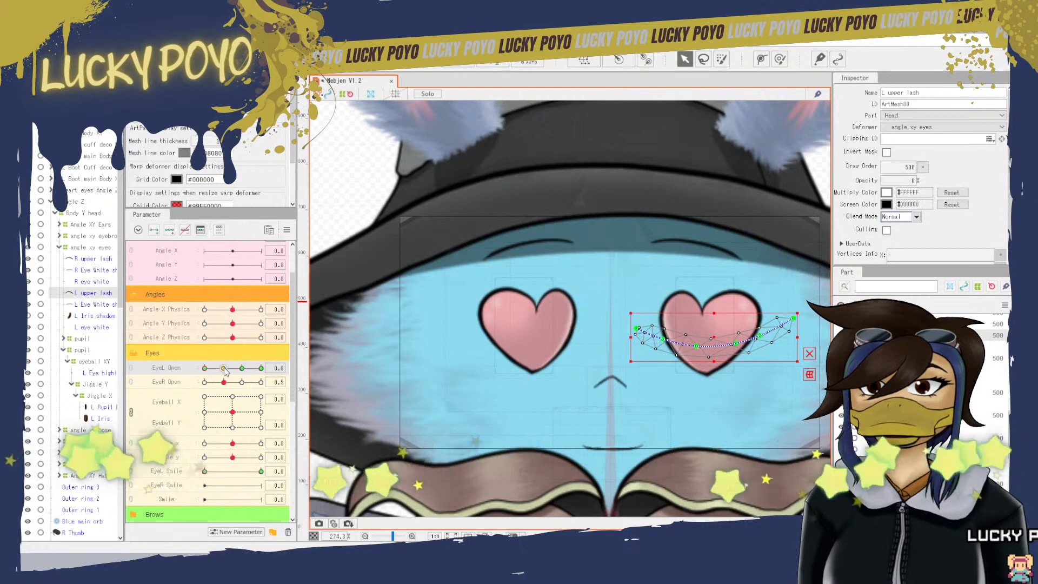
click(223, 369)
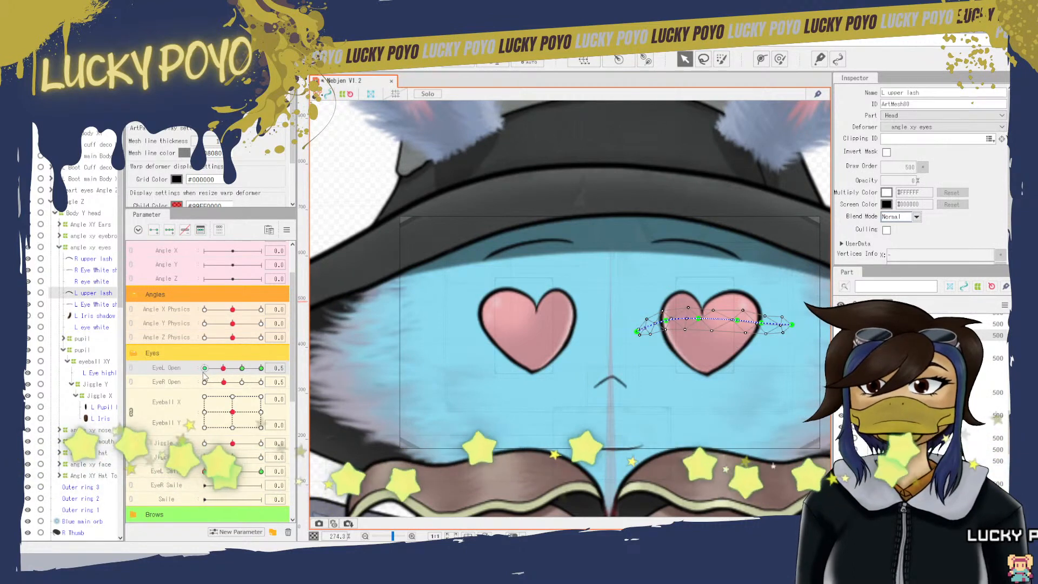
click(205, 369)
click(223, 369)
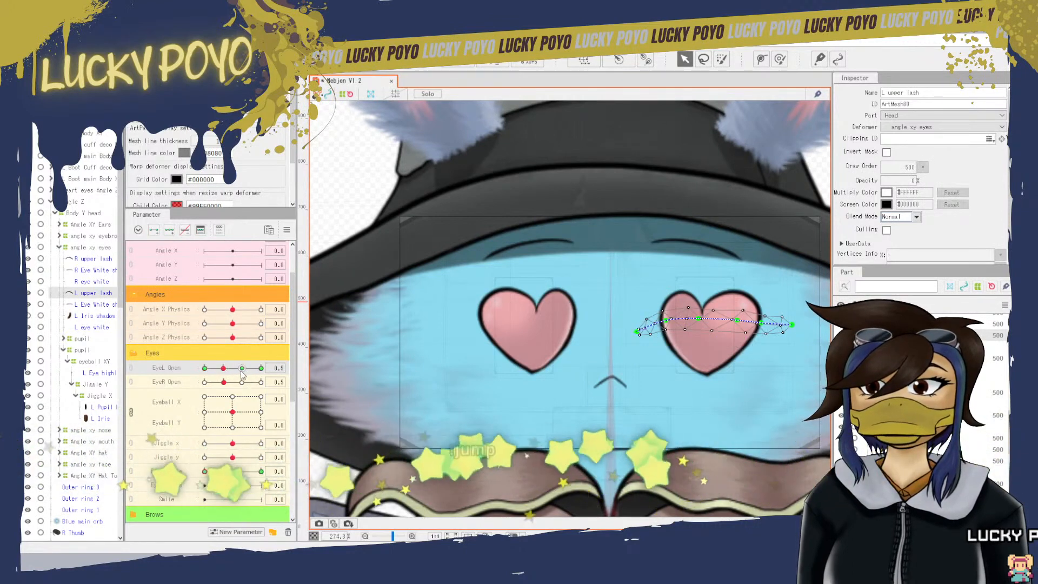
click(241, 368)
click(261, 369)
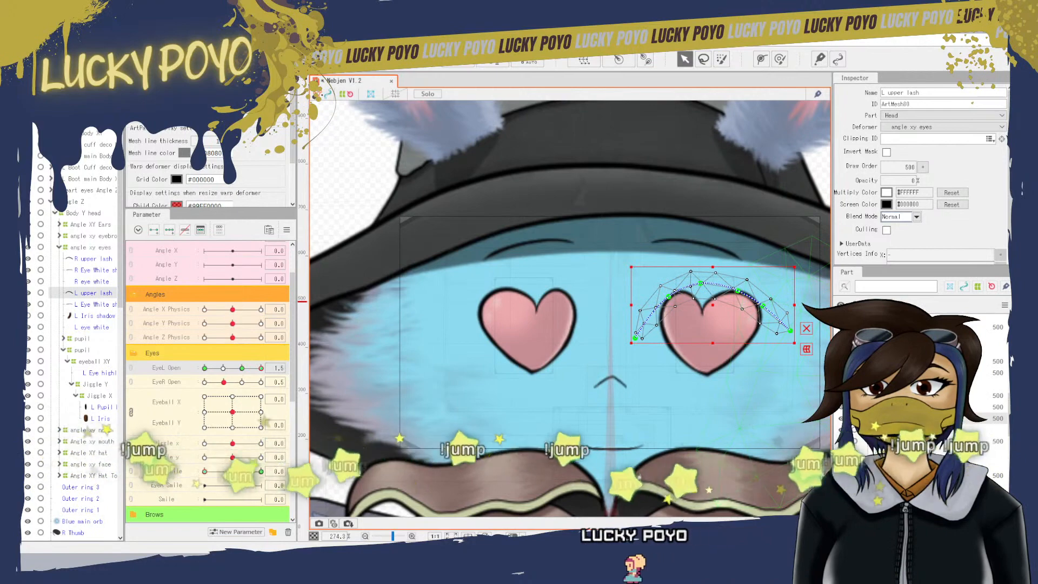
- Set the R Iris mesh's opacity to 0% at EyeR Open 1.5 with Heart Eyes at 1.0
click(523, 326)
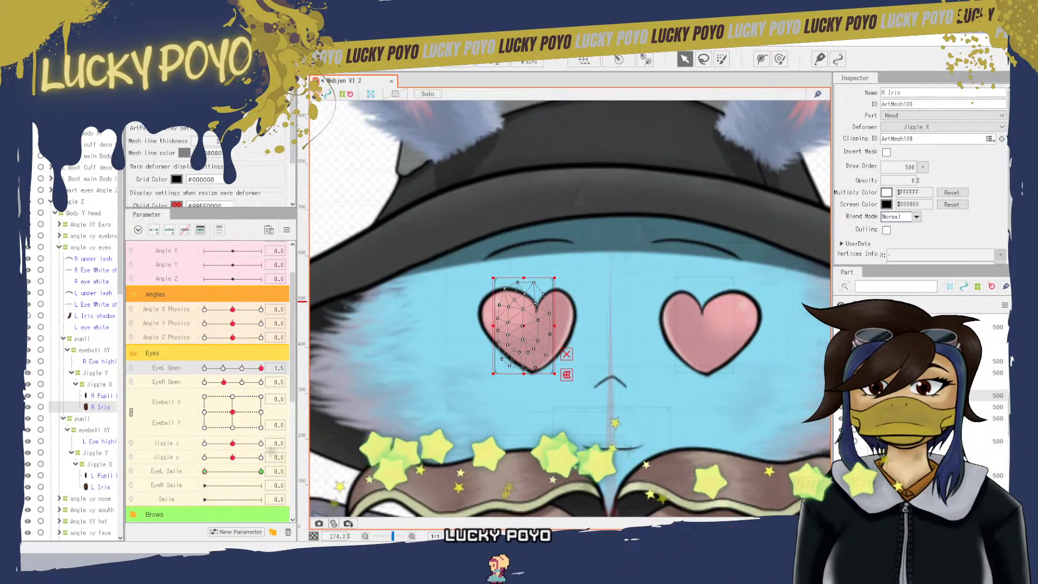
click(260, 382)
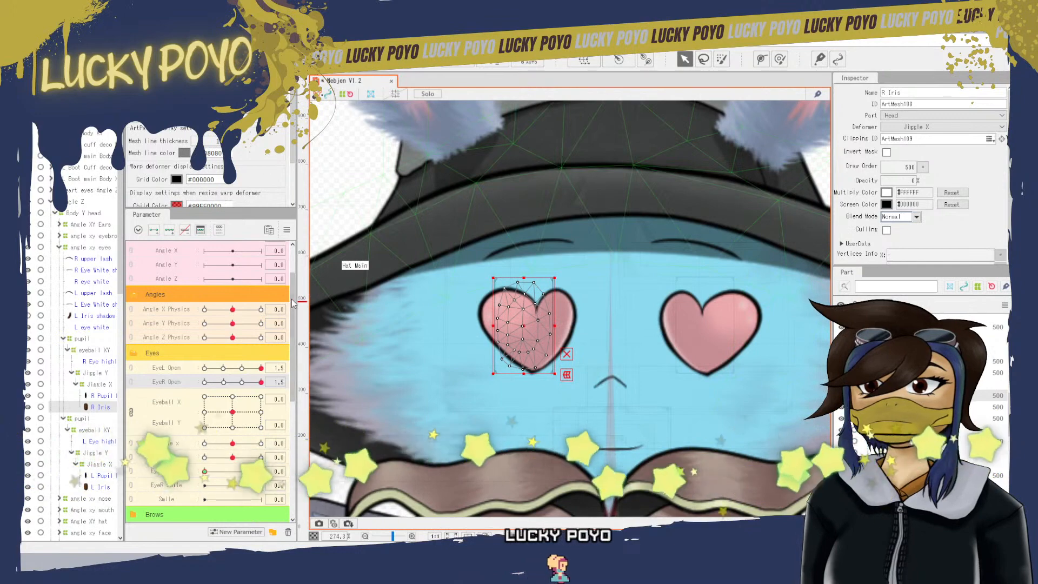
drag(292, 328, 271, 449)
drag(247, 415, 279, 424)
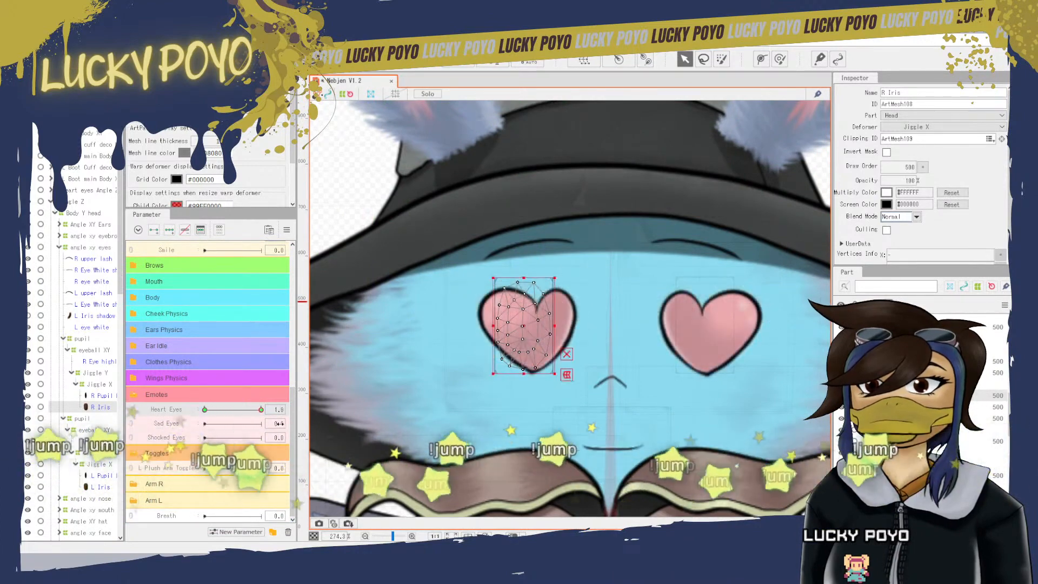
scroll(237, 351, up, 3)
scroll(258, 381, up, 2)
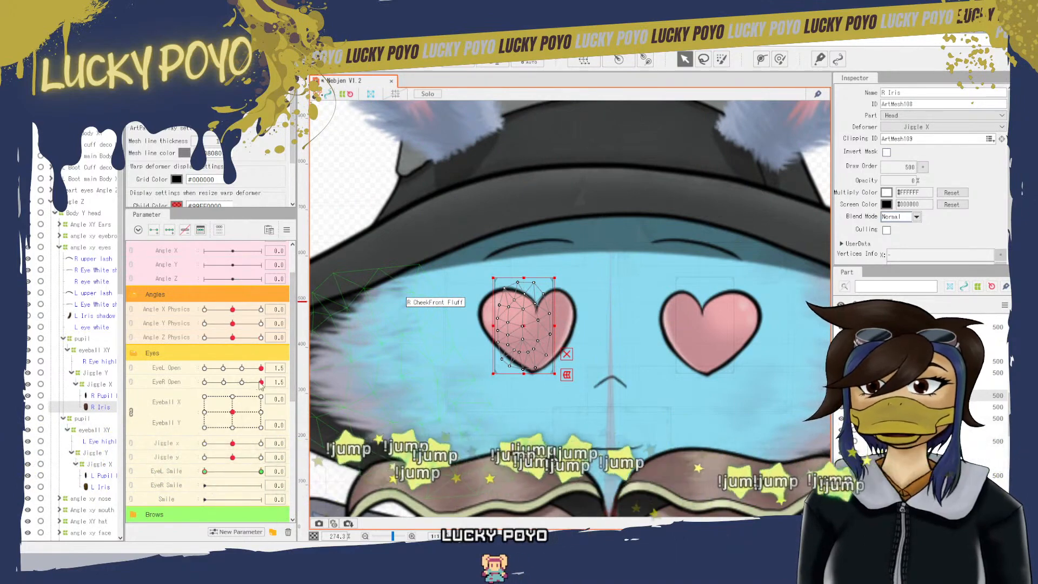
scroll(261, 384, up, 3)
mouse_move(233, 378)
mouse_down()
mouse_move(249, 383)
mouse_move(234, 379)
mouse_up()
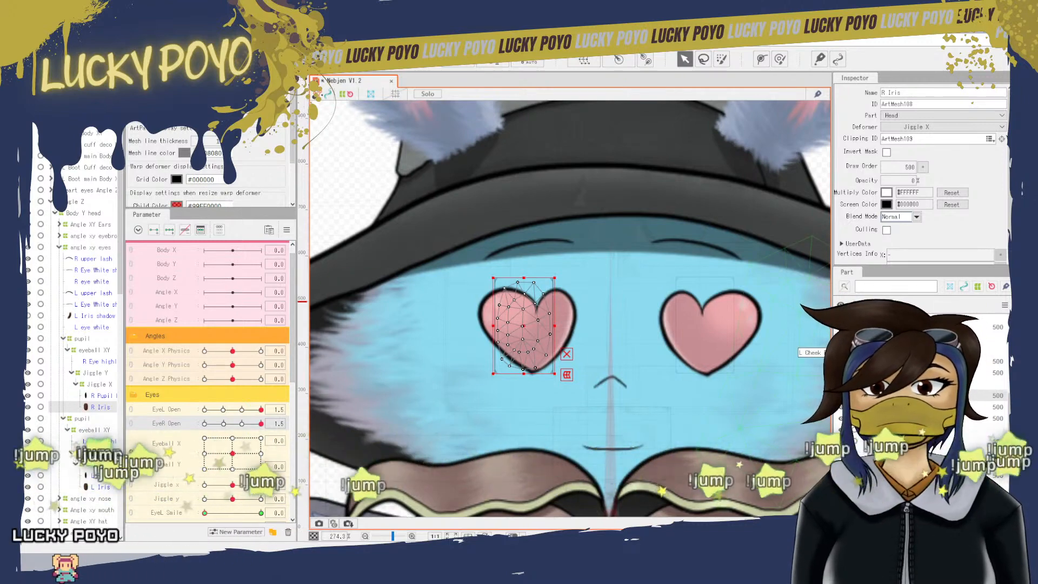
- Set the R Pupil black mesh's opacity to 0% at EyeR Open 1.5
click(897, 361)
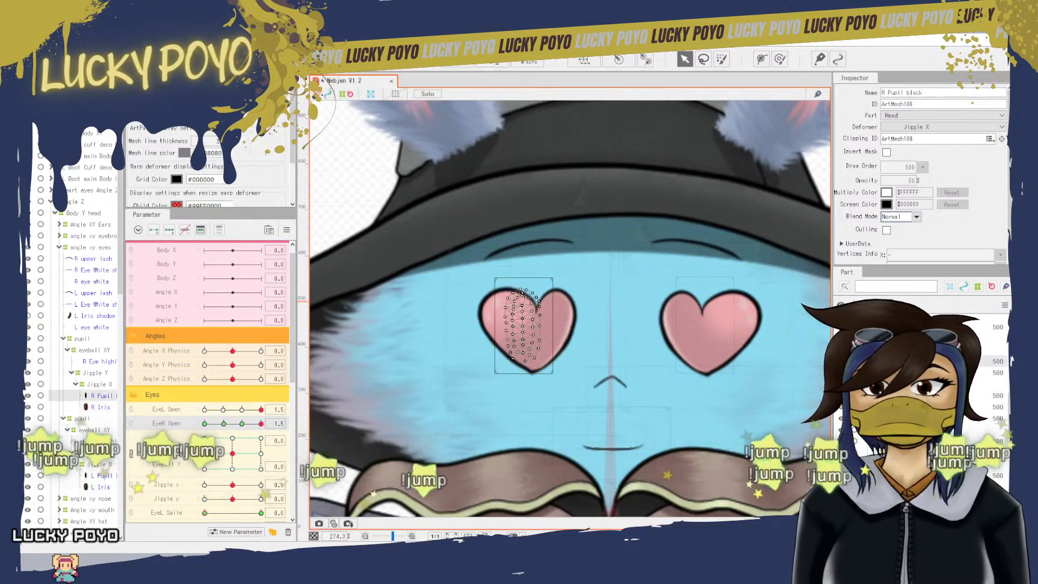
click(261, 424)
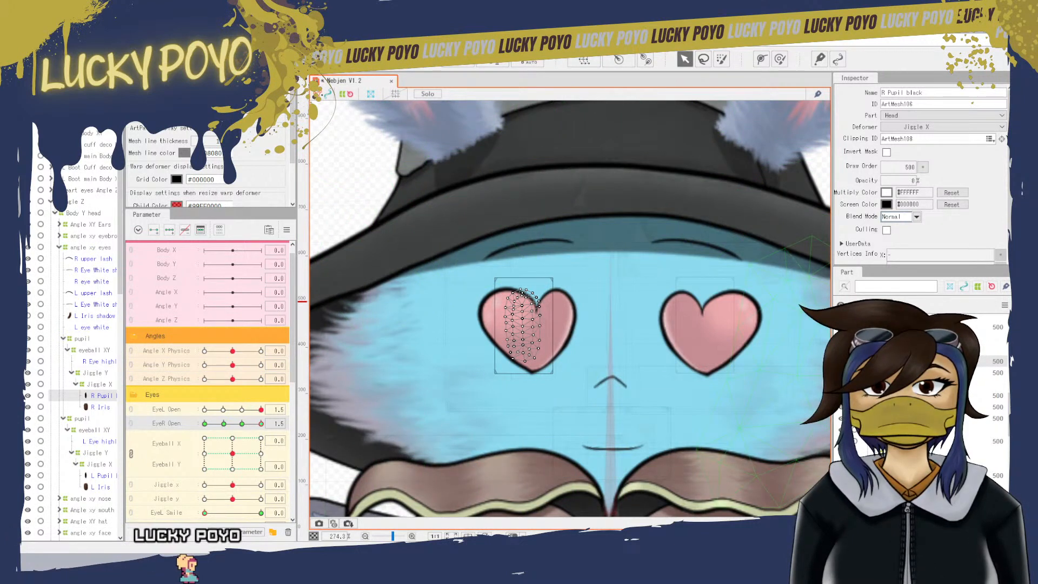
- Find the L Iris shadow mesh among the left eye parts and delete it from the model
click(705, 326)
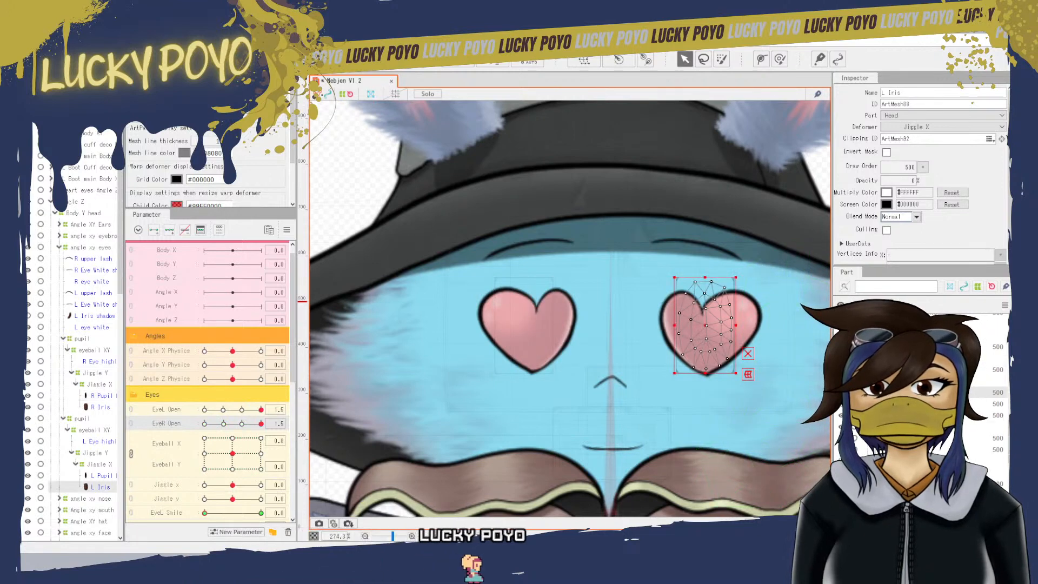
click(705, 326)
click(612, 385)
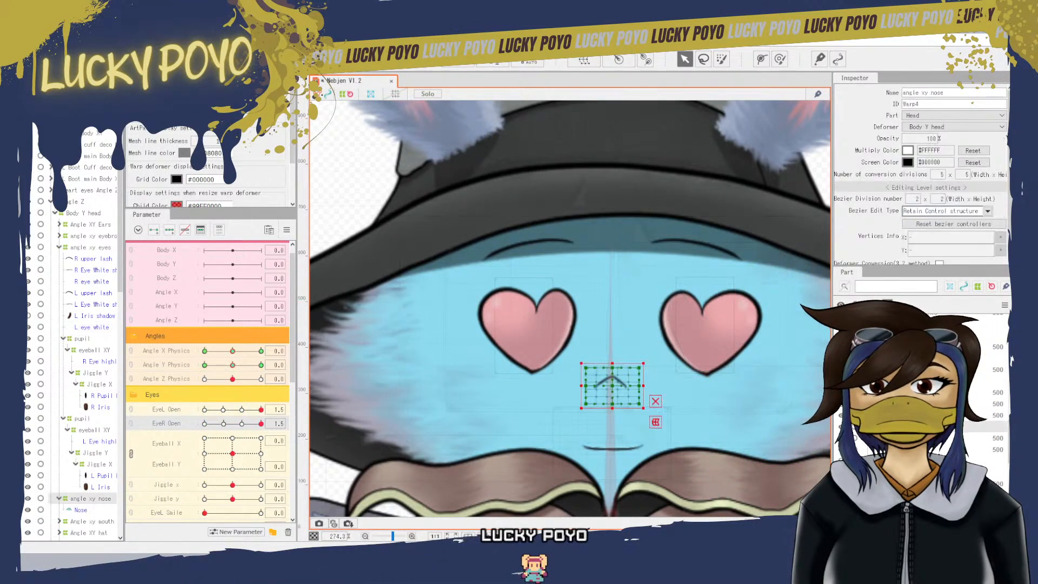
click(703, 301)
click(94, 315)
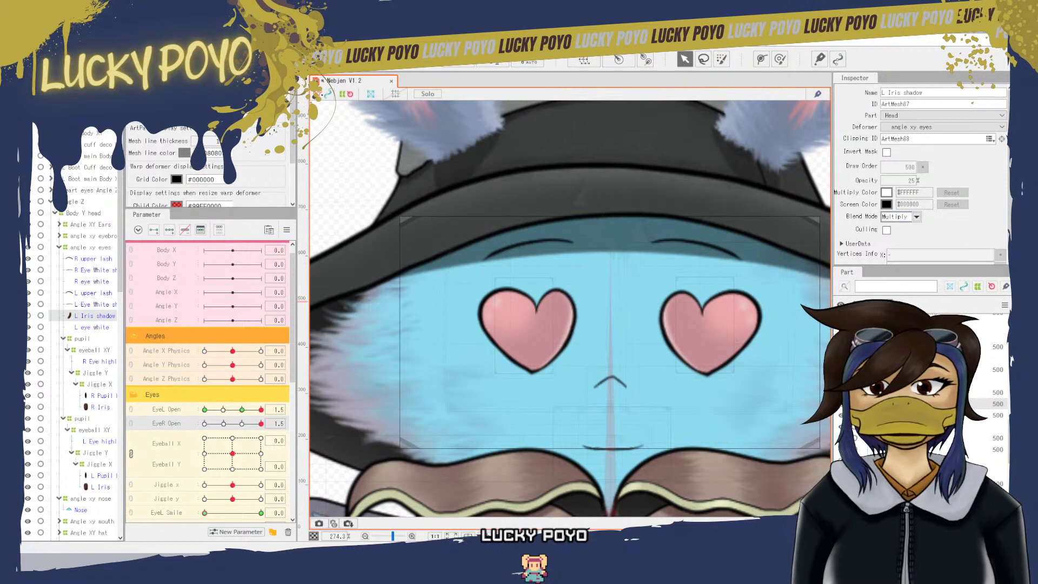
key(Delete)
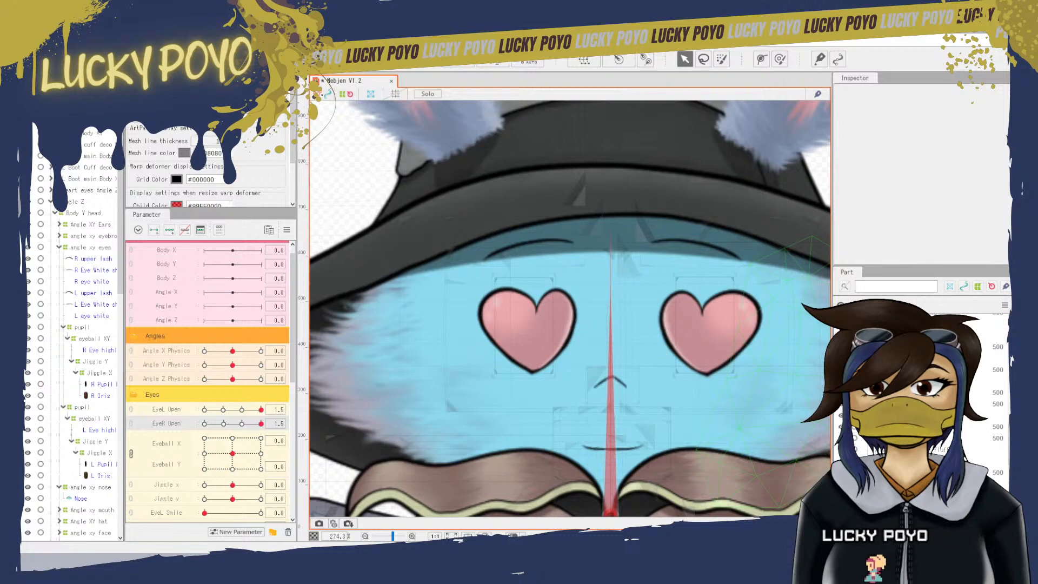
- Check the opacity of the R eye white and R Pupil black meshes at EyeR Open 1.5
click(522, 303)
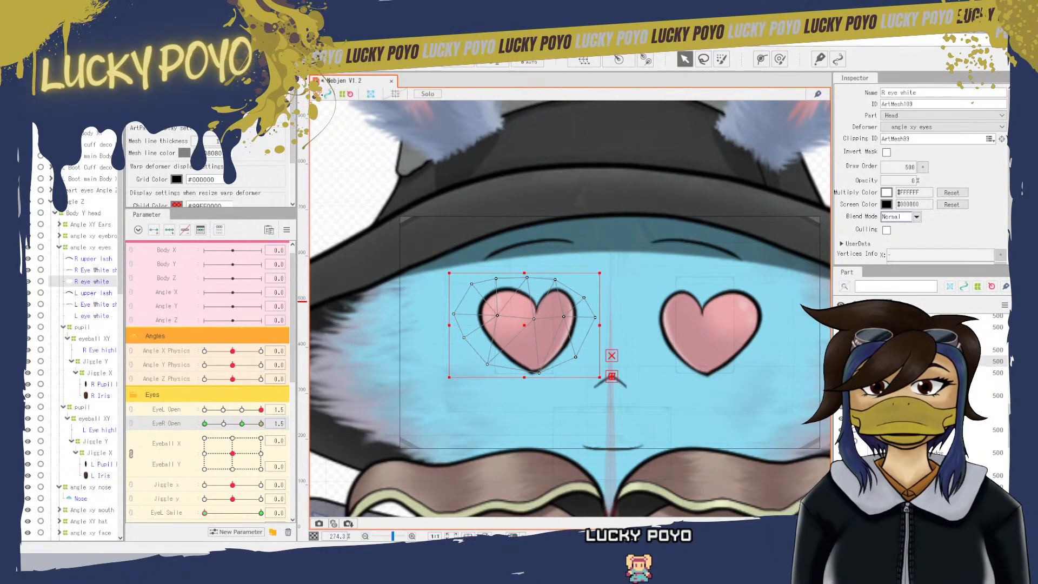
click(103, 384)
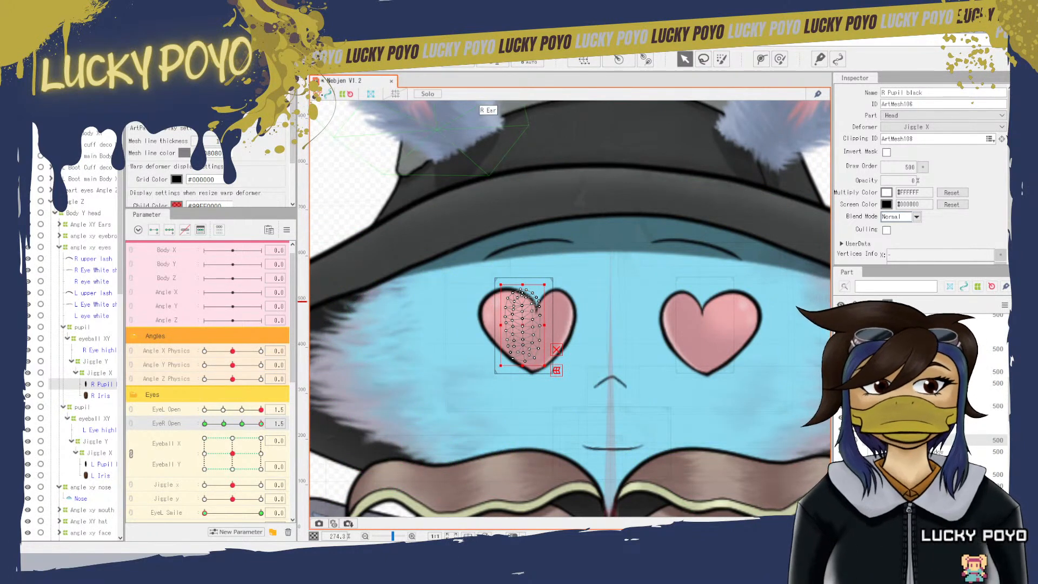
- Preview the model in the Physics/Scene Blending Settings with Heart Eyes at its maximum, moving the head in several directions to test the emote
click(84, 41)
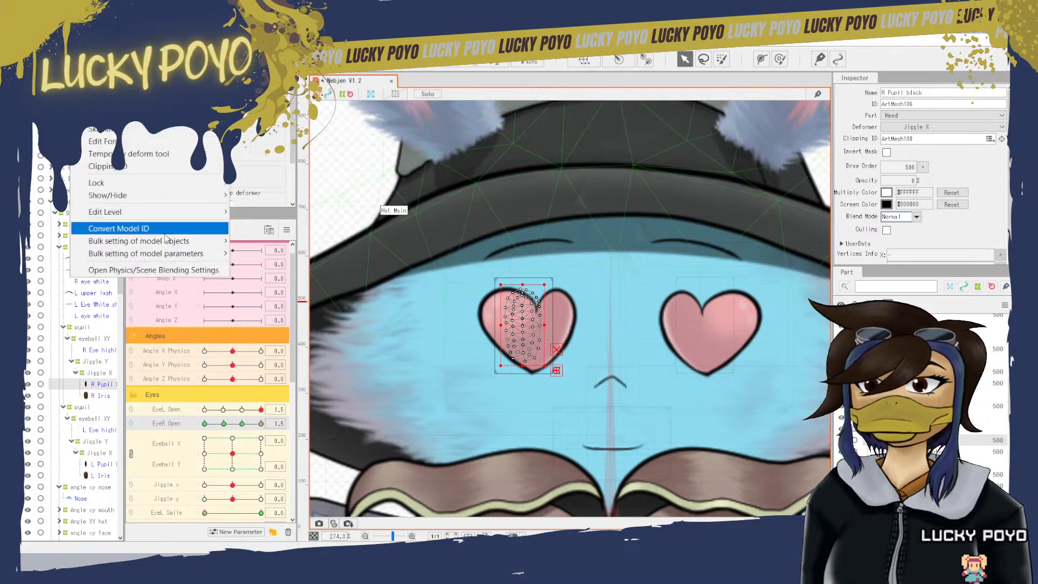
click(167, 272)
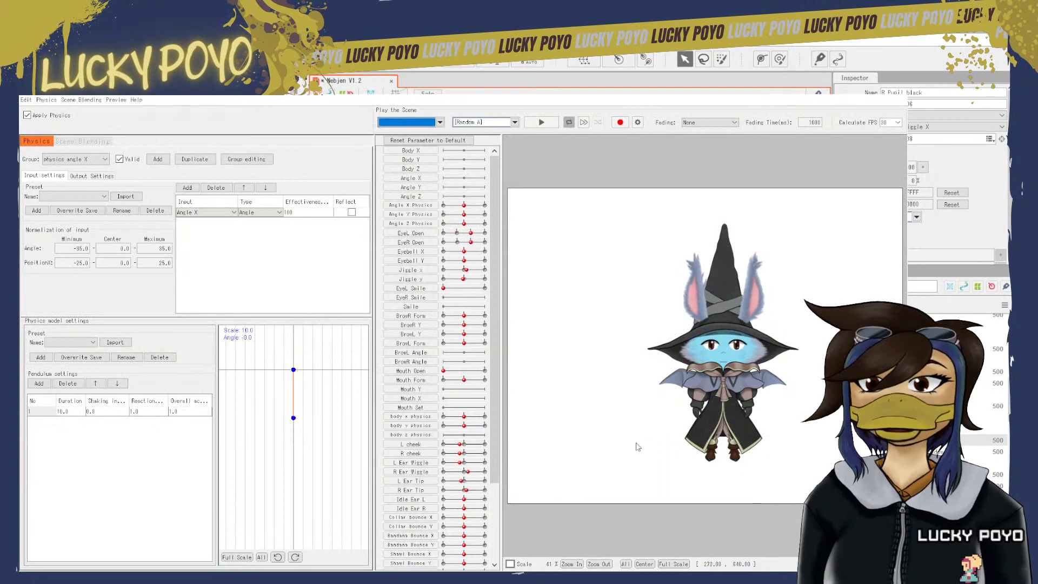
scroll(488, 536, down, 2)
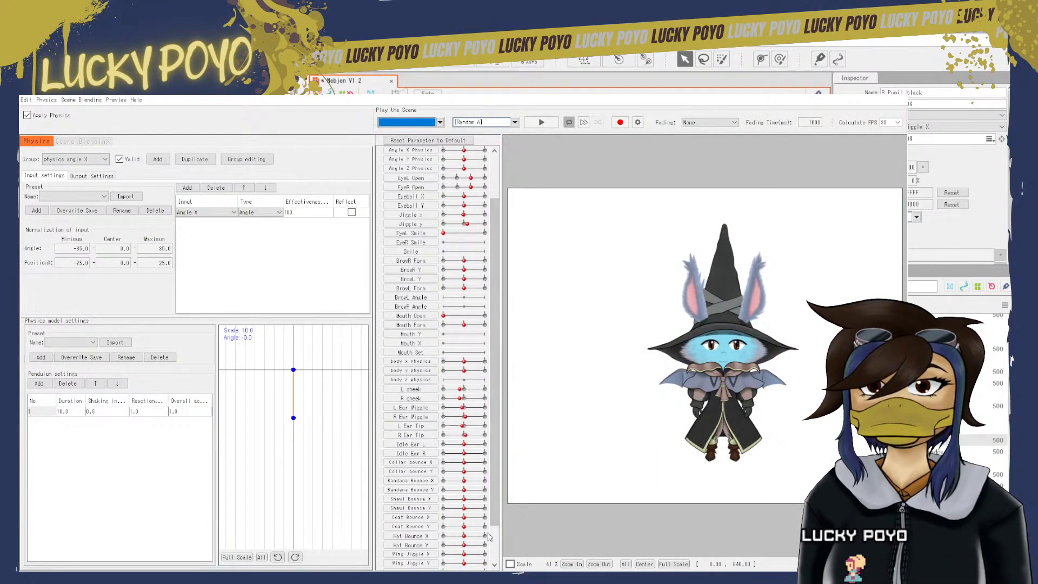
scroll(488, 535, down, 2)
drag(444, 528, 485, 529)
drag(618, 274, 555, 562)
drag(542, 336, 800, 210)
drag(928, 338, 635, 347)
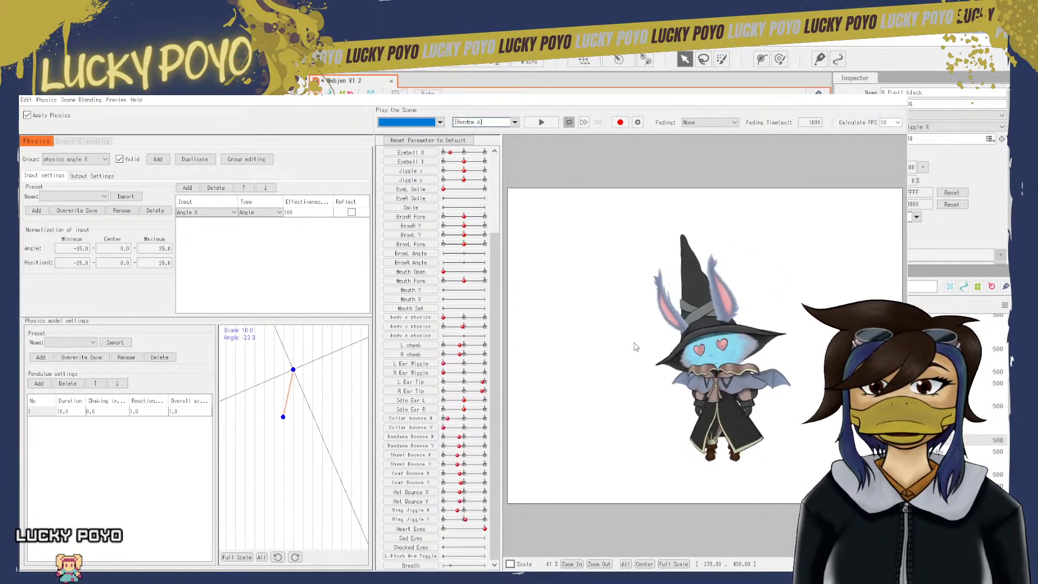
drag(788, 423, 731, 339)
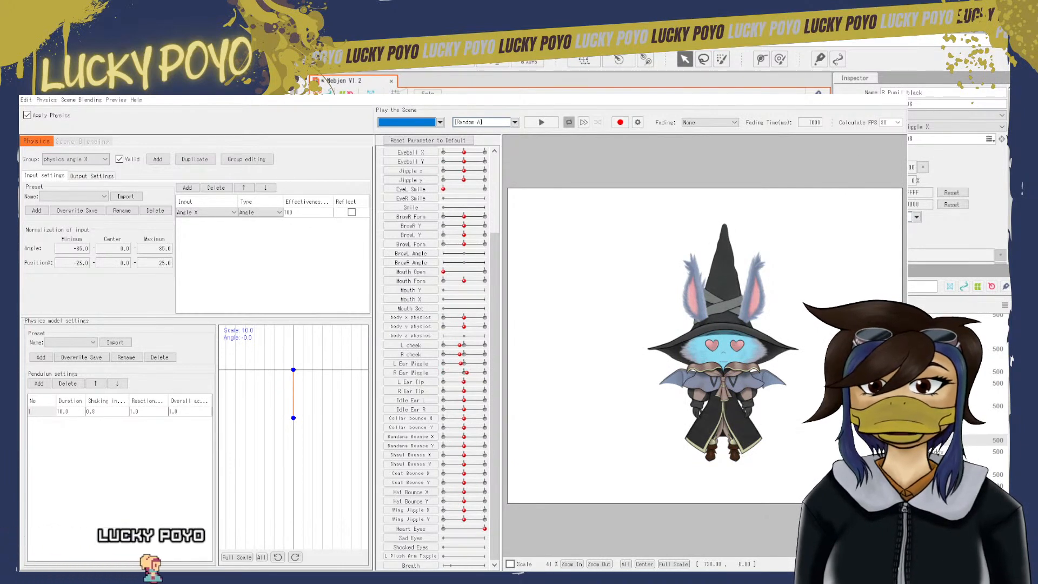
click(897, 89)
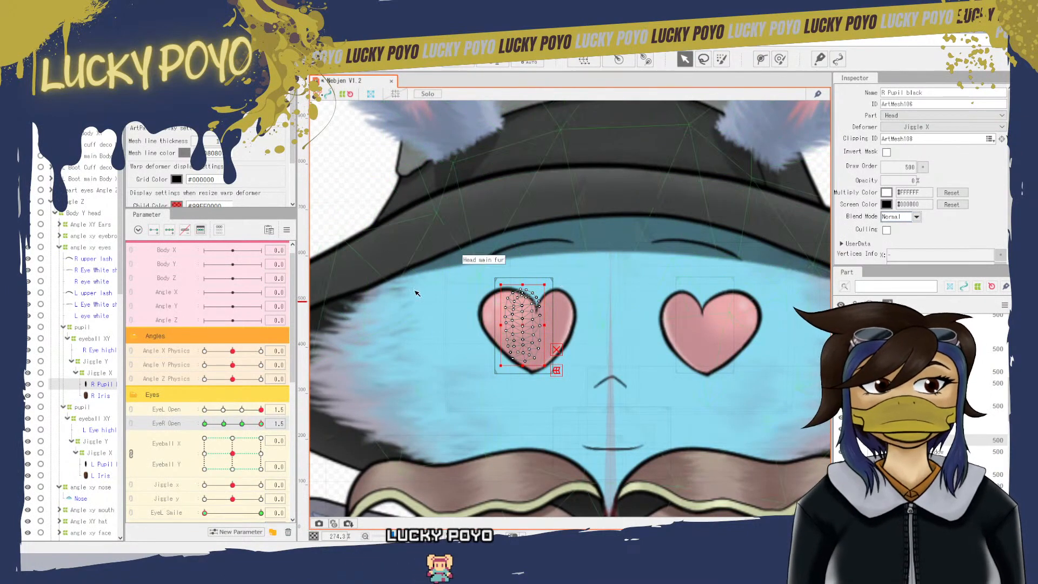
- Save the model file
scroll(568, 341, up, 3)
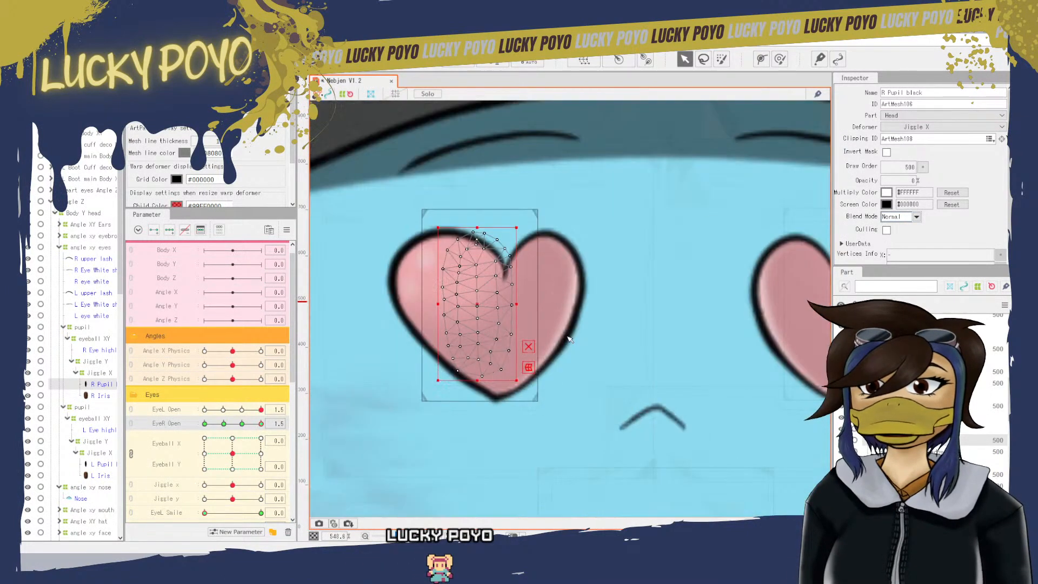
click(32, 44)
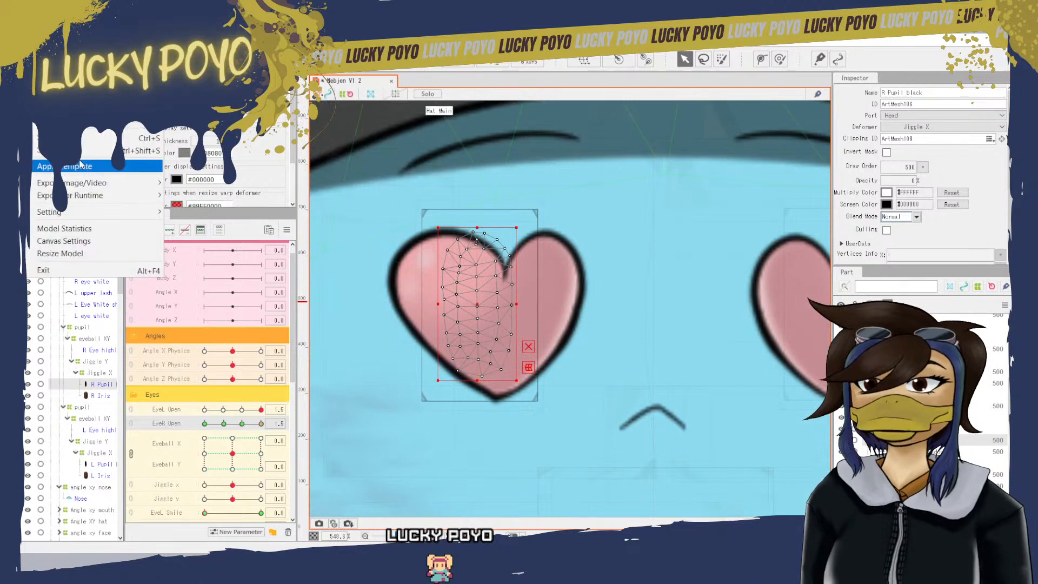
click(103, 138)
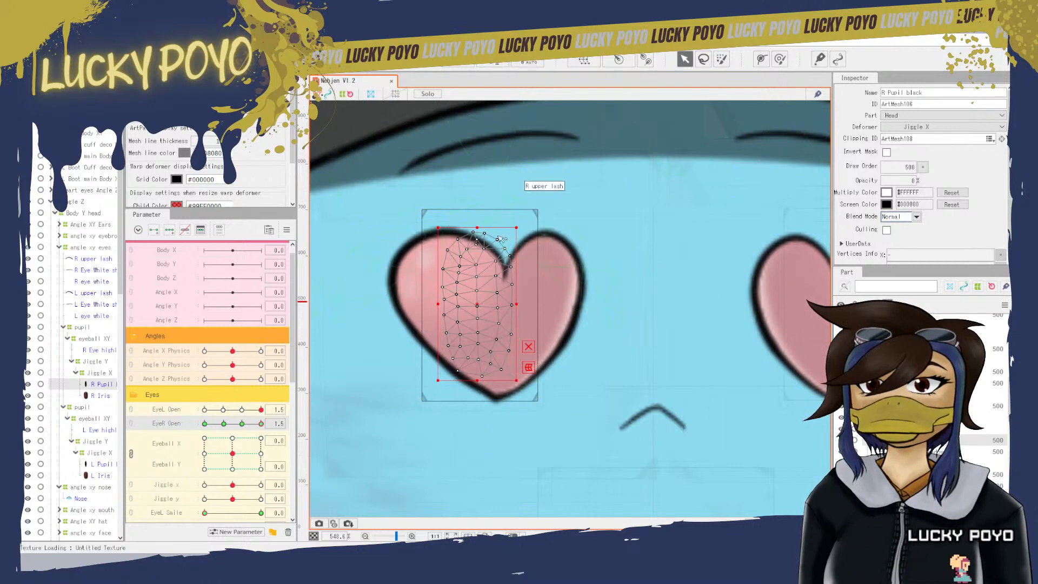
- Regenerate the meshes of Heart R Eye and Heart L Eye as denser meshes that follow the heart outlines
click(578, 270)
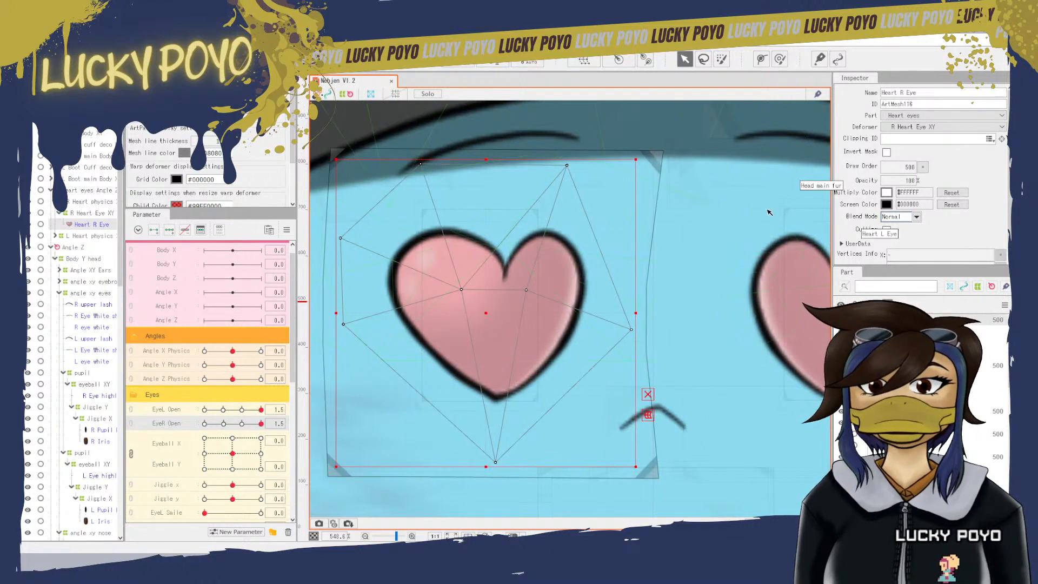
scroll(476, 307, down, 2)
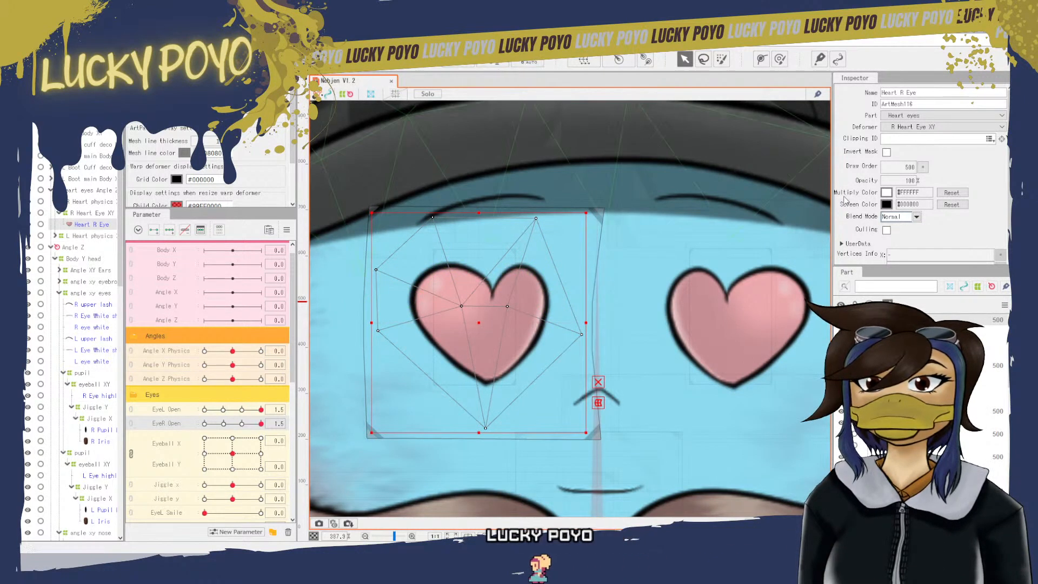
click(746, 249)
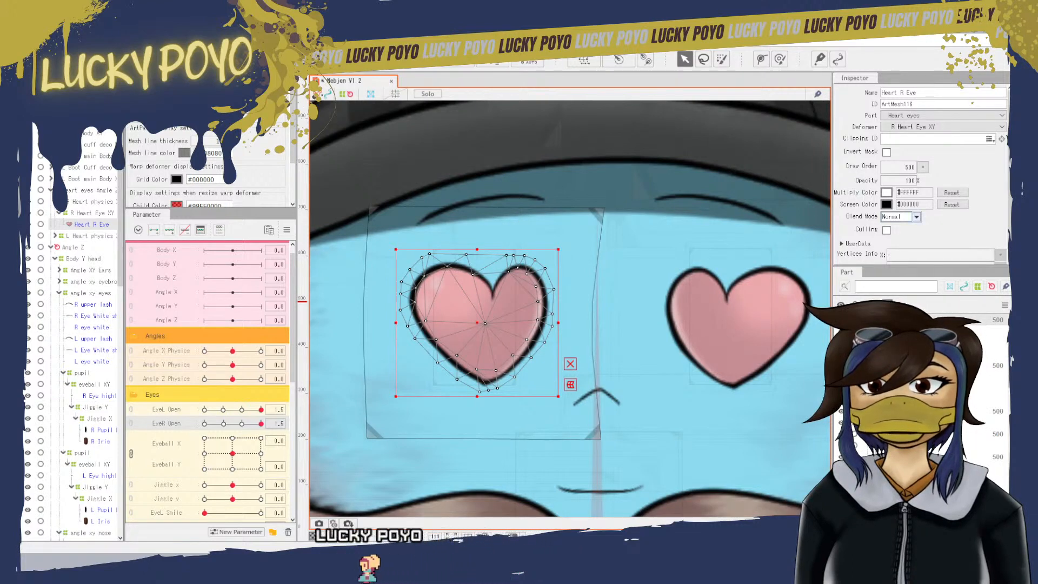
click(742, 311)
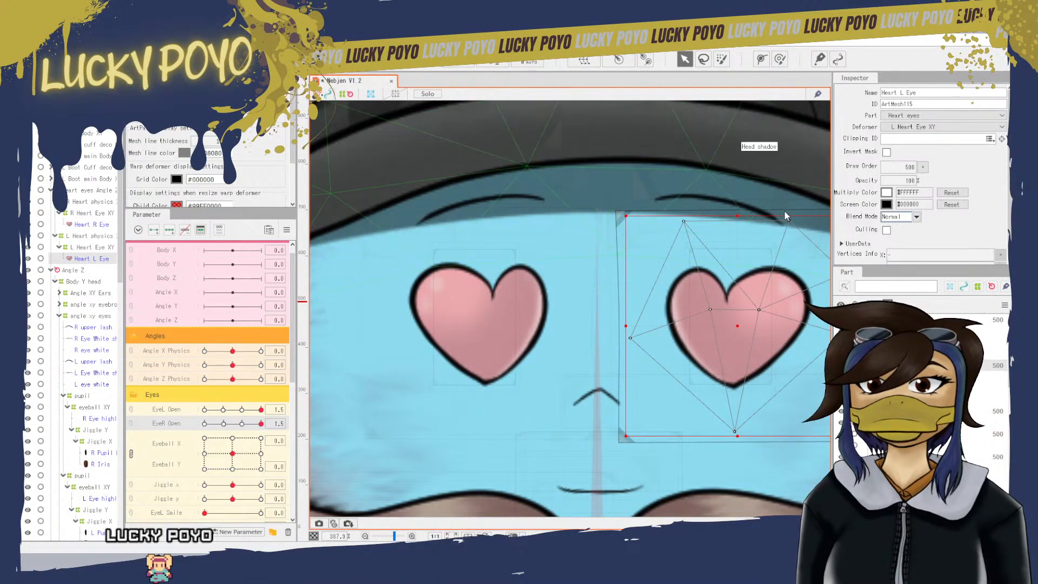
click(757, 248)
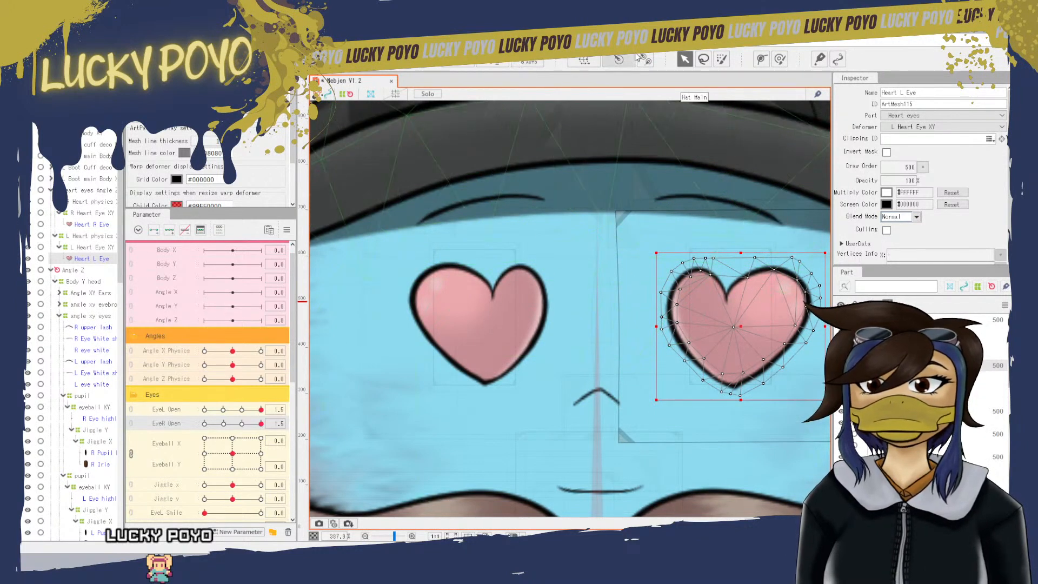
- Edit the Heart L Eye mesh, nudging the vertex on the wider lobe's inner edge onto the black outline and shifting the centre vertex slightly
click(490, 63)
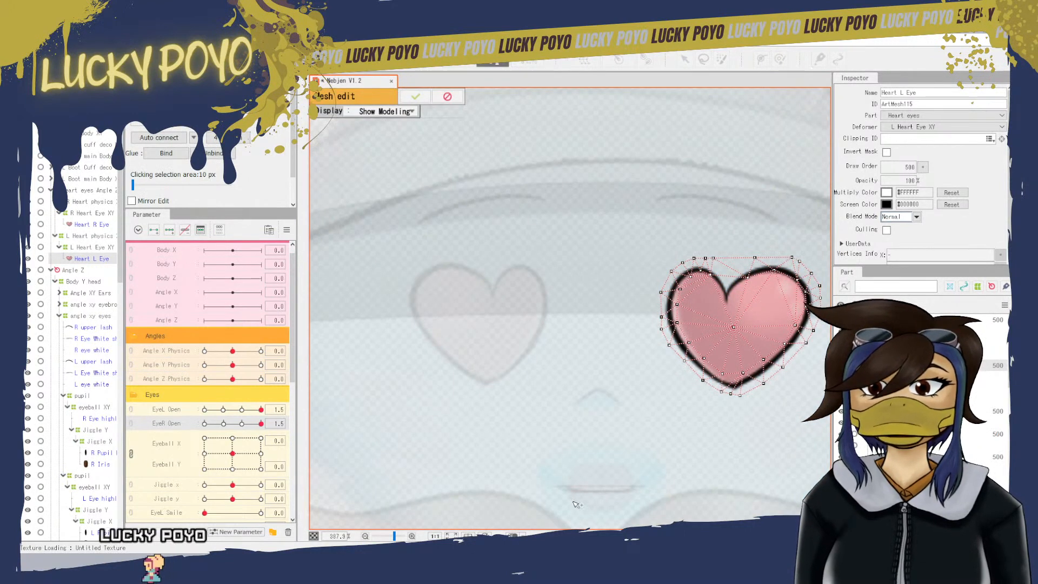
drag(732, 435, 588, 465)
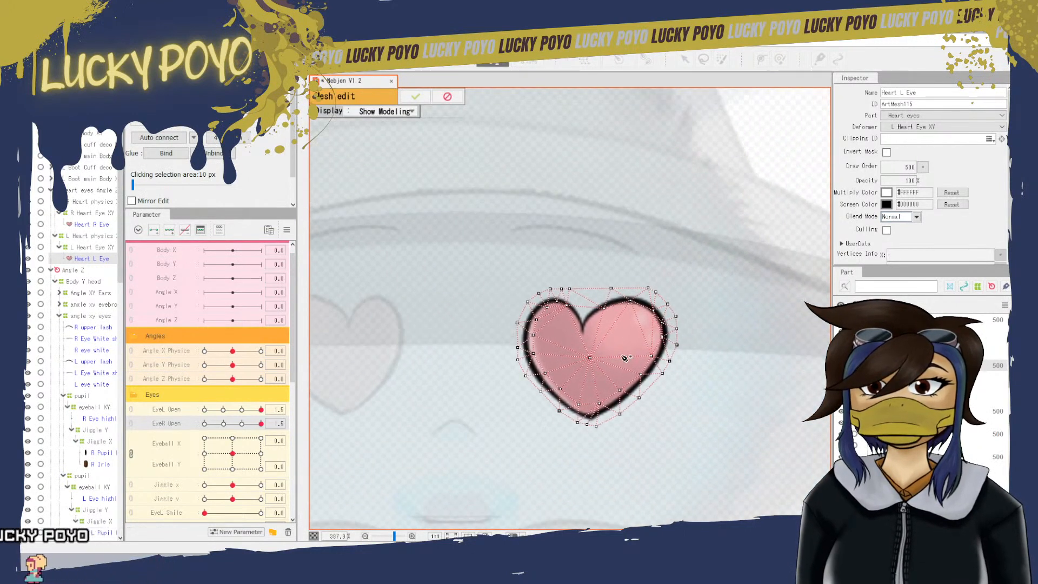
scroll(471, 254, up, 2)
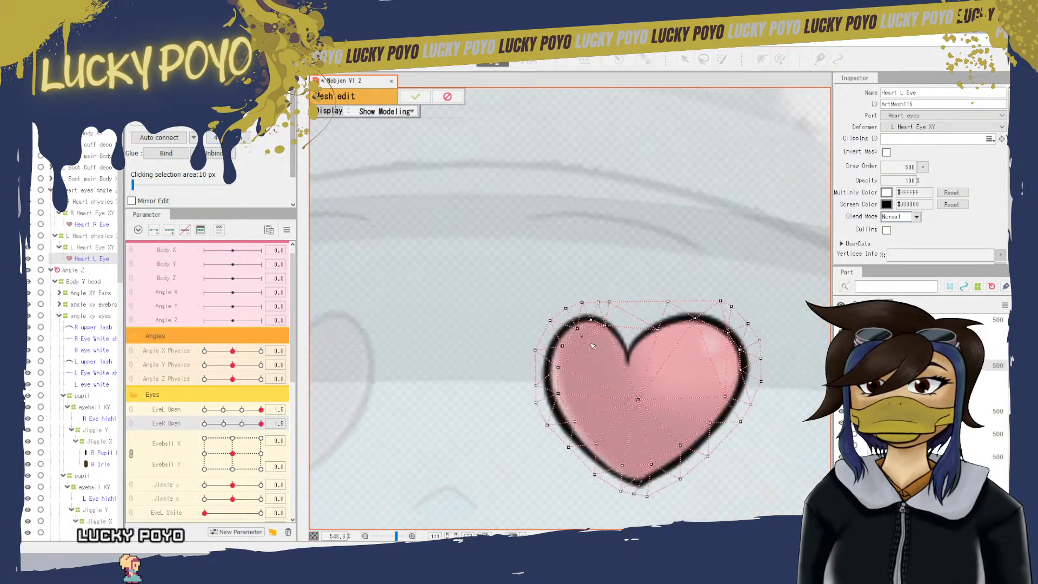
scroll(594, 349, up, 2)
scroll(690, 357, up, 2)
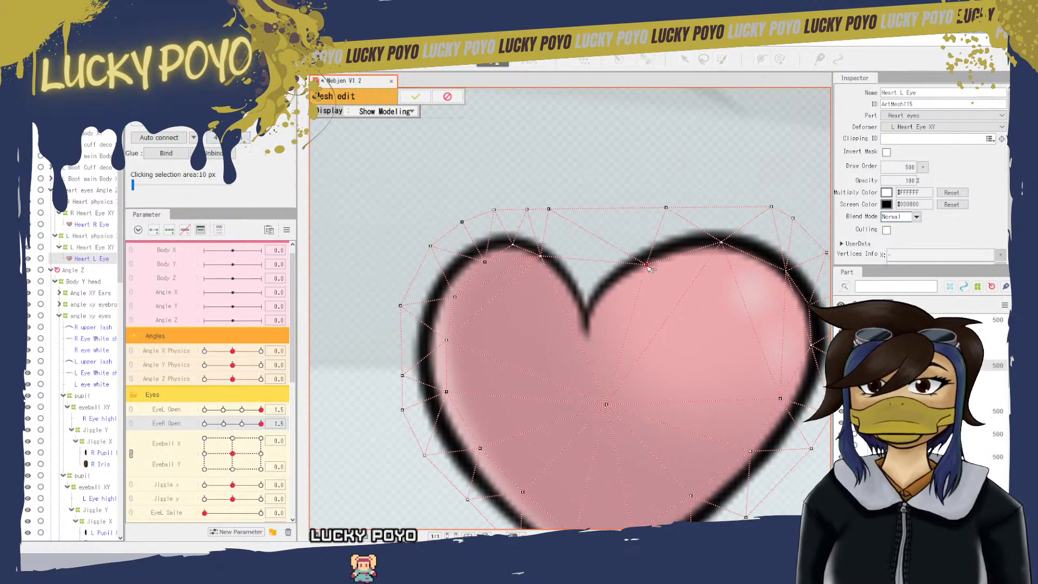
drag(645, 265, 644, 259)
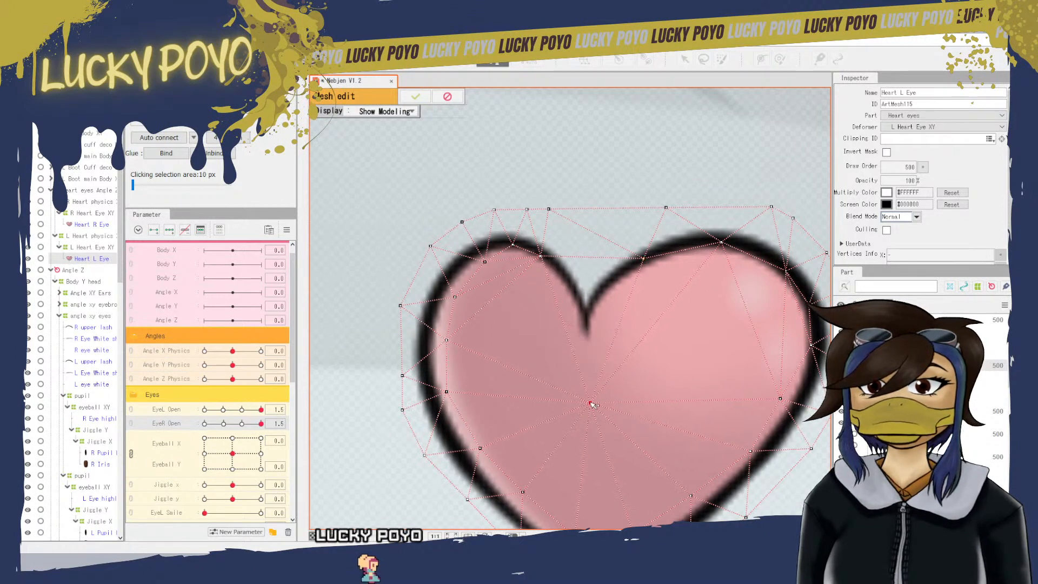
- Reposition the Heart L Eye vertices around the heart's notch to follow its outline and apply the mesh edit
scroll(775, 407, down, 3)
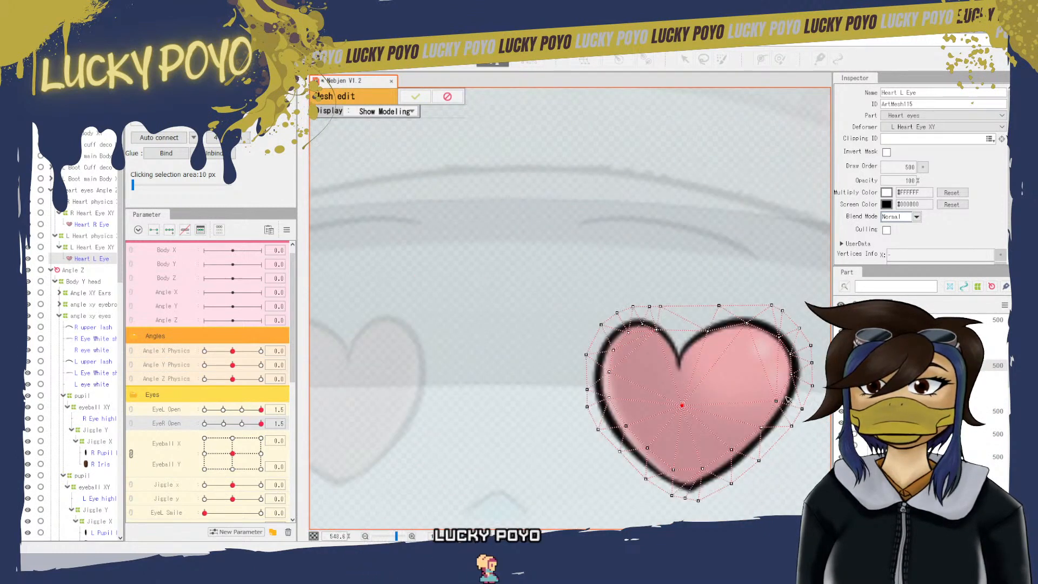
scroll(663, 335, up, 3)
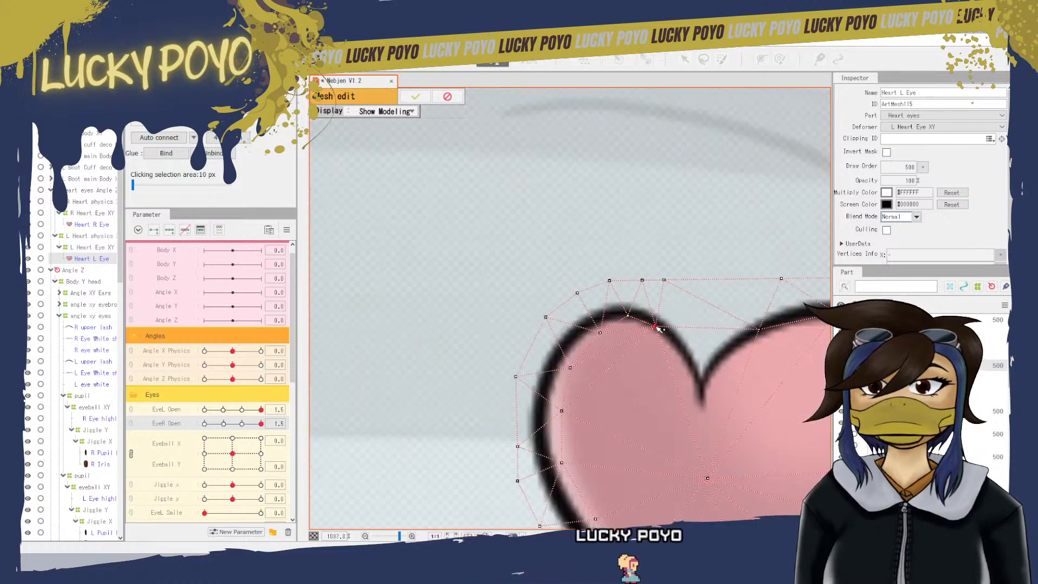
drag(656, 327, 667, 333)
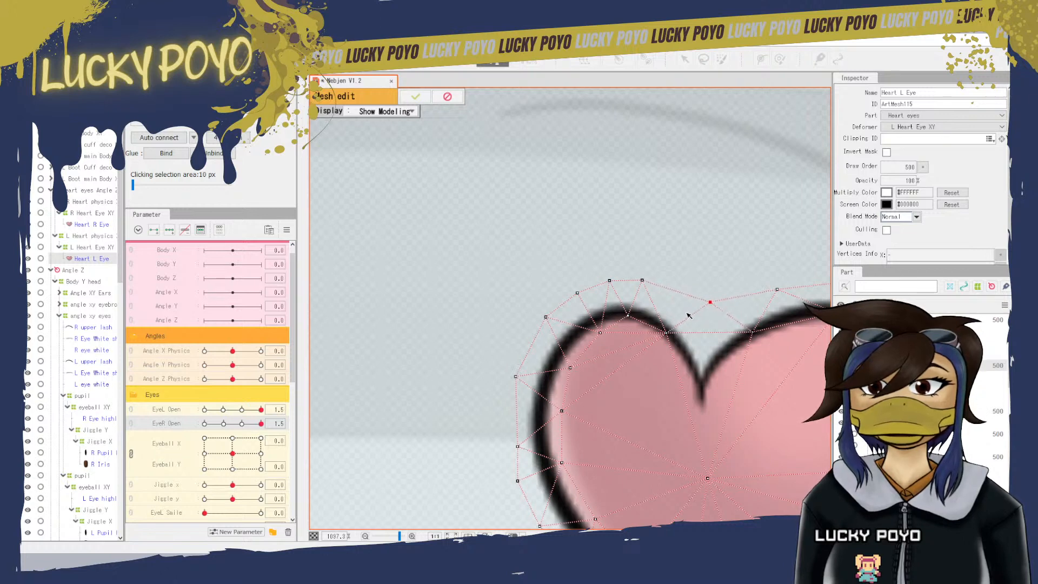
scroll(616, 326, down, 2)
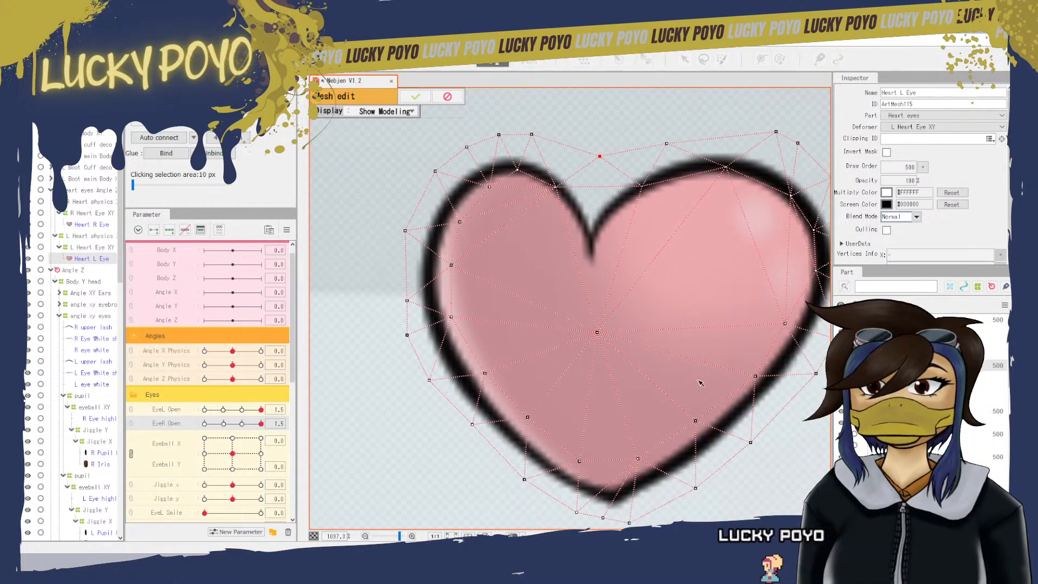
scroll(699, 381, down, 2)
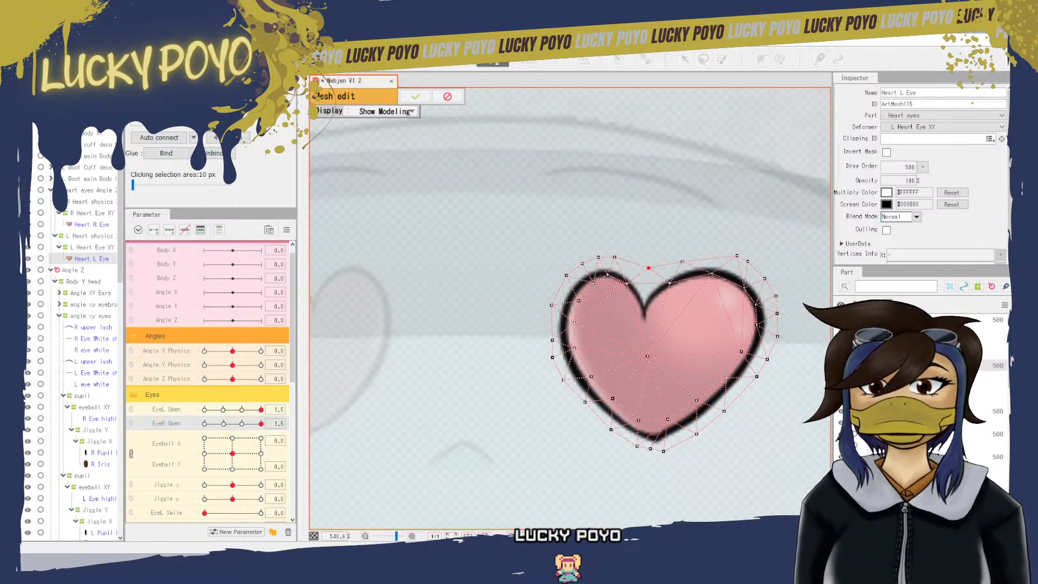
click(415, 97)
- Edit the Heart R Eye mesh, moving the vertices along the narrower lobe onto the heart's black outline
click(352, 333)
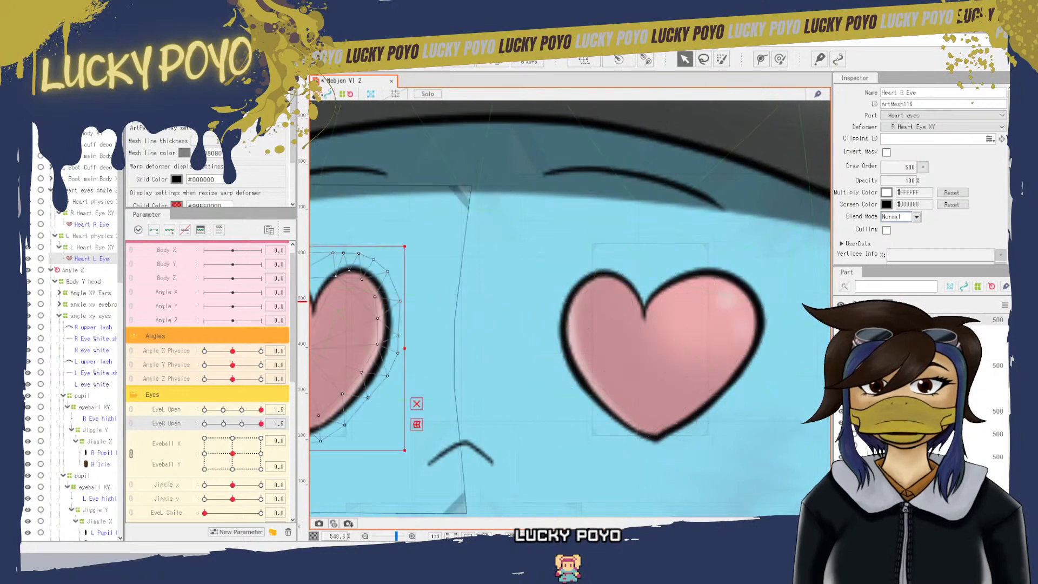
click(492, 65)
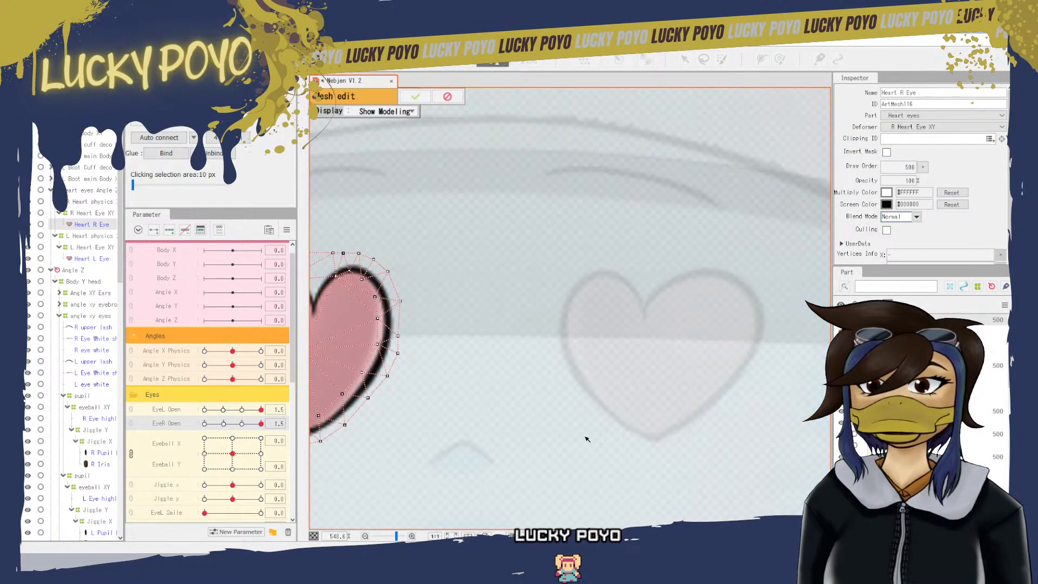
drag(550, 418, 800, 435)
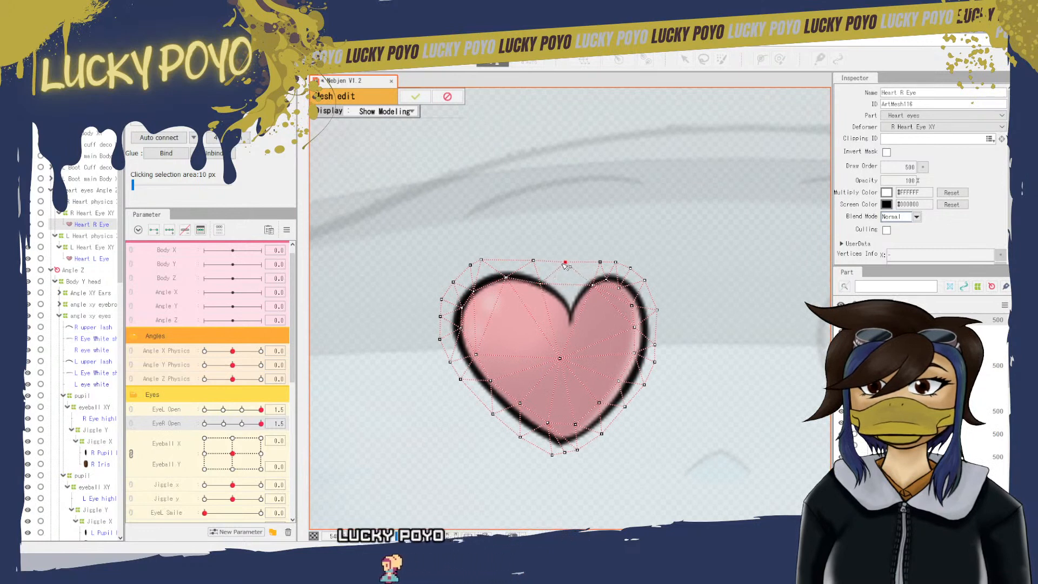
drag(589, 262, 598, 304)
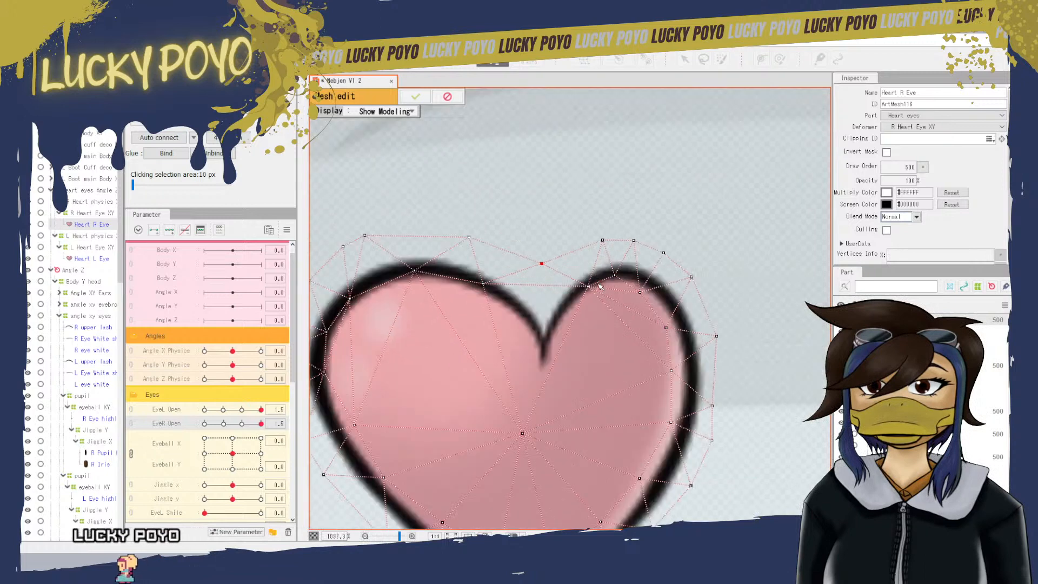
scroll(599, 285, up, 2)
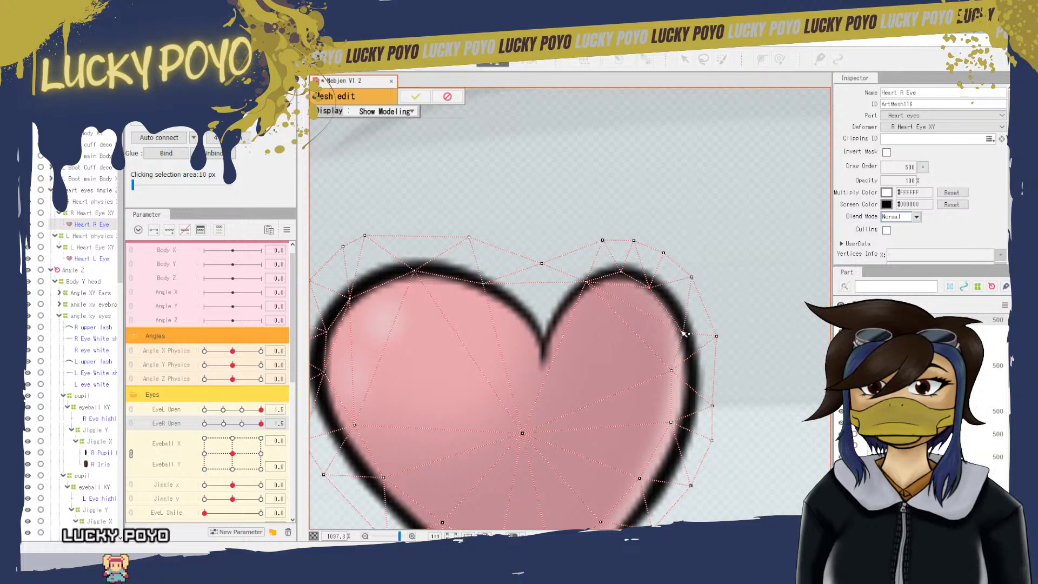
drag(673, 366, 690, 376)
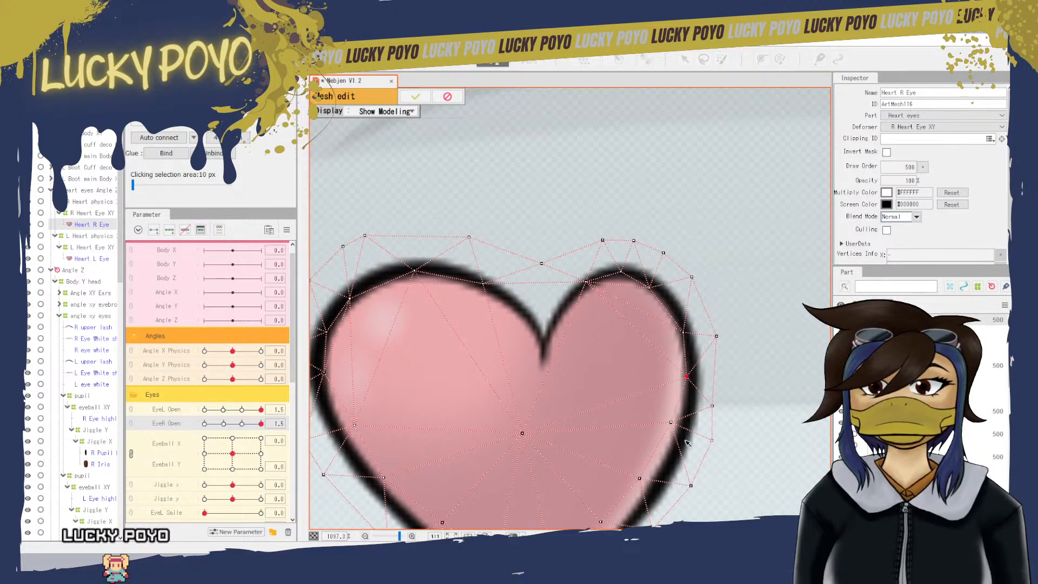
drag(672, 424, 679, 431)
drag(641, 479, 653, 494)
- Move the Heart R Eye vertices around the lower tip and wider side onto the outline, shift the centre vertex and apply the mesh edit
drag(620, 463, 679, 354)
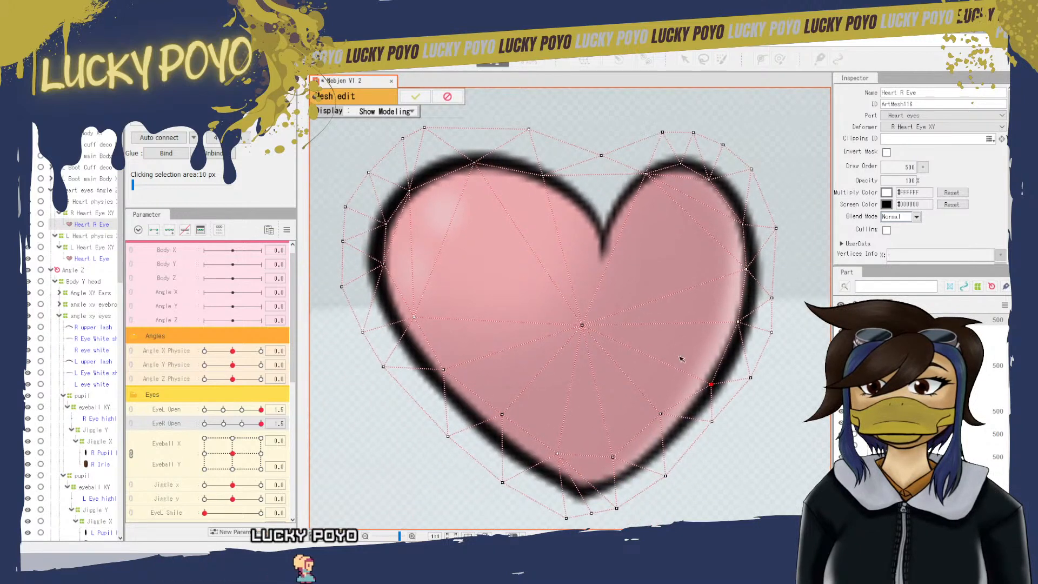
drag(661, 415, 666, 436)
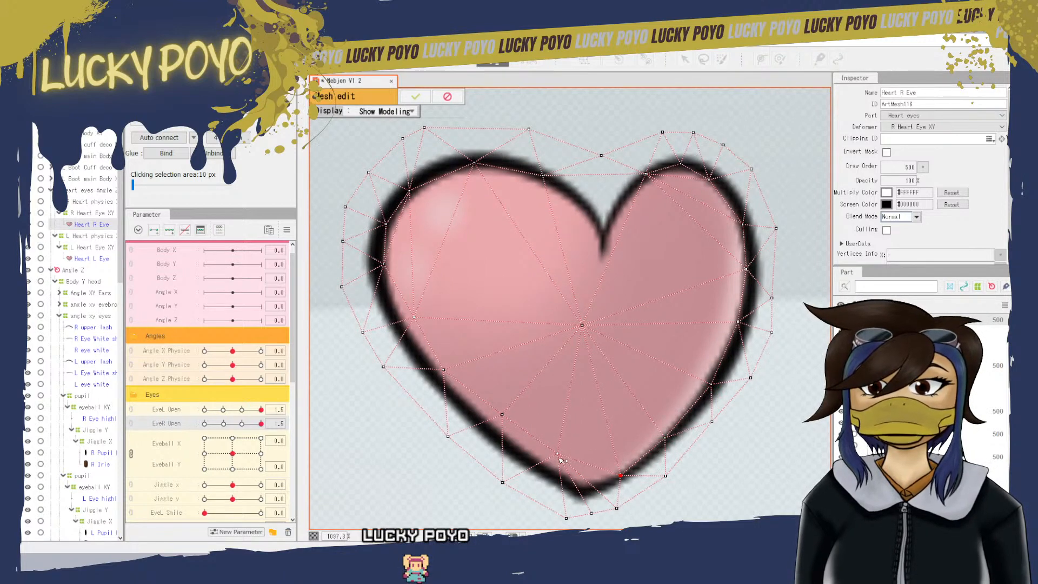
drag(558, 456, 571, 472)
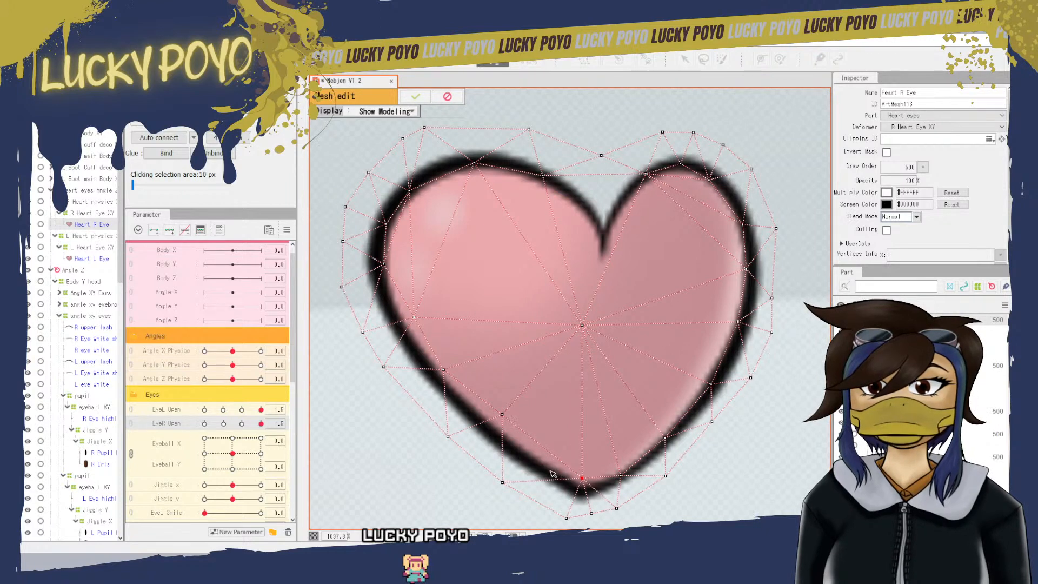
click(413, 337)
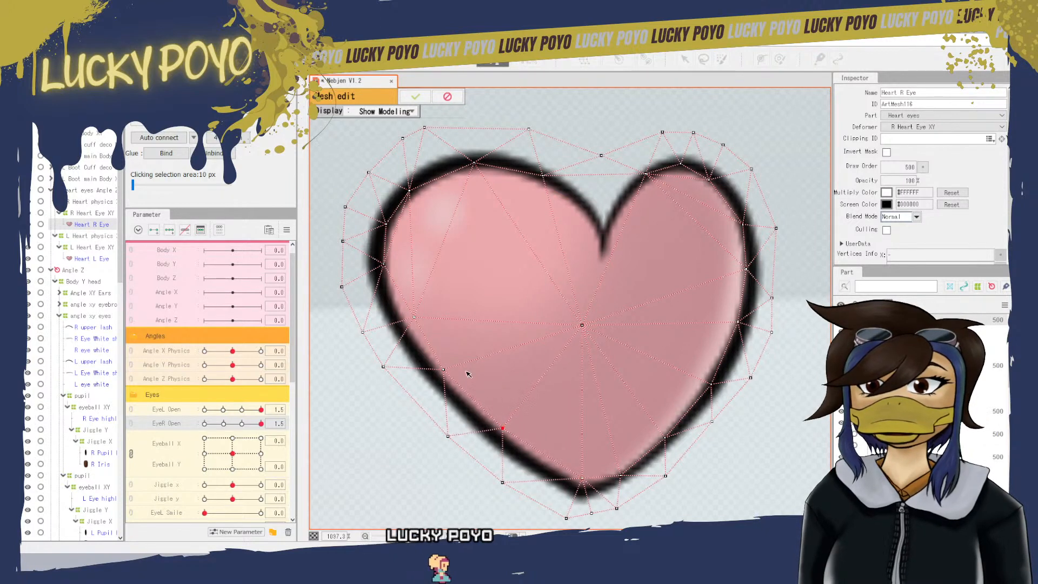
drag(415, 339, 415, 328)
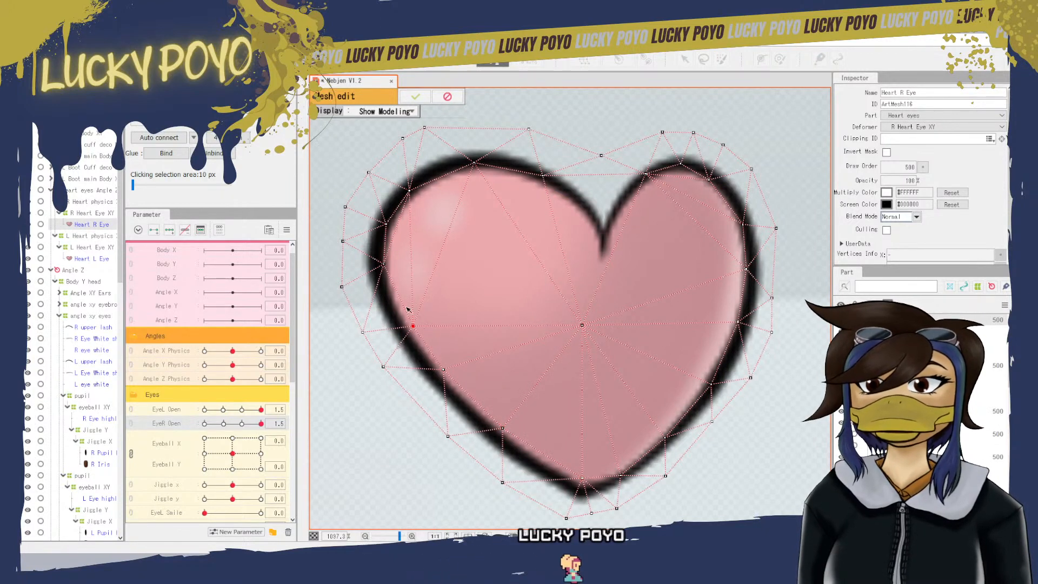
drag(384, 266, 385, 277)
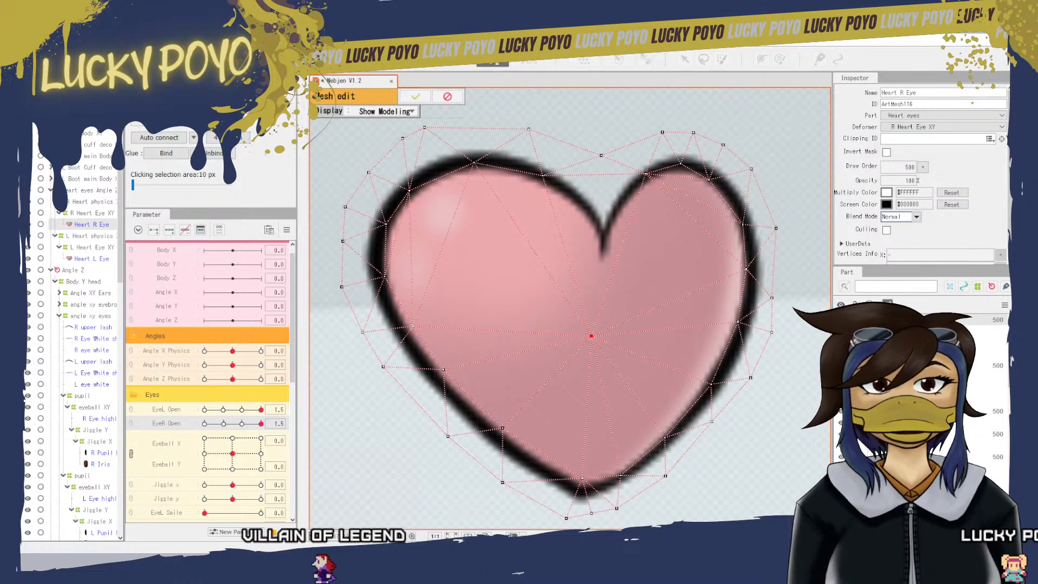
scroll(456, 234, down, 6)
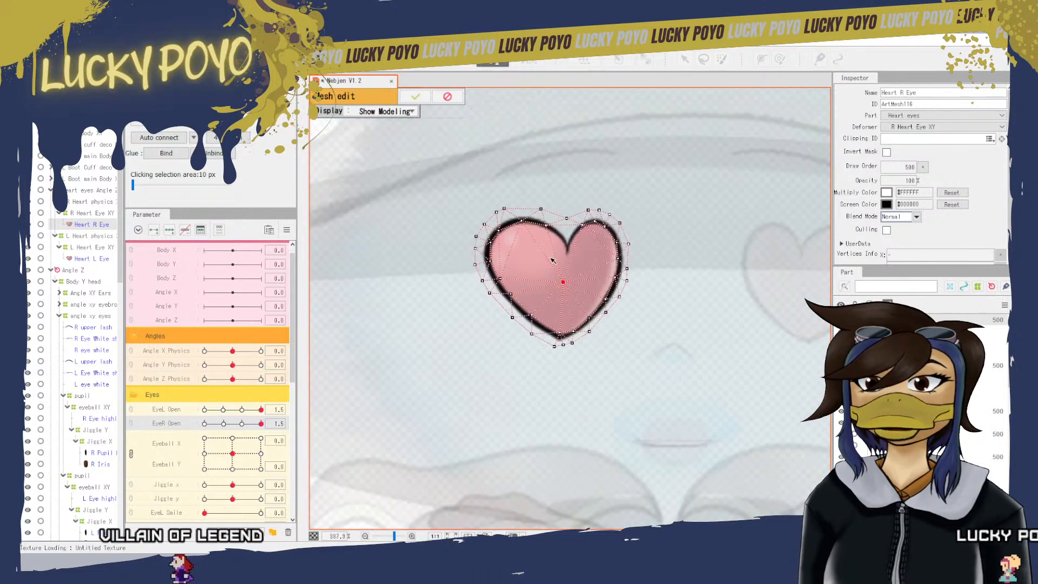
drag(783, 344, 679, 345)
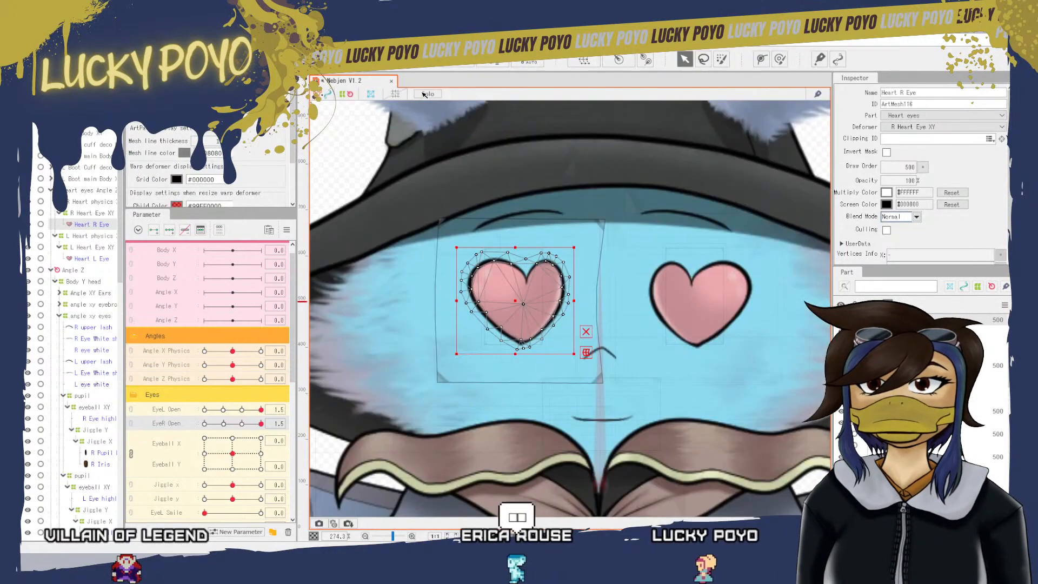
click(415, 96)
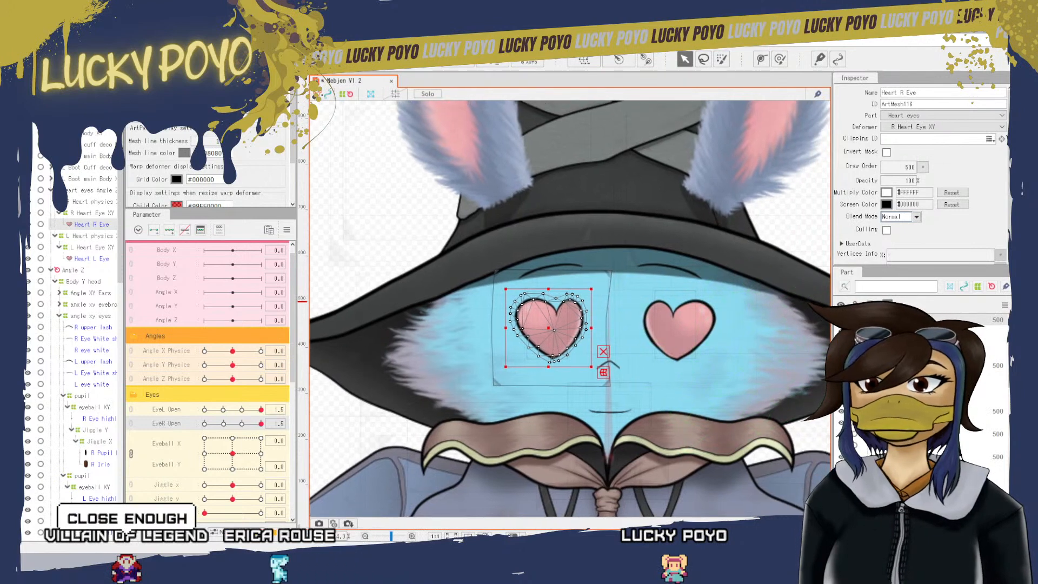
- Save the model file
click(45, 41)
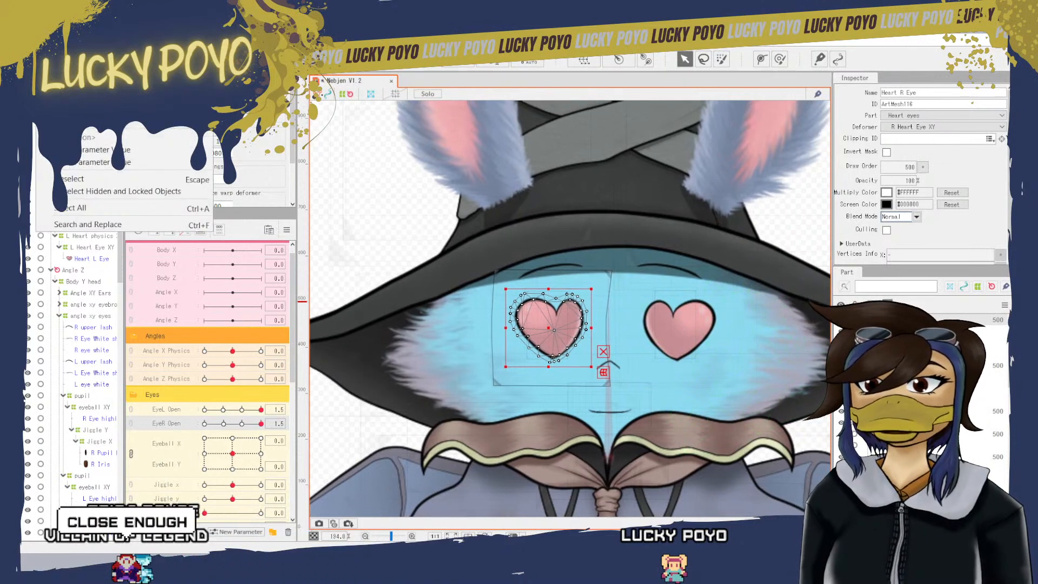
mouse_move(27, 41)
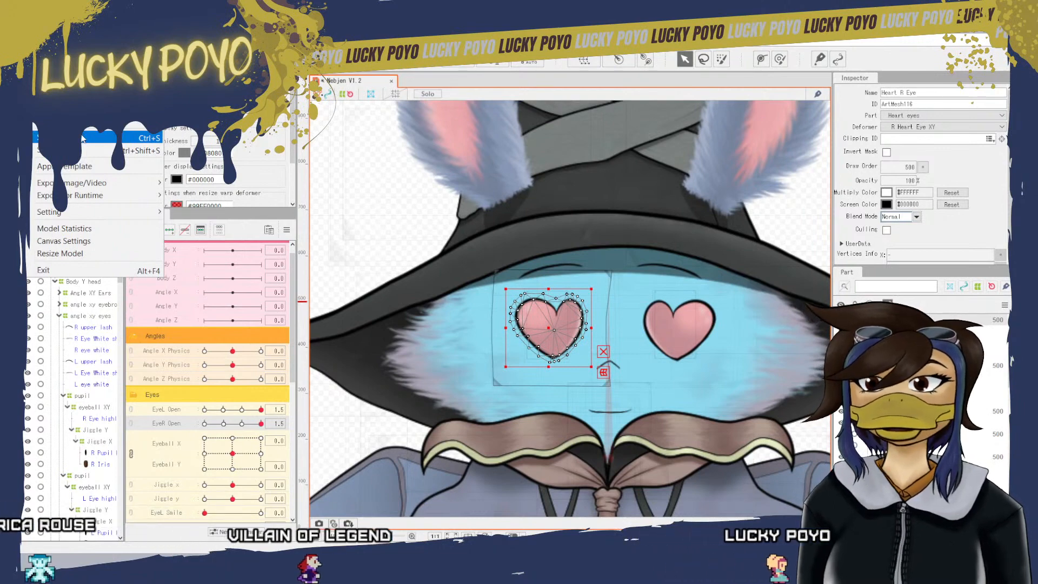
click(89, 138)
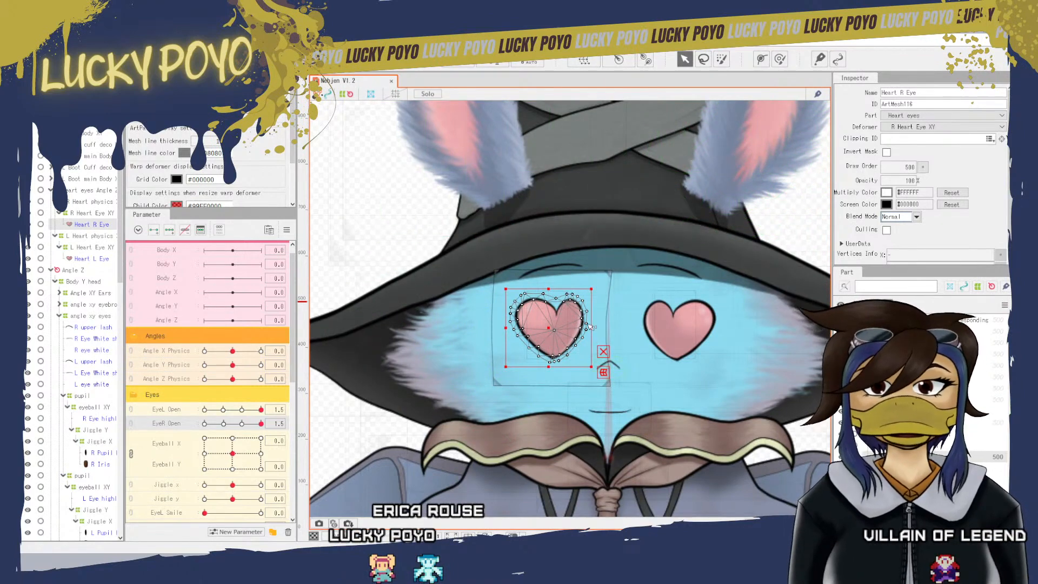
drag(433, 436, 525, 365)
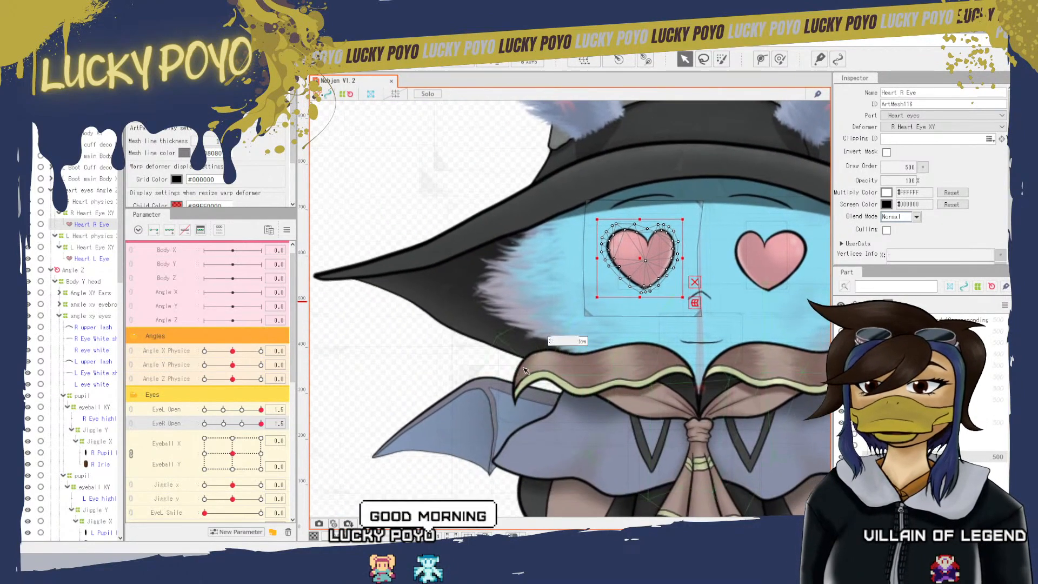
drag(612, 381, 474, 229)
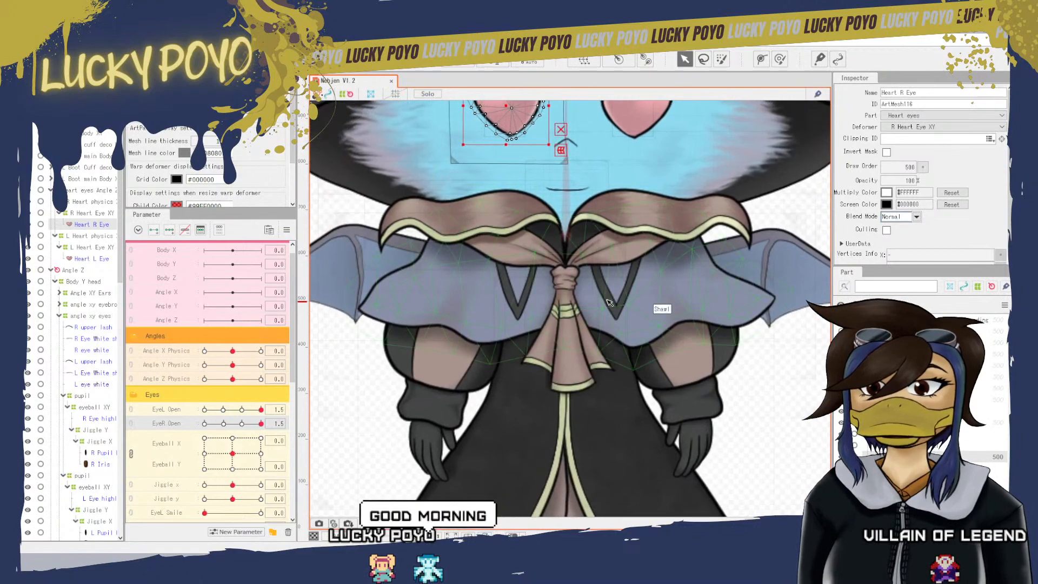
drag(638, 301, 649, 166)
scroll(575, 207, down, 5)
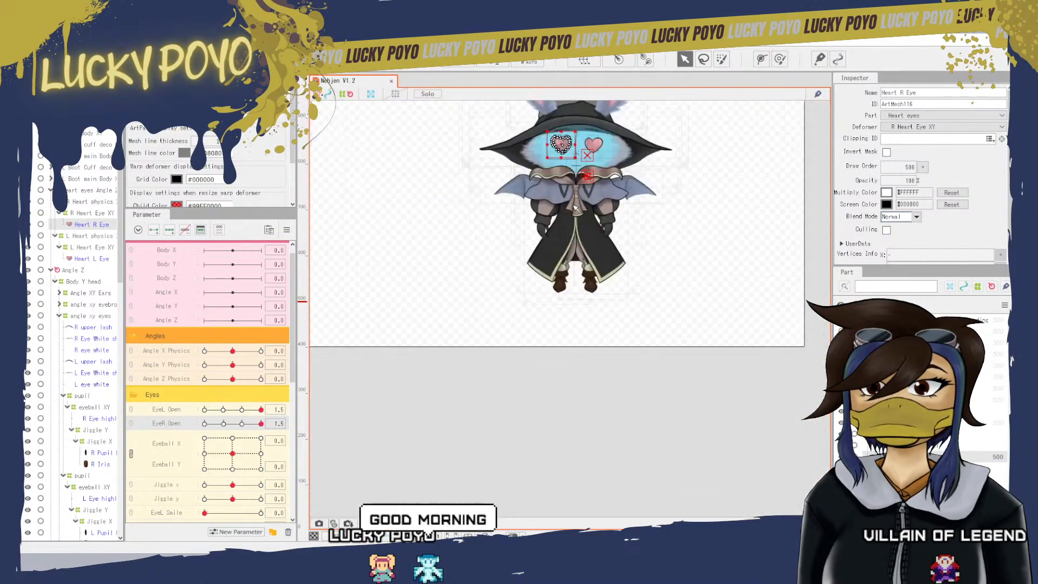
scroll(575, 207, down, 2)
scroll(618, 275, up, 8)
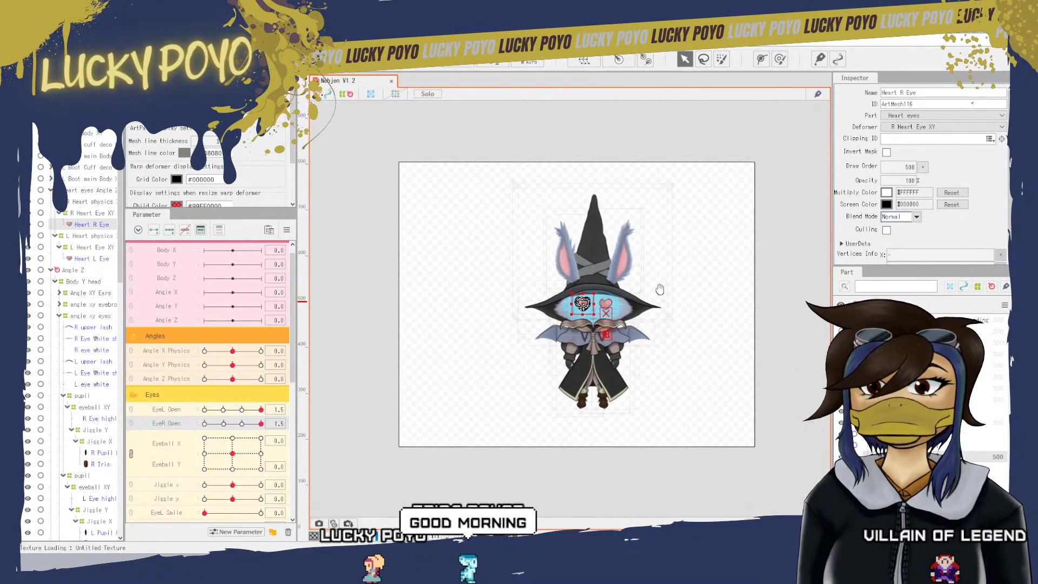
scroll(614, 293, up, 2)
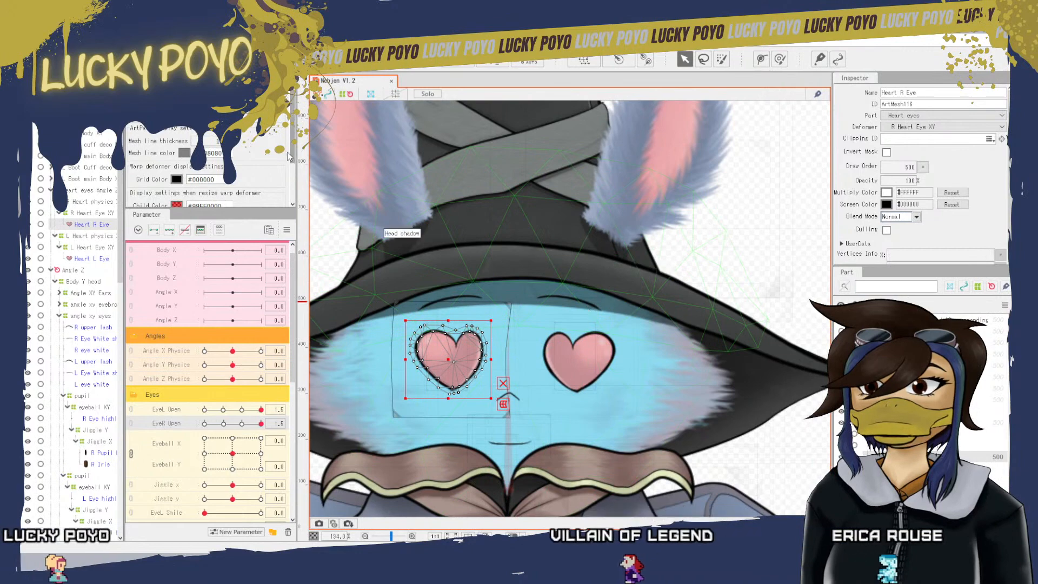
- Open the Physics/Scene Blending Settings
click(86, 40)
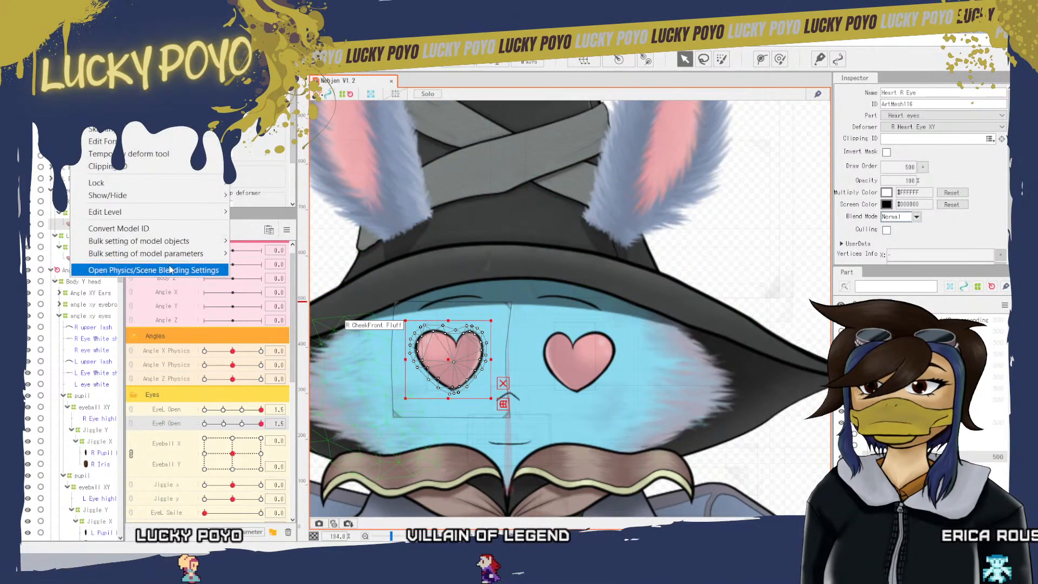
click(168, 271)
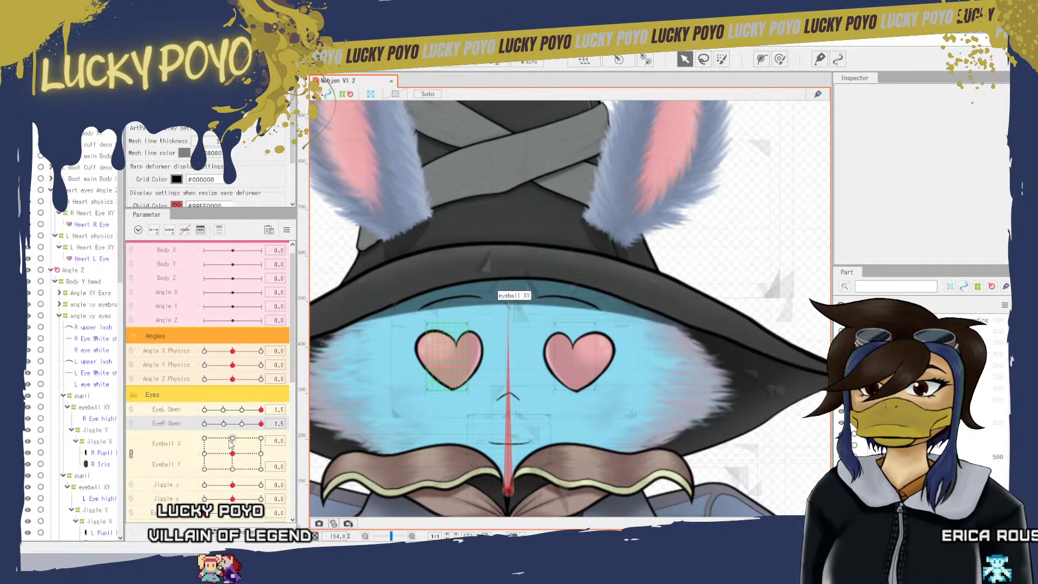
- Select the R Heart physics XY deformer and preview Angle X Physics at -30 and 30, returning it to 0
scroll(198, 412, down, 3)
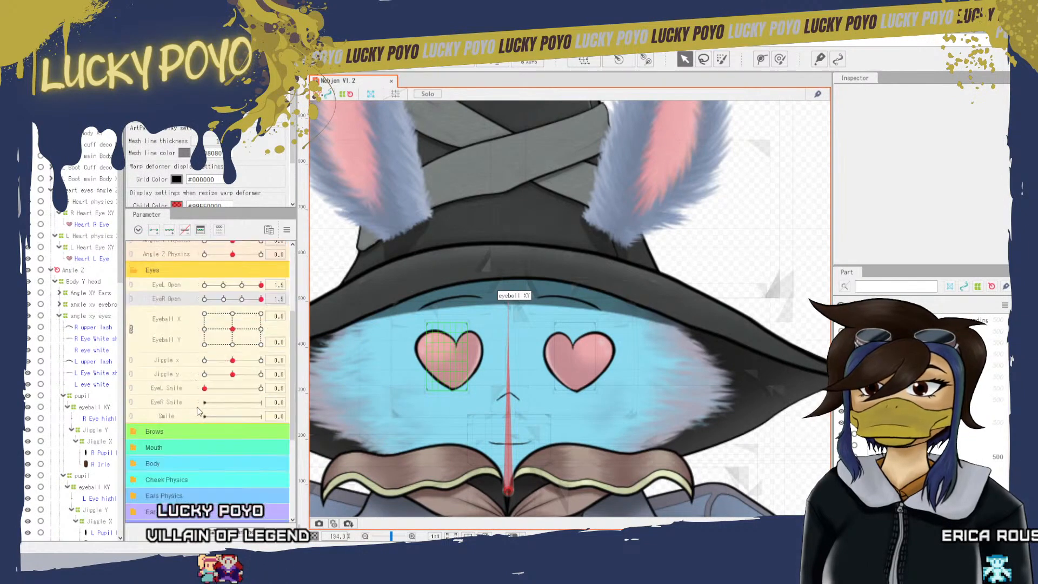
scroll(192, 432, down, 3)
scroll(292, 430, up, 3)
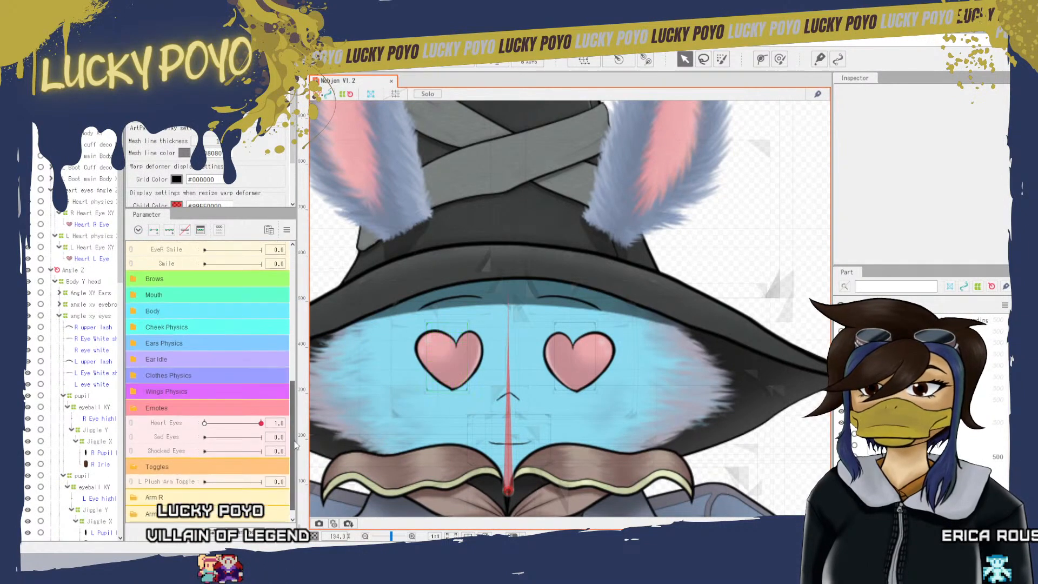
click(478, 342)
click(513, 306)
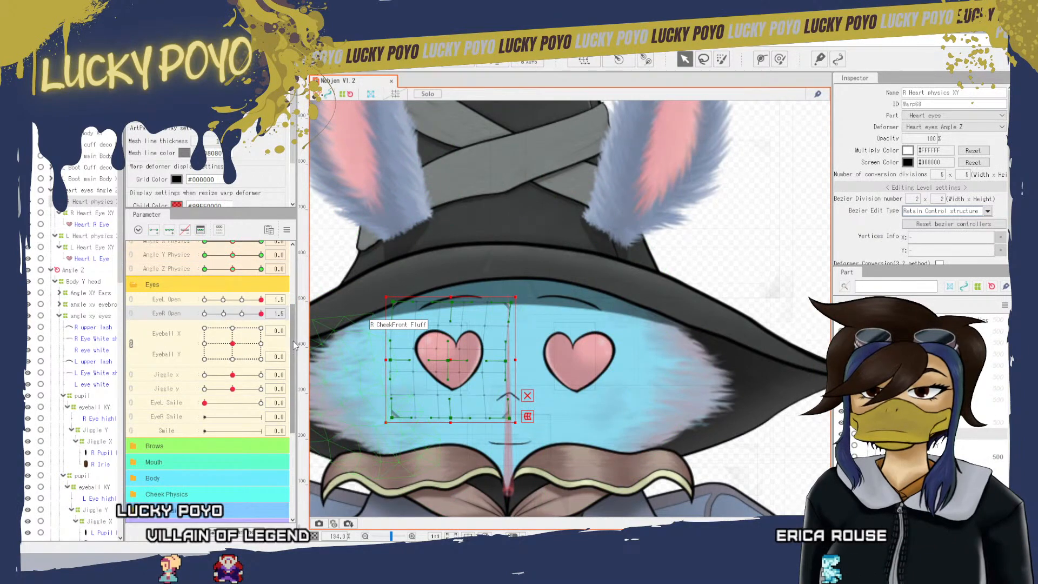
scroll(297, 319, up, 3)
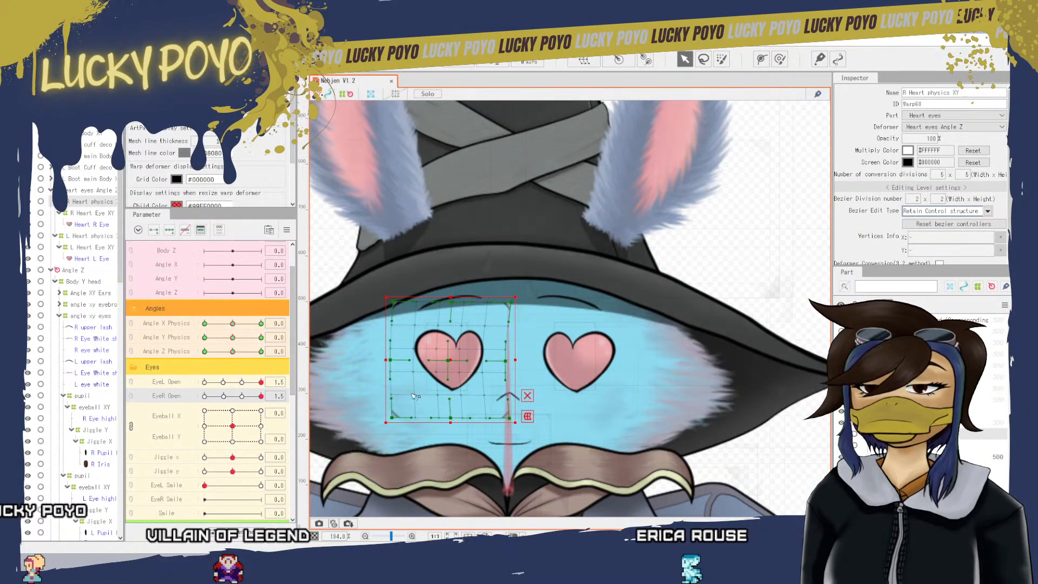
scroll(427, 405, up, 2)
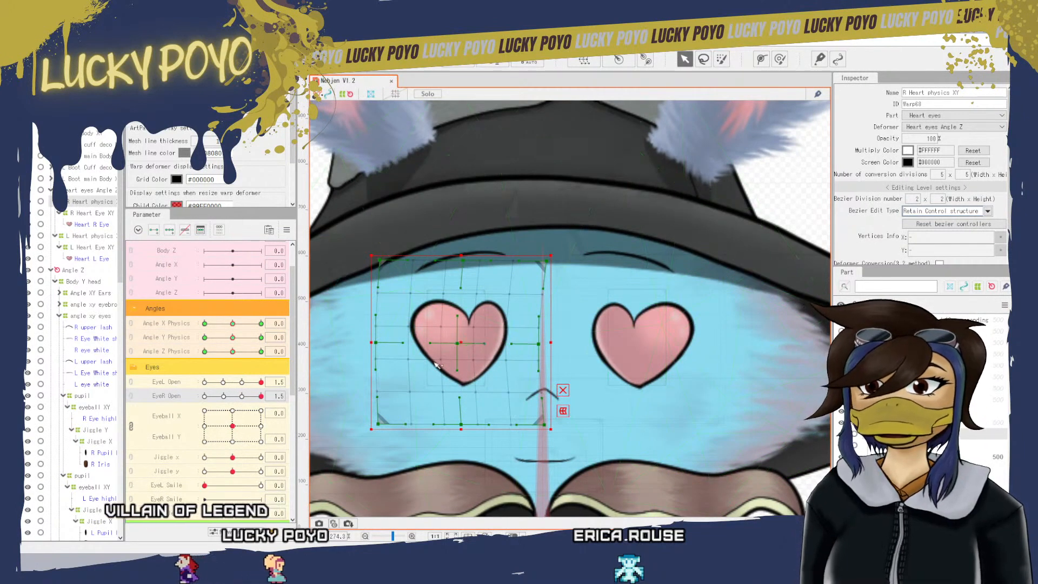
drag(237, 323, 178, 327)
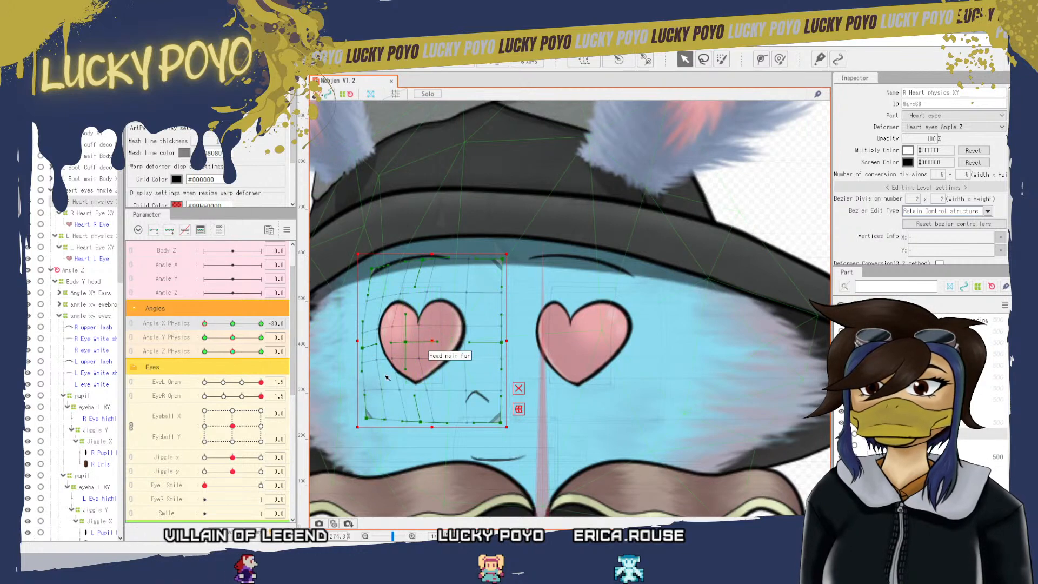
drag(226, 331, 289, 335)
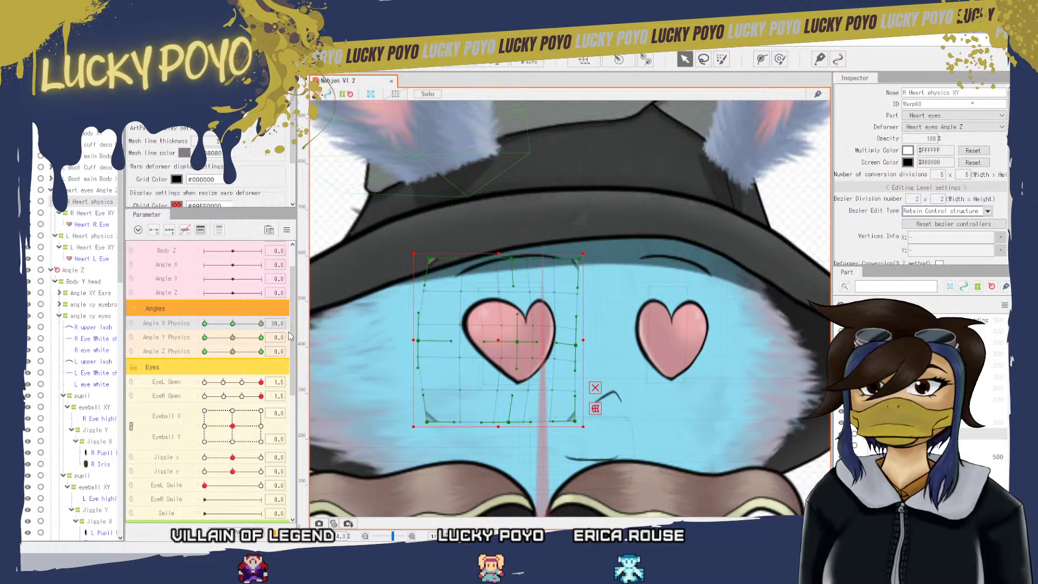
drag(261, 327, 233, 352)
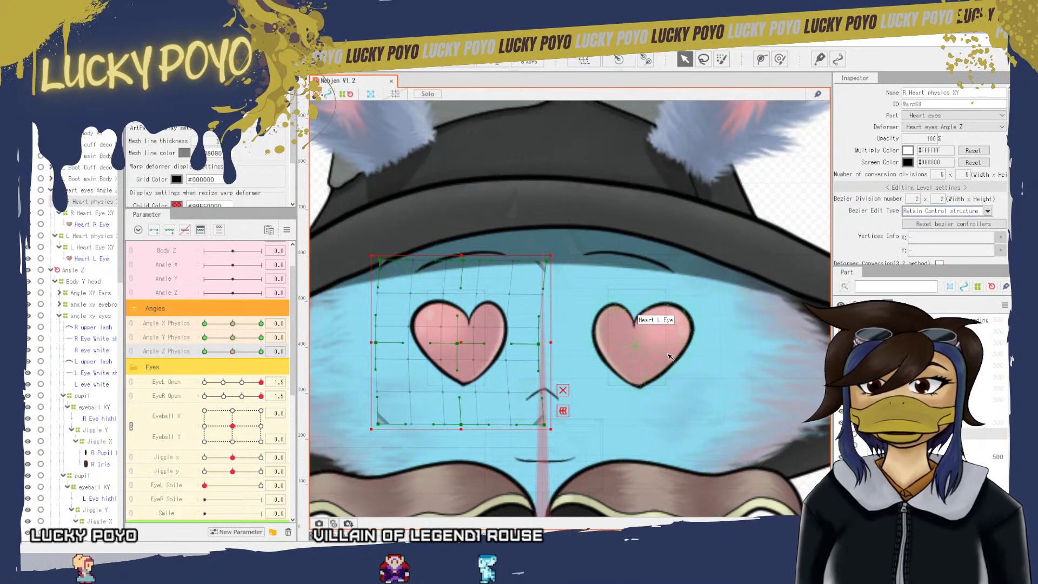
- Pose the eyeballs at X -1.0 and Y 1.0 and set the R Eye highlights opacity to 0%
click(936, 447)
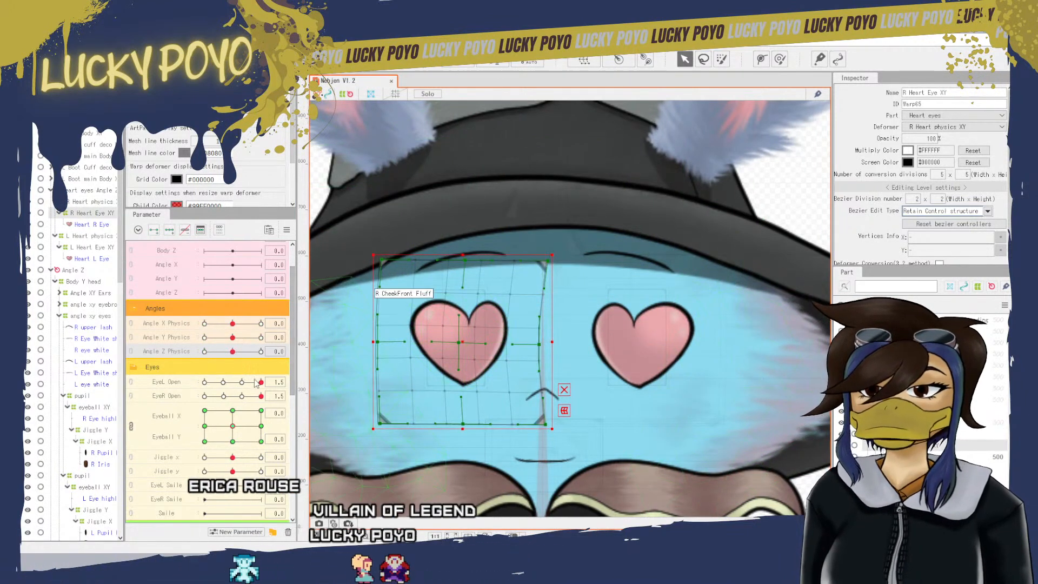
click(205, 411)
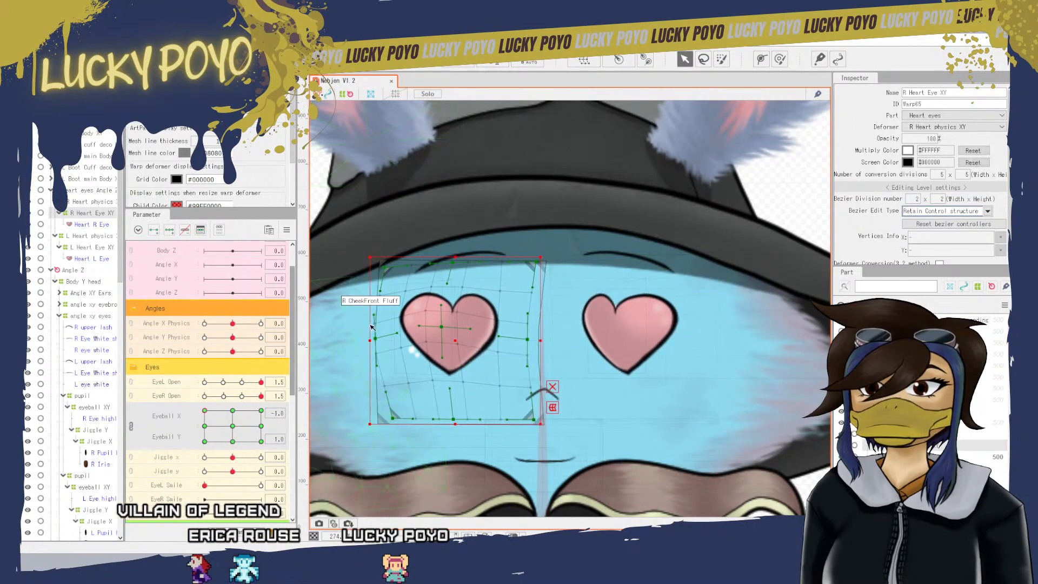
click(412, 357)
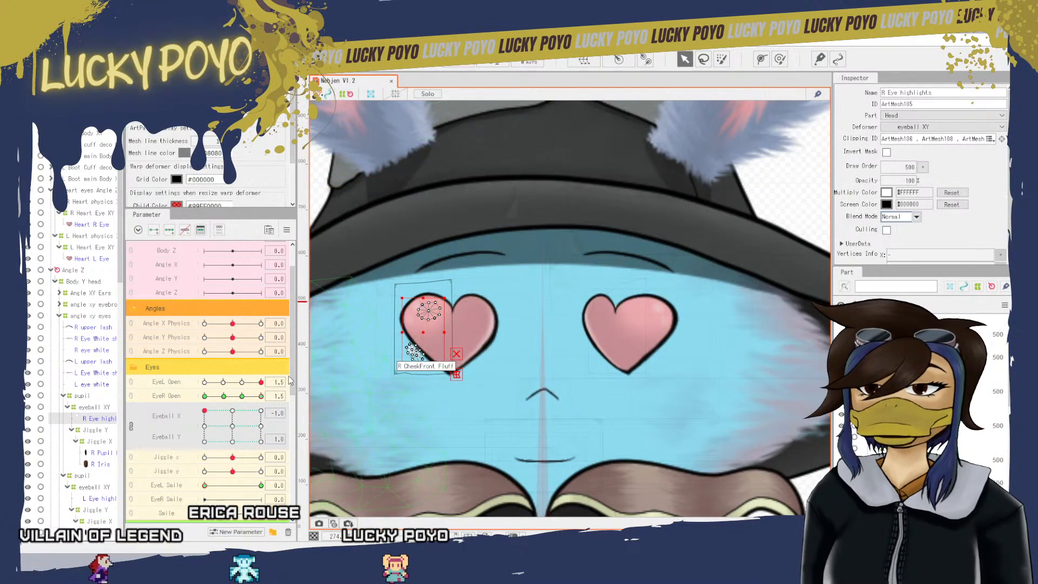
drag(261, 397, 240, 398)
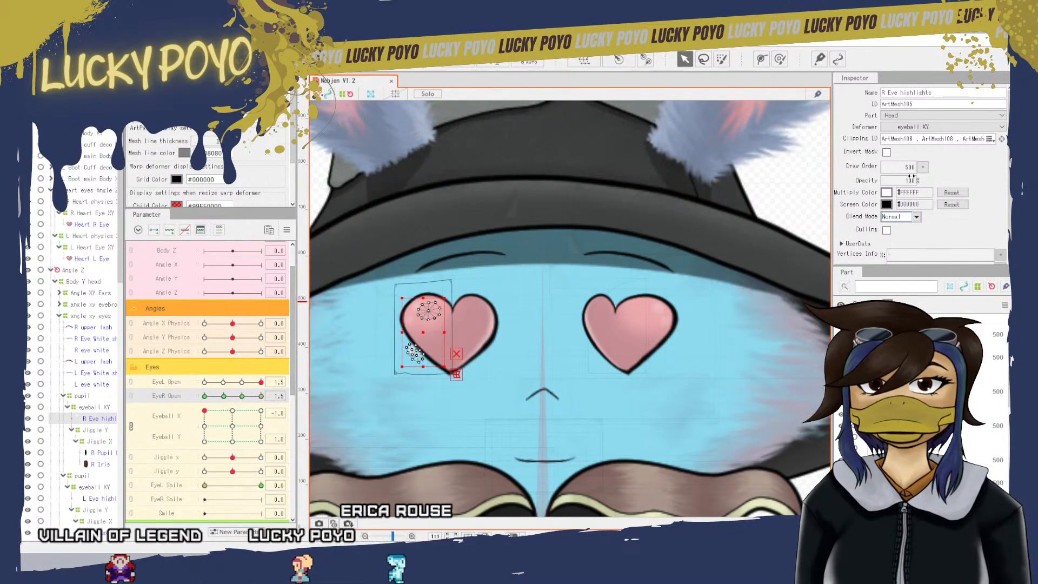
drag(909, 181, 854, 181)
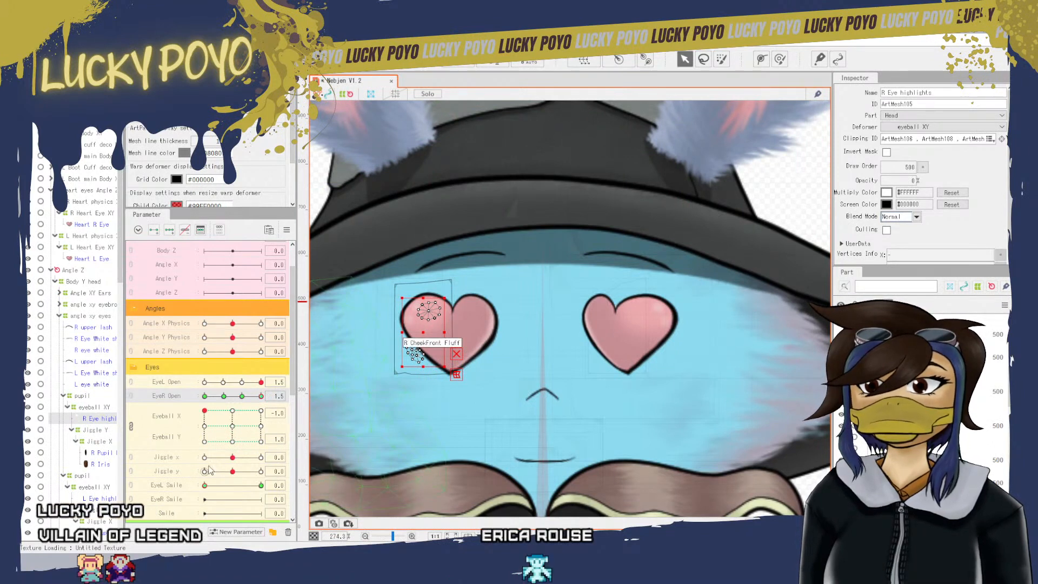
scroll(211, 462, down, 3)
scroll(218, 446, up, 4)
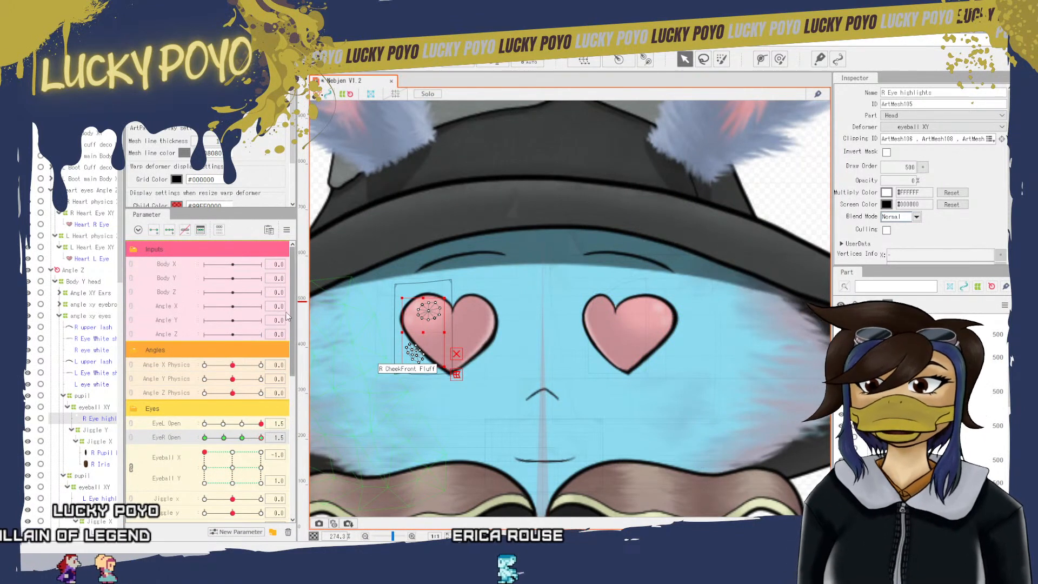
scroll(294, 277, down, 1)
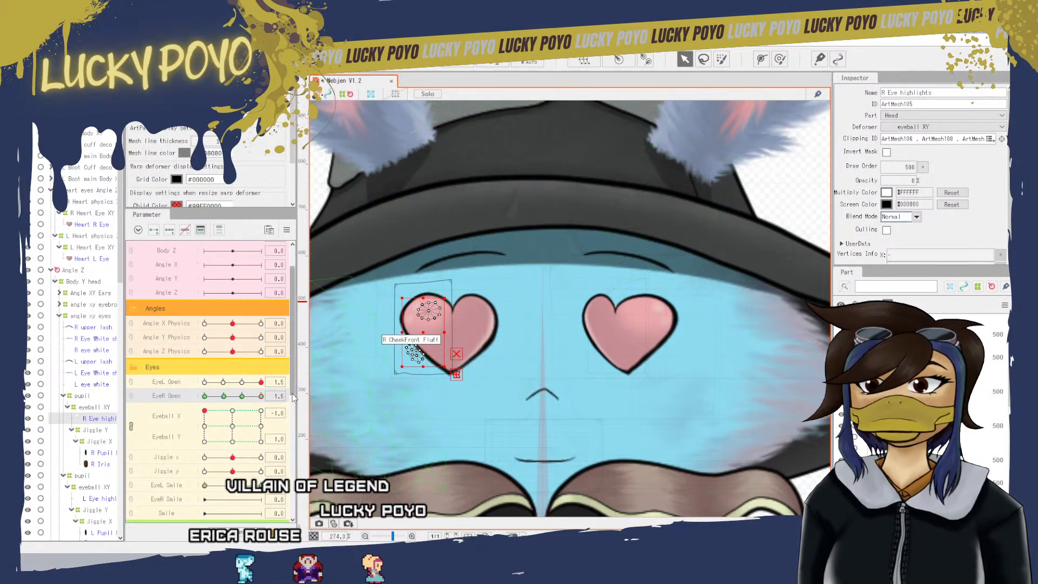
scroll(296, 411, down, 1)
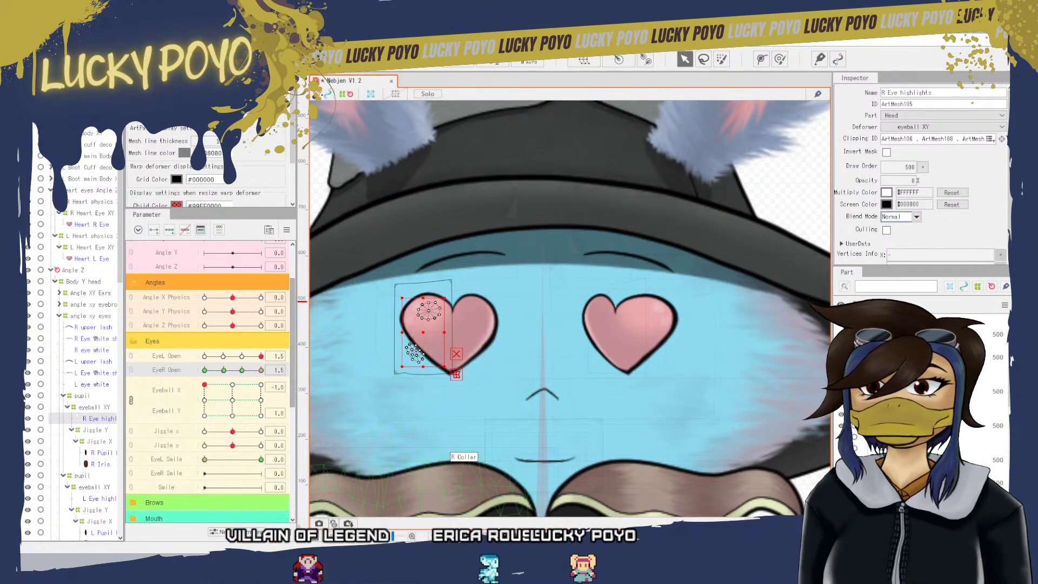
scroll(292, 370, up, 1)
scroll(296, 368, up, 3)
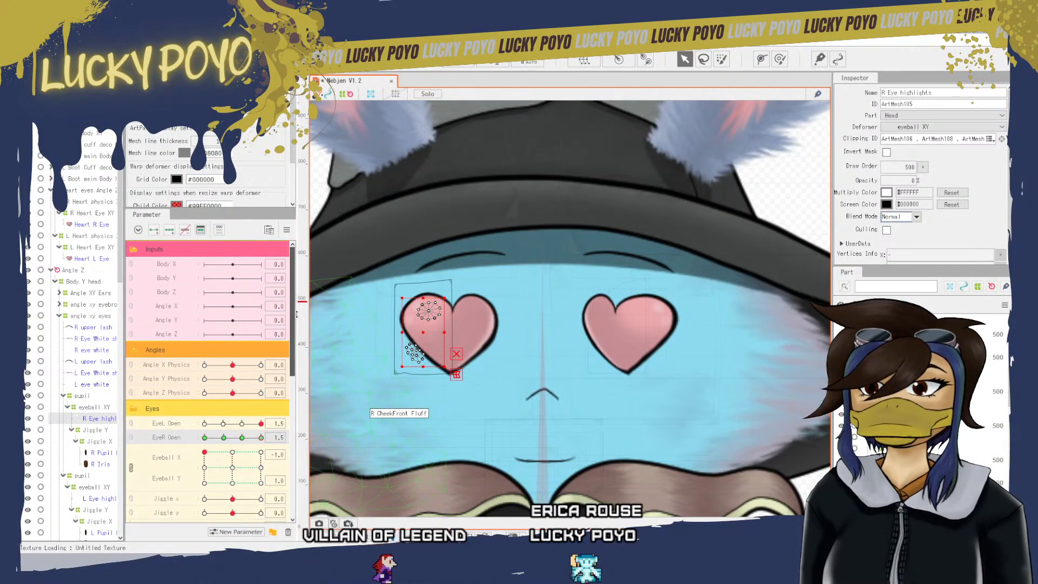
scroll(295, 373, down, 4)
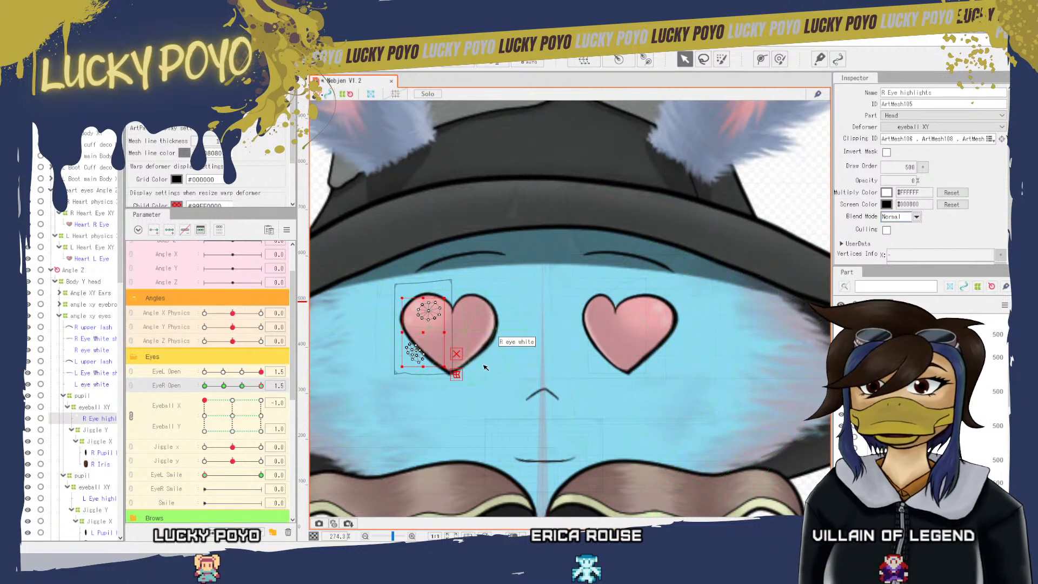
- Pose the eyeballs at X 1.0 and Y 1.0 and set the L Eye highlights opacity to 0%
click(485, 343)
click(538, 265)
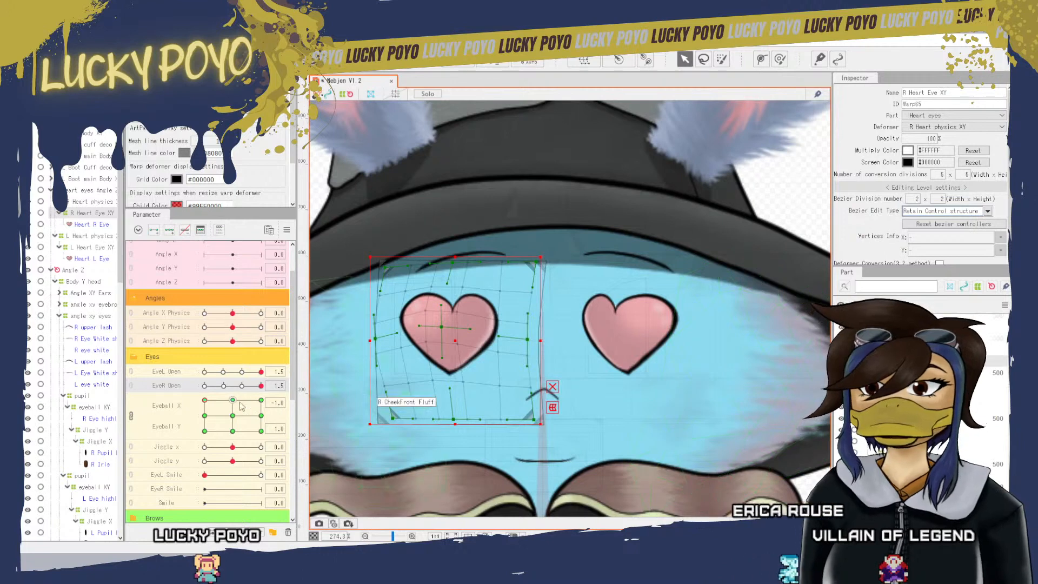
drag(241, 407, 274, 375)
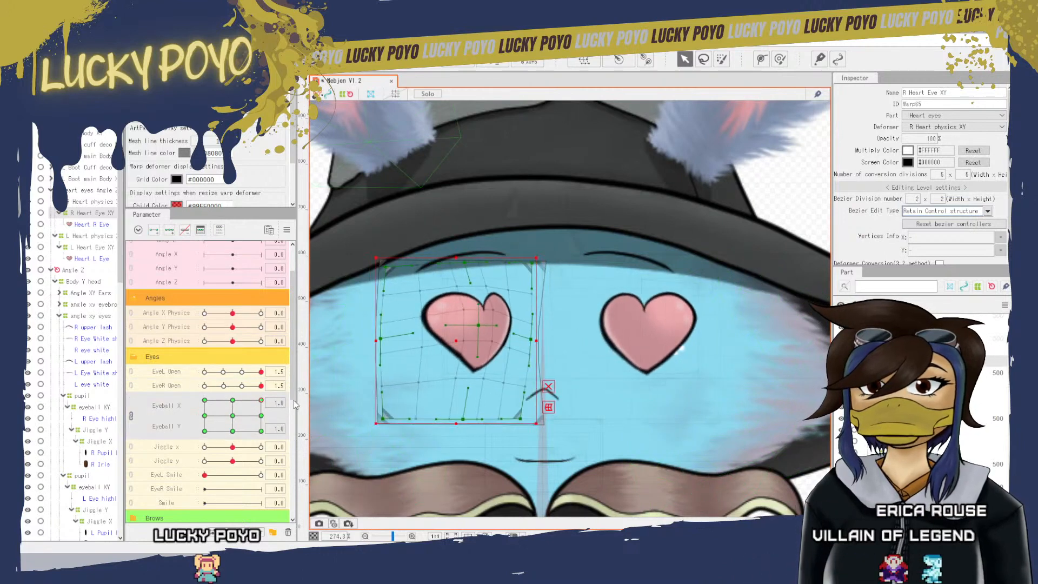
click(683, 353)
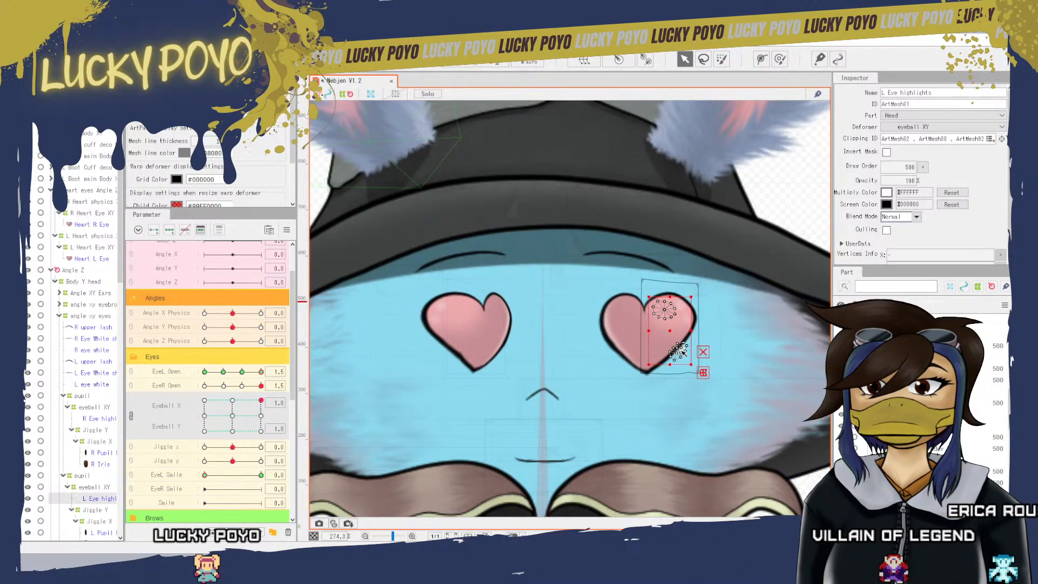
scroll(247, 460, down, 5)
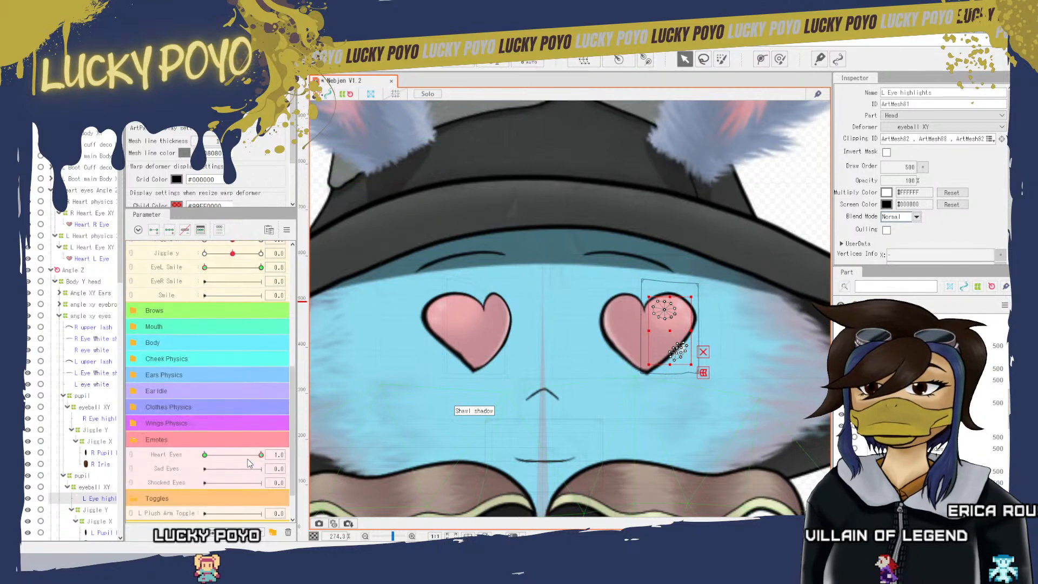
scroll(265, 416, up, 3)
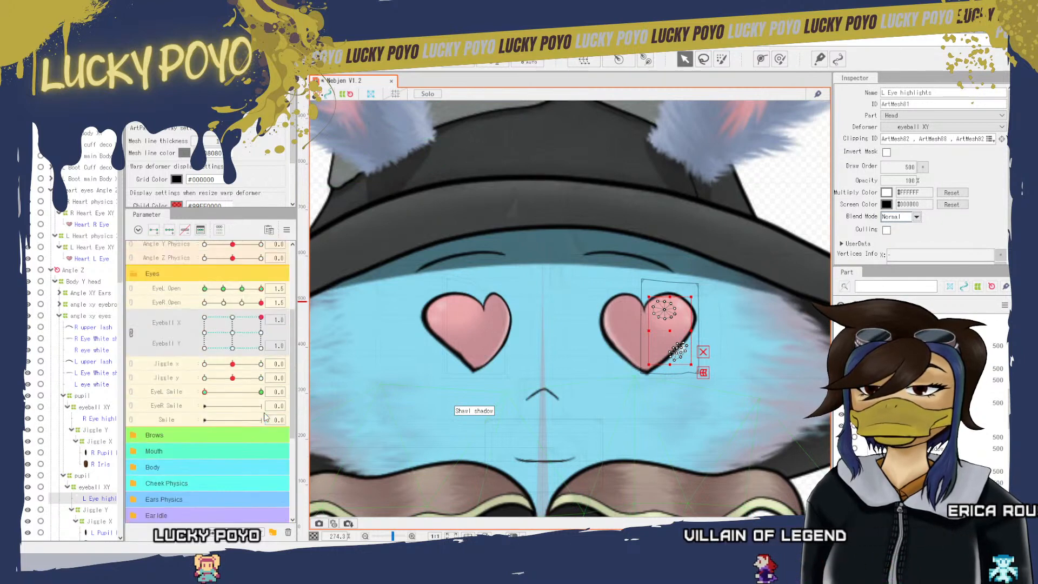
click(909, 181)
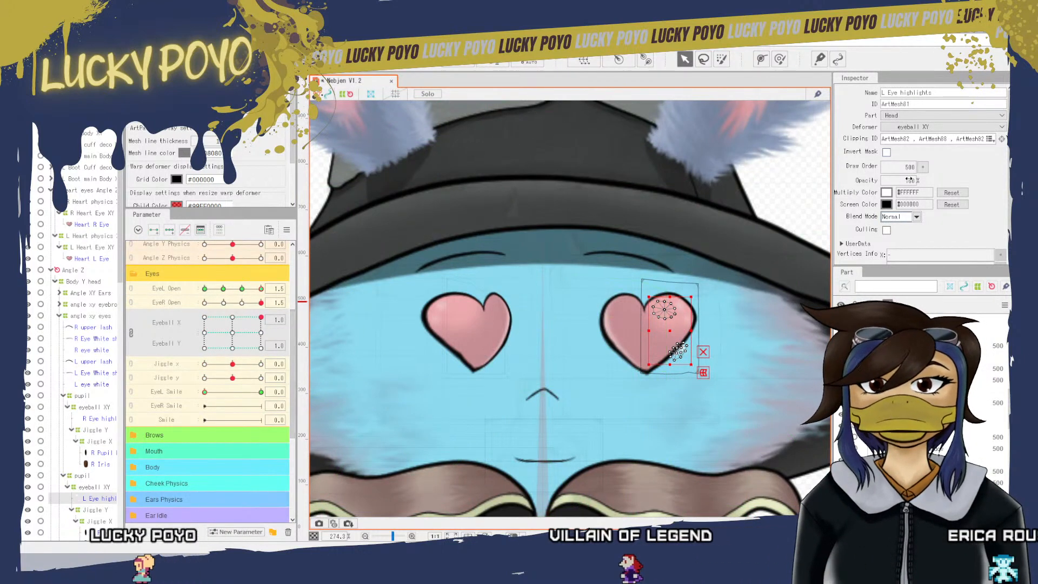
text(0)
key(Return)
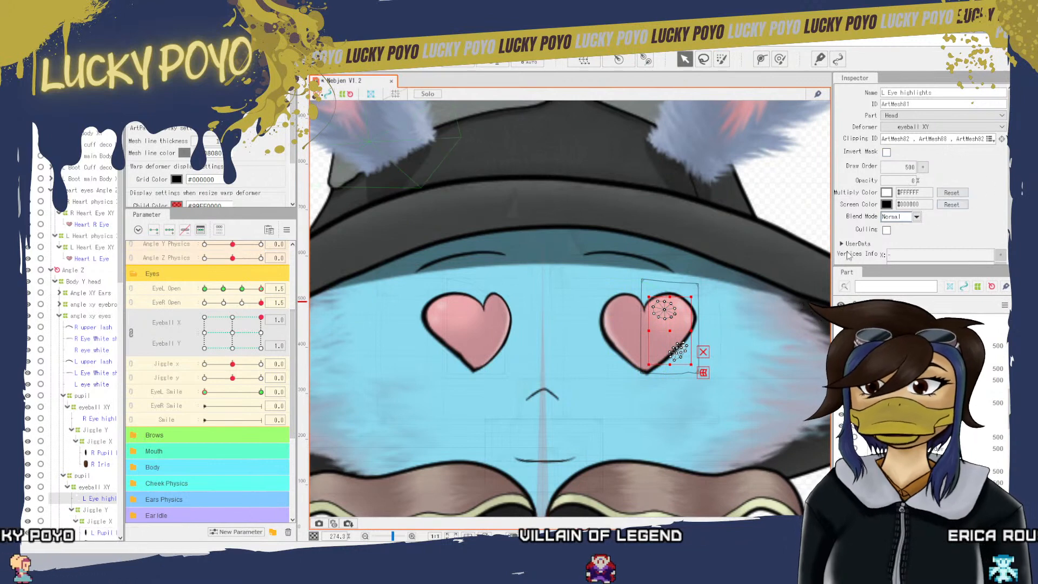
- Recentre the eyeballs, set Angle Y Physics to 30 and preview the heart eyes at Eyeball X -1.0 and Y 1.0
click(804, 196)
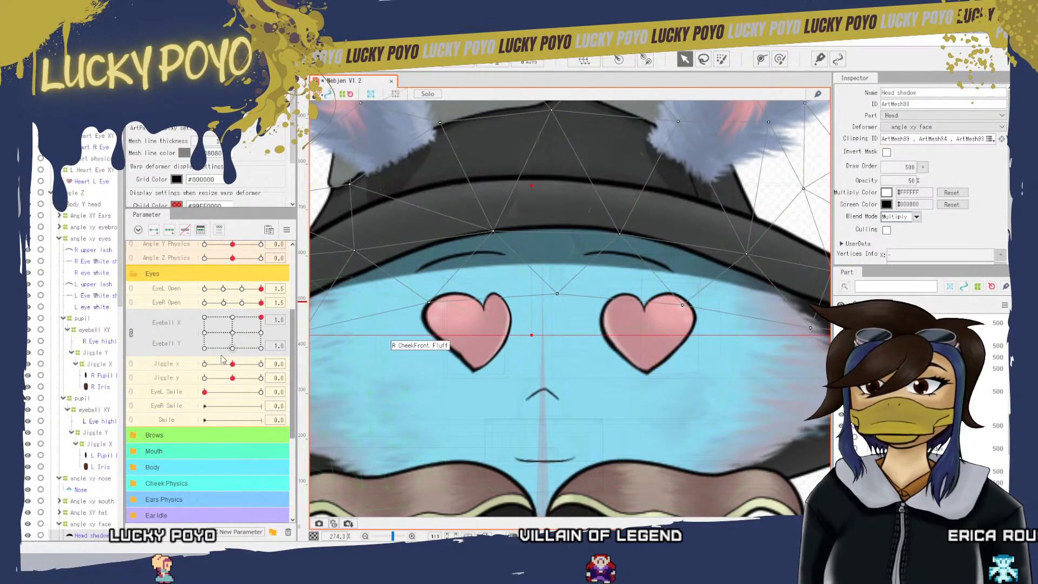
drag(261, 317, 233, 333)
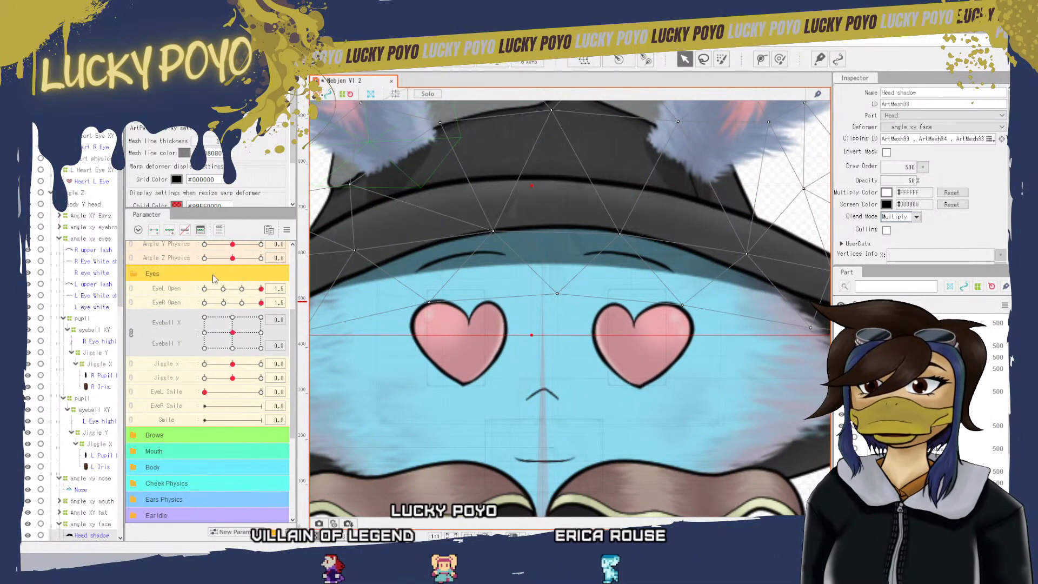
scroll(205, 339, up, 3)
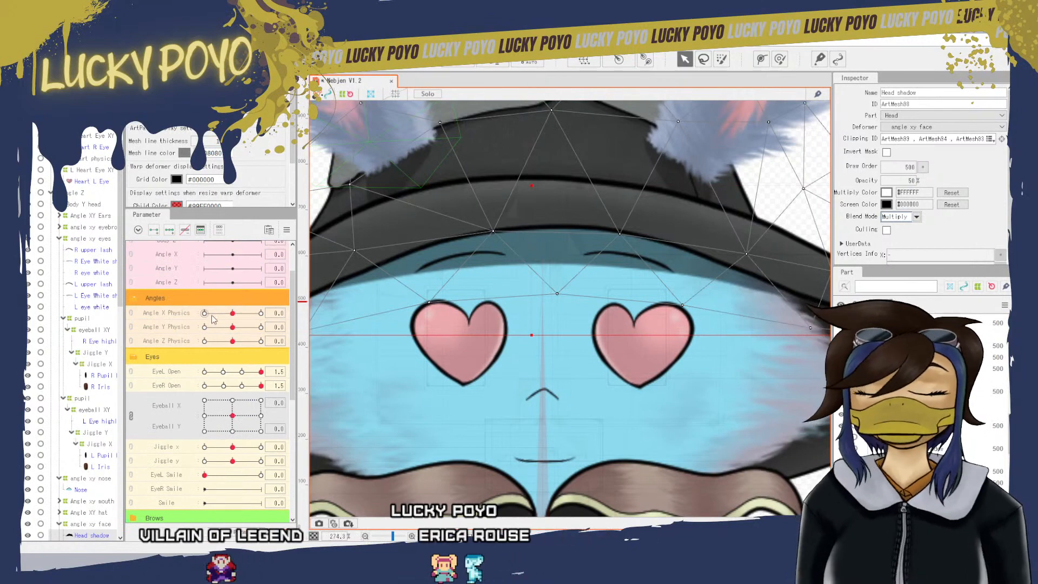
drag(233, 329, 239, 329)
drag(208, 334, 312, 335)
drag(252, 404, 179, 404)
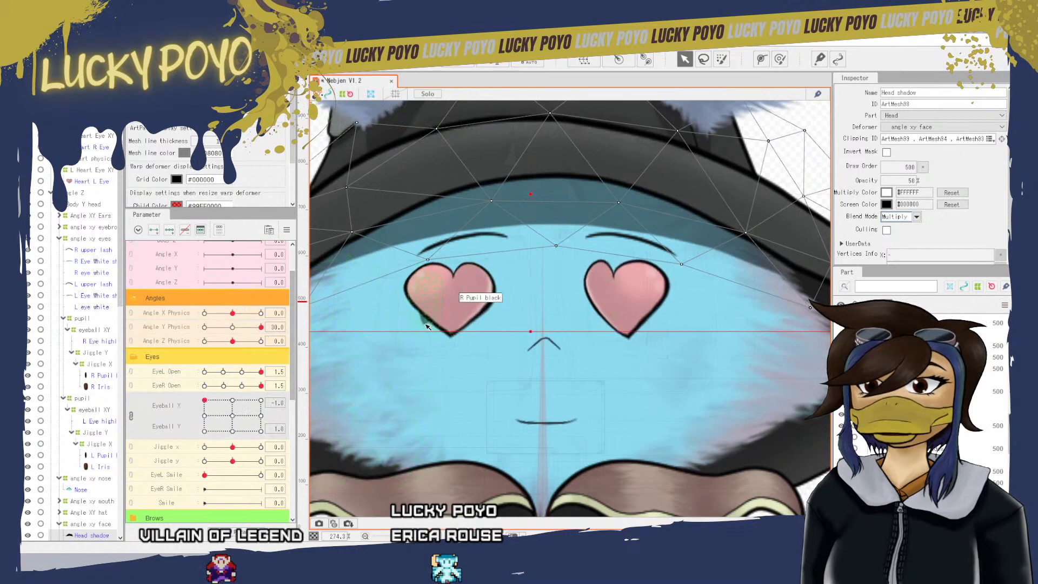
- Set the opacity of the R Pupil black mesh showing beside the heart to 0%
click(427, 327)
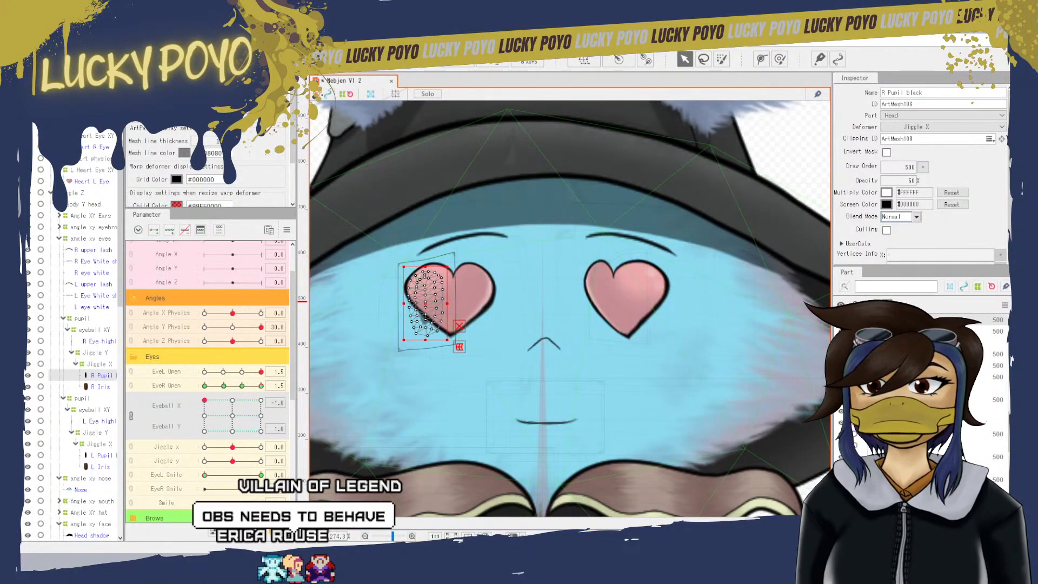
click(903, 180)
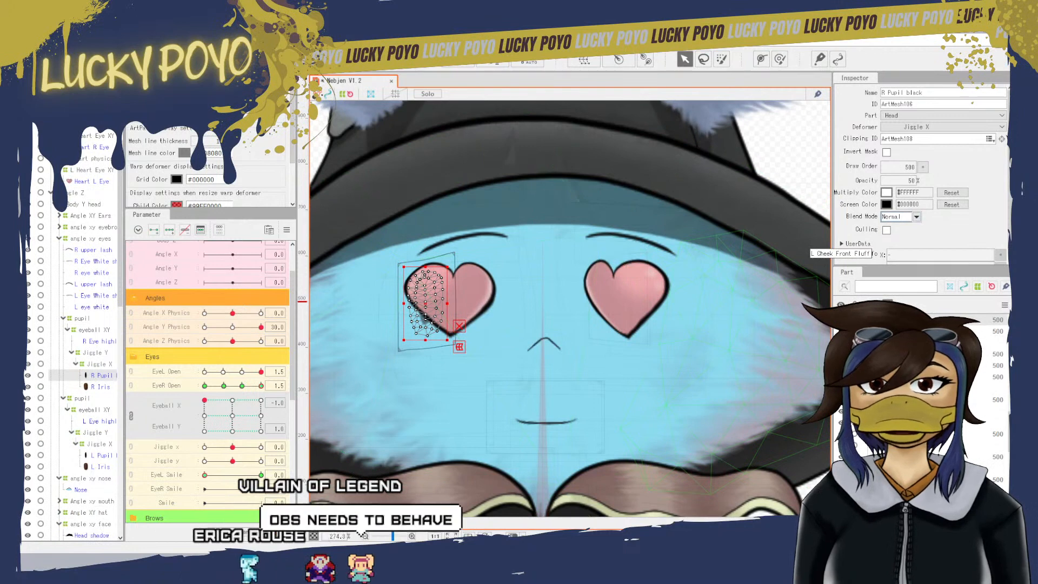
text(0)
key(Return)
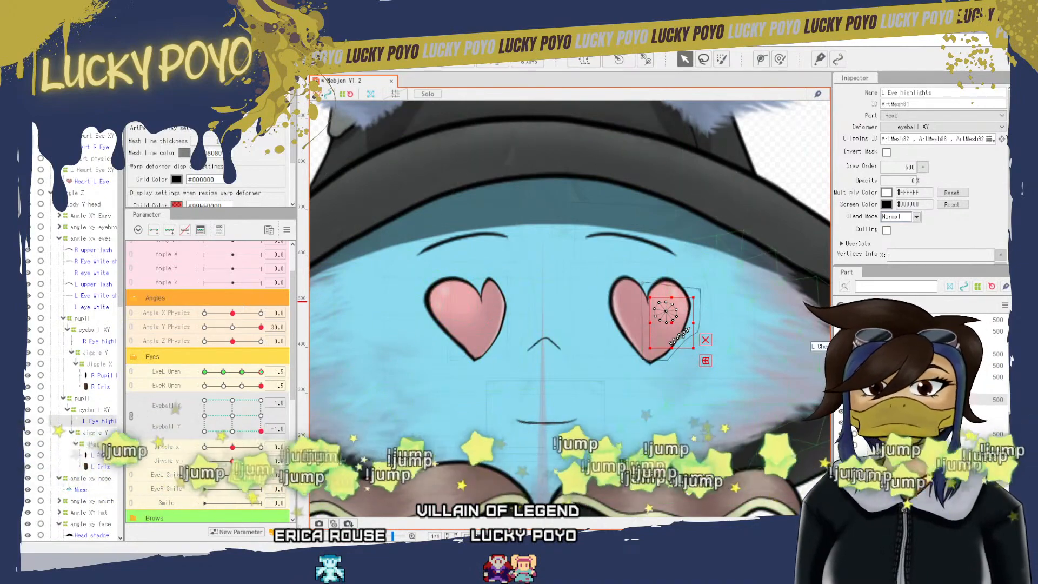
- Select the R Heart Eye XY deformer and nudge its centre control point down at Eyeball X 1.0 and Y -1.0
click(892, 388)
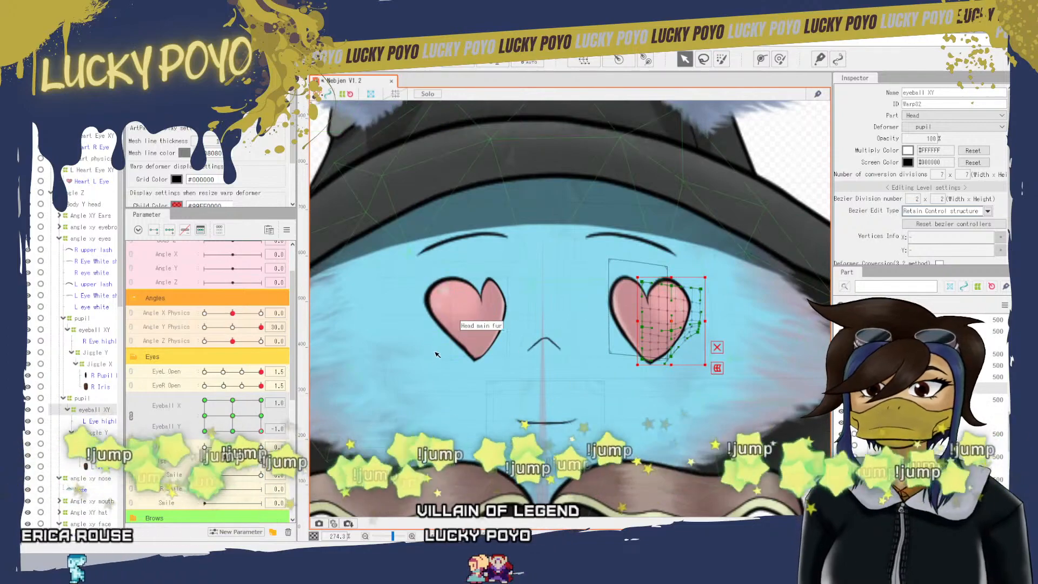
click(452, 366)
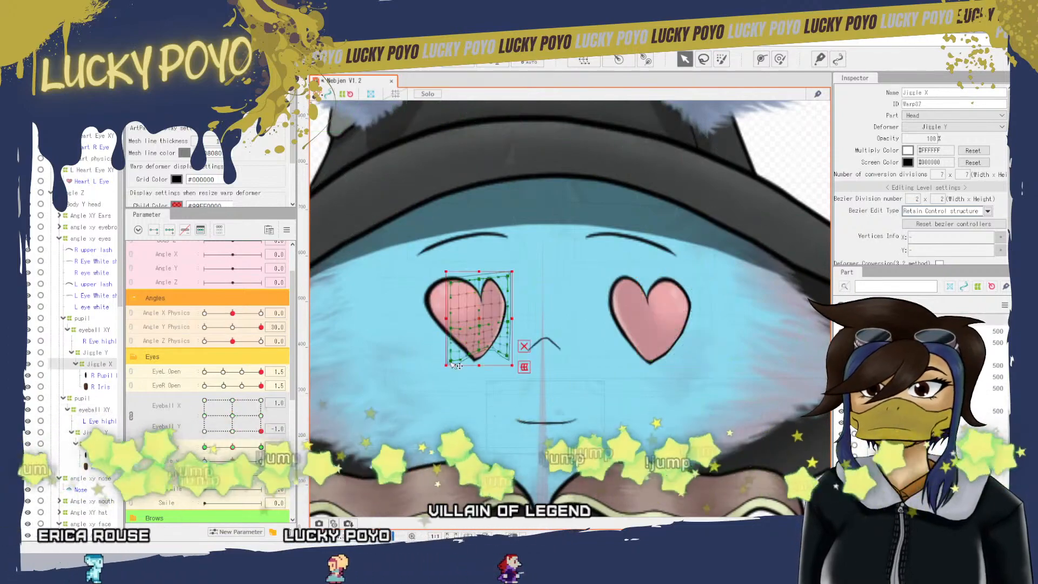
click(430, 292)
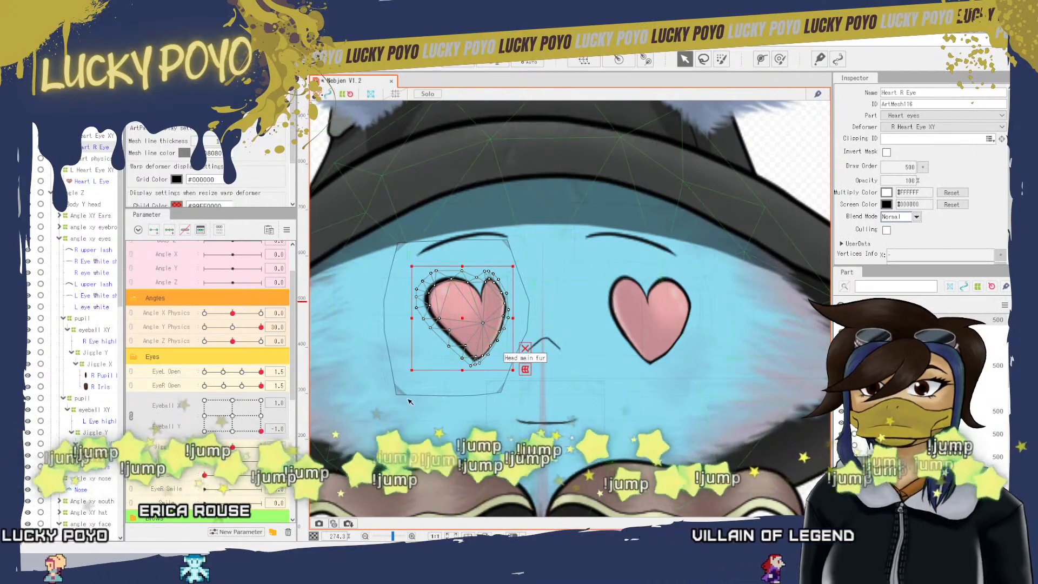
click(405, 395)
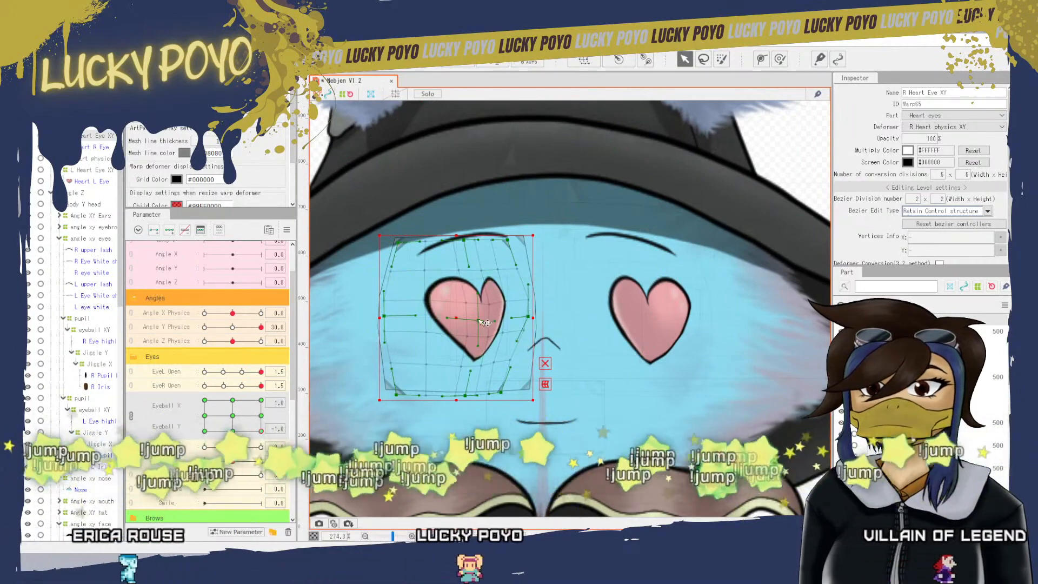
drag(485, 322, 488, 328)
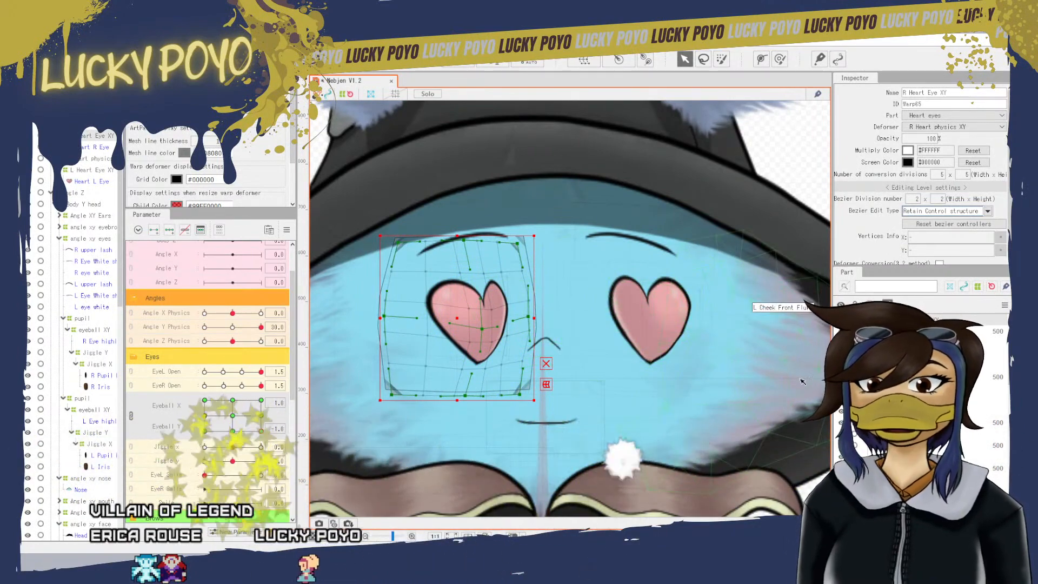
- Reshape the L Heart Eye XY deformer at Eyeball X 1.0 and Y -1.0 by adjusting its centre, lower-edge and inner-edge control points
click(673, 349)
click(686, 319)
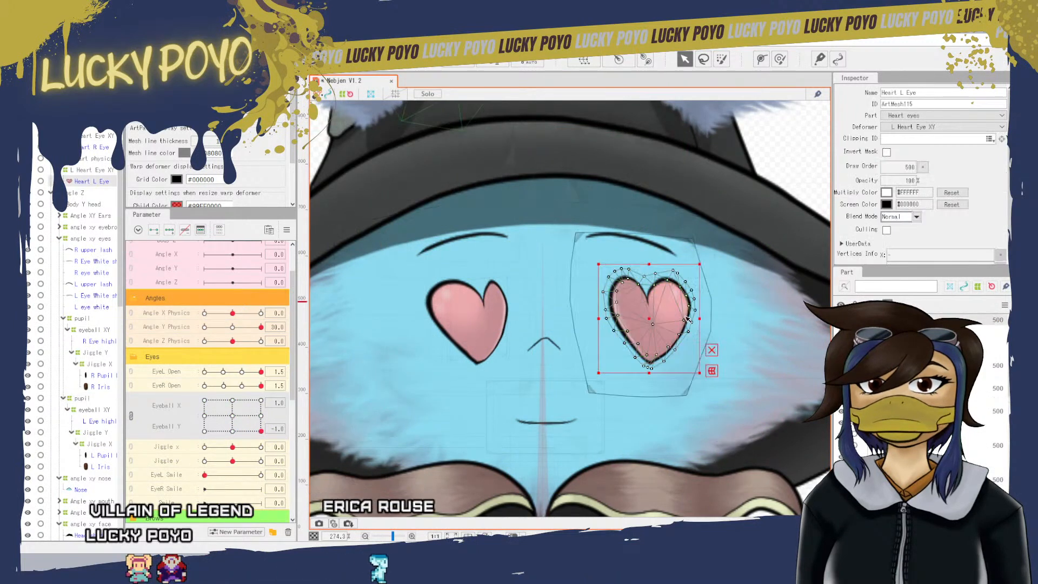
click(688, 395)
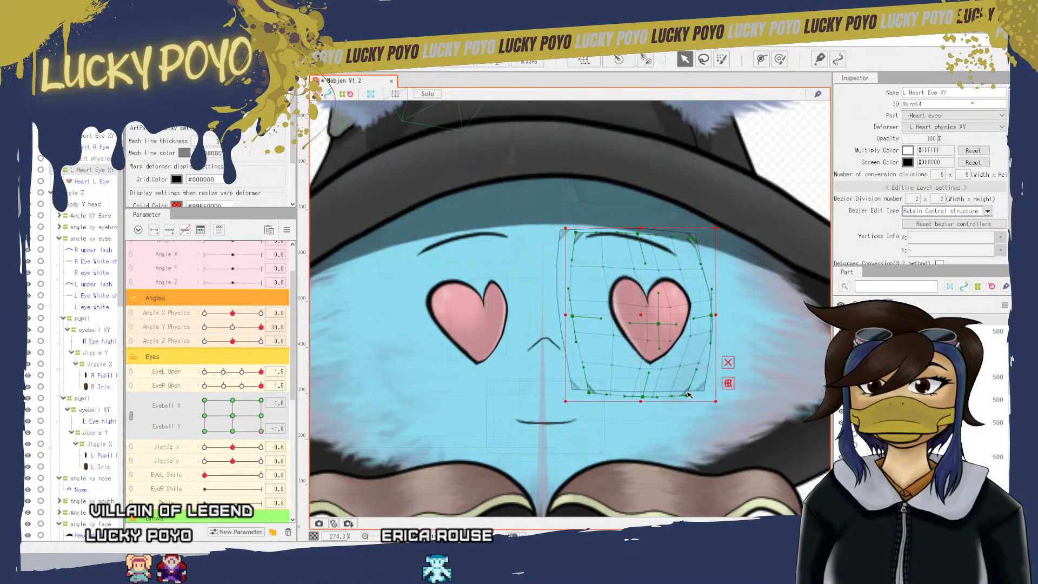
drag(658, 324, 652, 355)
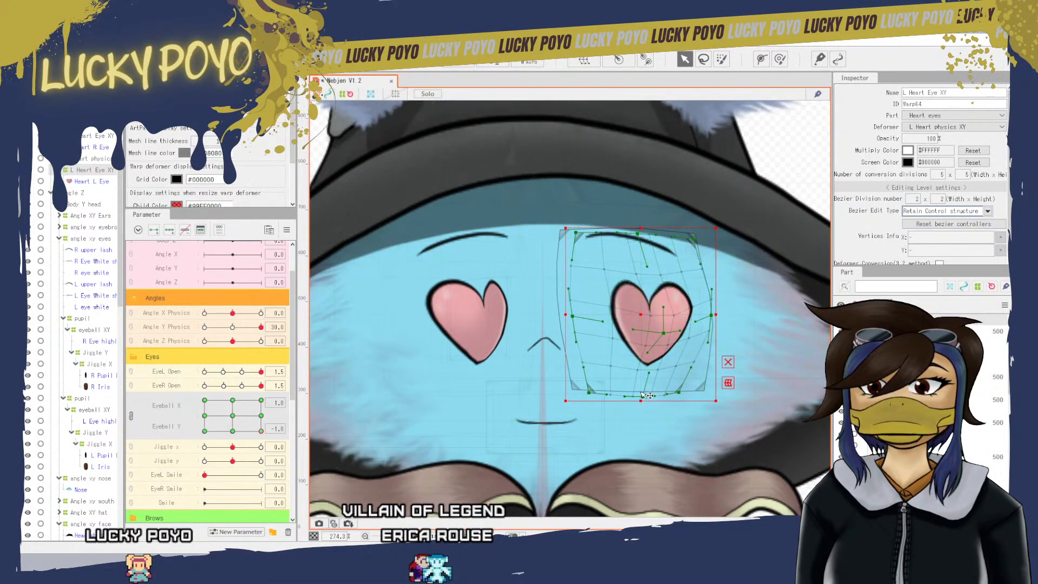
drag(645, 397, 646, 393)
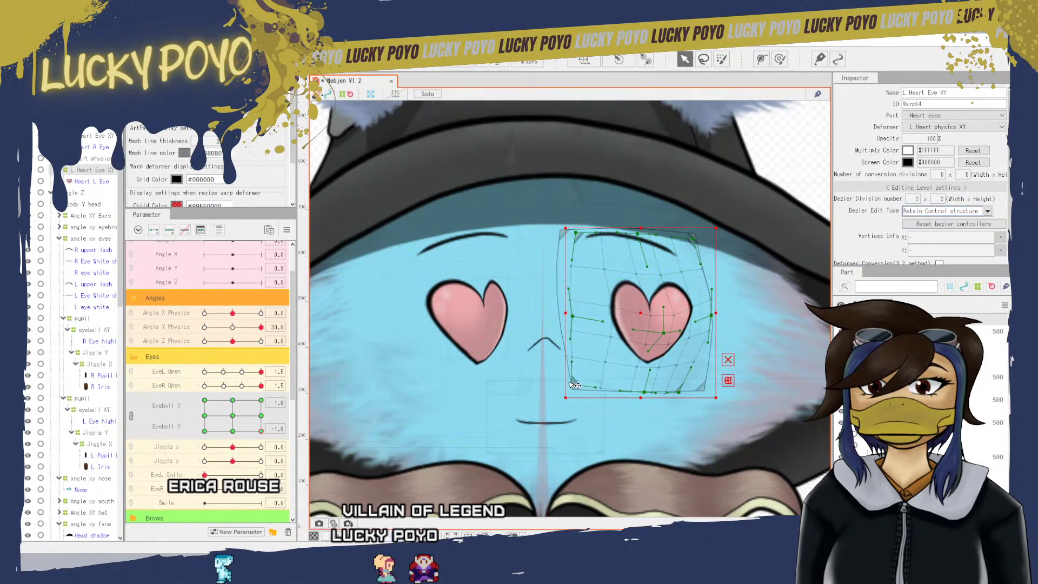
drag(575, 317, 568, 318)
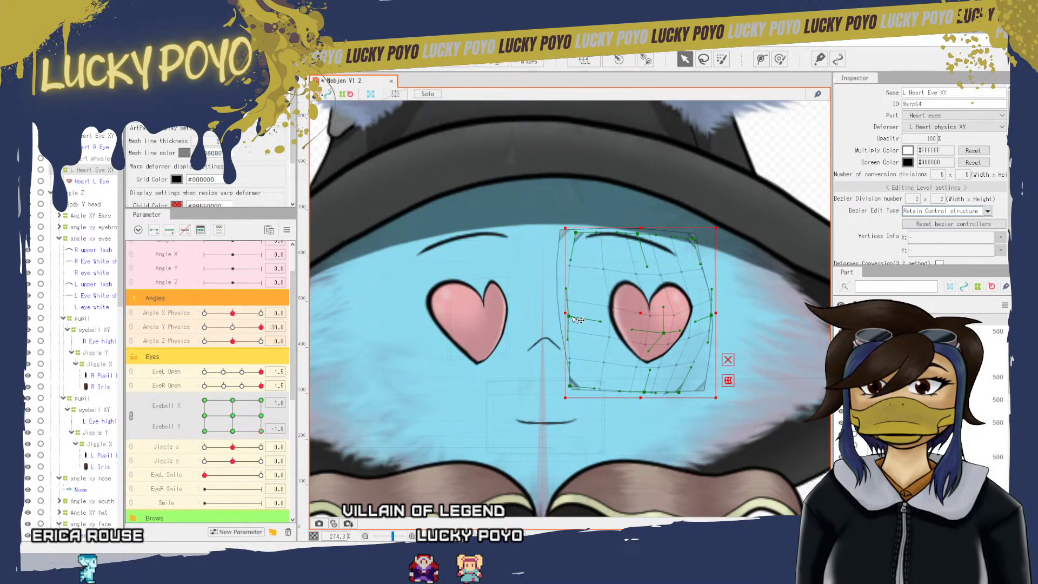
key(ctrl+z)
drag(632, 330, 640, 333)
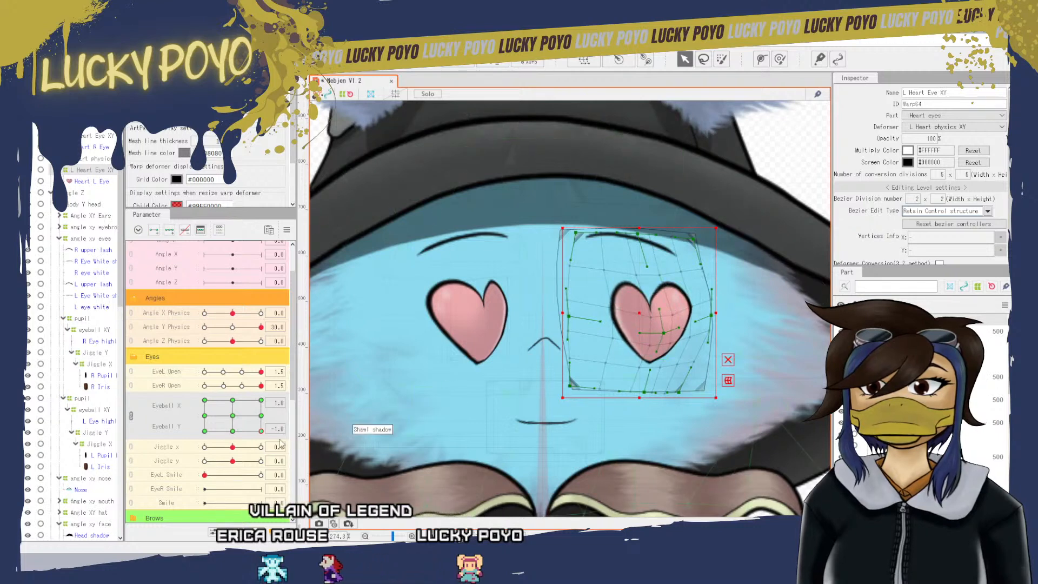
- Set the opacity of the L Pupil black mesh to 0% at Eyeball X 1.0 and Y 1.0
drag(261, 431, 301, 404)
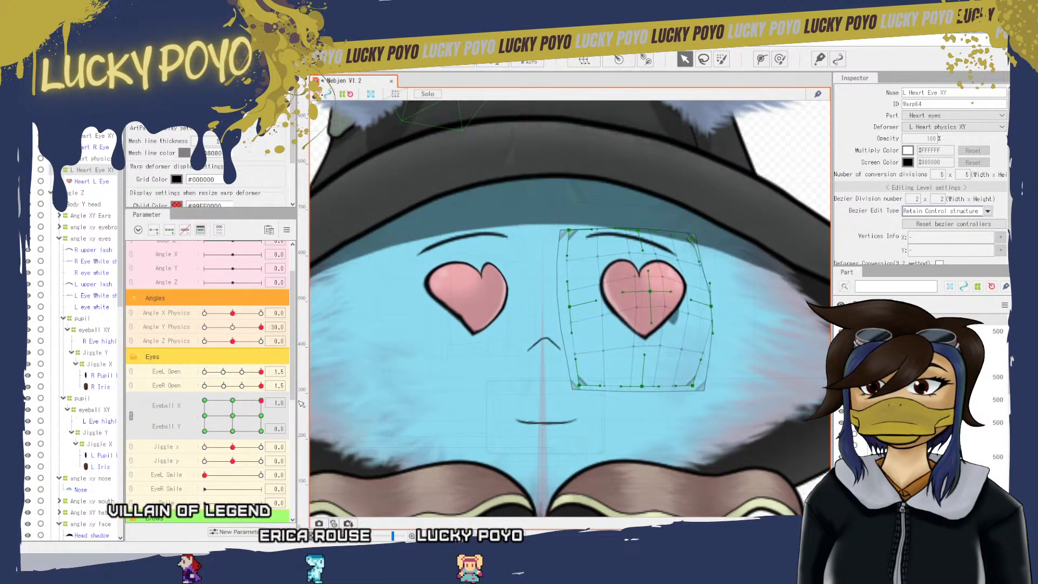
click(677, 321)
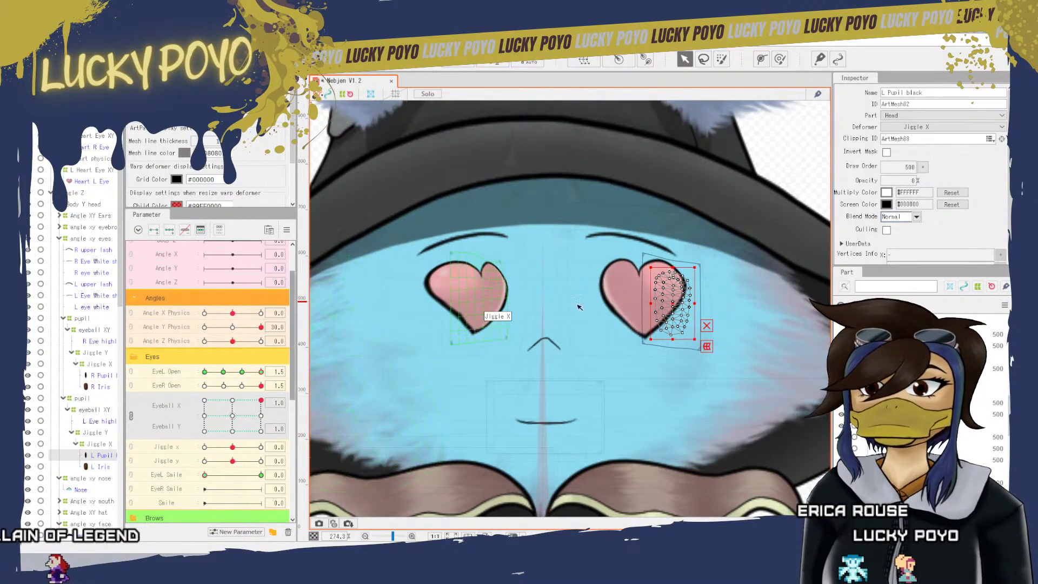
- Reshape the L Heart Eye XY deformer at Eyeball X 1.0 and Y 1.0 by adjusting its centre, lower-edge and corner control points
click(622, 323)
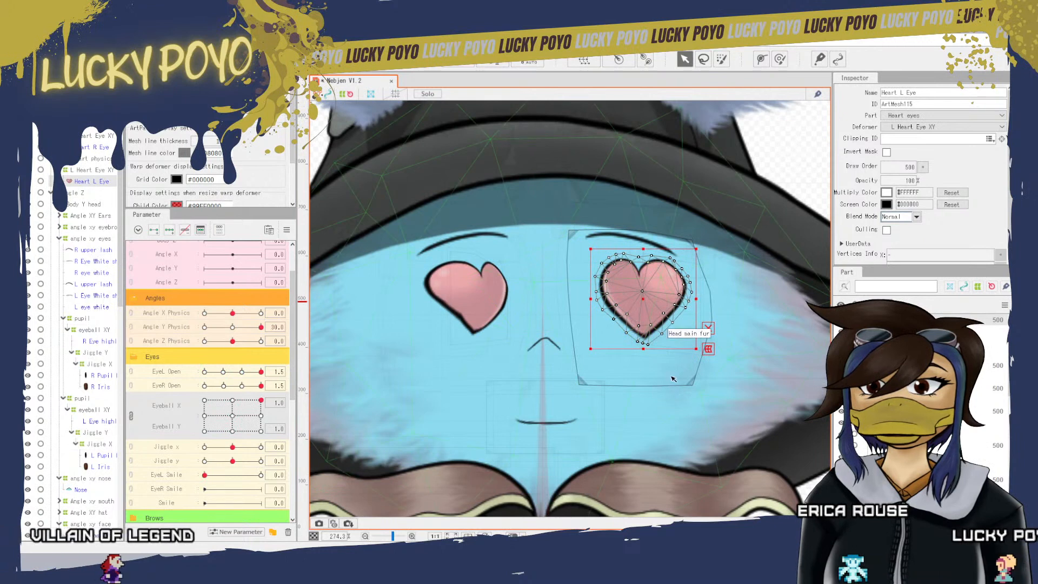
click(584, 367)
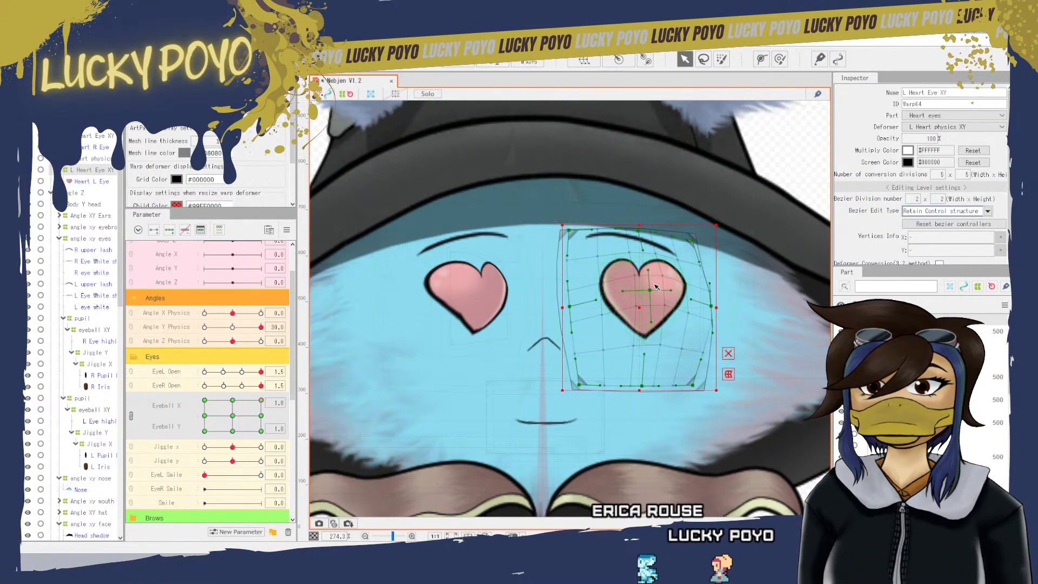
drag(650, 291, 657, 284)
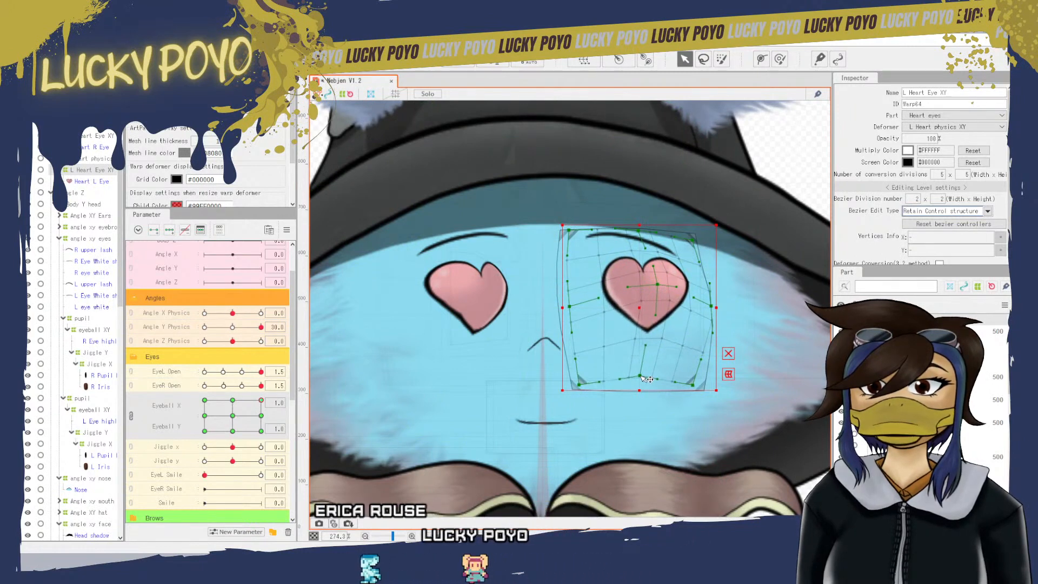
drag(641, 386, 573, 376)
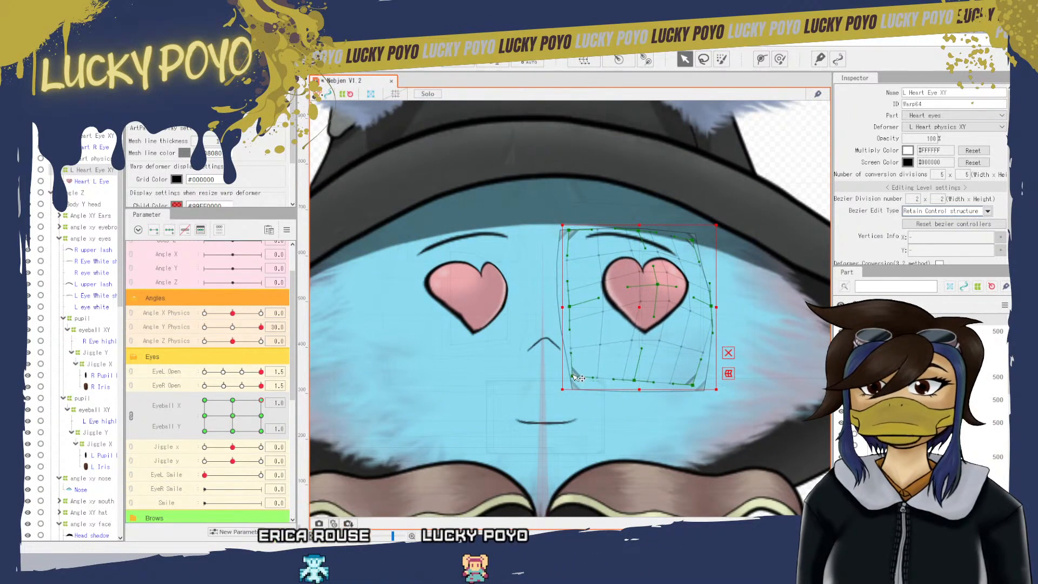
drag(693, 385, 689, 381)
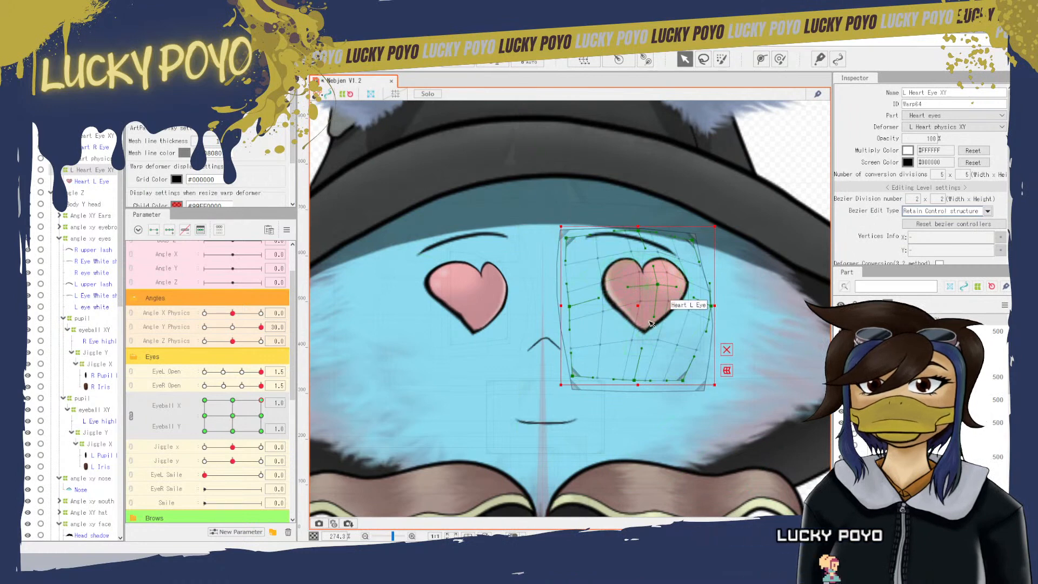
drag(659, 311, 675, 298)
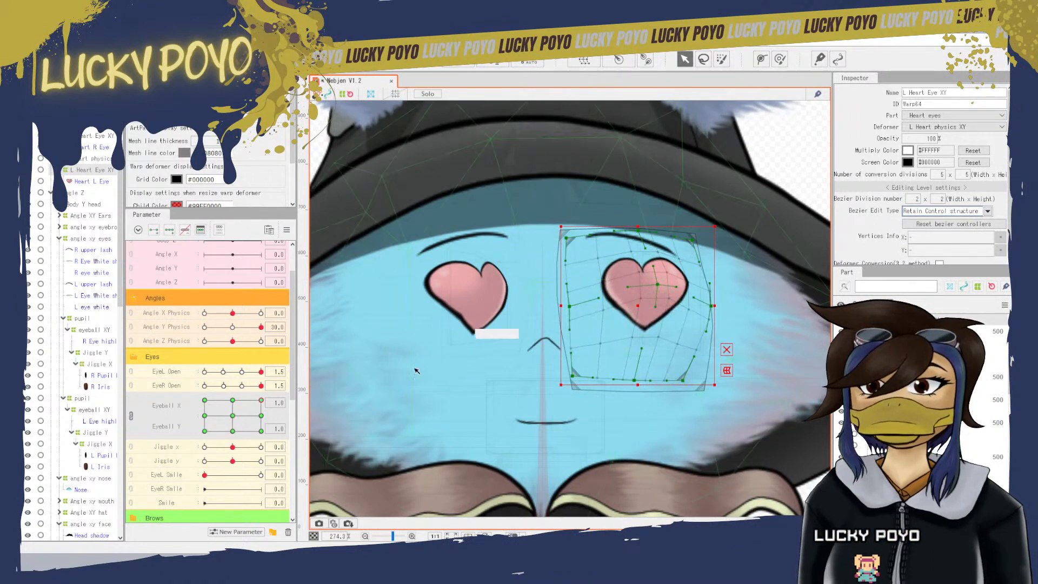
- Preview the heart between the lower and upper eyeball poses, then fine-tune the L Heart Eye XY centre at Eyeball X 1.0 and Y 1.0
drag(261, 400, 287, 452)
drag(311, 427, 321, 395)
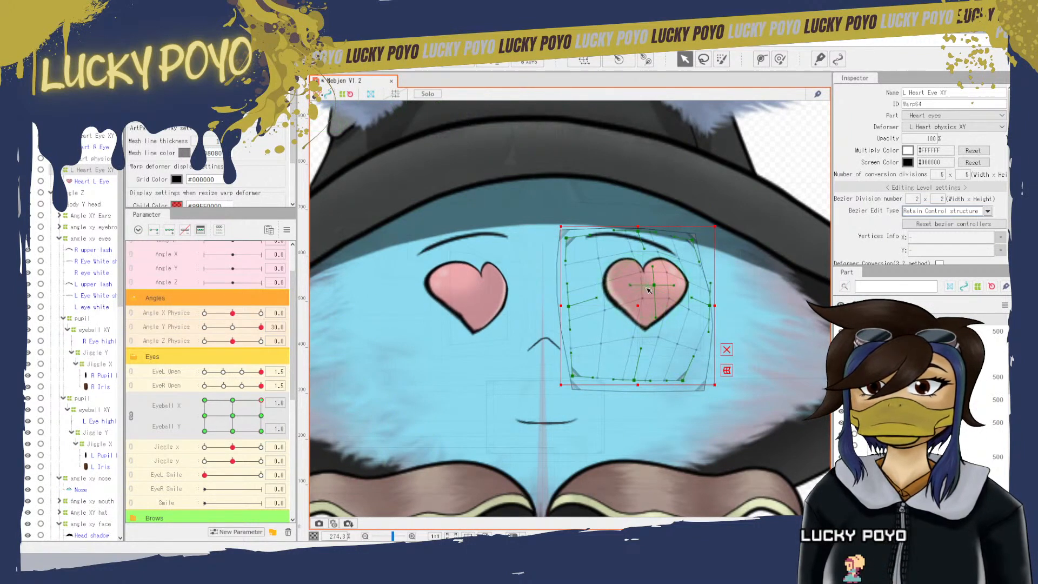
drag(648, 290, 663, 288)
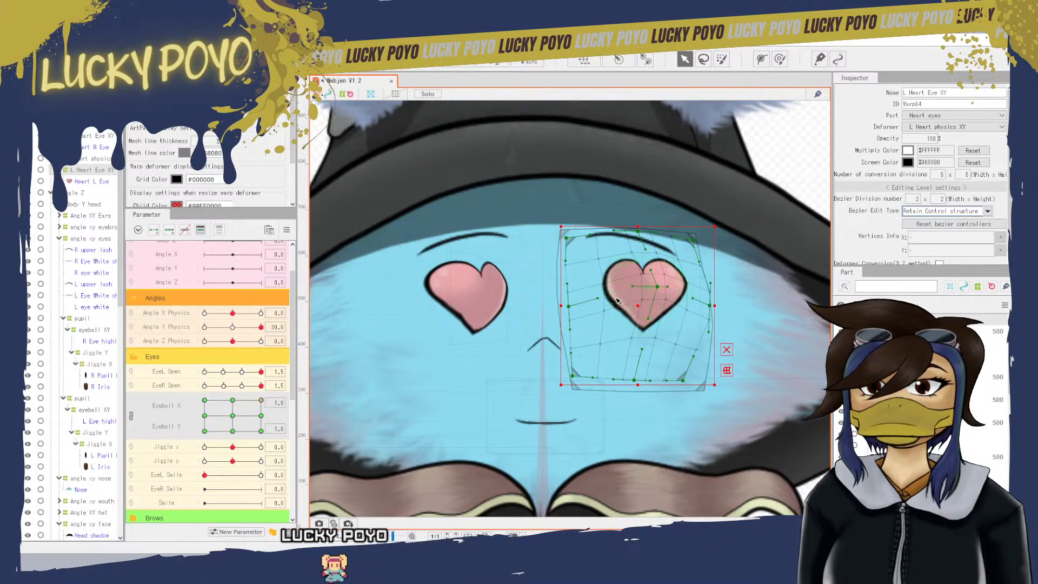
- Reshape the R Heart Eye XY deformer at Eyeball X 1.0 and Y 1.0 by adjusting its lower outer corner, lower-edge and centre control points
click(463, 312)
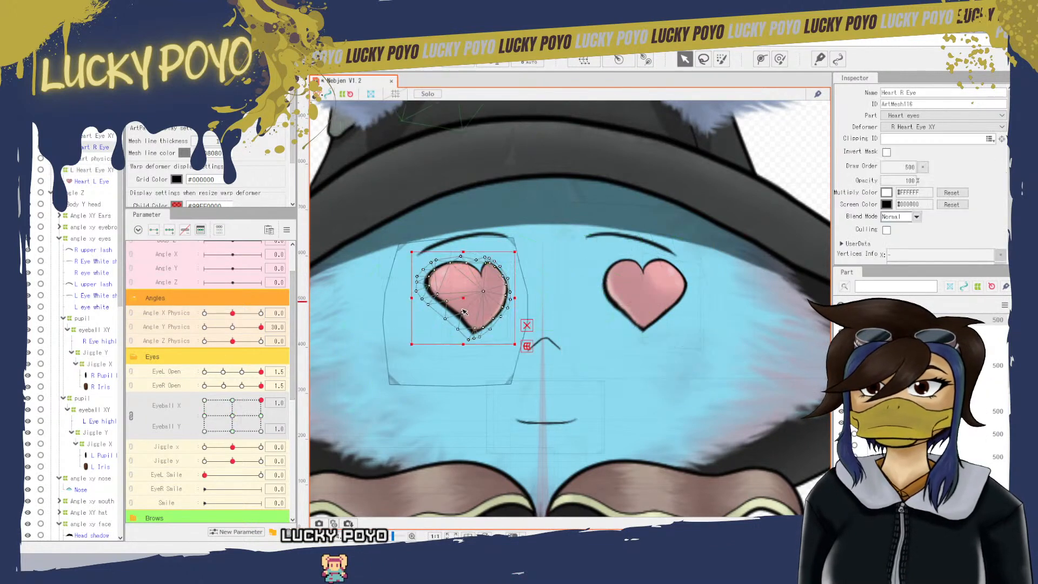
click(511, 384)
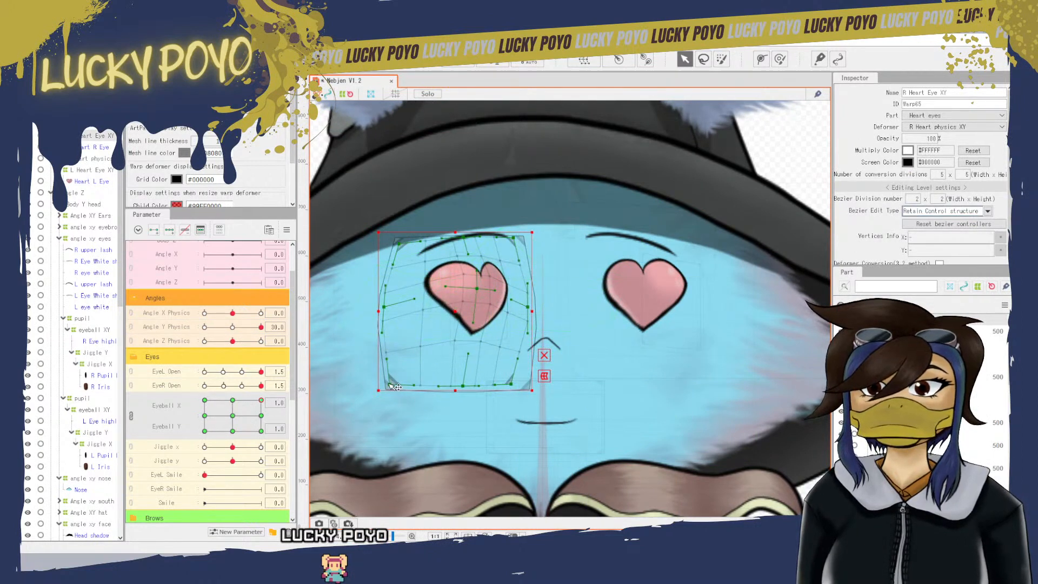
mouse_move(395, 386)
mouse_down()
mouse_move(408, 374)
mouse_move(398, 372)
mouse_up()
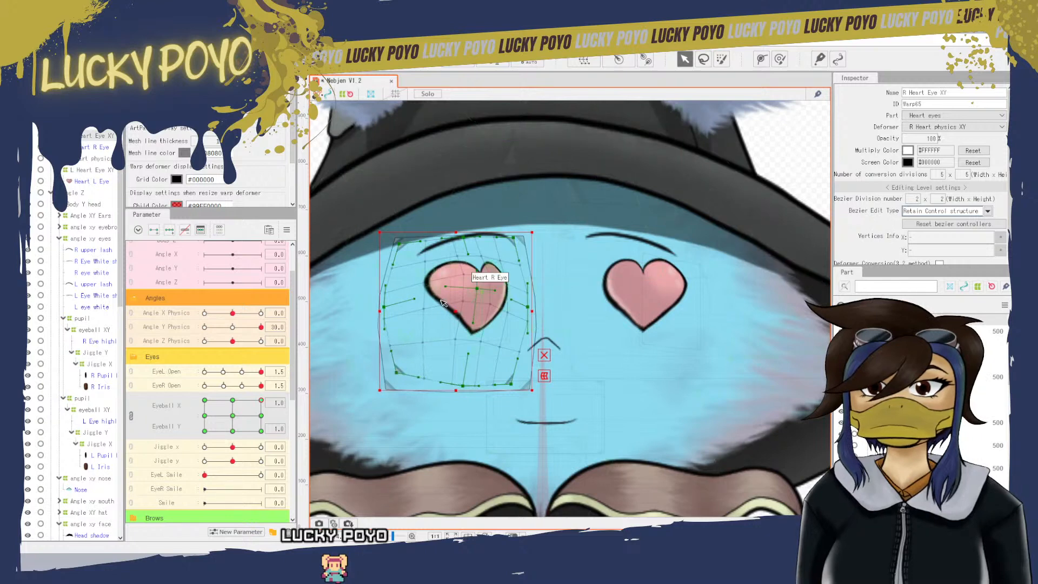
drag(473, 390, 473, 387)
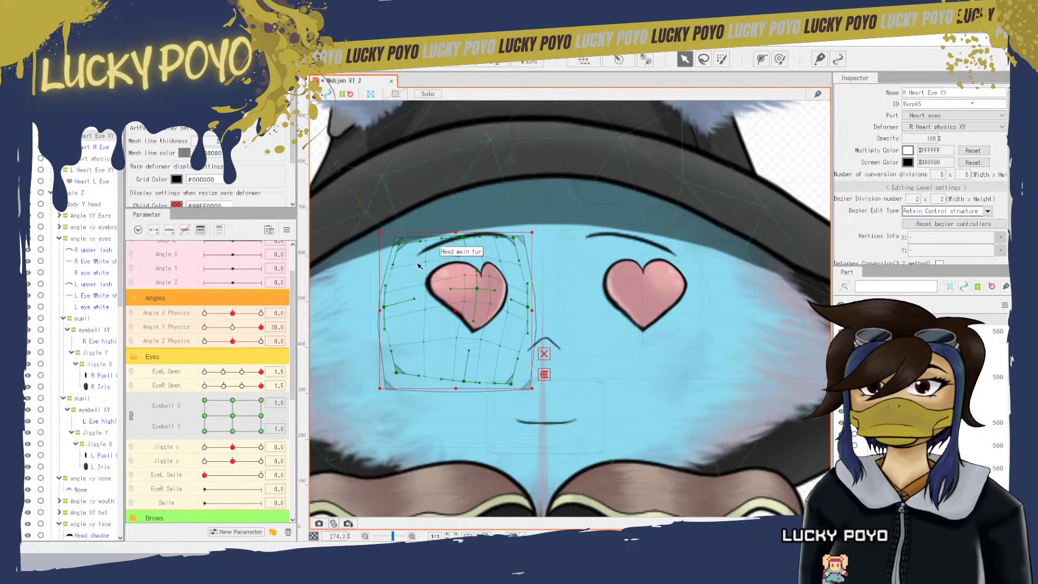
drag(260, 402, 265, 383)
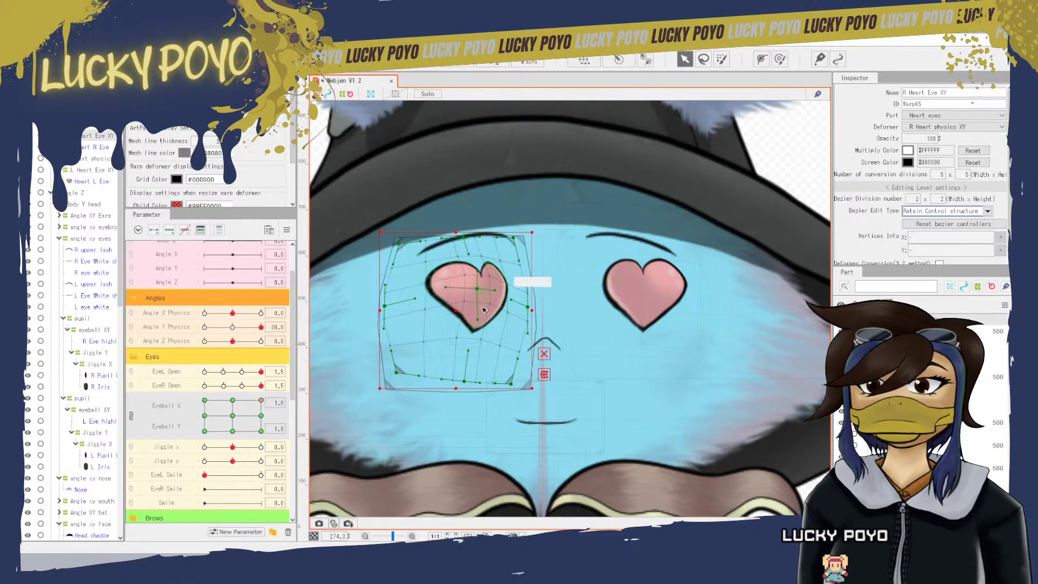
drag(478, 290, 472, 292)
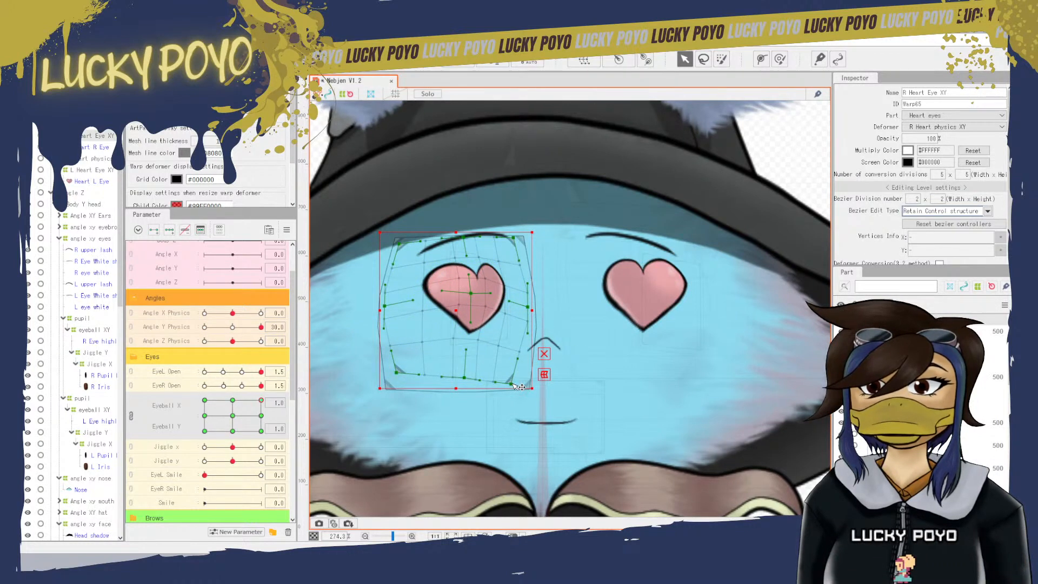
- Refine the L Heart Eye XY deformer at Eyeball X 1.0 and Y 1.0, shifting its lower-edge control points and pulling the outer edge inward
click(653, 329)
click(653, 329)
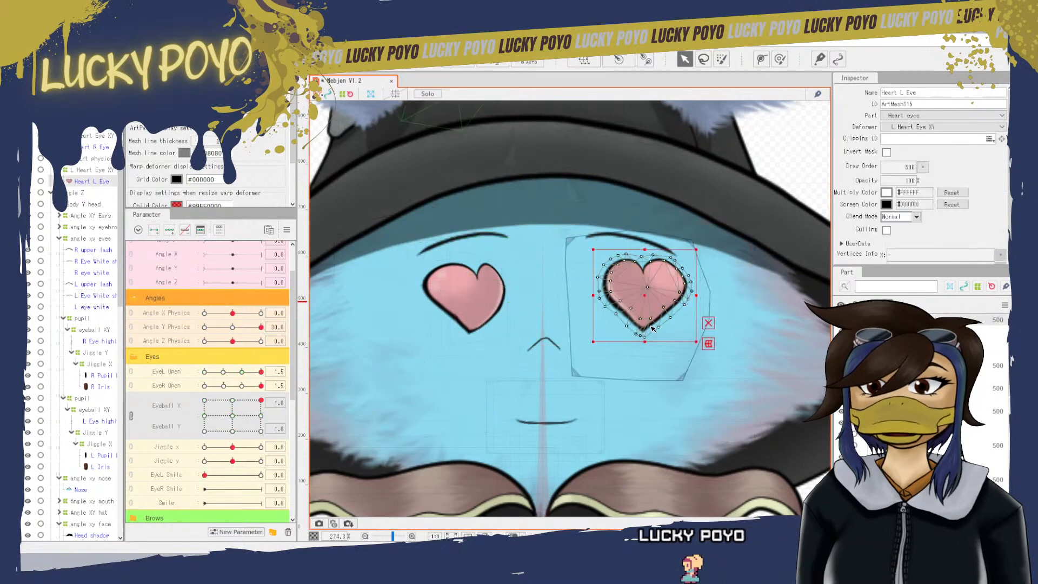
click(686, 381)
drag(634, 382, 631, 381)
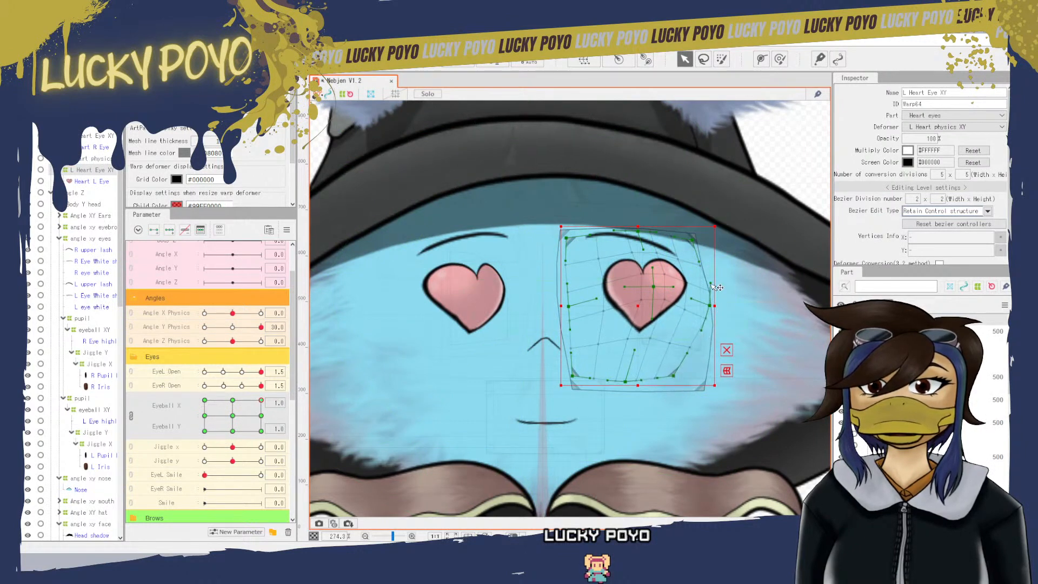
drag(716, 287, 703, 307)
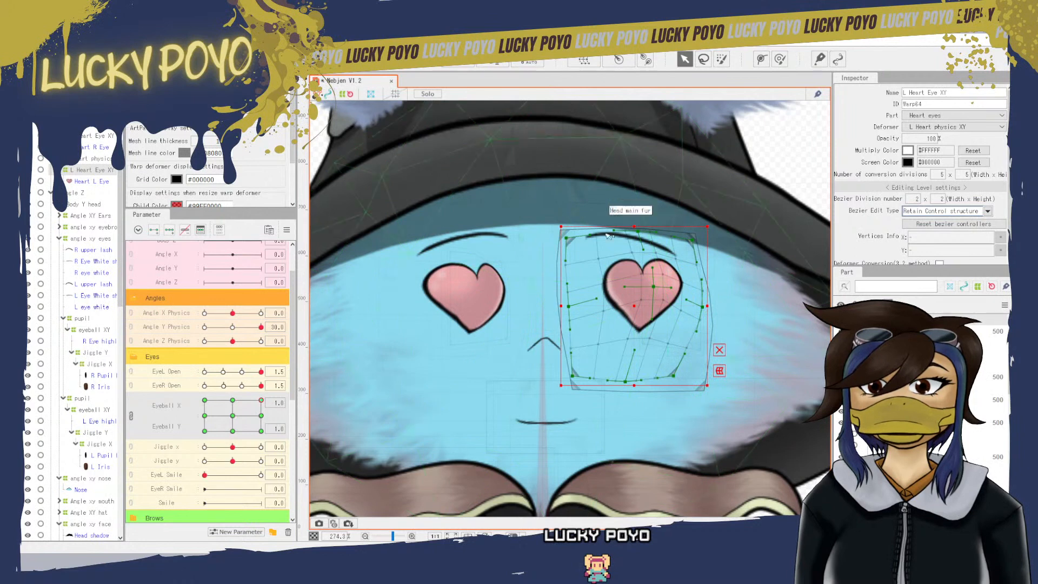
- Lower the upper-edge and upper corner control points of the L Heart Eye XY deformer at Eyeball X 1.0 and Y -1.0
drag(261, 401, 336, 440)
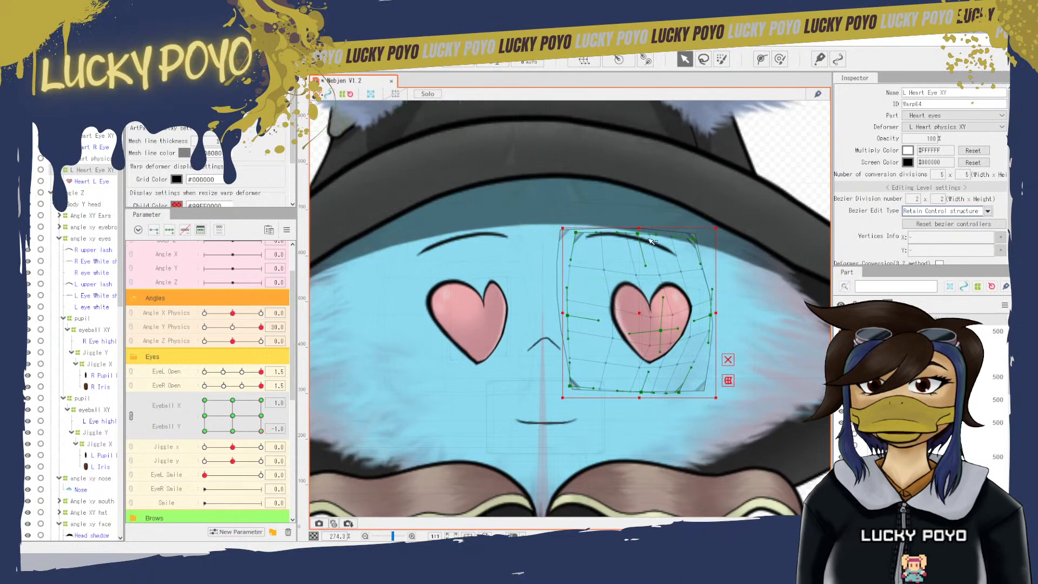
drag(641, 235, 645, 258)
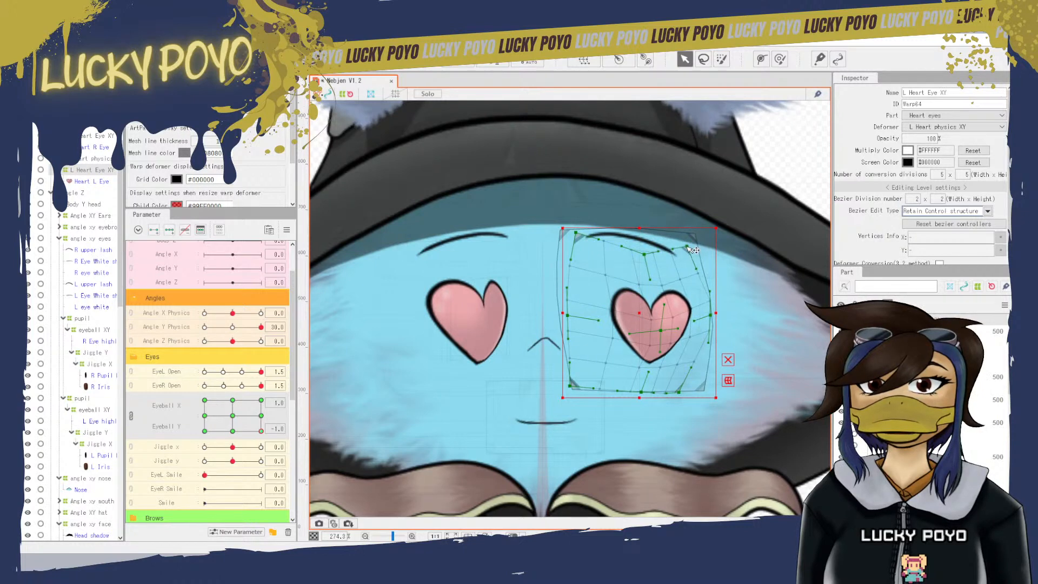
drag(577, 234, 568, 246)
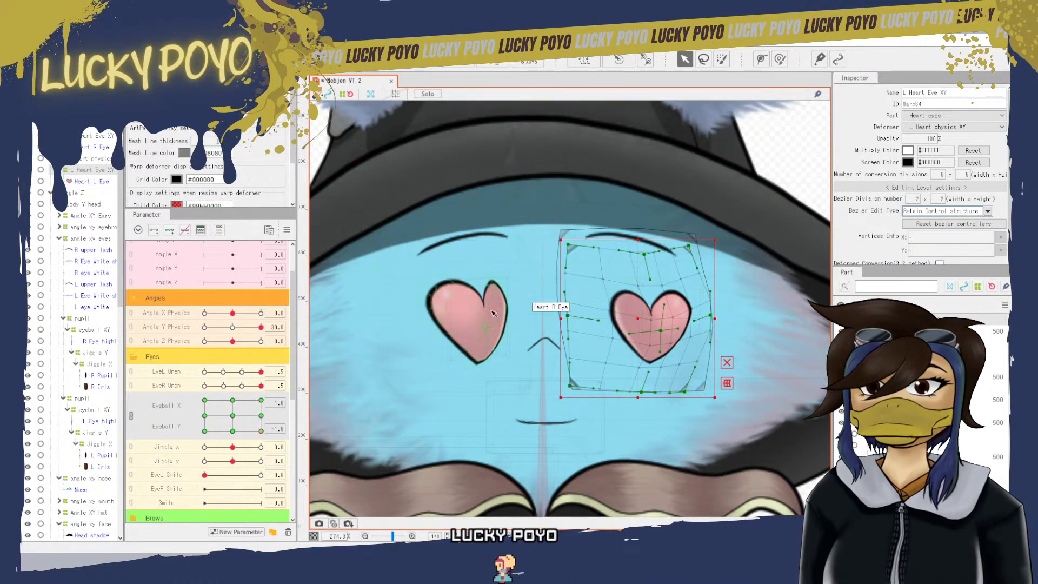
- Reshape the R Heart Eye XY deformer at Eyeball X 1.0 and Y -1.0 by moving its centre, upper outer corner and upper-edge control points
click(454, 287)
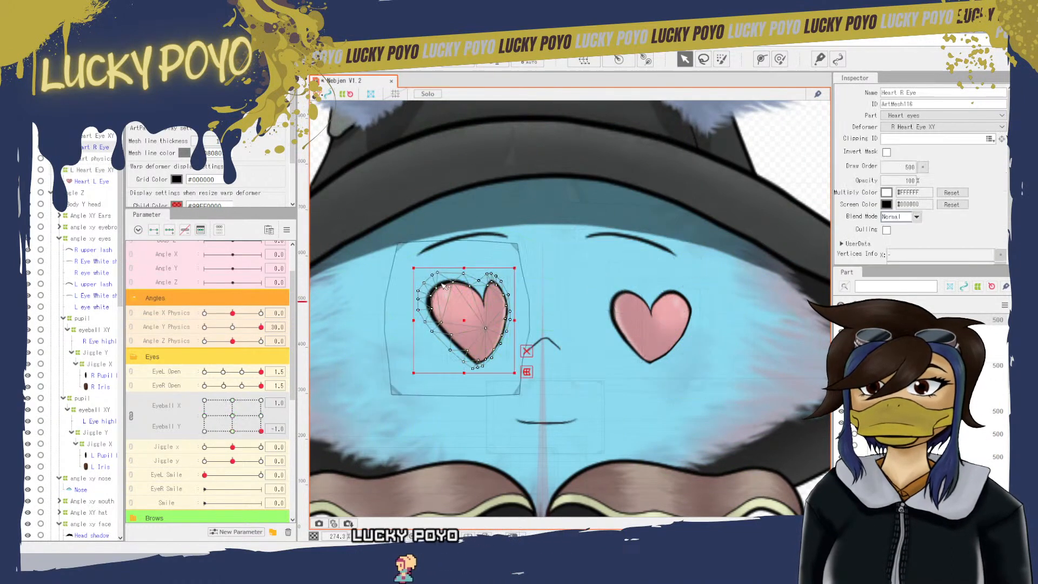
click(401, 249)
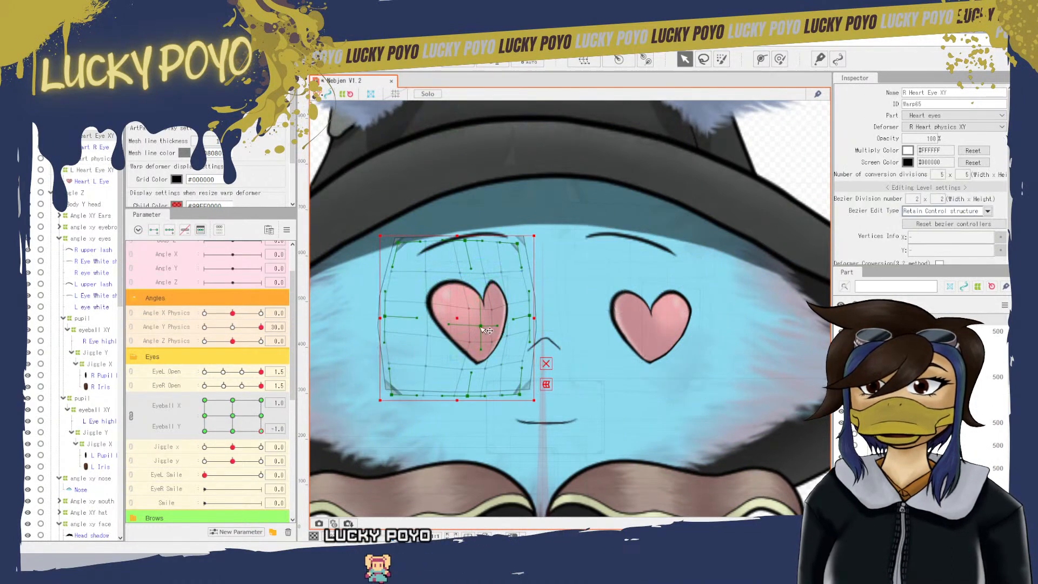
drag(480, 326, 488, 334)
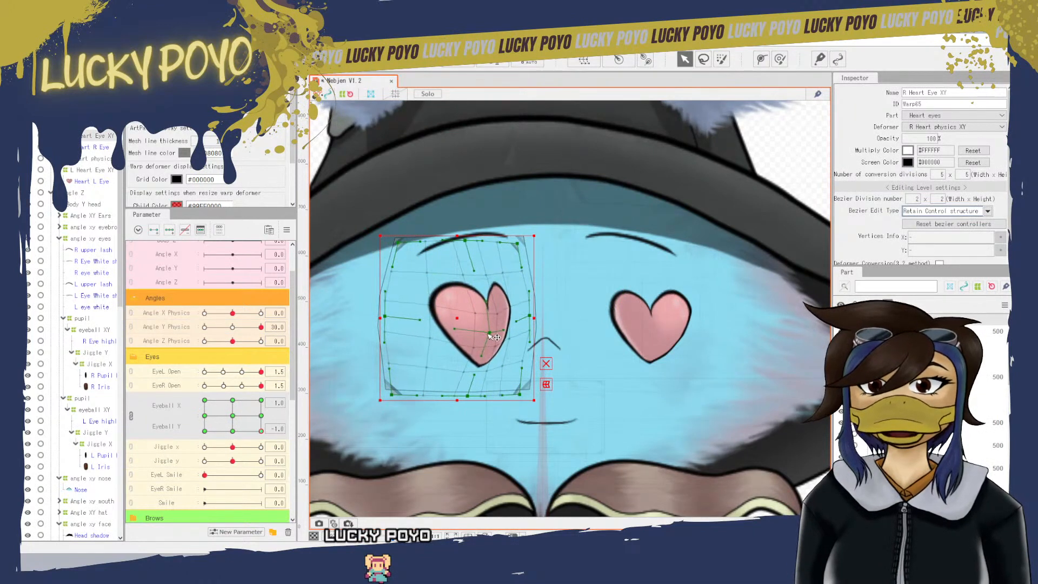
drag(403, 246, 409, 254)
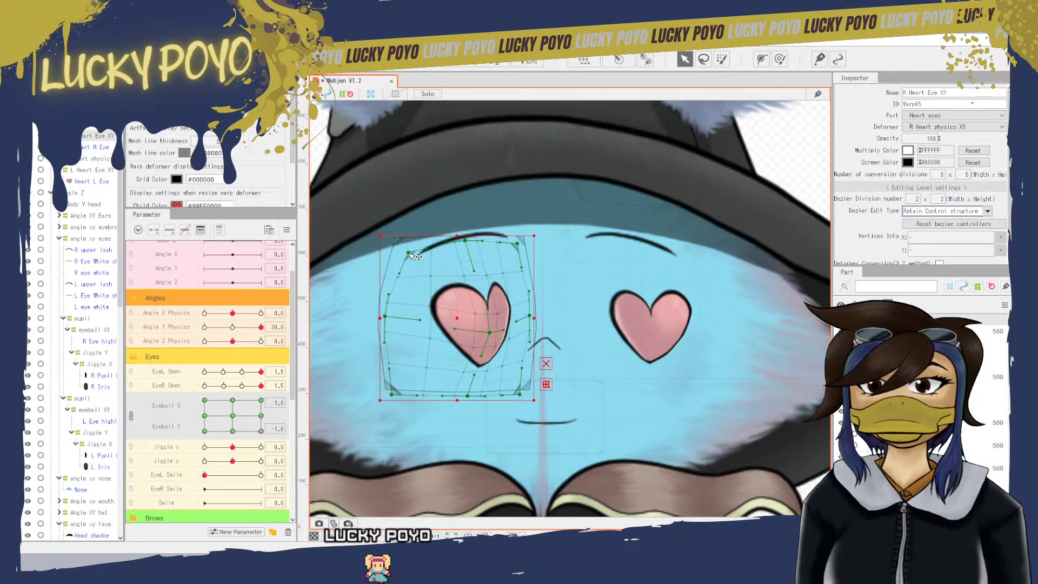
drag(471, 242, 472, 252)
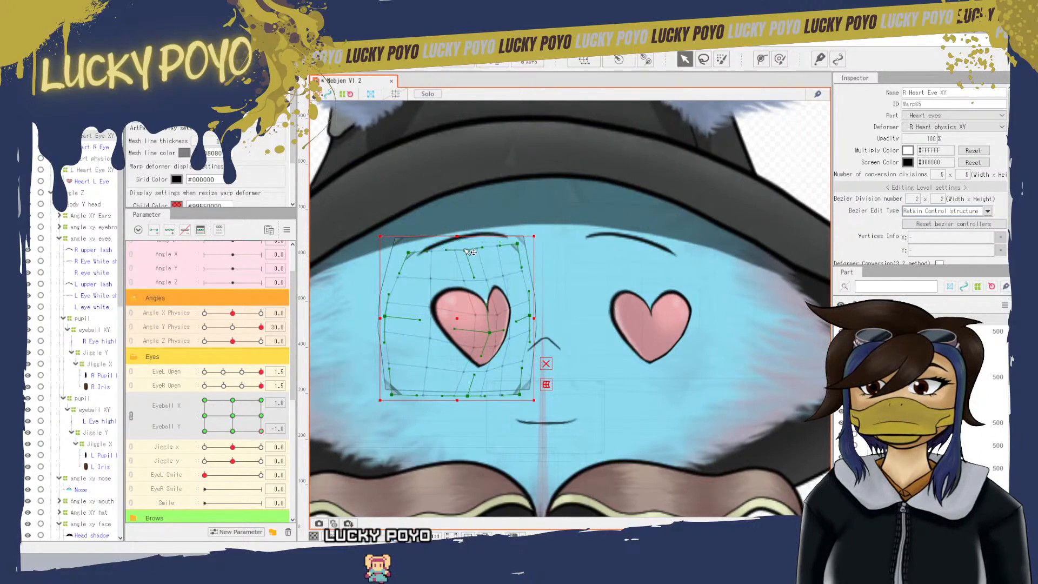
- Find the R Eye highlights mesh showing behind the right heart and set its opacity to 0%
right_click(487, 300)
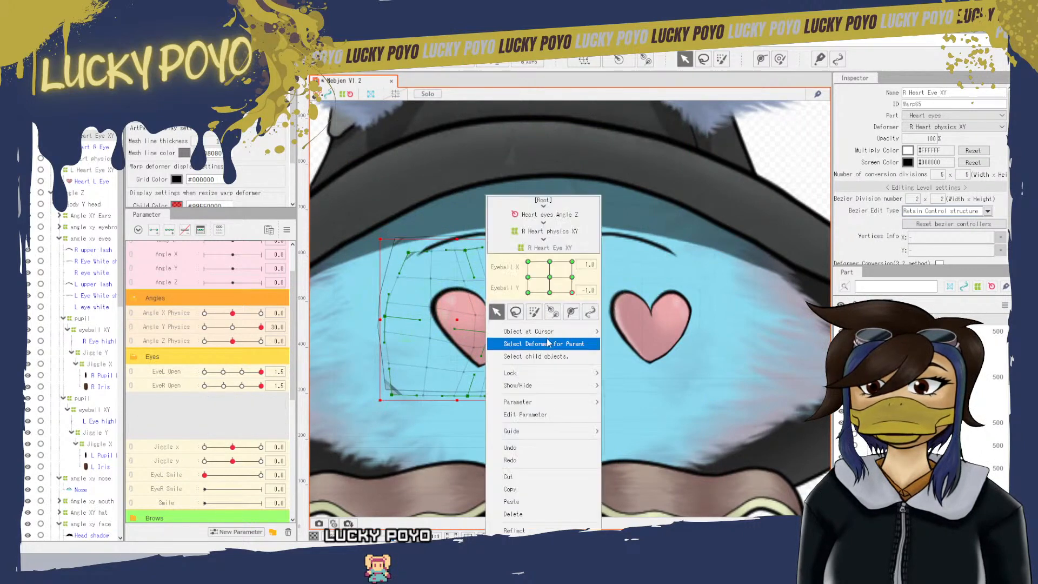
mouse_move(580, 335)
click(637, 395)
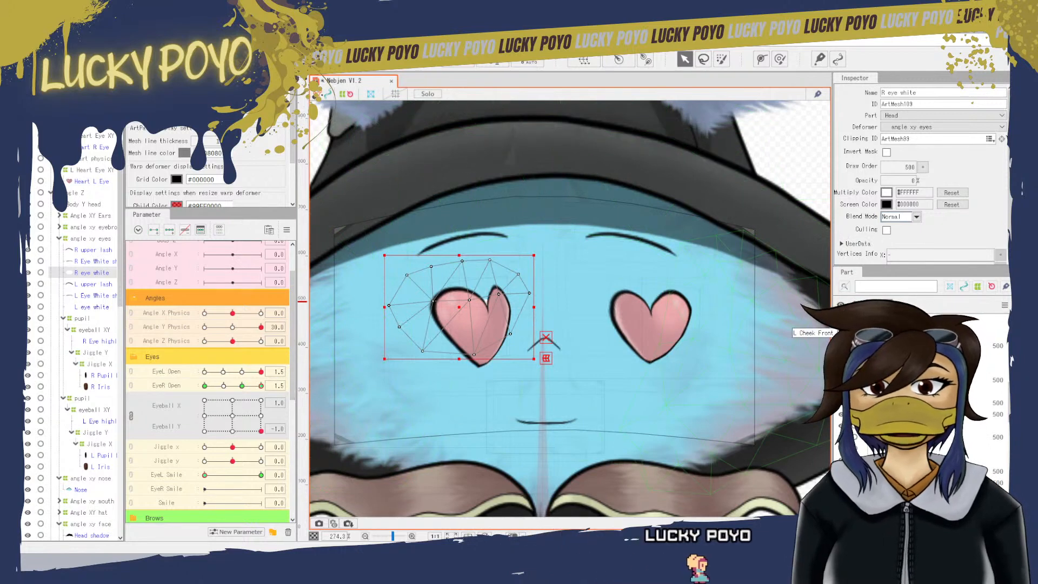
click(100, 341)
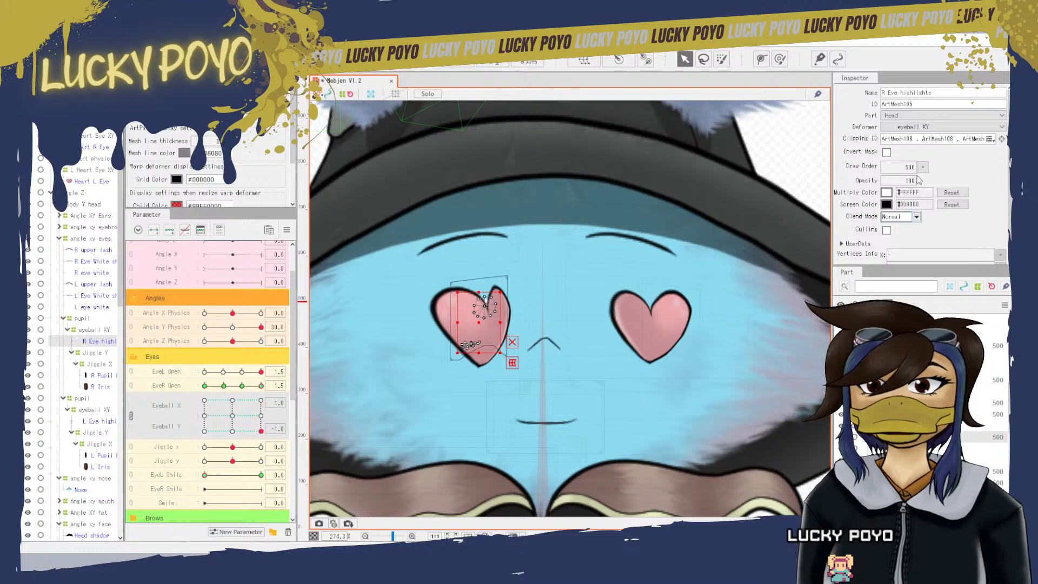
drag(915, 175, 906, 176)
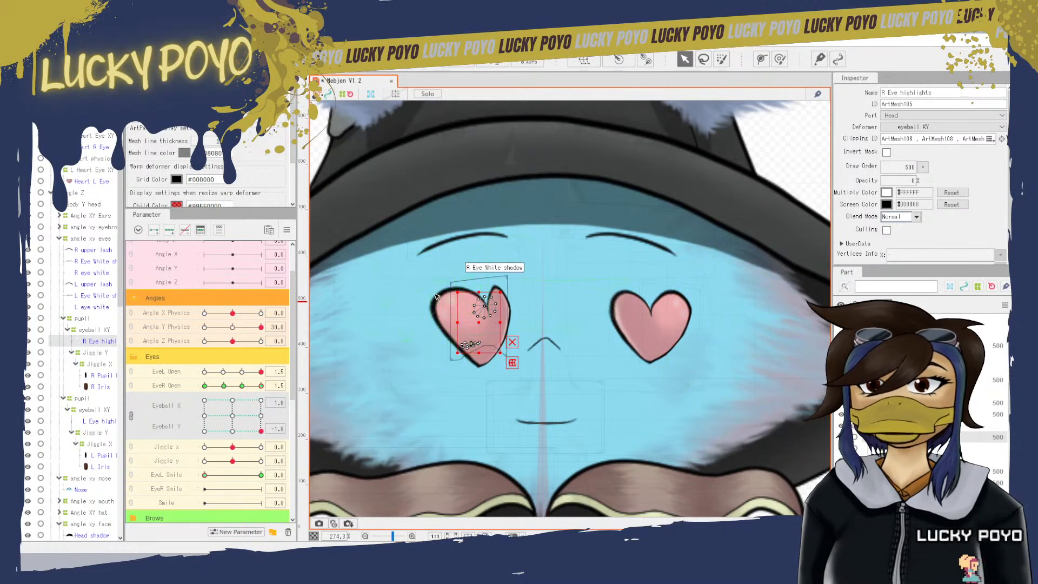
- Nudge the R Heart Eye XY centre control point slightly outward at Eyeball X 1.0 and Y -1.0, and select the Heart L Eye mesh
click(469, 325)
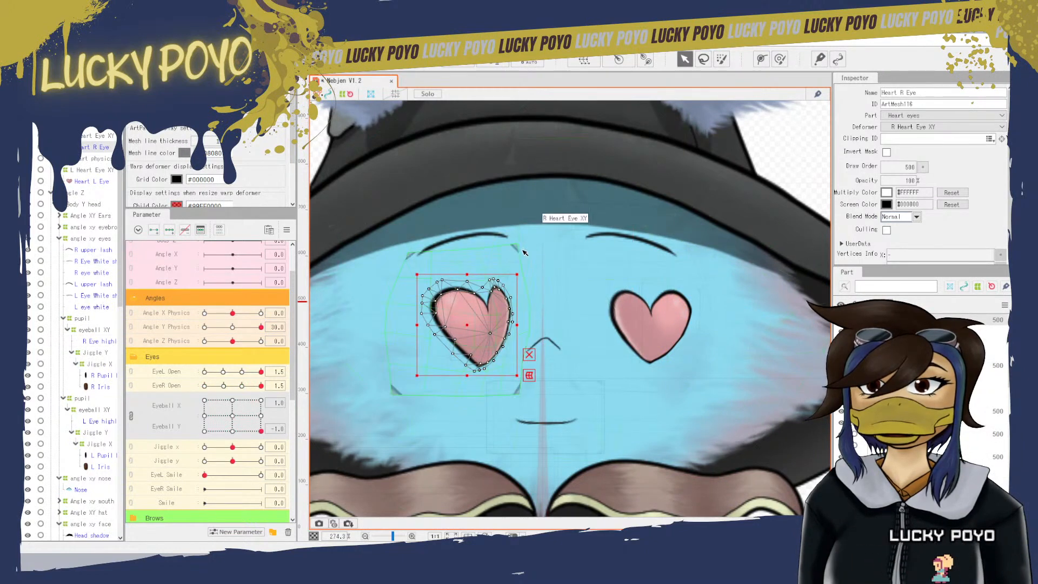
click(517, 249)
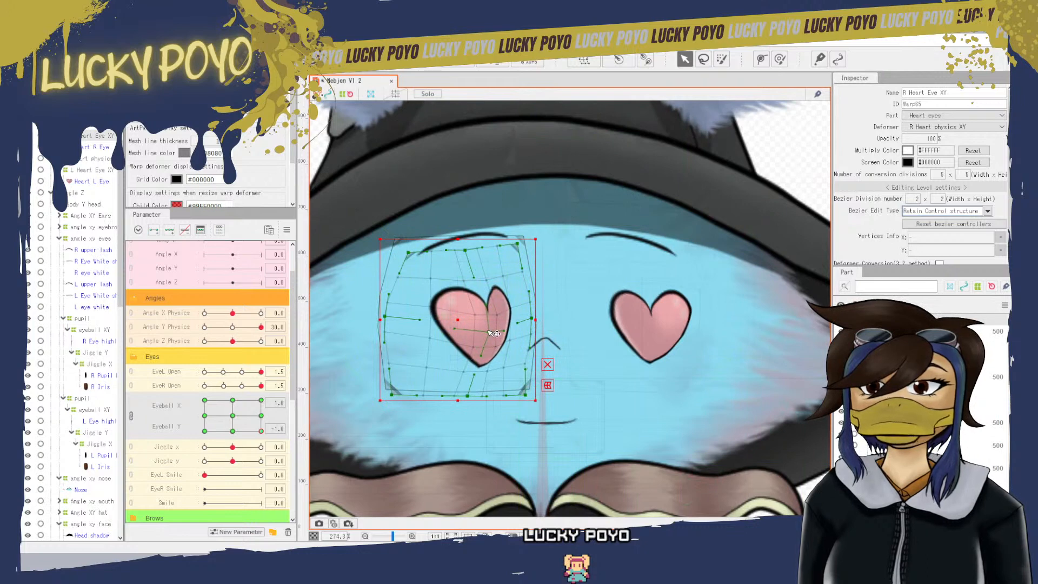
drag(488, 331, 483, 331)
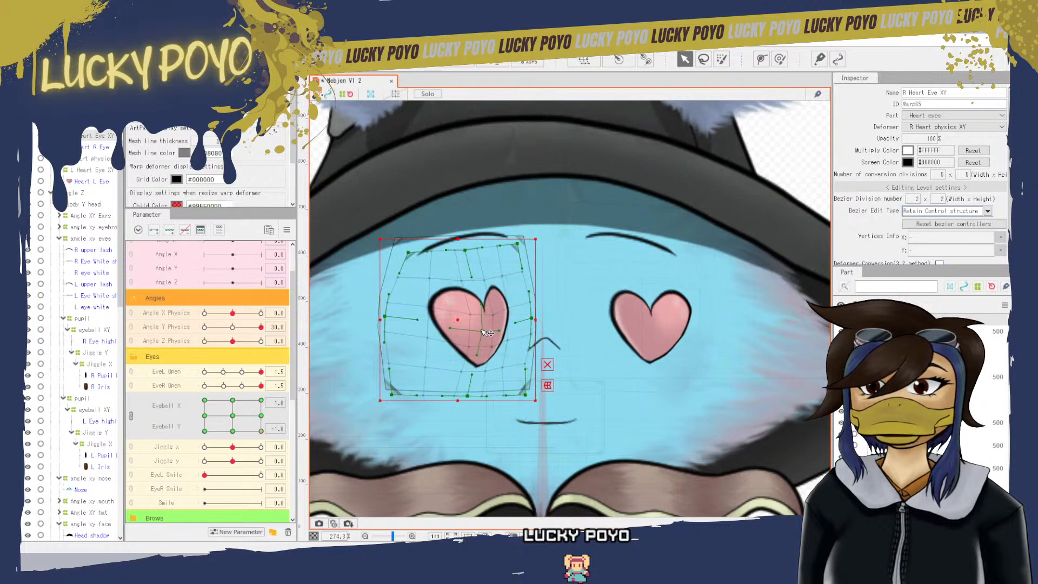
click(629, 296)
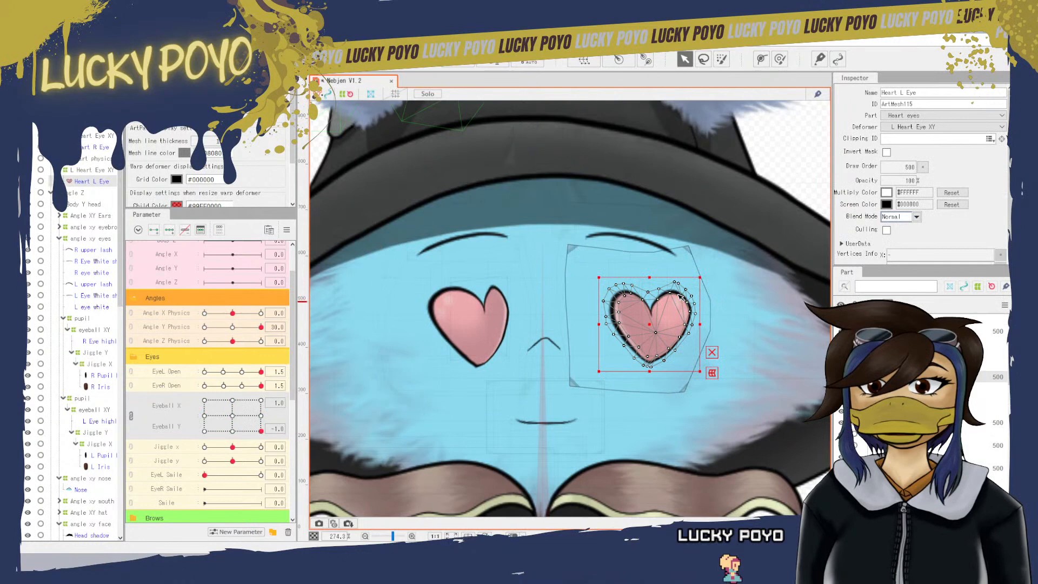
- Fine-tune the centre and upper inner corner control points of the L Heart Eye XY deformer at Eyeball X 1.0 and Y -1.0
click(692, 255)
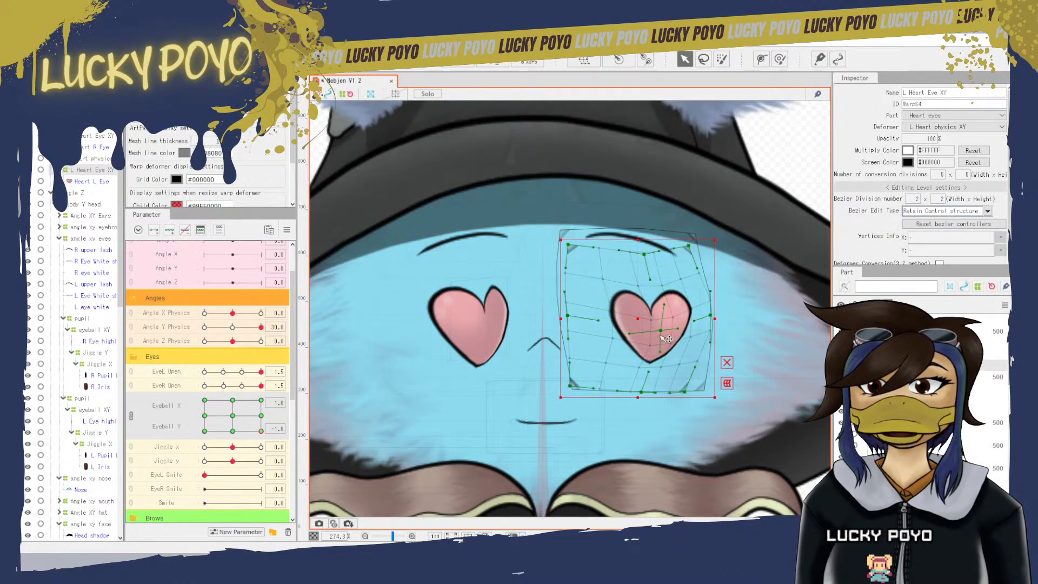
drag(662, 332, 666, 340)
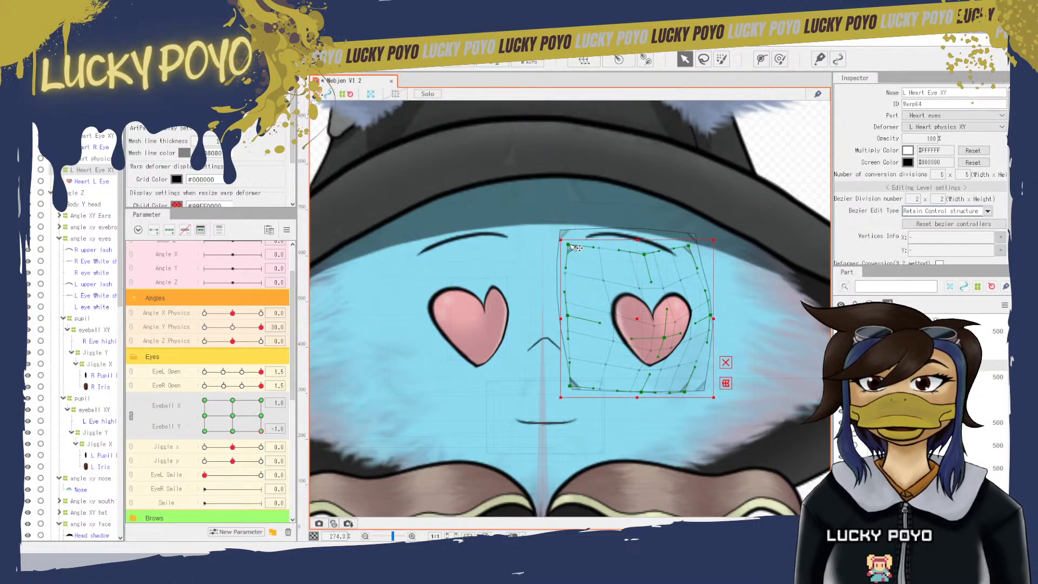
drag(569, 247, 568, 248)
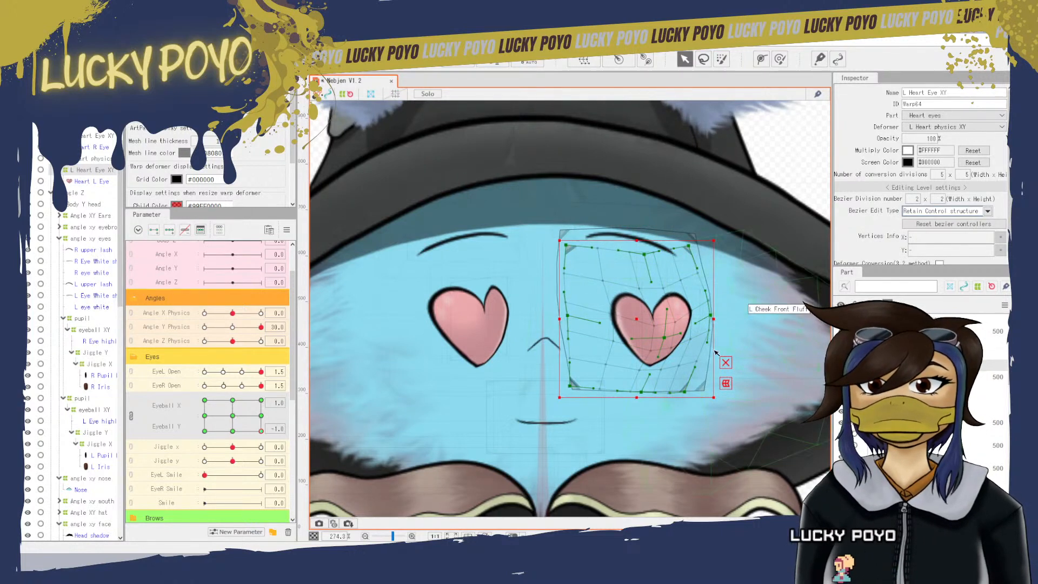
drag(670, 339, 671, 331)
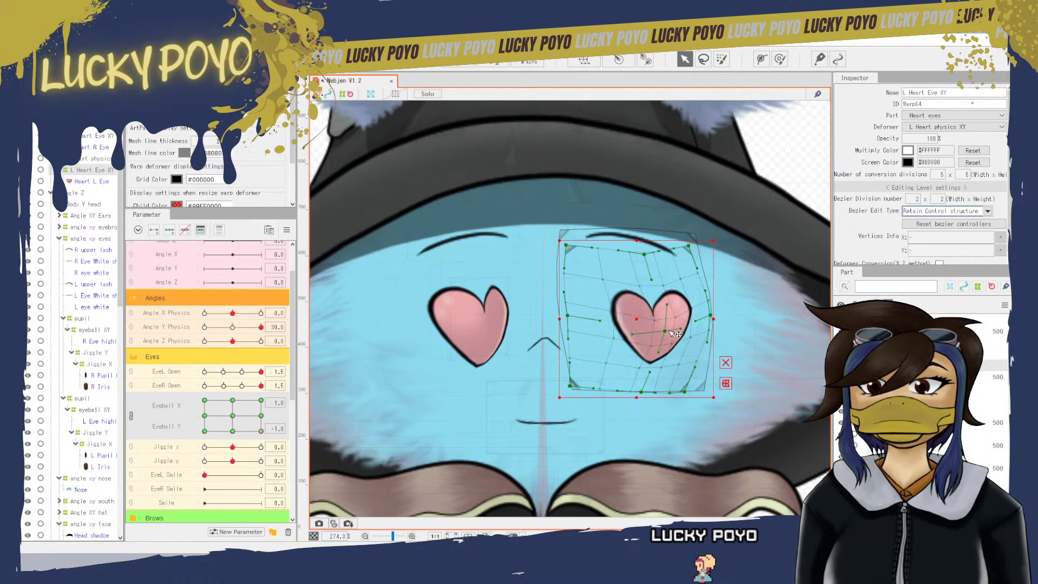
- Lower the upper-edge and upper inner corner control points of the R Heart Eye XY deformer at Eyeball X 1.0 and Y -1.0
click(497, 294)
click(516, 255)
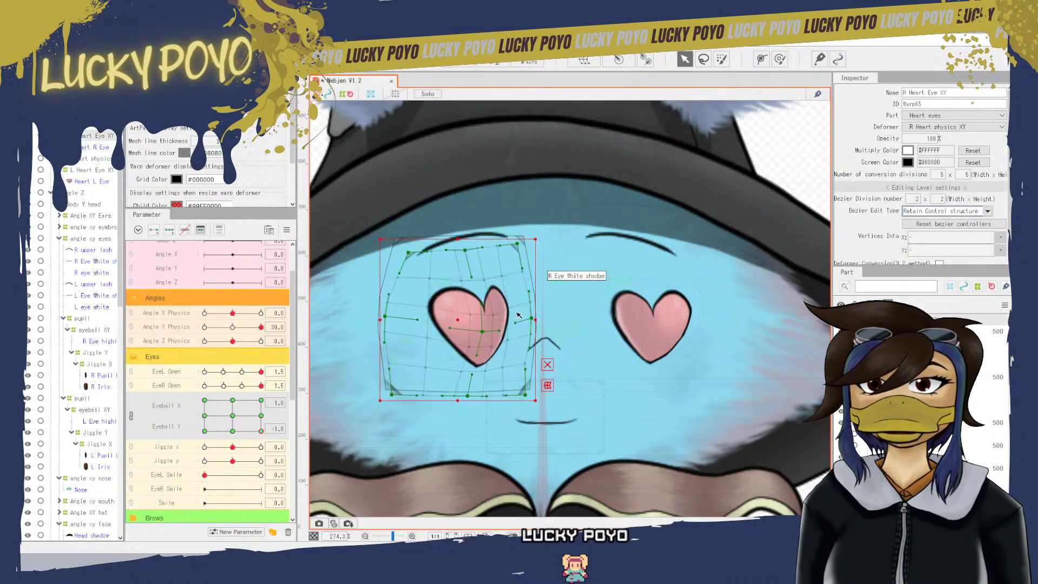
drag(465, 250, 533, 250)
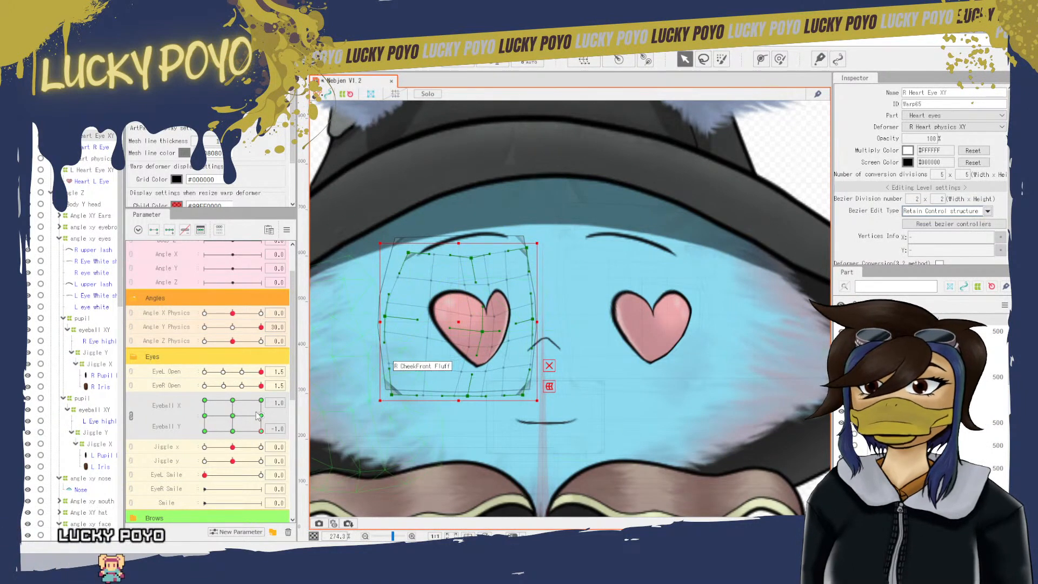
click(205, 431)
click(261, 431)
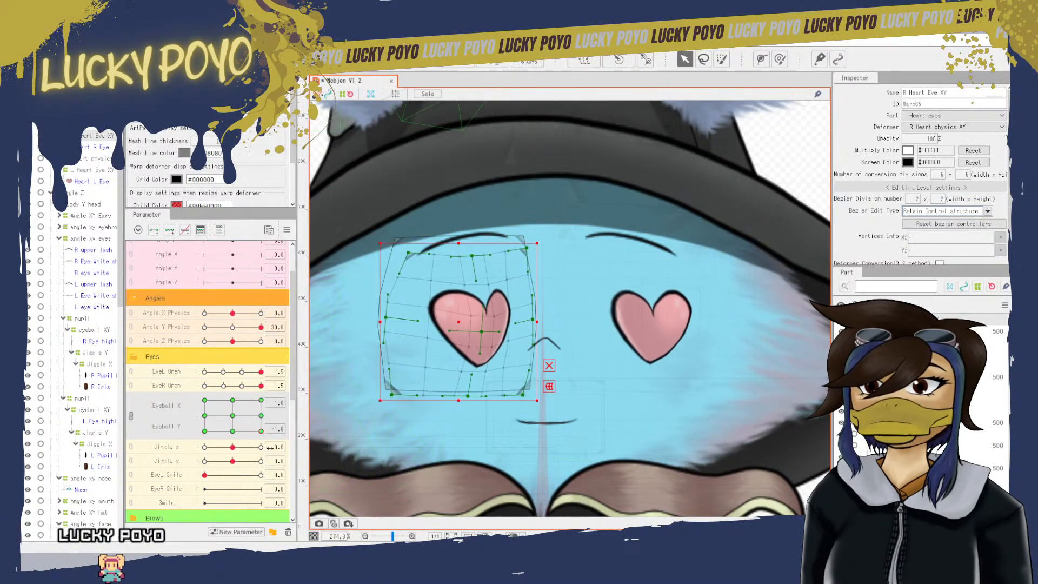
- At Eyeball X -1.0 and Y -1.0, lower the R Heart Eye XY upper-edge and centre points and pull the outer-side handle inward
click(204, 431)
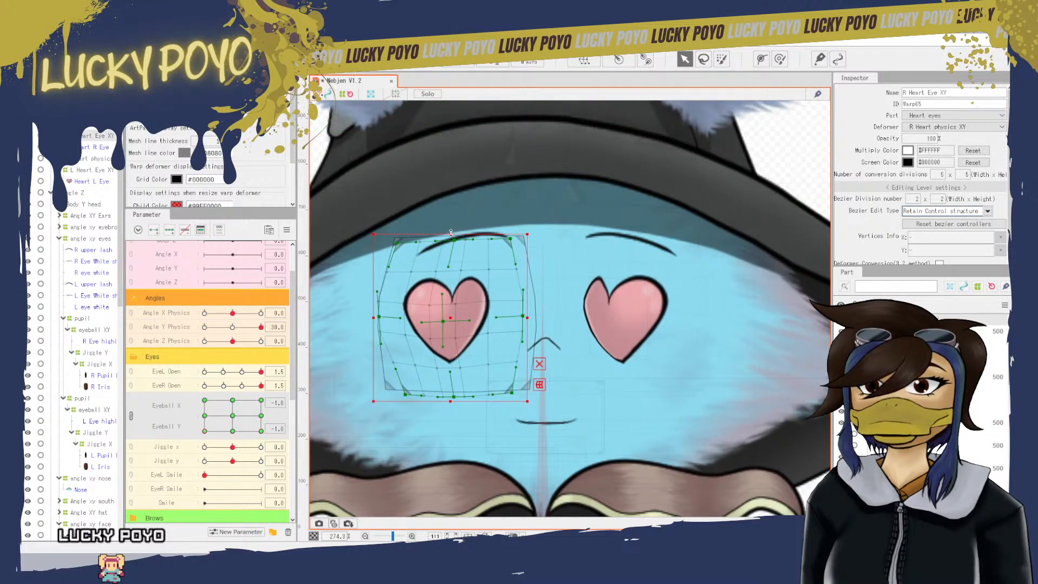
drag(459, 244, 457, 251)
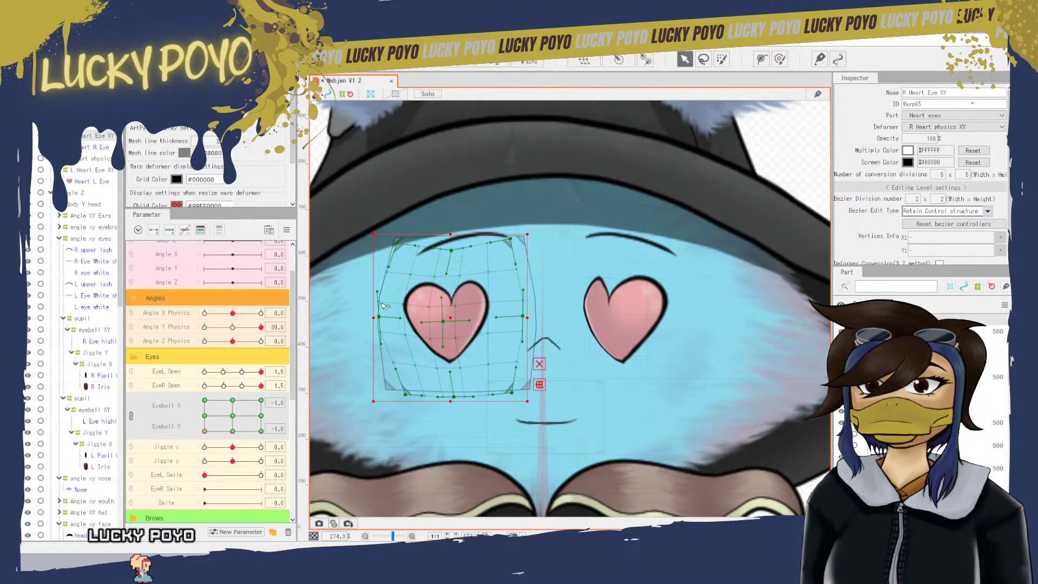
drag(377, 292, 387, 292)
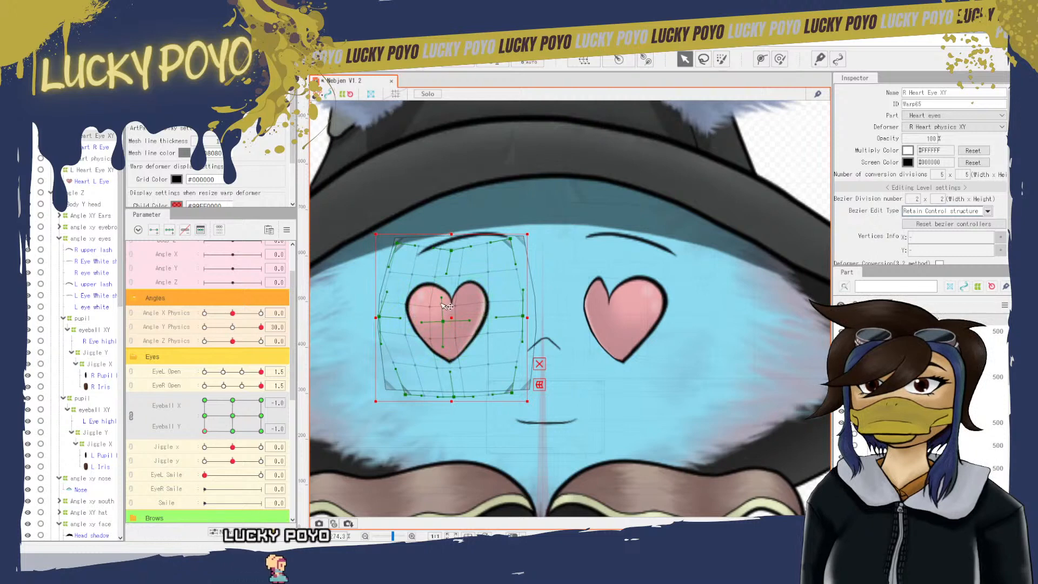
drag(444, 306, 438, 333)
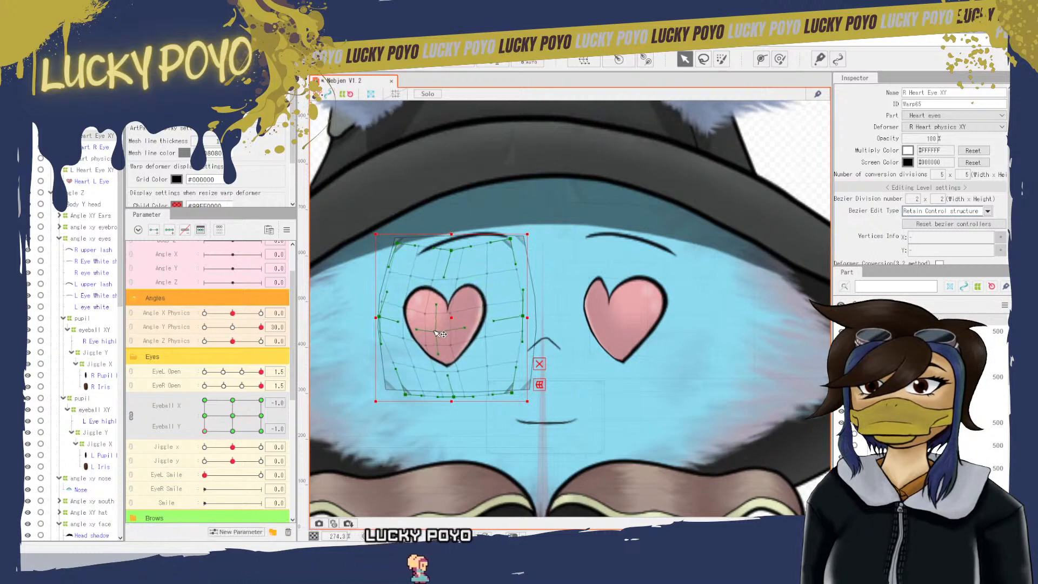
- Lower the R Heart Eye XY upper edge and both upper corners further, and pull its nose-side control point toward the heart
drag(452, 251, 450, 259)
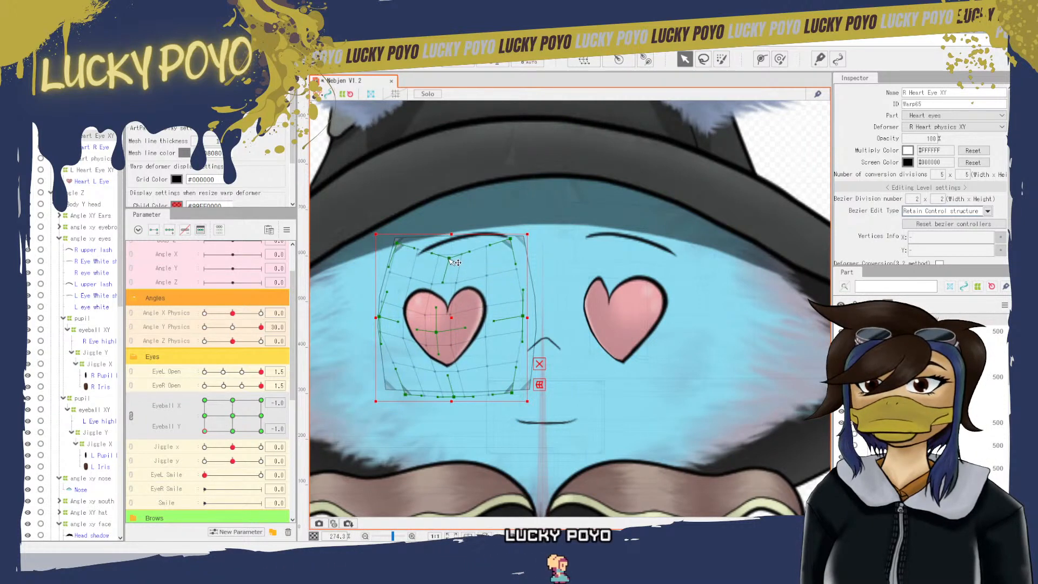
drag(510, 239, 510, 248)
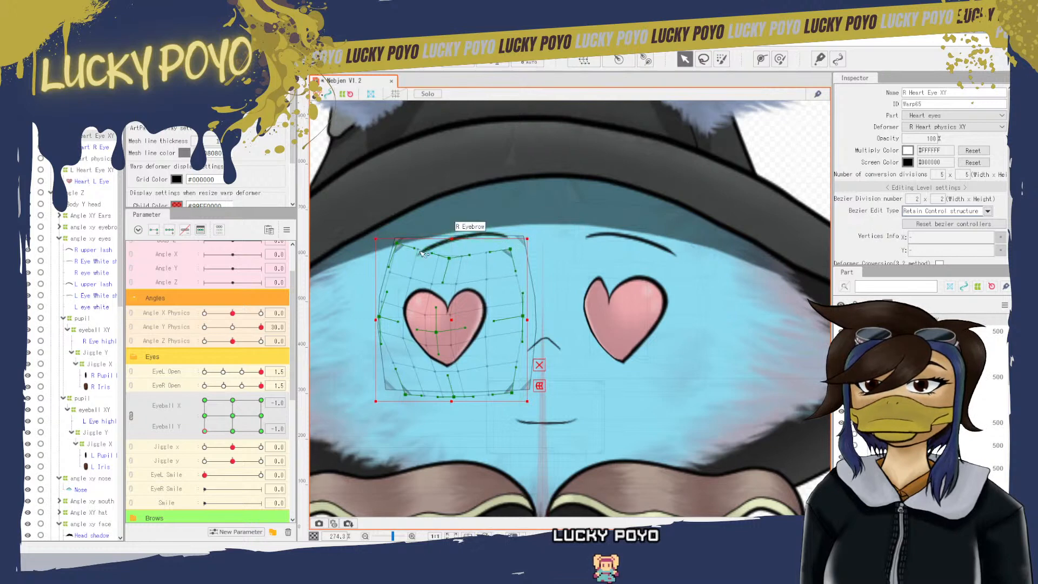
drag(398, 243, 394, 252)
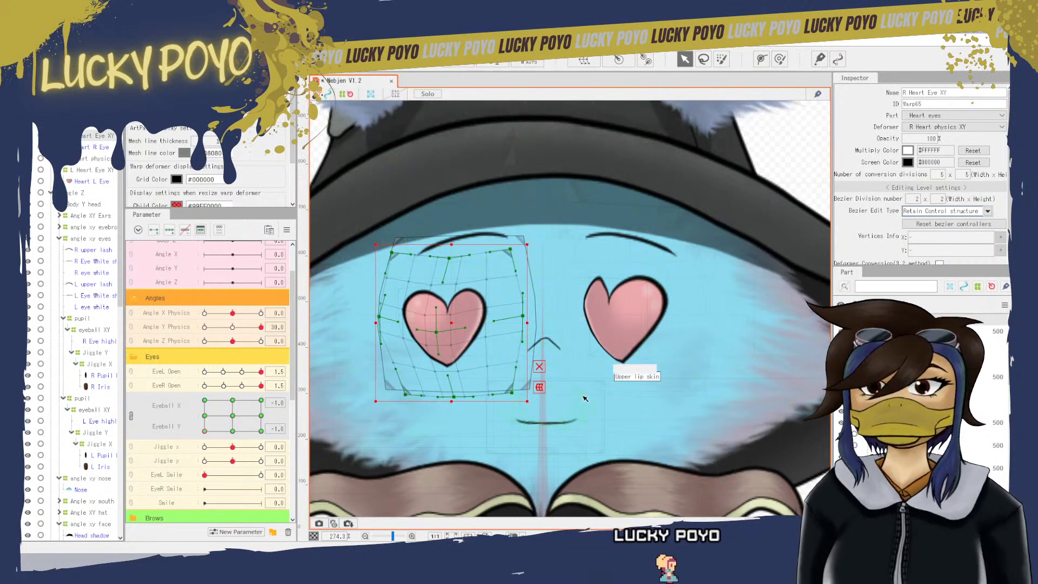
drag(523, 316, 511, 326)
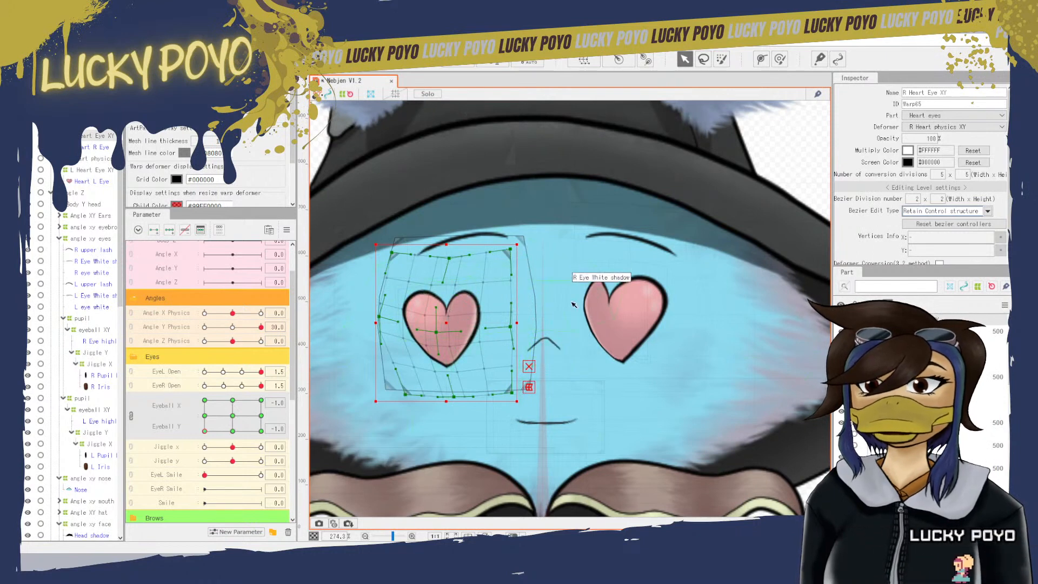
- Reshape L Heart Eye XY at Eyeball X -1.0 and Y -1.0 by lowering its upper-edge, centre and upper inner corner points and pulling the outer side inward
click(622, 298)
click(689, 246)
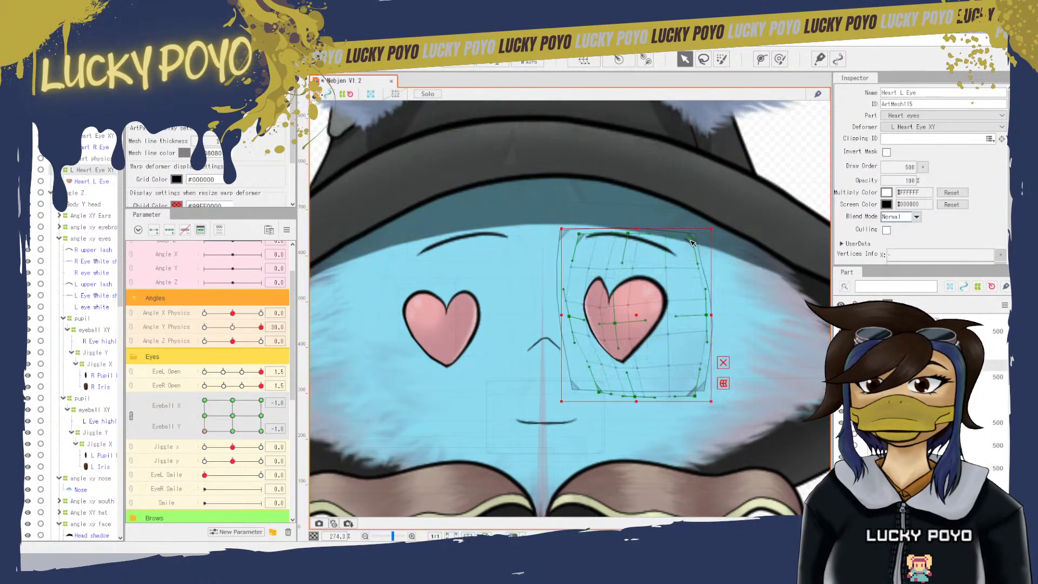
drag(628, 234, 622, 254)
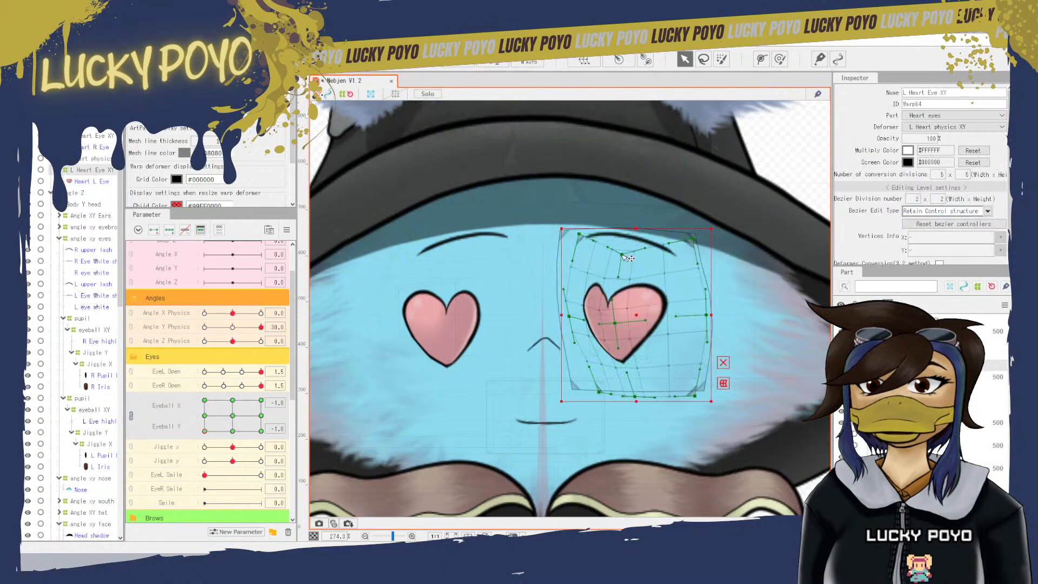
drag(616, 324, 613, 334)
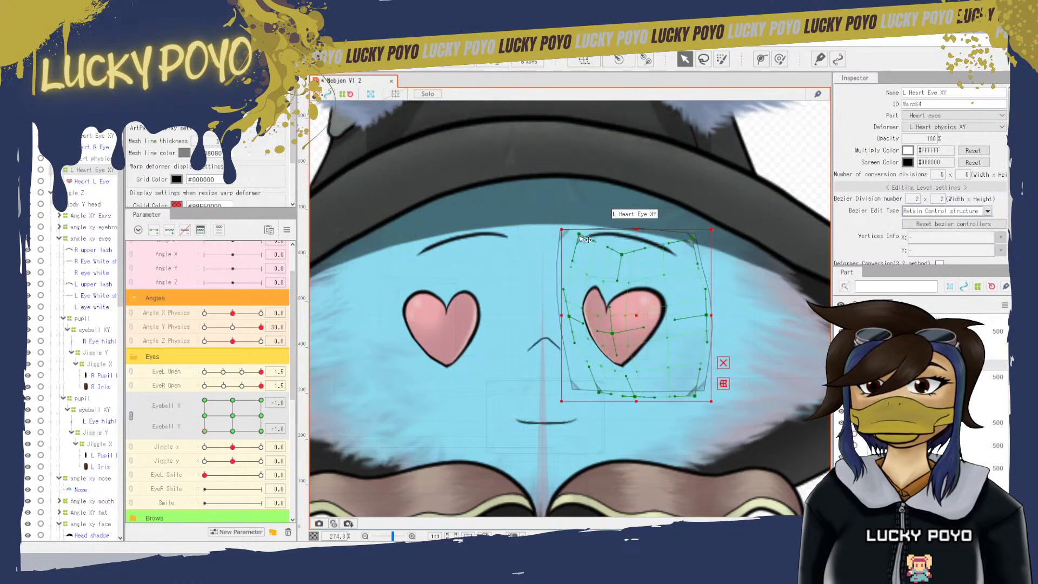
drag(566, 234, 571, 253)
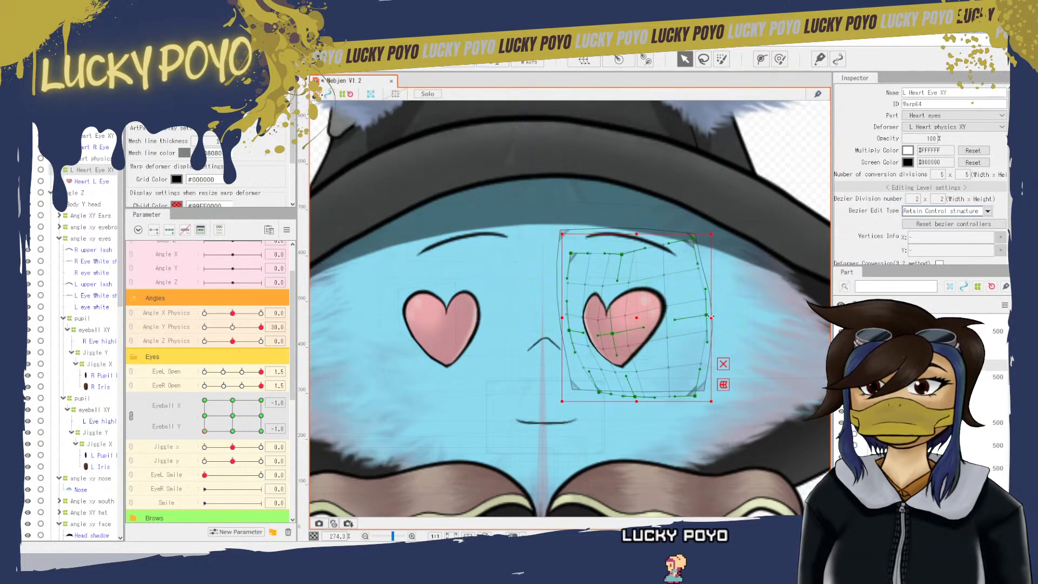
drag(710, 319, 691, 319)
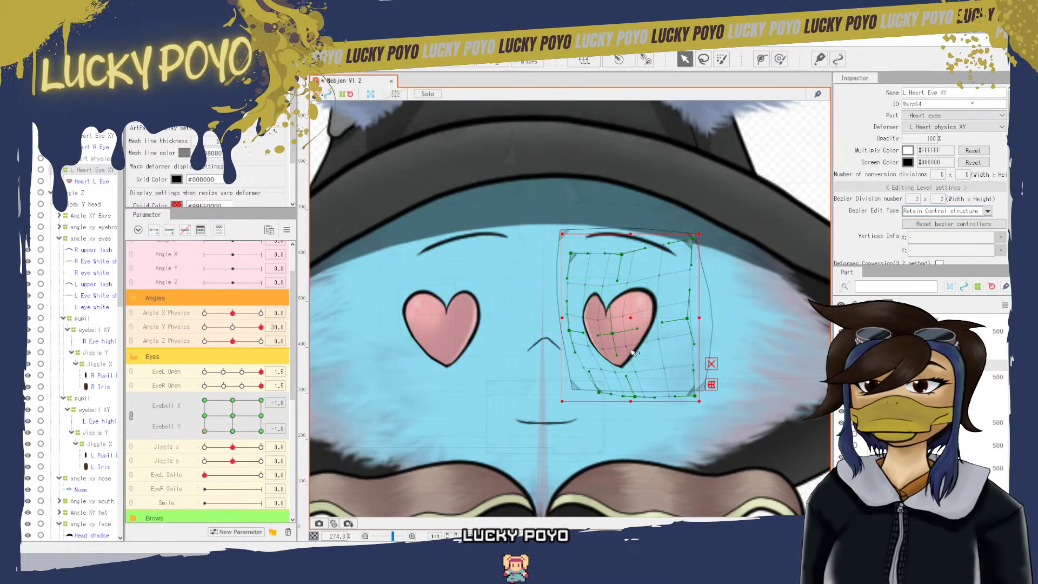
- At Eyeball X 0.0 and Y -1.0, lower the L Heart Eye XY centre and upper-edge points and adjust its inner-side and corner points
drag(204, 431, 236, 431)
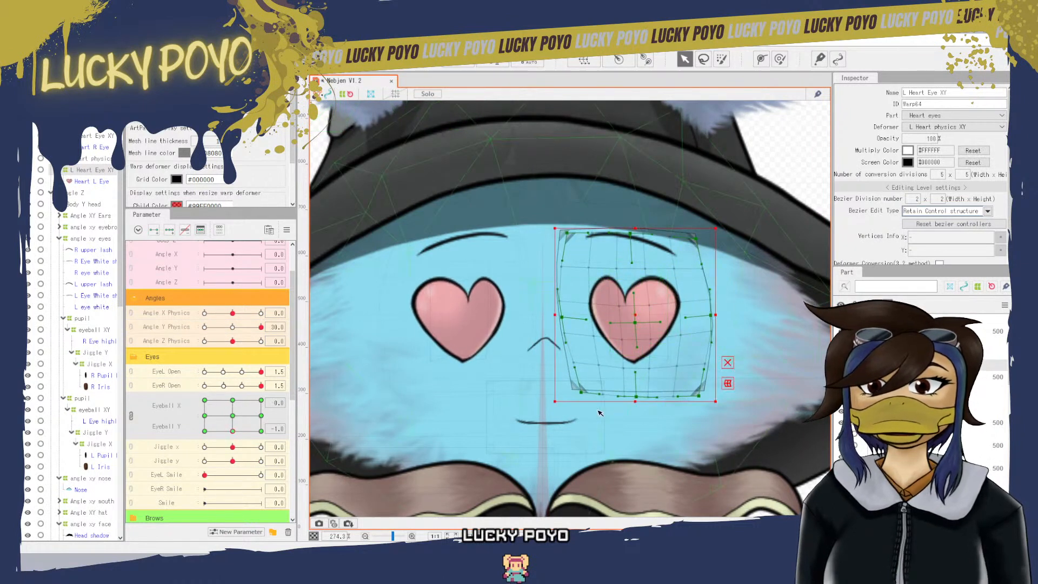
drag(581, 393, 563, 396)
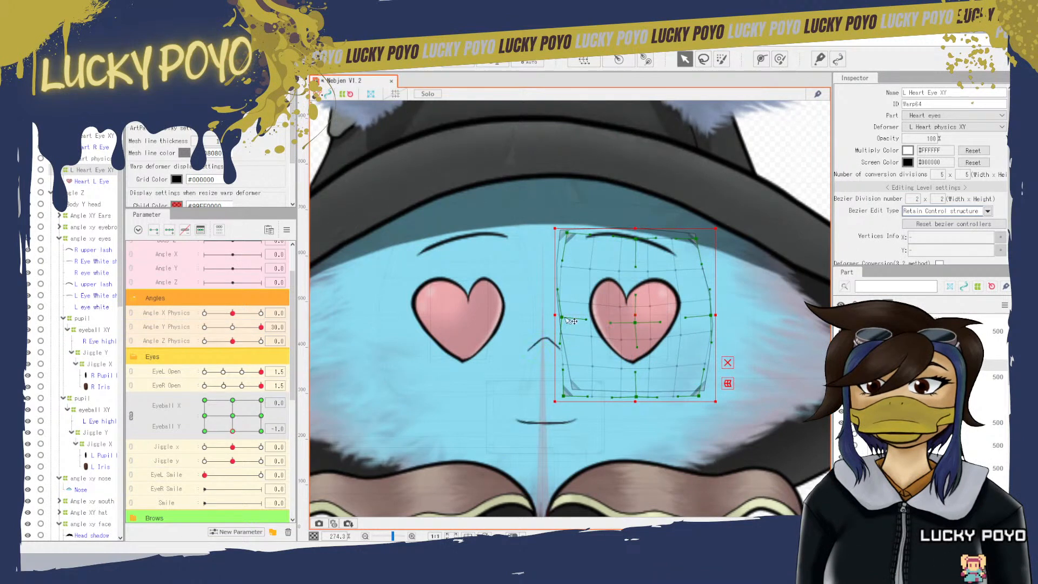
drag(566, 321, 568, 325)
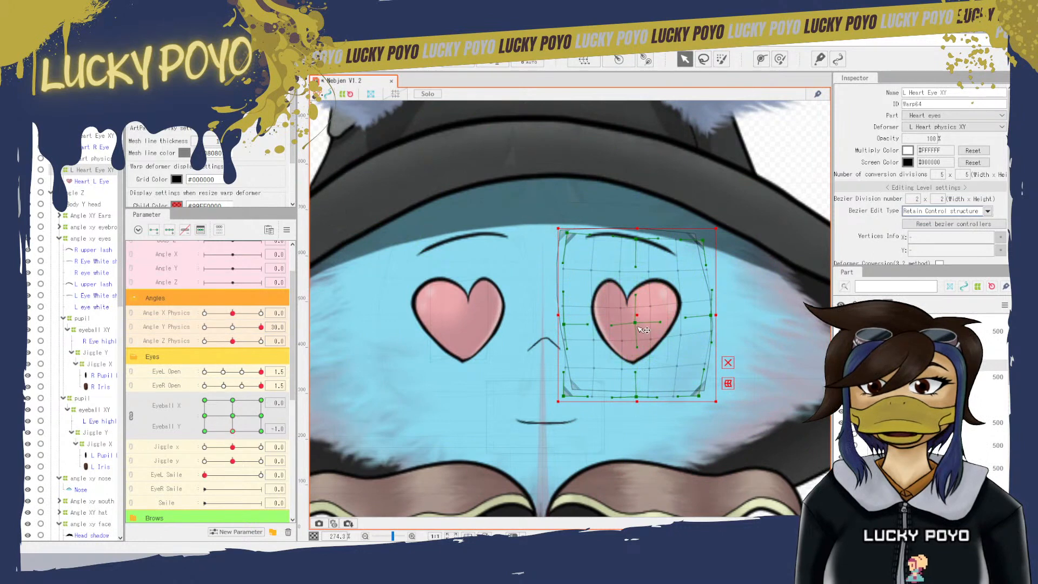
drag(641, 328, 641, 333)
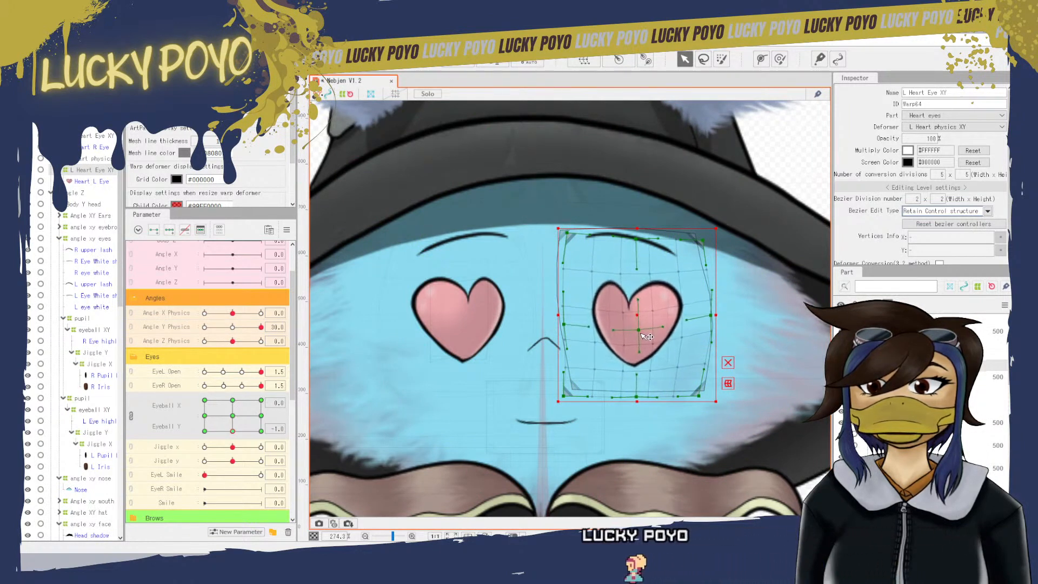
drag(637, 244, 636, 260)
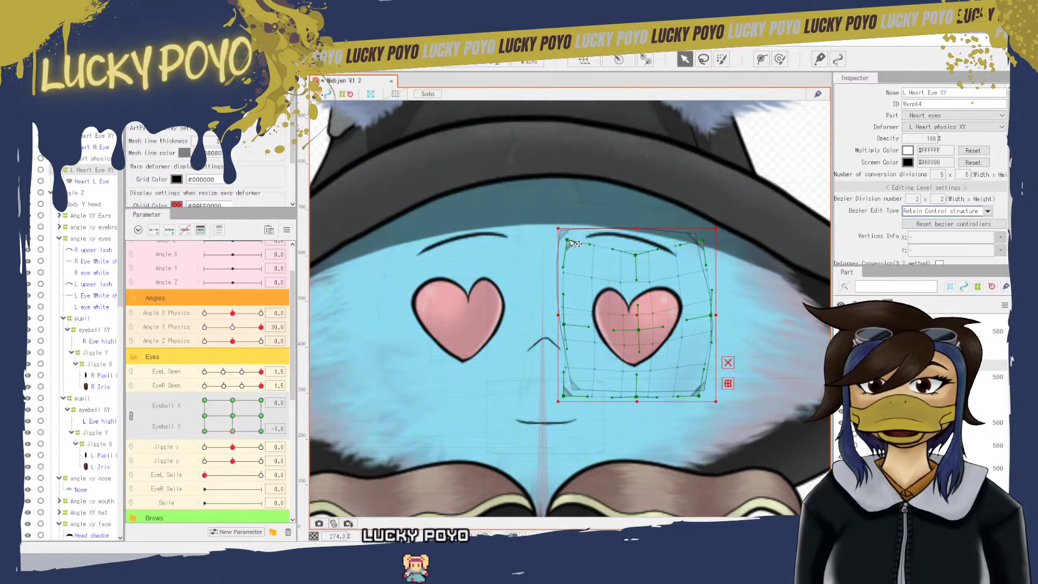
drag(575, 244, 577, 251)
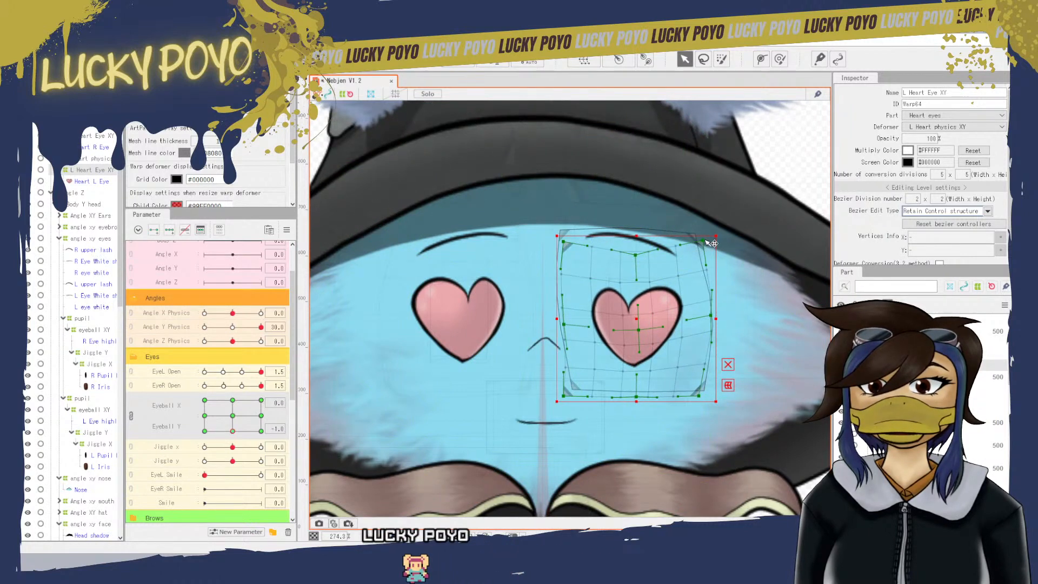
drag(710, 238, 709, 234)
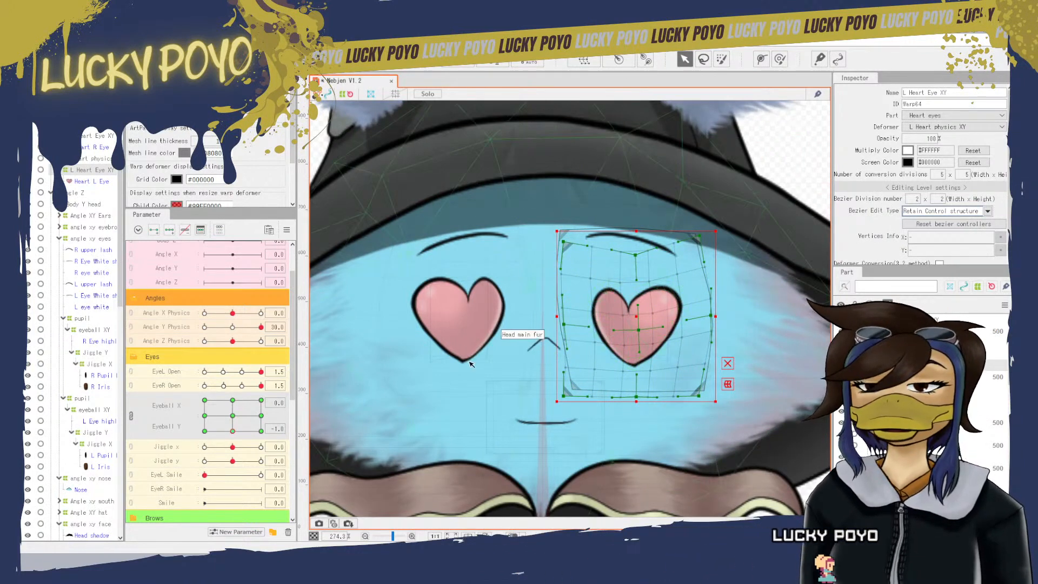
- Reshape the R Heart Eye XY deformer at Eyeball X 0.0 and Y -1.0 by lowering its upper-edge and centre points and adjusting its lower edge and upper inner corner
click(486, 293)
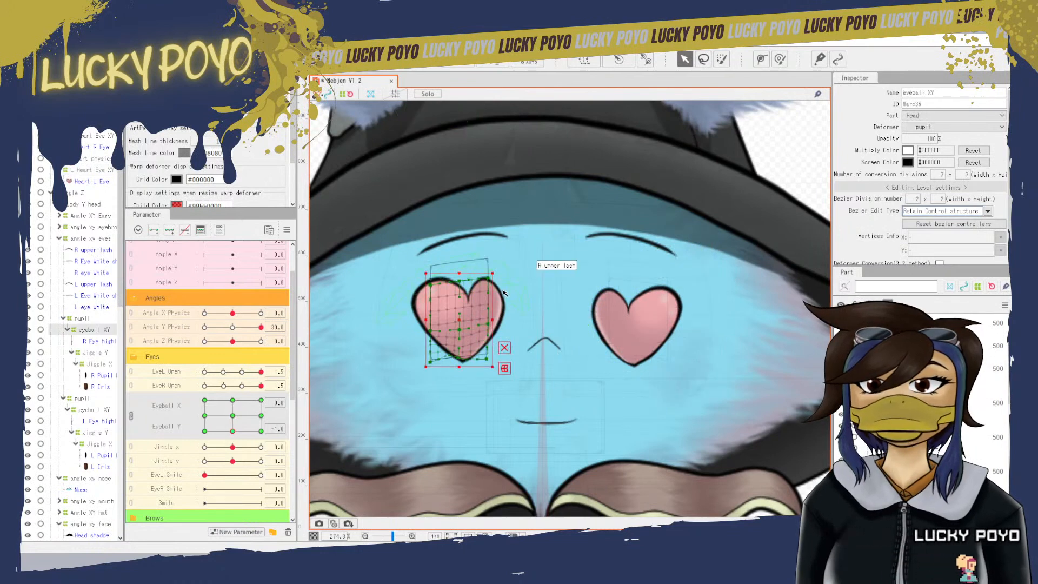
click(504, 292)
click(506, 318)
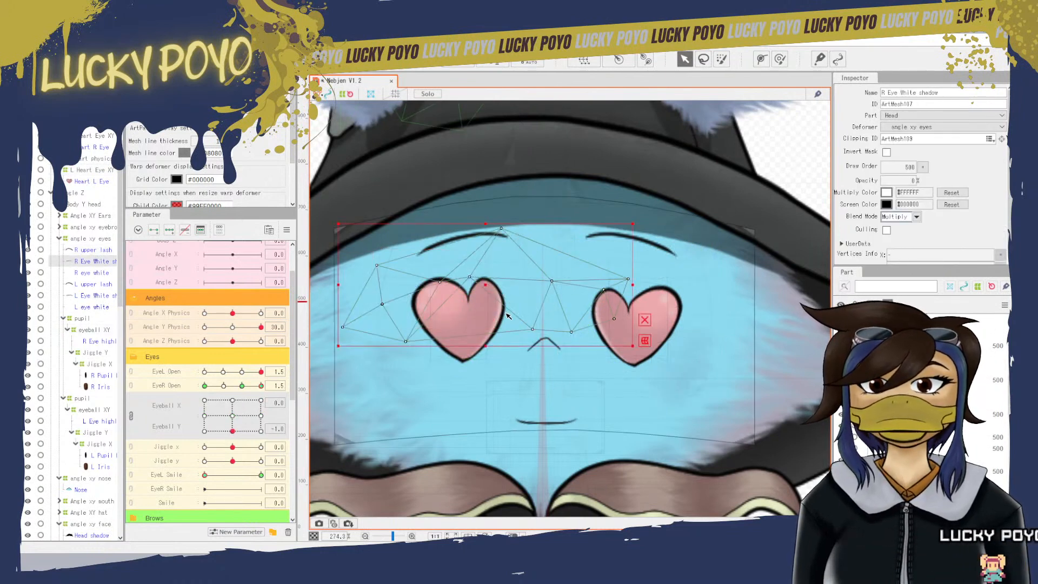
click(492, 344)
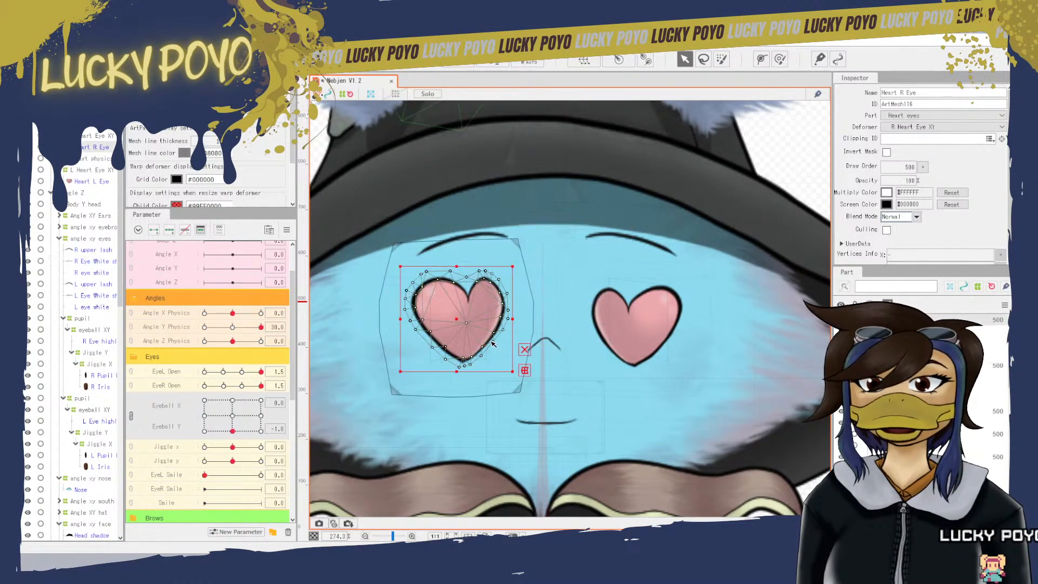
click(513, 247)
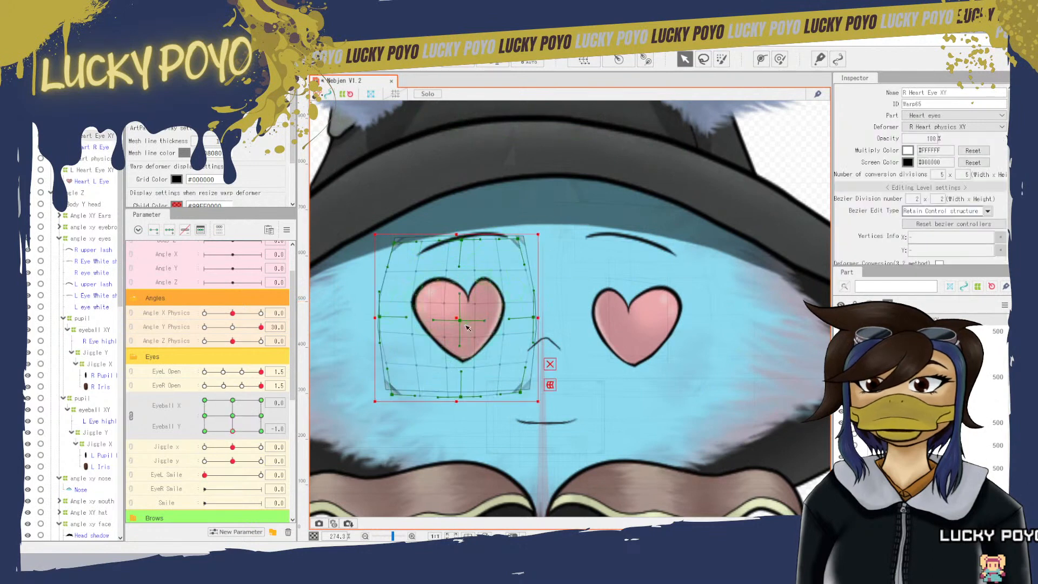
drag(463, 245, 464, 262)
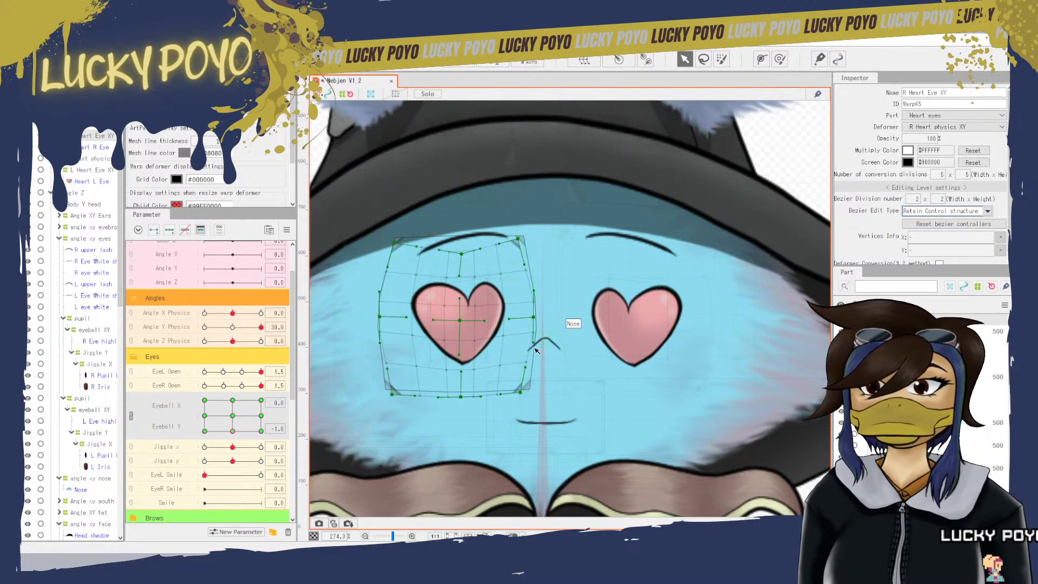
drag(459, 320, 462, 334)
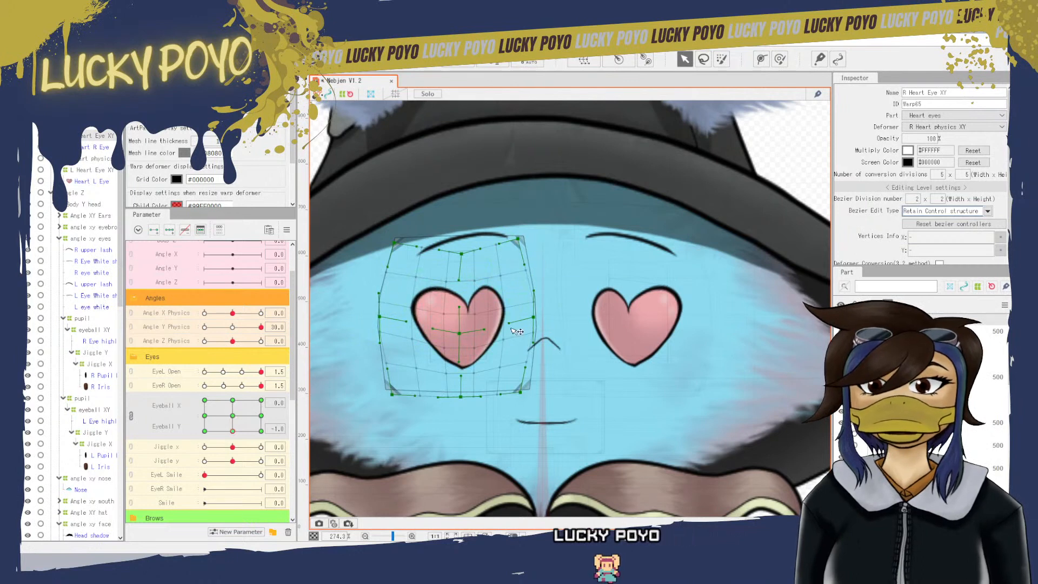
drag(460, 397, 460, 391)
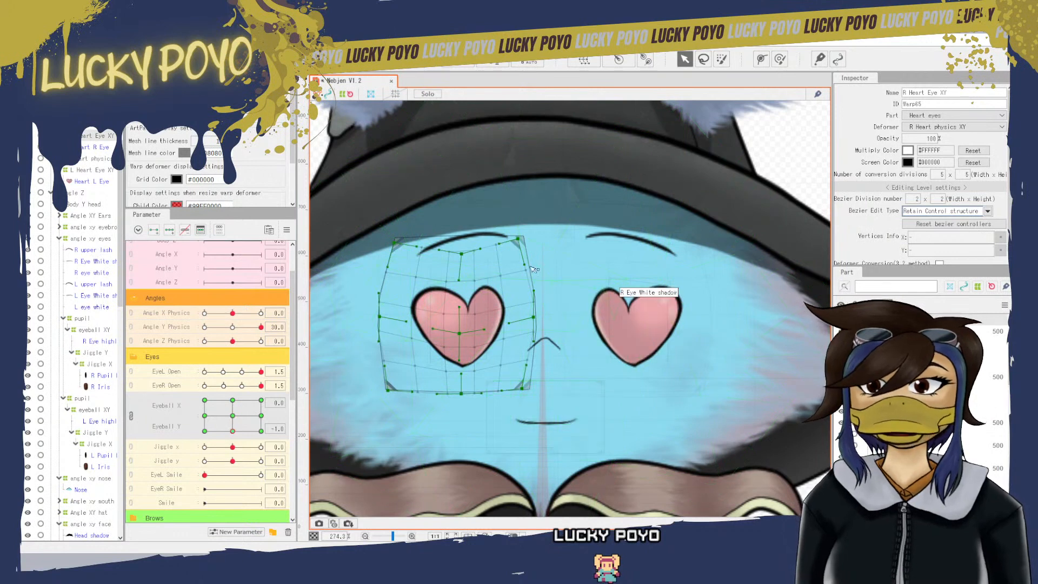
drag(517, 239, 522, 238)
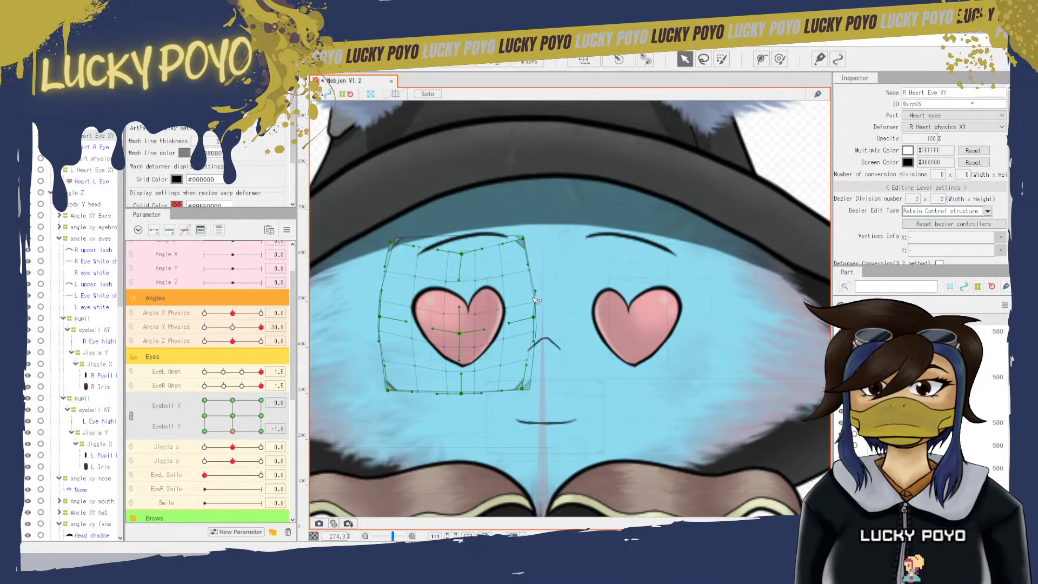
- Check the heart eyes at Eyeball Y -1.0 with Eyeball X at 1.0 and 0.0, returning both eyeball parameters to 0.0
drag(233, 430, 261, 430)
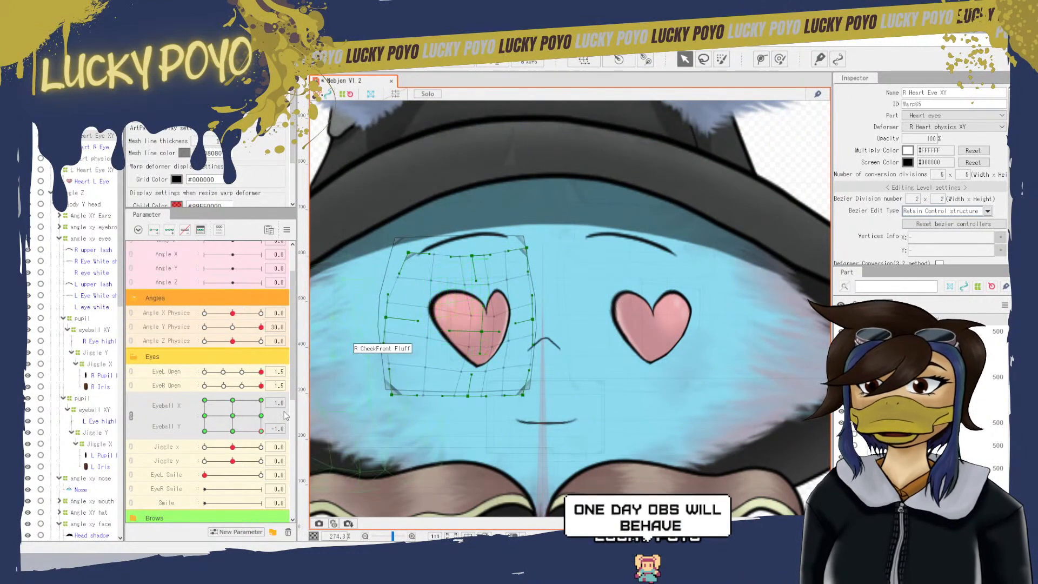
drag(250, 429, 286, 457)
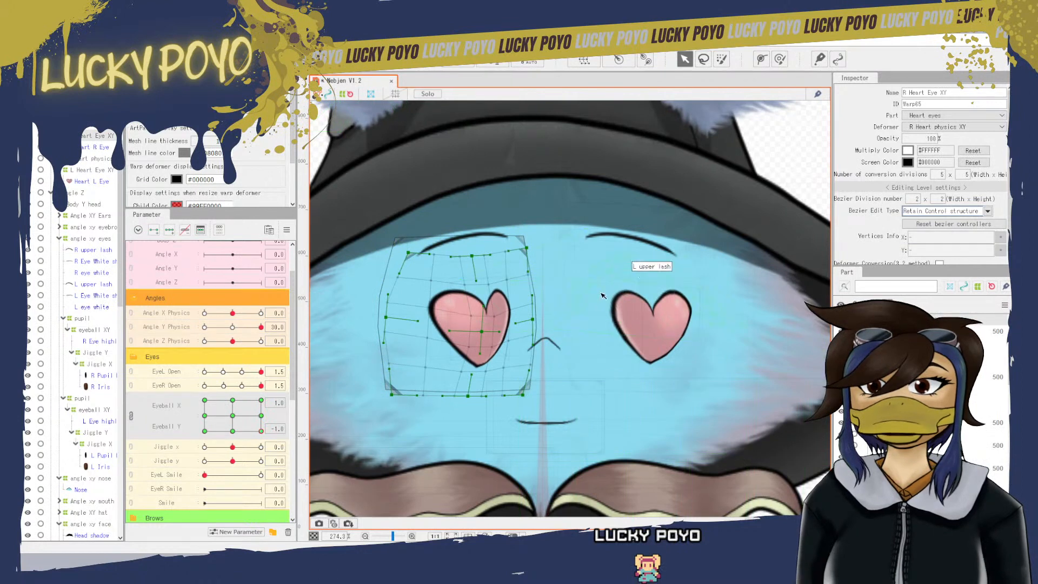
click(232, 416)
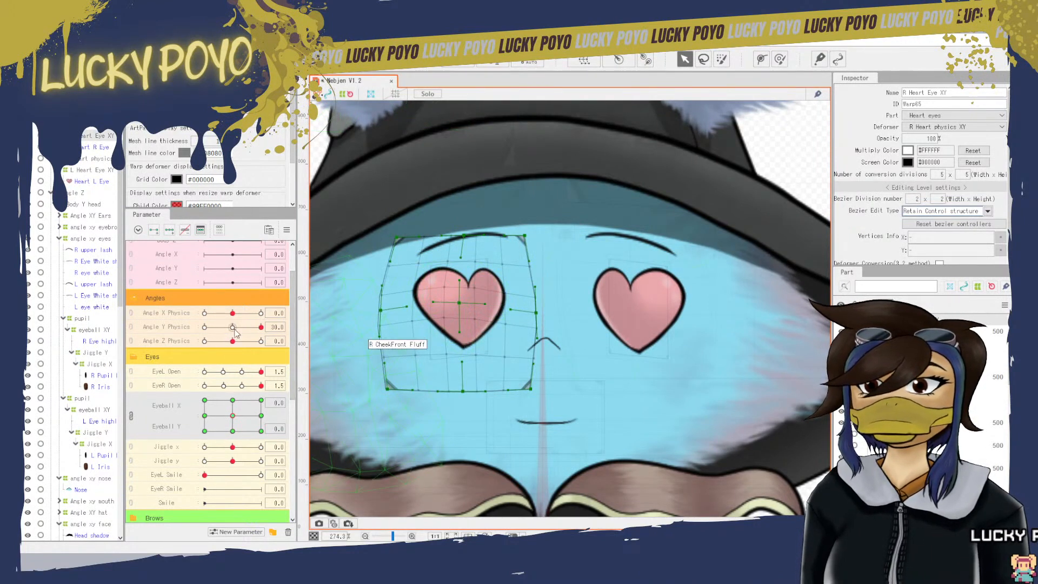
click(233, 431)
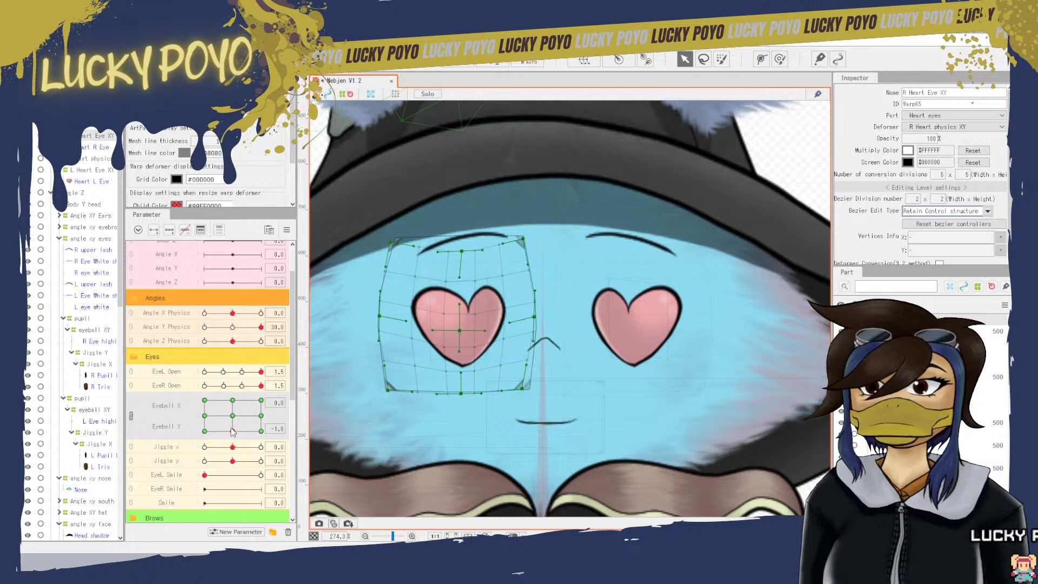
mouse_move(232, 432)
mouse_down()
mouse_move(200, 432)
mouse_move(184, 378)
mouse_move(168, 438)
mouse_move(243, 423)
mouse_up()
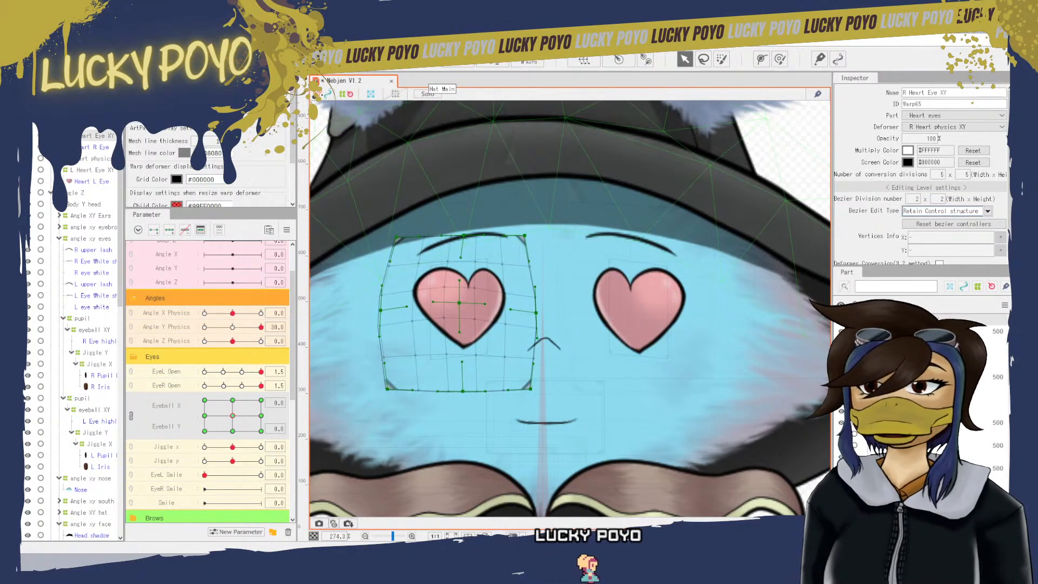
- Save the model file
key(alt+f)
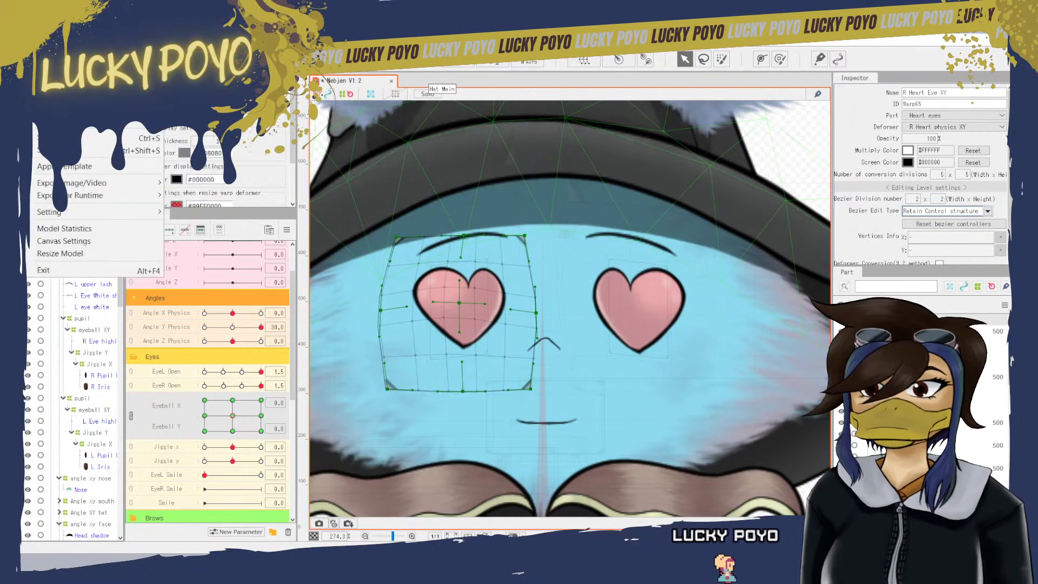
key(Down)
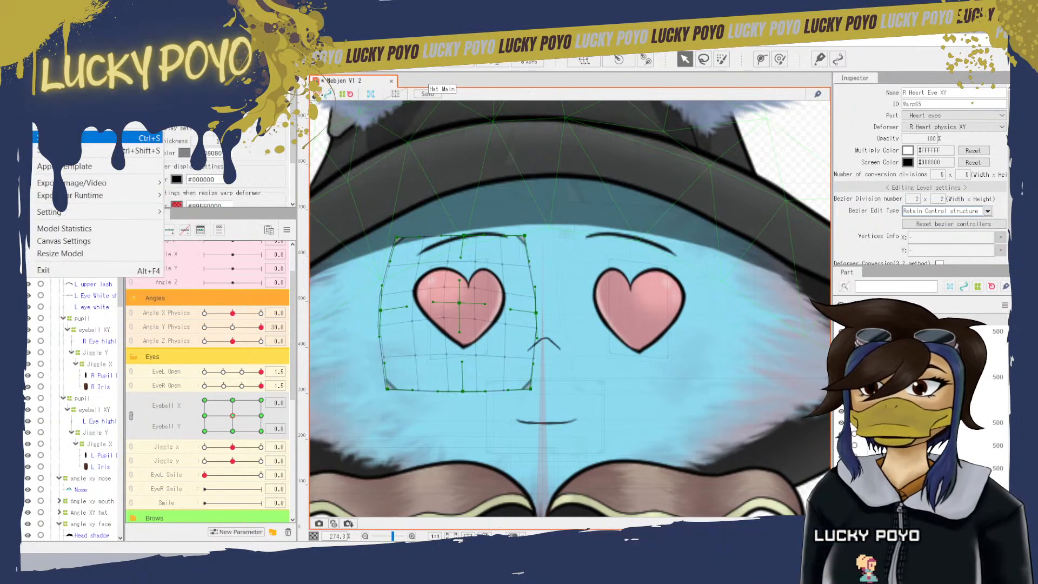
key(Return)
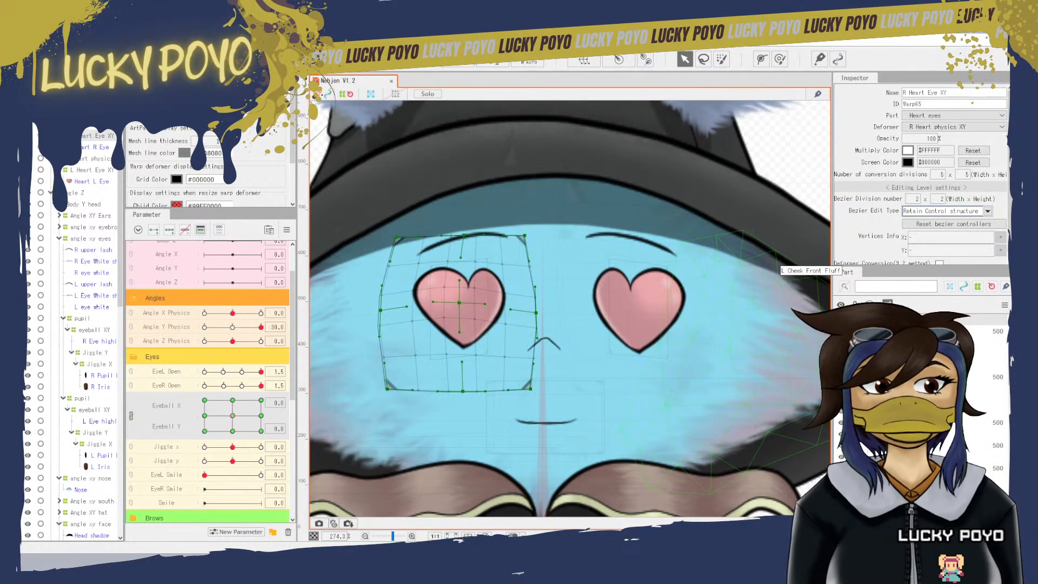
- Preview the Heart Eyes emote at its maximum in the Physics/Scene Blending settings while the model follows the pointer, then close the settings
click(85, 44)
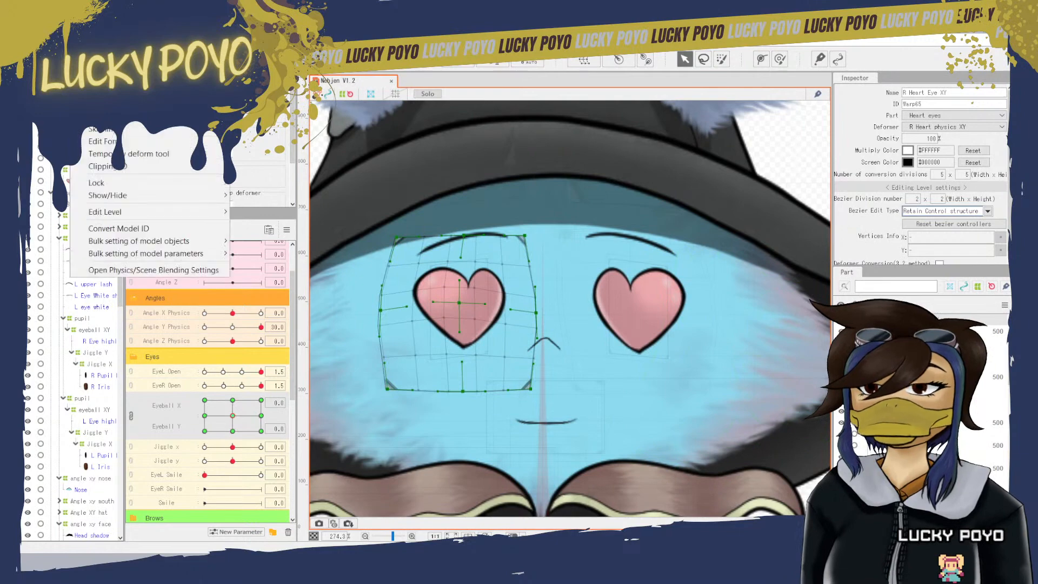
click(184, 269)
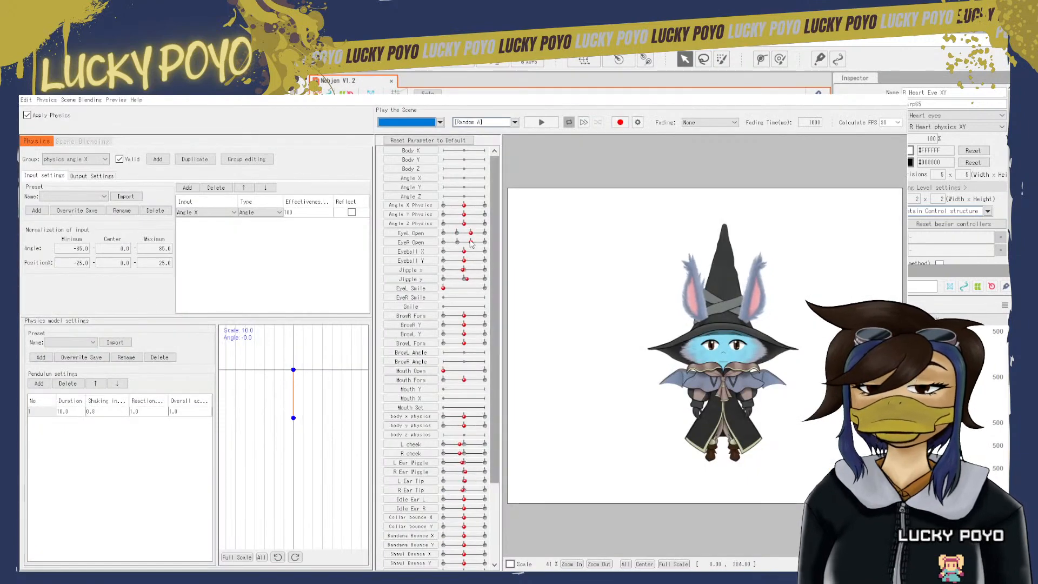
scroll(446, 535, down, 3)
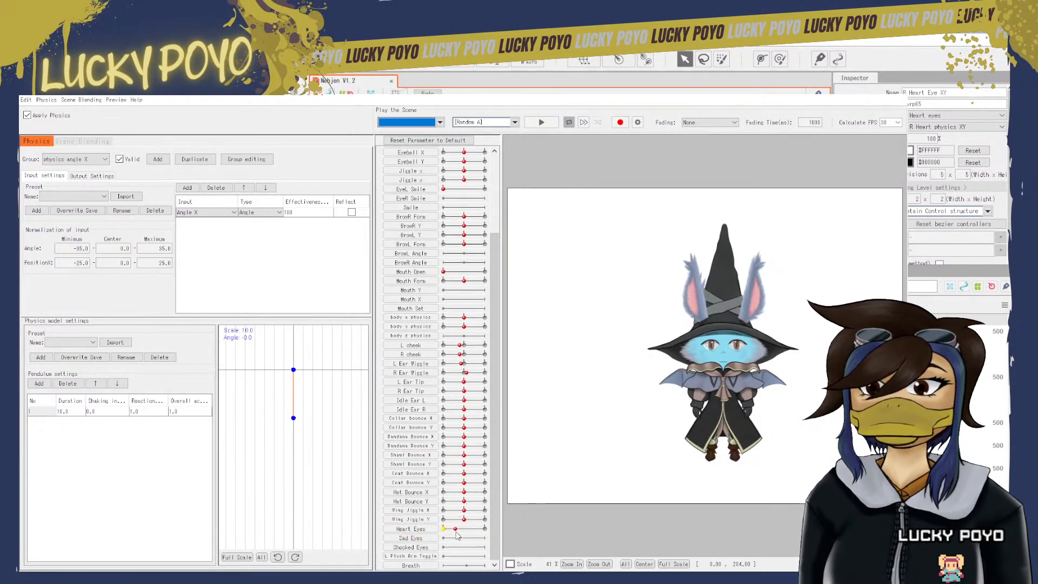
drag(585, 489, 904, 498)
drag(884, 552, 843, 532)
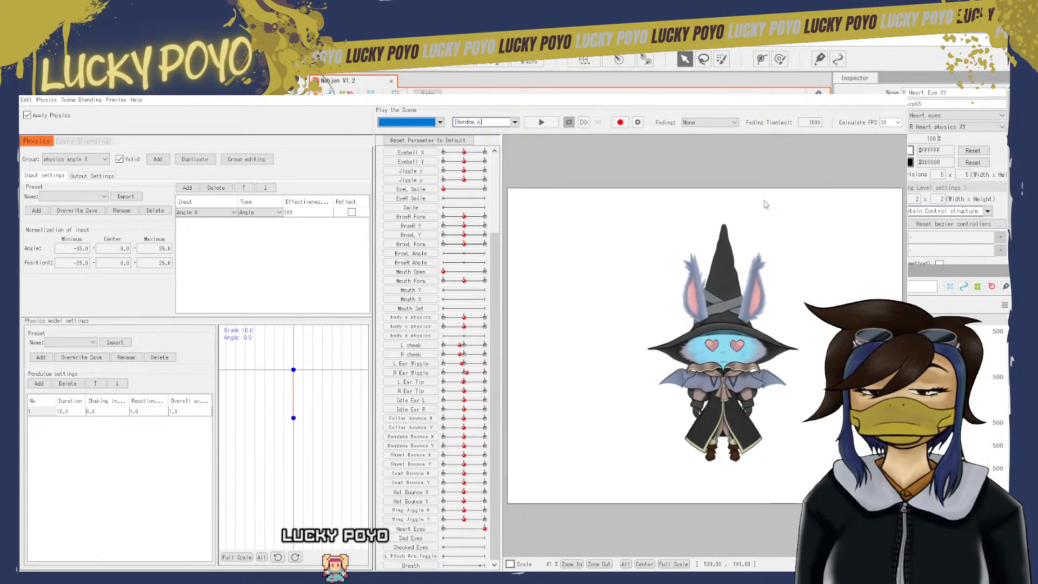
click(900, 94)
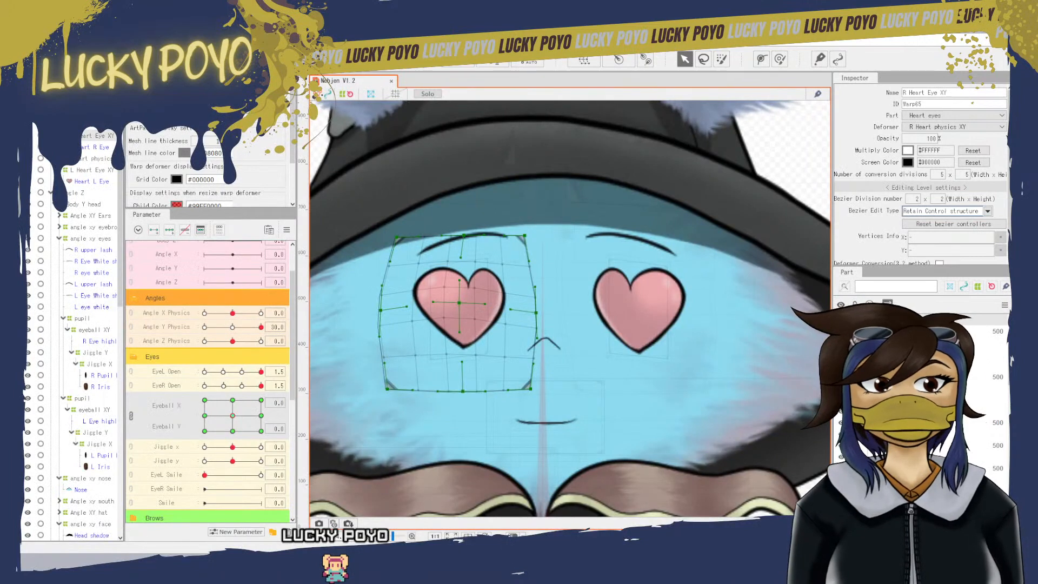
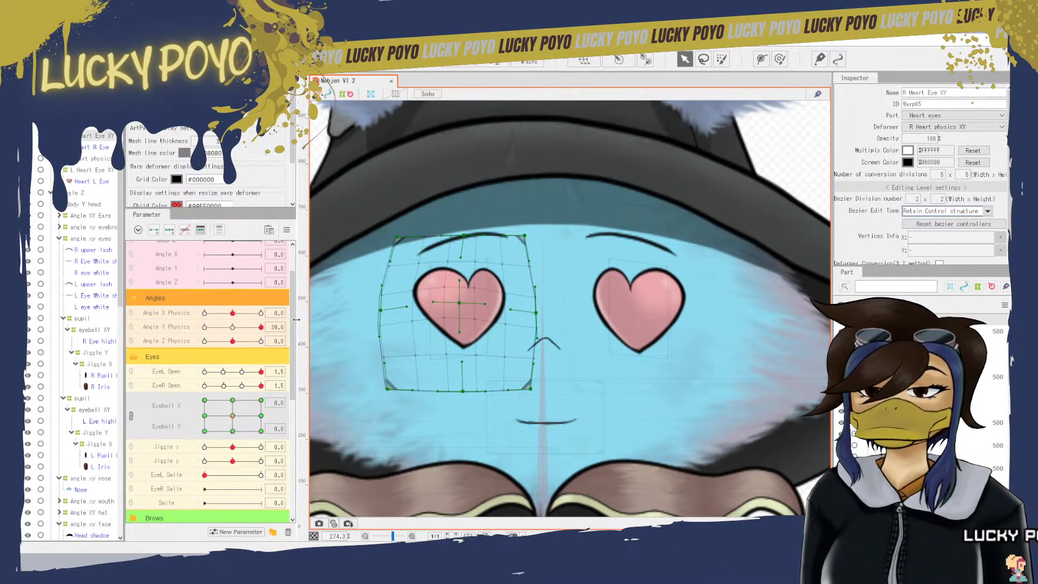
- Pose the model at Eyeball X 1.0, Eyeball Y -1.0 and Angle X Physics 30.0, with EyeL Open and EyeR Open at 0.0
click(261, 430)
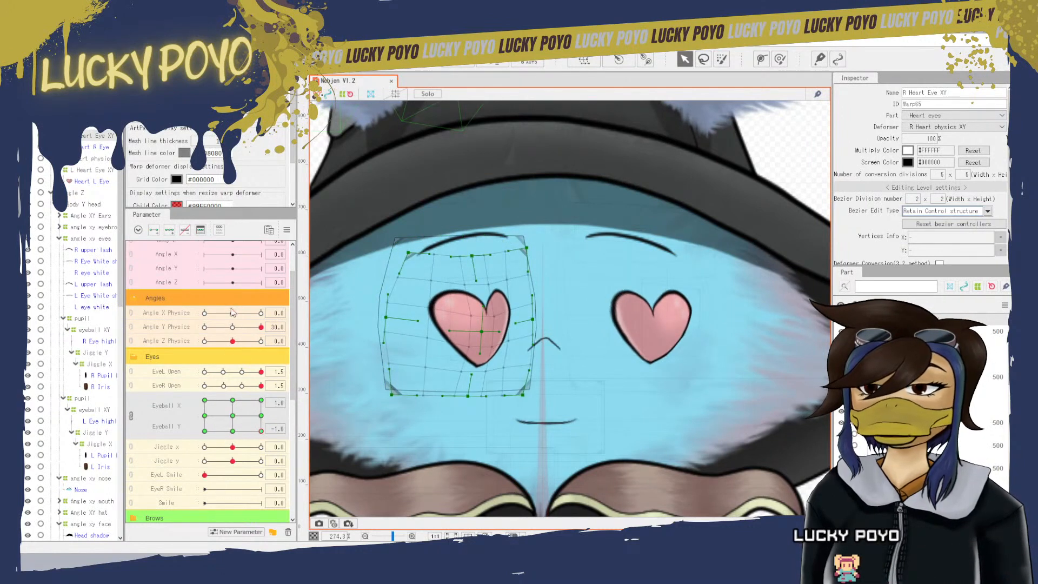
drag(232, 312, 266, 323)
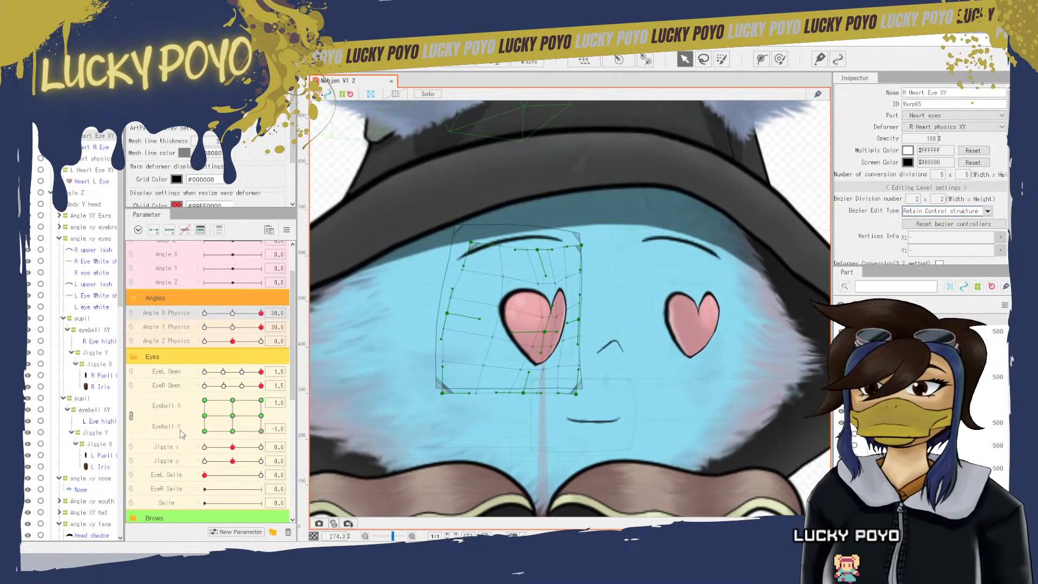
scroll(182, 432, down, 5)
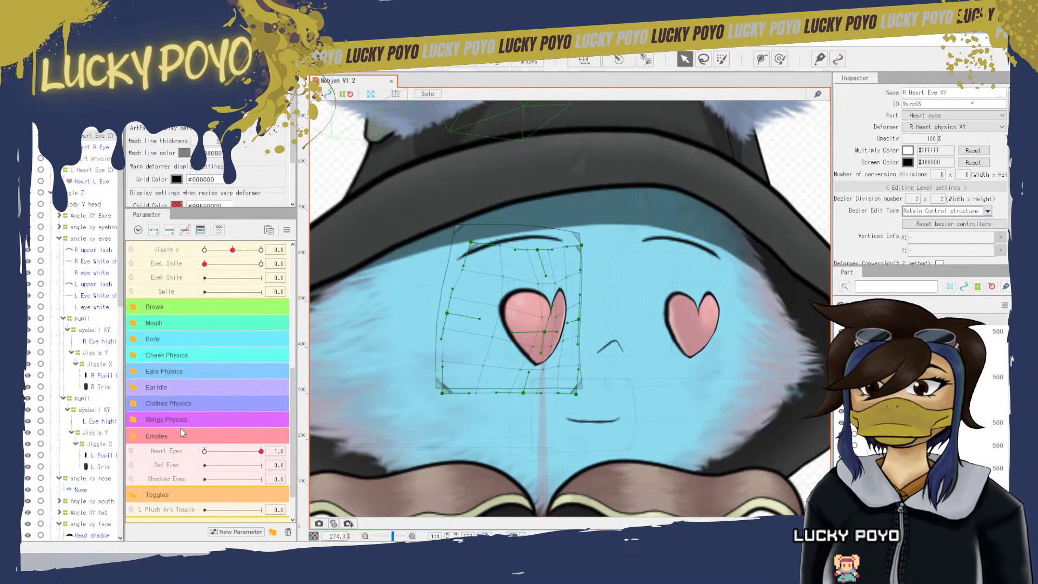
scroll(180, 428, down, 2)
scroll(180, 427, up, 5)
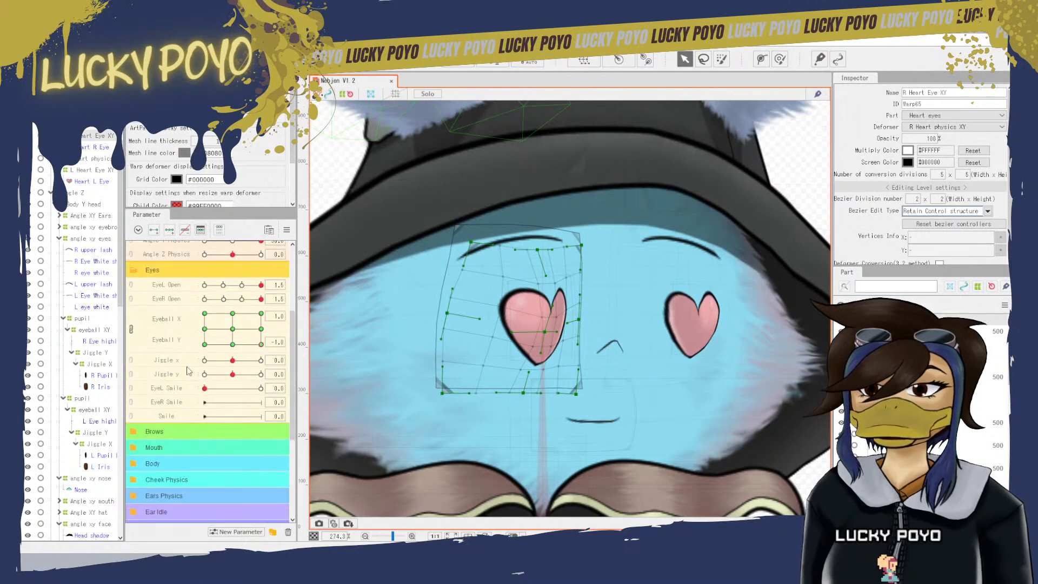
scroll(187, 297, up, 2)
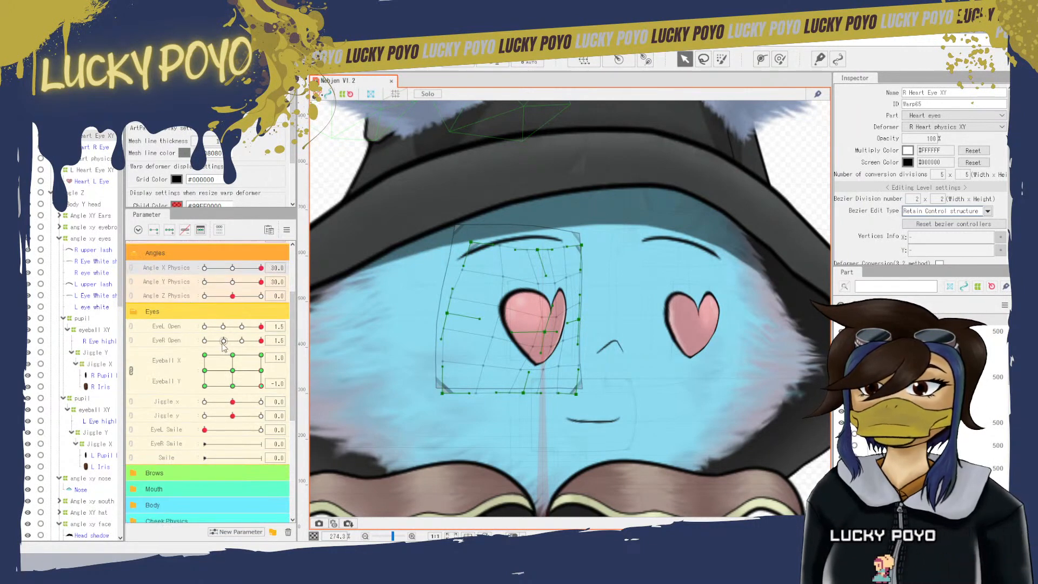
drag(224, 345, 199, 344)
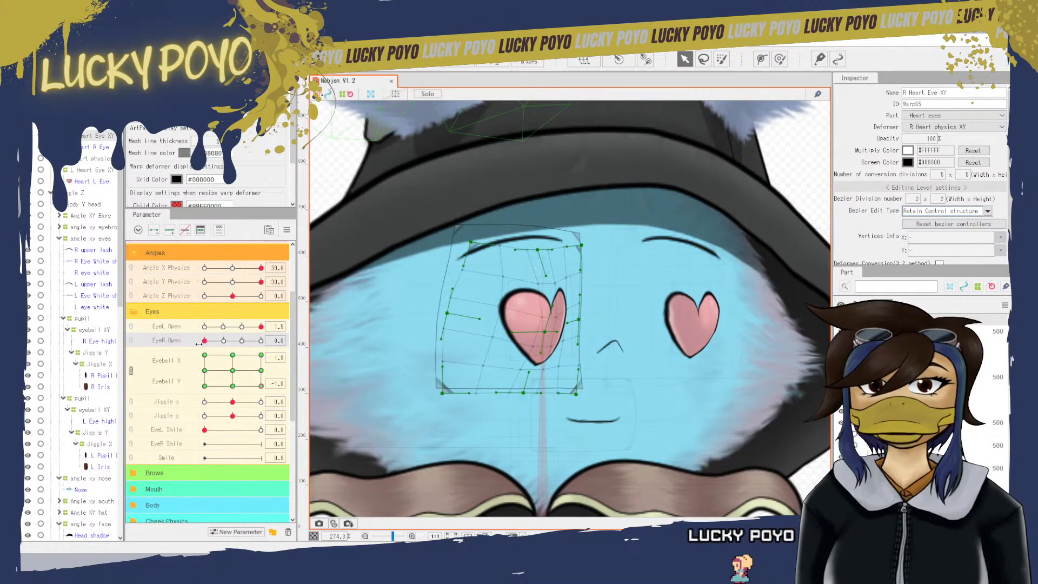
click(198, 328)
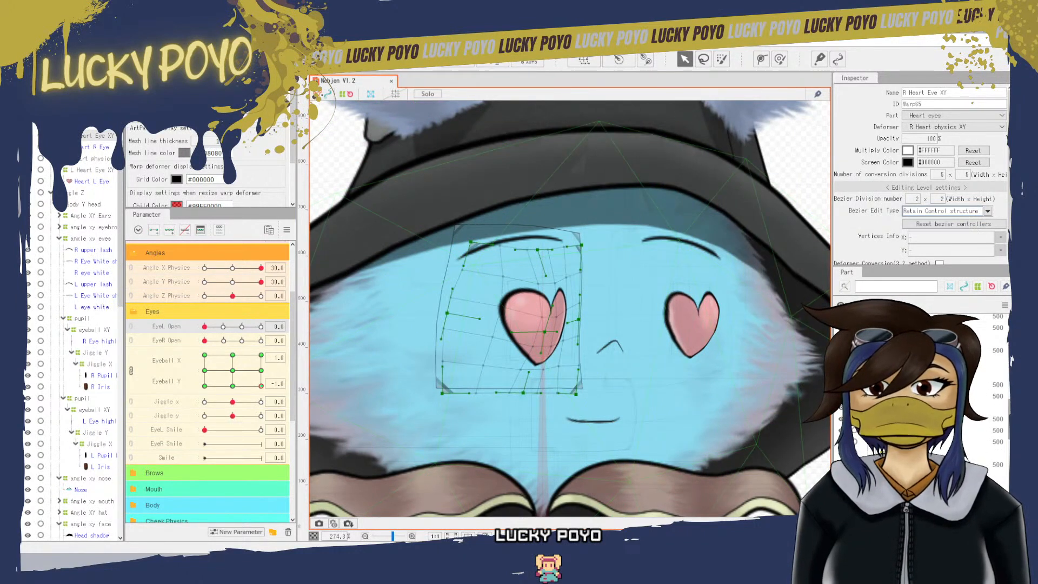
- Examine the opacity of R Iris, R eye white, R Eye White shadow and L upper lash, checking the eye-white shadow across EyeR Open values
click(538, 302)
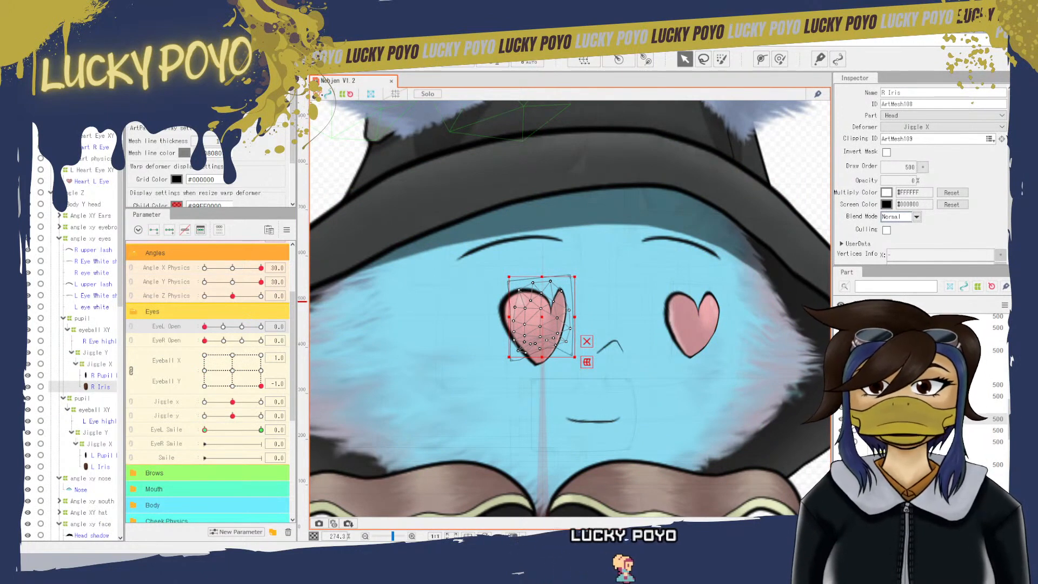
click(92, 273)
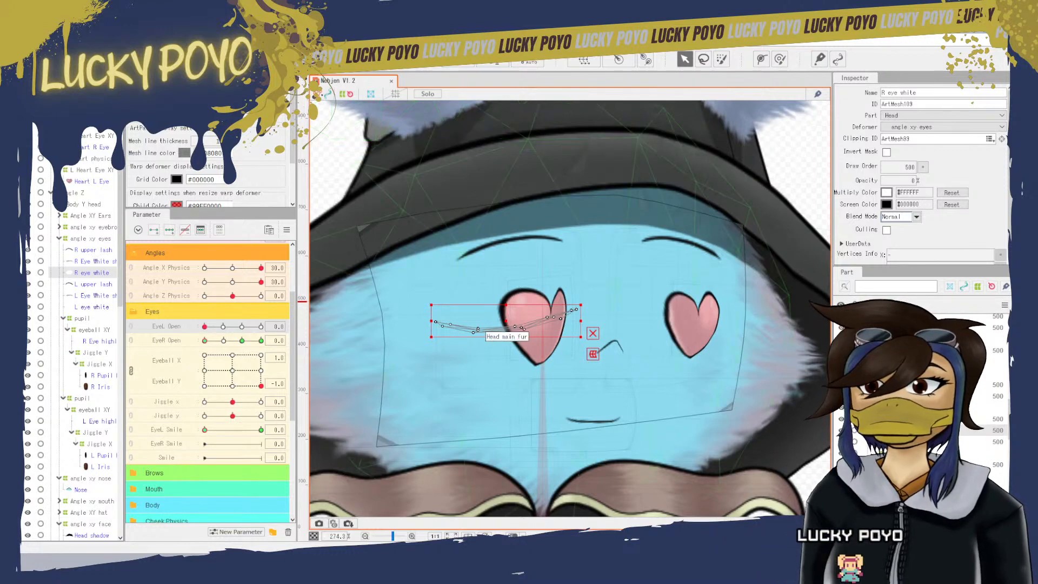
click(231, 327)
drag(233, 331, 236, 335)
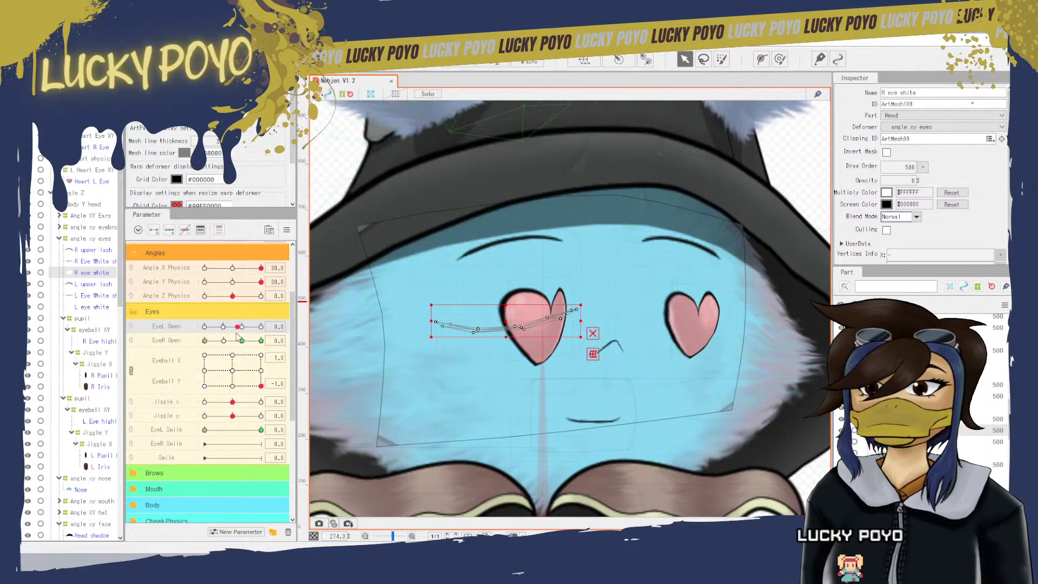
click(205, 342)
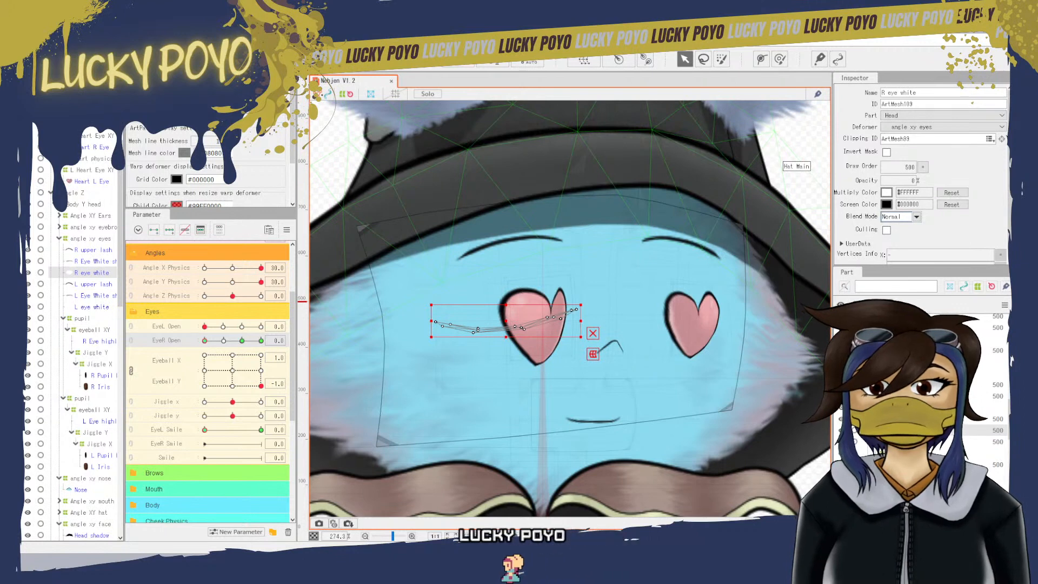
click(93, 261)
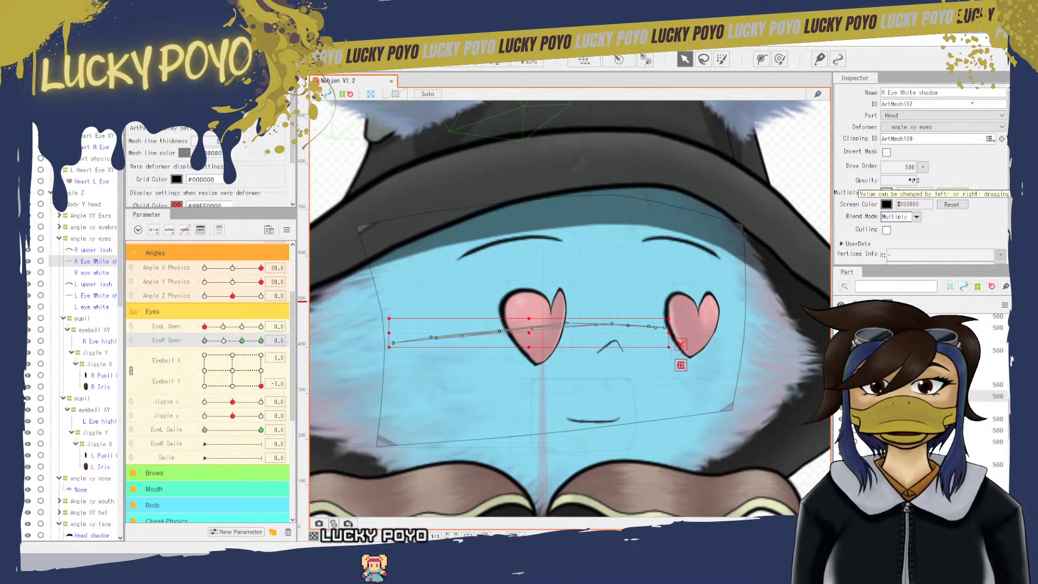
click(228, 342)
click(242, 341)
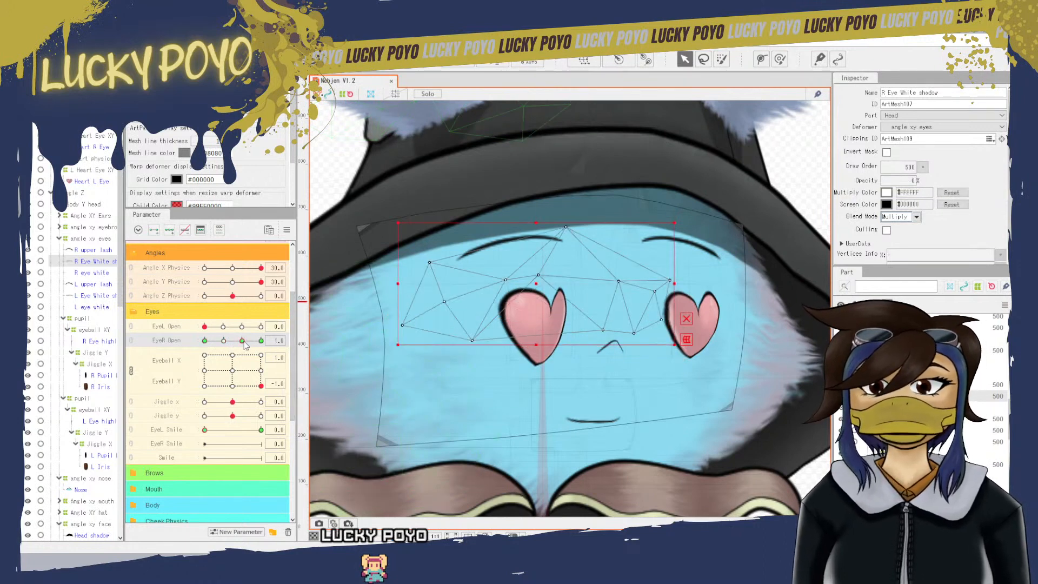
click(262, 341)
click(205, 341)
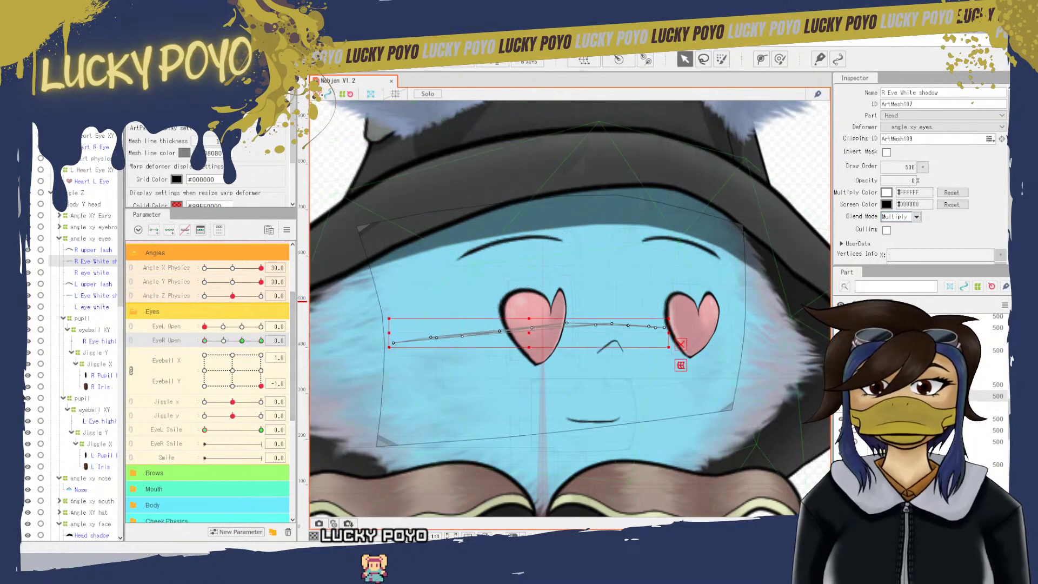
click(93, 284)
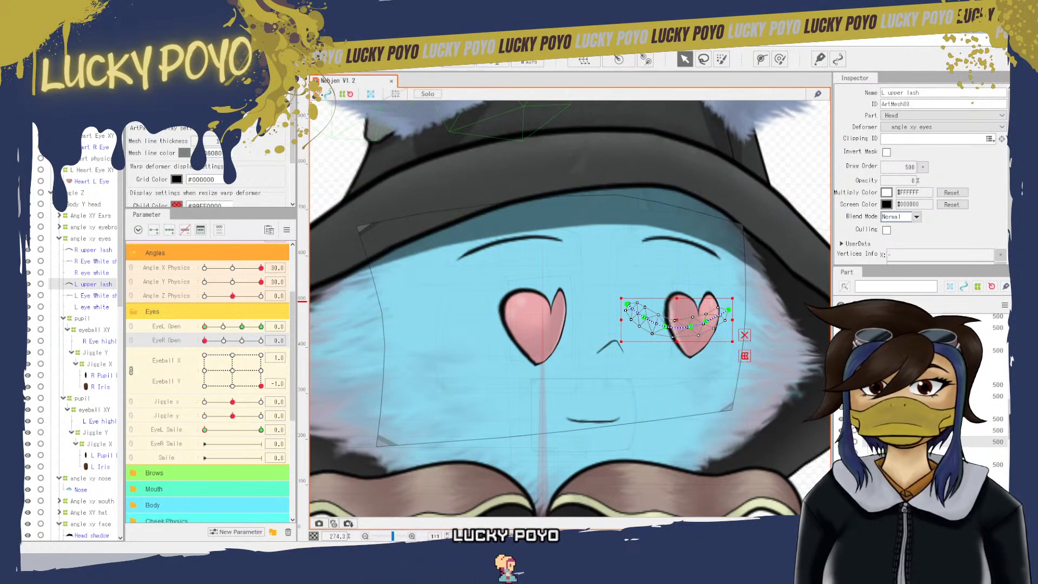
- Set the opacity of R Pupil black to 0% at EyeR Open 0.0 and check the L Pupil black art mesh
click(537, 325)
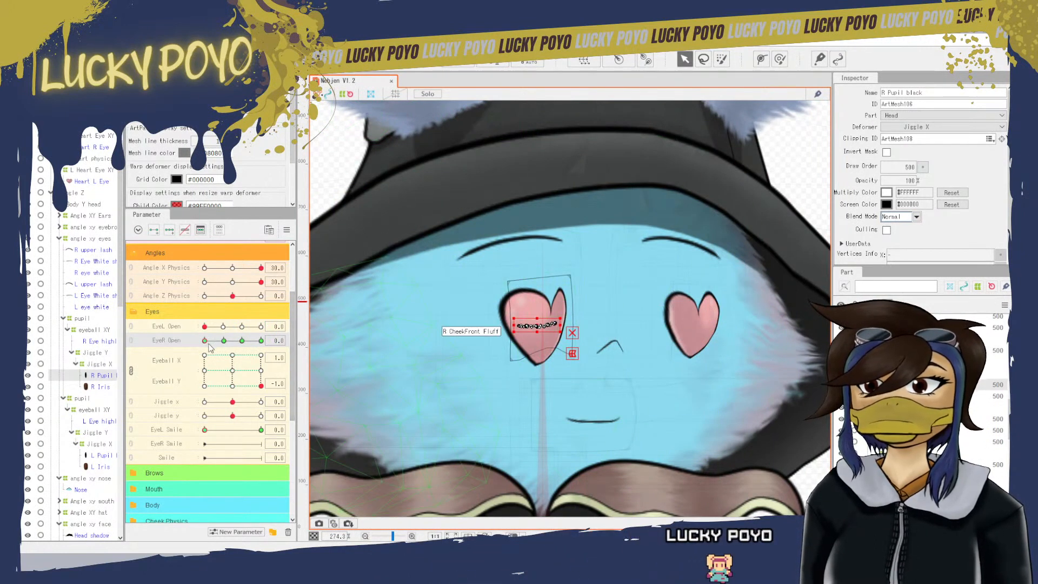
double_click(898, 182)
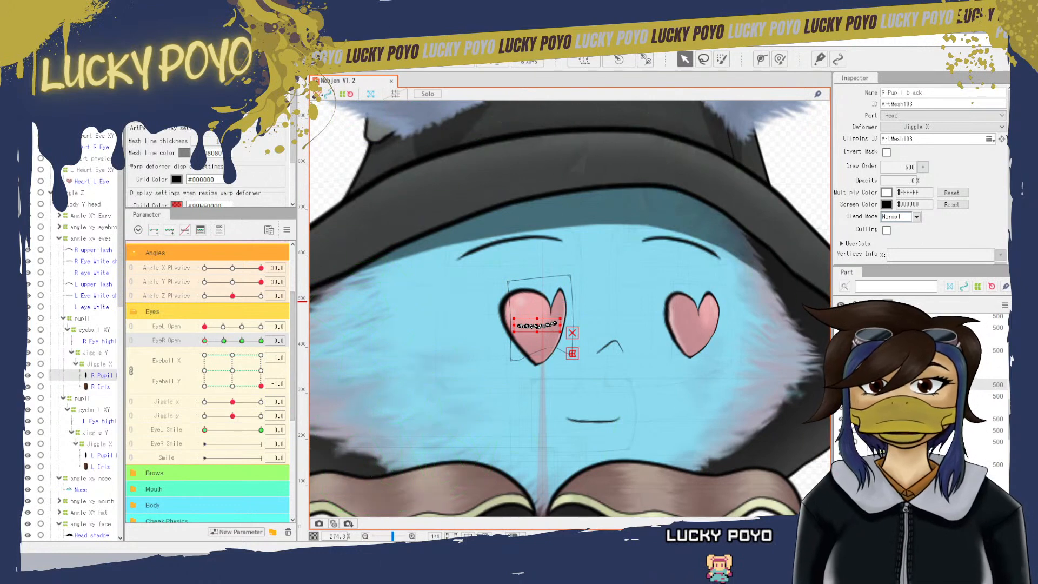
text(0)
key(Return)
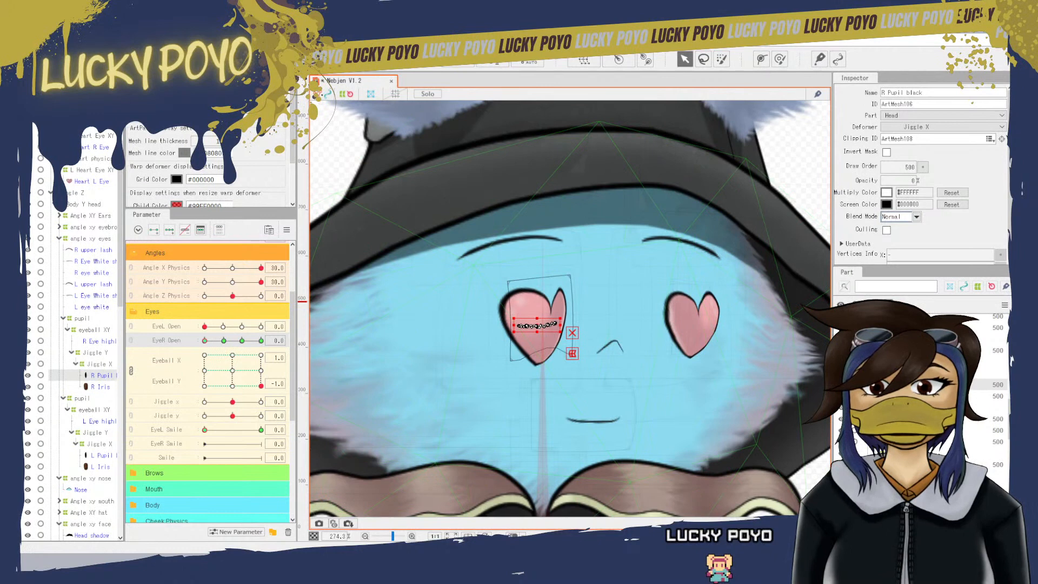
click(103, 455)
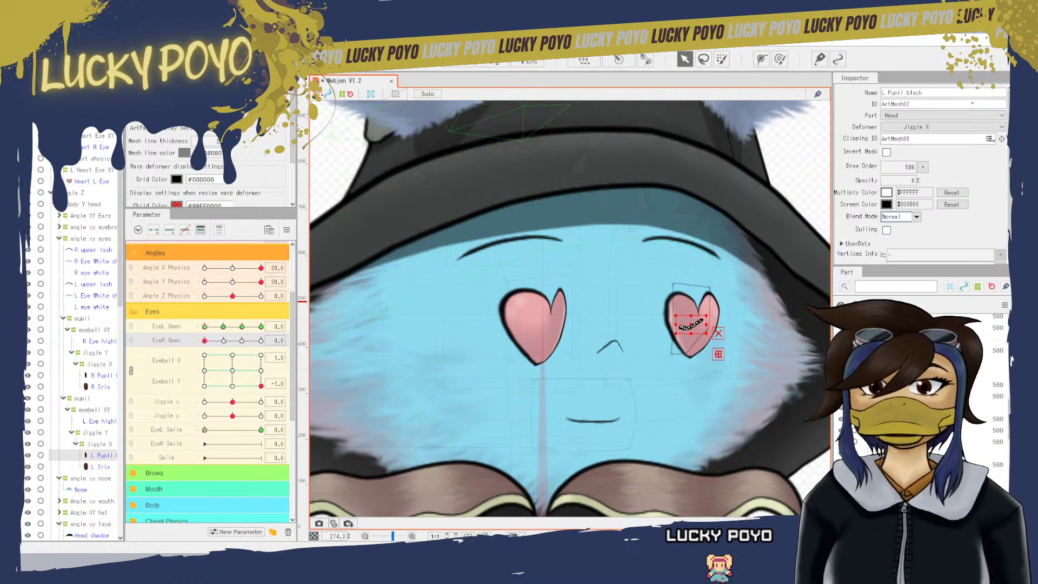
- Set the opacity of R Eye highlights to 0% at EyeR Open 0.0
click(99, 341)
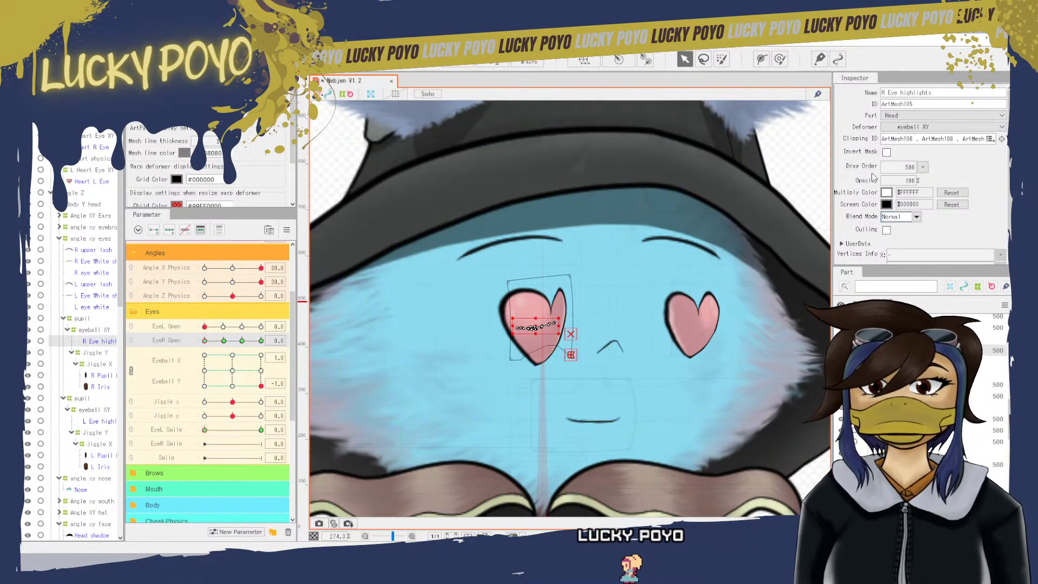
double_click(898, 181)
text(0)
key(Return)
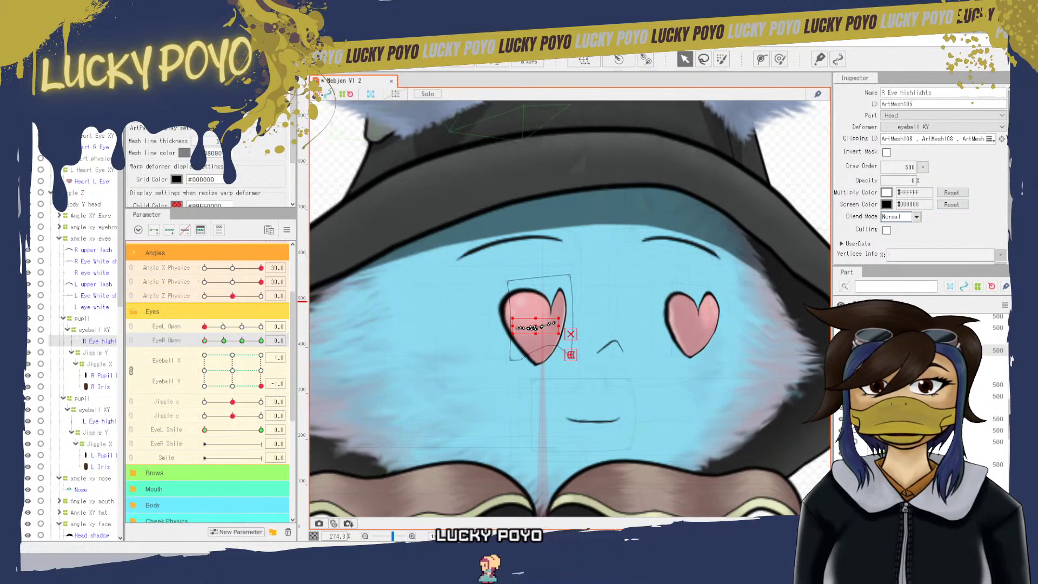
- Examine the opacity of the eye highlights, pupils, R Iris, R eye white, R Eye White shadow and L upper lash with the eyes closed
drag(535, 326, 690, 326)
click(690, 326)
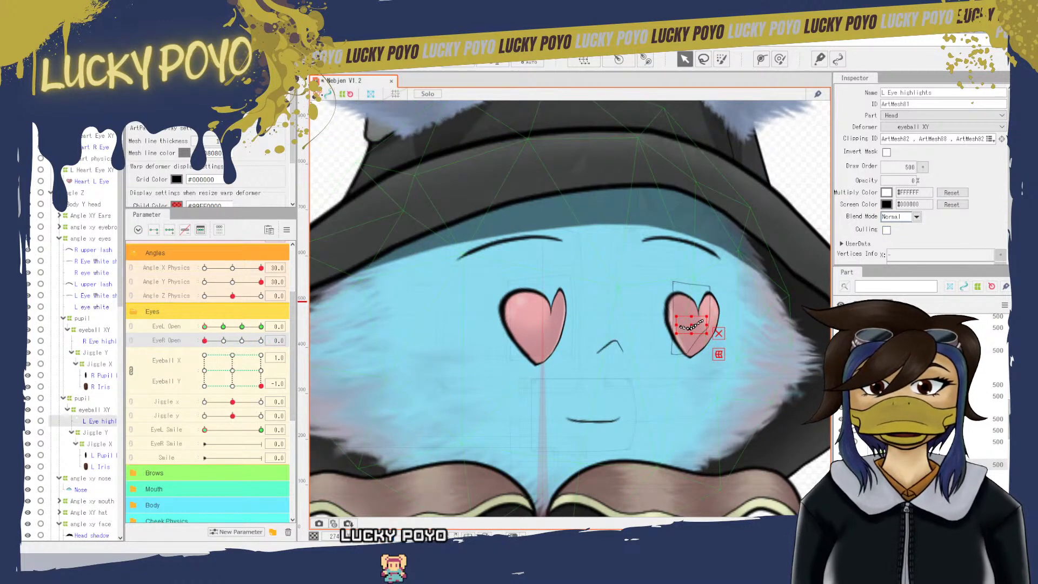
click(530, 331)
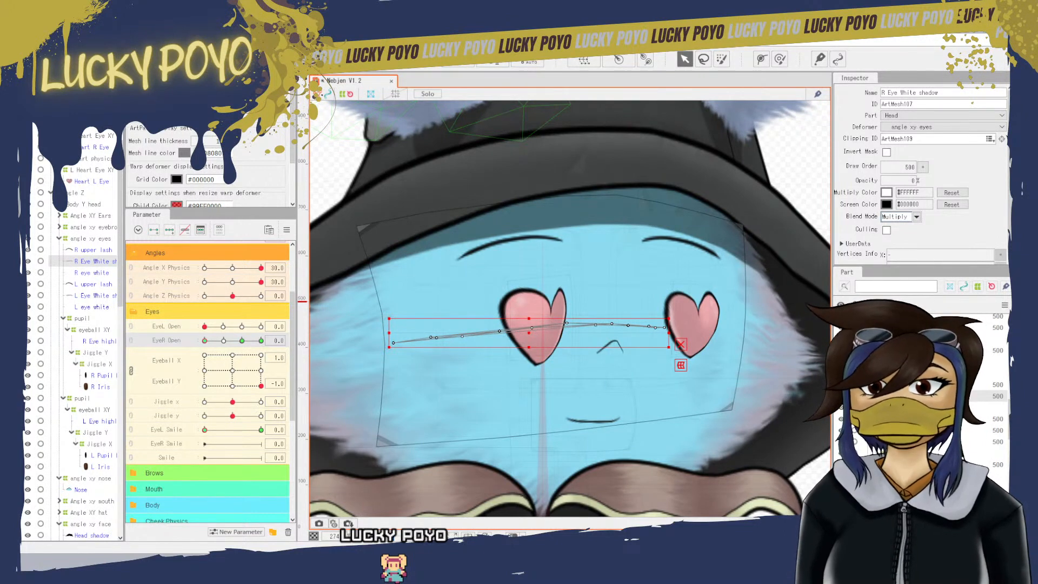
click(949, 441)
scroll(949, 440, up, 3)
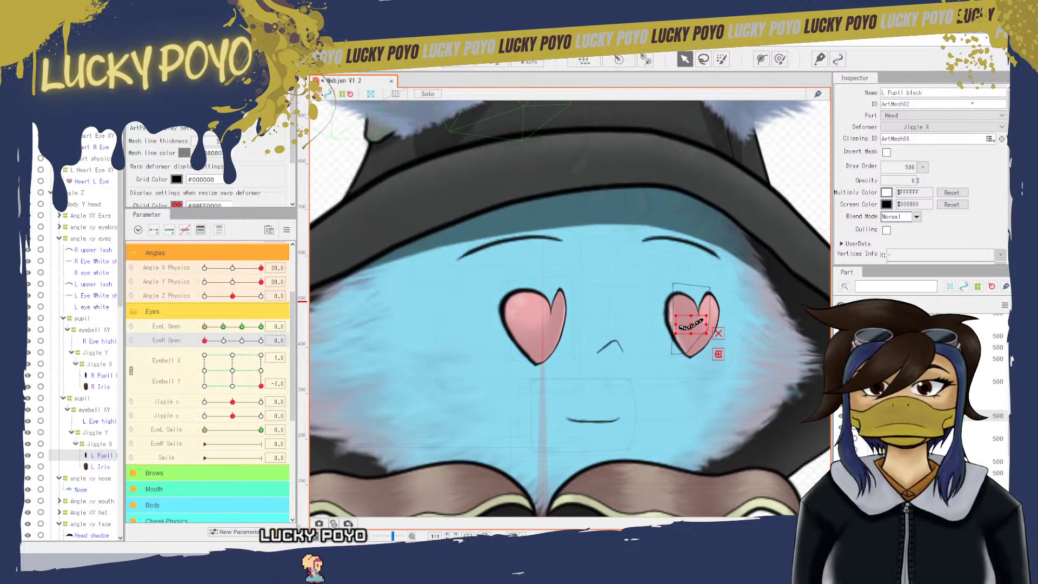
click(100, 387)
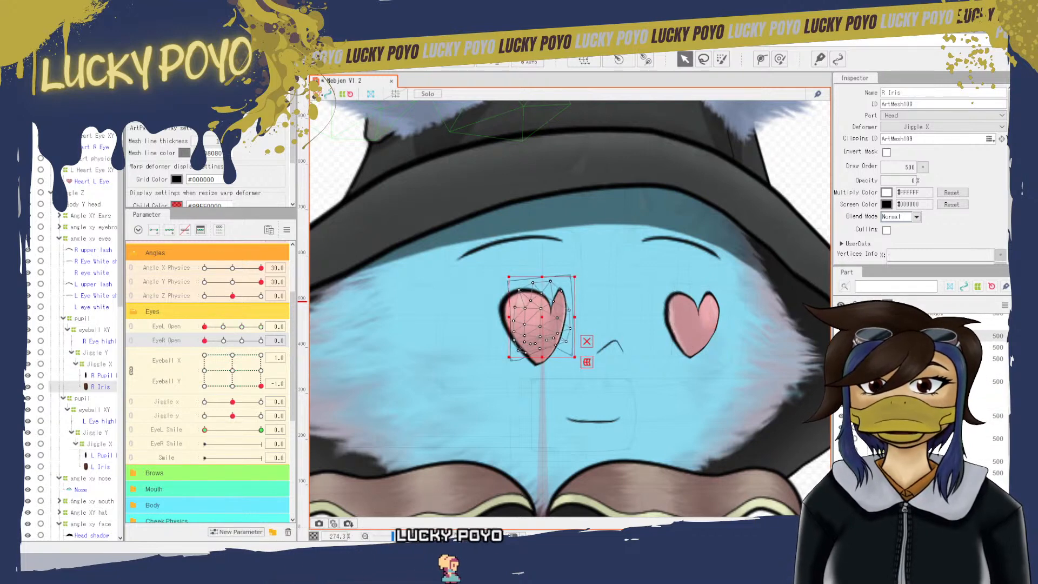
click(92, 273)
click(93, 285)
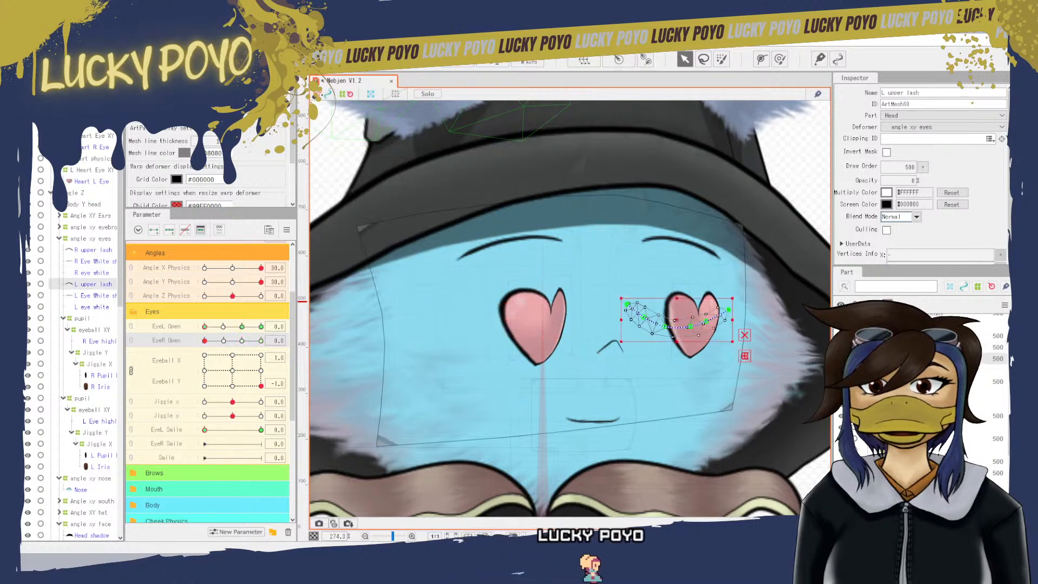
click(102, 455)
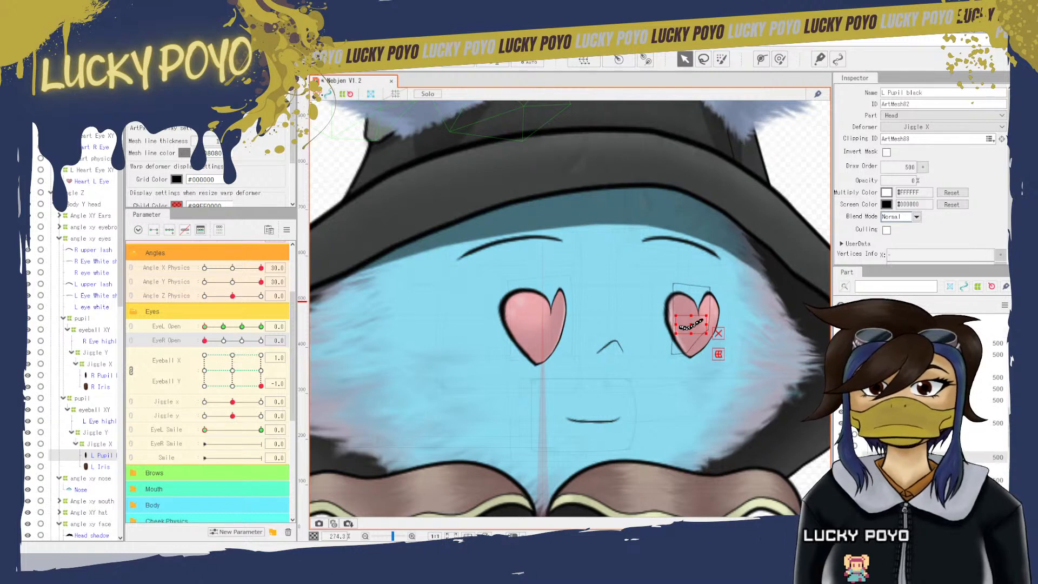
click(101, 375)
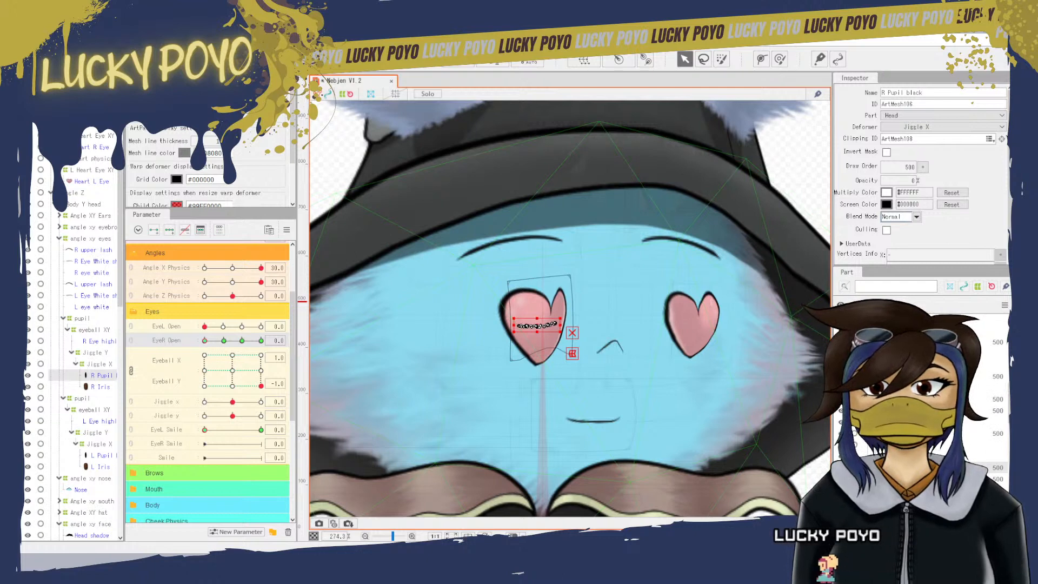
click(99, 341)
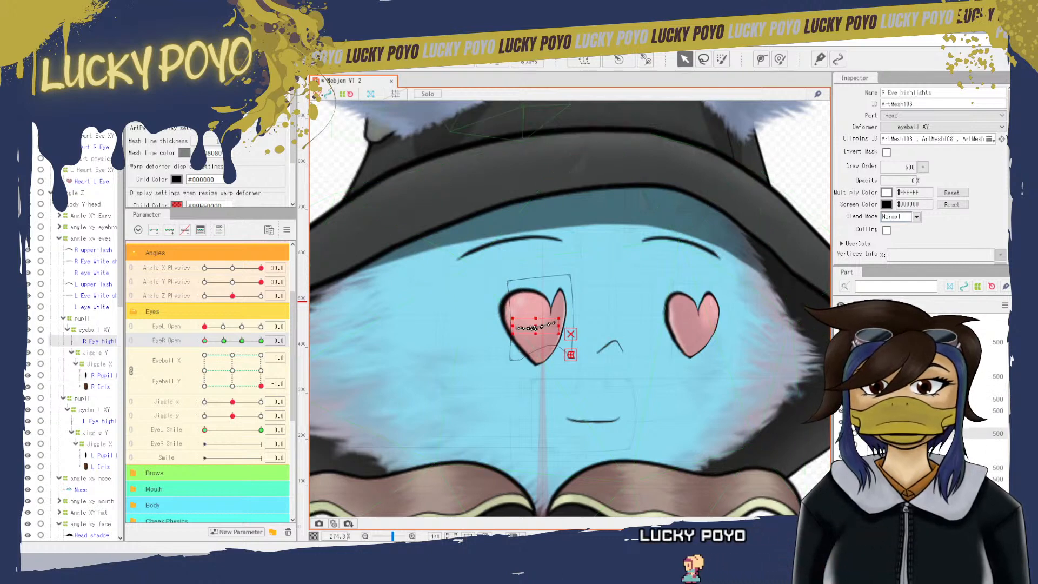
- Set the opacity of R Eye highlights and L Eye highlights to 0% at EyeR Open and EyeL Open 0.5, and save the model
click(224, 341)
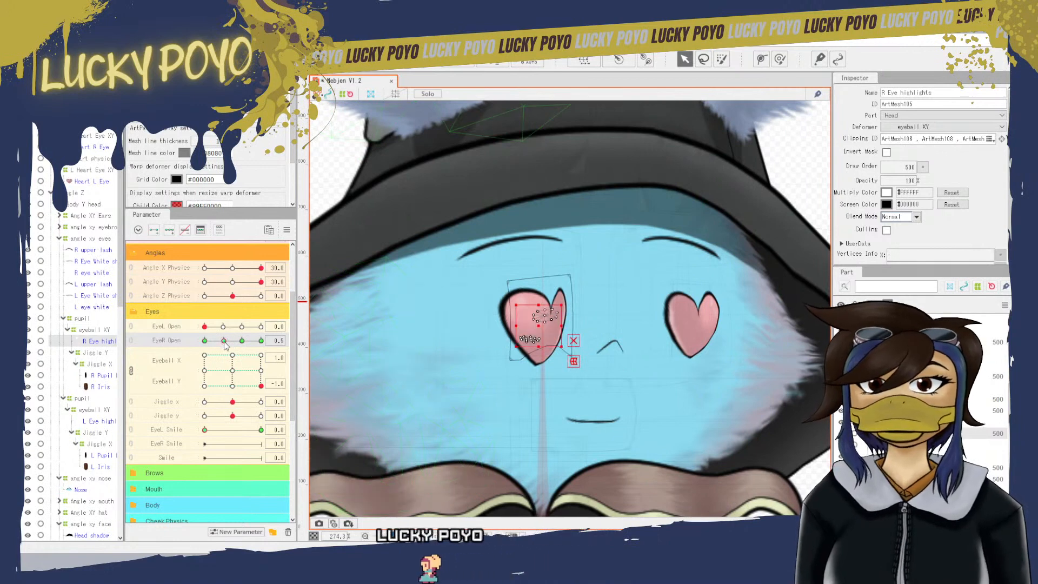
click(223, 327)
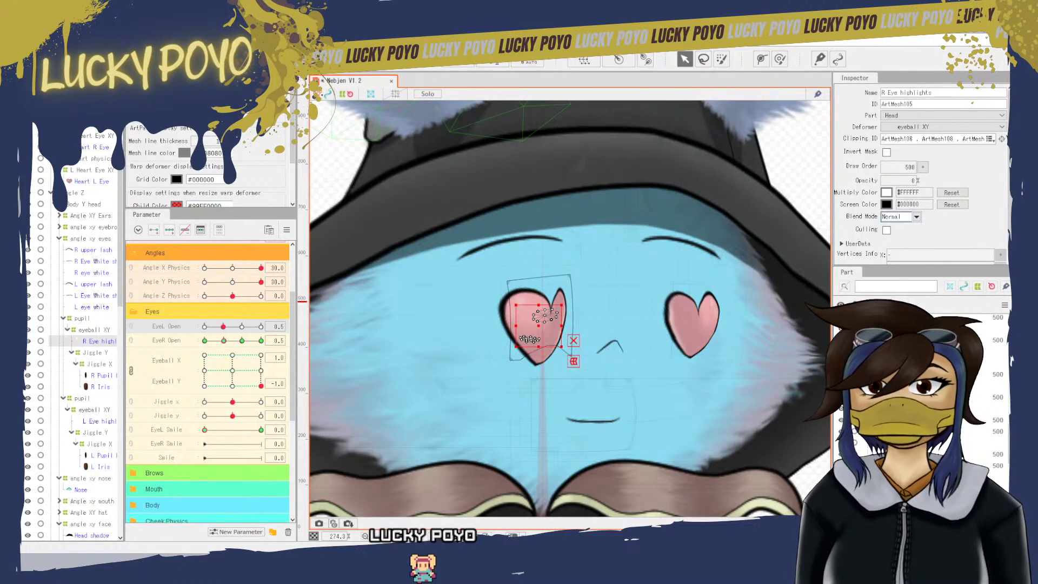
click(904, 340)
drag(900, 180, 841, 181)
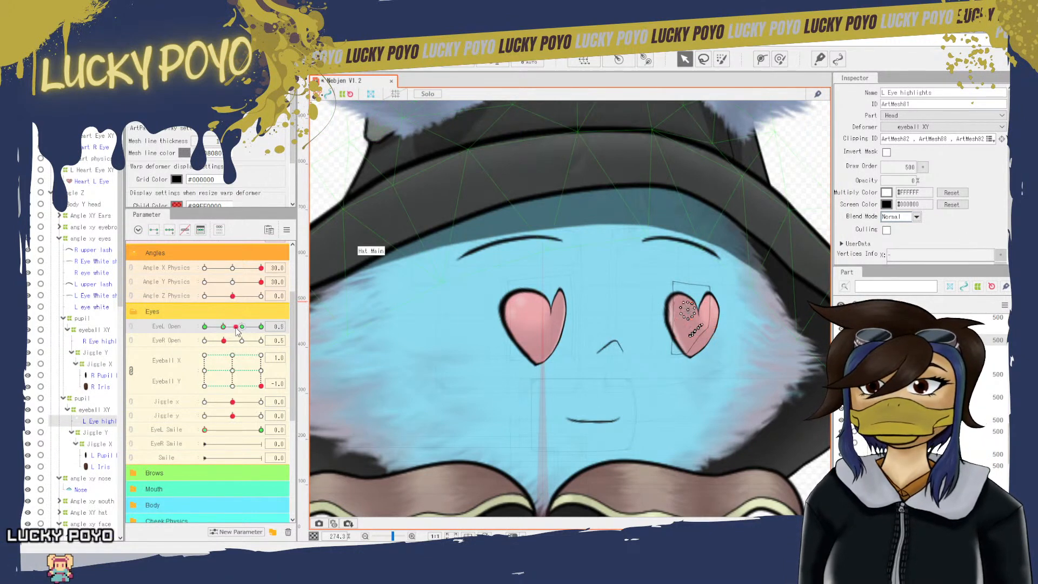
drag(237, 331, 272, 336)
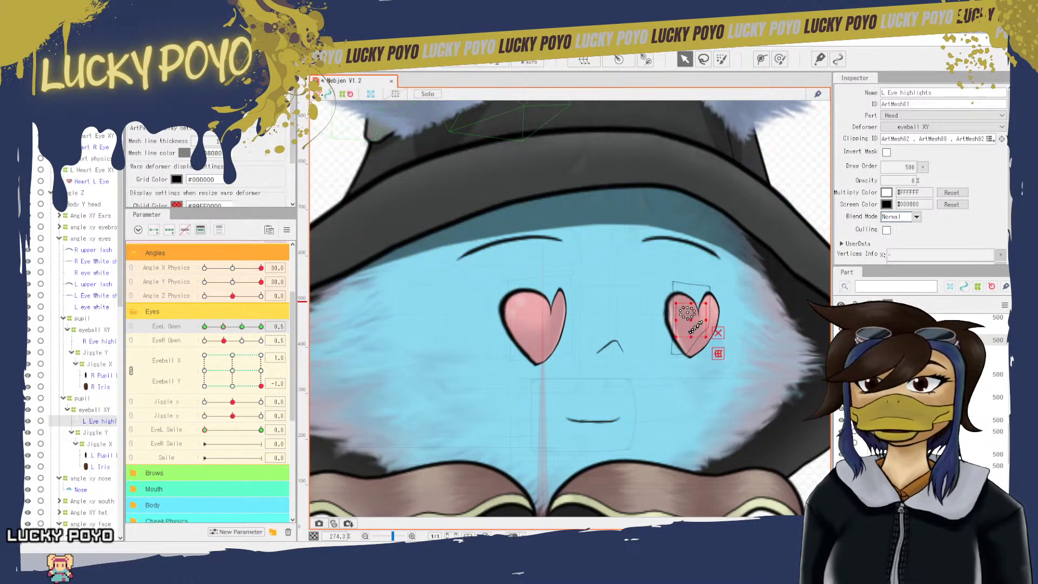
click(37, 41)
click(76, 138)
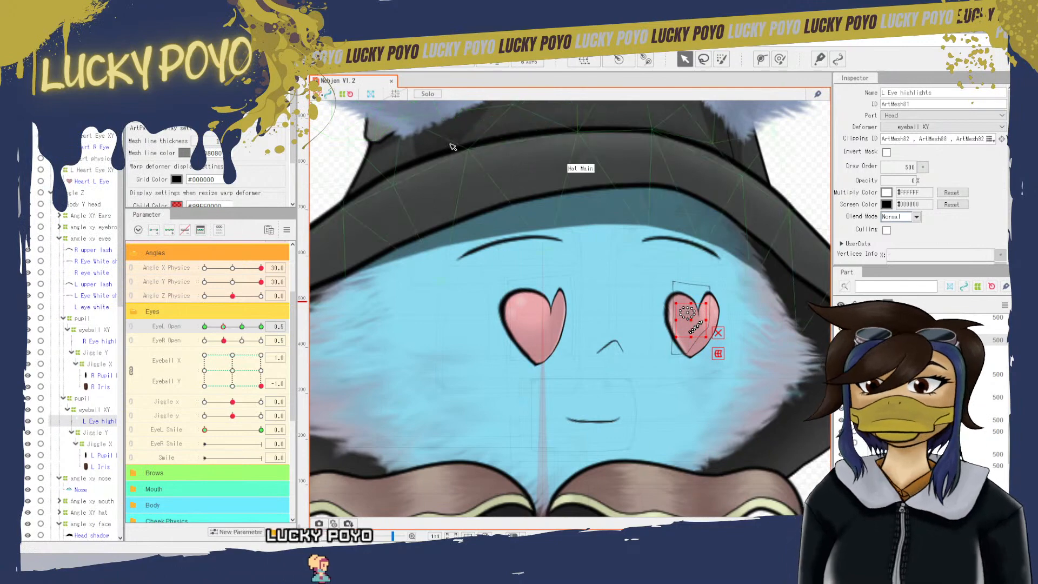
- In the Physics/Scene Blending Settings, turn on Heart Eyes and preview the hearts while the model's head follows the pointer
click(85, 41)
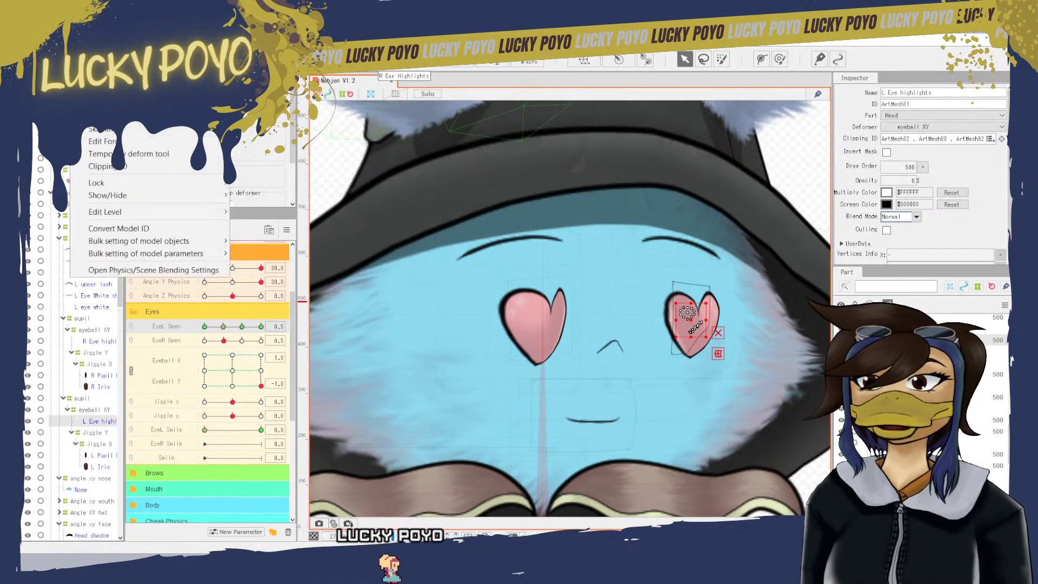
click(156, 270)
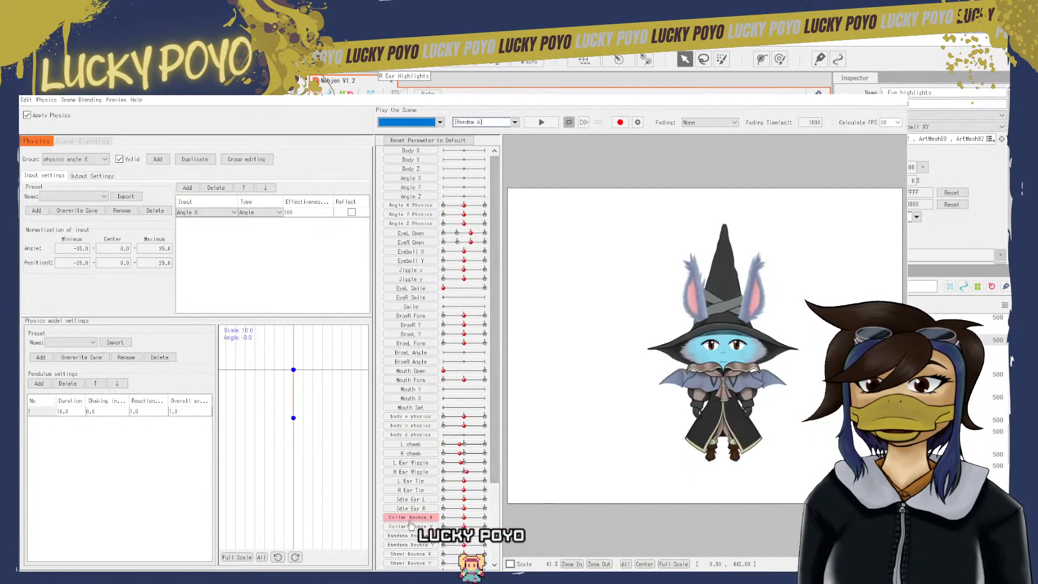
scroll(410, 523, down, 4)
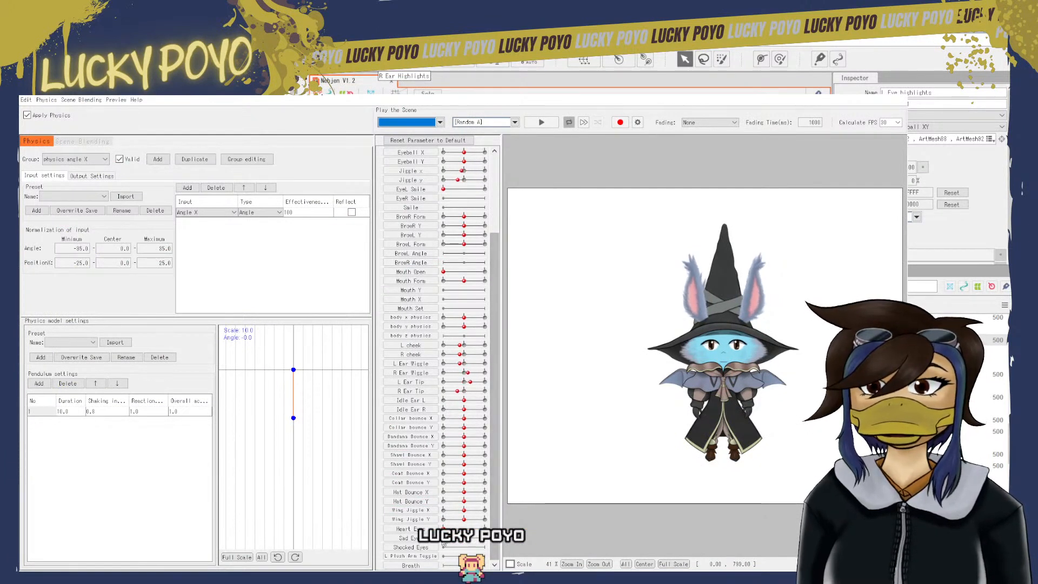
drag(654, 340, 836, 545)
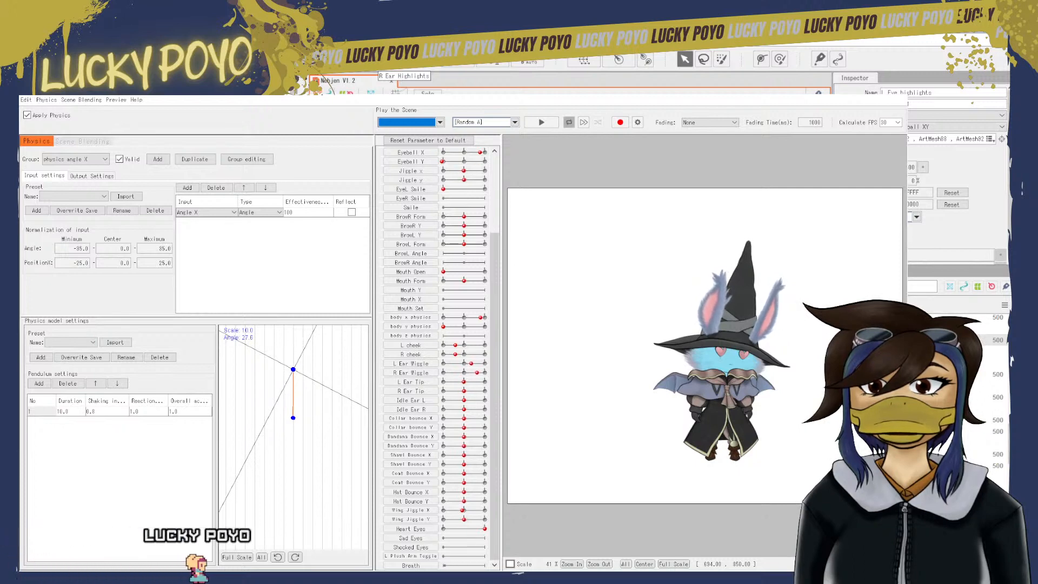
drag(837, 545, 954, 541)
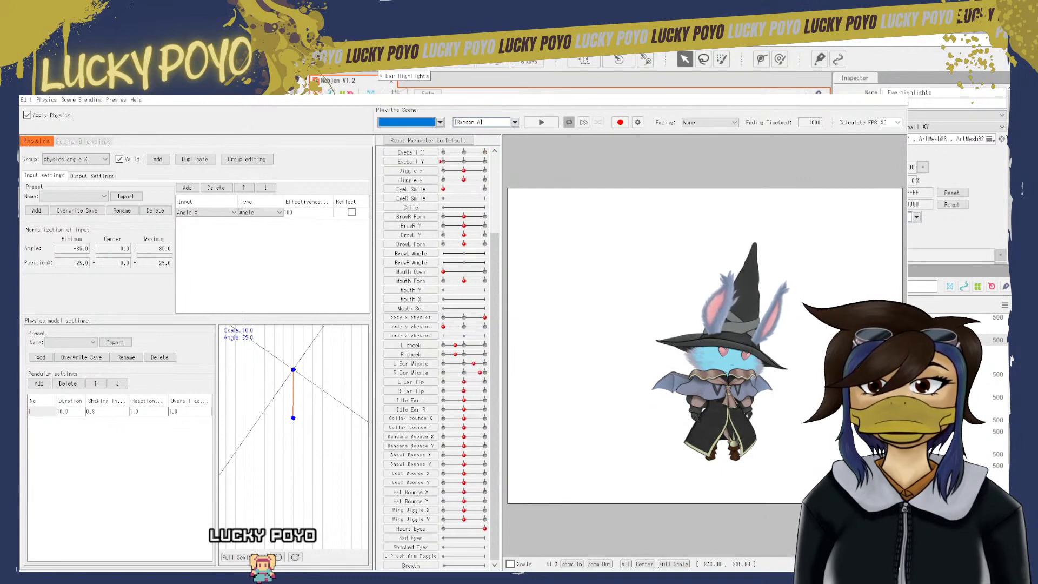
drag(954, 540, 954, 550)
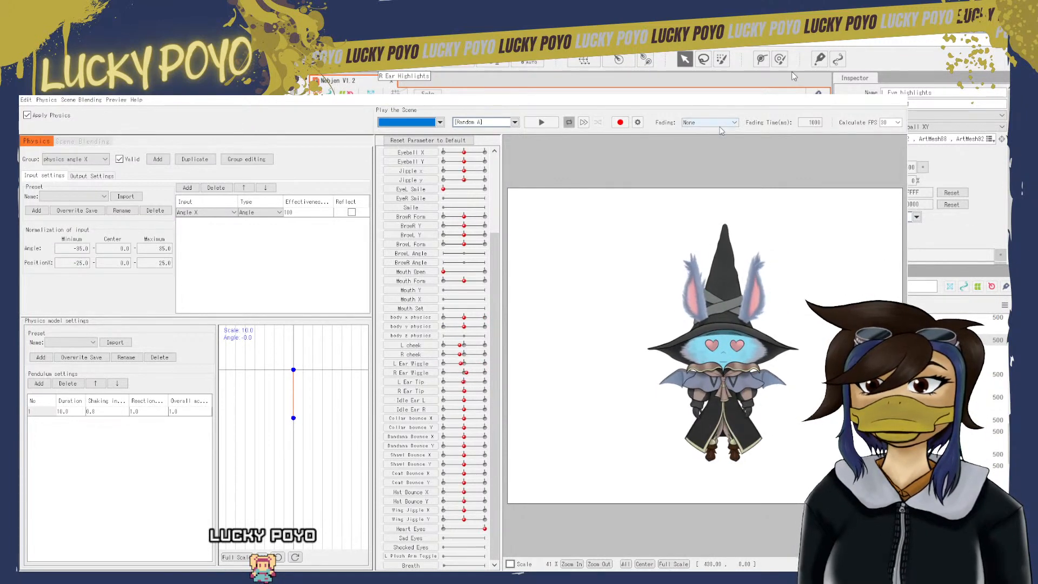
- Close the physics preview and save the model file
click(900, 94)
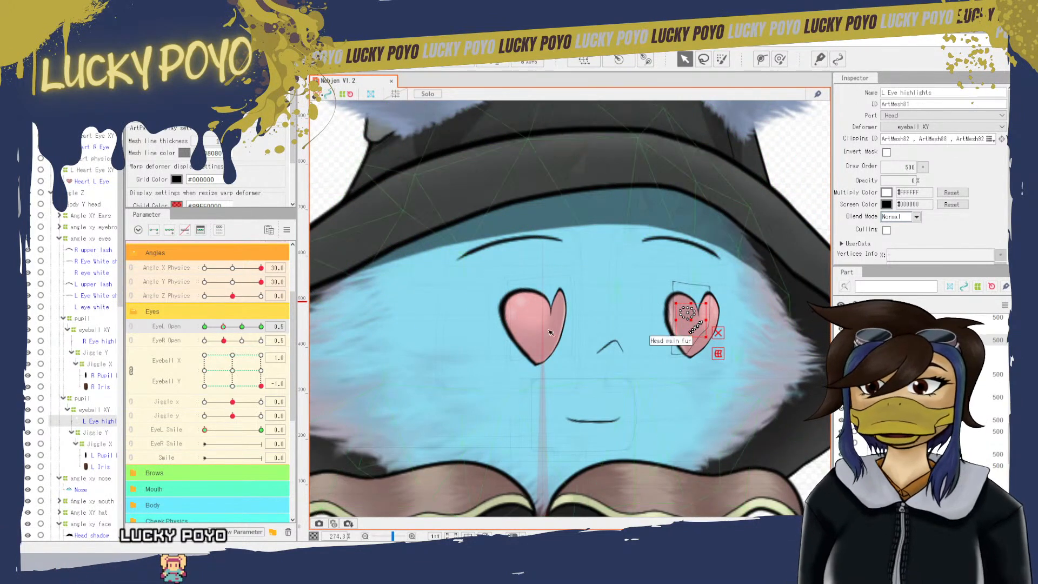
click(35, 41)
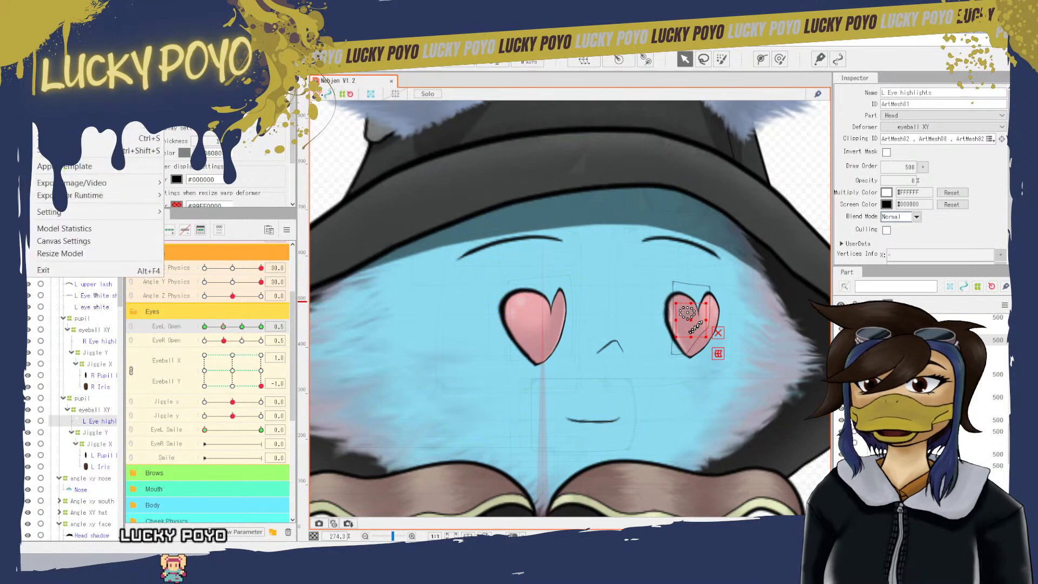
click(94, 150)
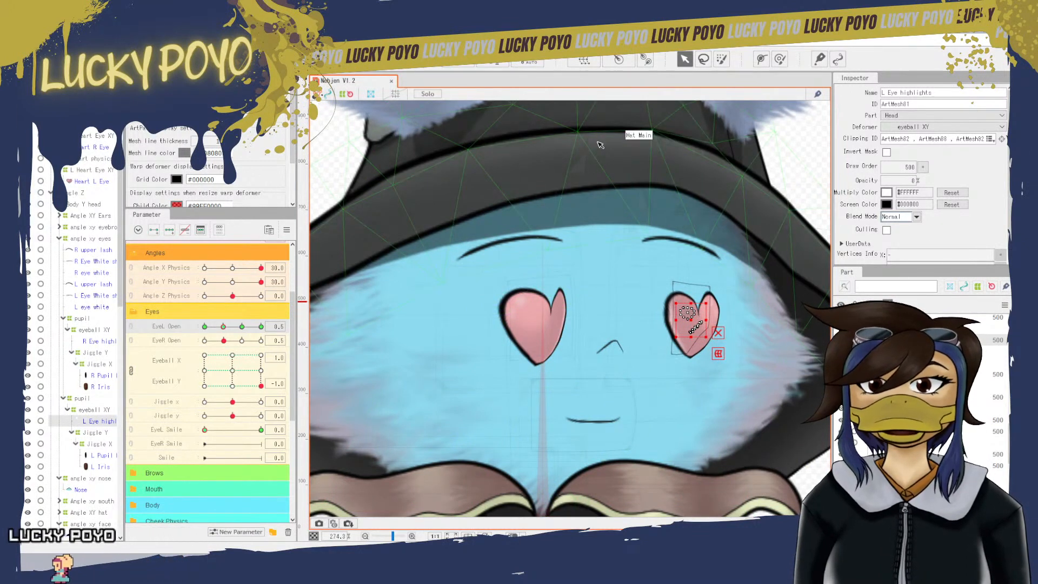
- Set L Pupil black's opacity to 0% at EyeL Open 0.5, set Angle Y Physics to -30.0, and check L Eye highlights and L eye white
click(695, 325)
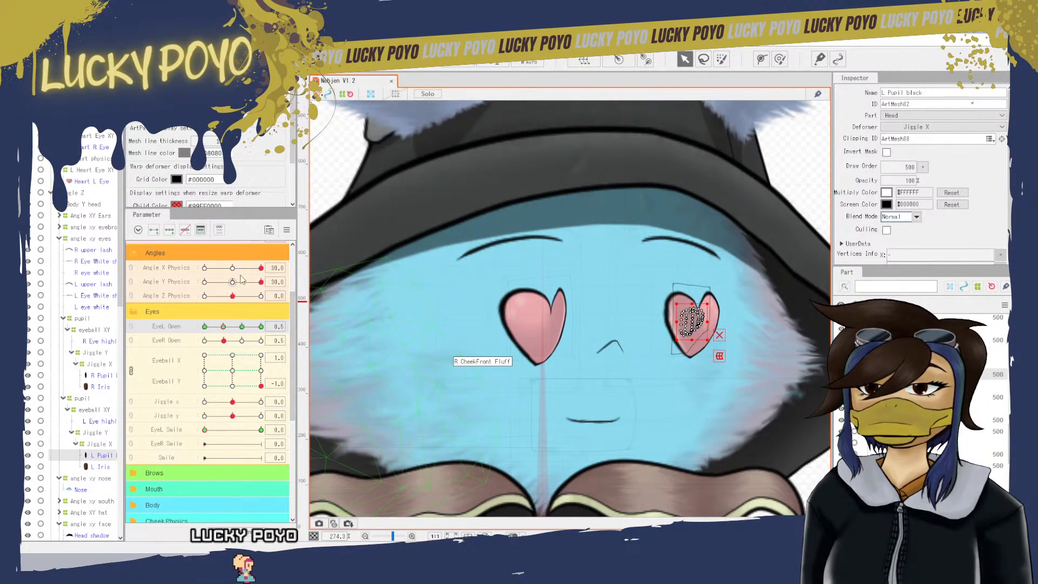
drag(242, 282, 205, 281)
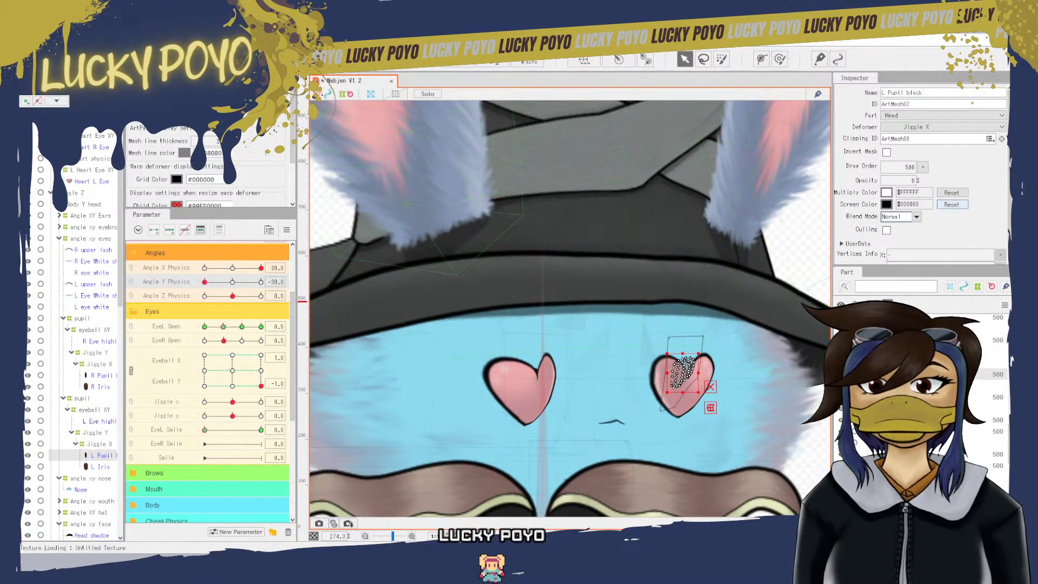
click(682, 372)
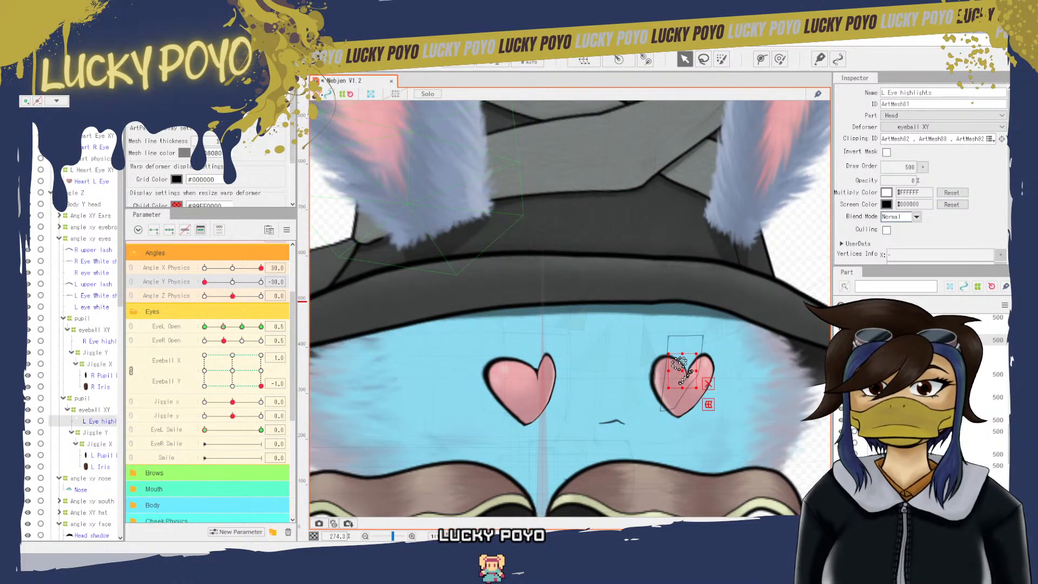
click(691, 373)
click(897, 431)
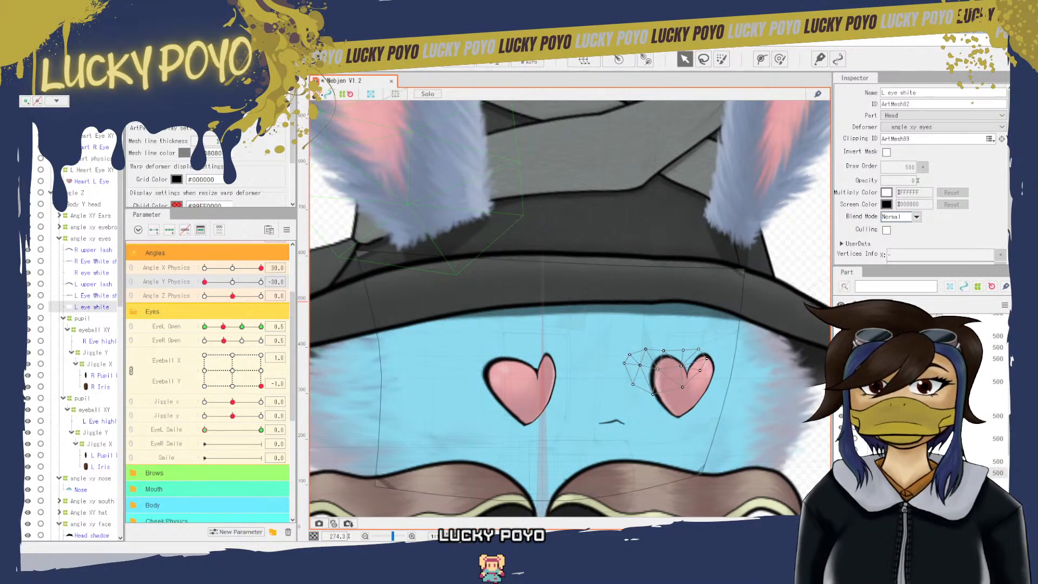
- Set the opacity of R Pupil black to 0% at EyeR Open 0.5
click(533, 374)
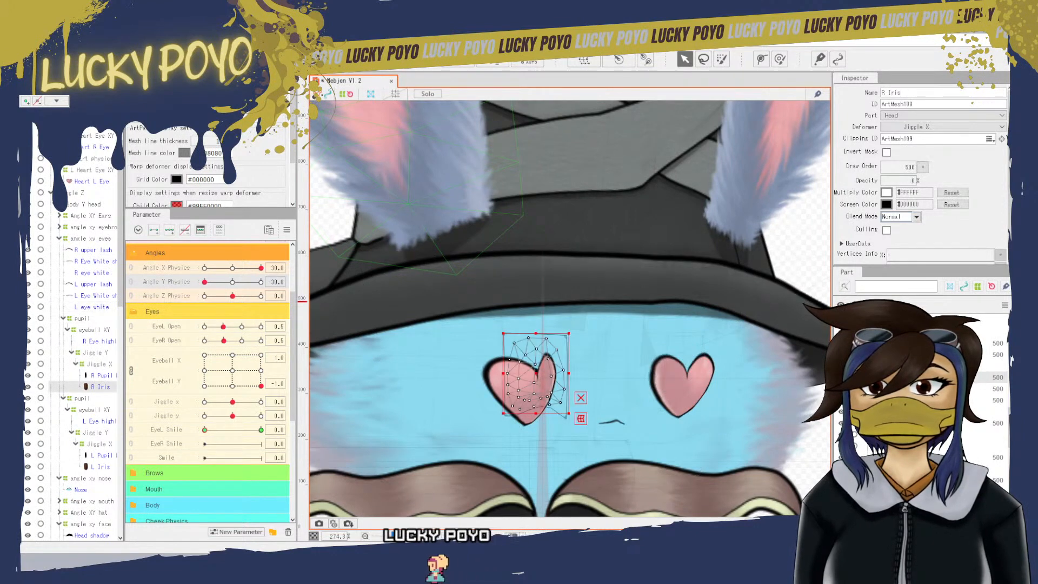
click(532, 374)
click(532, 374)
click(533, 374)
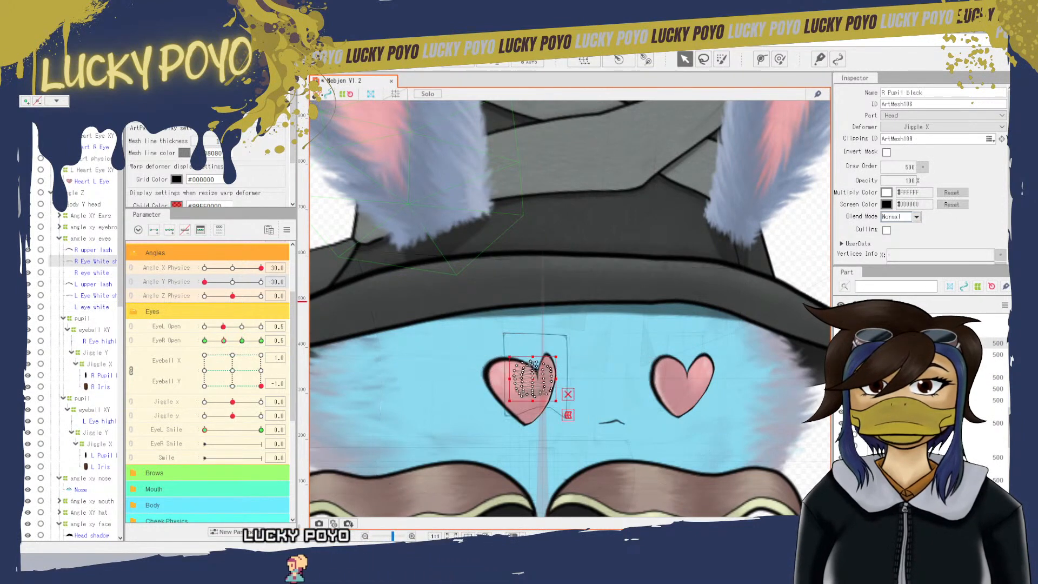
click(908, 181)
text(0)
key(Return)
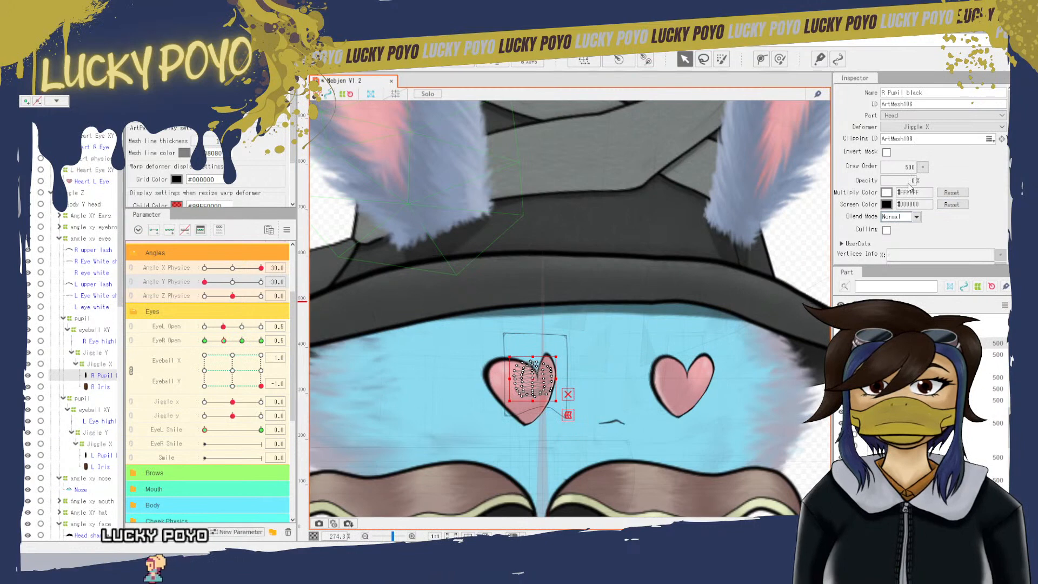
- Set EyeL Open and EyeR Open to 0.0 and check the opacity of the eye whites, shadow, L Eye highlights and L Pupil black
drag(223, 327, 209, 331)
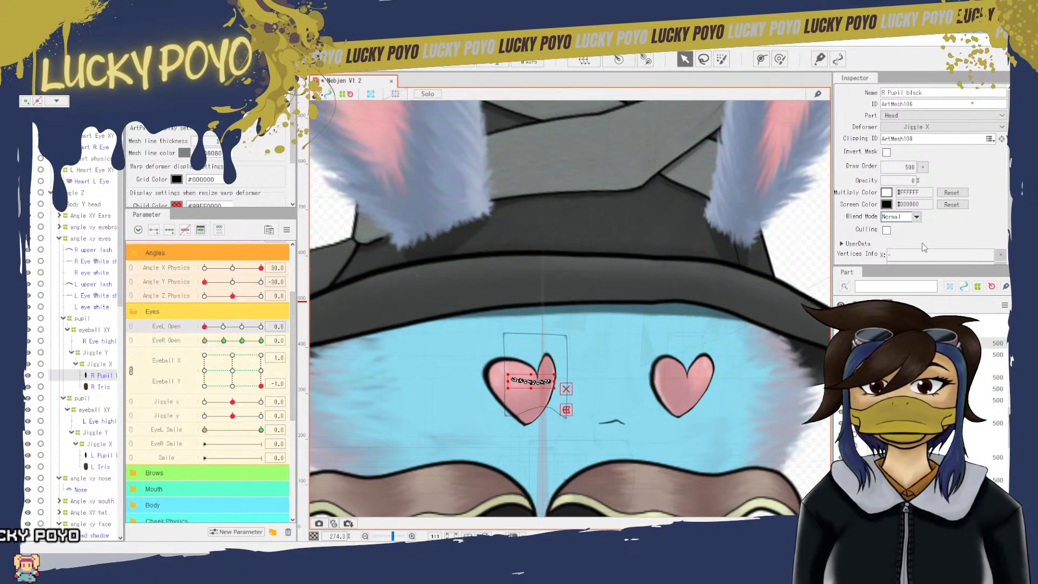
click(95, 261)
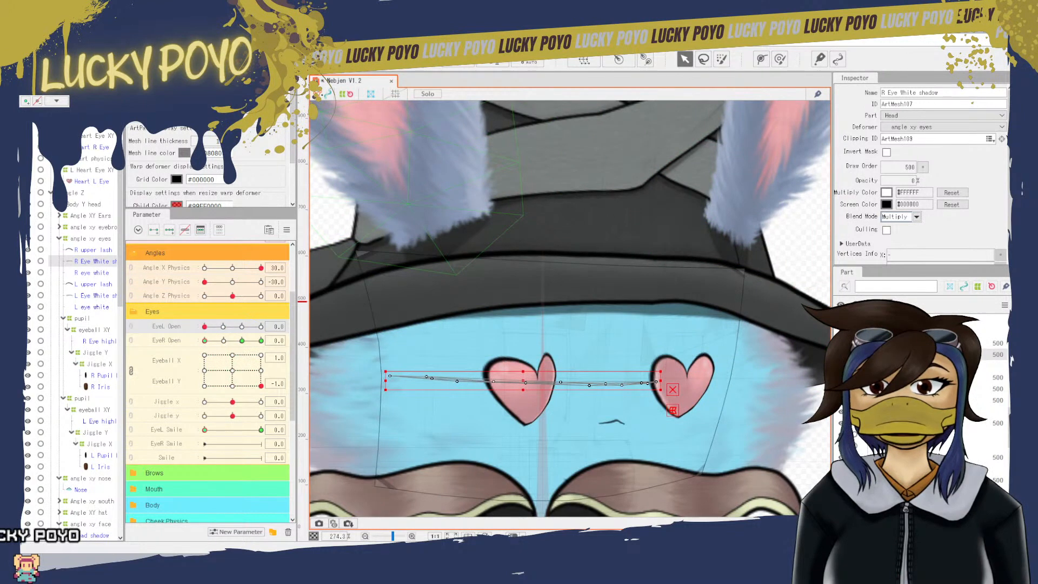
click(101, 387)
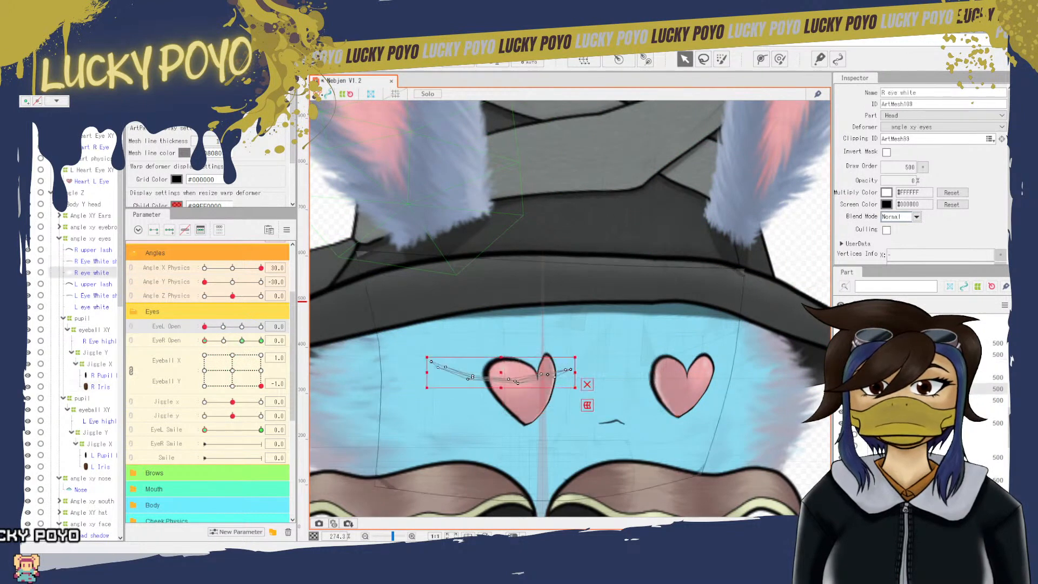
click(93, 284)
click(99, 421)
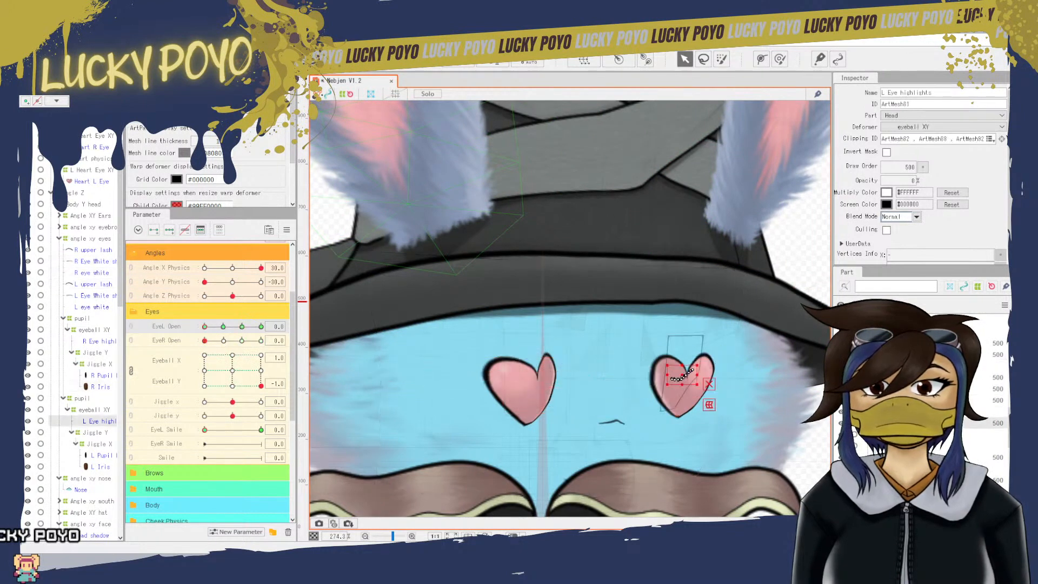
click(102, 455)
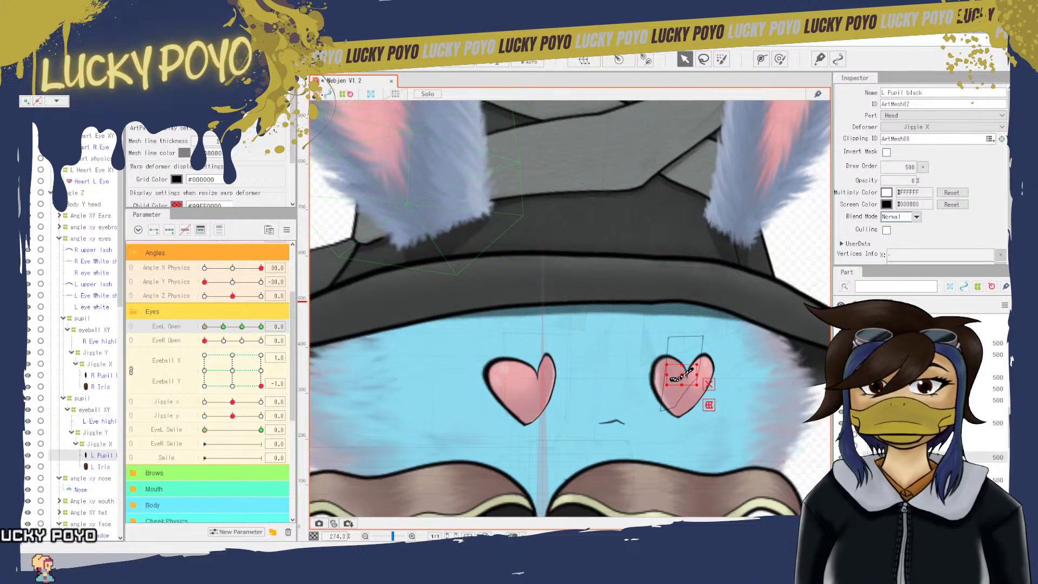
- Inspect the clipping settings of the L Eye White shadow, L Iris and L eye white meshes
click(95, 296)
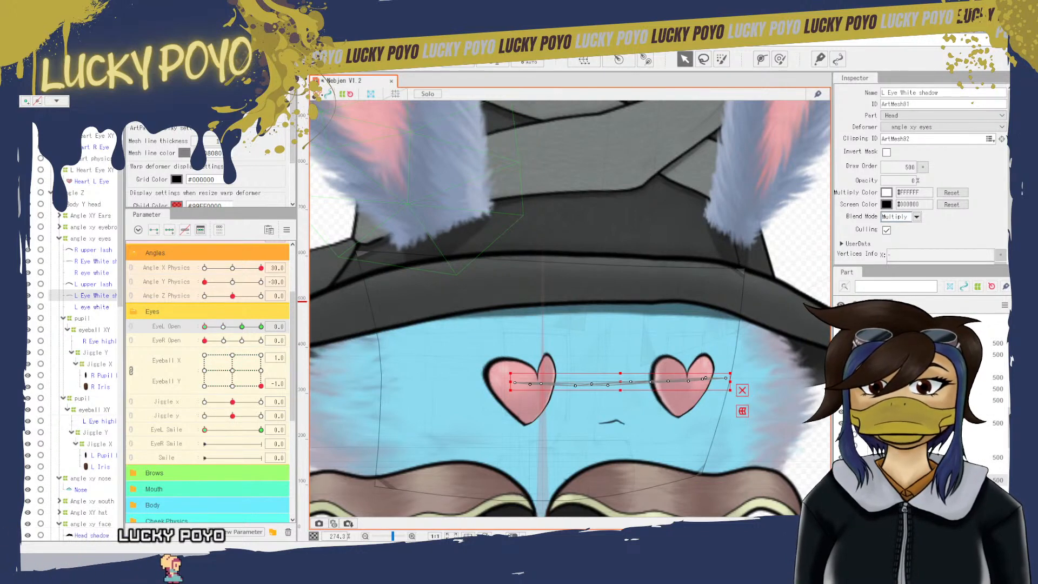
click(100, 467)
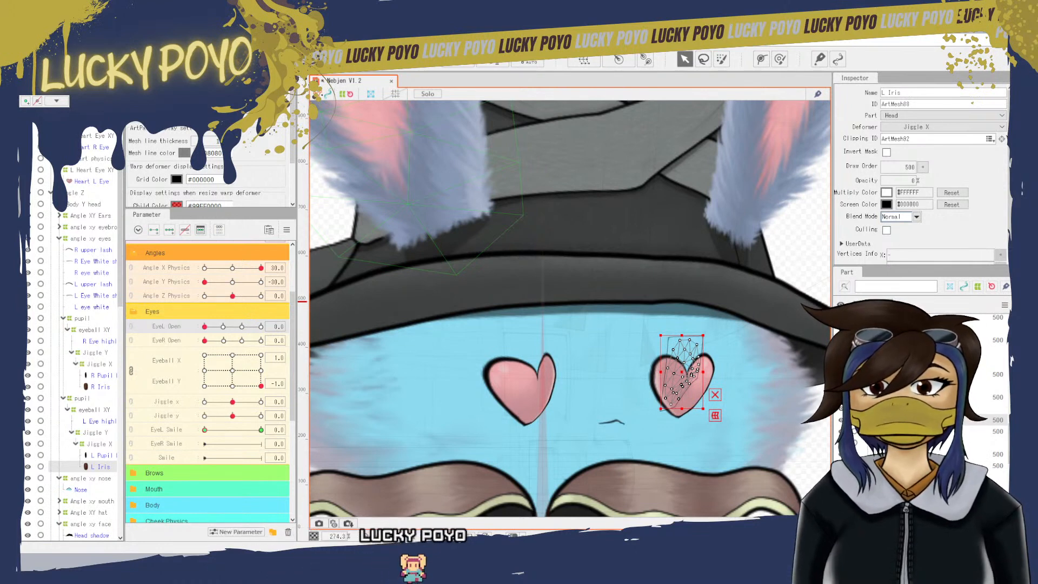
click(92, 307)
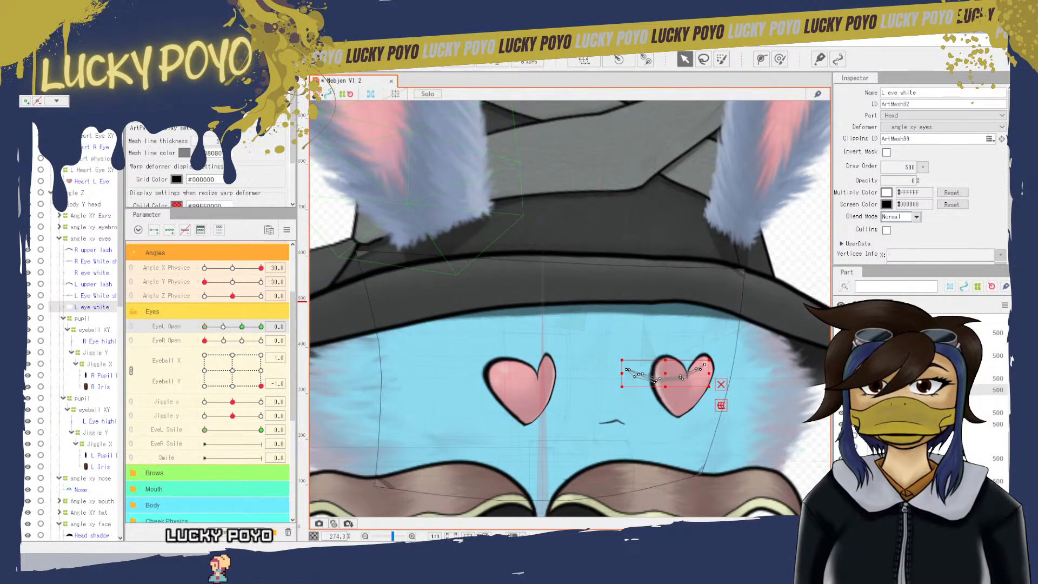
click(103, 466)
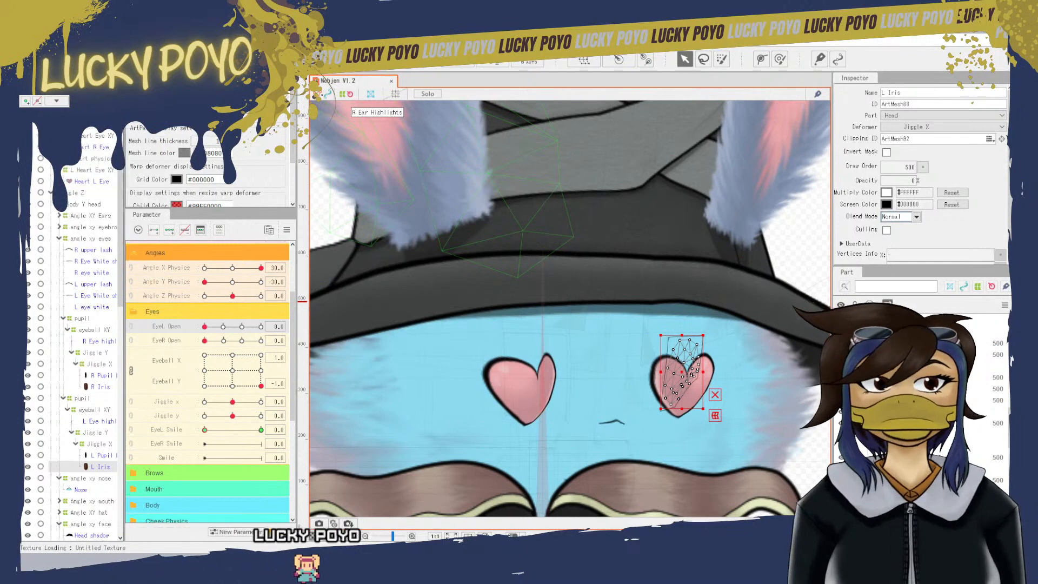
- Open the Physics/Scene Blending Settings for the model and leave no object selected on the canvas
click(286, 230)
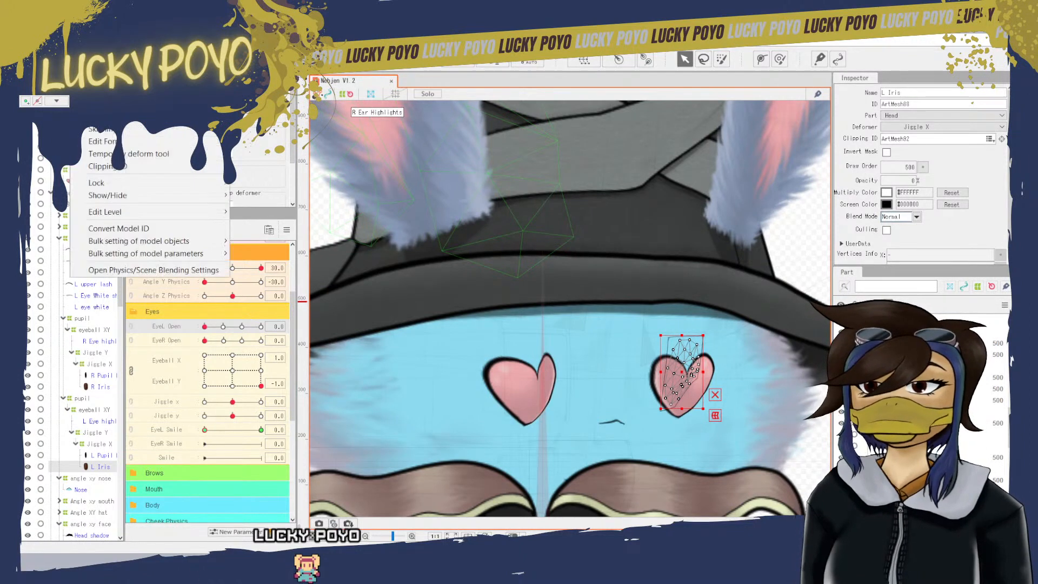
click(151, 269)
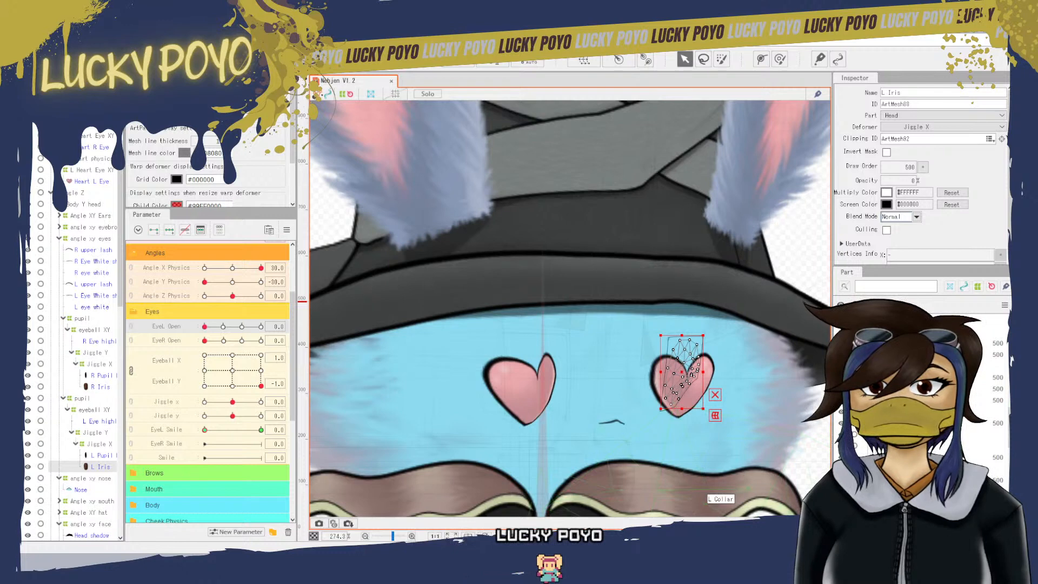
click(718, 495)
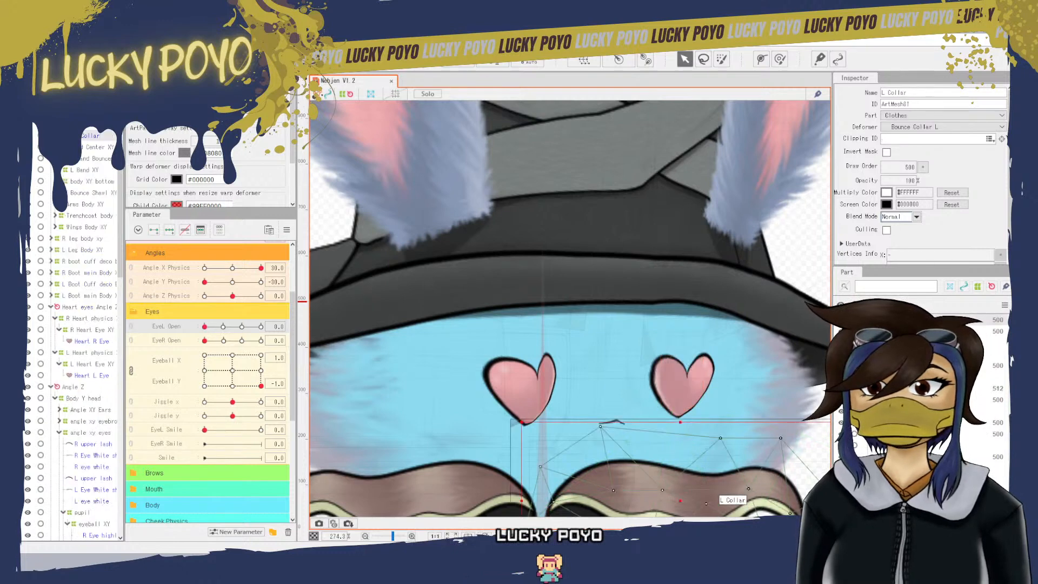
click(810, 206)
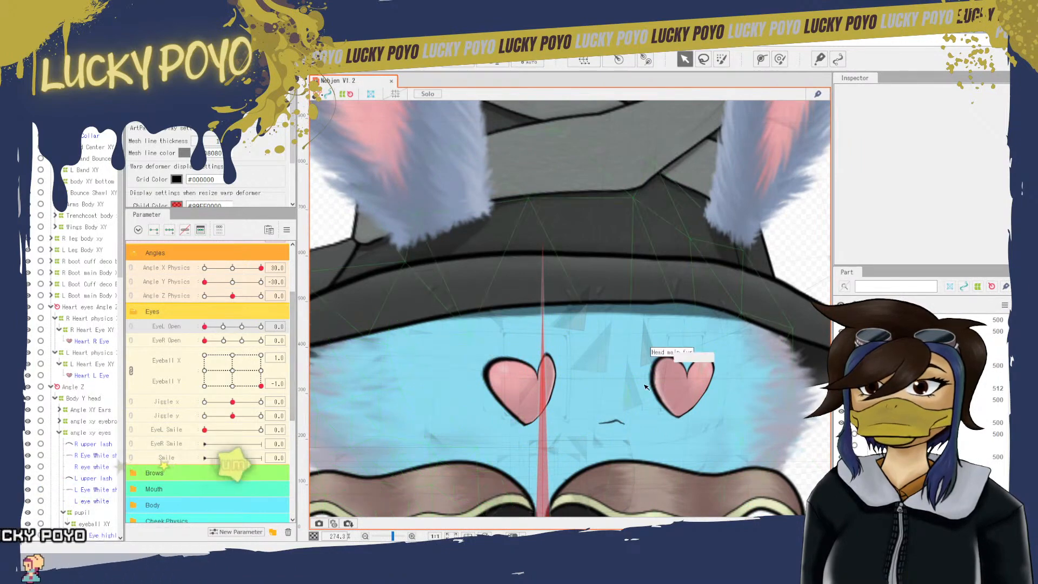
- Pose the eyes with both Eyeball X and Eyeball Y at -1.0
scroll(645, 387, down, 3)
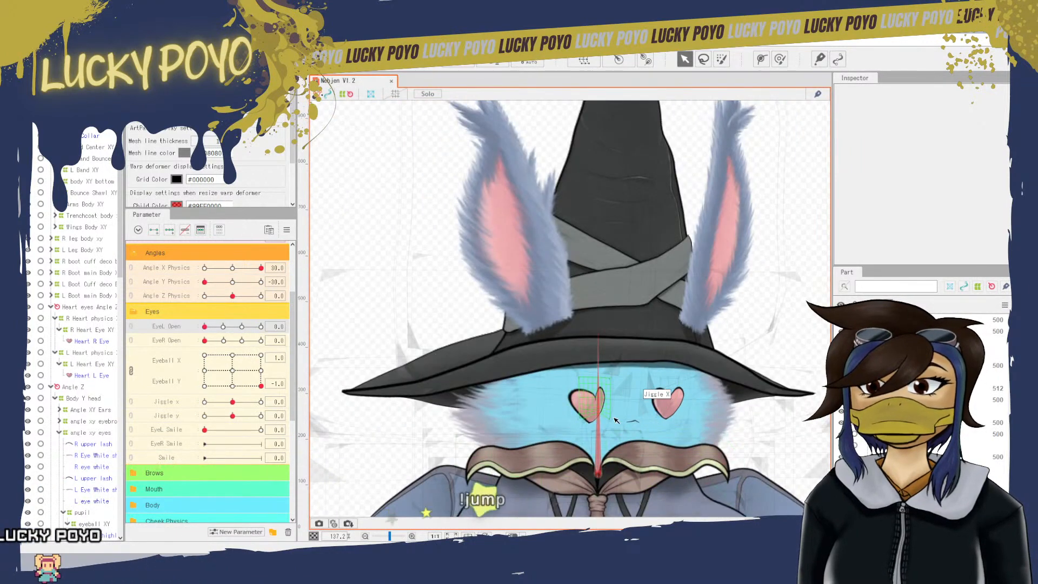
click(236, 382)
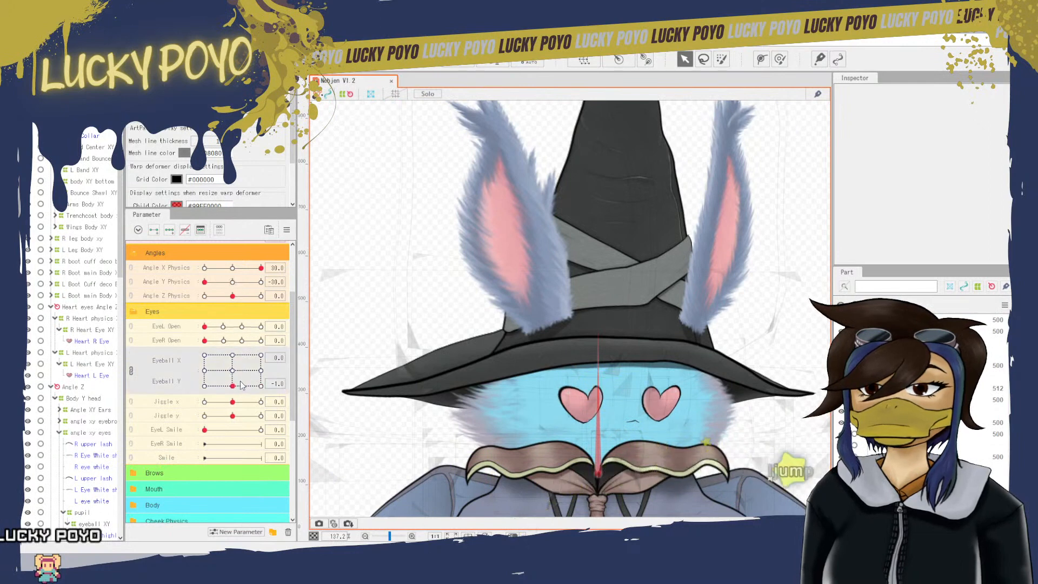
click(205, 386)
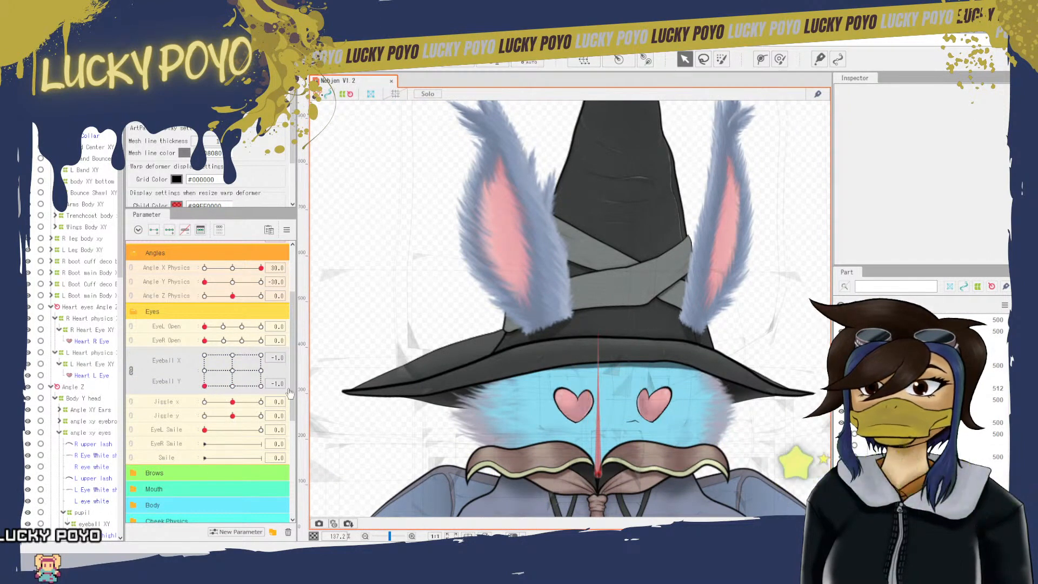
- Reshape the R Heart Eye XY warp deformer, pulling its outer edge and corners inward and its top middle point down
scroll(609, 405, up, 2)
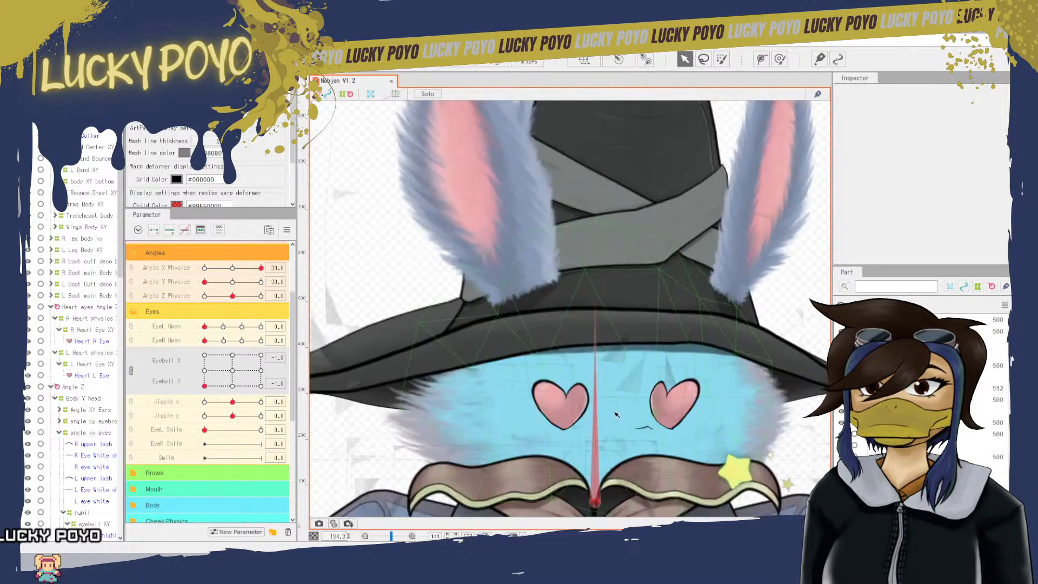
click(550, 426)
click(545, 415)
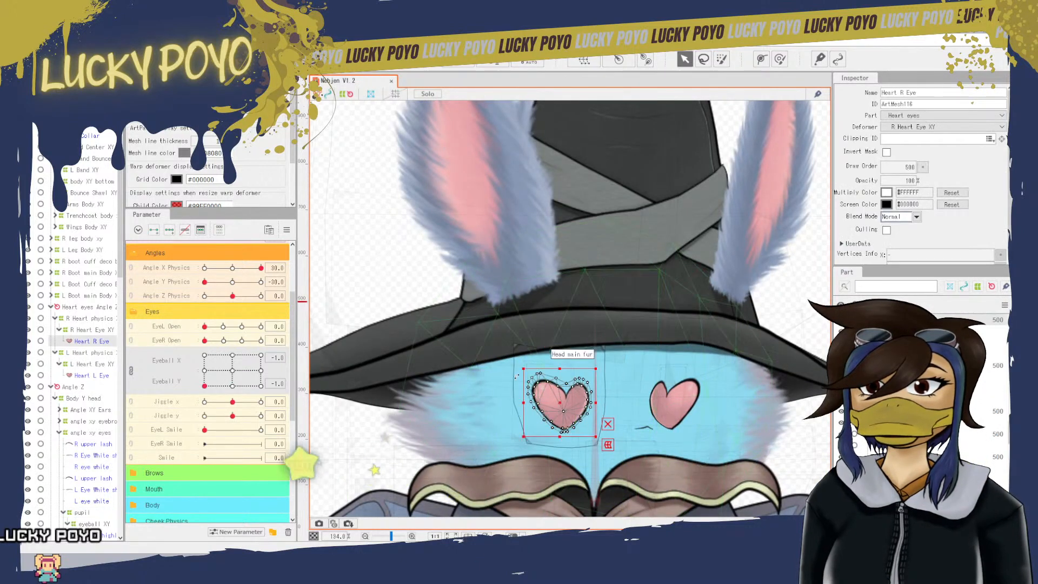
click(590, 394)
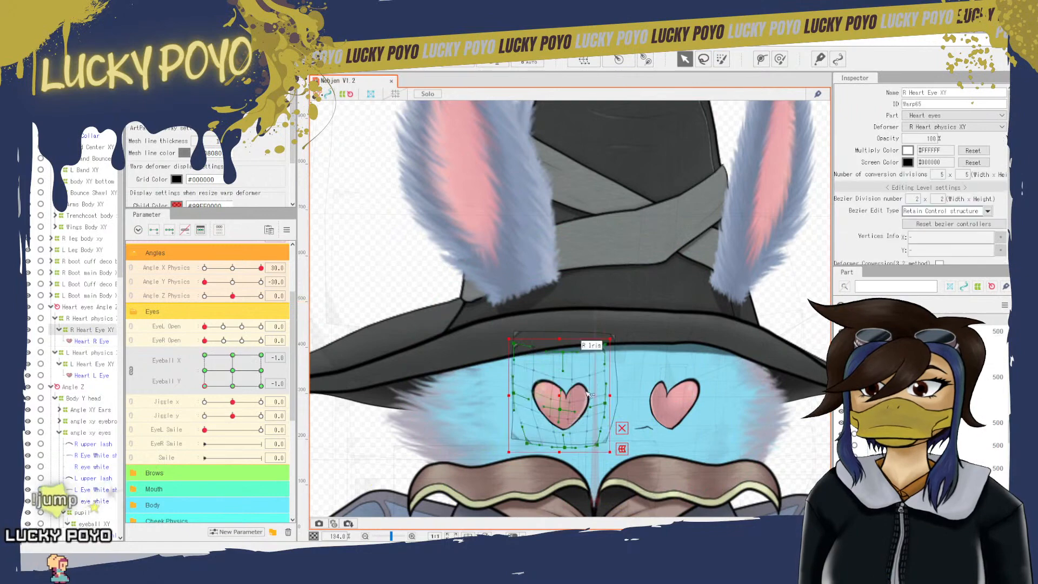
scroll(676, 411, up, 4)
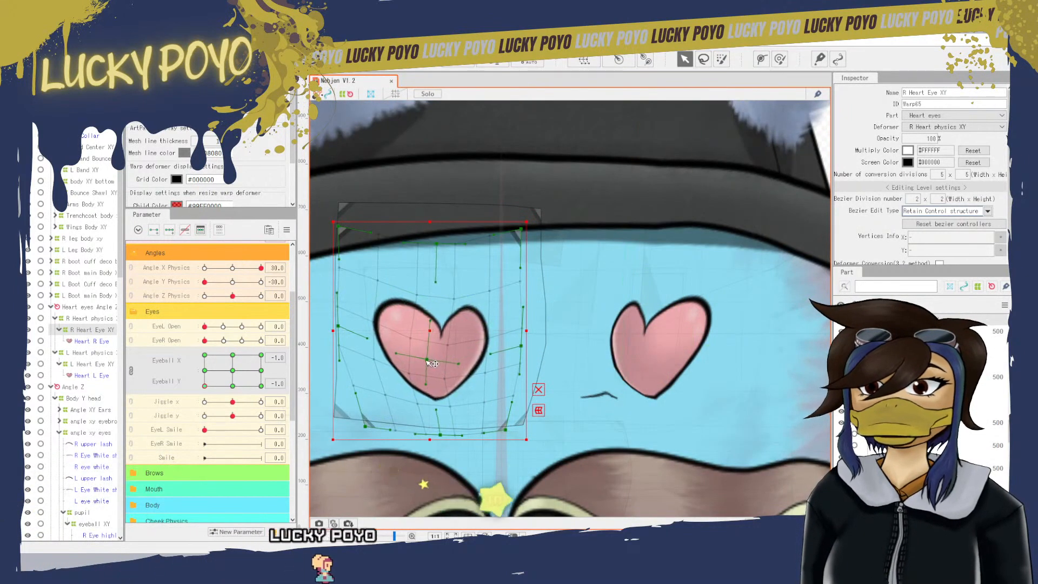
drag(427, 360, 433, 381)
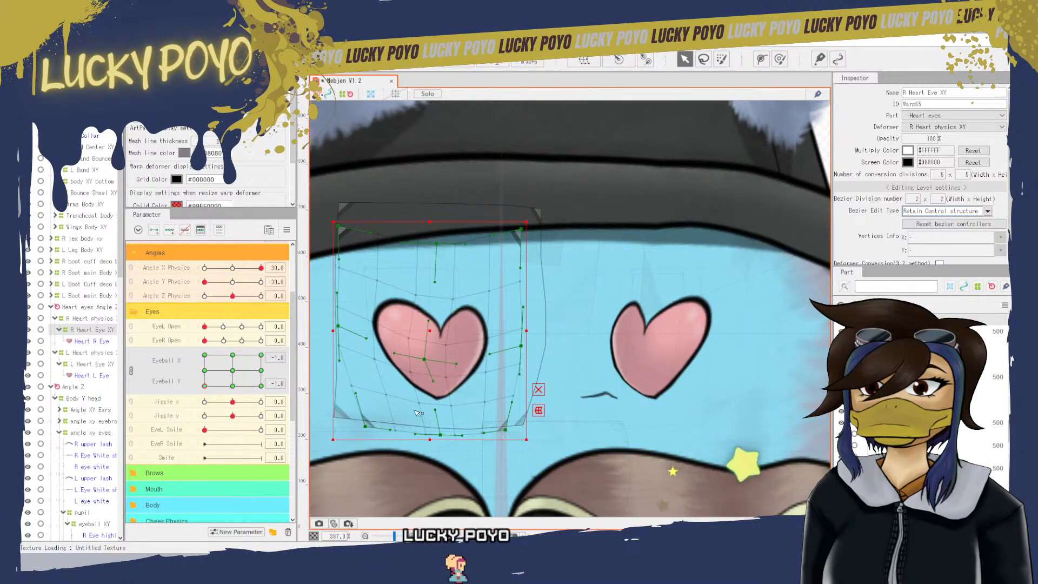
drag(365, 427, 373, 417)
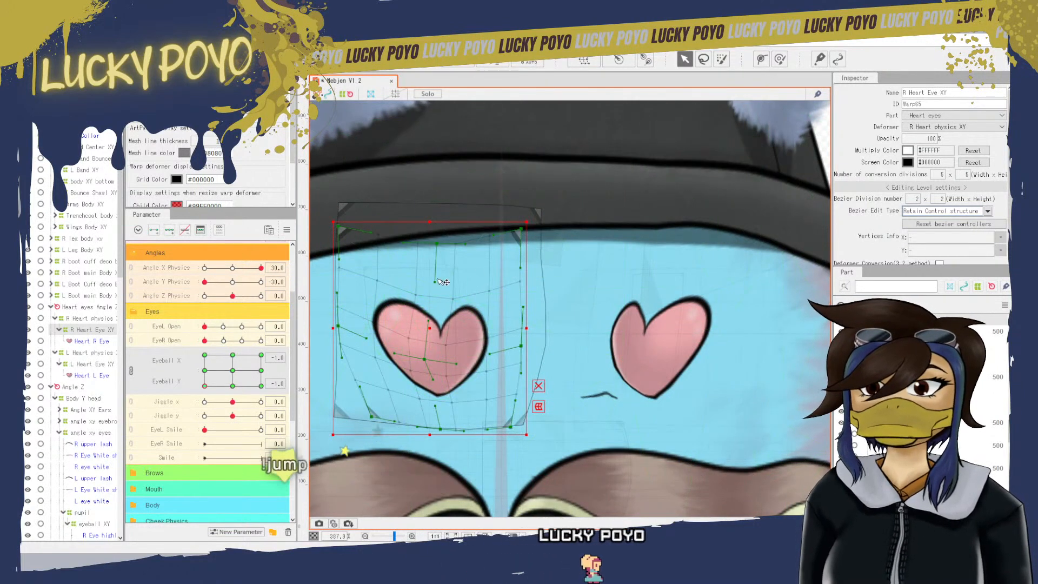
drag(436, 243, 433, 266)
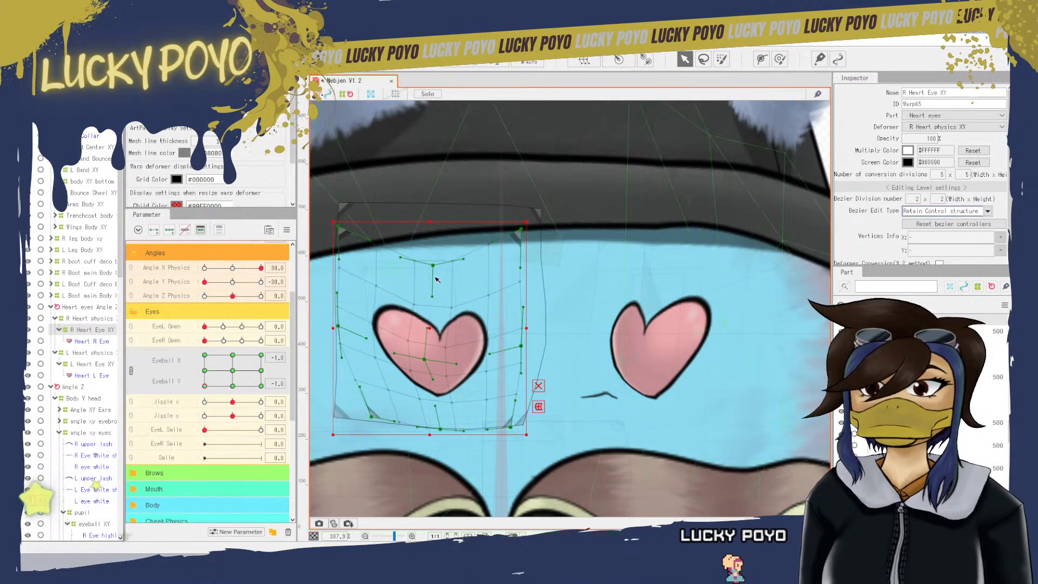
drag(338, 229, 359, 247)
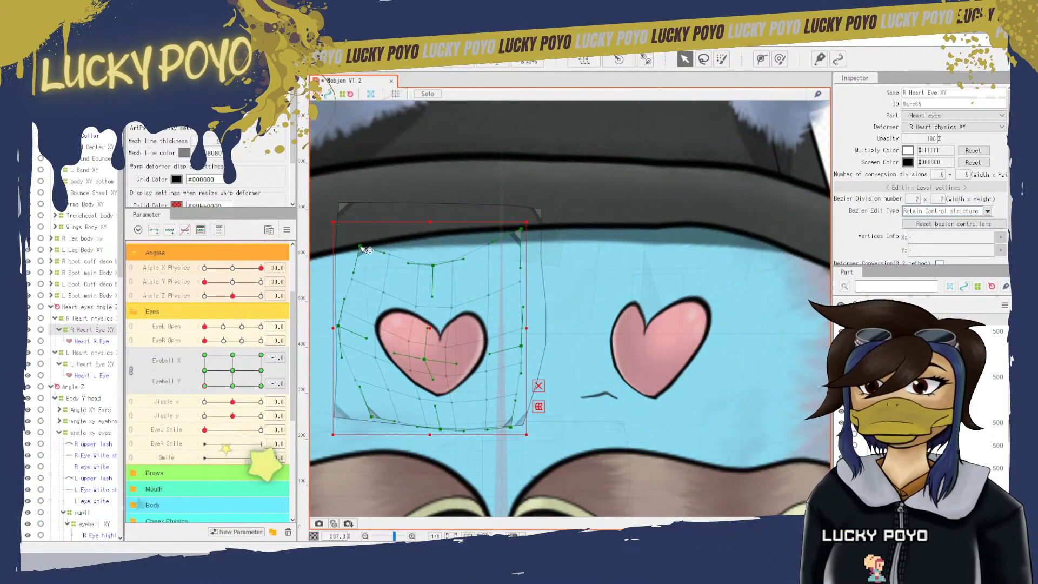
drag(339, 326, 356, 331)
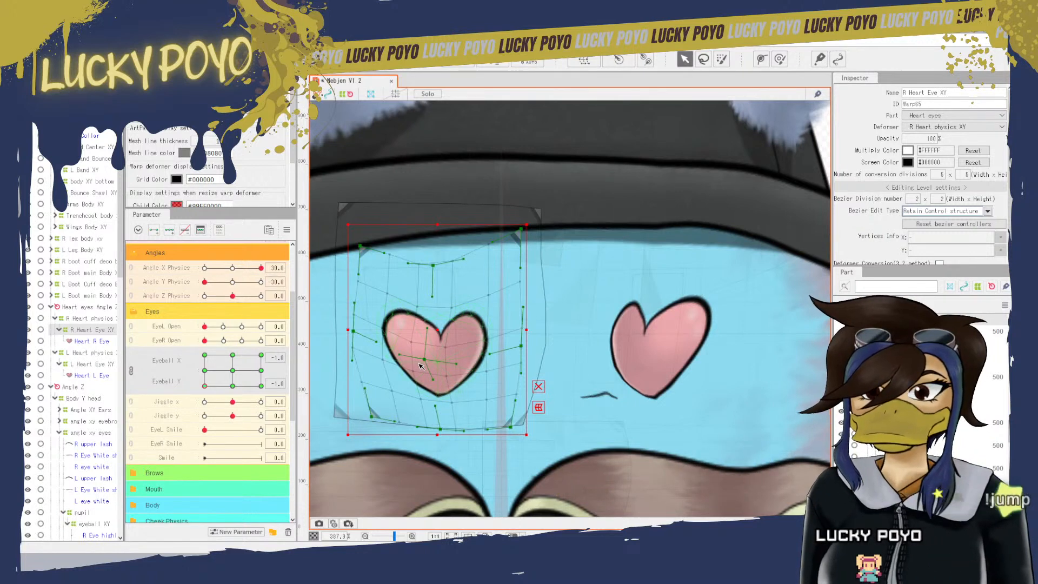
- Undo the shift of the R Heart Eye XY deformer and fine-tune its centre, top middle, outer edge, bottom and inner corner points
drag(430, 332, 427, 331)
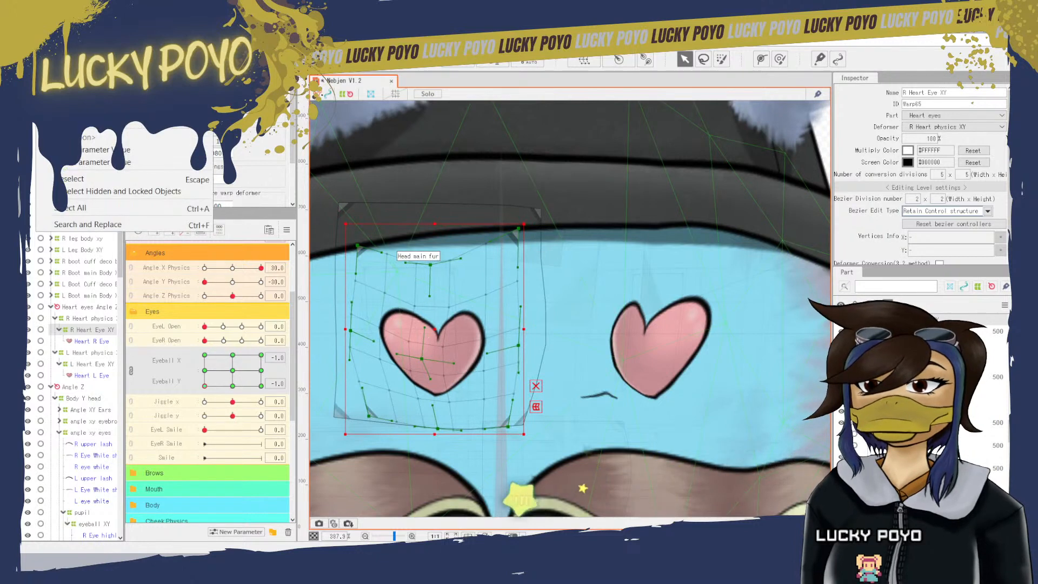
key(ctrl+z)
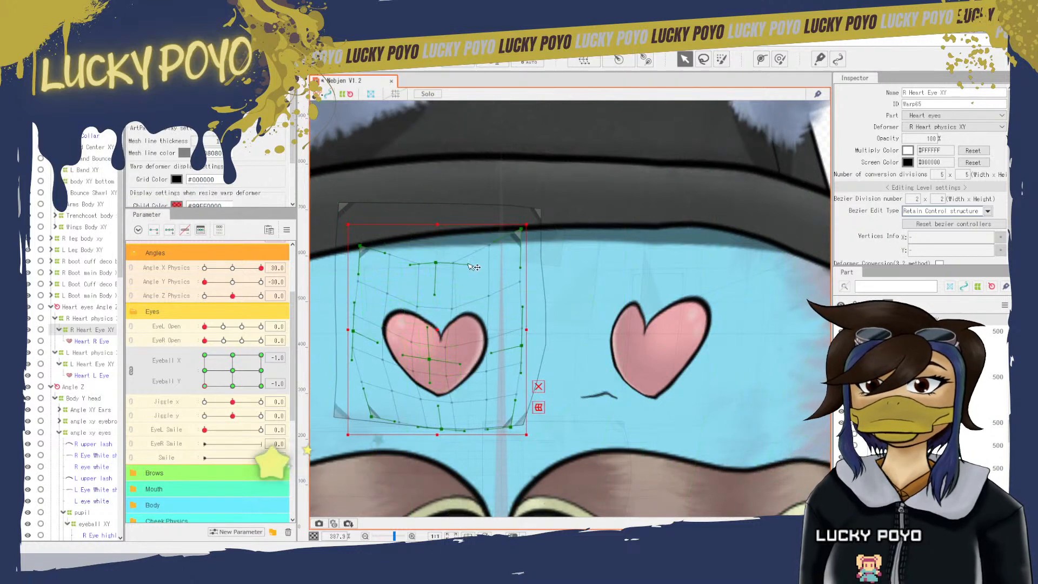
drag(436, 264, 429, 269)
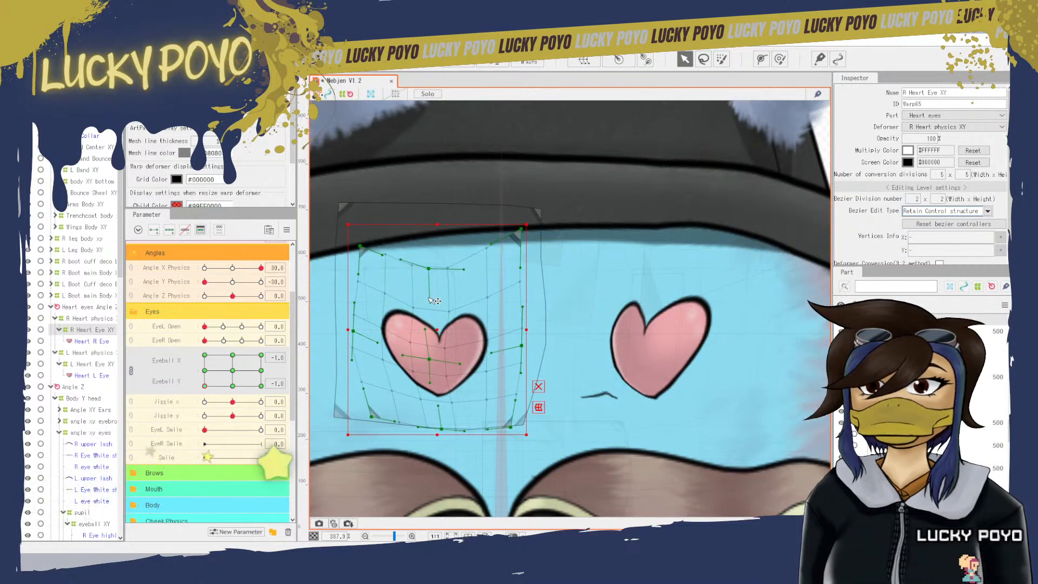
drag(429, 359, 405, 354)
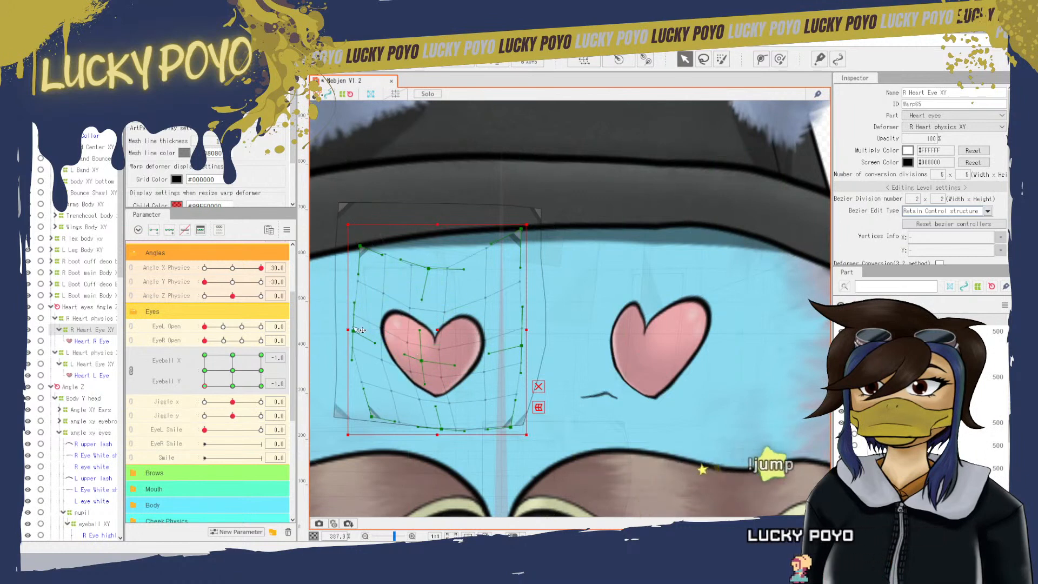
drag(354, 330, 362, 331)
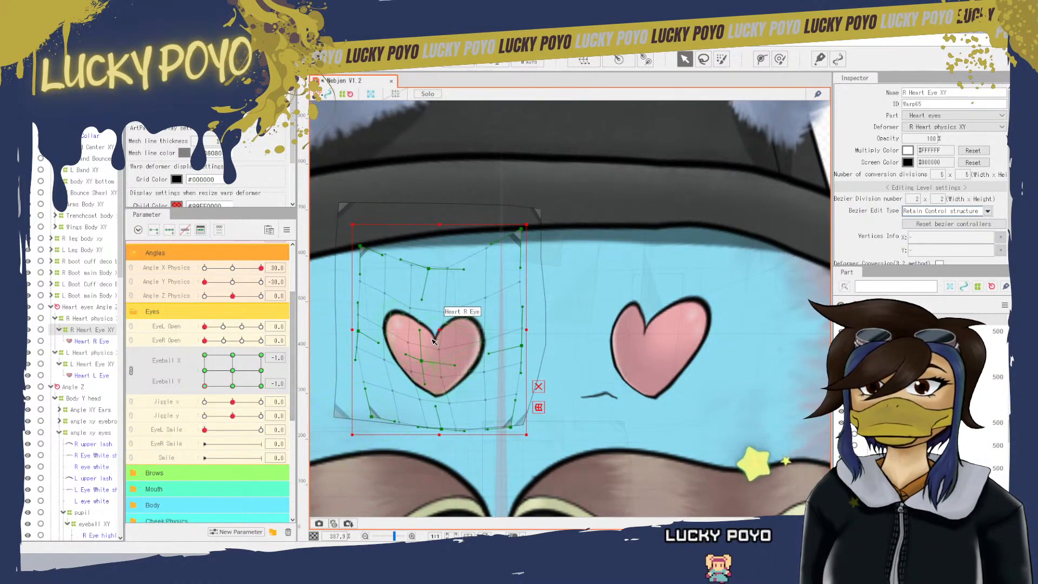
drag(442, 428, 442, 425)
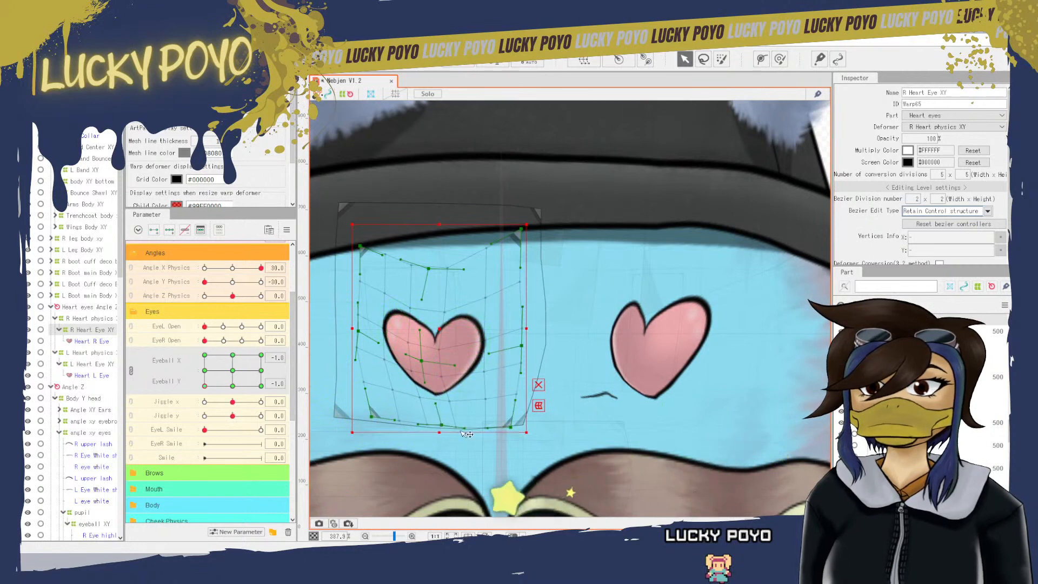
drag(512, 427, 510, 417)
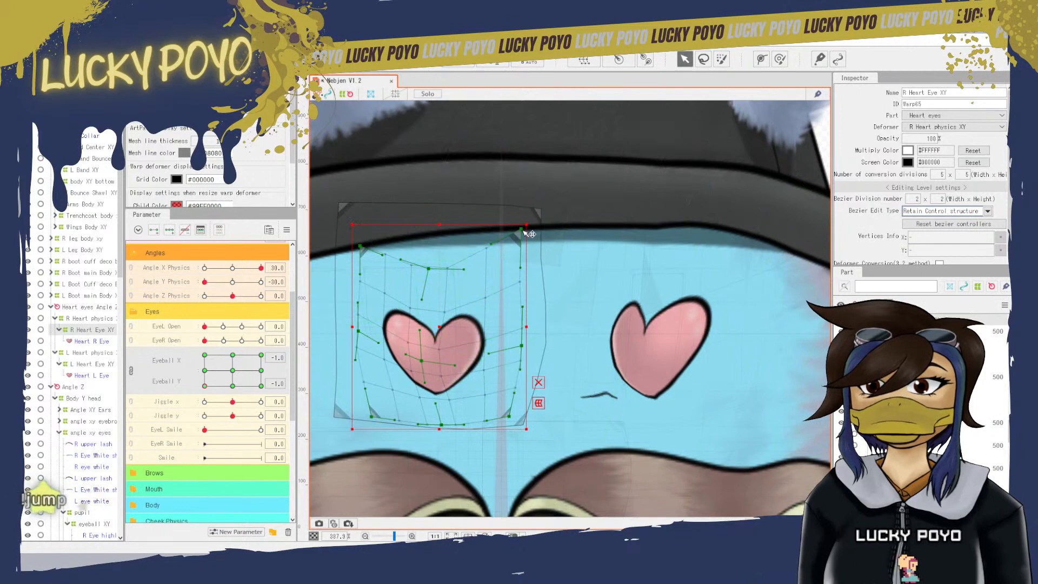
drag(523, 239, 522, 237)
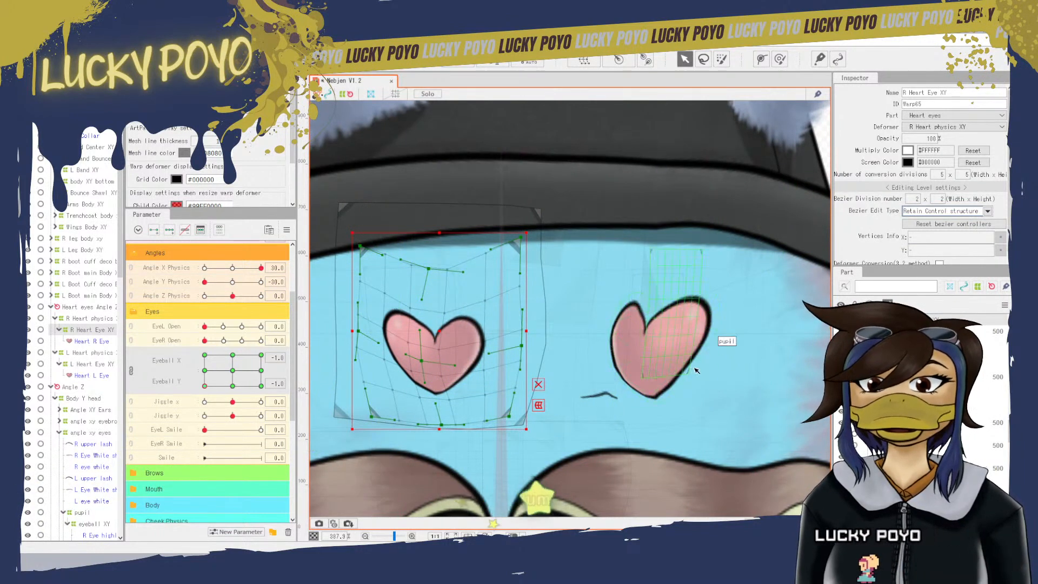
- Reshape the L Heart Eye XY warp deformer, lowering its top middle, raising its bottom edge, shifting its centre and pulling its outer corners inward
click(674, 378)
click(660, 399)
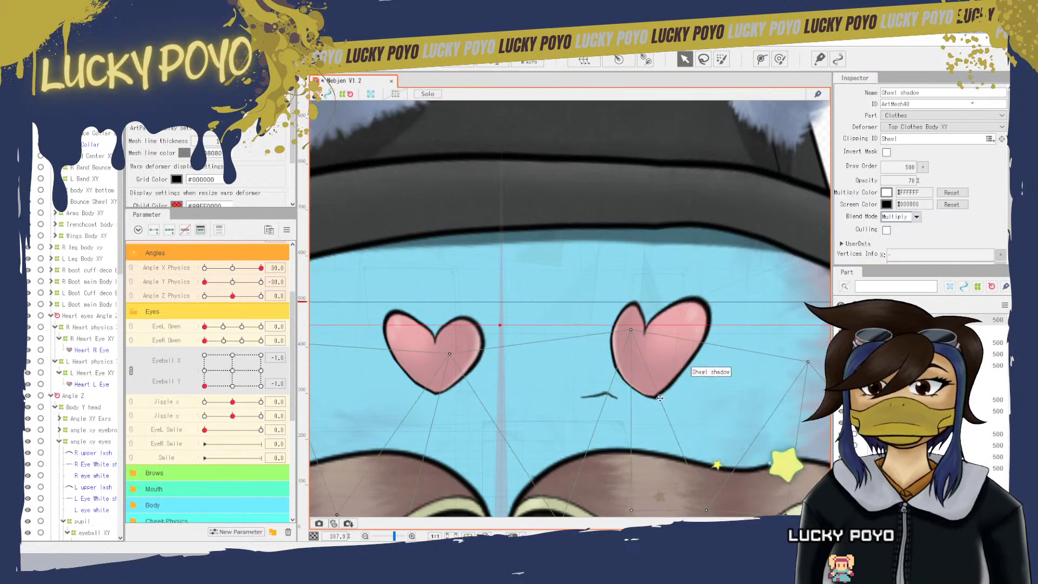
click(708, 310)
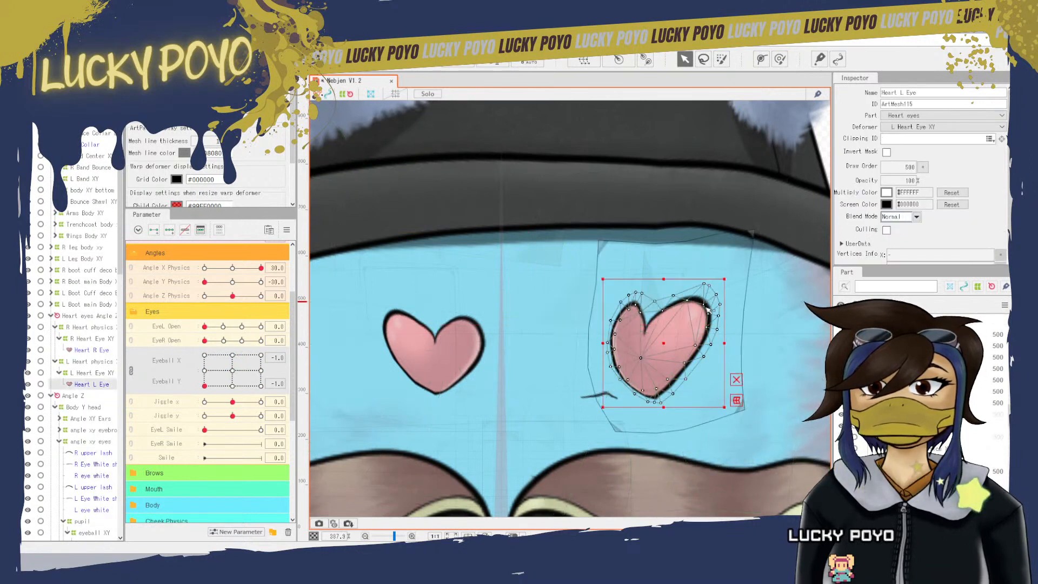
click(616, 431)
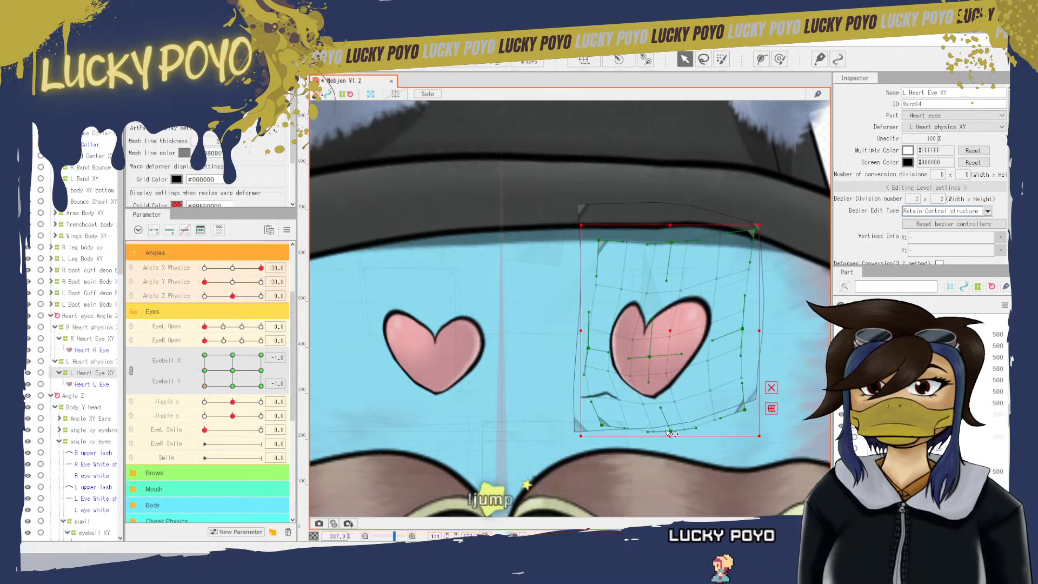
drag(670, 431, 670, 428)
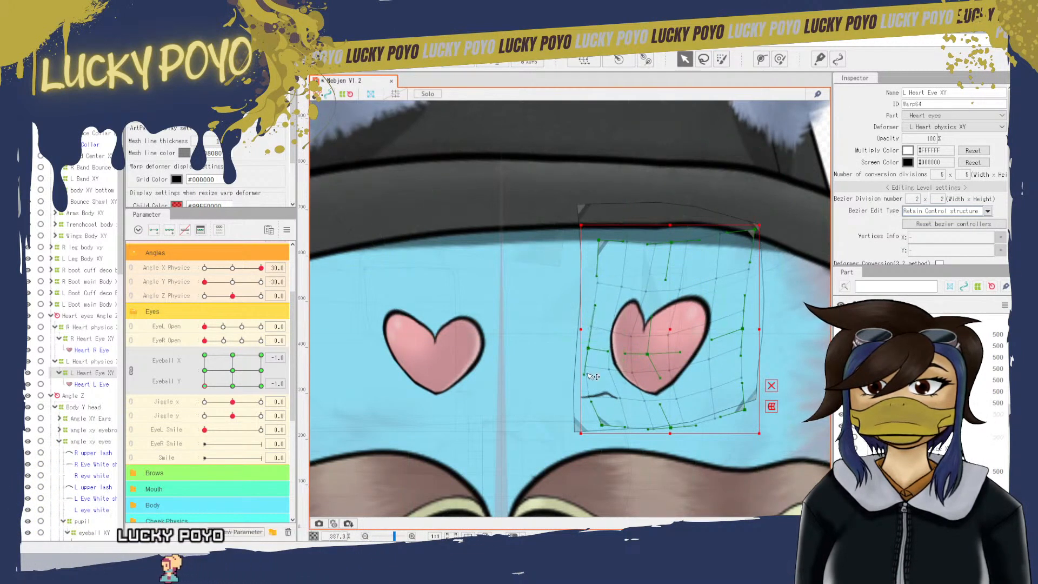
drag(659, 359, 667, 358)
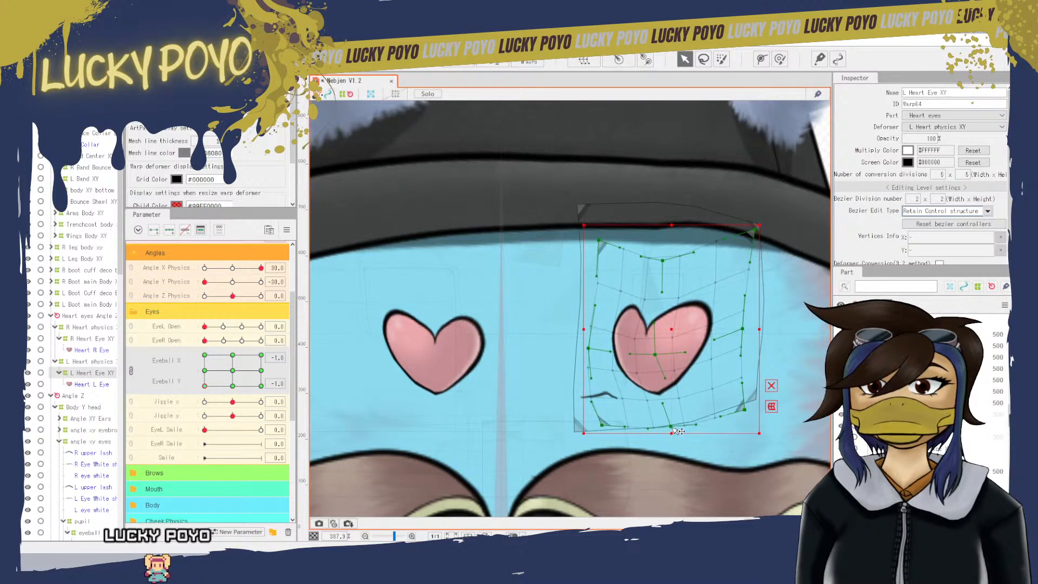
drag(673, 427, 673, 425)
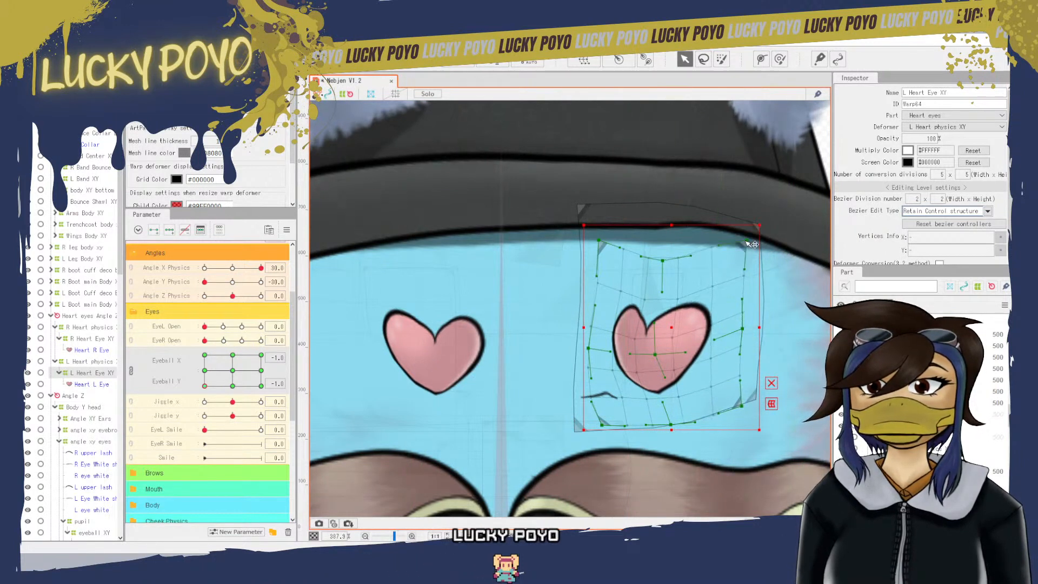
drag(742, 242, 742, 242)
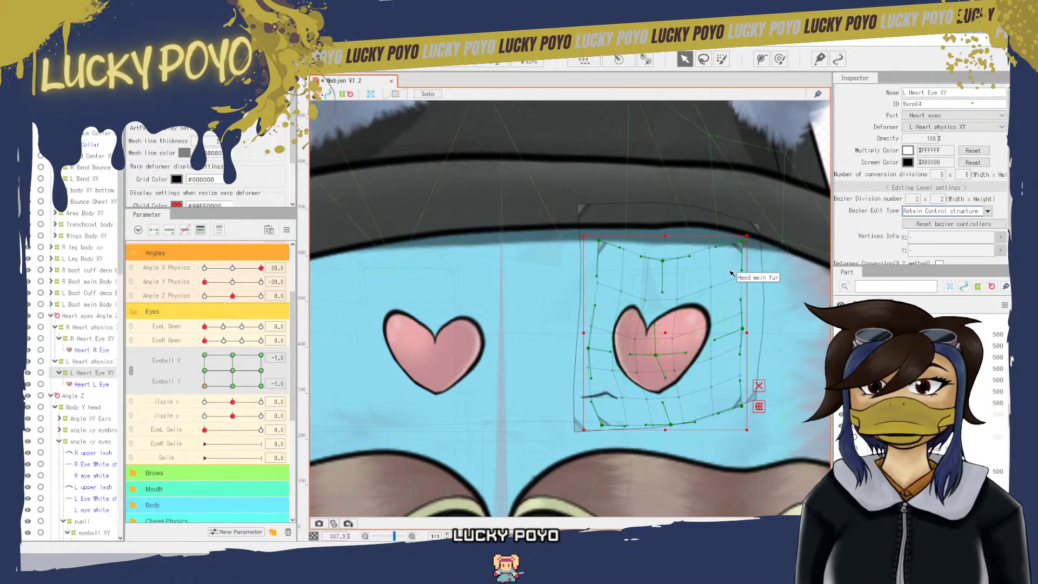
- Nudge the upper outer corner point of the L Heart Eye XY deformer and pose Eyeball X at -1.0 and Eyeball Y at 1.0
drag(741, 248, 743, 247)
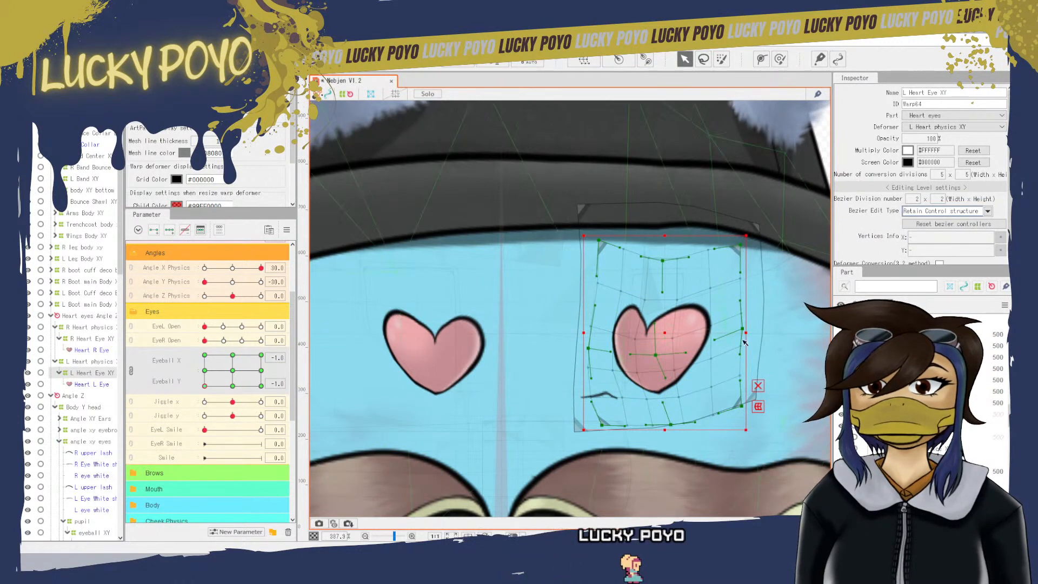
drag(237, 374, 157, 311)
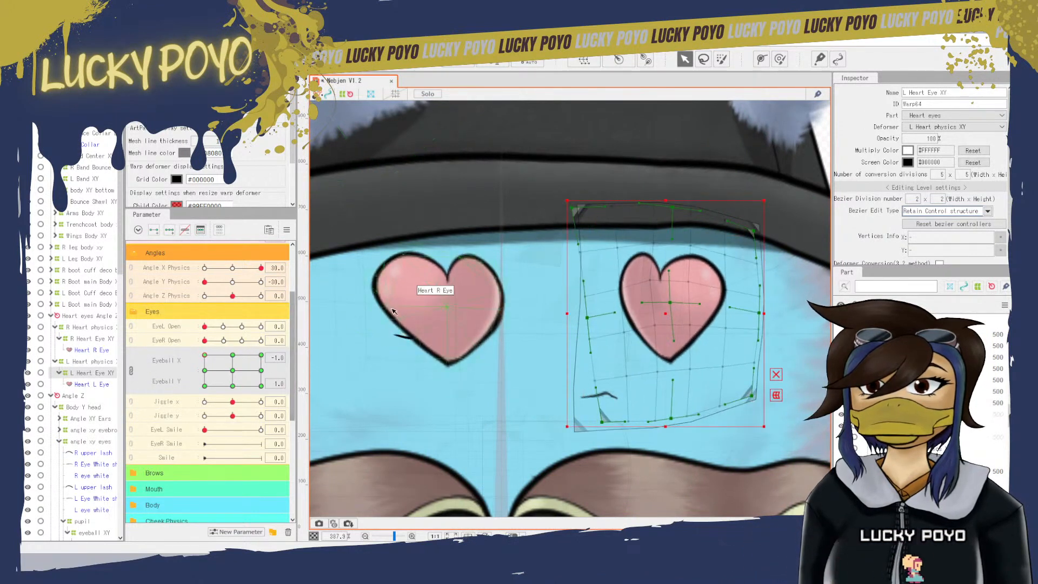
- Find the mesh behind the stray dark line at the right eye's heart and set the R Pupil black opacity to 0%
click(402, 337)
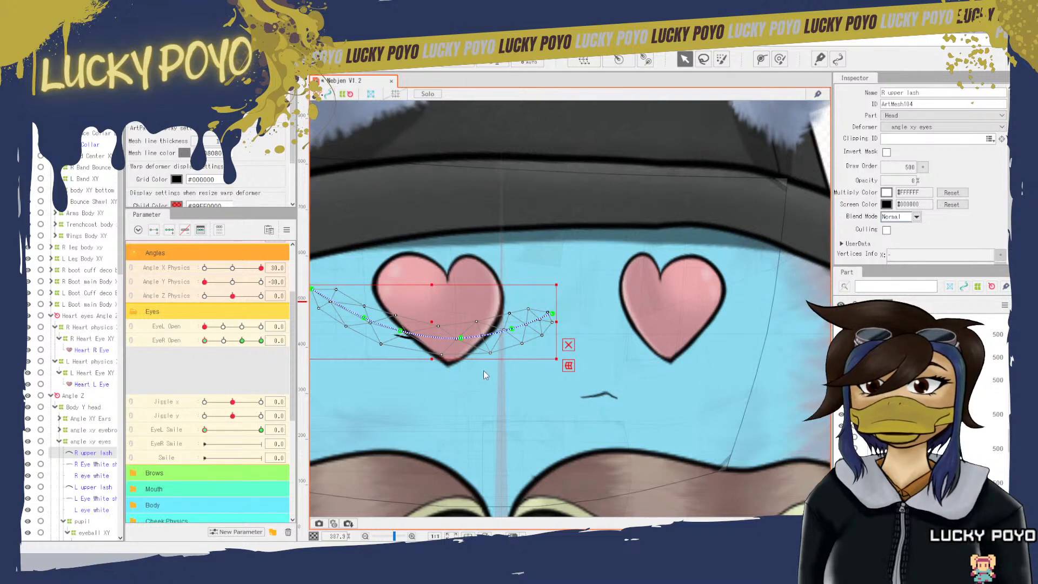
click(566, 417)
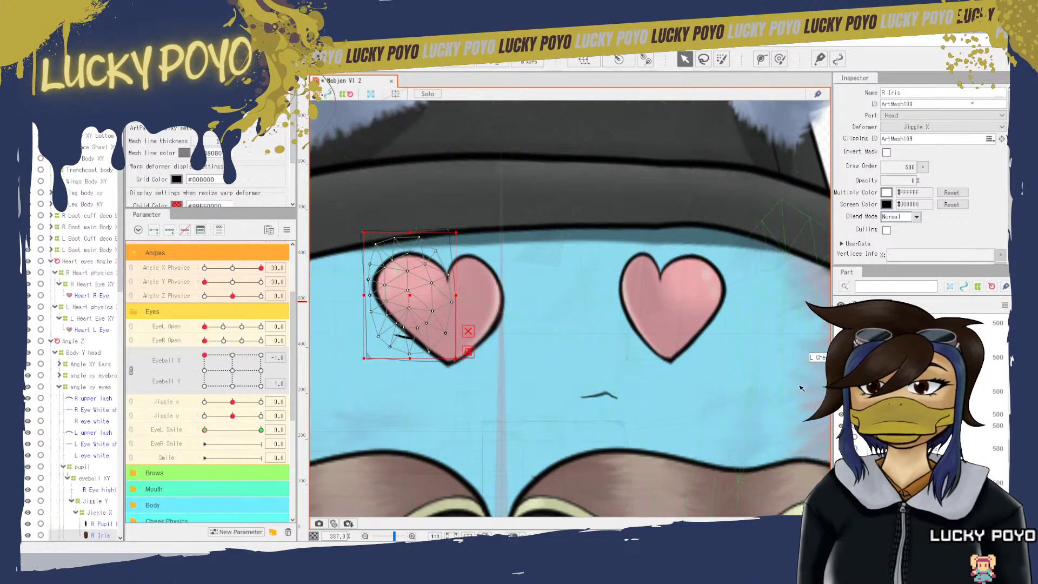
click(403, 341)
scroll(410, 339, up, 4)
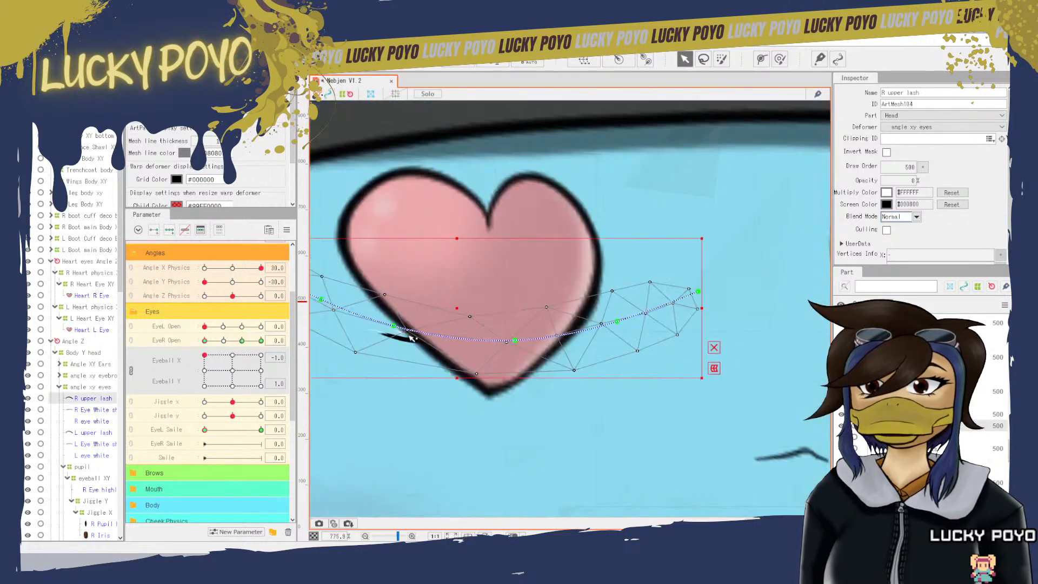
drag(400, 429, 559, 437)
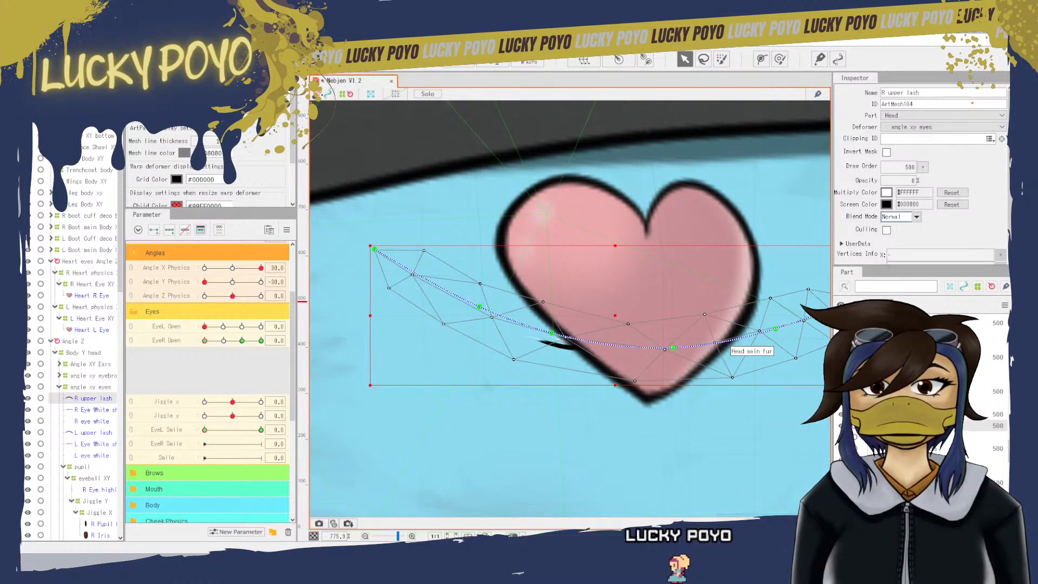
click(562, 344)
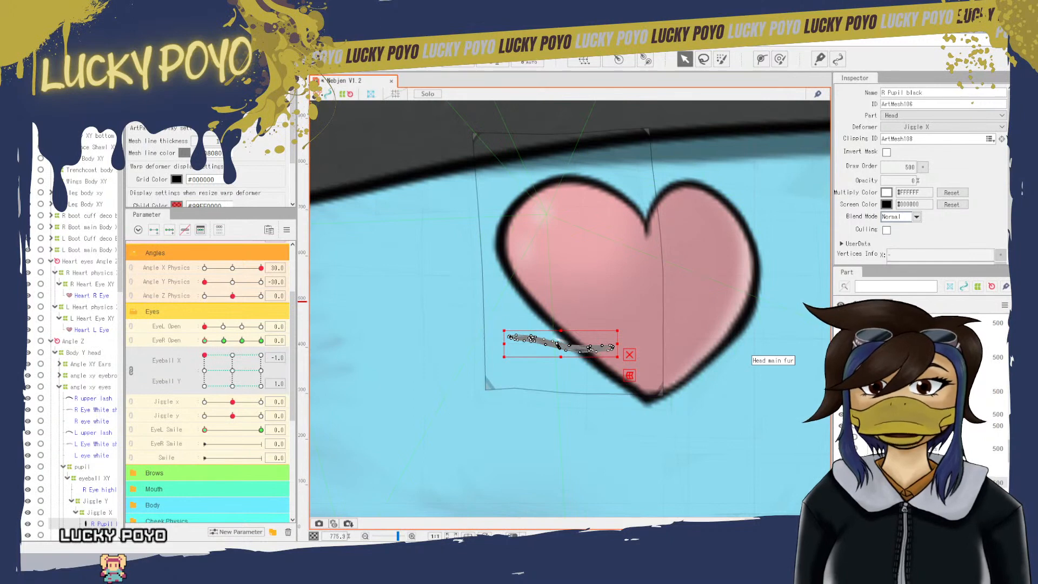
- Set the opacity of the R Eye highlights, L Eye highlights and L Pupil black meshes to 0%
click(914, 449)
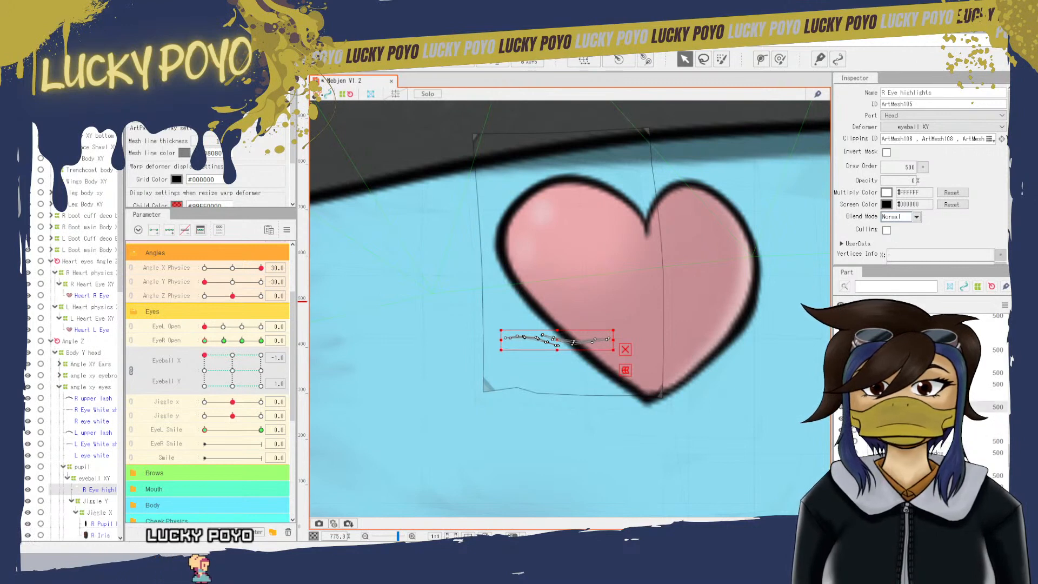
click(914, 436)
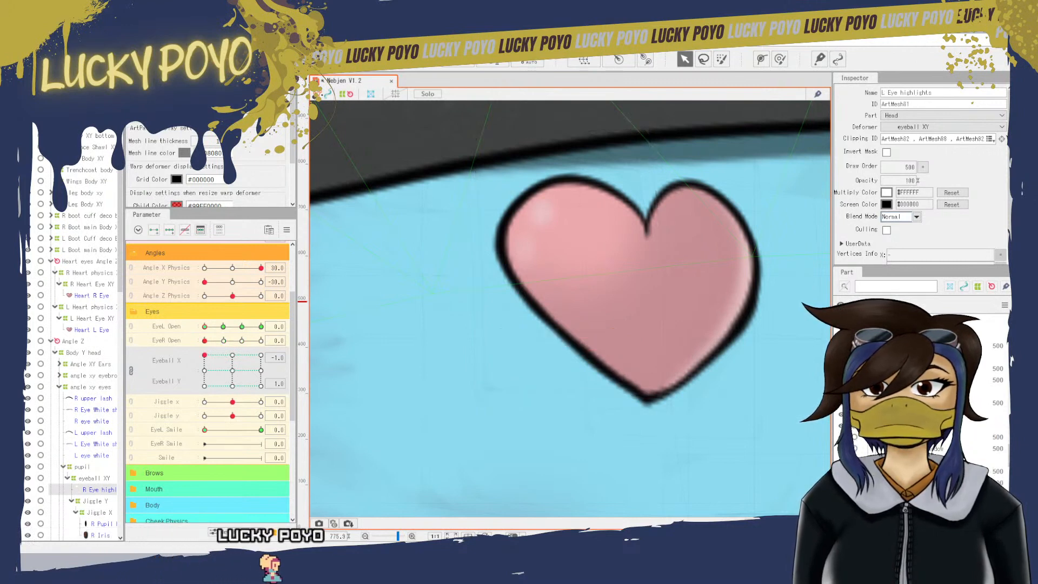
double_click(909, 180)
text(0)
key(Return)
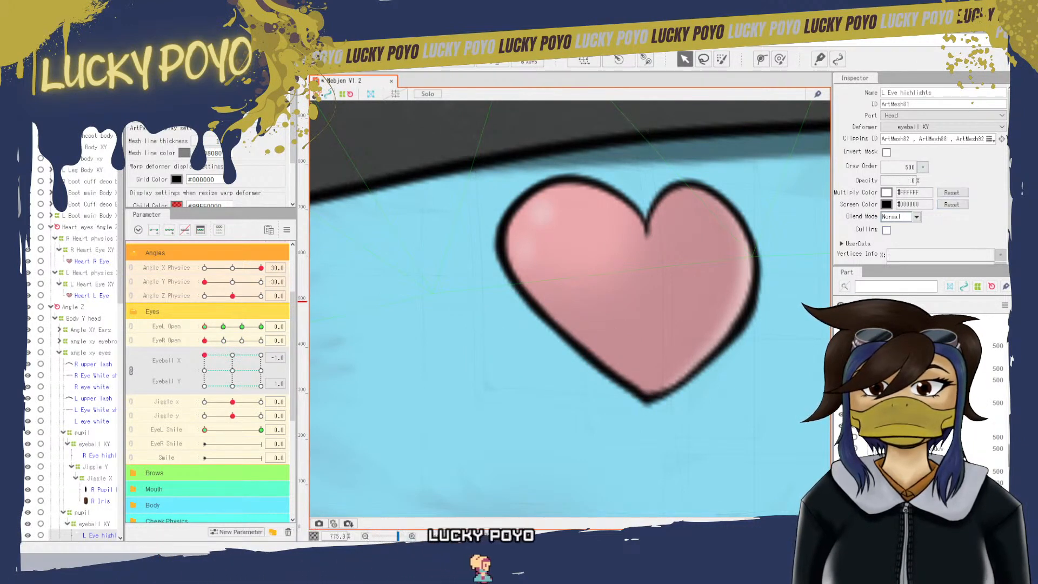
click(880, 450)
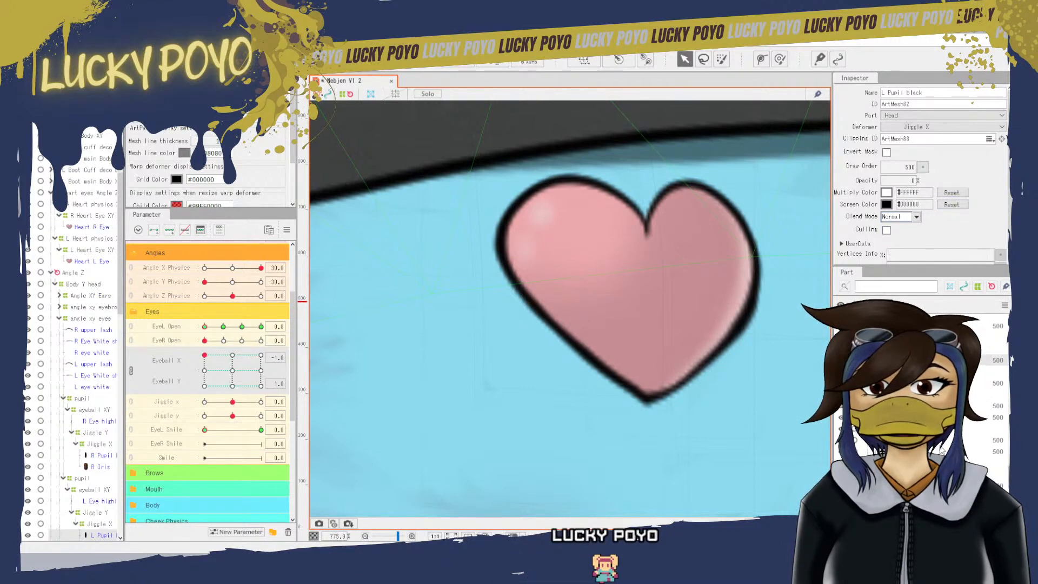
- Pose the eyes with Eyeball X and Eyeball Y at 1.0 and check the hidden meshes under the left eye's heart
scroll(604, 378, down, 5)
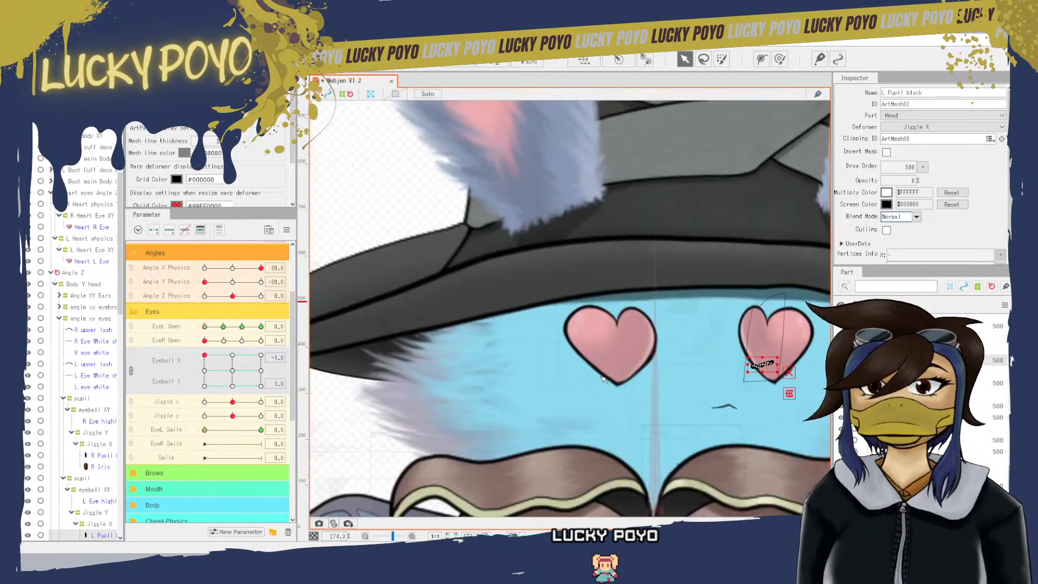
drag(709, 428, 571, 384)
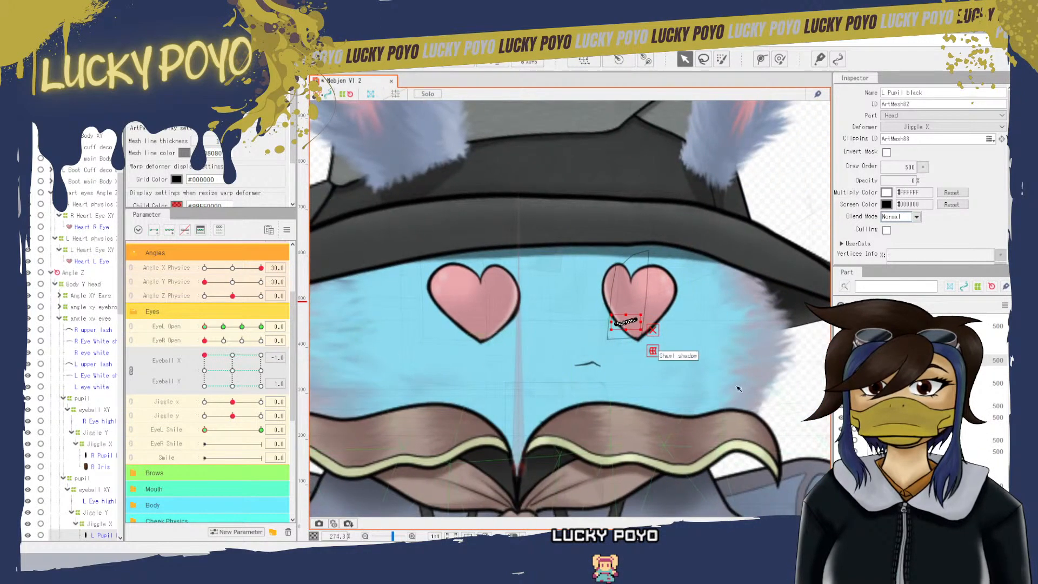
click(796, 422)
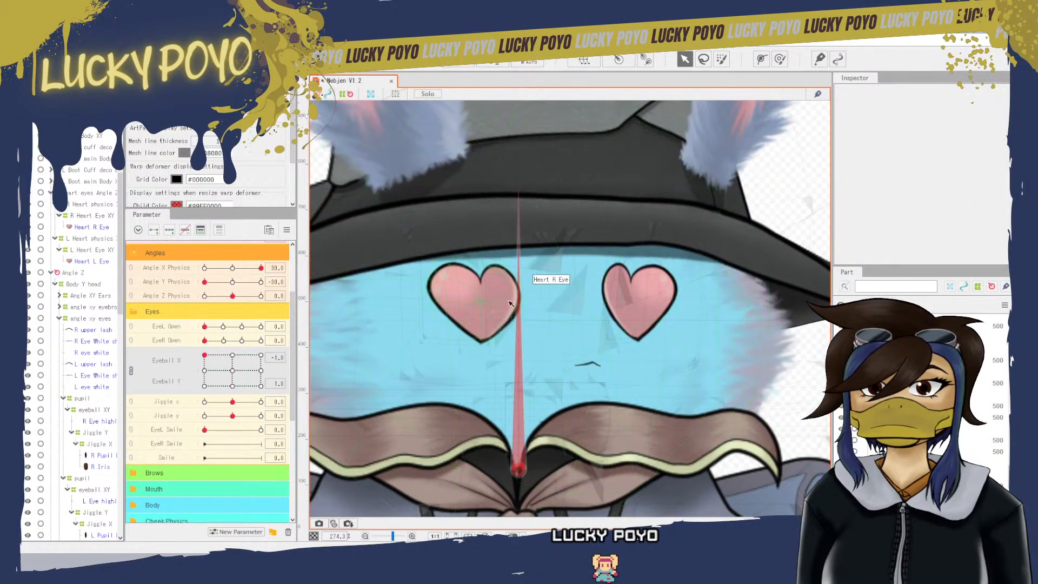
drag(223, 363, 271, 352)
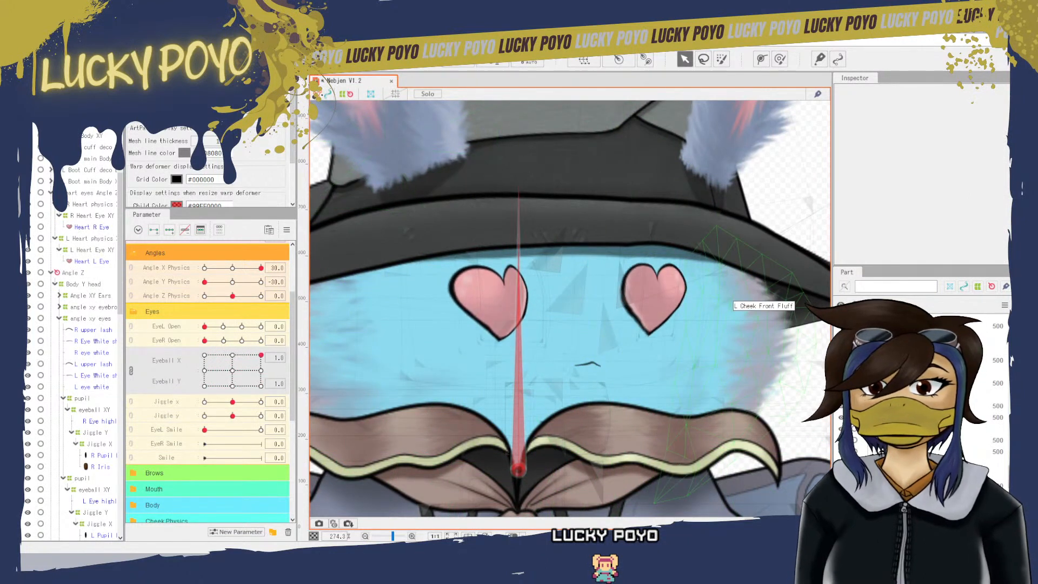
click(660, 301)
click(95, 364)
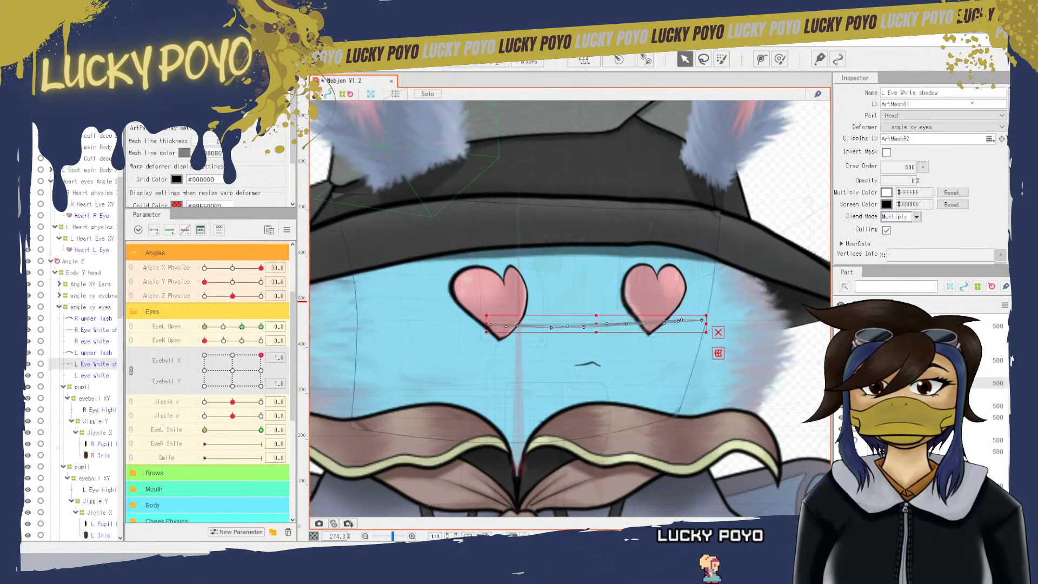
click(657, 320)
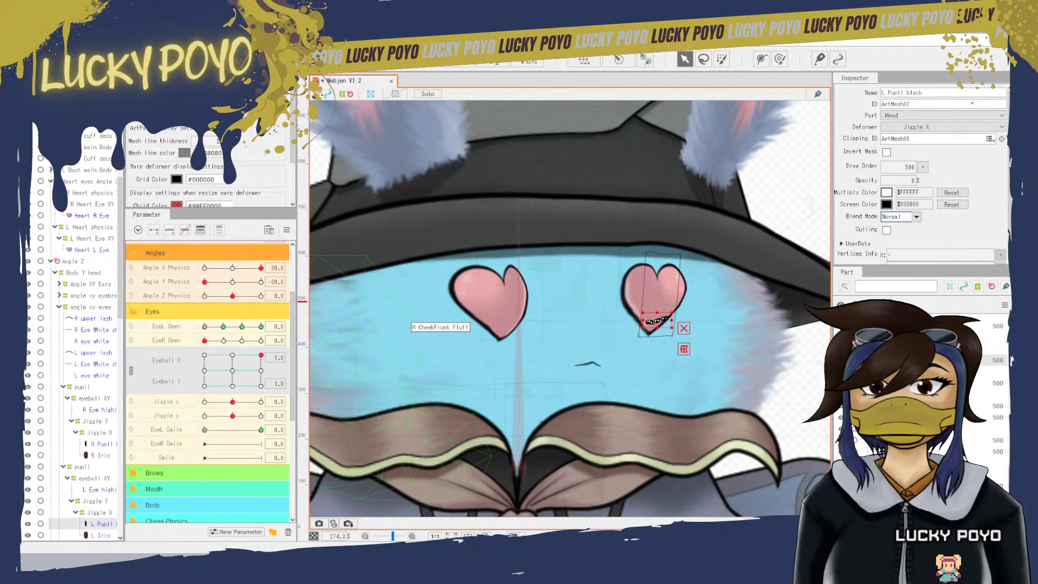
- Open the Physics/Scene Blending Settings and sweep the Eyeball X and Y parameters to check the hearts' movement
click(85, 41)
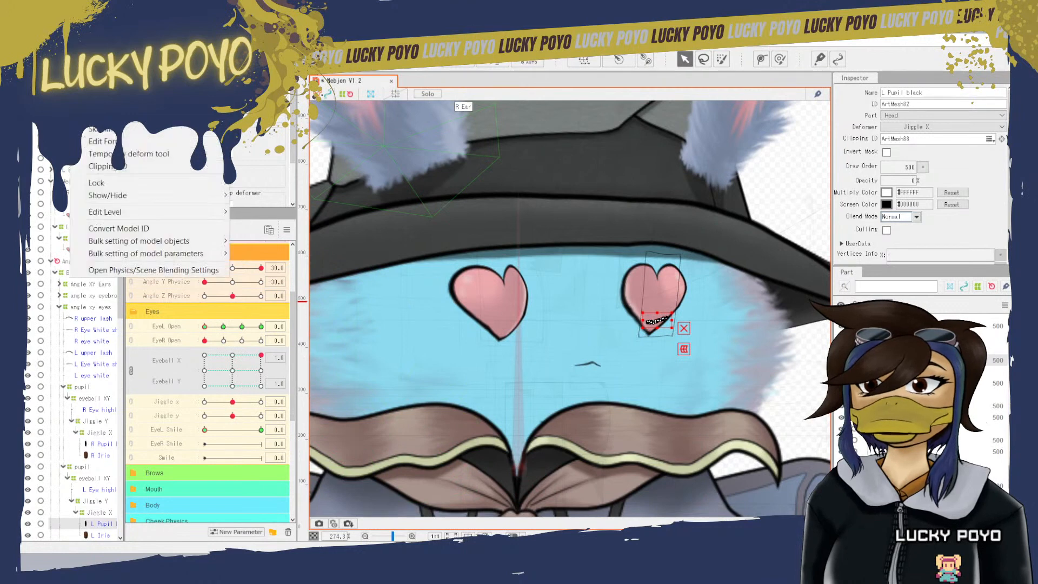
click(143, 270)
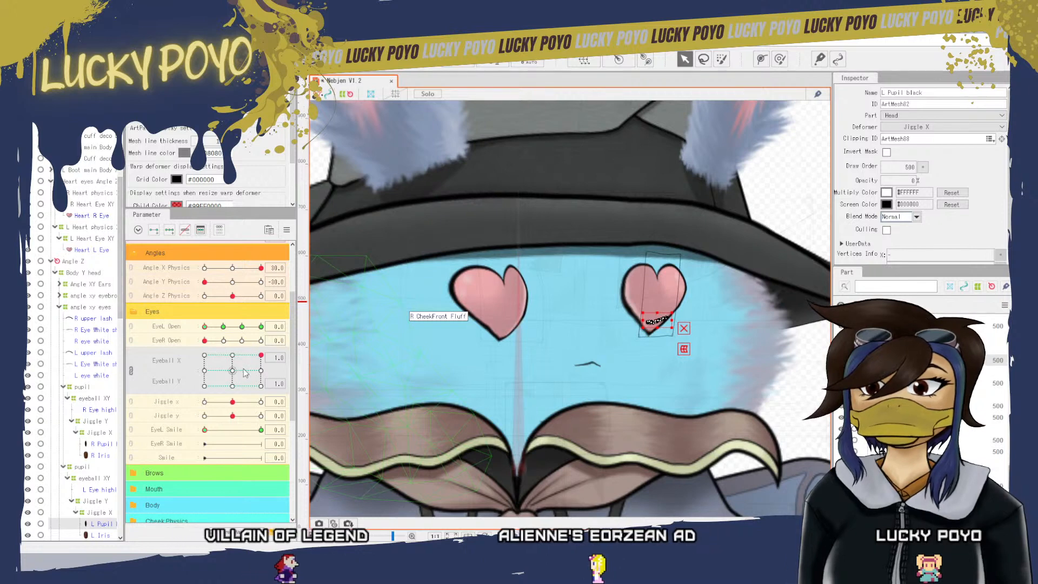
drag(244, 370, 153, 315)
drag(160, 355, 276, 339)
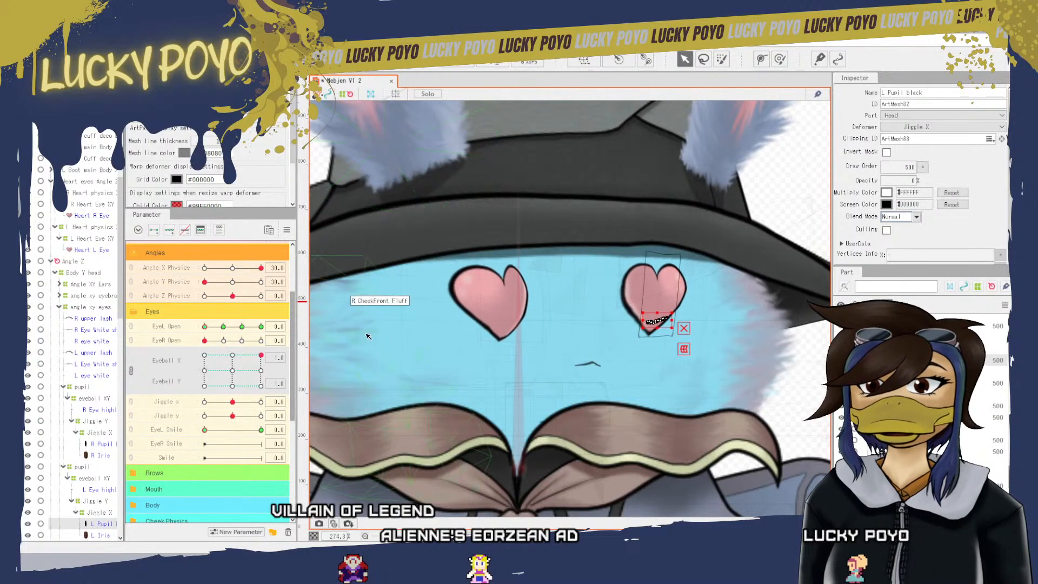
- Set EyeL Open to 0.5 and the L Pupil black mesh's opacity to 0% at that key
click(224, 328)
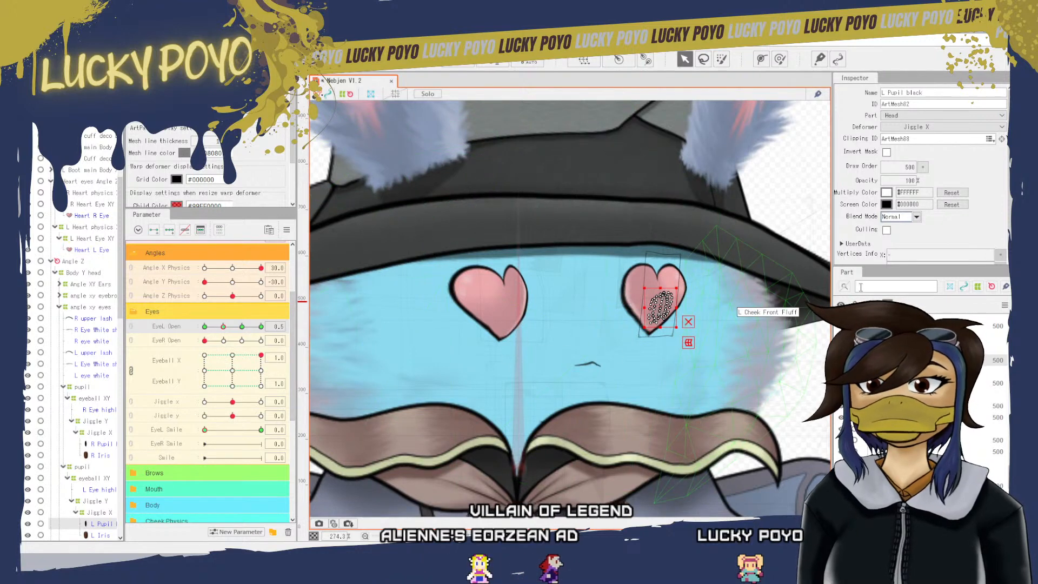
click(908, 180)
text(0)
key(Return)
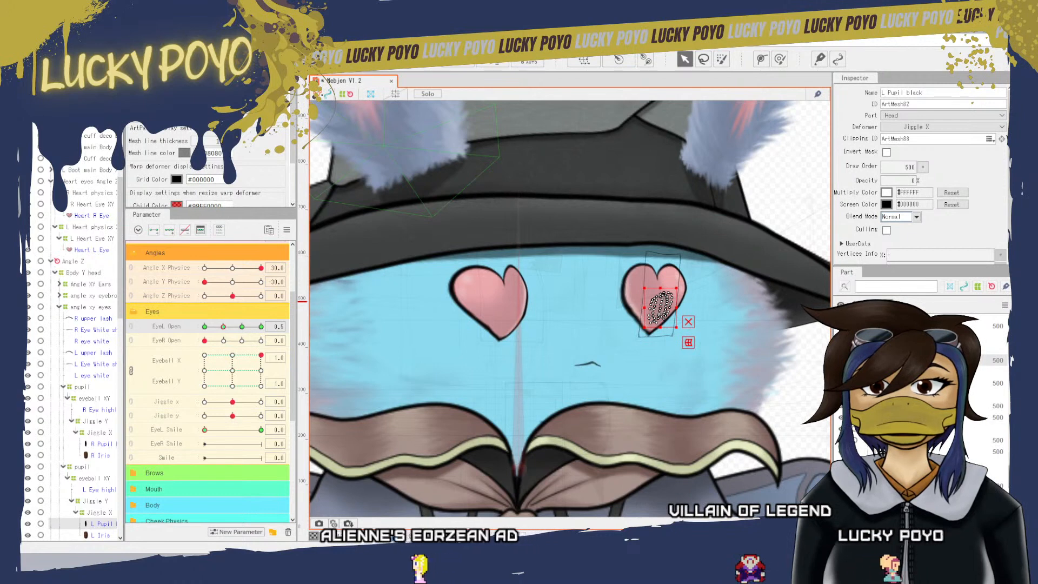
- Set EyeR Open to 0.5 and the opacity of R Pupil black, R Eye highlights and L Eye highlights to 0%
click(102, 444)
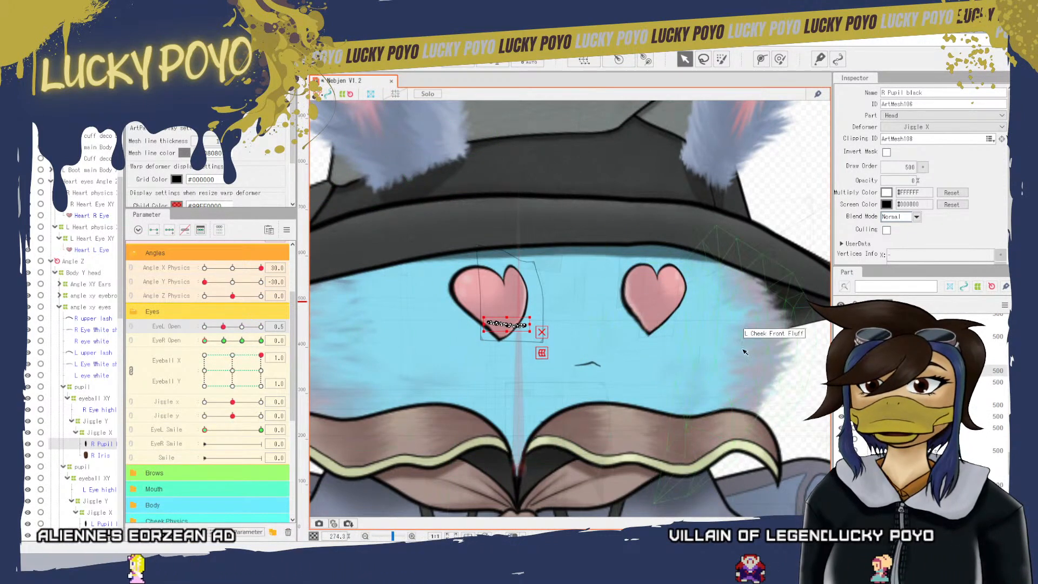
click(224, 340)
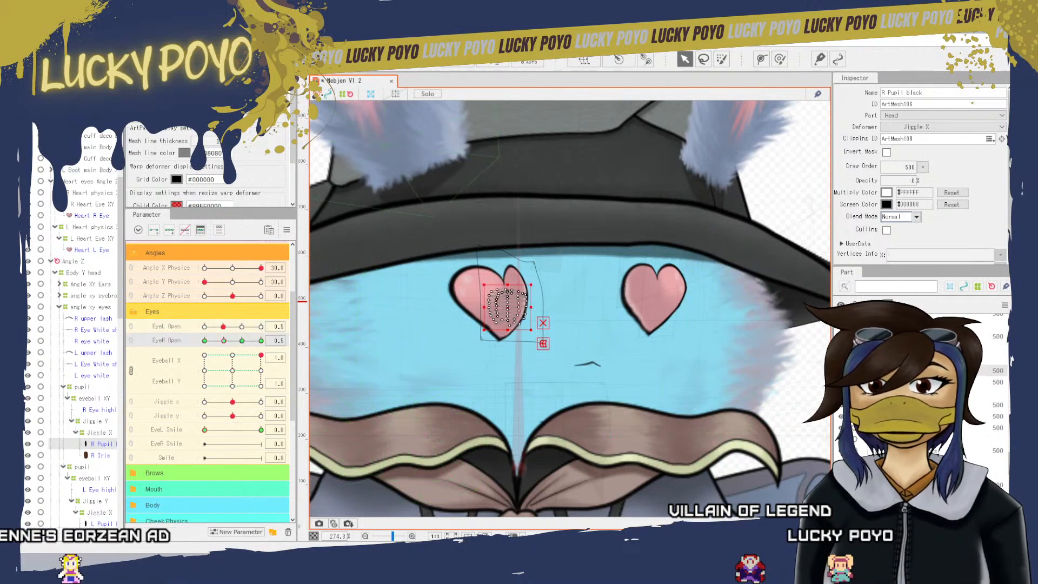
click(99, 410)
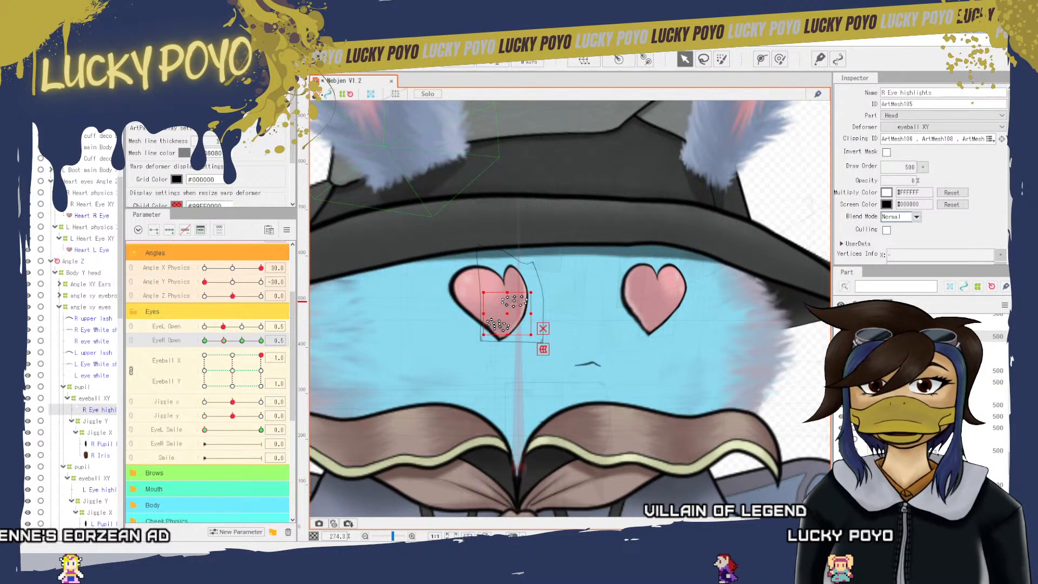
click(99, 490)
drag(906, 180, 850, 180)
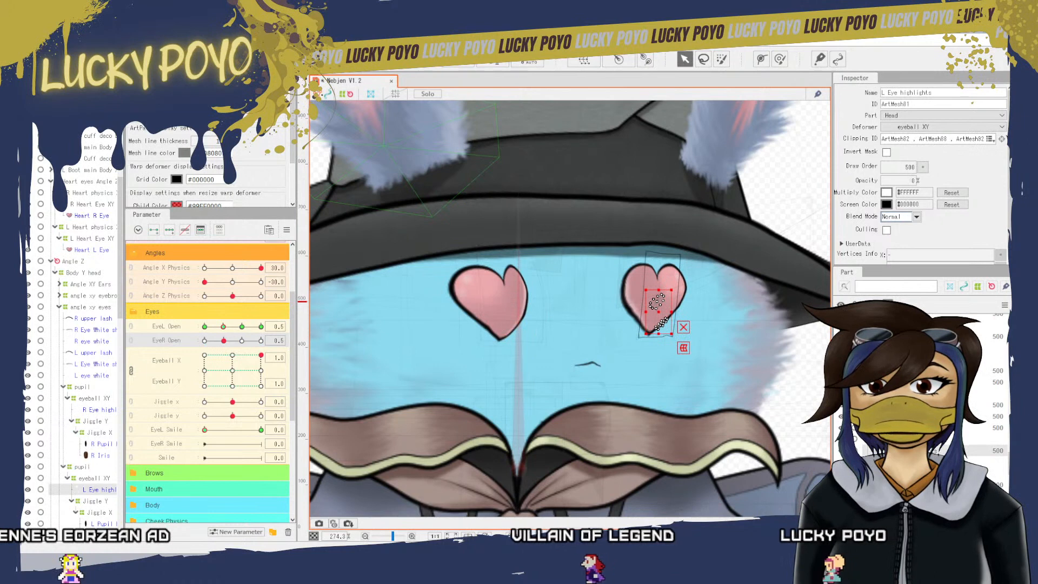
click(103, 524)
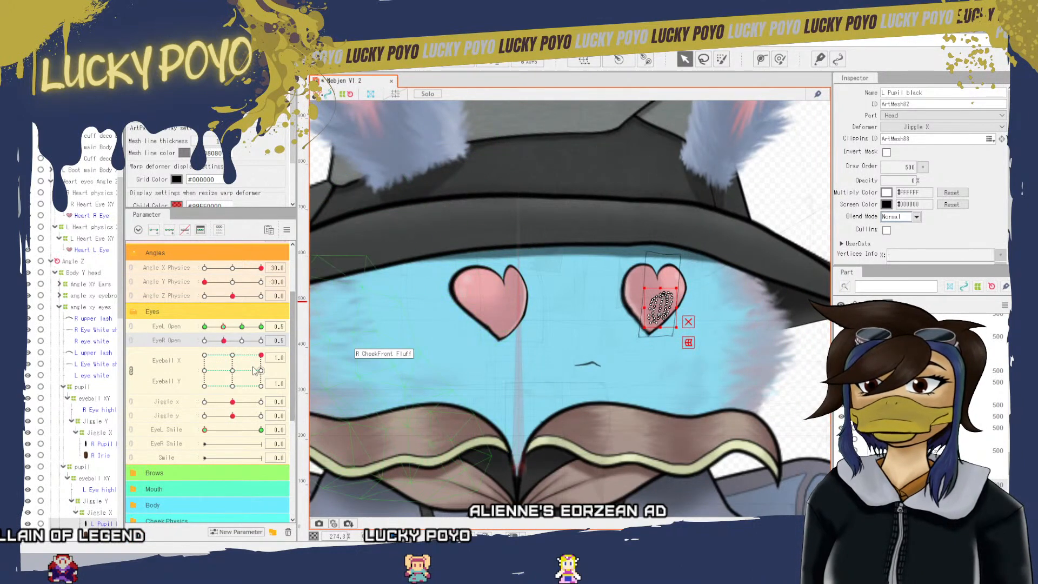
- Select the Heart L Eye mesh and pose the eyes with both Eyeball X and Eyeball Y at -1.0
click(635, 324)
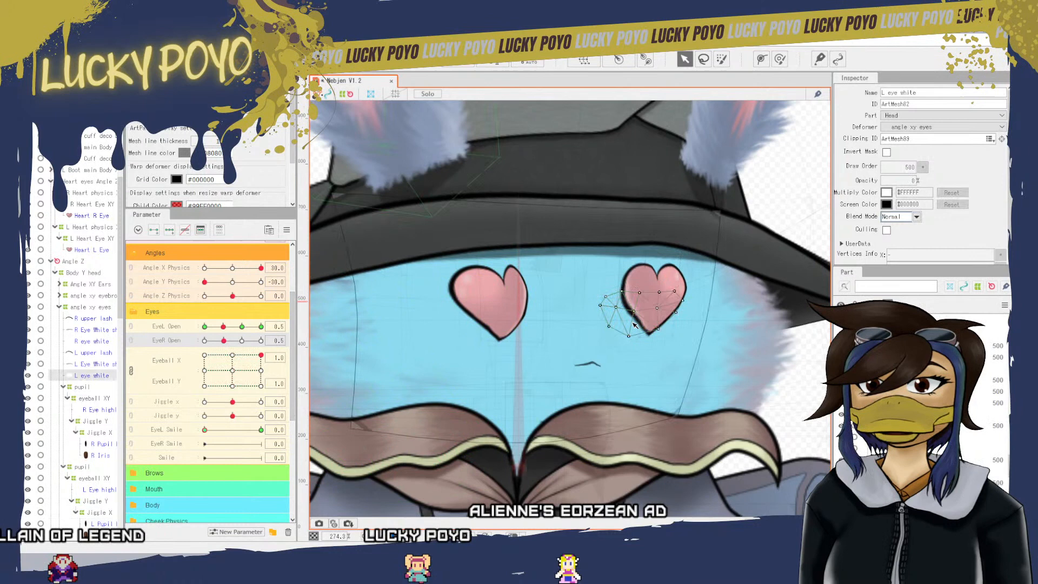
click(623, 282)
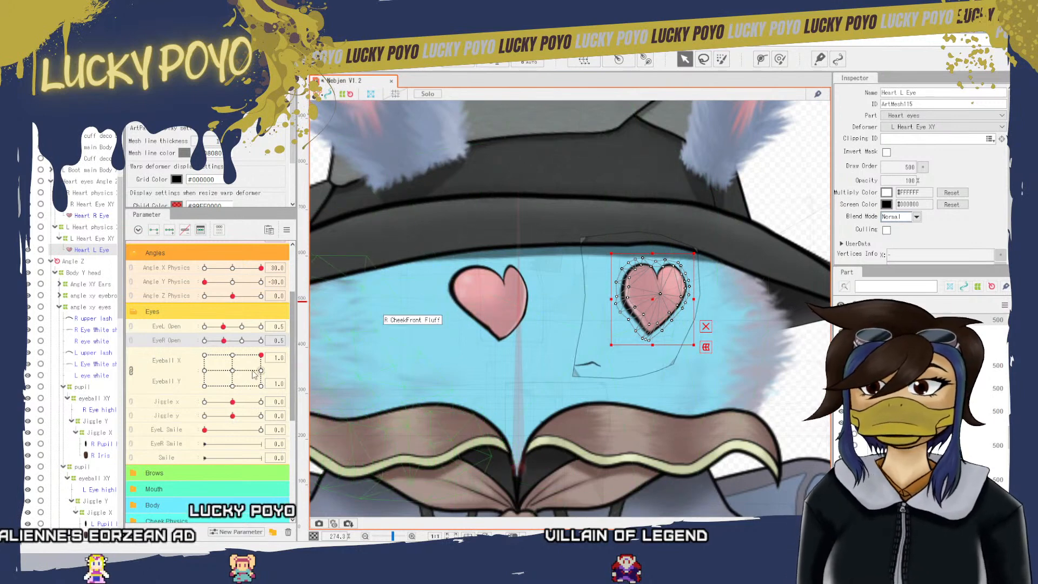
drag(236, 370, 179, 393)
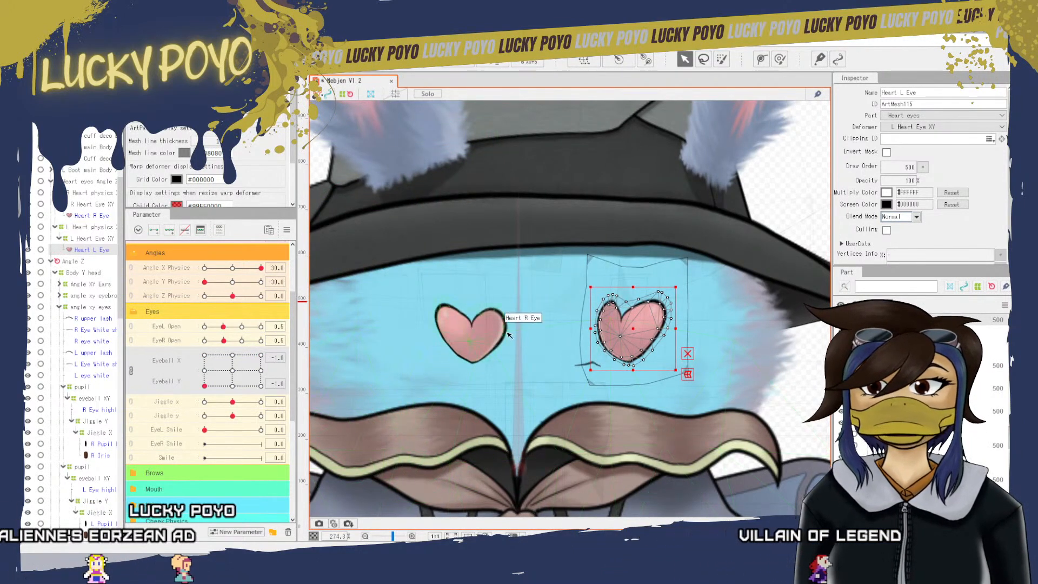
- Reshape the R Heart Eye XY warp deformer, moving its outer edge outward and raising its upper outer corner and top middle point
click(469, 322)
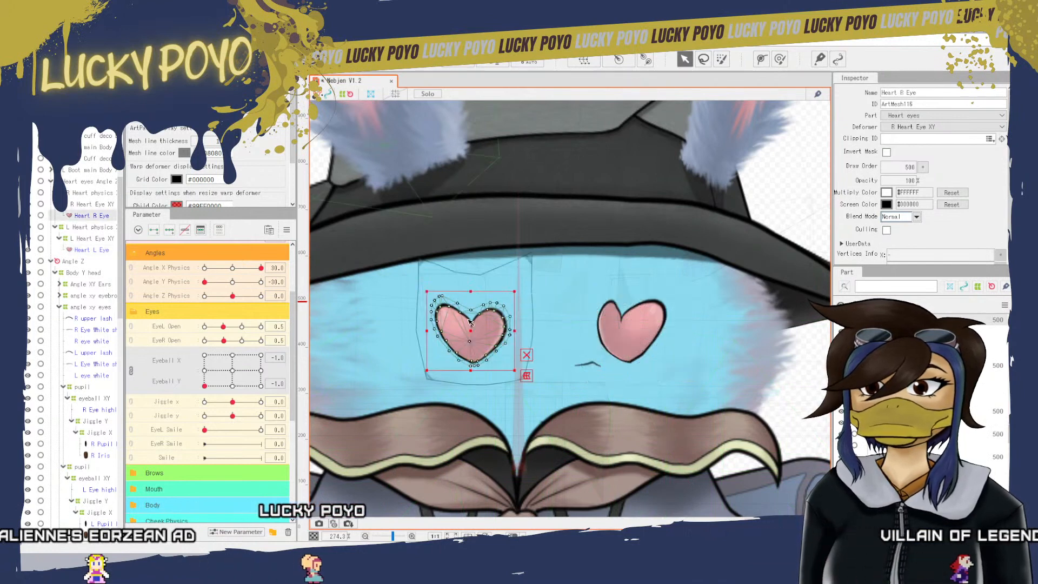
click(518, 331)
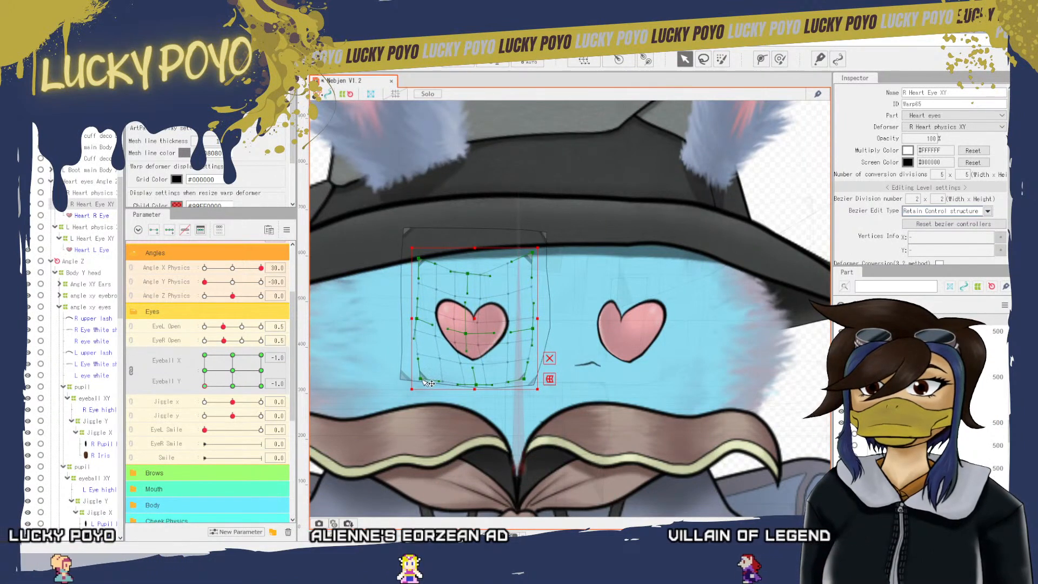
drag(417, 319, 413, 312)
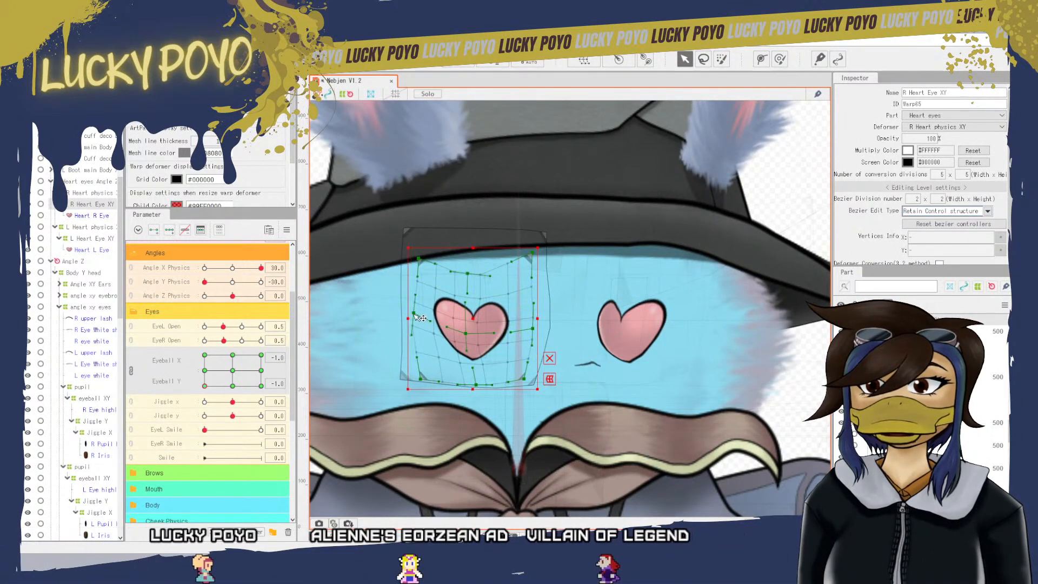
drag(418, 258, 417, 253)
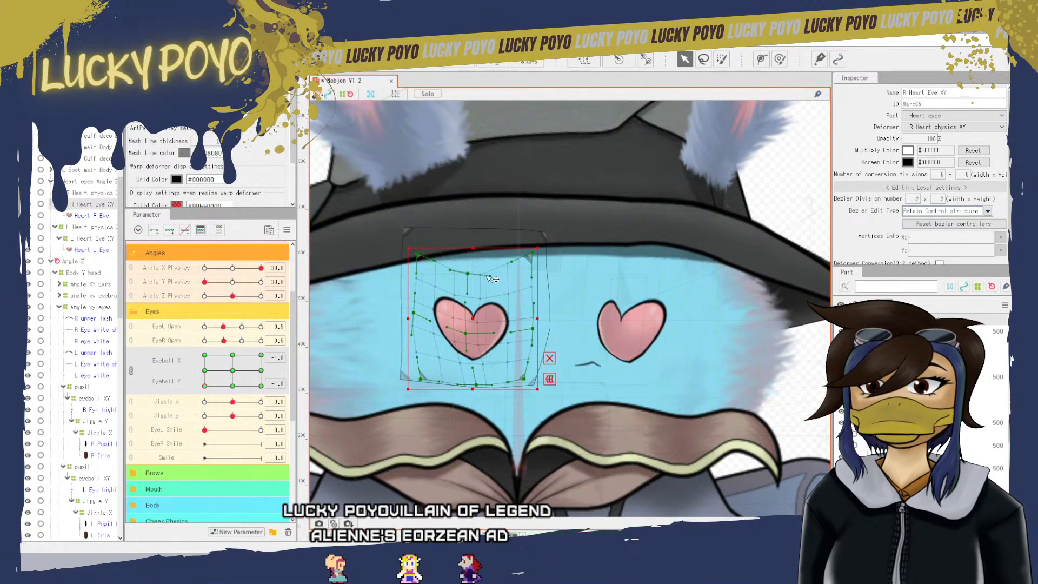
drag(481, 273, 482, 267)
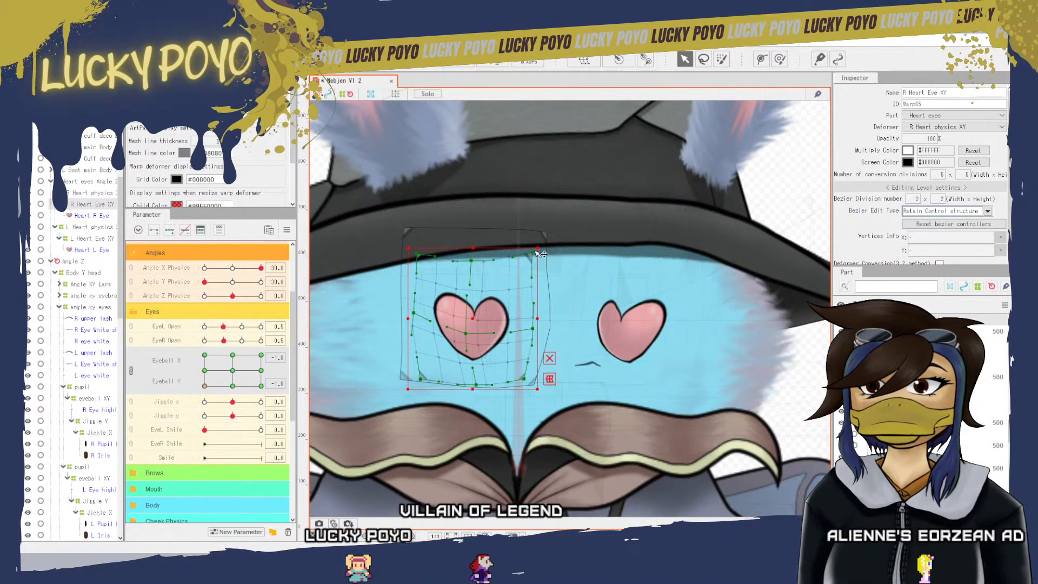
- Nudge R Heart Eye XY's upper inner corner and reshape the L Heart Eye XY warp deformer's inner edge, inner corners and center point
drag(537, 252, 541, 253)
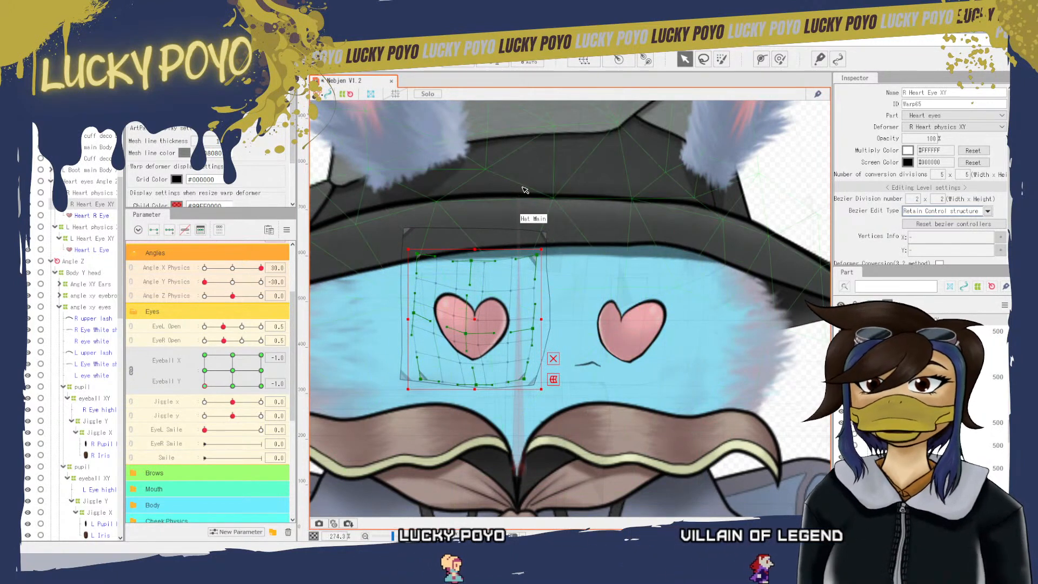
click(637, 364)
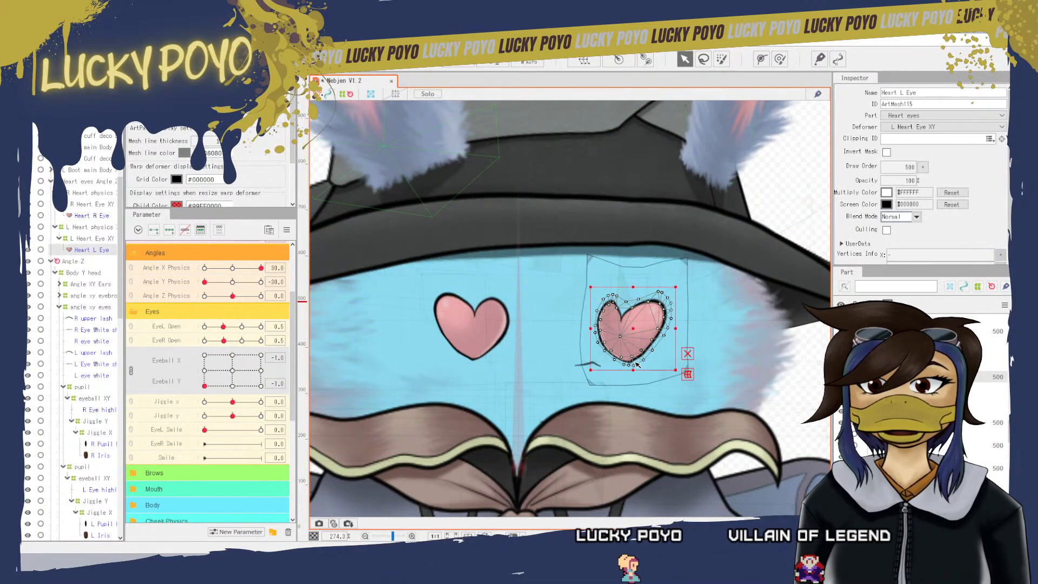
click(594, 384)
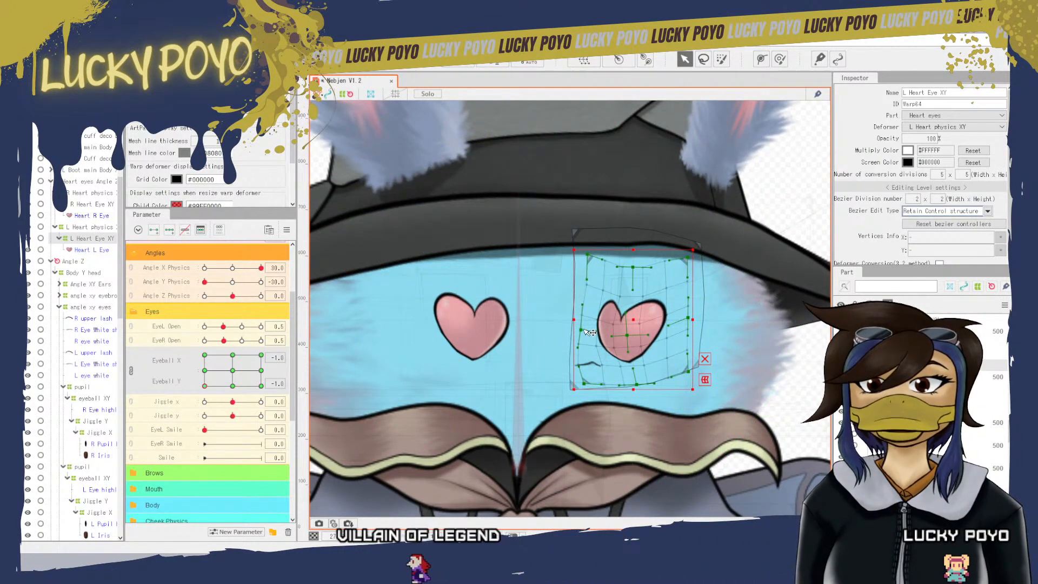
drag(585, 329, 581, 322)
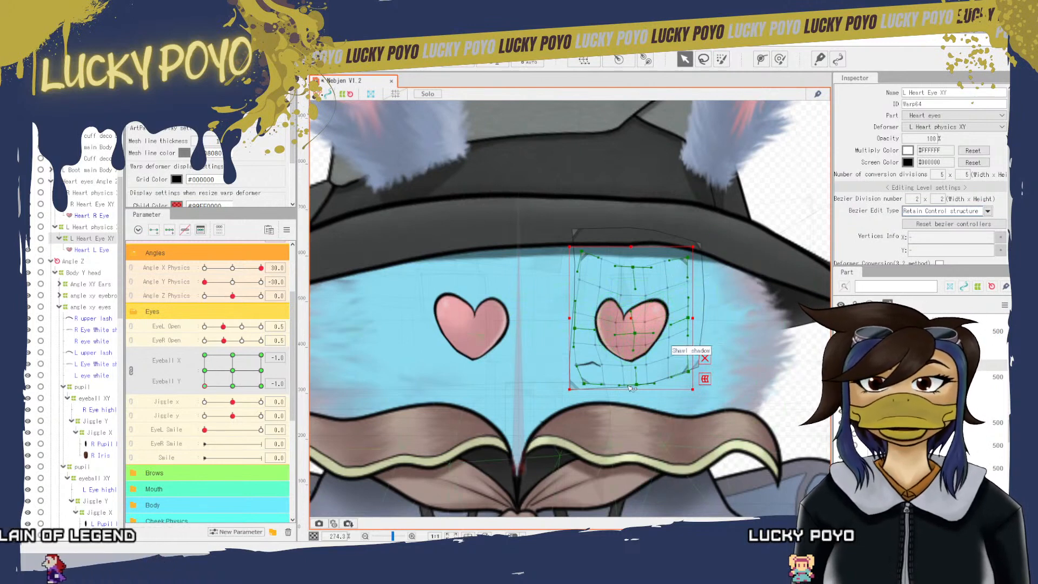
drag(584, 384, 577, 381)
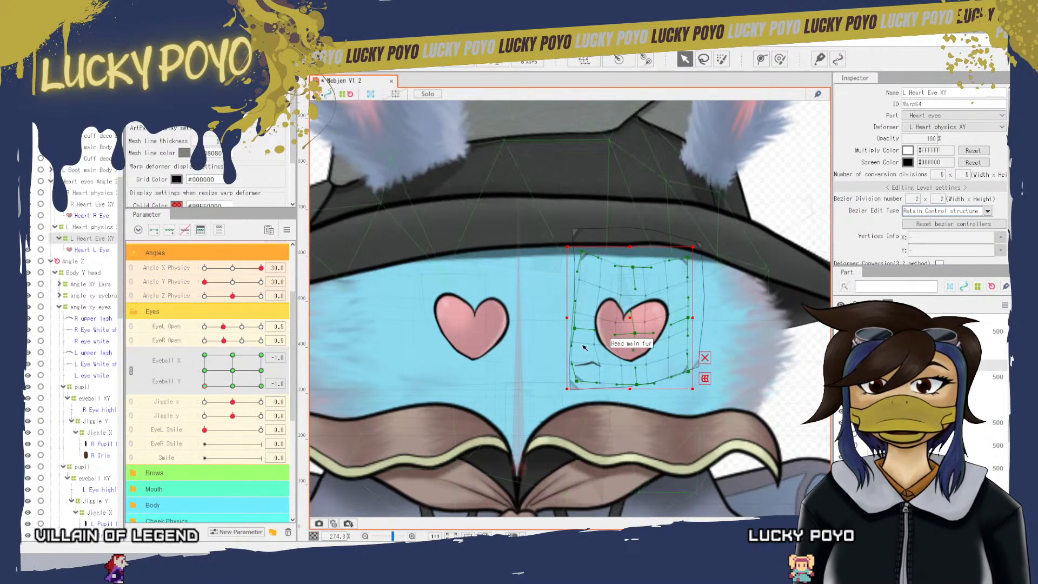
drag(575, 328, 574, 326)
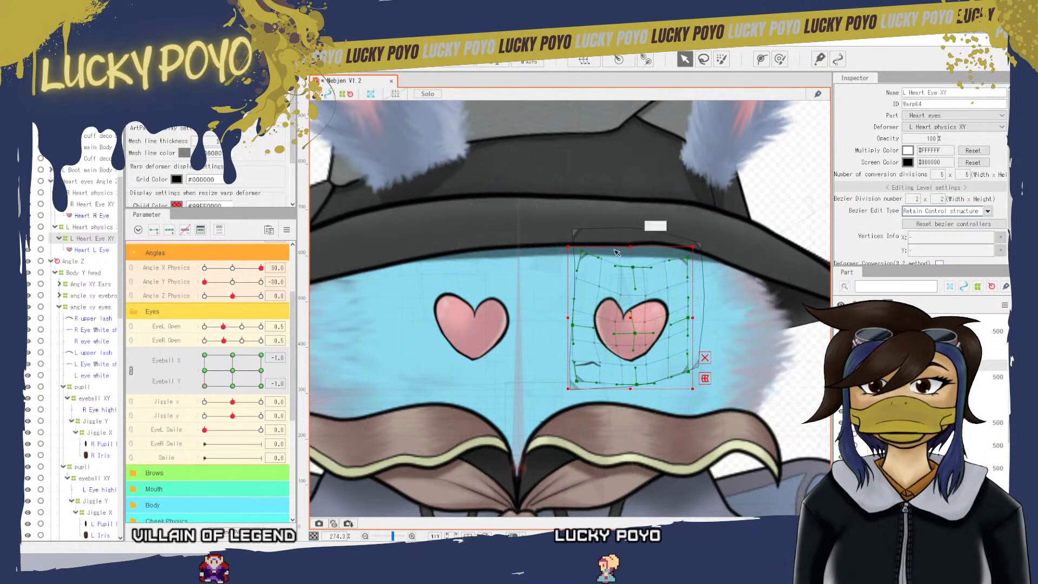
drag(582, 251, 580, 257)
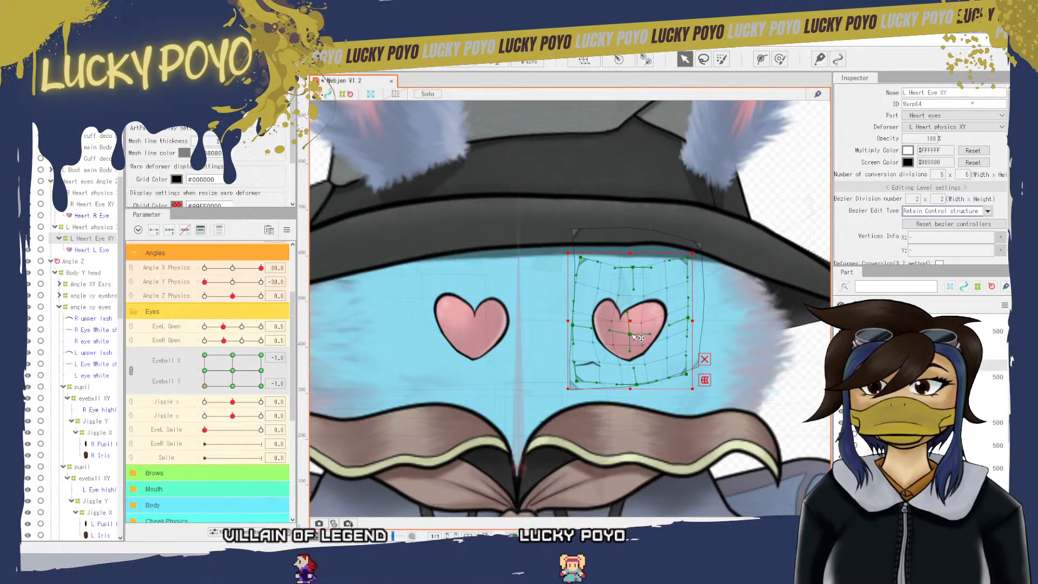
drag(640, 338, 636, 351)
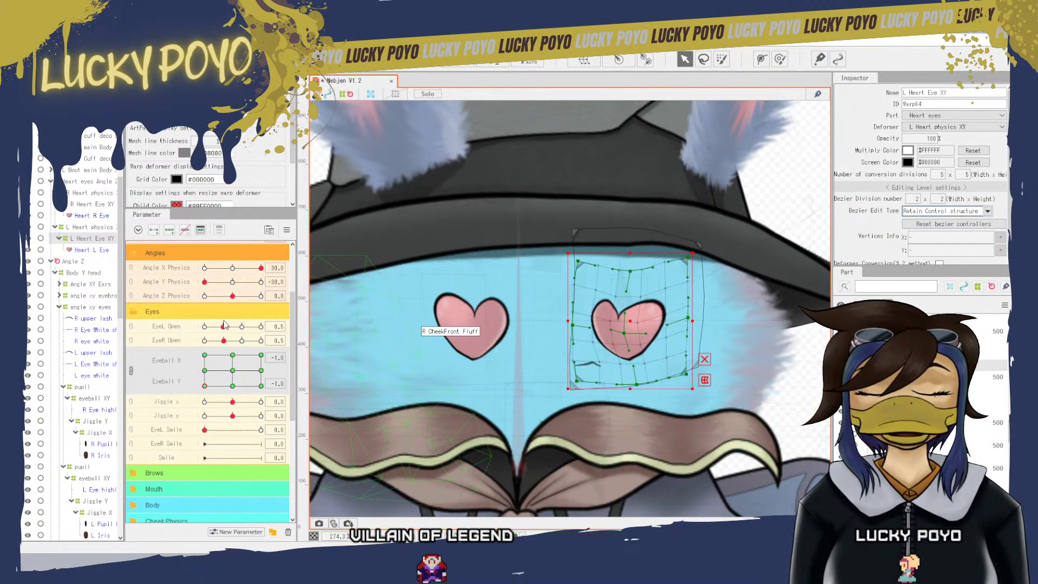
- Set EyeR Open and EyeL Open to 1.0 and pose the eyes at Eyeball X -1.0, Eyeball Y 0.0
click(243, 341)
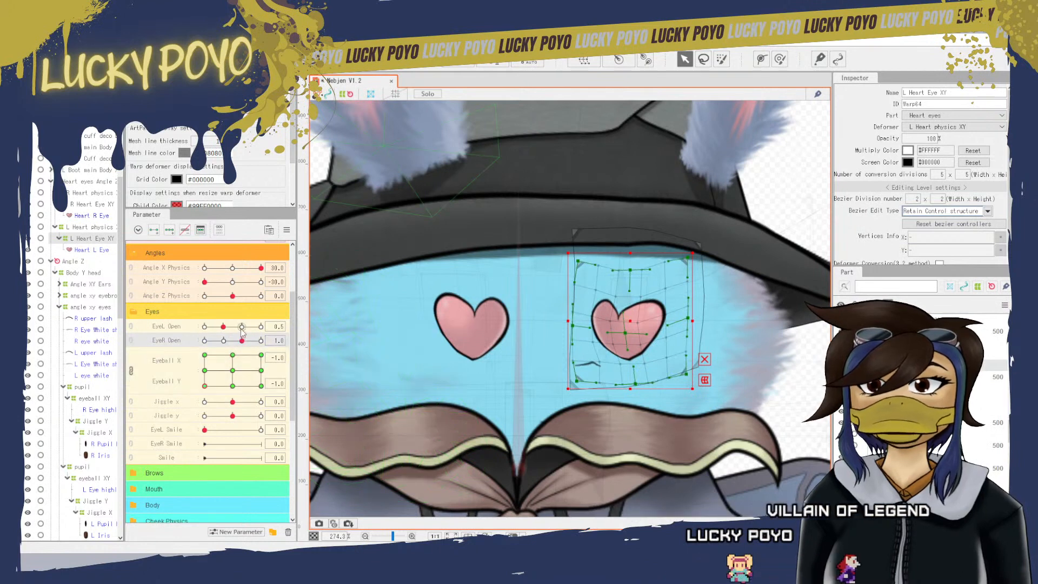
click(241, 327)
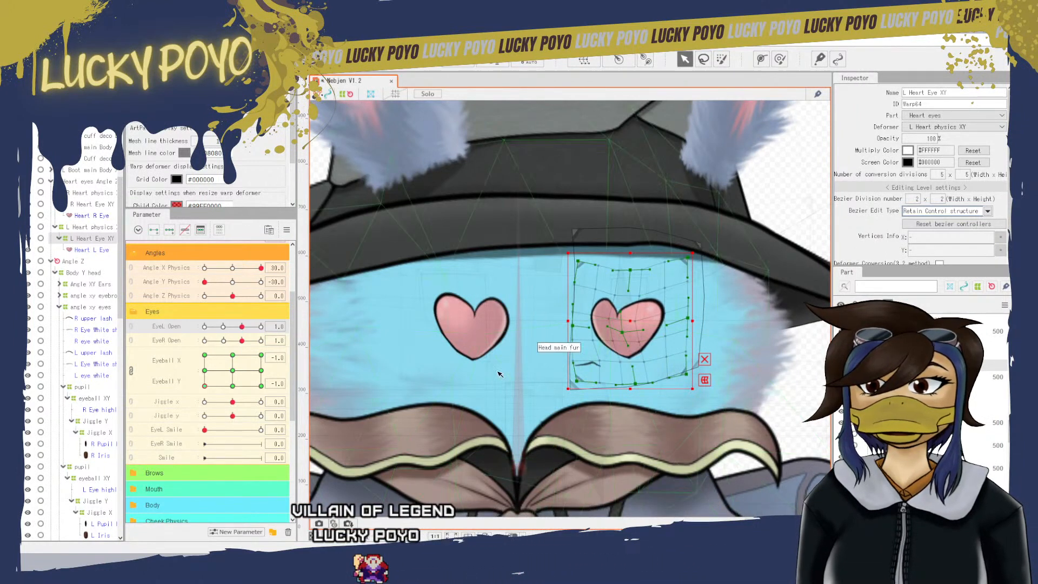
click(218, 377)
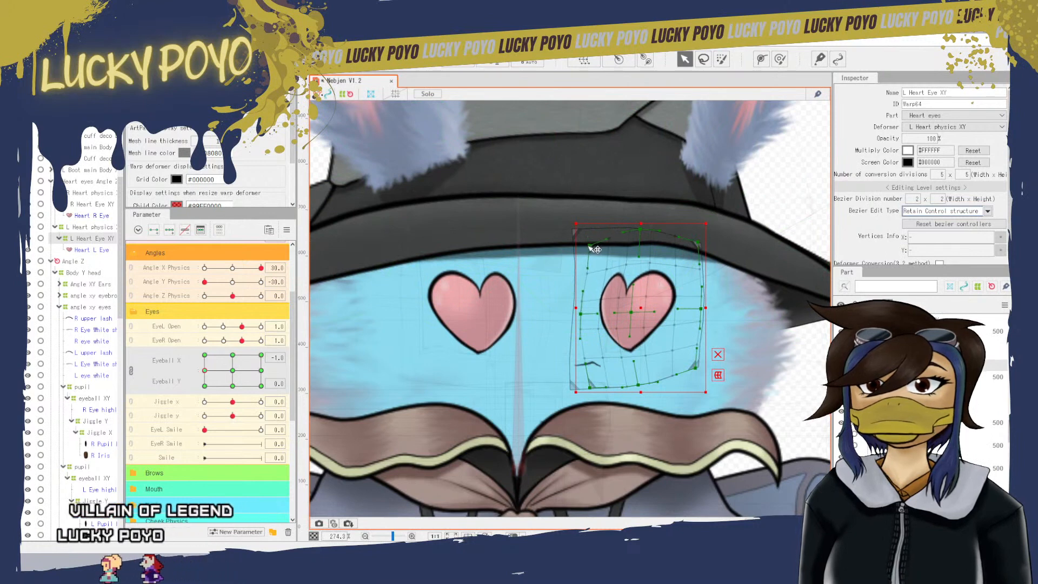
- Reshape L Heart Eye XY by lowering its top middle, raising its bottom edge, pulling its outer edge inward and extending its upper outer corner
drag(642, 233, 641, 245)
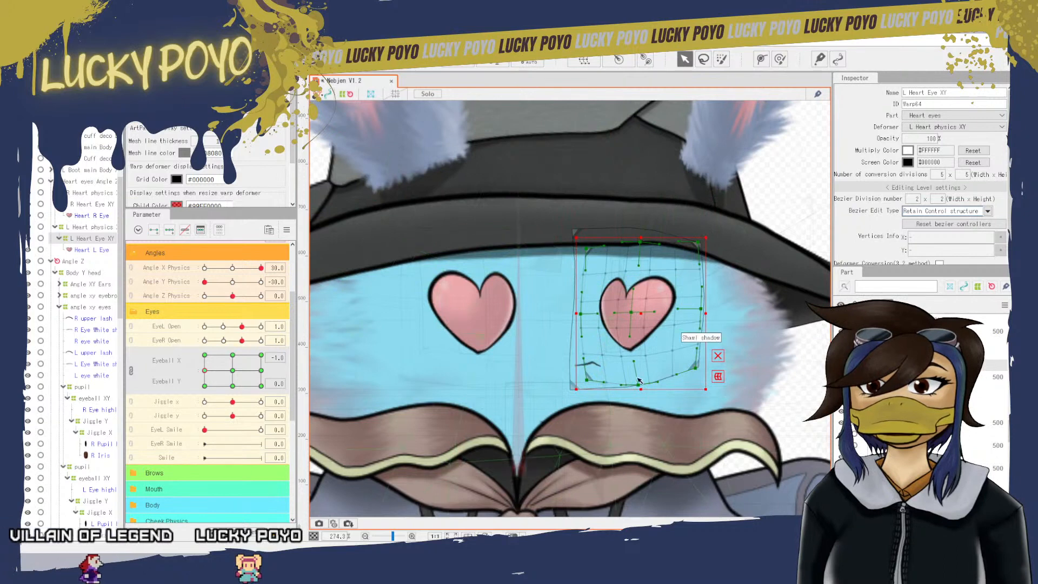
drag(639, 384, 696, 379)
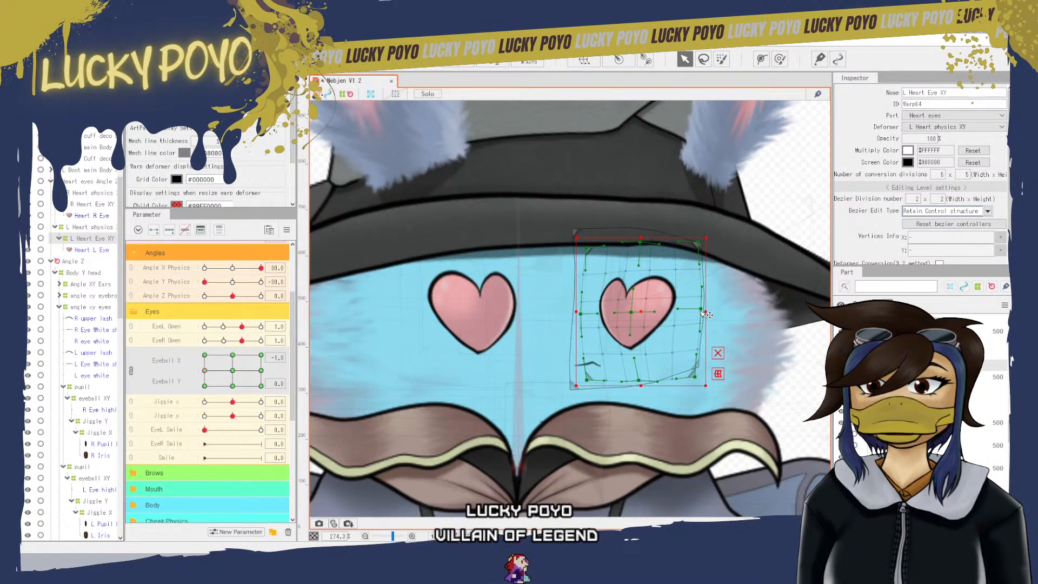
drag(701, 310, 697, 312)
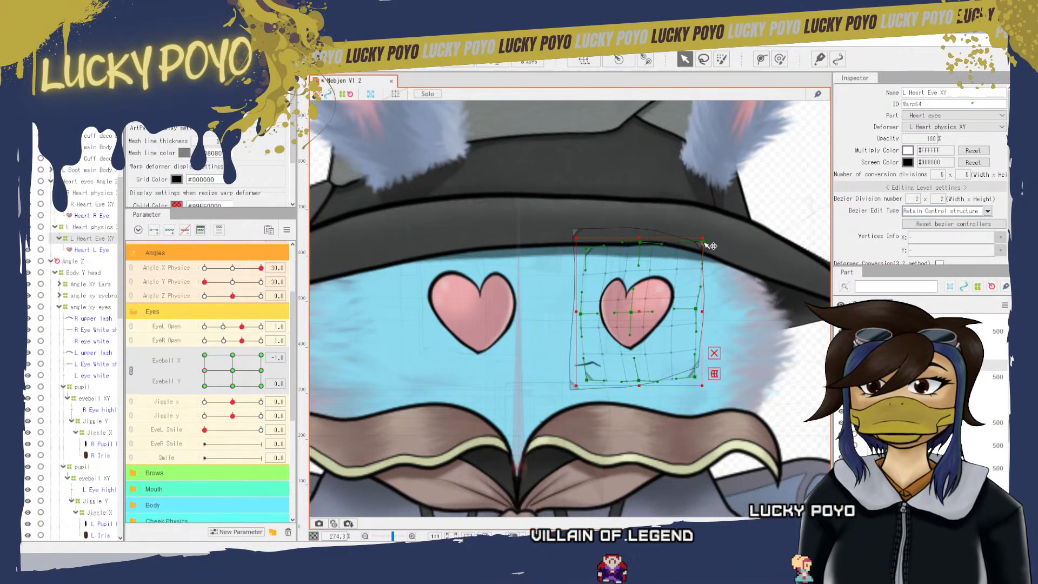
drag(705, 241, 712, 241)
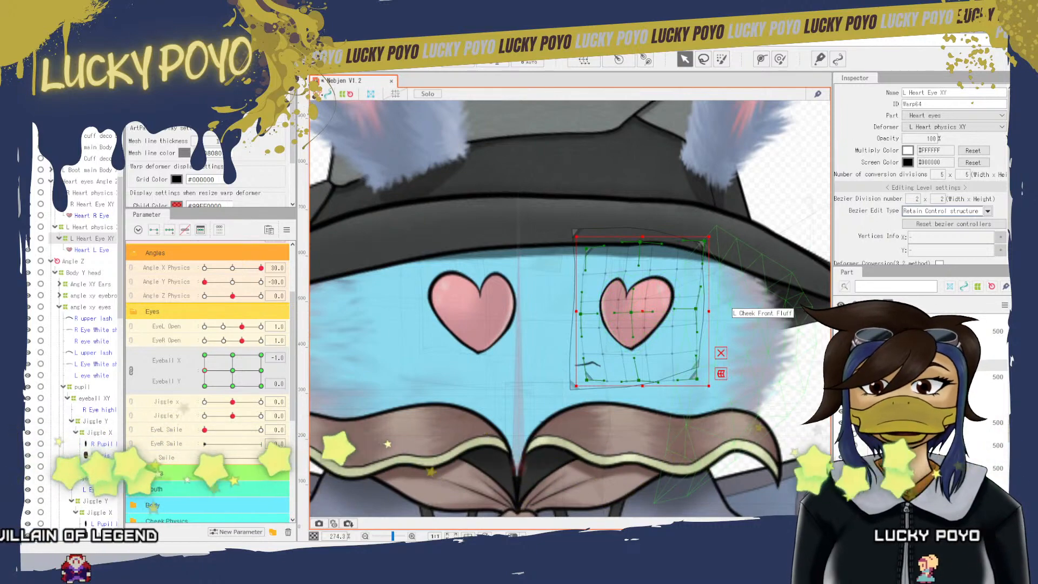
- Reshape the R Heart Eye XY warp deformer, shifting its center and inner edge toward the outer side and raising its bottom edge
click(512, 285)
click(541, 234)
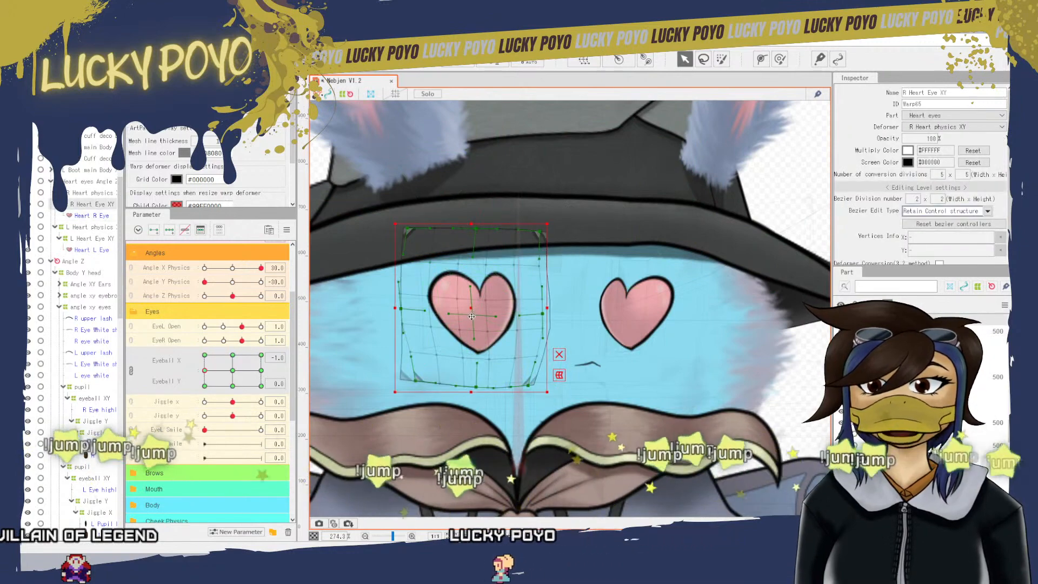
drag(480, 324, 456, 322)
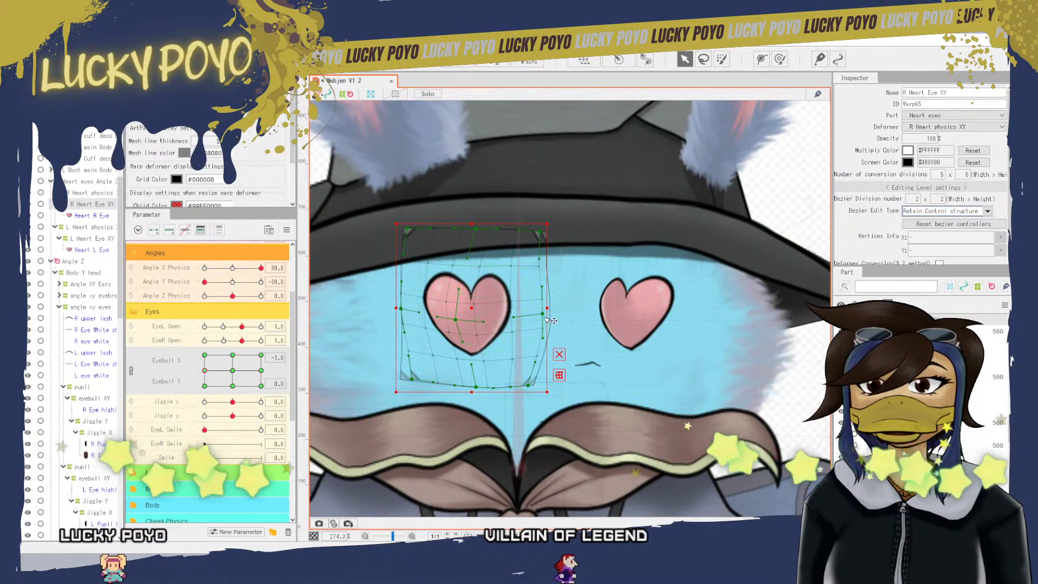
drag(542, 313, 536, 314)
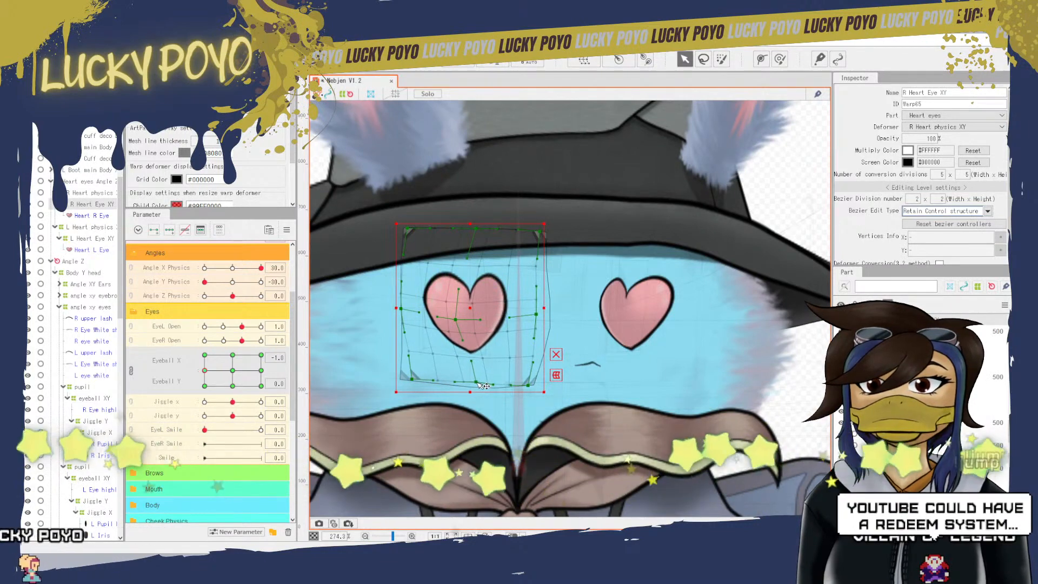
drag(477, 382, 536, 378)
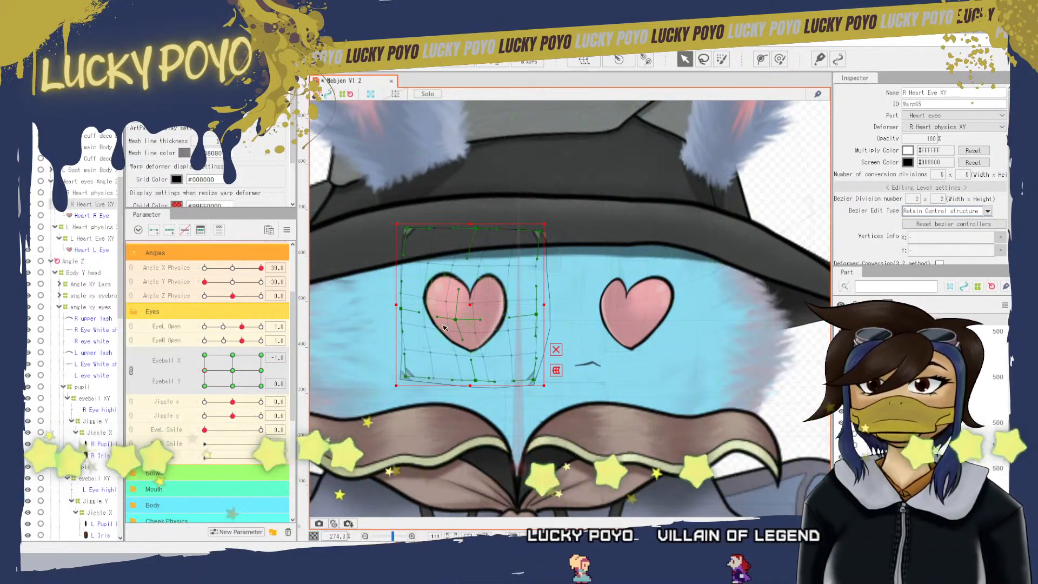
drag(459, 322, 457, 317)
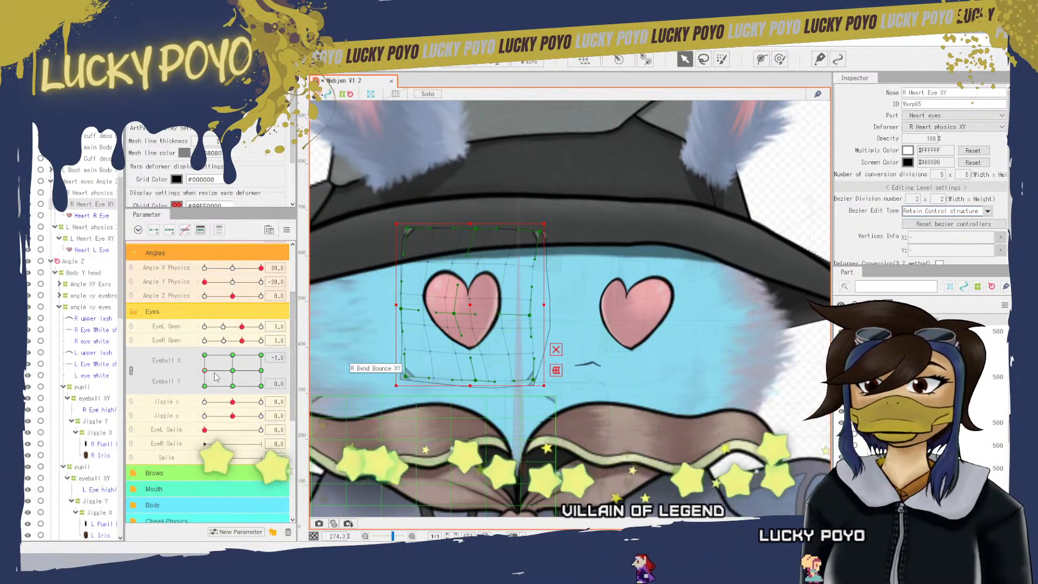
- Sweep the Eyeball X and Y pose to test the hearts and reset Angle X Physics and Angle Y Physics to 0.0
drag(215, 376, 244, 373)
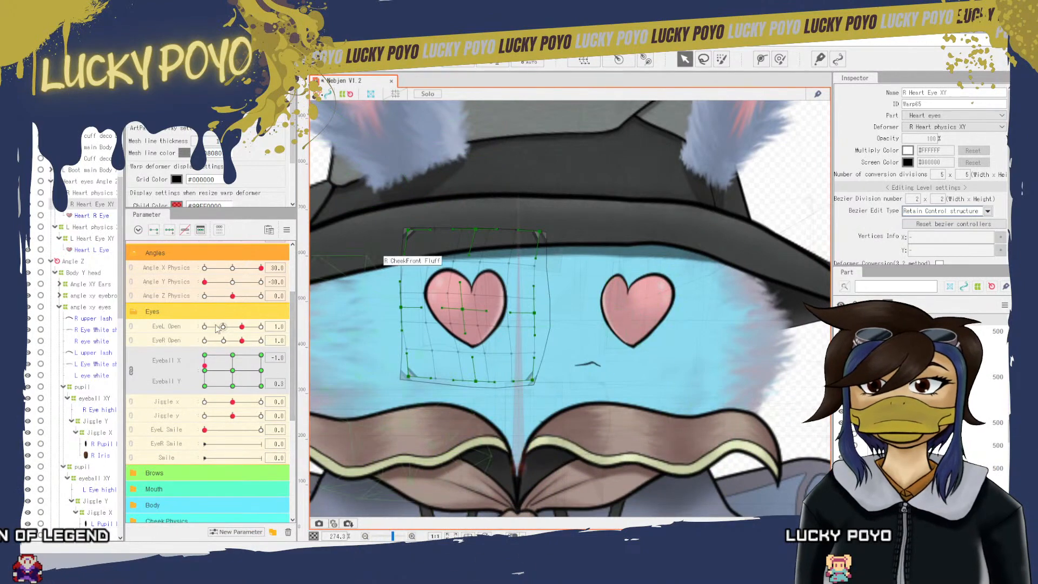
click(233, 269)
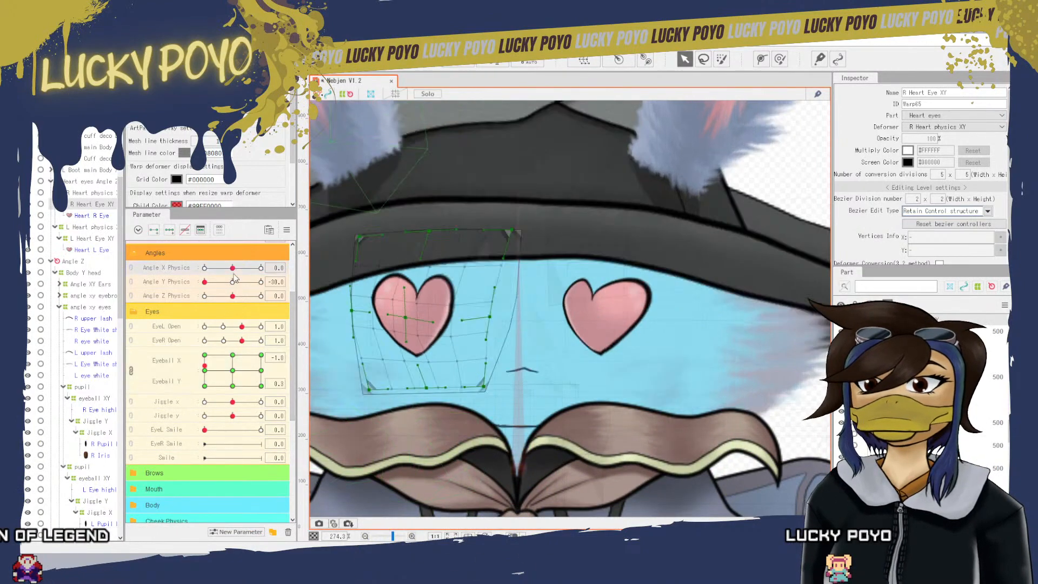
click(232, 282)
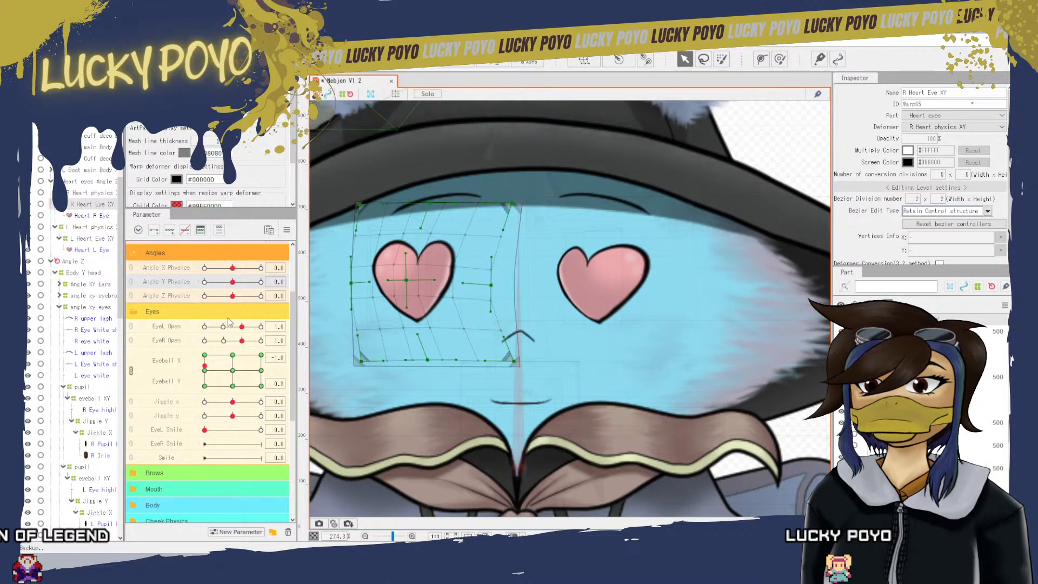
- Set Eyeball X and Eyeball Y to -1.0 and shift R Heart Eye XY's top middle point slightly toward the outer side
click(205, 355)
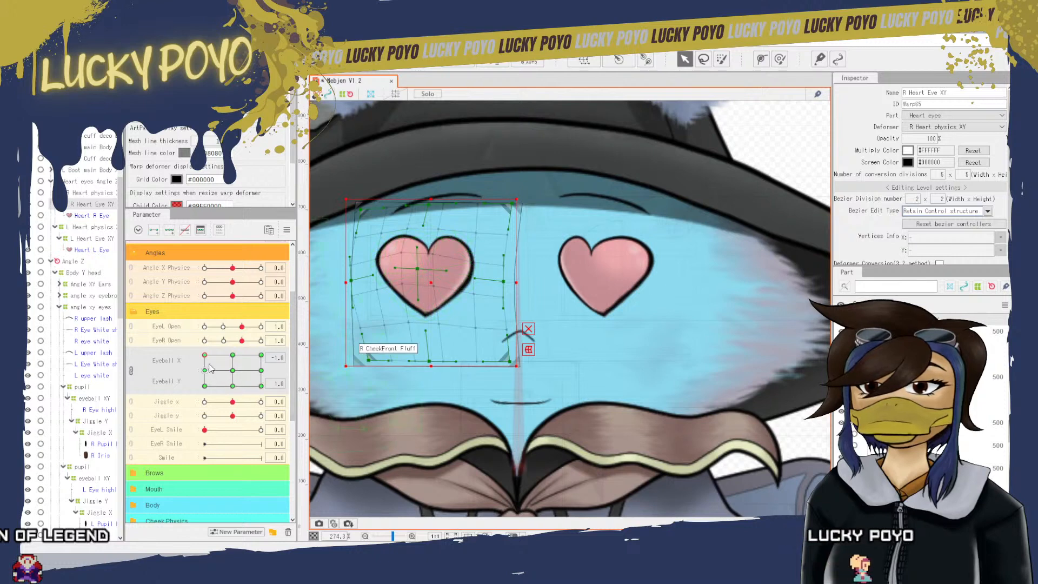
click(204, 385)
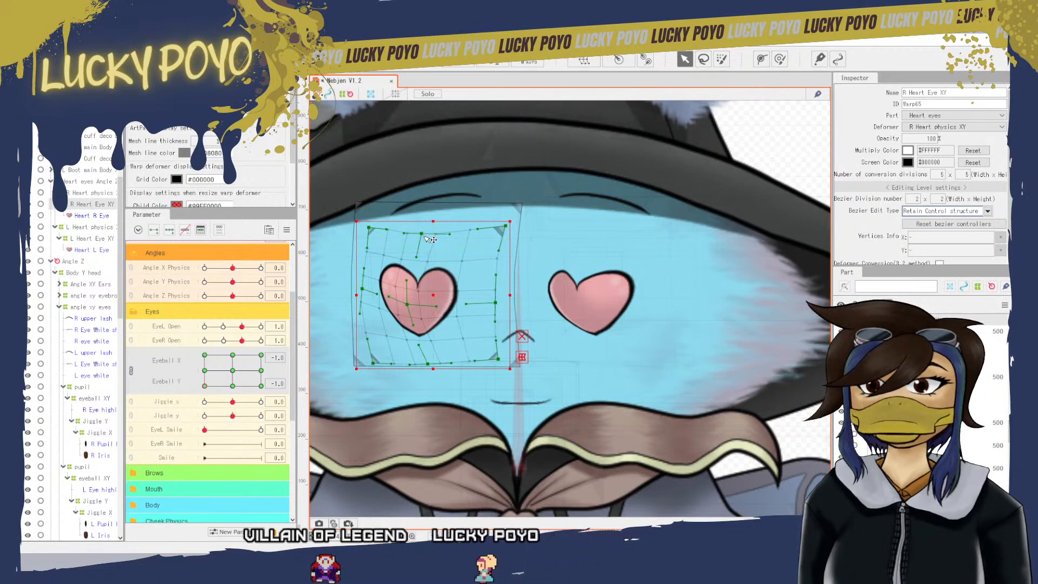
drag(422, 236, 398, 235)
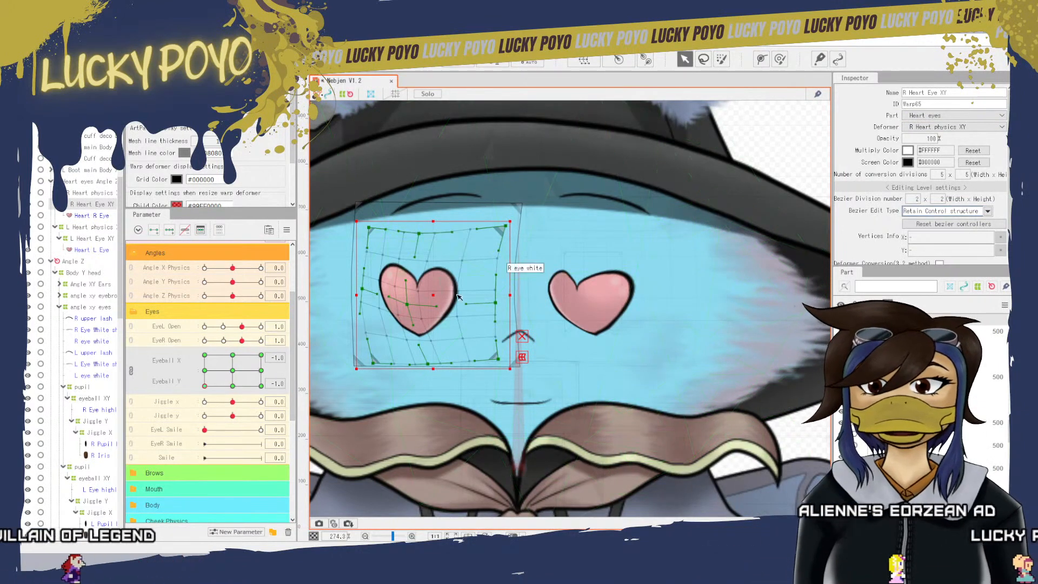
- Compare the R heart's shape at Eyeball X -1.0 and 0.0 with Eyeball Y at 0.0
click(206, 376)
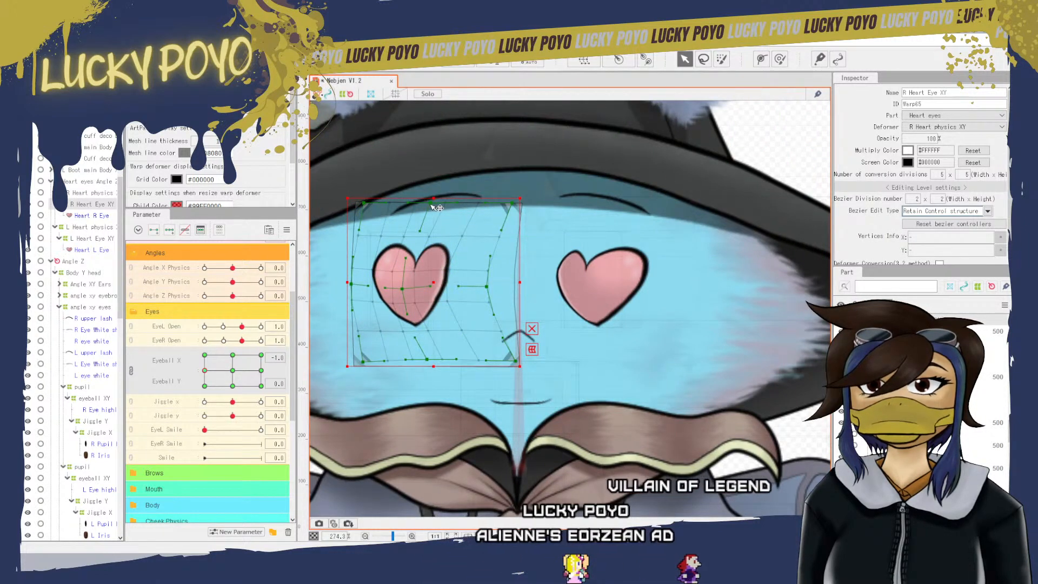
click(234, 371)
click(205, 371)
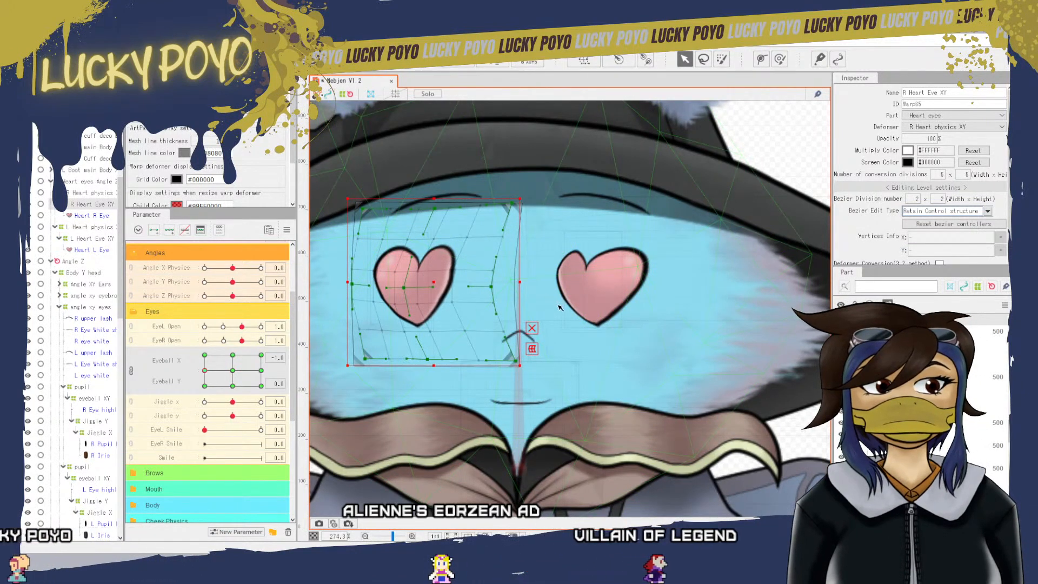
click(233, 372)
click(204, 370)
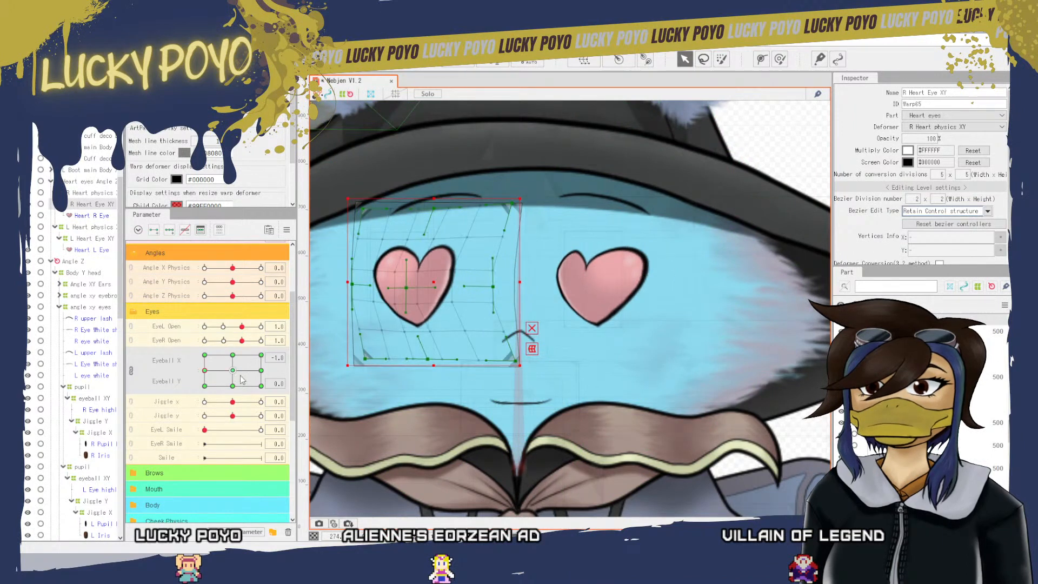
- At Eyeball X -1.0 and Eyeball Y 1.0, pull R Heart Eye XY's inner edge and lower inner corner toward the heart
drag(234, 371, 198, 345)
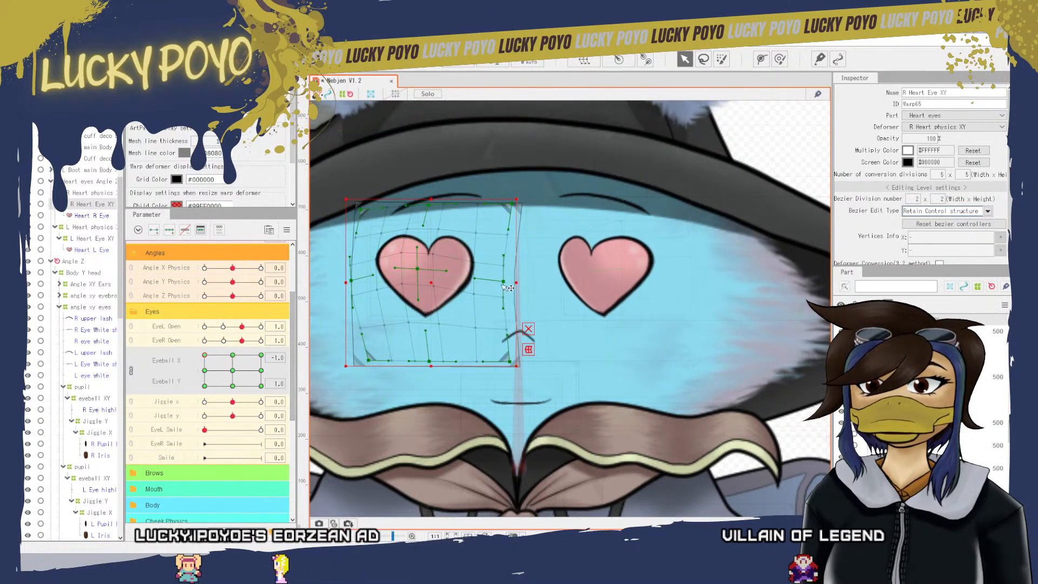
drag(503, 281, 495, 278)
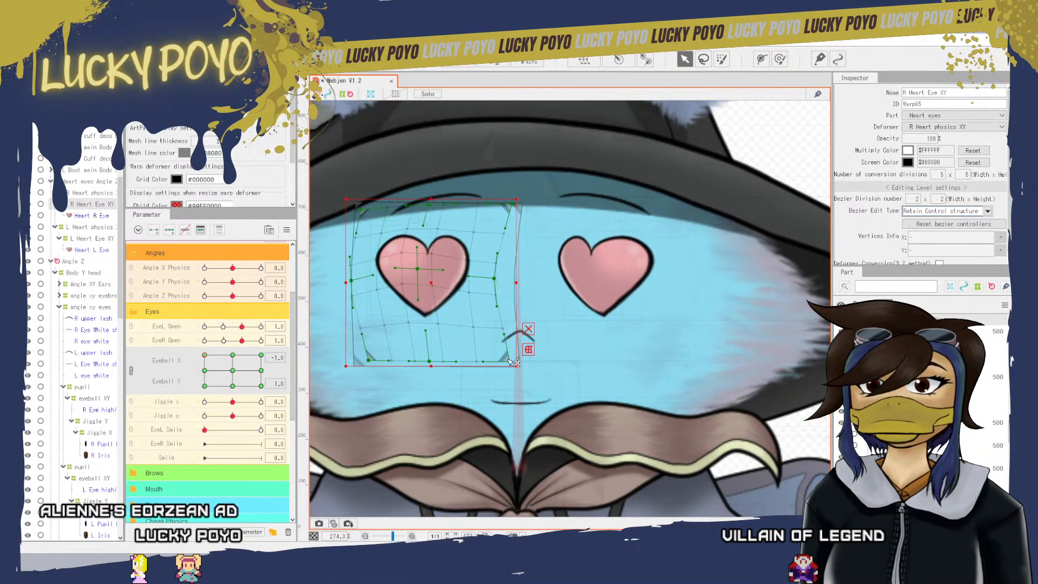
drag(510, 361, 503, 357)
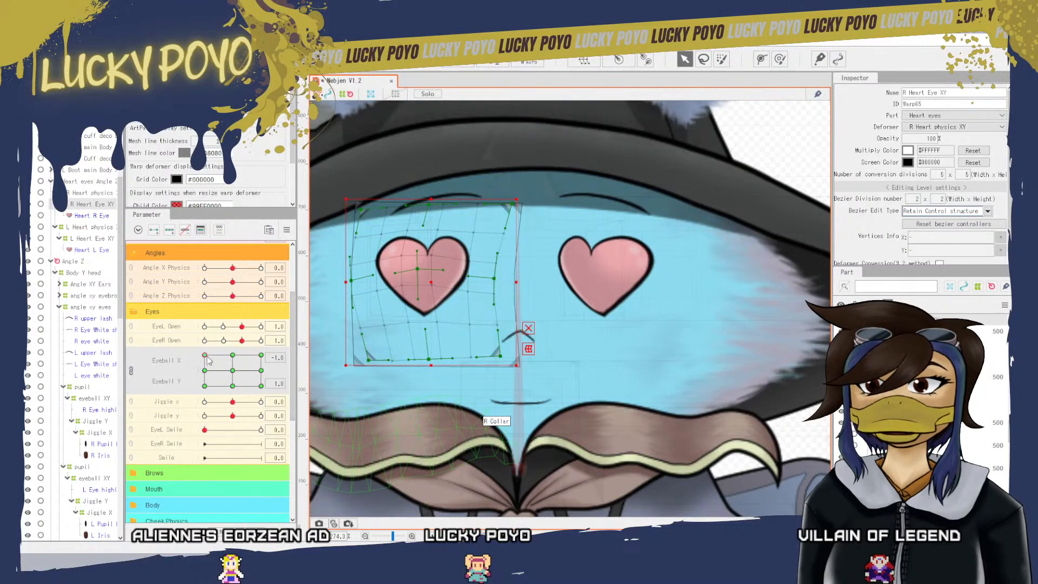
- At Eyeball X 1.0 and Eyeball Y -1.0, adjust R Heart Eye XY's upper inner corner, inner edge and centre point slightly
drag(208, 361, 142, 400)
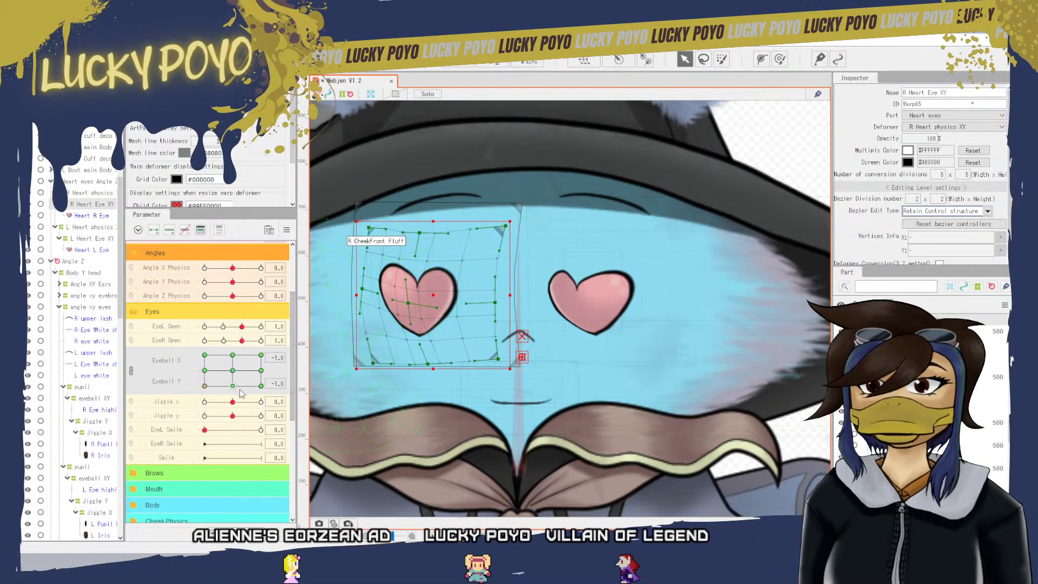
click(261, 385)
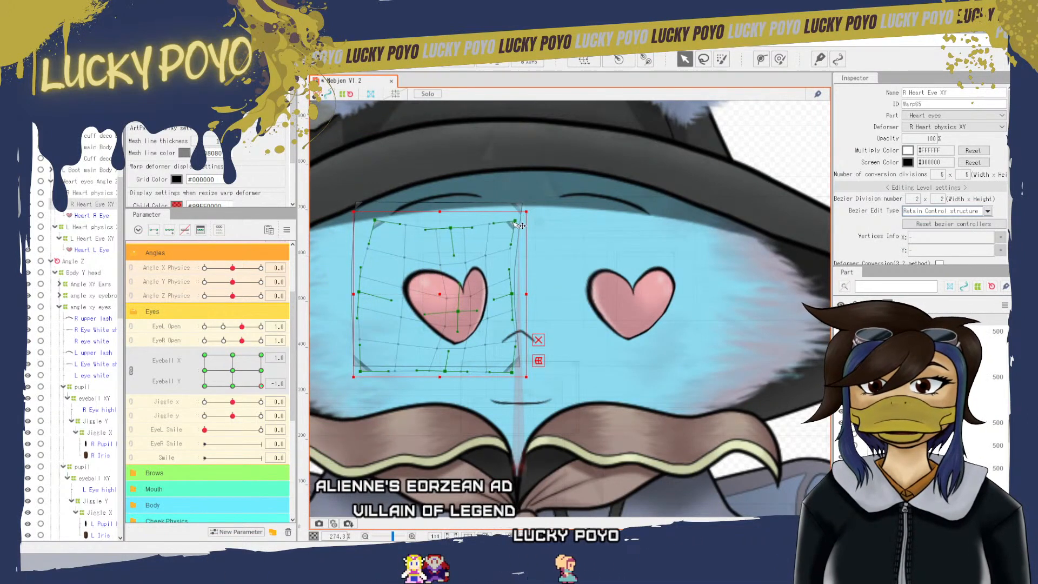
drag(514, 222, 513, 222)
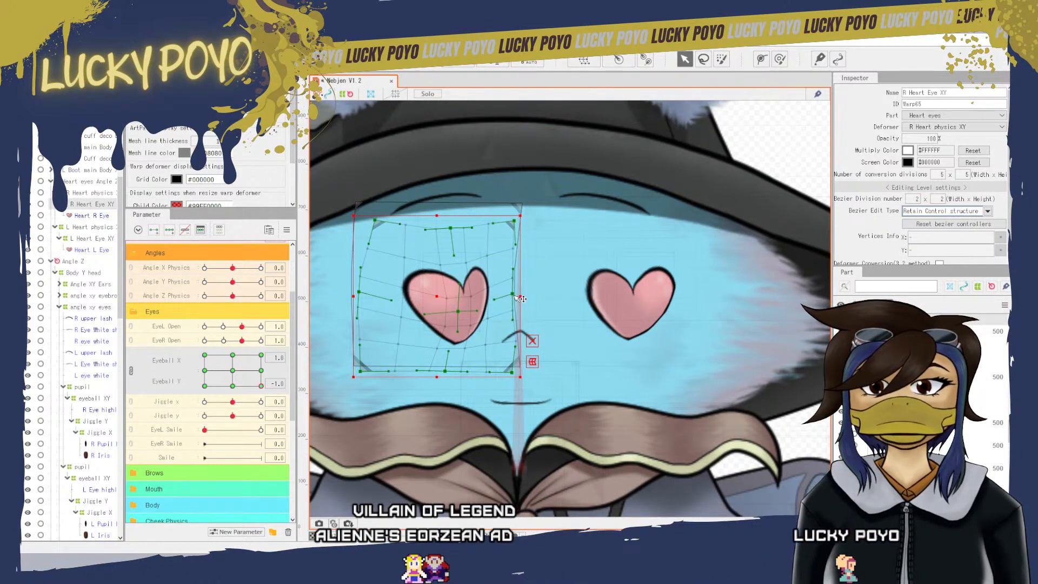
drag(521, 298, 522, 298)
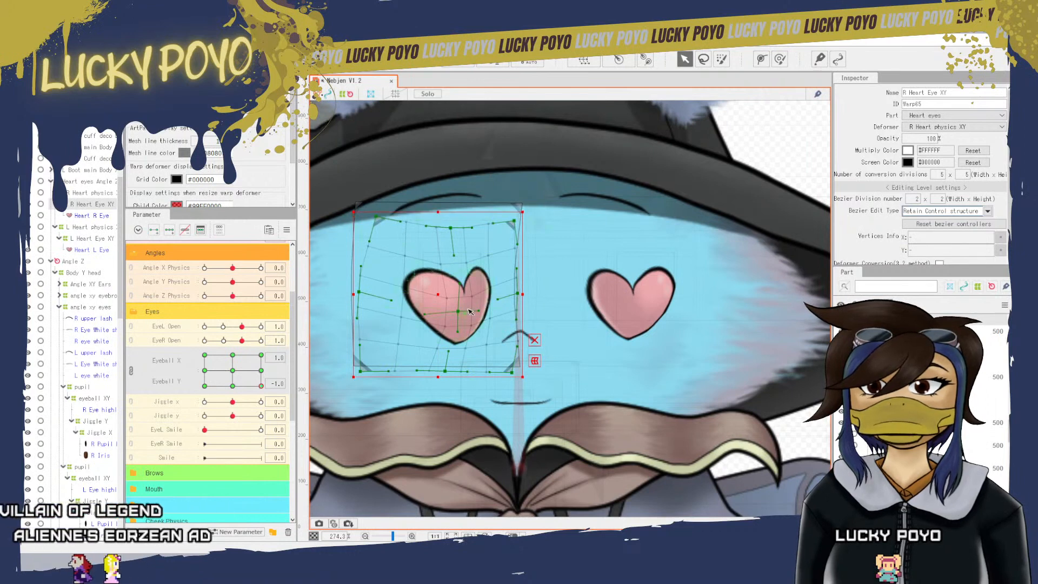
drag(458, 311, 458, 308)
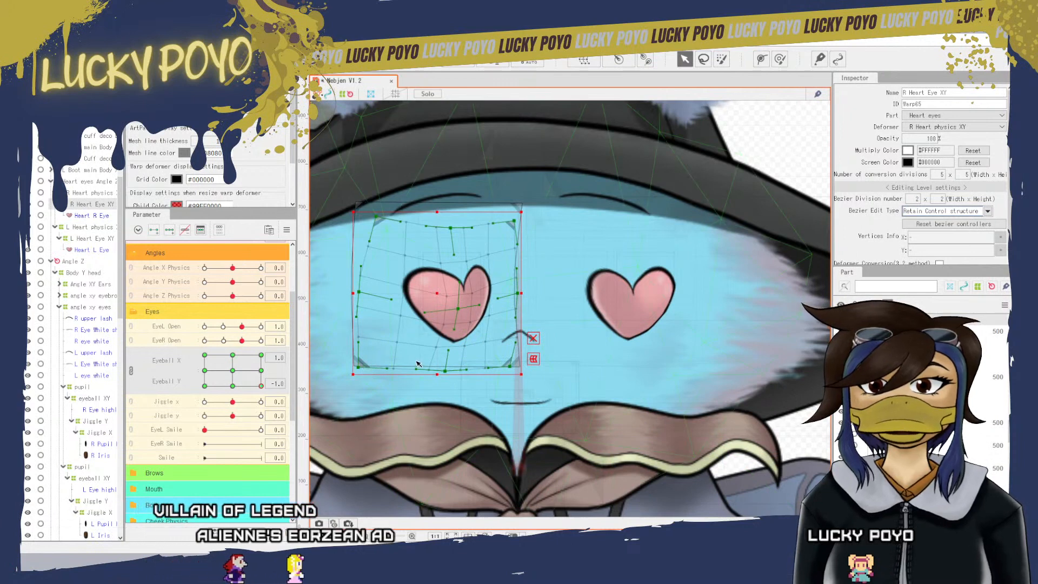
- Pull R Heart Eye XY's outer edge toward the heart, nudge its centre point, and move its upper outer corner down and outward
drag(359, 293, 368, 295)
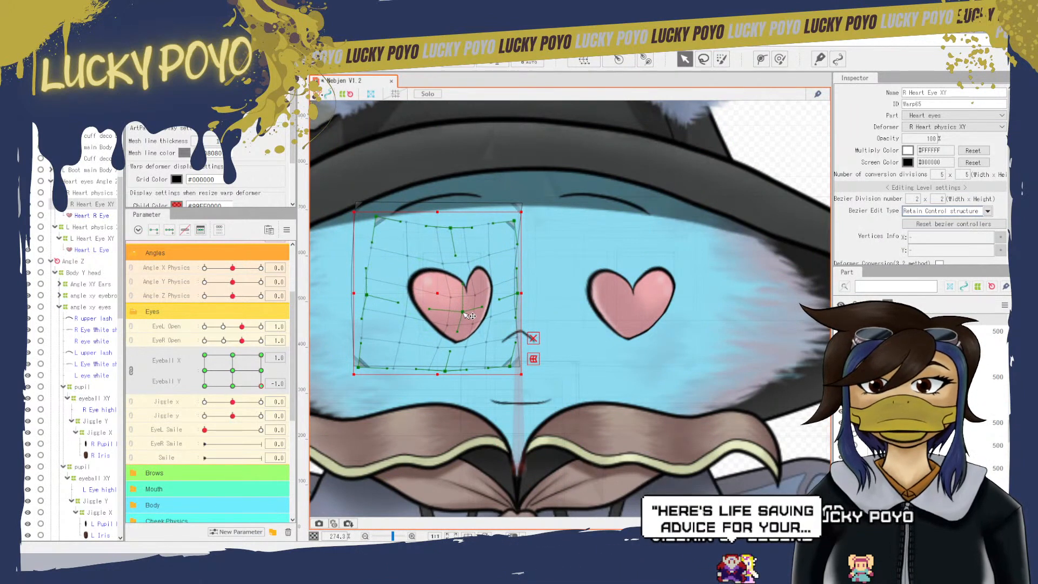
drag(461, 310, 459, 308)
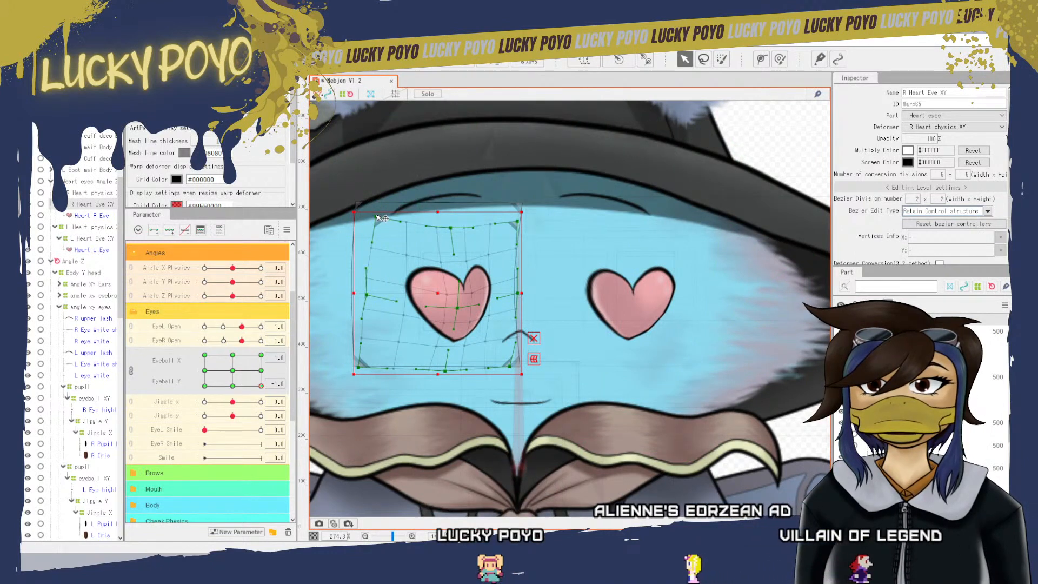
drag(376, 217, 370, 224)
drag(365, 270, 372, 270)
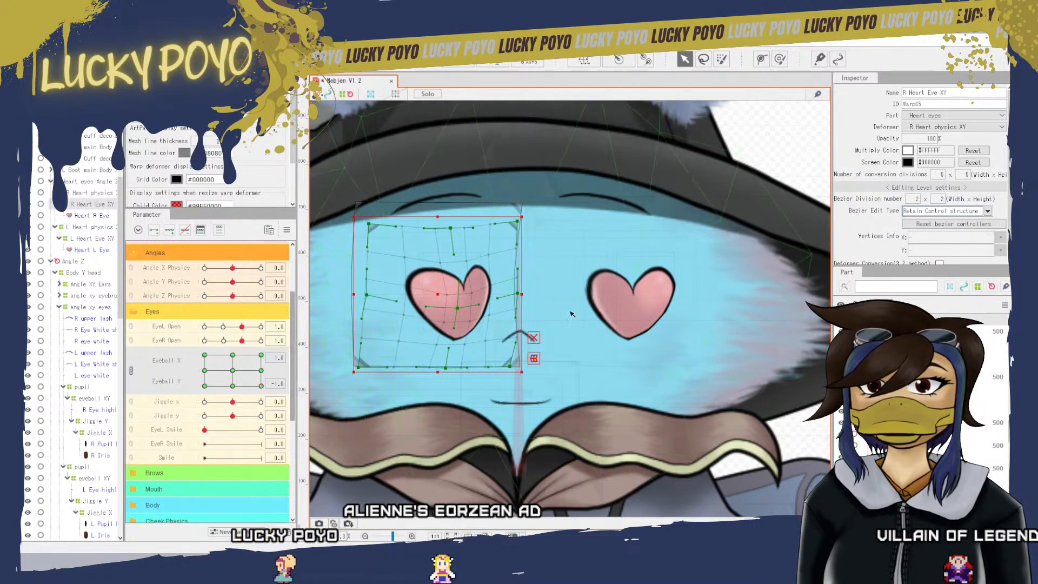
click(596, 309)
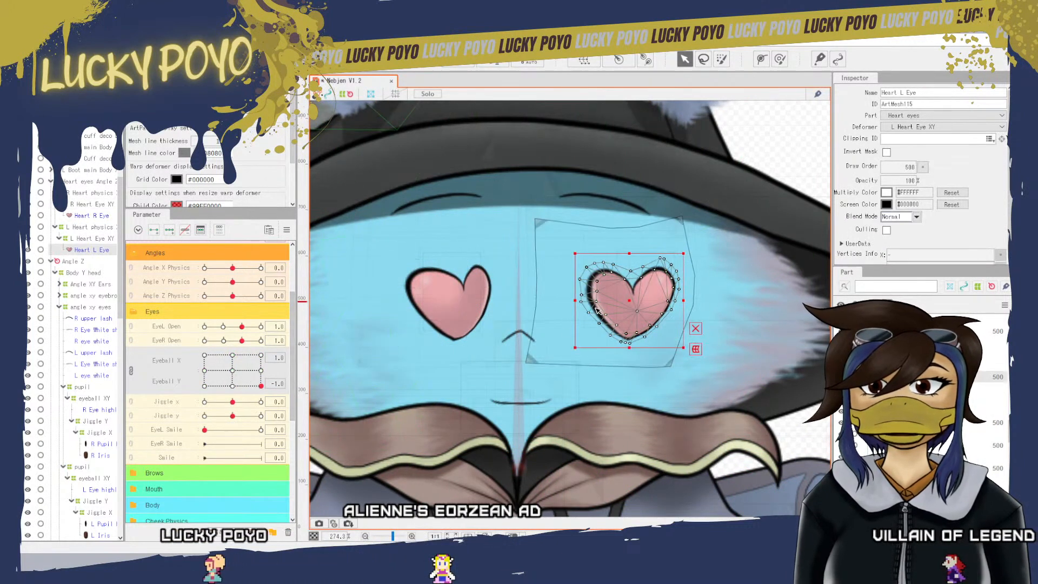
click(532, 364)
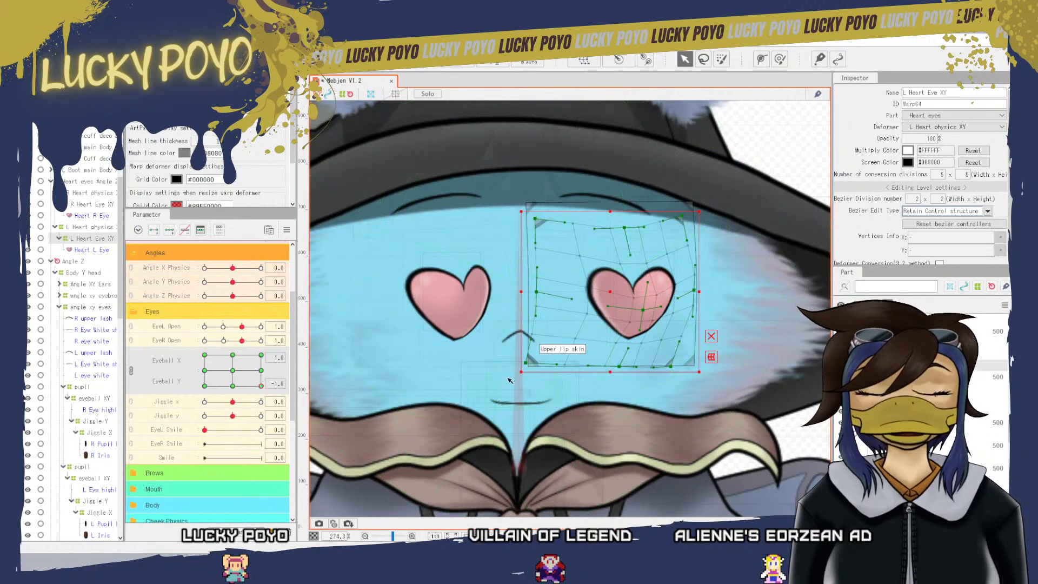
click(779, 146)
click(796, 438)
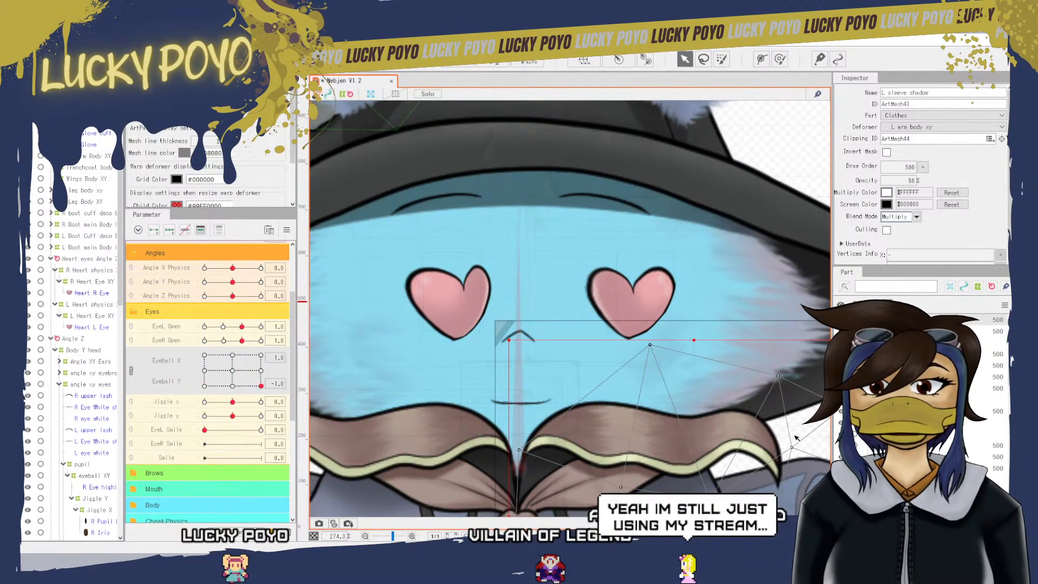
click(438, 295)
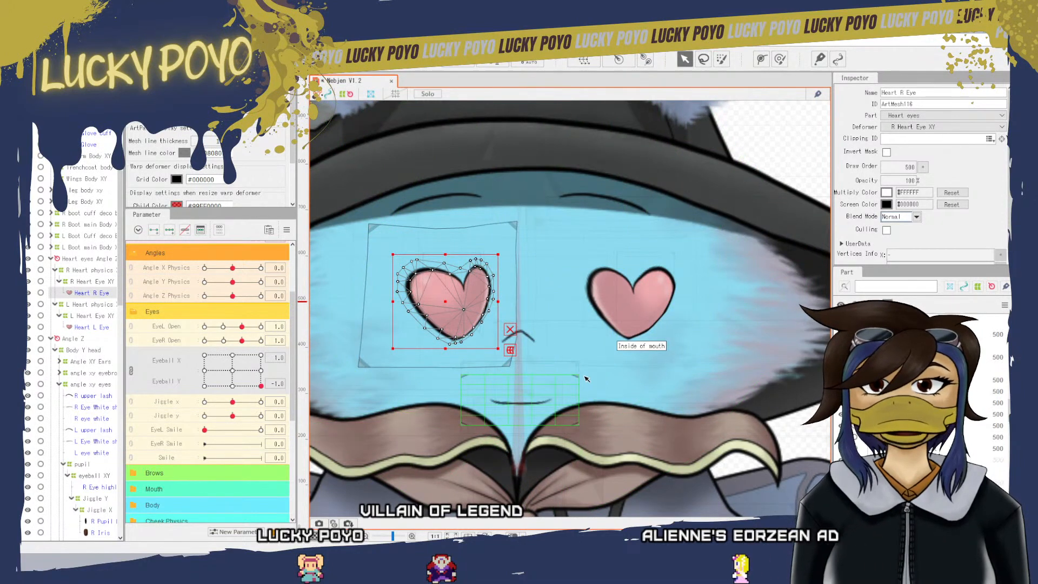
- At Eyeball X 1.0 and Eyeball Y 0.0, shift L Heart Eye XY's centre outward and pull its outer edge and lower outer corner inward
mouse_move(260, 386)
mouse_down()
mouse_move(229, 364)
mouse_move(223, 370)
mouse_move(316, 374)
mouse_move(247, 378)
mouse_move(262, 367)
mouse_move(237, 378)
mouse_move(277, 371)
mouse_move(260, 370)
mouse_up()
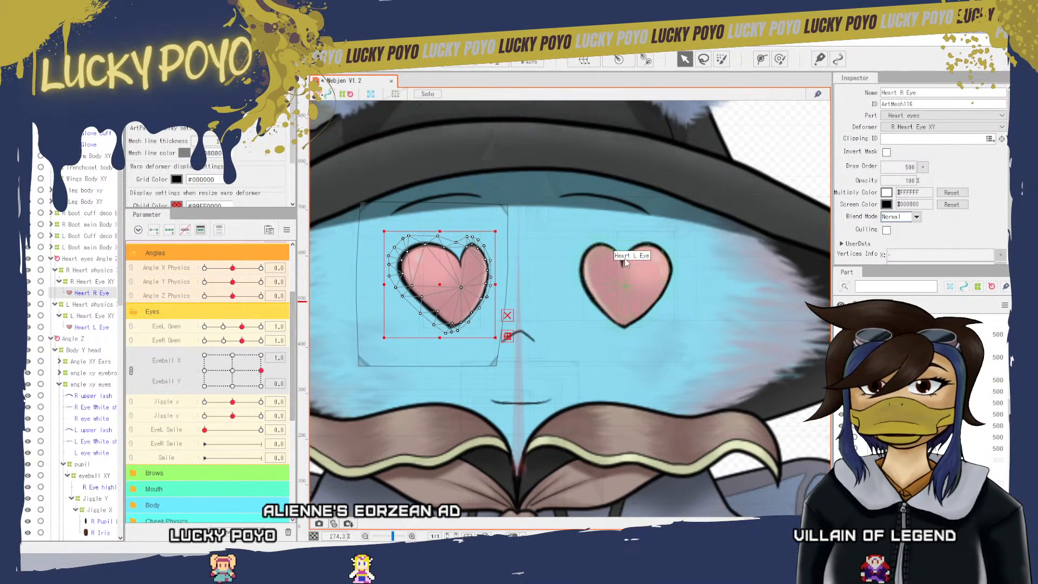
click(666, 249)
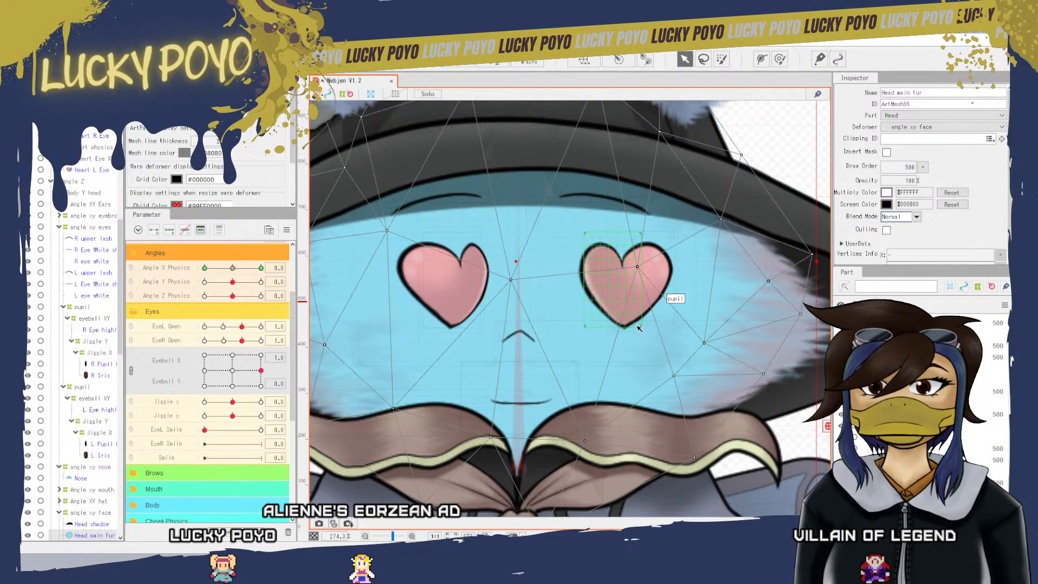
click(639, 328)
click(665, 298)
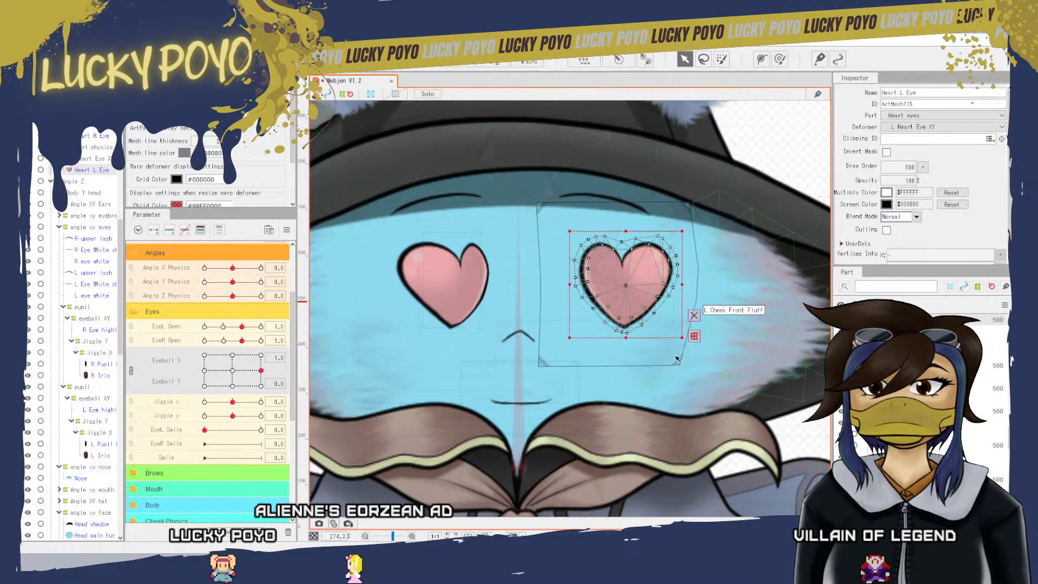
click(677, 363)
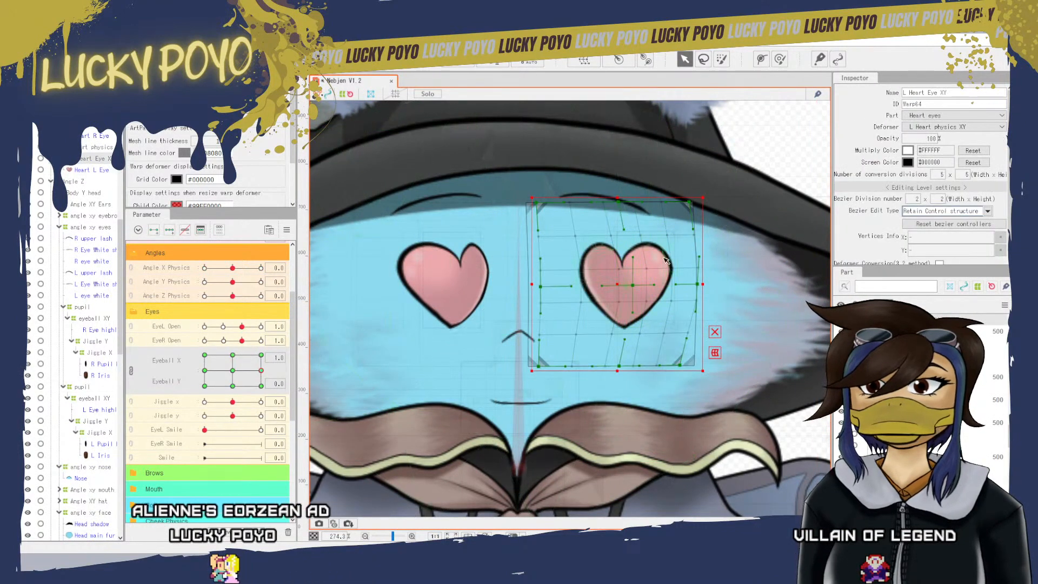
drag(634, 285, 649, 286)
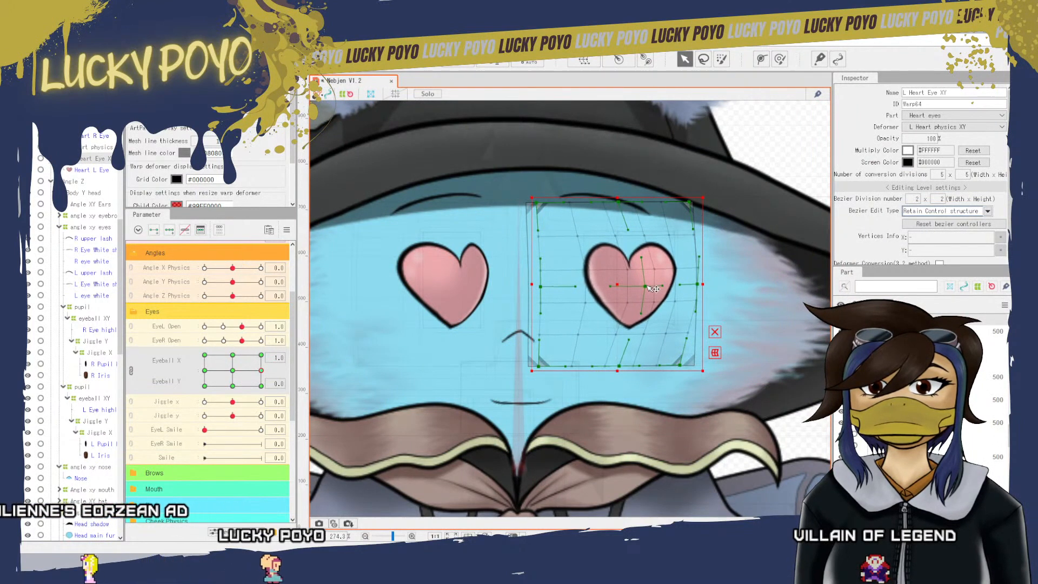
drag(624, 367, 667, 361)
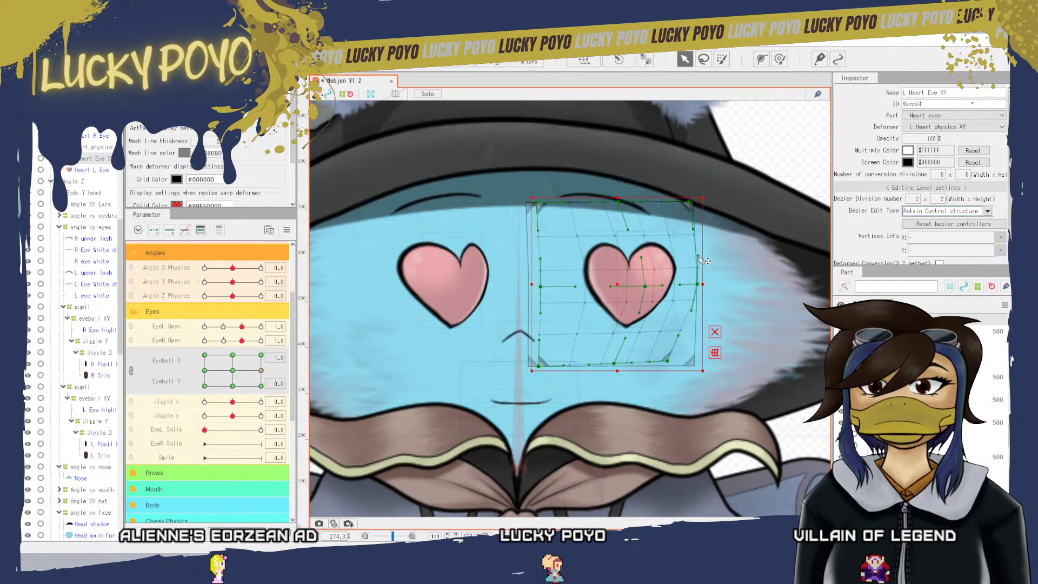
drag(697, 285, 691, 286)
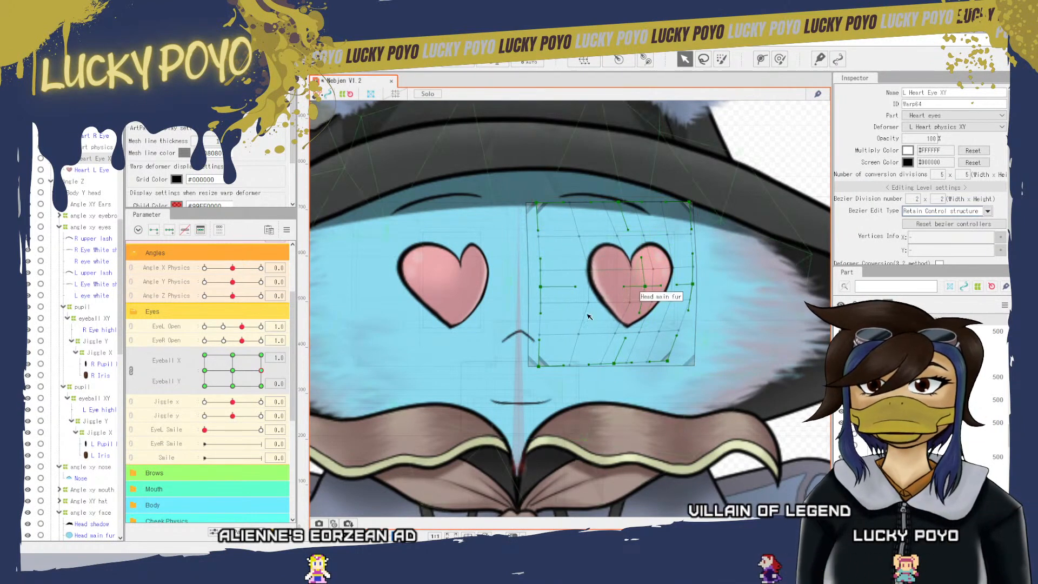
- Pull L Heart Eye XY's inner edge and lower inner corner toward the heart, and reset Eyeball X and Eyeball Y to 0.0
drag(540, 286, 550, 286)
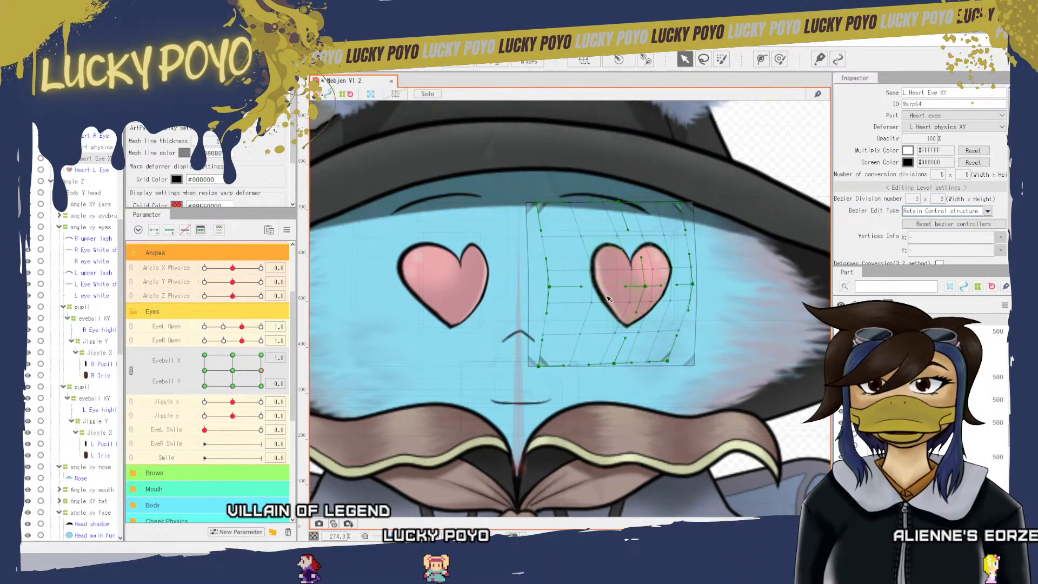
drag(550, 287, 548, 287)
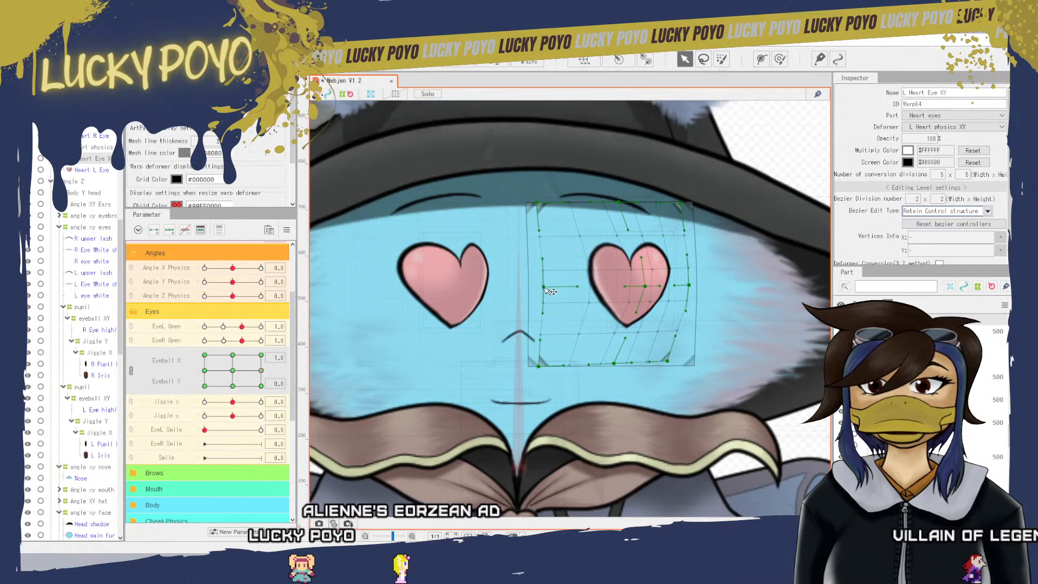
drag(550, 291, 560, 291)
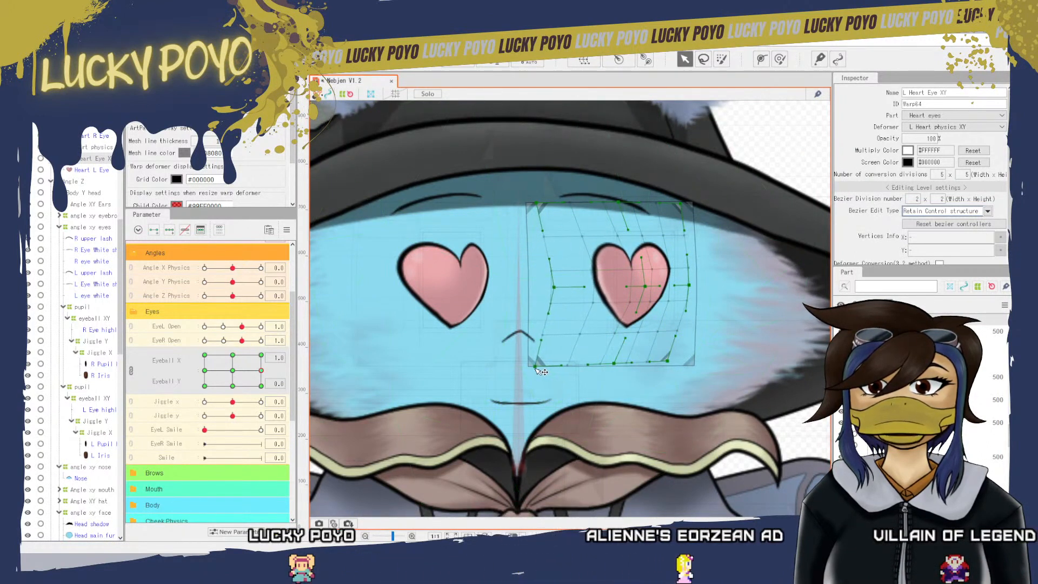
drag(536, 367, 542, 361)
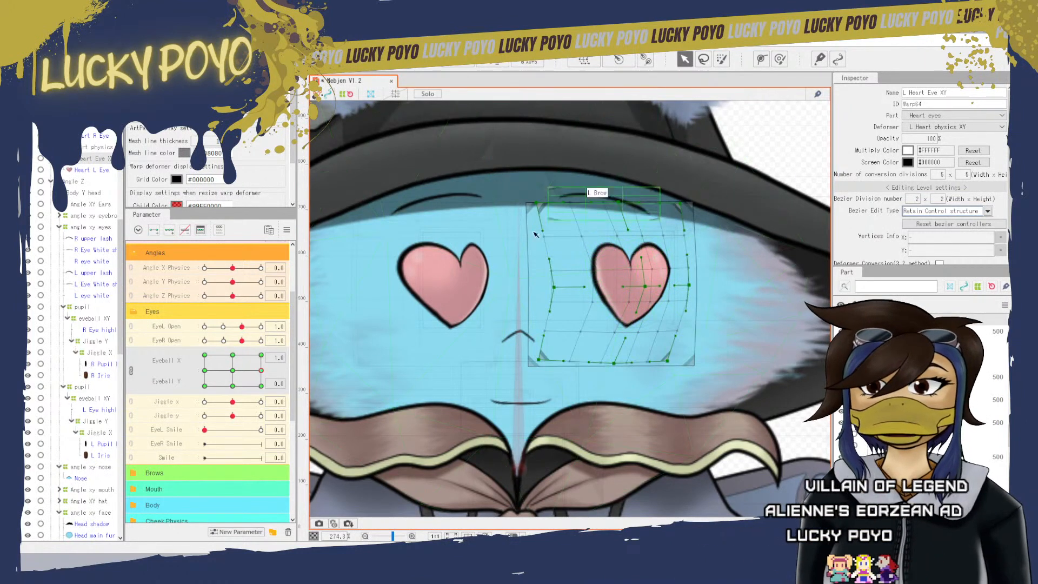
drag(261, 370, 270, 414)
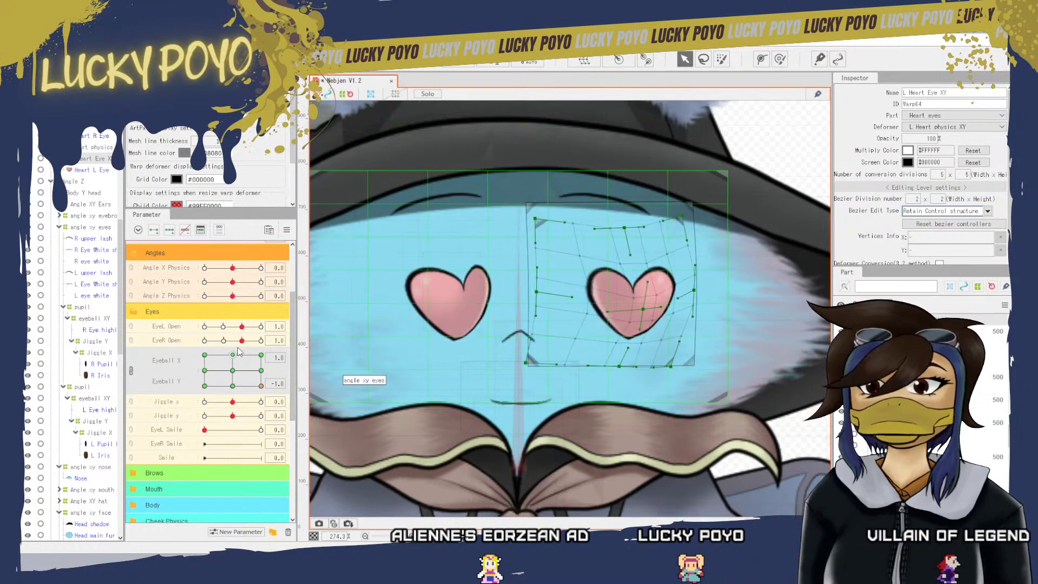
drag(234, 378, 241, 363)
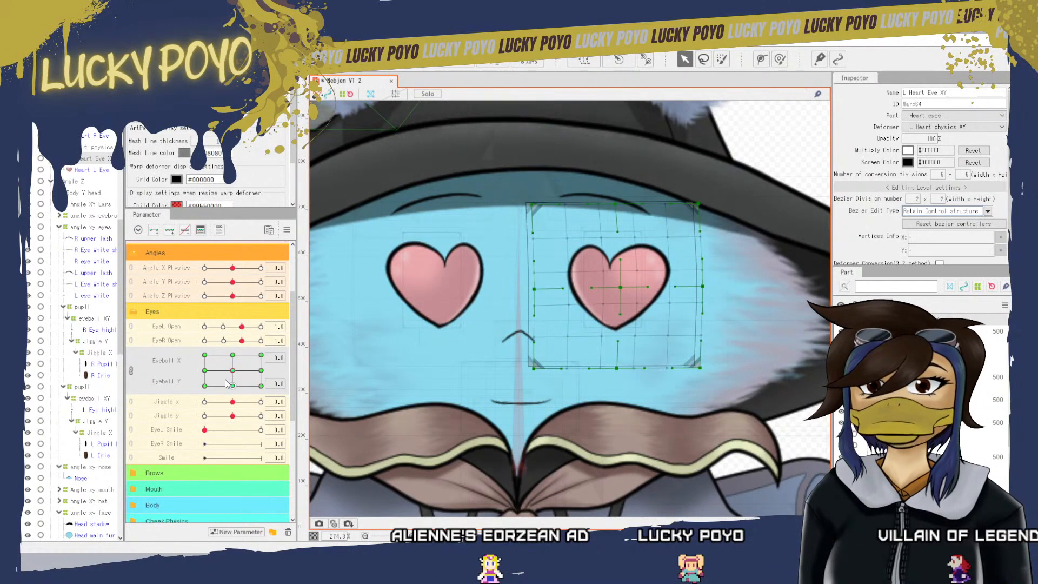
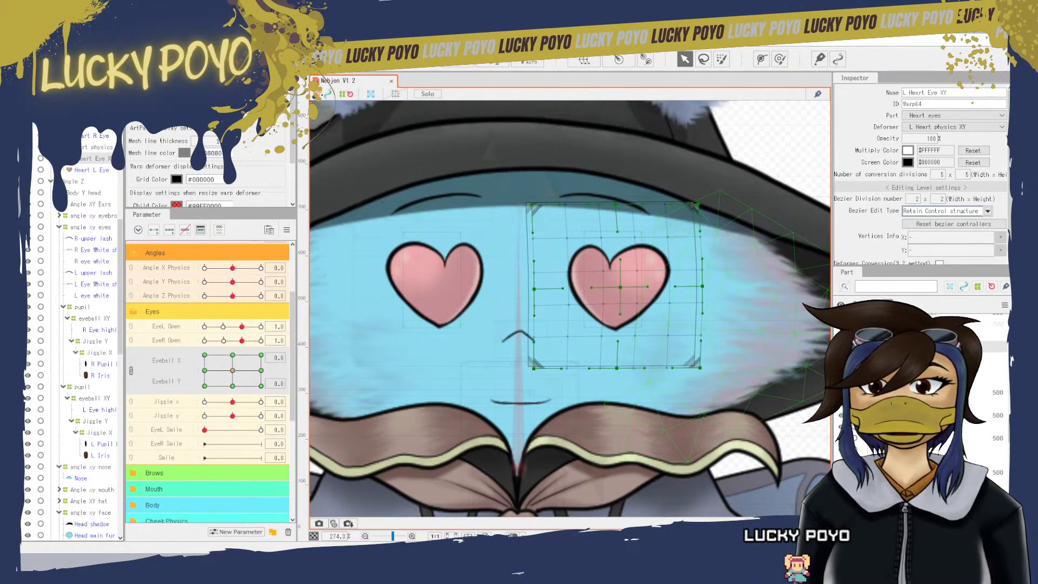
- Make the Heart eyes Angle Z rotation deformer a child of the Angle Z deformer in the deformer hierarchy
click(727, 324)
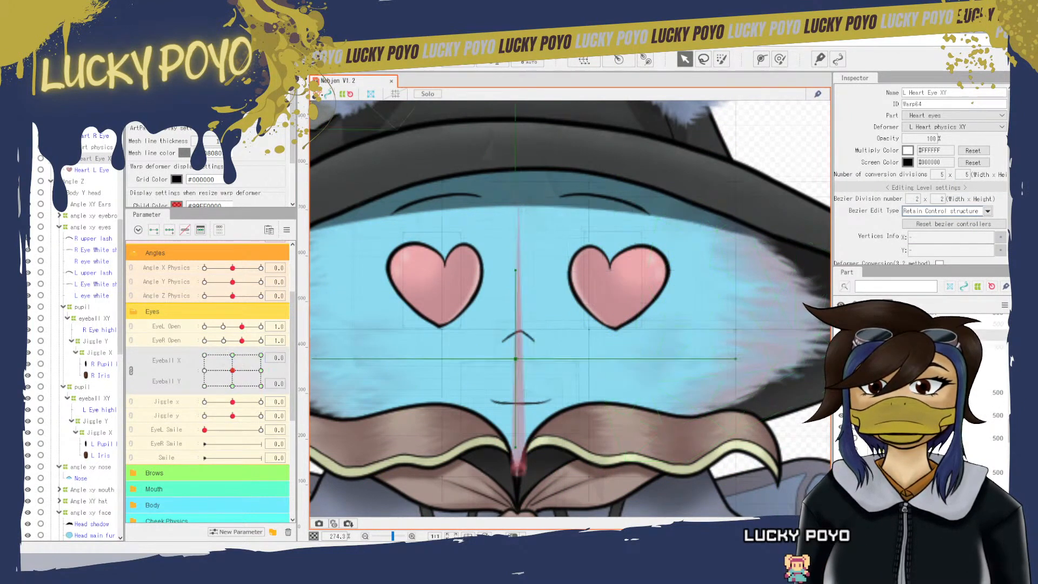
scroll(774, 496, down, 2)
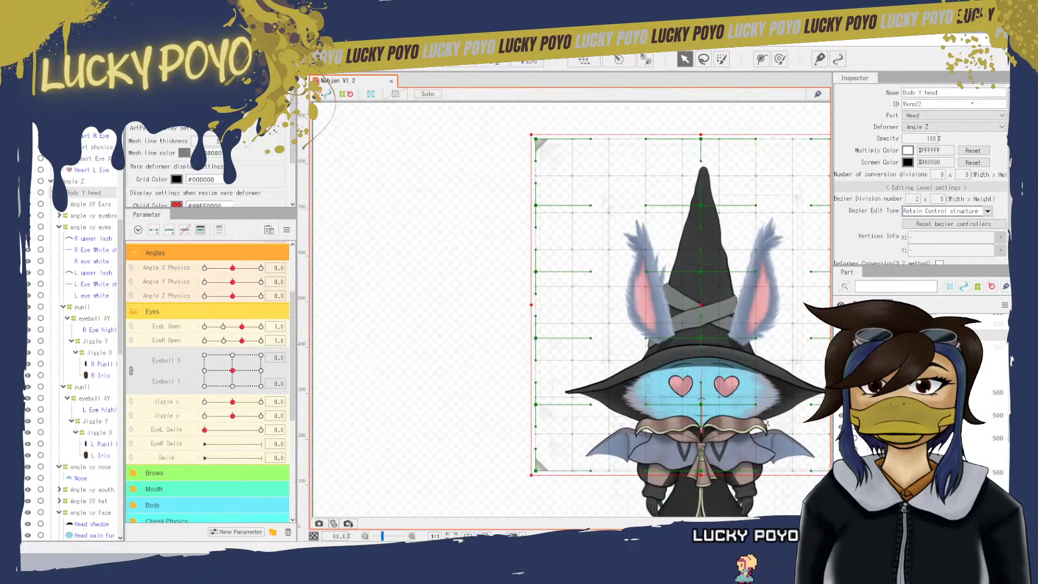
drag(773, 496, 672, 461)
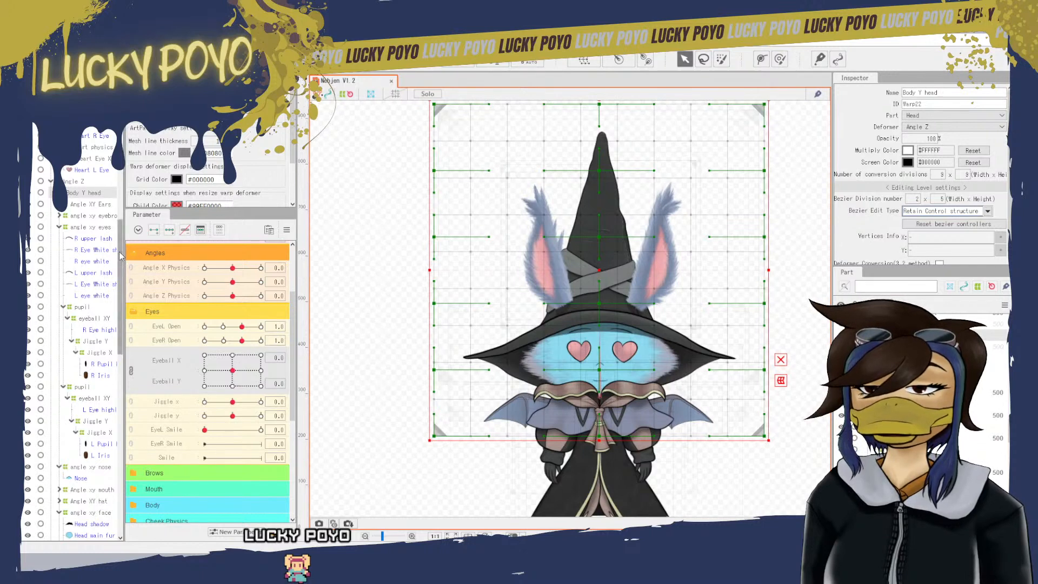
drag(120, 254, 123, 196)
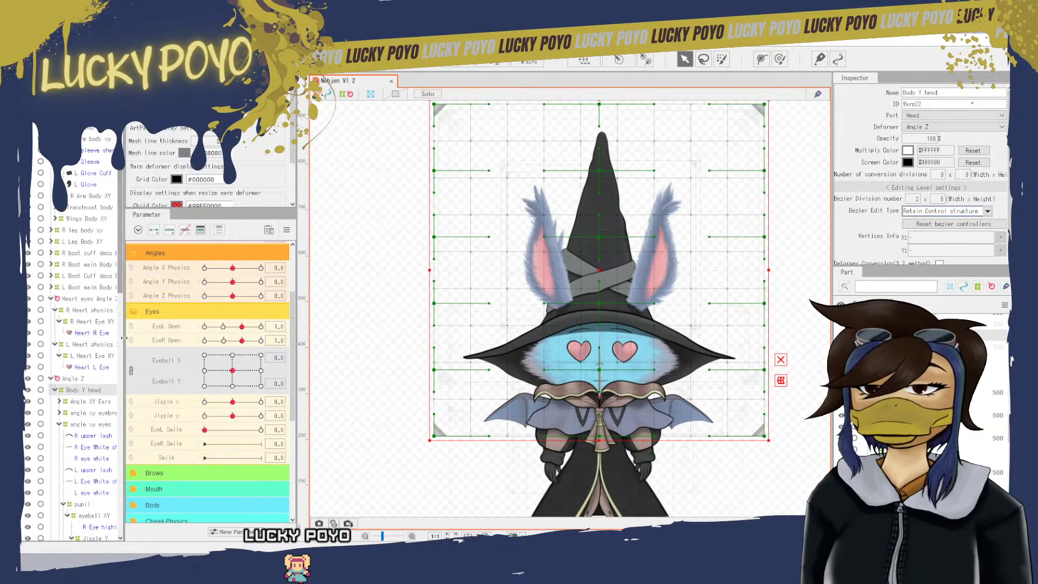
click(81, 299)
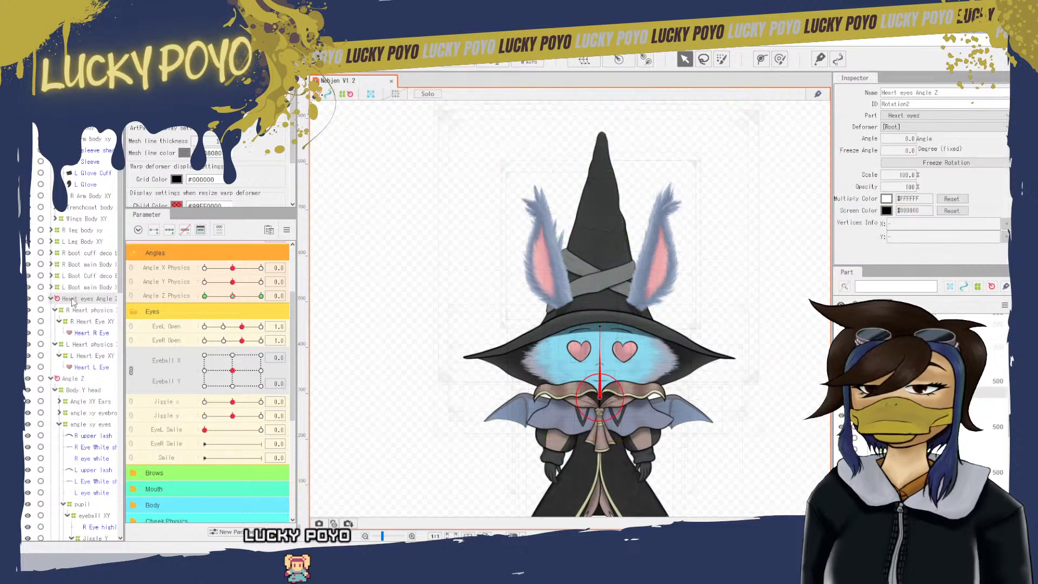
drag(74, 303, 69, 379)
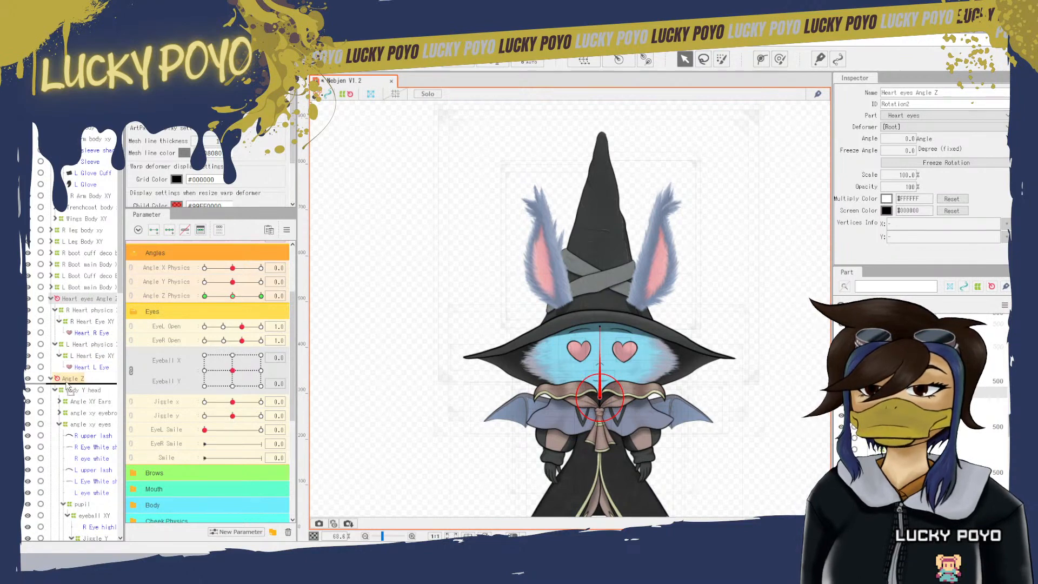
drag(68, 382, 66, 384)
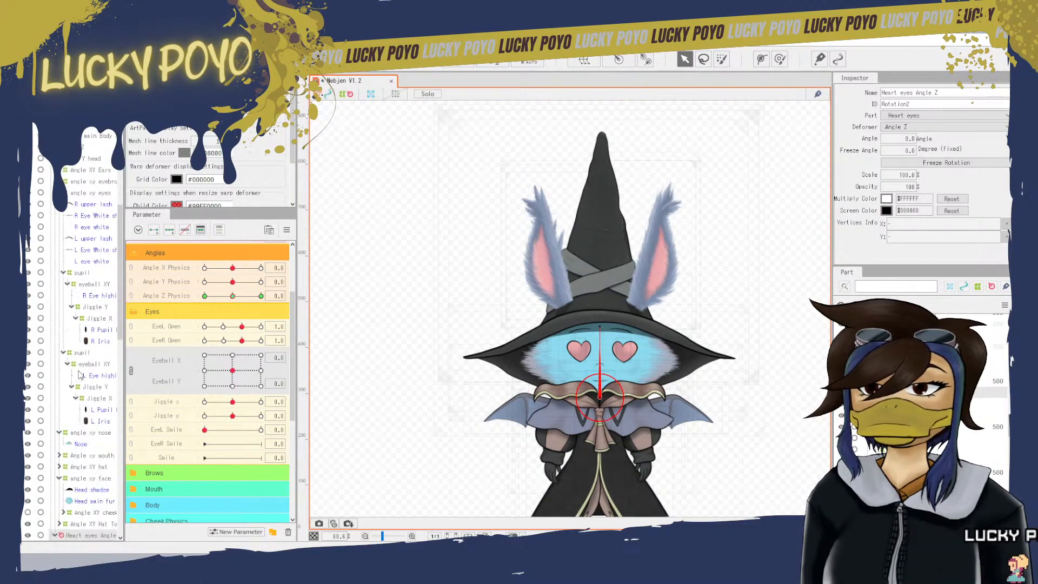
scroll(78, 374, down, 10)
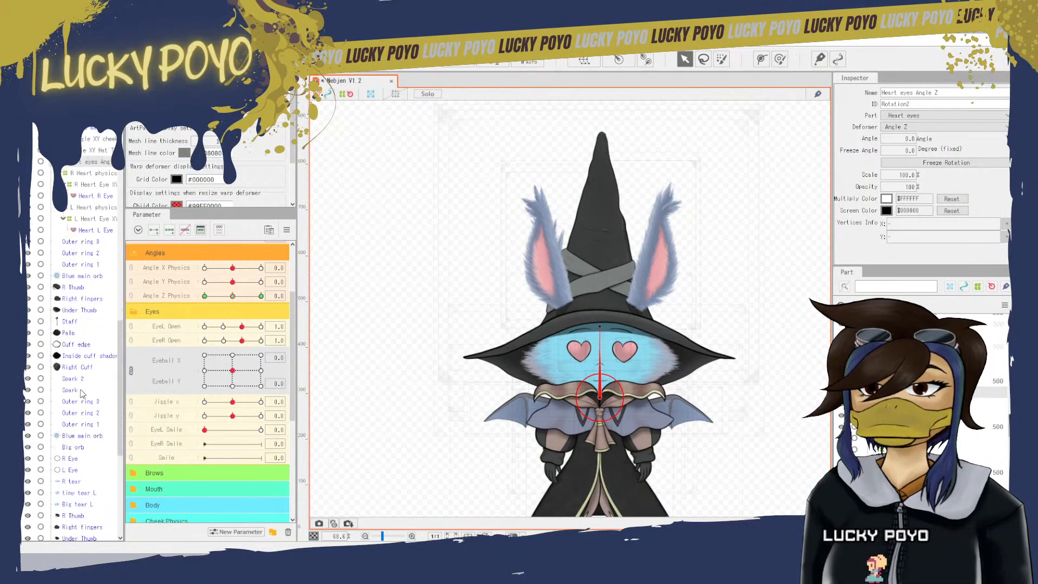
scroll(81, 394, up, 9)
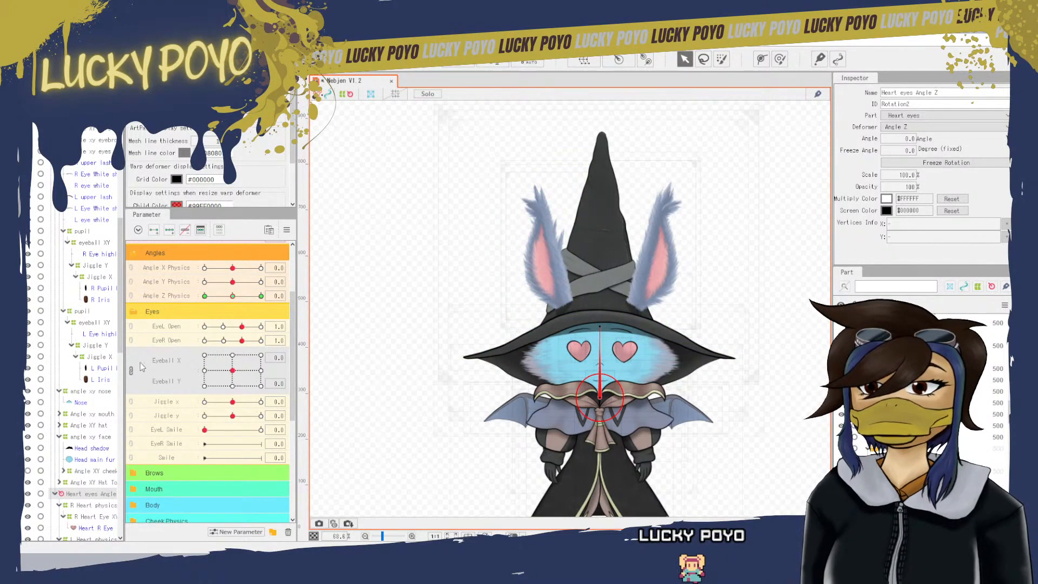
- Inspect the Angle Z deformer's place in the hierarchy and its Angle Z Physics parameter
click(441, 438)
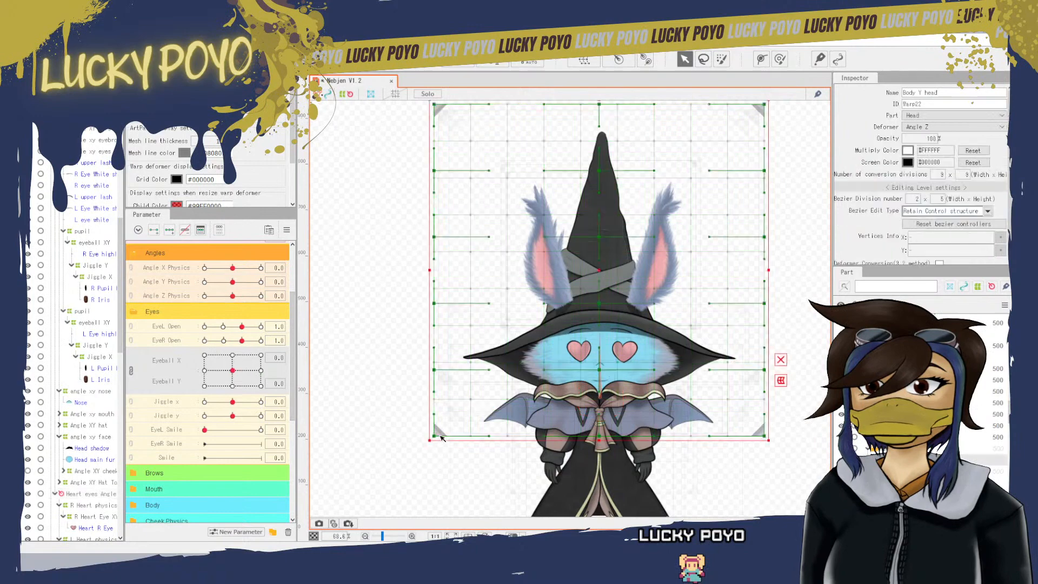
scroll(81, 205, up, 3)
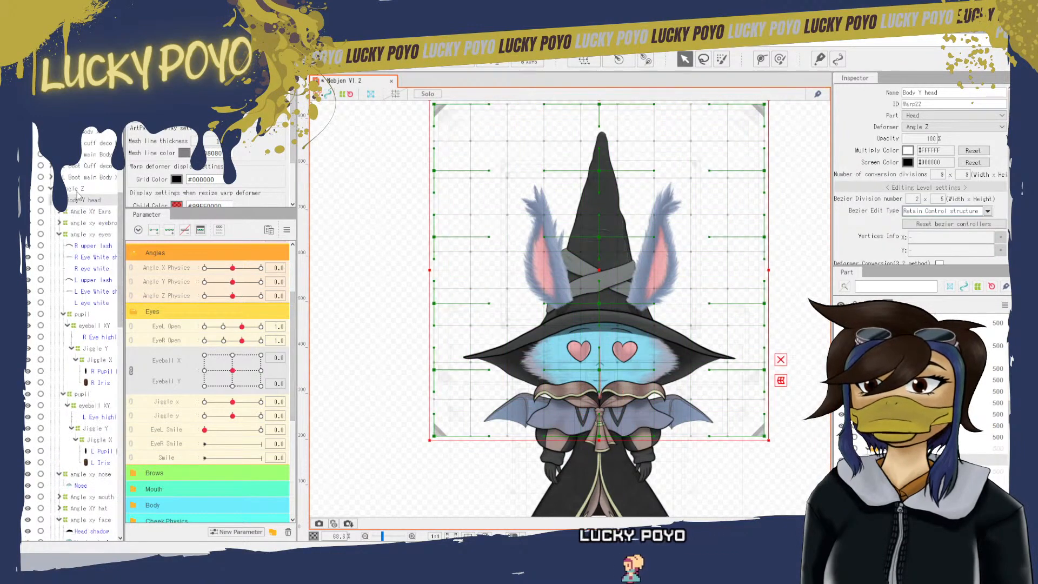
click(79, 191)
click(51, 188)
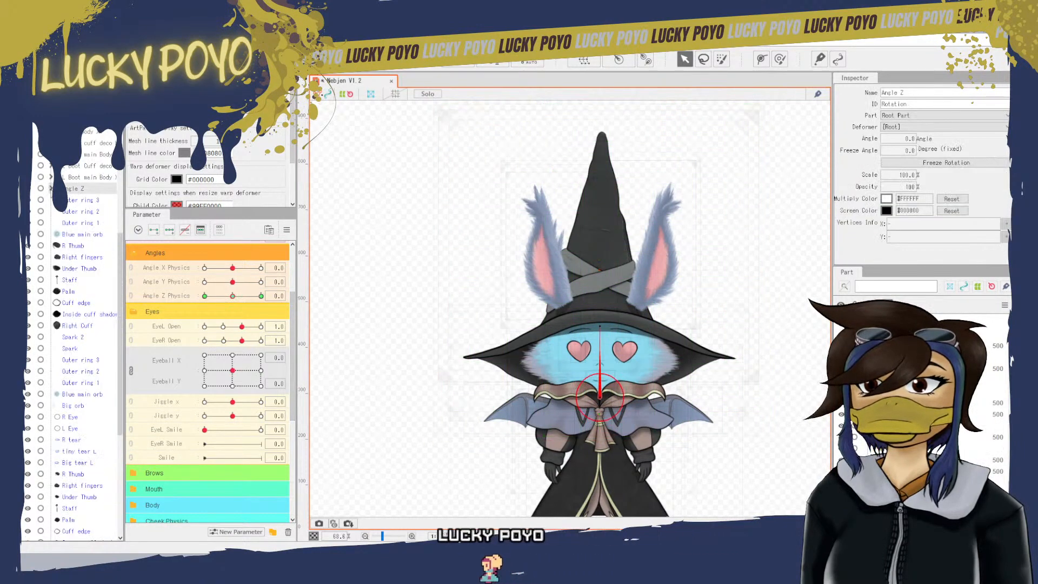
click(50, 188)
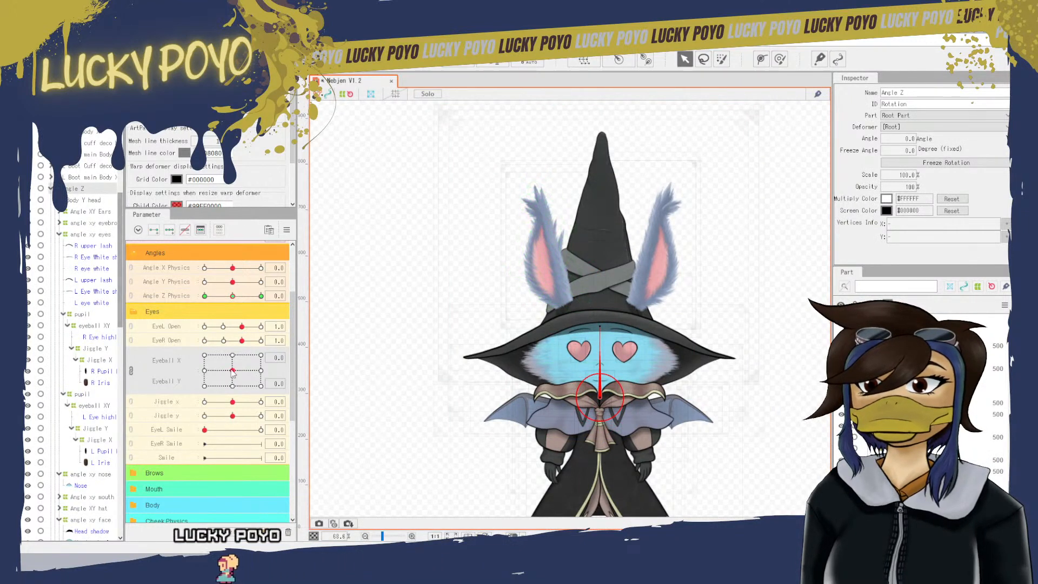
mouse_move(229, 298)
mouse_down()
mouse_move(196, 306)
mouse_move(225, 313)
mouse_move(233, 302)
mouse_up()
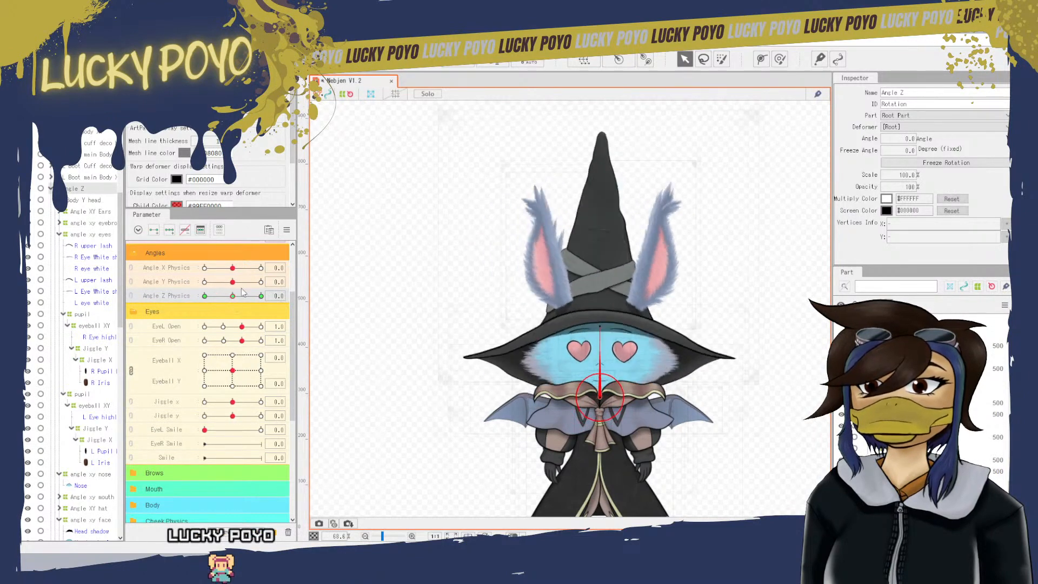
- Save the Nebjen V1.2 model
key(alt+f)
key(Escape)
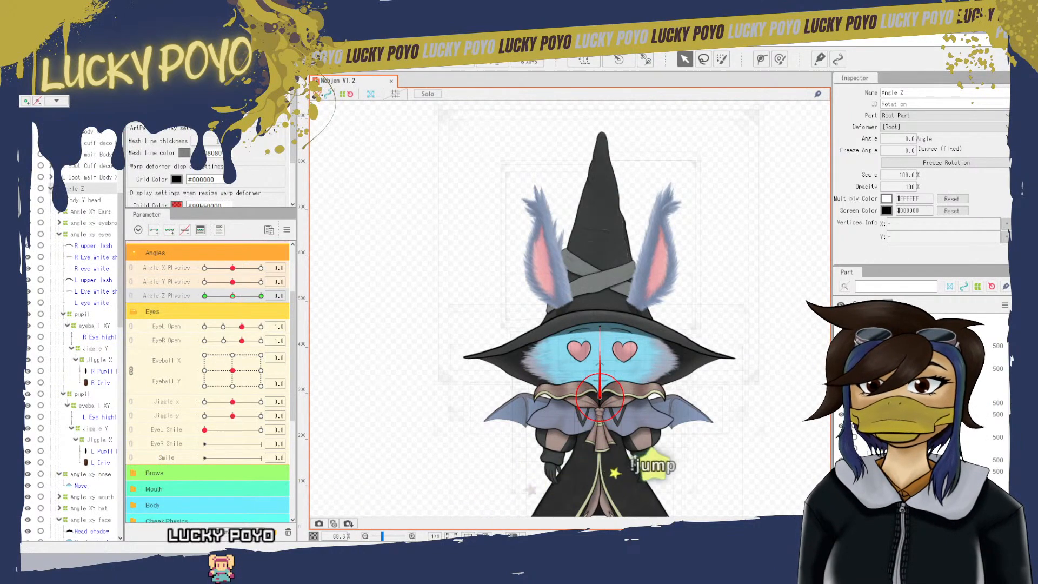
right_click(187, 281)
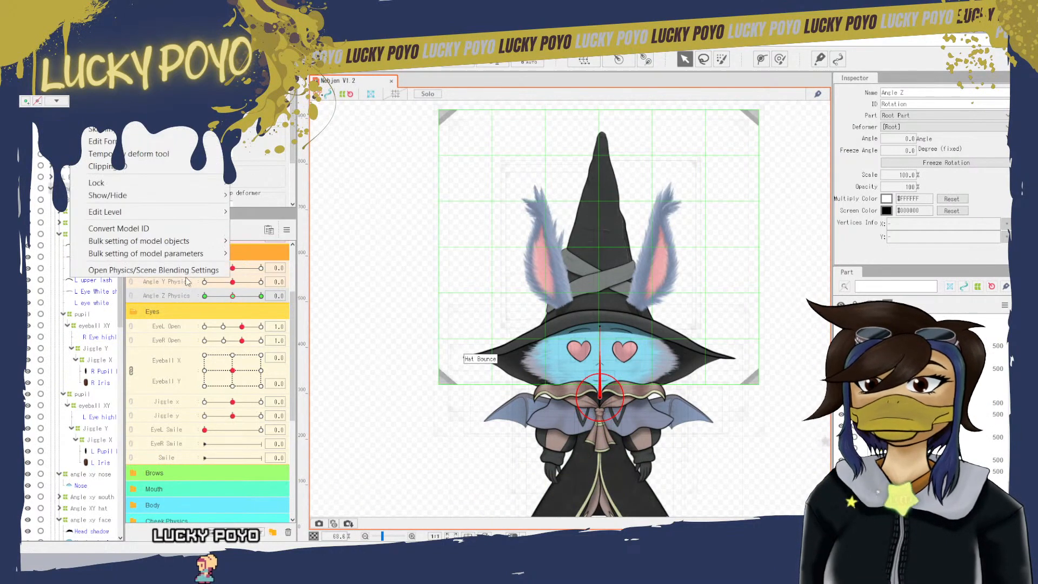
key(Escape)
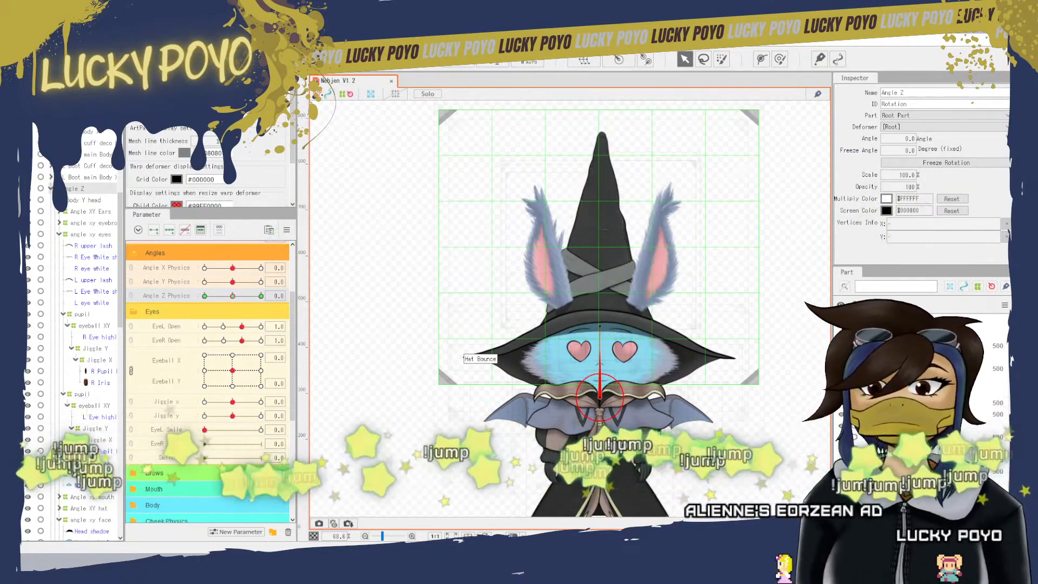
click(713, 436)
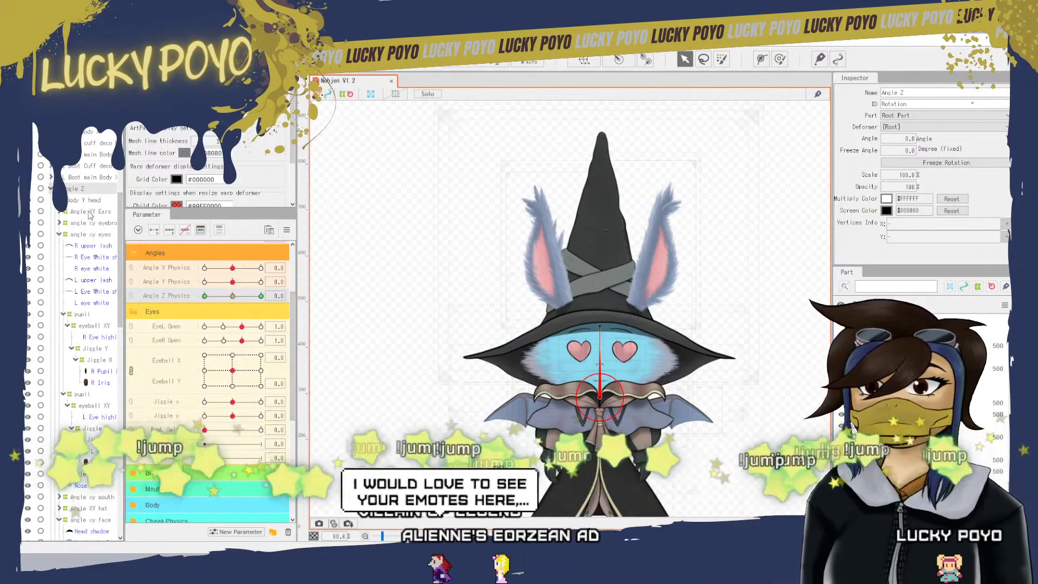
- Expand the Body parameter group, try the body y physics motion, and set body y physics to -30.0
scroll(296, 384, down, 10)
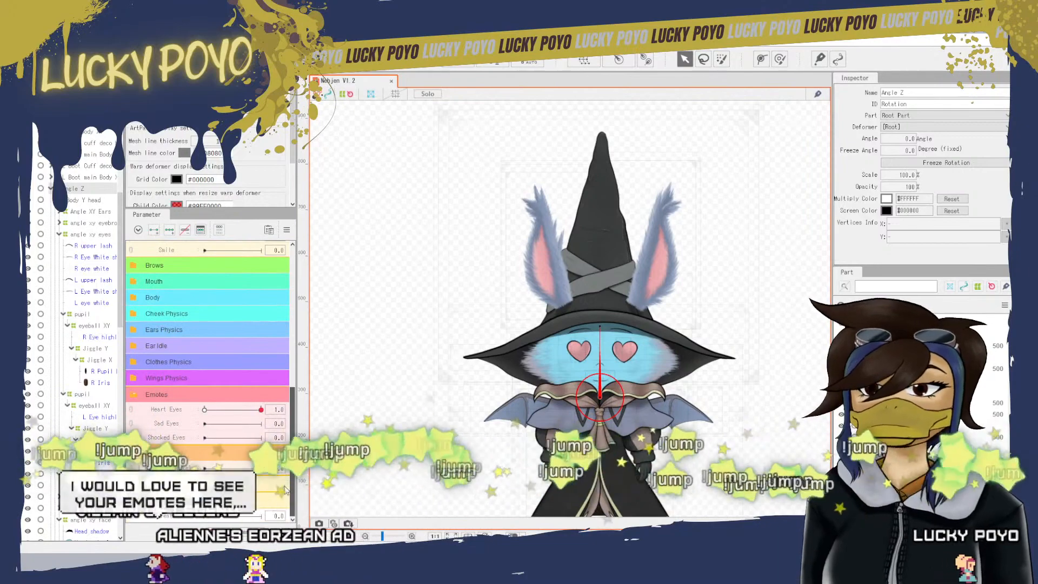
scroll(285, 489, up, 1)
click(133, 322)
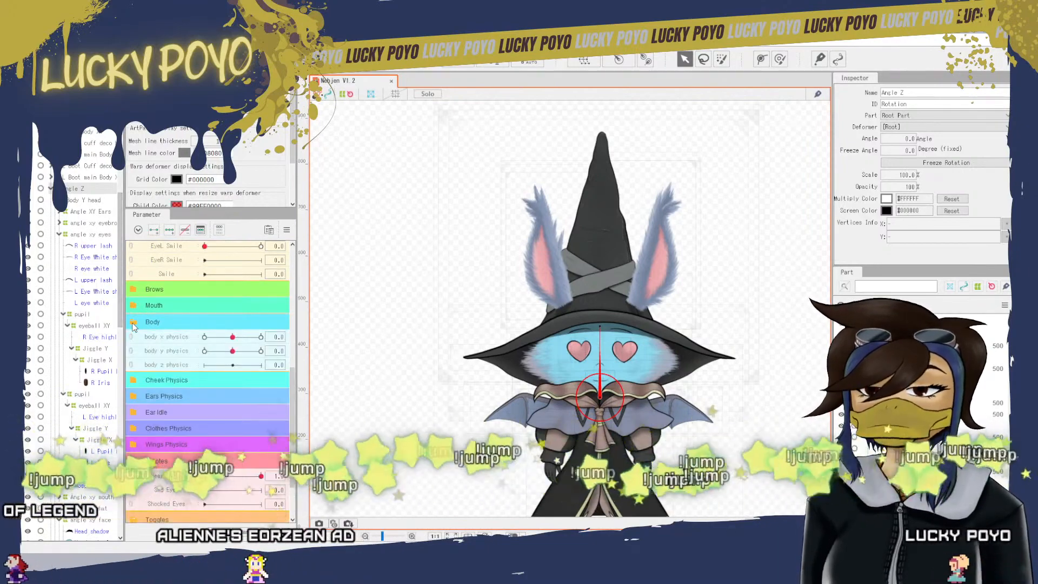
drag(235, 356, 197, 363)
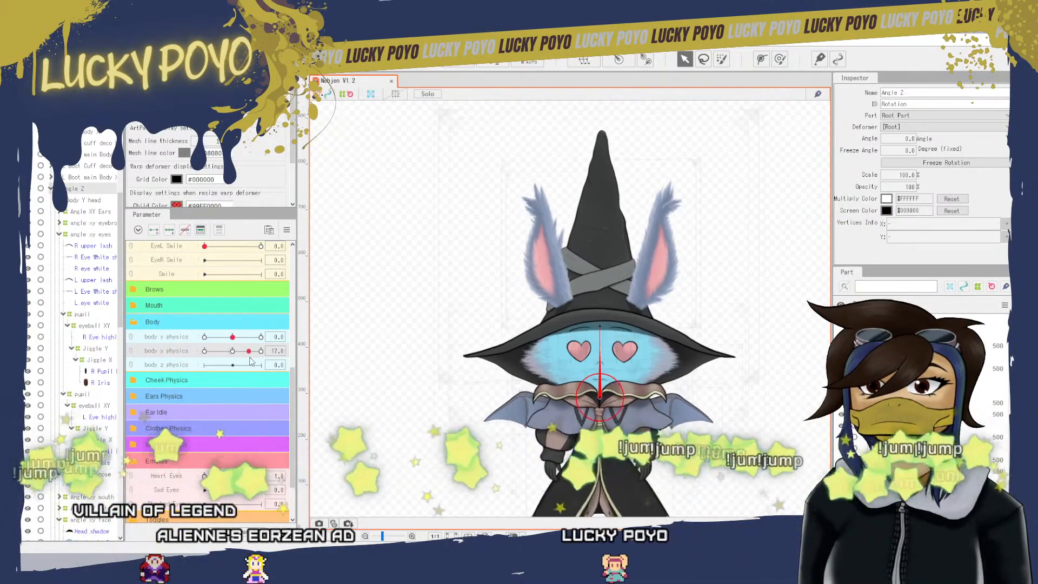
mouse_move(194, 368)
mouse_down()
mouse_move(262, 357)
mouse_move(202, 359)
mouse_move(238, 361)
mouse_move(199, 373)
mouse_up()
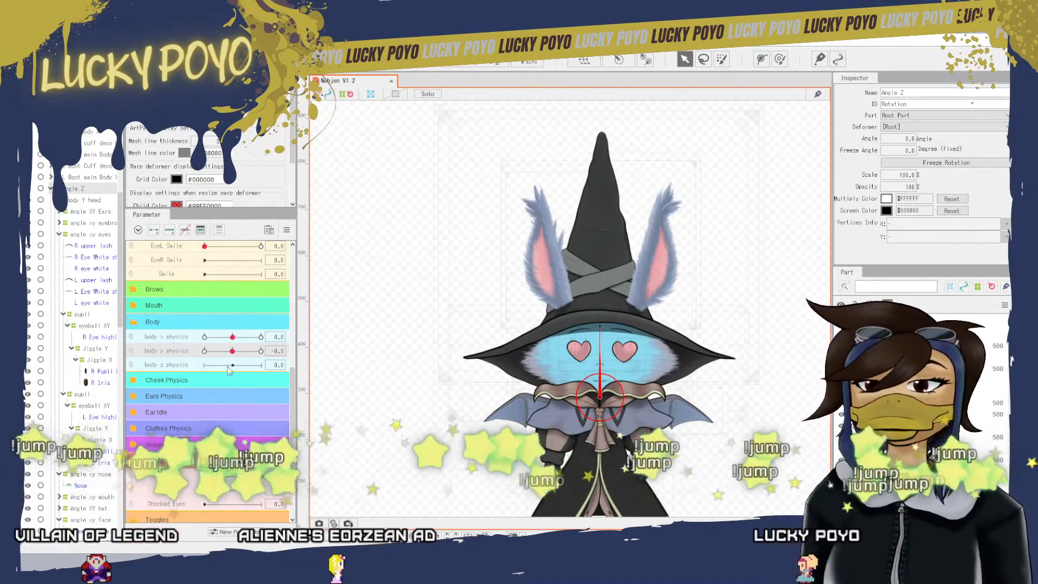
drag(233, 351, 200, 354)
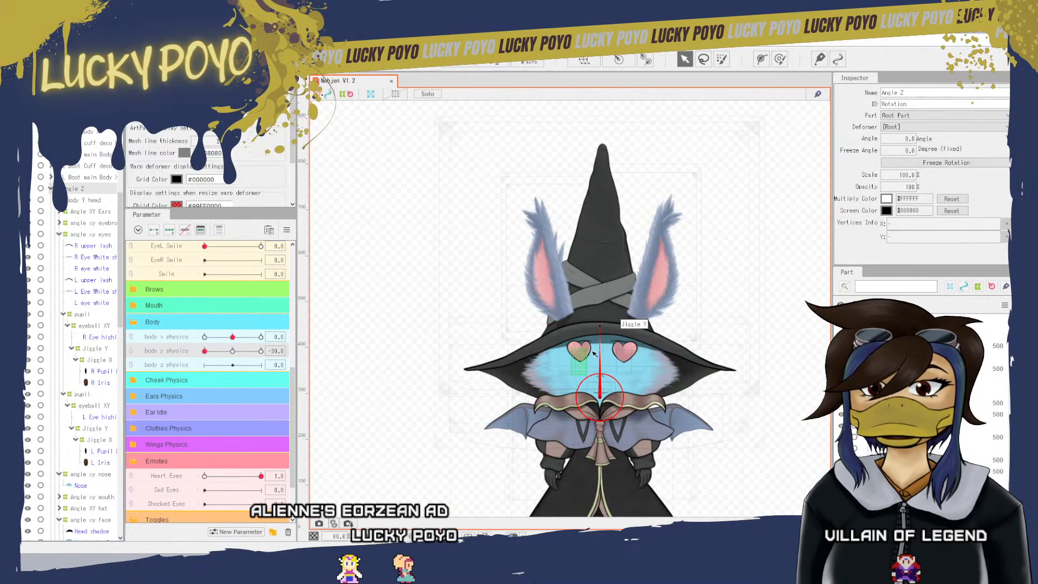
- Create warp deformers named R Heart Body Physics XY above R Heart physics XY and L Heart Eye Body physics XY above Heart L Eye
scroll(622, 372, up, 3)
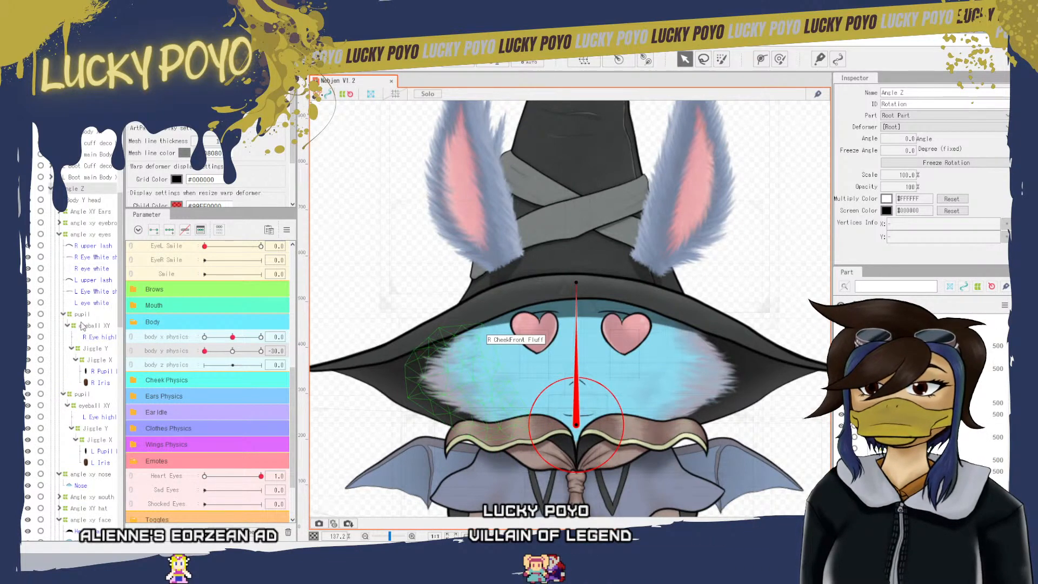
scroll(82, 325, down, 5)
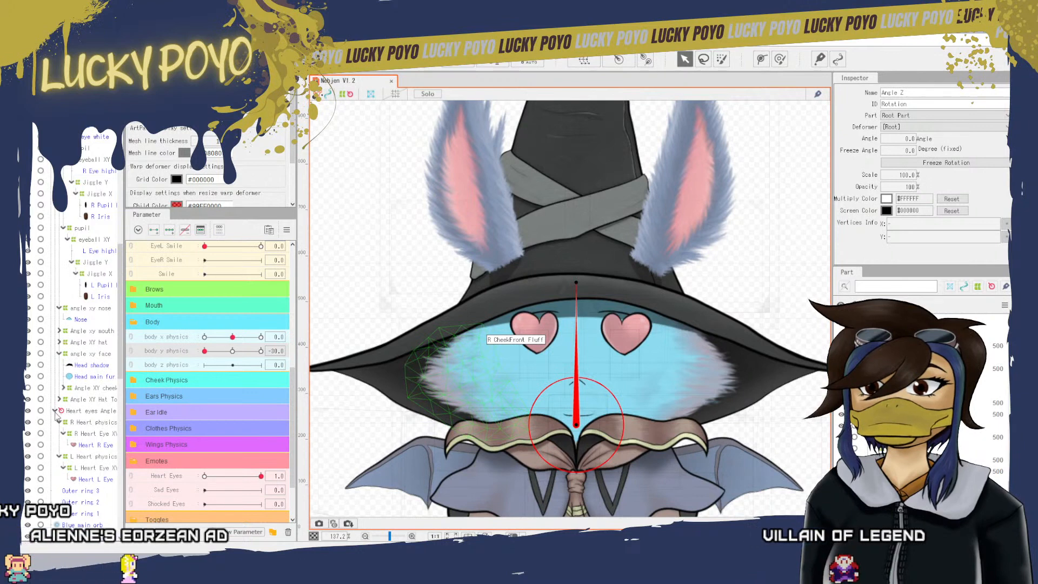
click(92, 423)
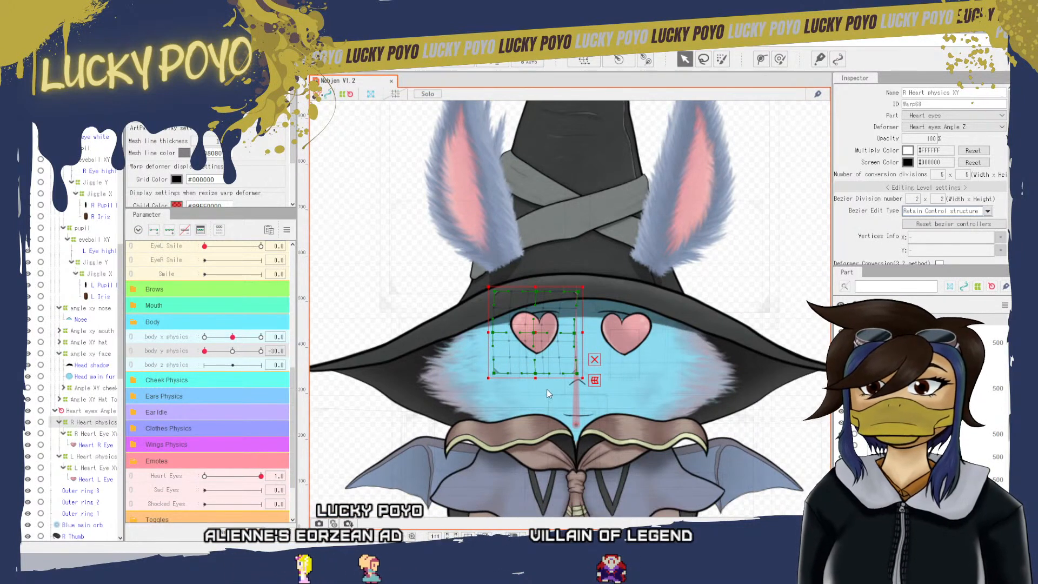
click(622, 329)
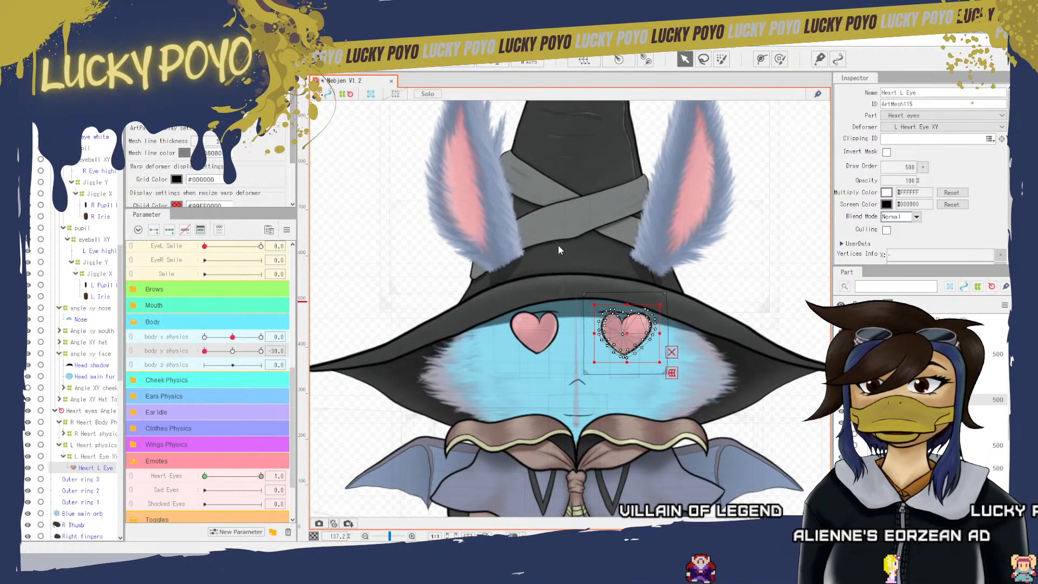
click(533, 391)
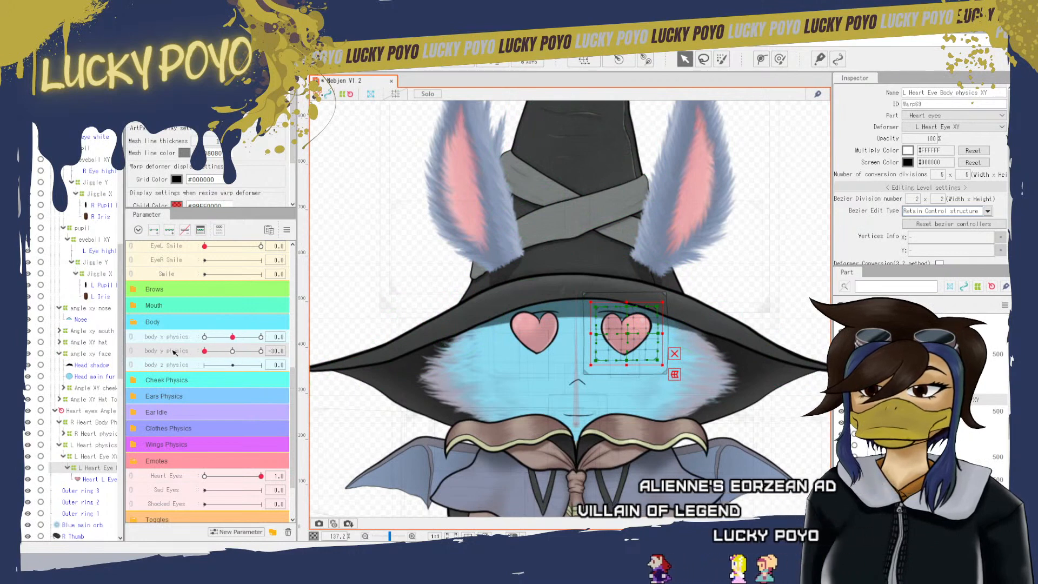
- Add three keys on body x physics and body y physics to both new heart body physics deformers
click(171, 233)
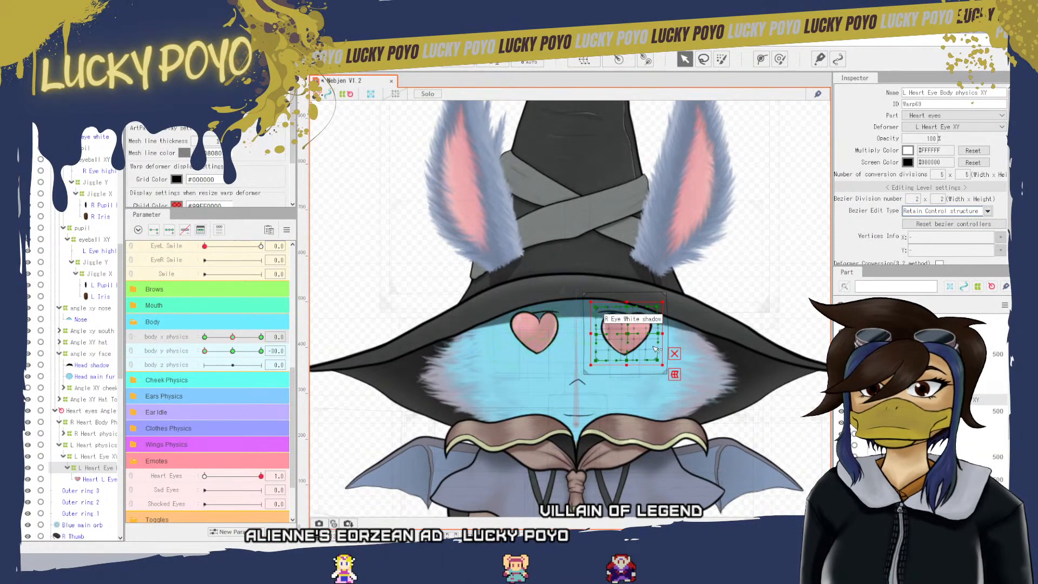
click(891, 490)
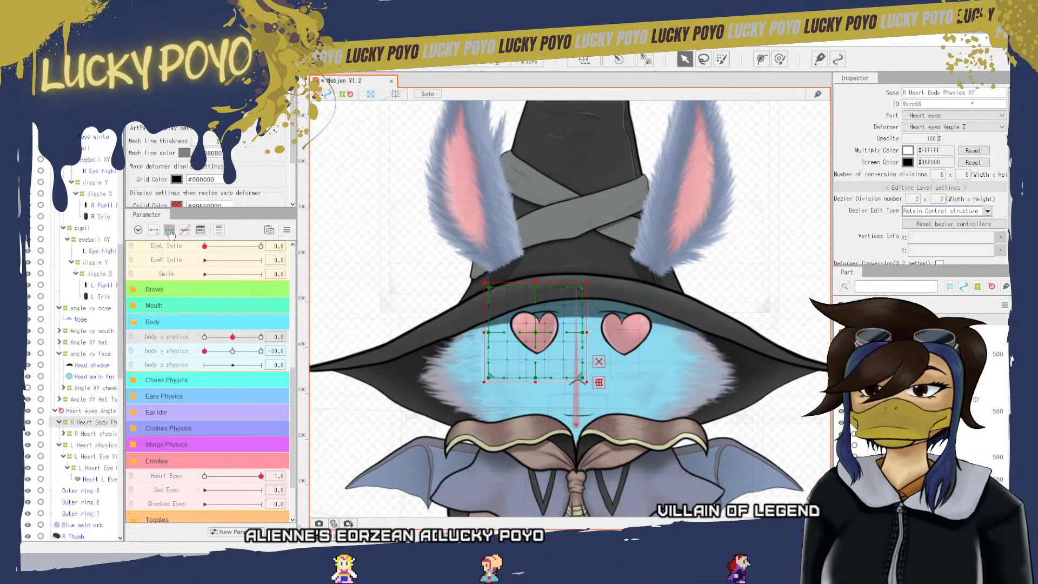
click(181, 346)
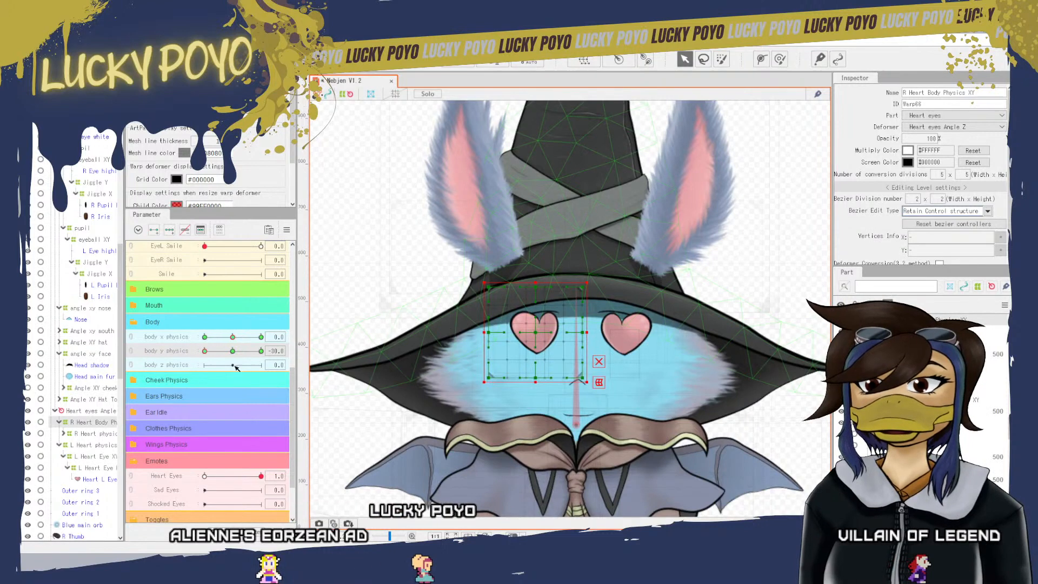
- Try lowering the centre control point of R Heart Body Physics XY at body y physics -30.0, and undo the moves
scroll(766, 391, down, 2)
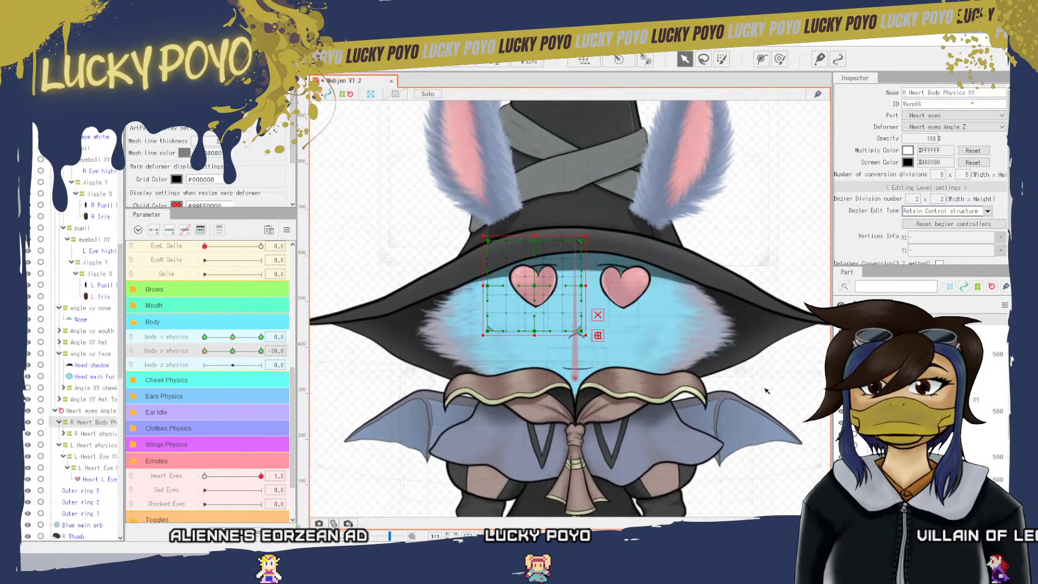
scroll(535, 308, up, 2)
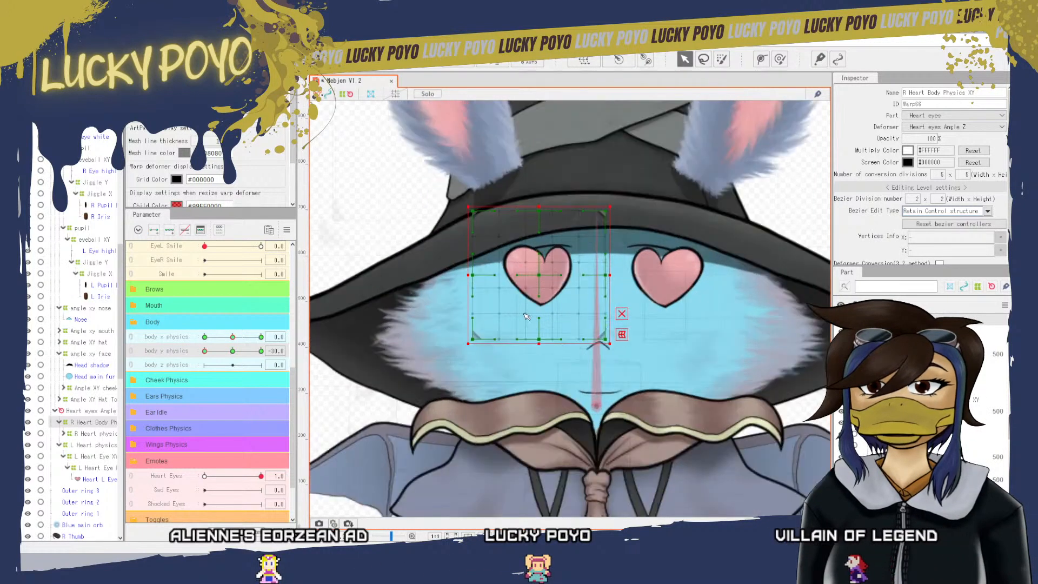
scroll(546, 303, down, 2)
scroll(554, 299, up, 3)
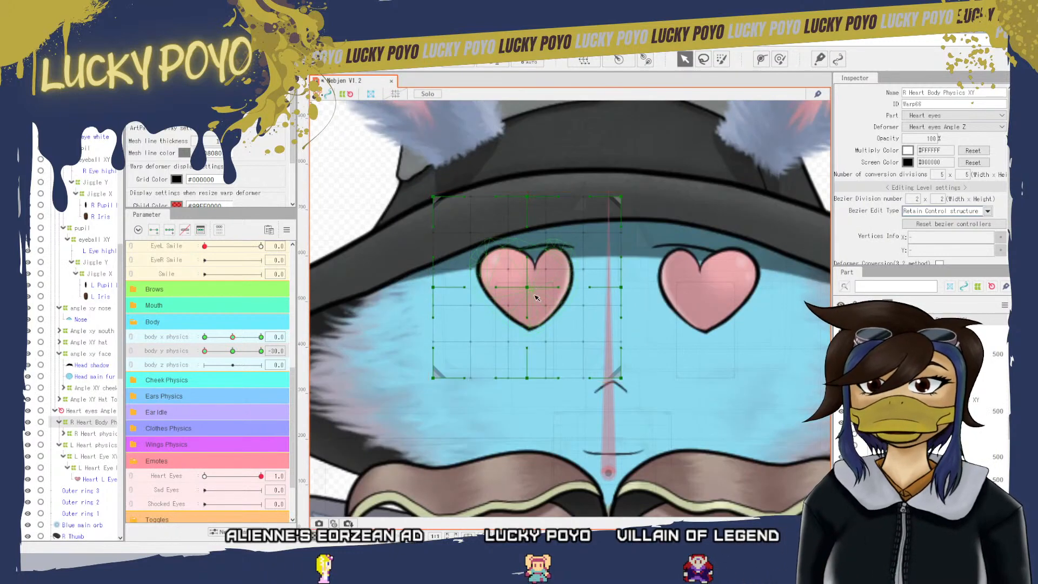
mouse_move(524, 286)
mouse_down()
mouse_move(529, 313)
mouse_move(529, 304)
mouse_up()
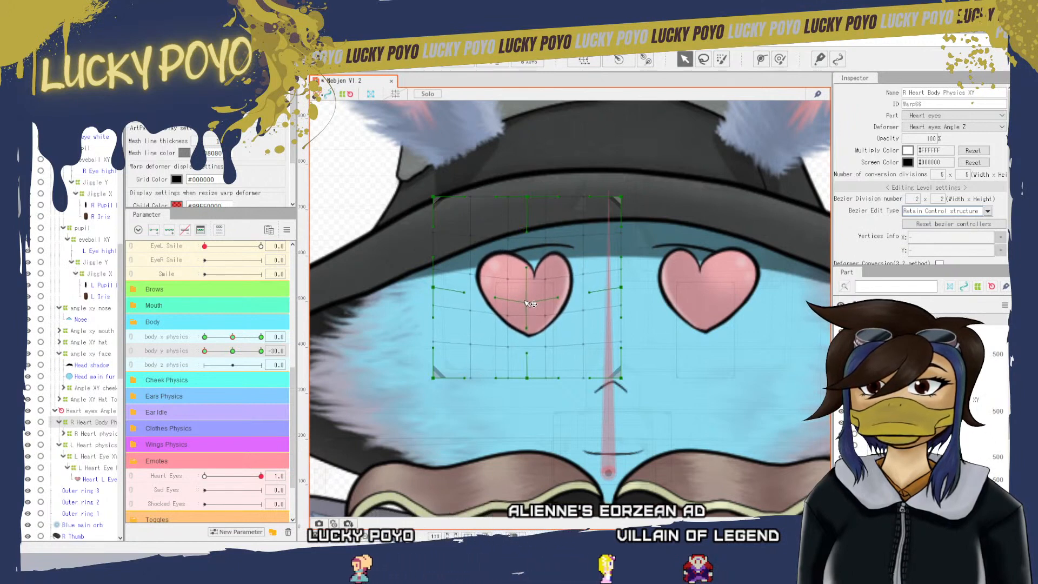
click(49, 33)
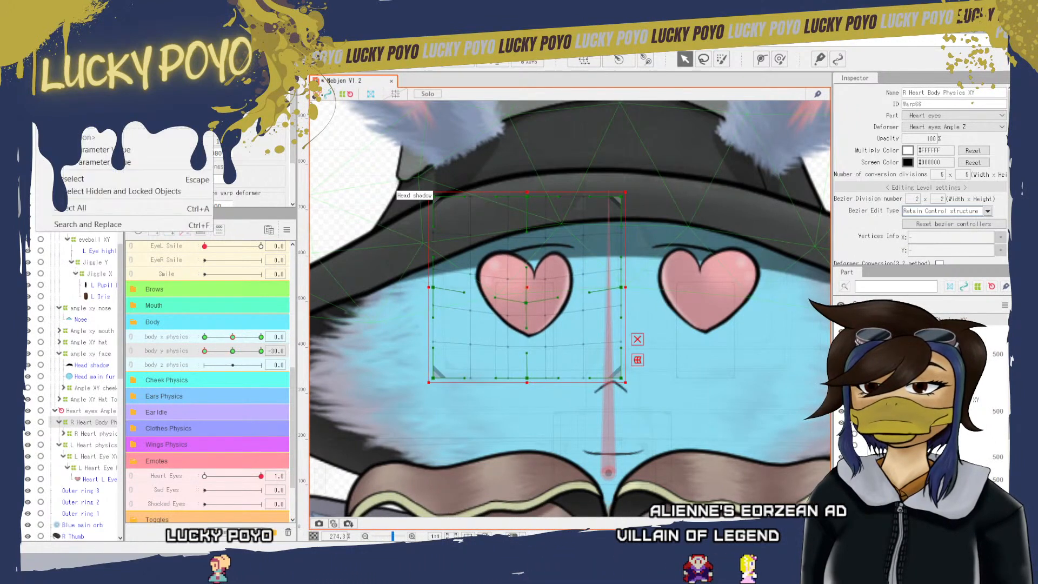
click(64, 46)
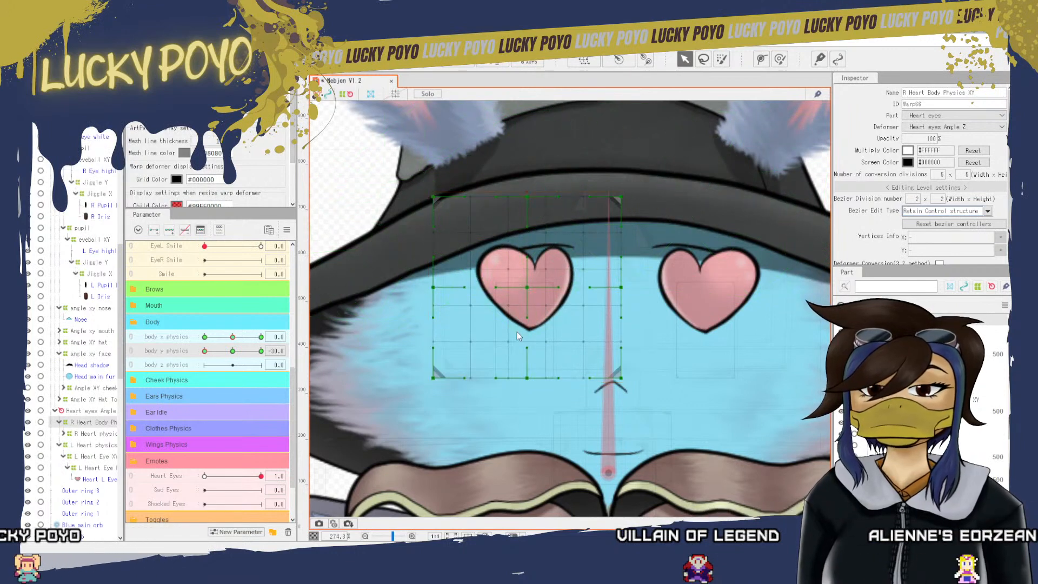
drag(528, 288, 527, 296)
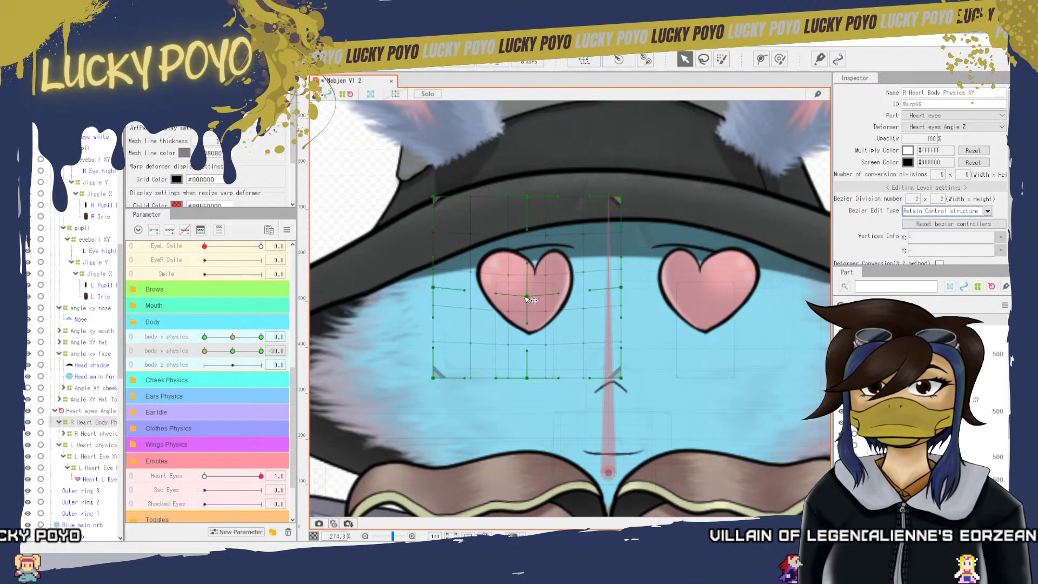
click(44, 35)
click(63, 46)
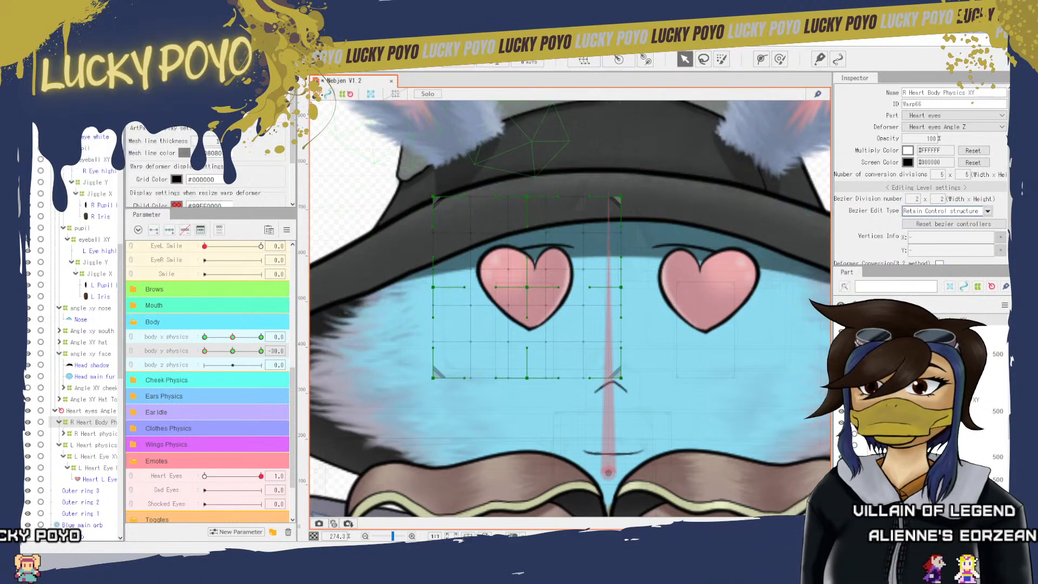
click(44, 35)
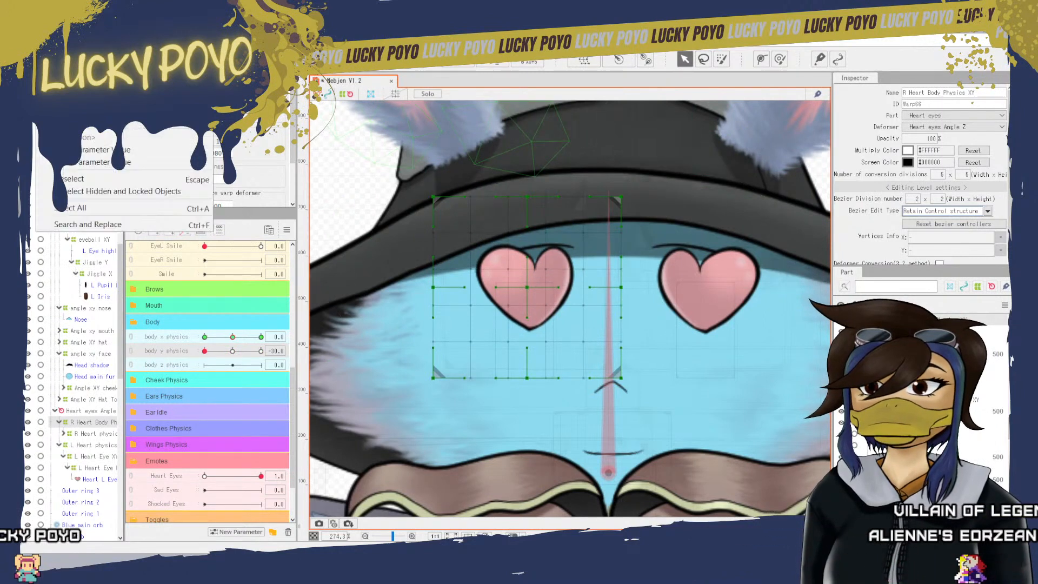
click(64, 59)
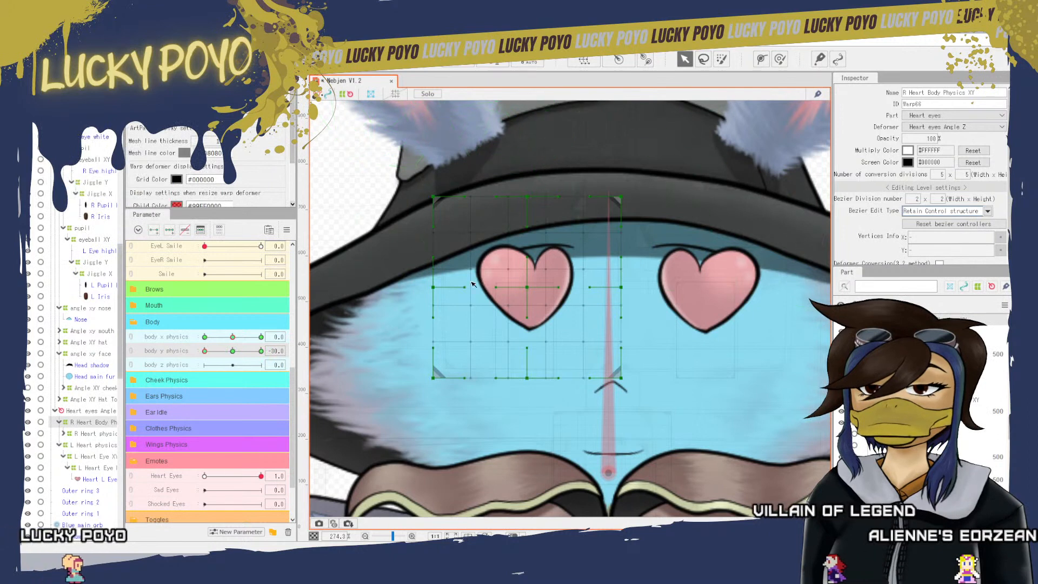
- Move the whole R Heart Body Physics XY deformer down so the heart sits lower on the face at body y physics -30.0
click(518, 296)
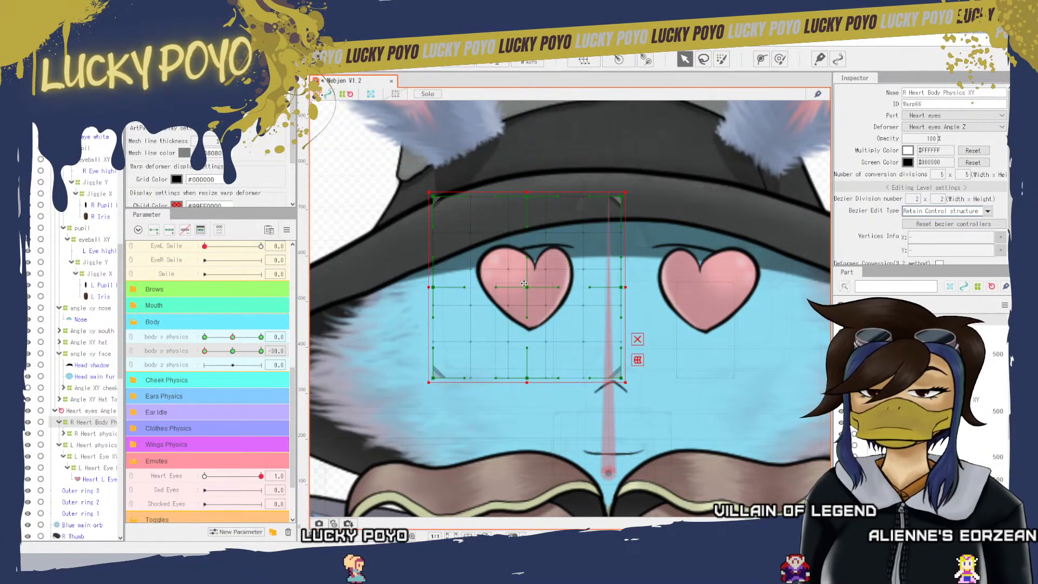
drag(524, 283, 524, 312)
drag(524, 312, 521, 328)
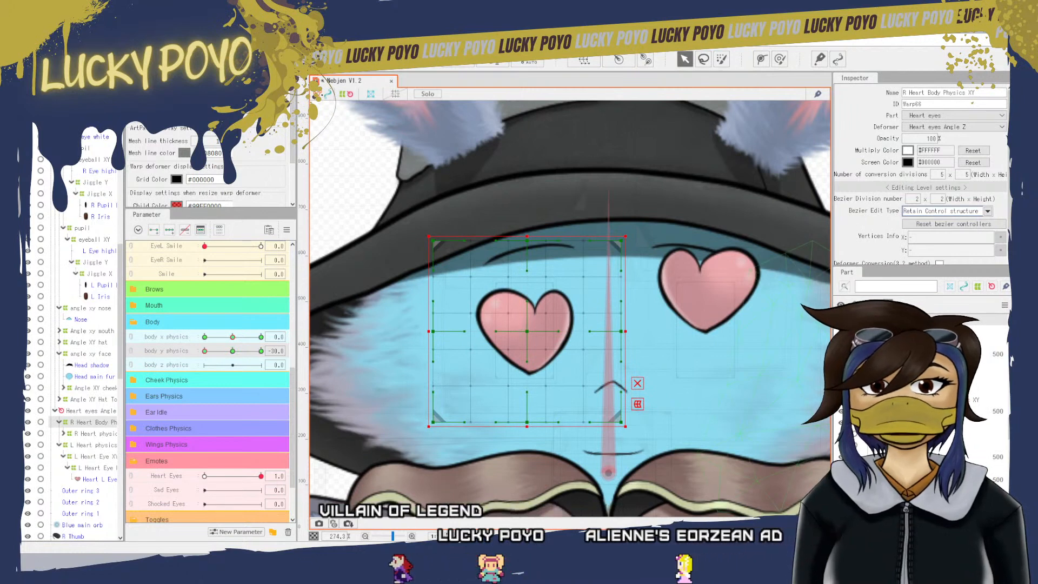
- At body y physics -30.0, move L Heart Eye Body physics XY down until its heart is level with the other one
click(705, 290)
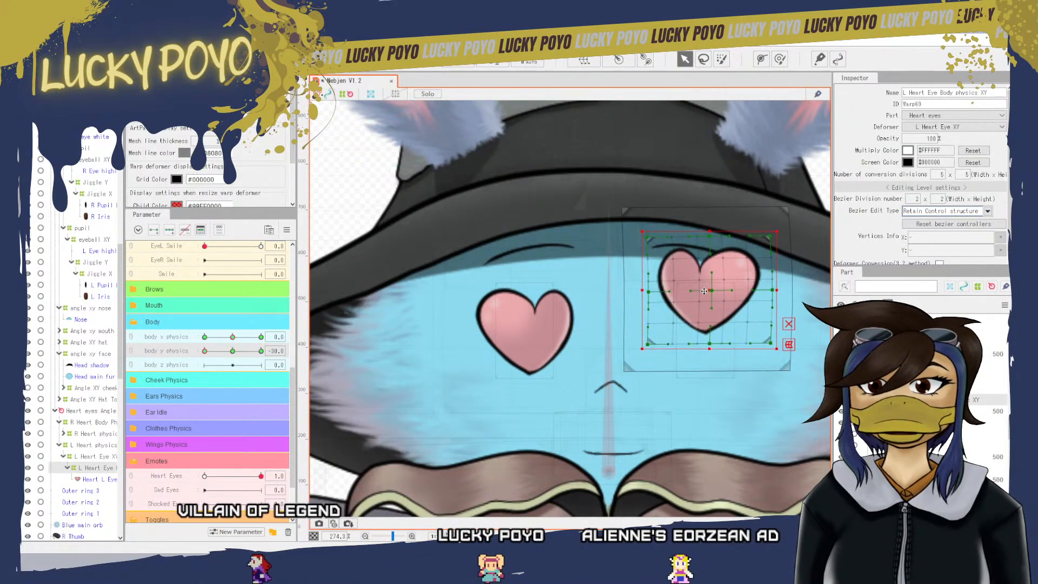
drag(704, 289, 706, 331)
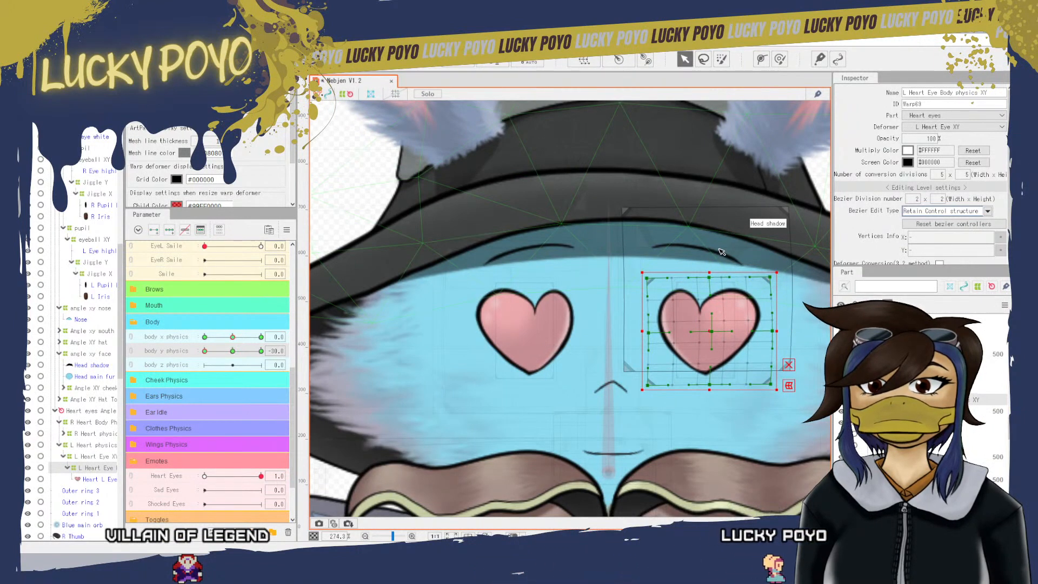
click(367, 182)
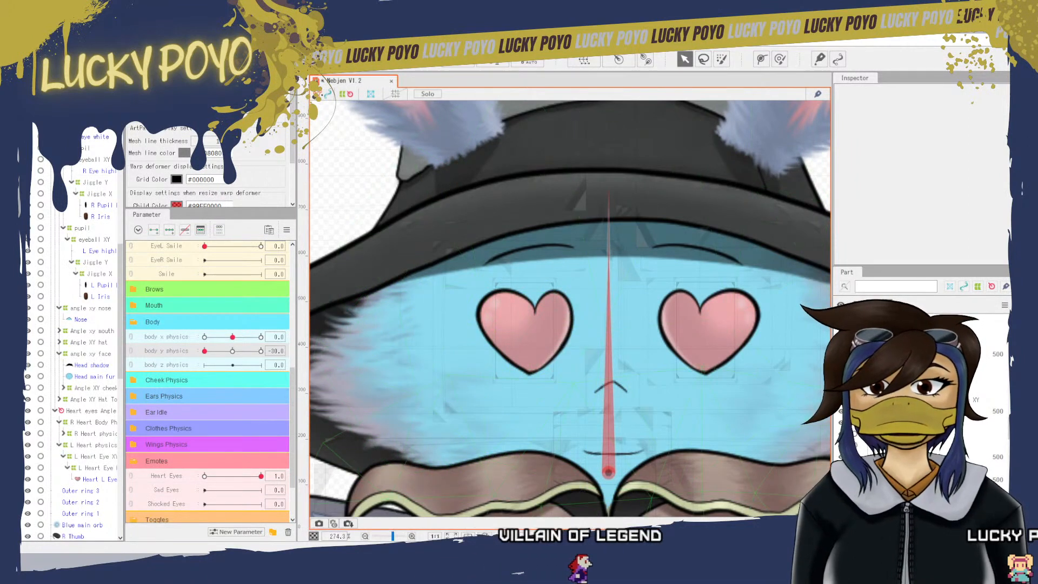
- At body y physics 30.0, raise L Heart Eye Body physics XY and R Heart Body Physics XY slightly by matching amounts
click(97, 468)
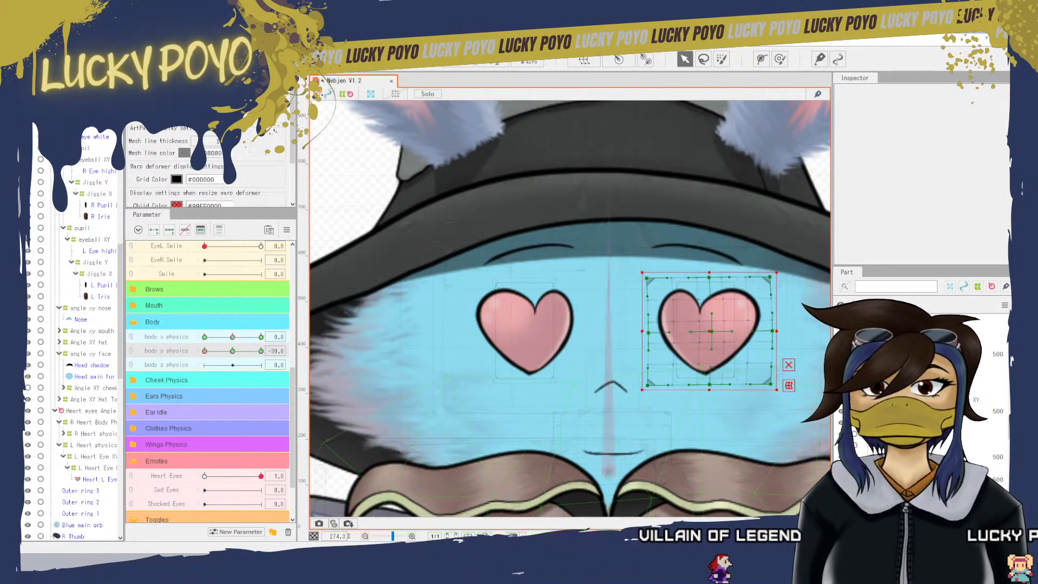
click(261, 351)
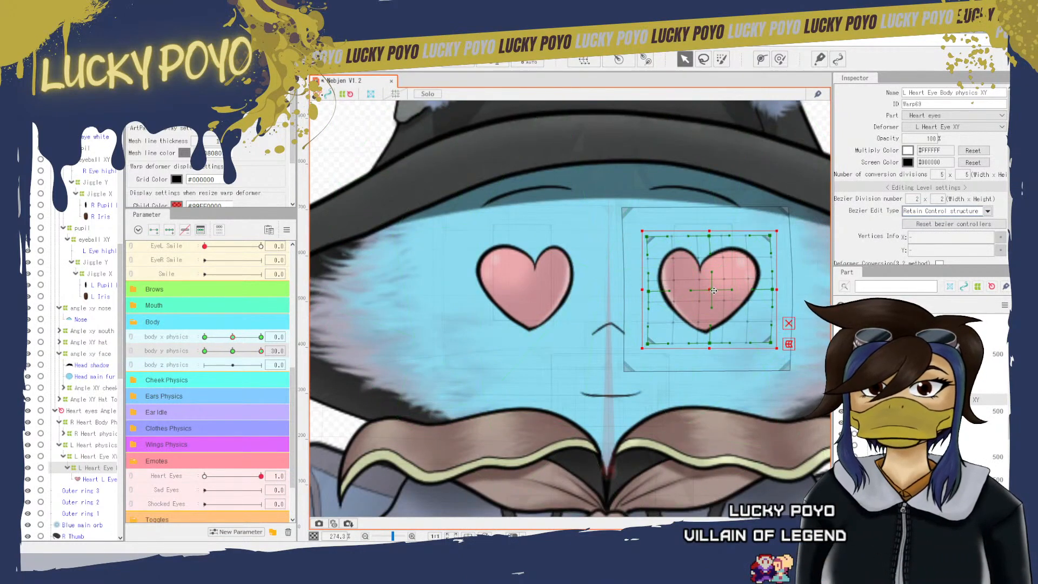
drag(714, 291, 710, 269)
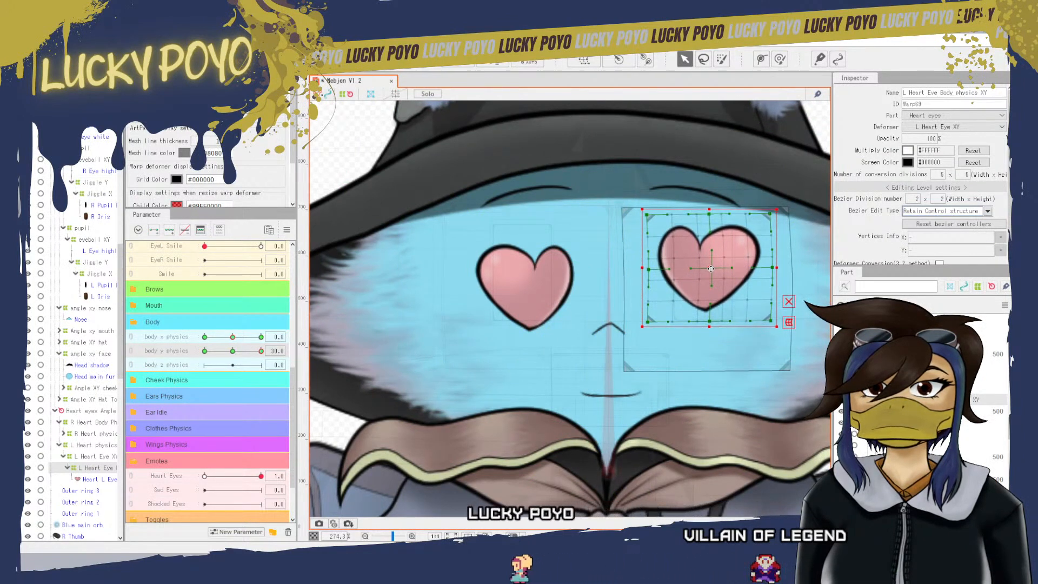
drag(710, 269, 708, 277)
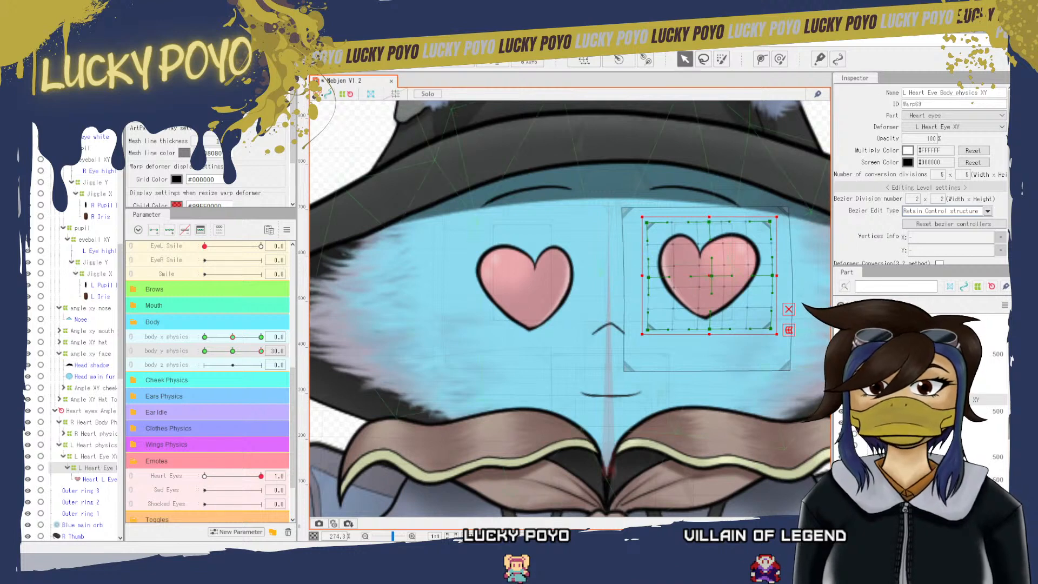
click(579, 308)
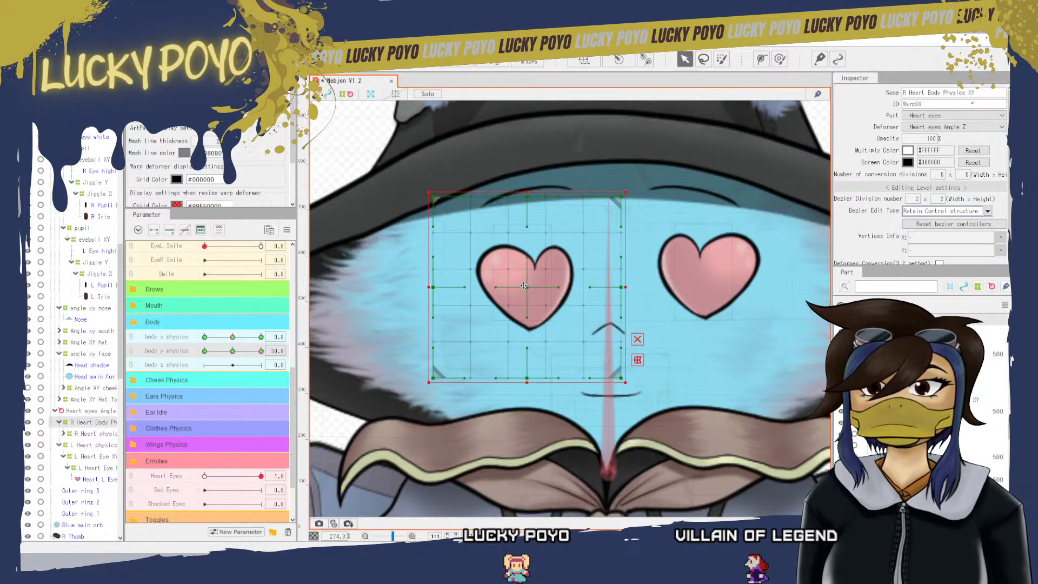
drag(524, 284, 523, 273)
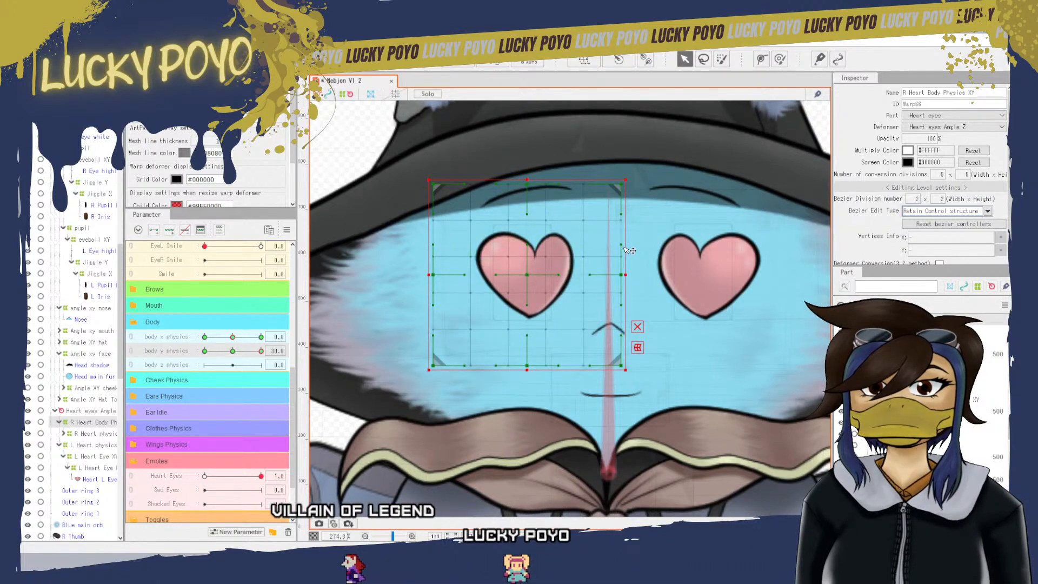
- Check the body y physics motion, then at -30.0 lower the centre control point of R Heart Body Physics XY slightly
click(233, 350)
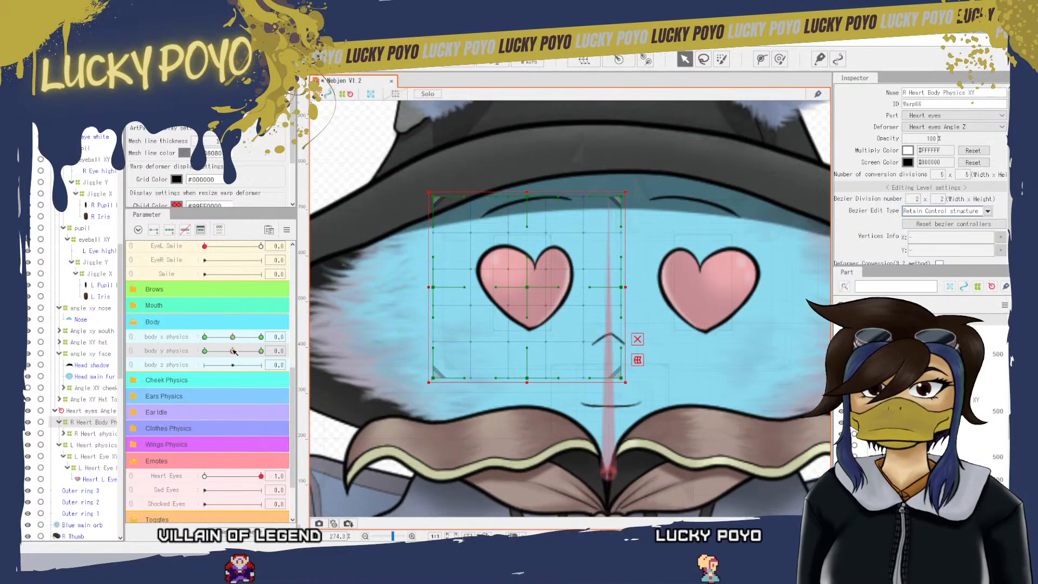
drag(233, 351, 186, 368)
drag(266, 357, 186, 369)
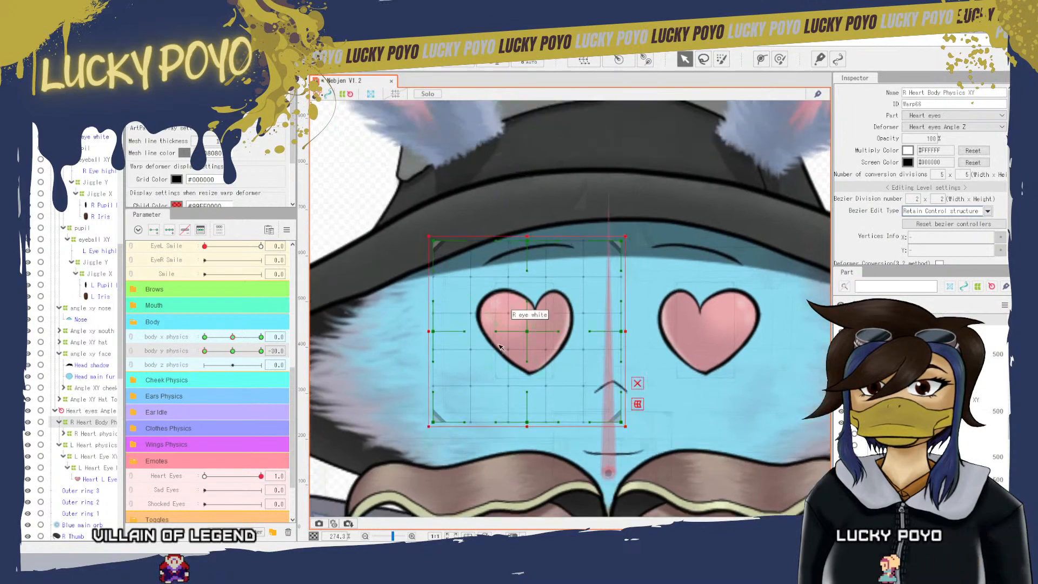
scroll(522, 331, up, 3)
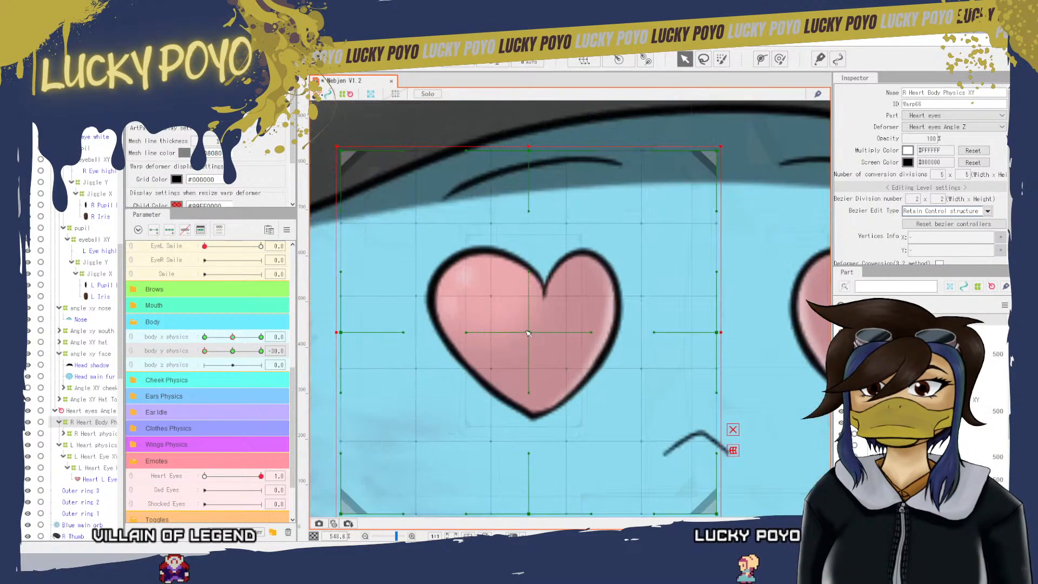
drag(529, 333, 529, 334)
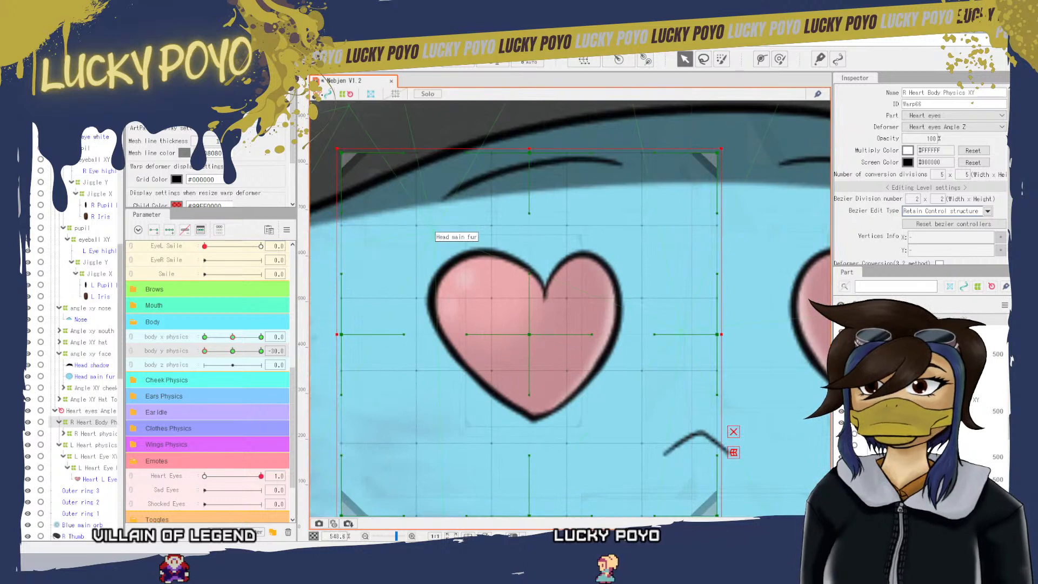
click(45, 40)
key(Escape)
scroll(443, 327, down, 3)
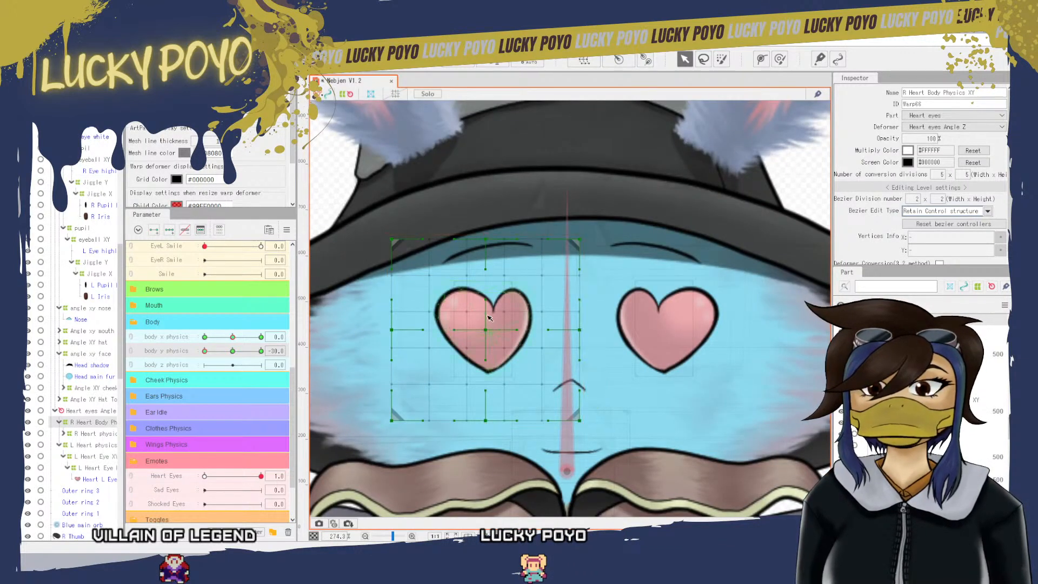
drag(486, 329, 486, 334)
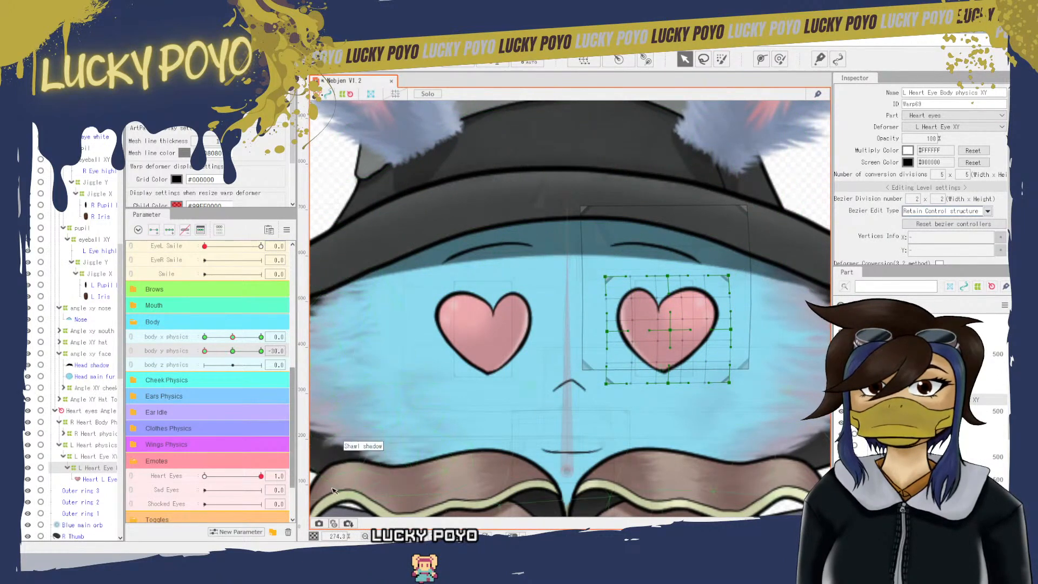
- At body y physics -30.0, raise the lower corners of L Heart Eye Body physics XY slightly and fine-tune its centre and position
drag(607, 383, 607, 380)
drag(730, 383, 730, 381)
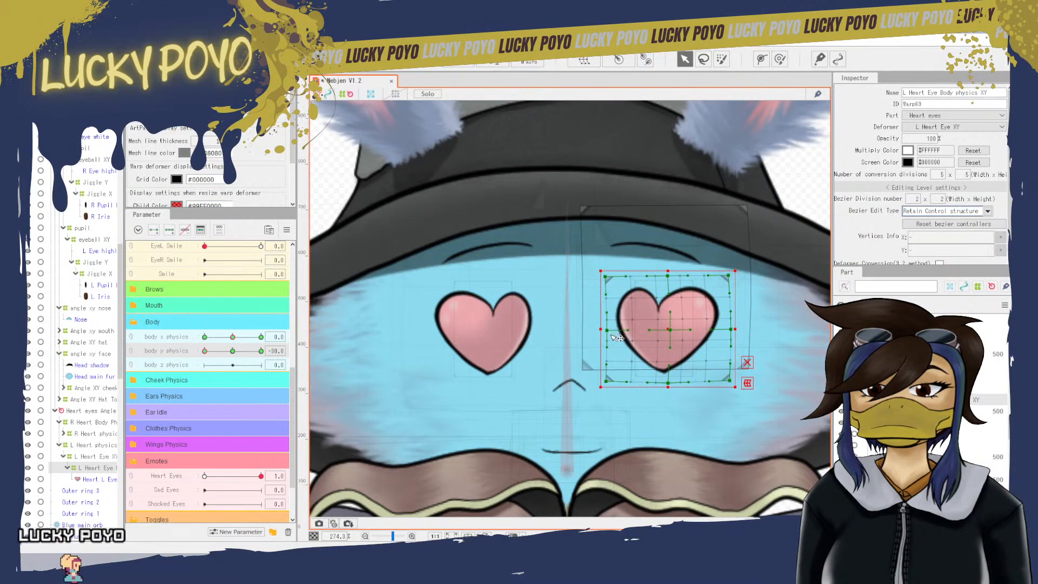
click(669, 329)
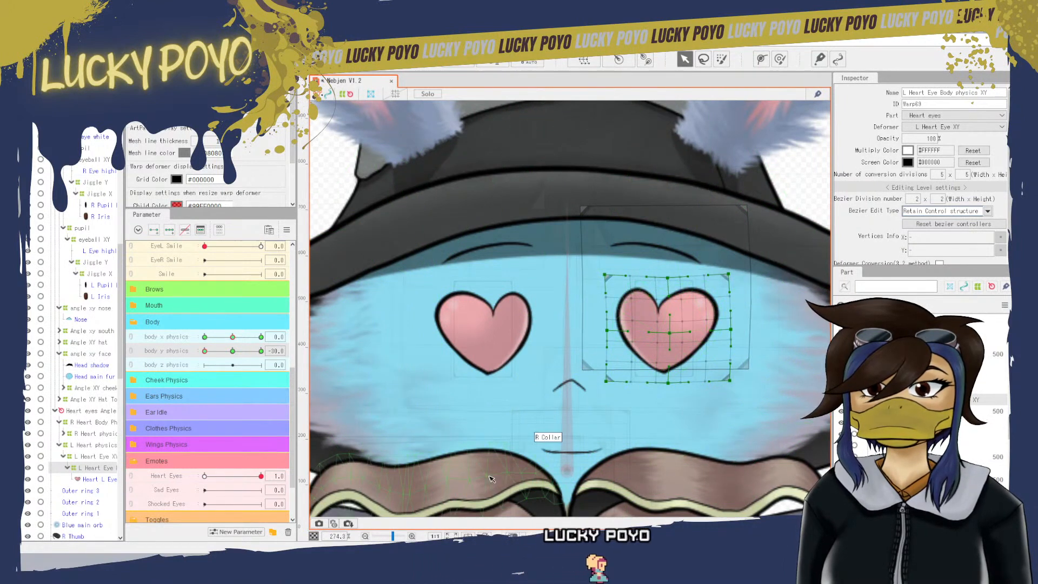
click(664, 321)
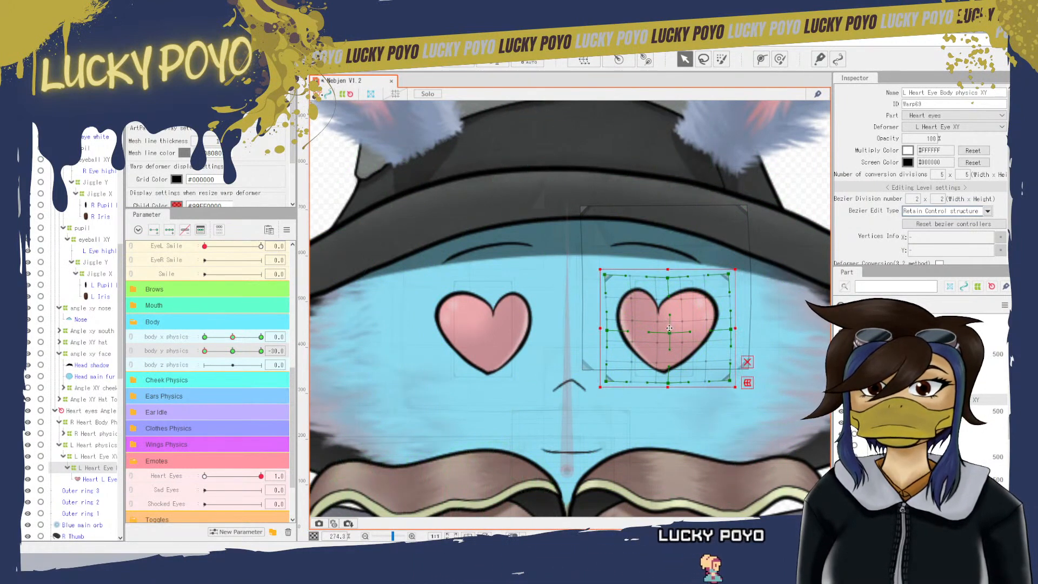
drag(669, 327, 669, 328)
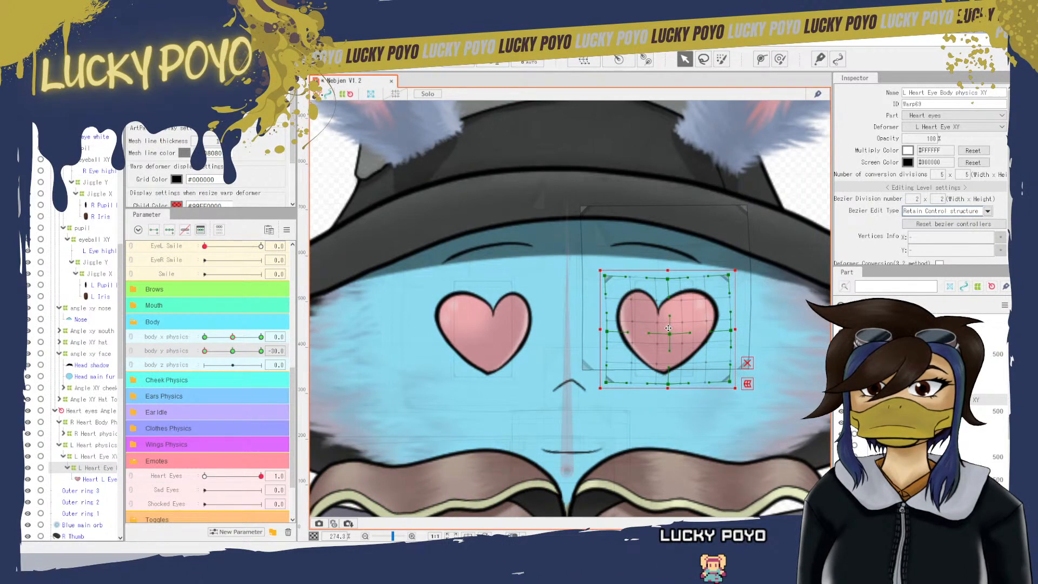
- Finish editing the left heart's deformer and save the model file
click(804, 187)
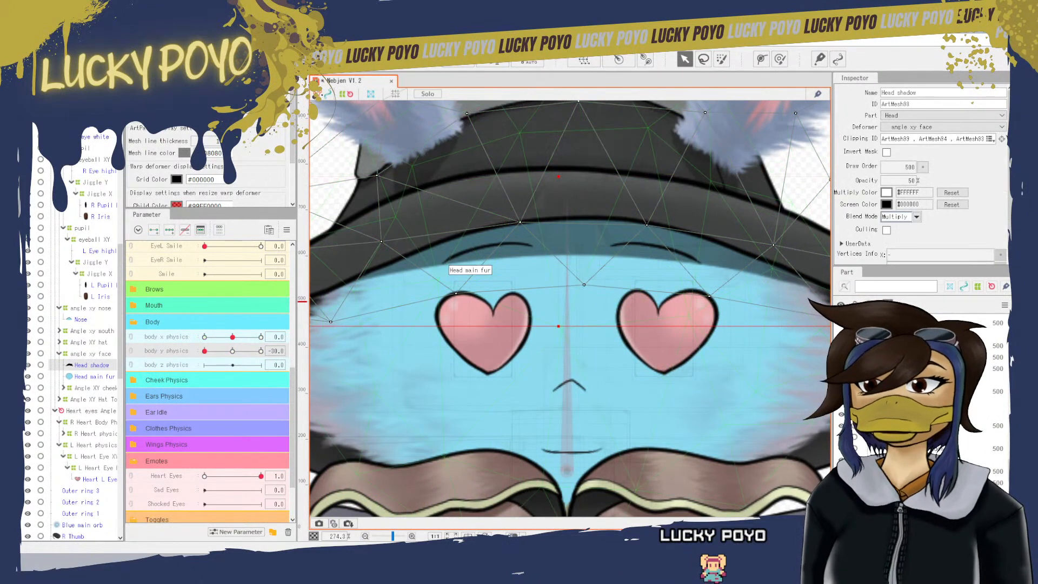
click(43, 40)
mouse_move(26, 40)
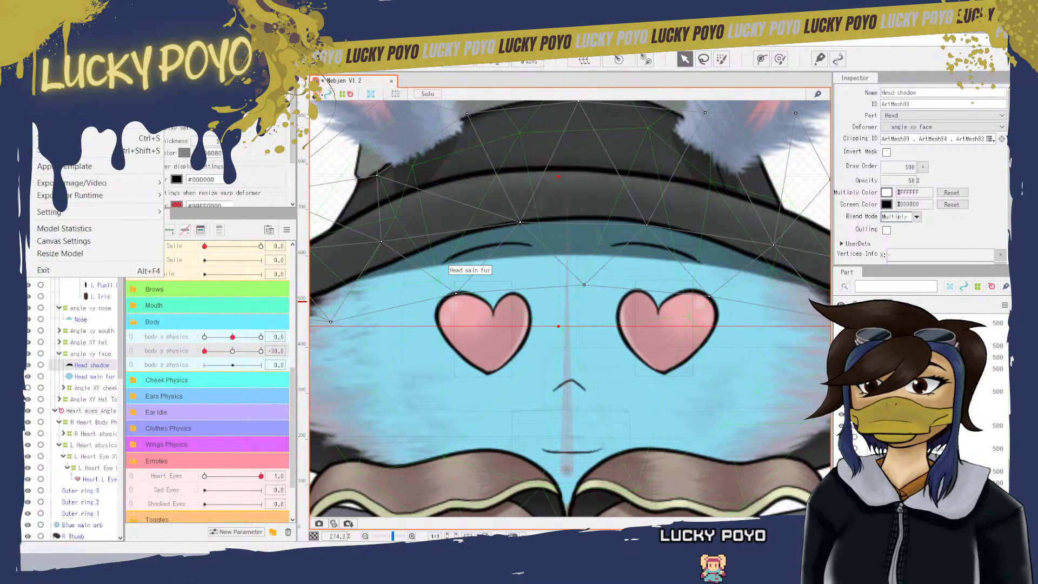
click(61, 138)
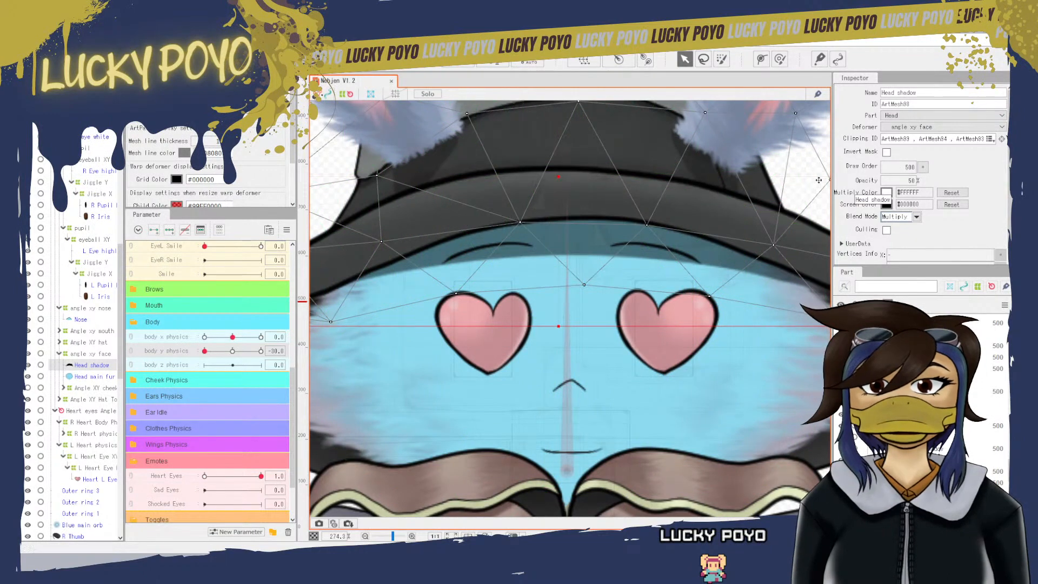
- Inspect the placement of both heart eyes on the face at body y physics -30.0 and 30.0
scroll(635, 418, down, 3)
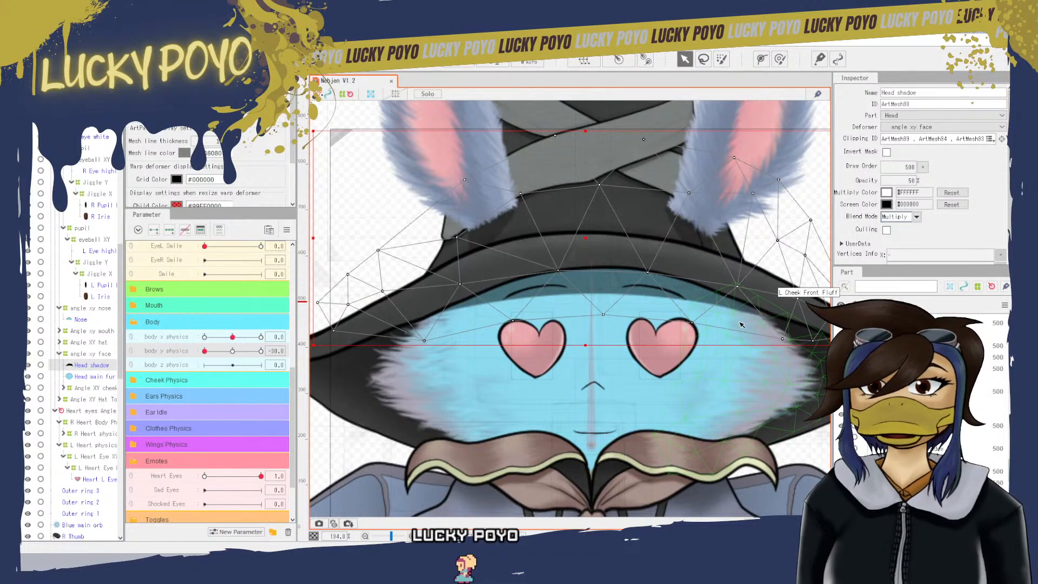
scroll(643, 361, up, 3)
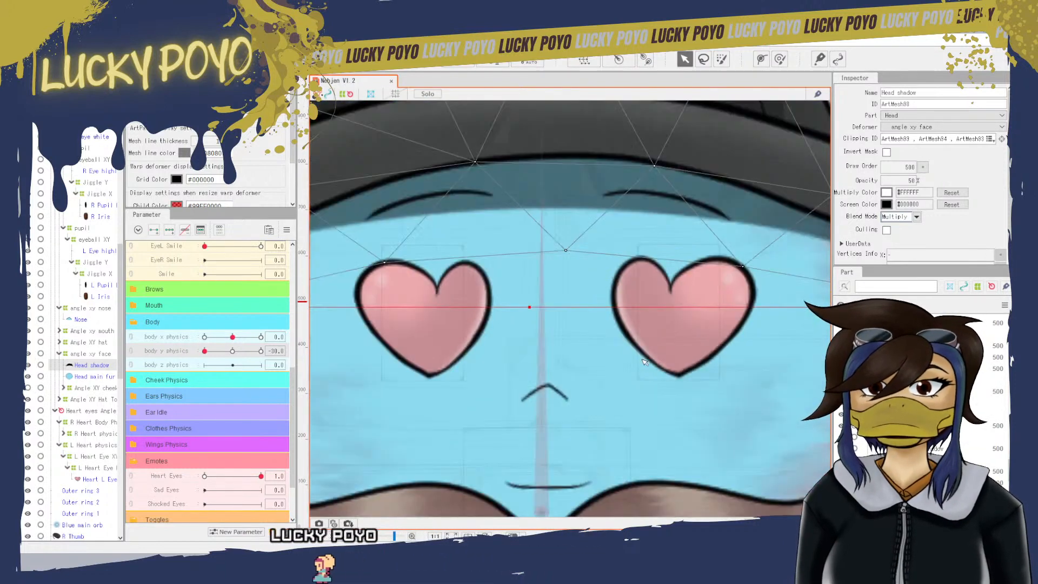
scroll(643, 361, down, 1)
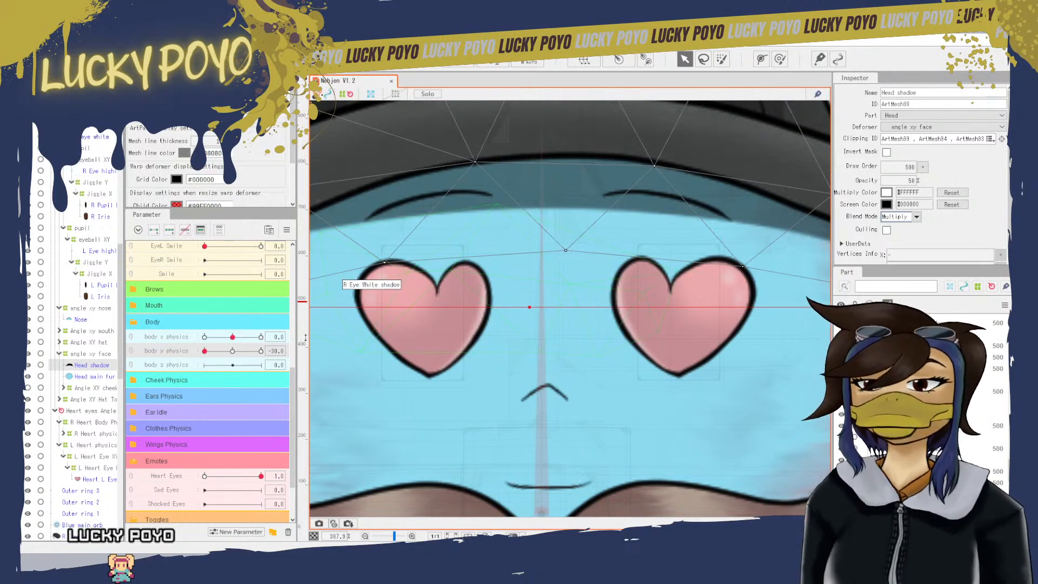
click(260, 351)
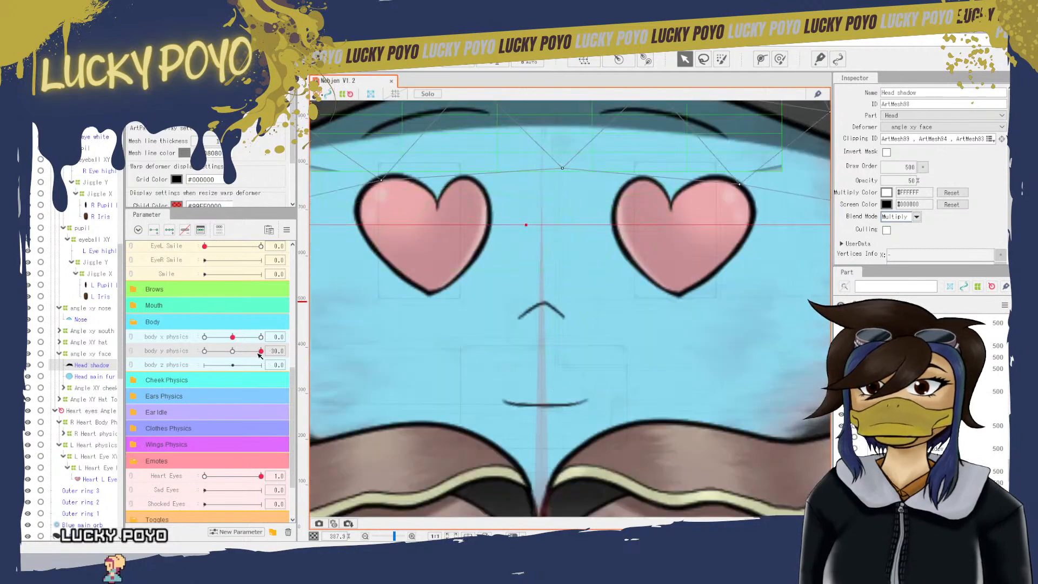
scroll(540, 378, down, 5)
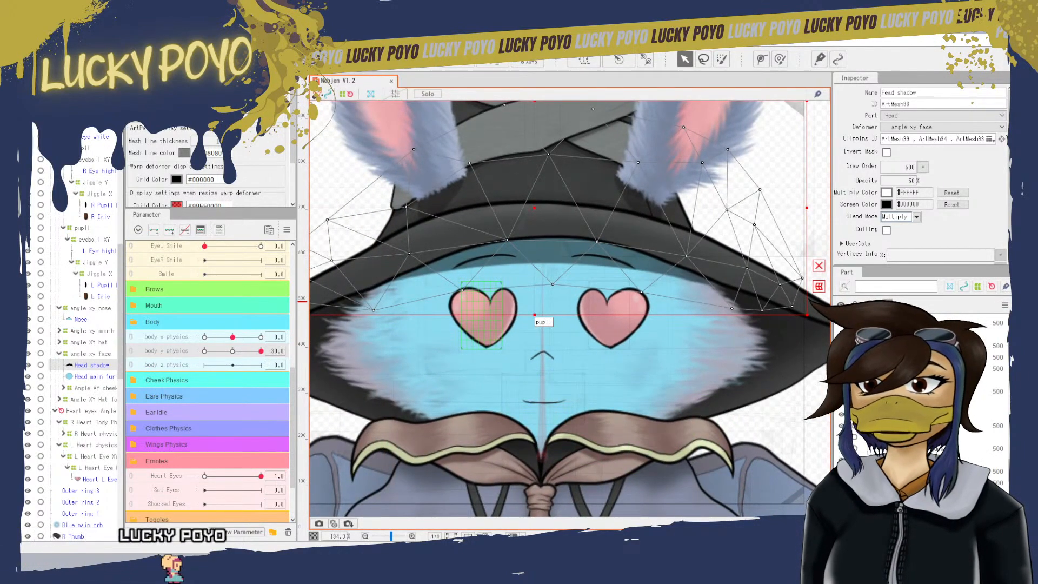
- Save the model again and open the Physics/Scene Blending Settings
click(98, 42)
mouse_move(40, 42)
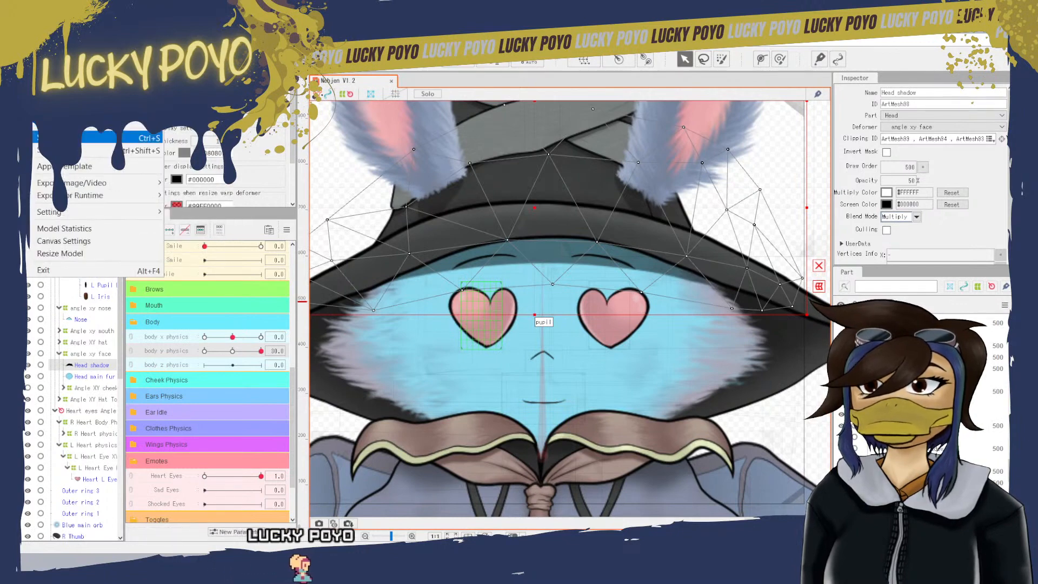
click(76, 138)
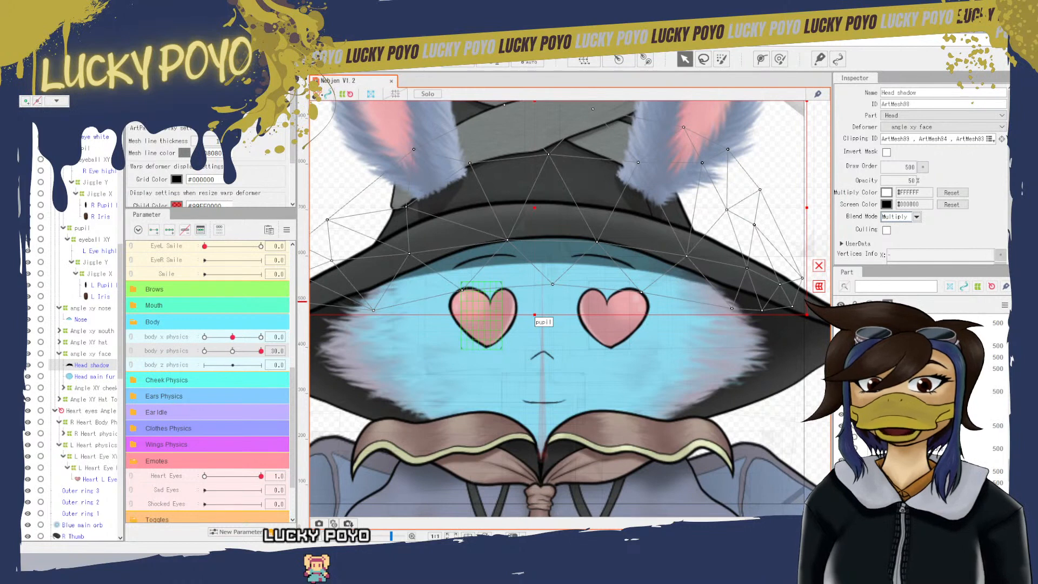
right_click(71, 128)
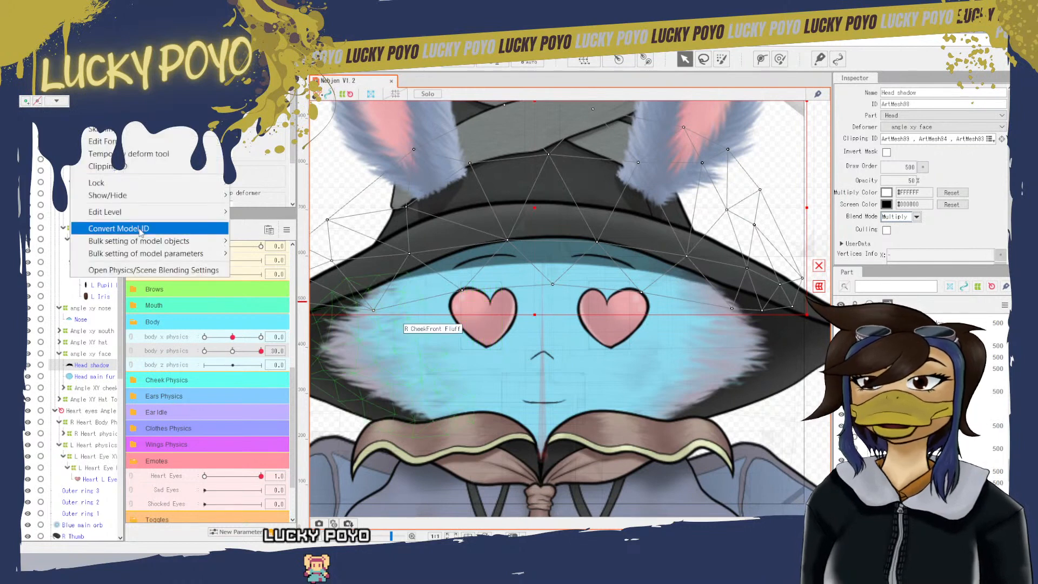
mouse_move(150, 261)
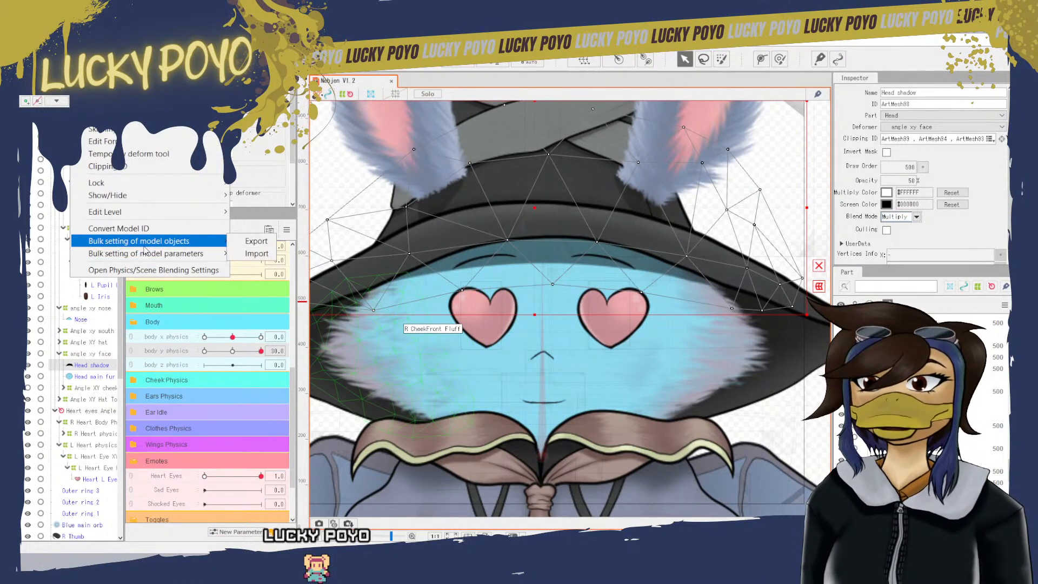
click(147, 272)
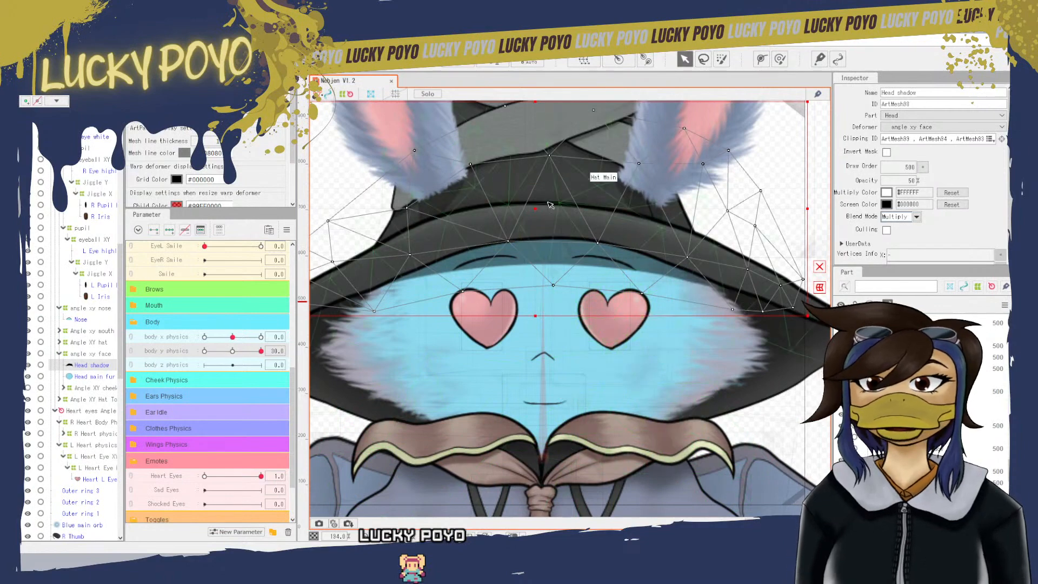
- Deselect the head shadow and check both heart eyes across the body x physics extremes and at body y physics -30.0
scroll(550, 205, down, 2)
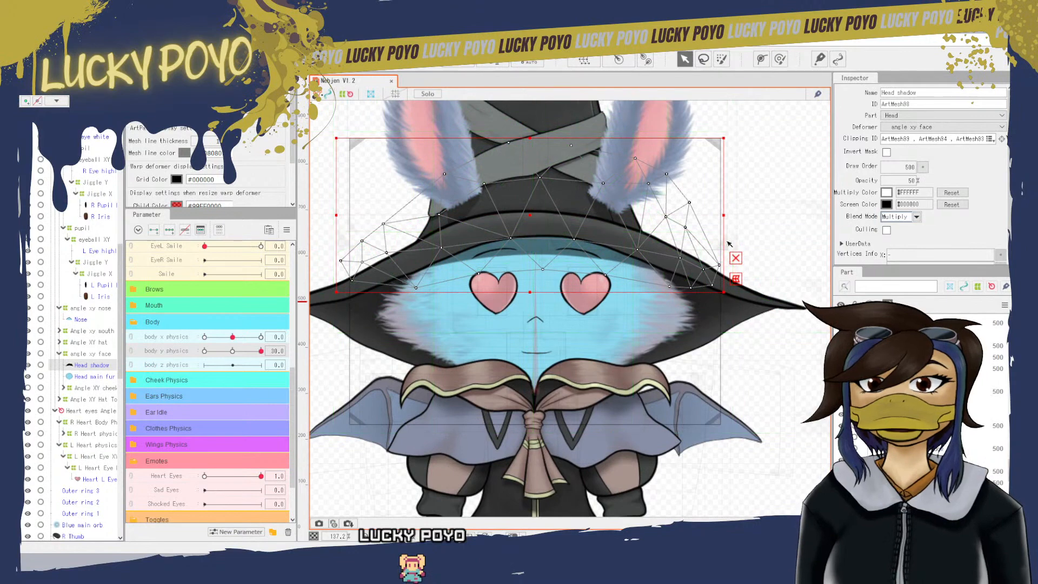
click(745, 221)
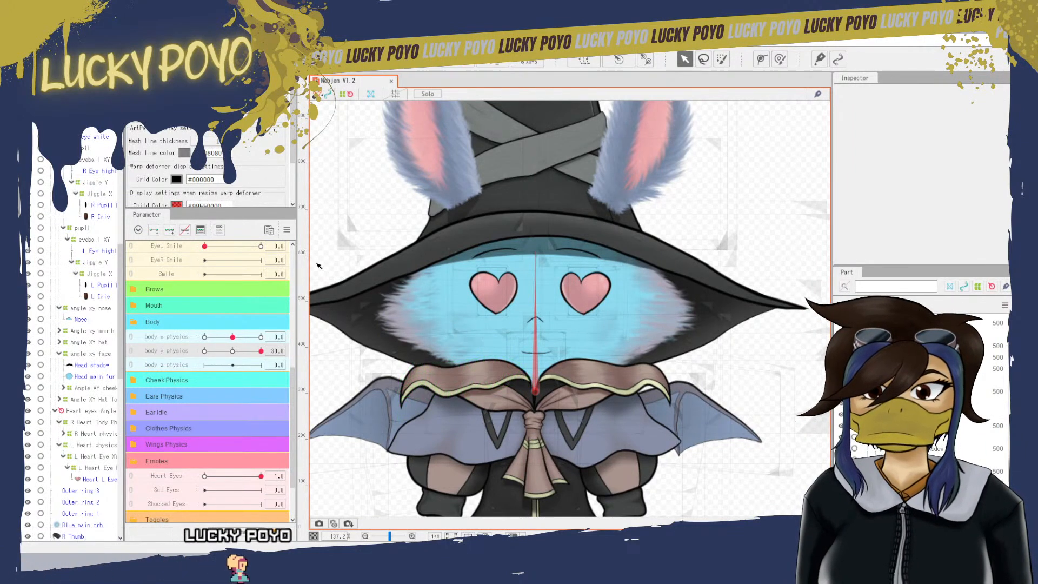
click(186, 340)
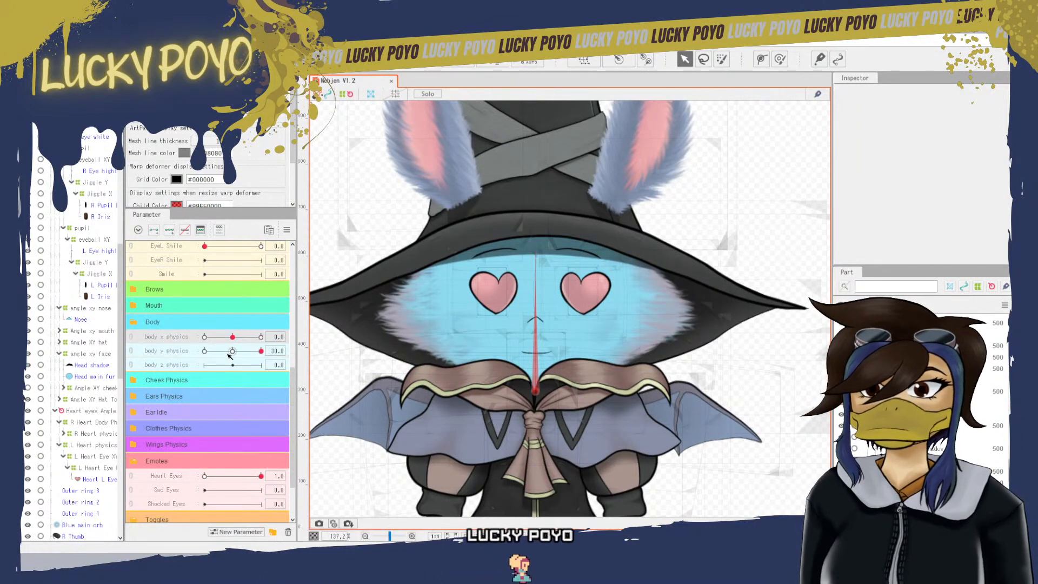
click(233, 351)
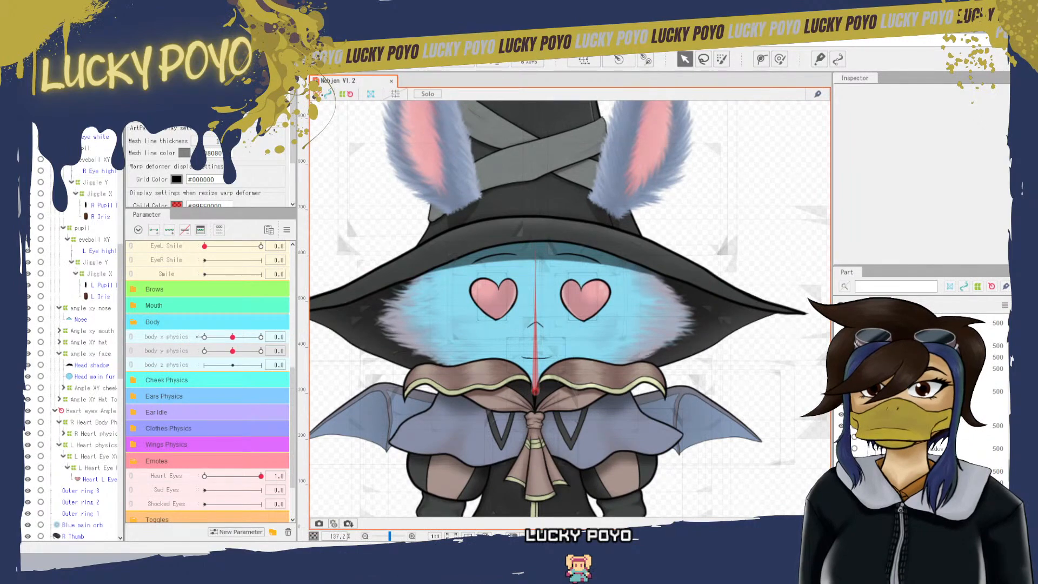
click(208, 337)
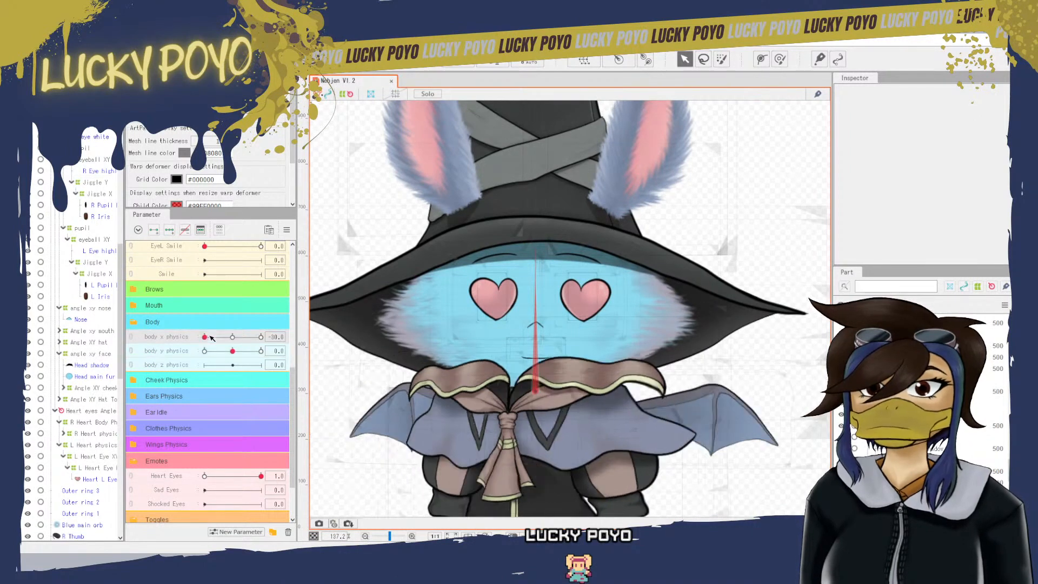
click(260, 336)
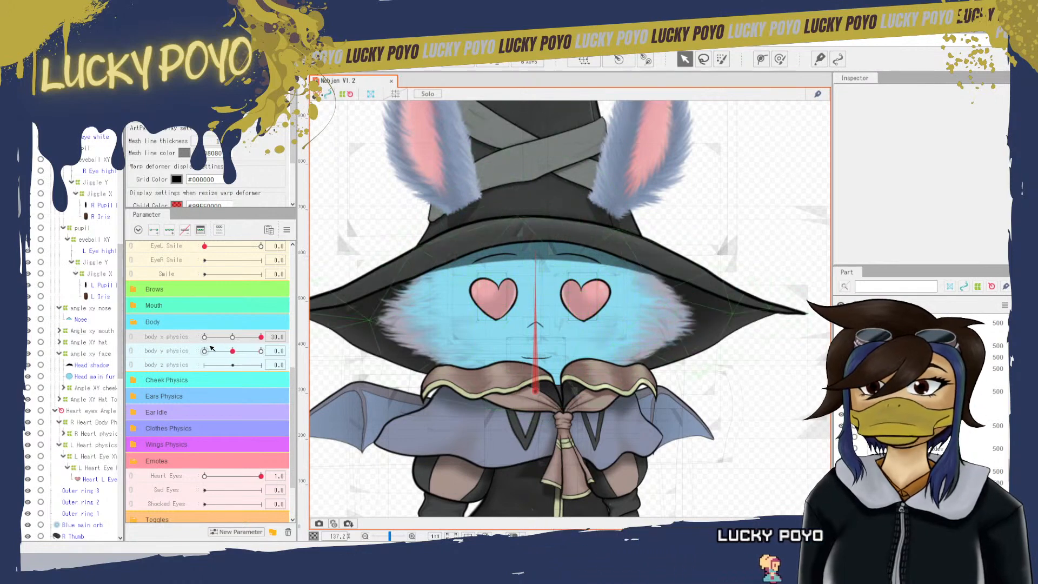
click(205, 351)
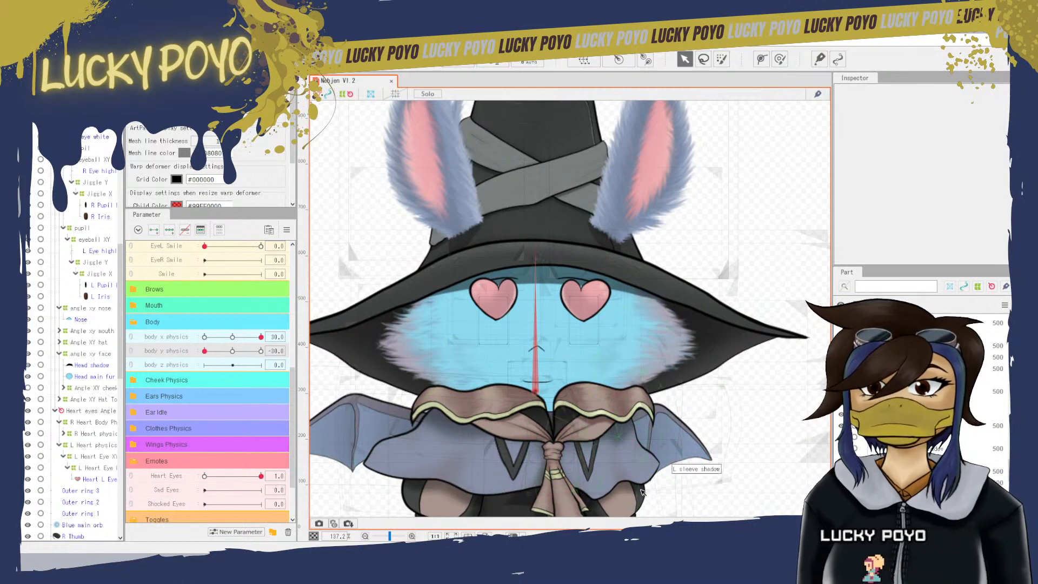
- With body y physics at -30.0, match L Heart Eye Body physics XY's form at body x physics -30.0 and 30.0 to its form at 0.0
click(582, 301)
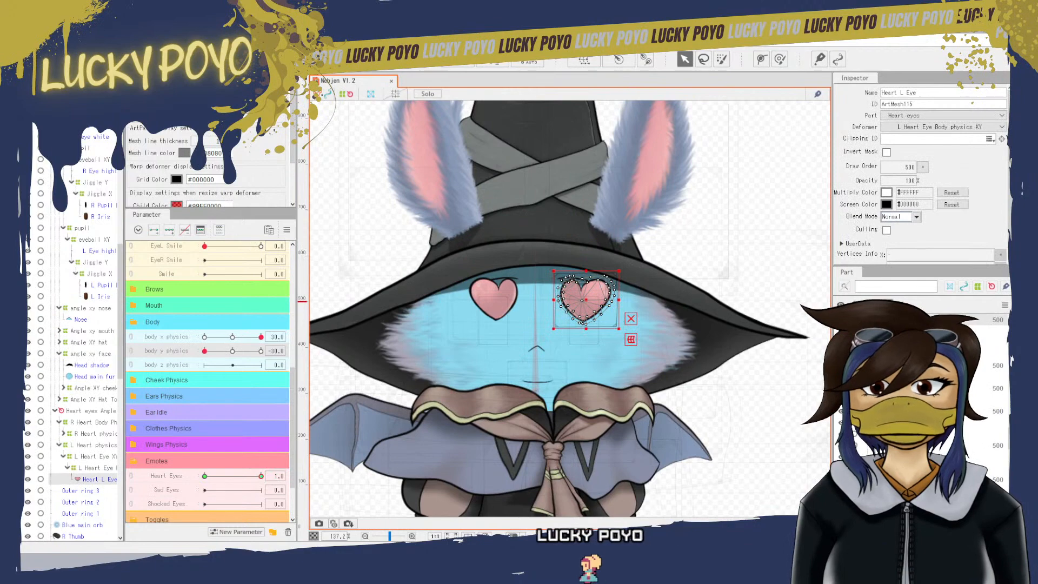
click(96, 467)
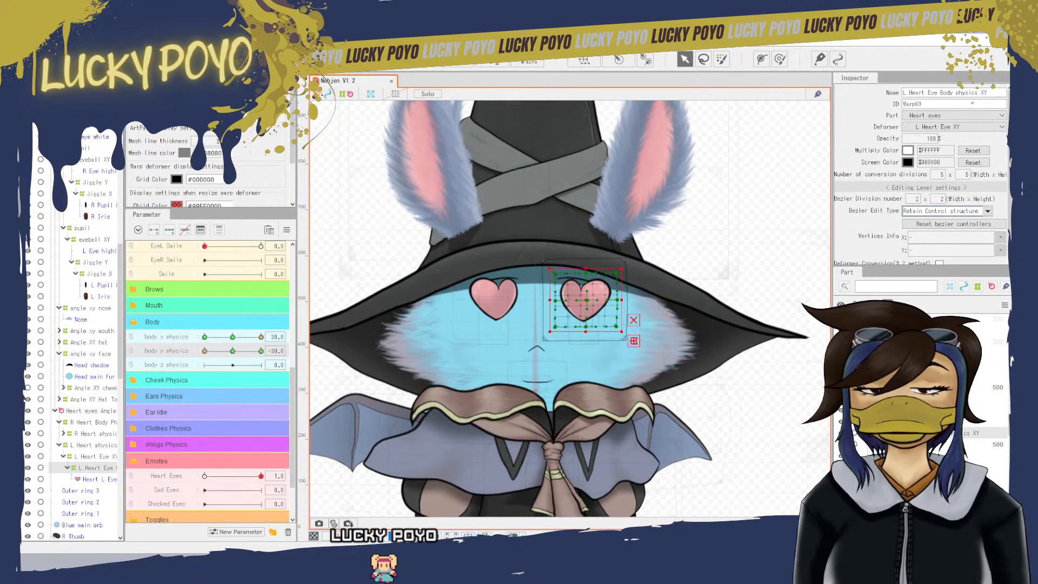
click(239, 357)
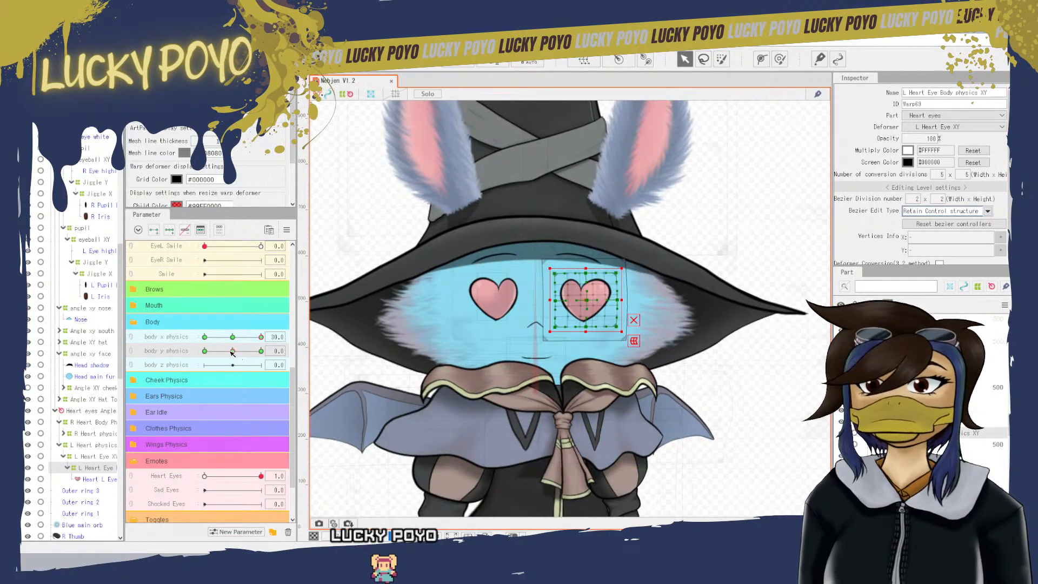
click(237, 336)
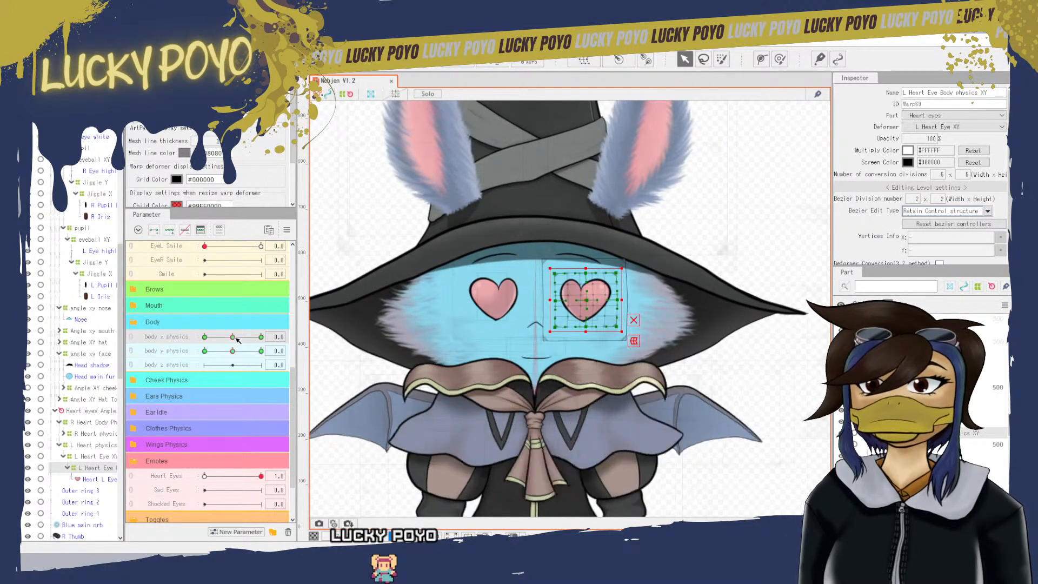
click(205, 352)
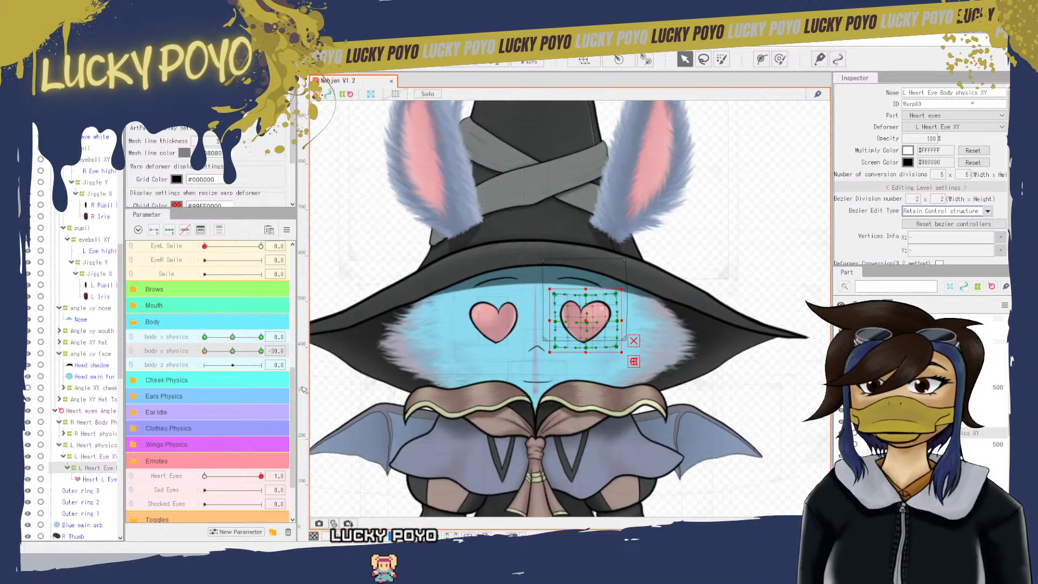
click(336, 352)
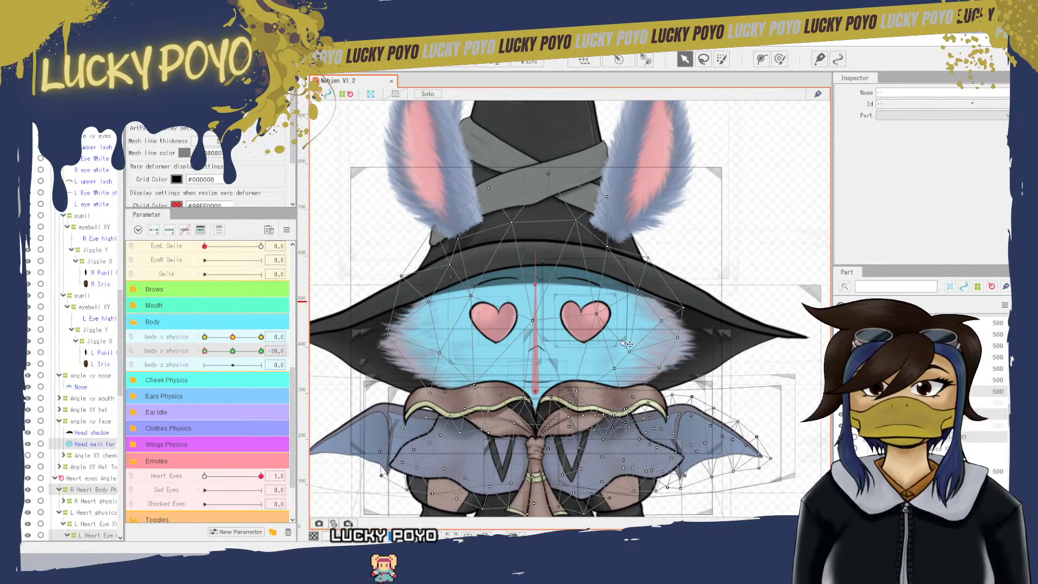
click(803, 251)
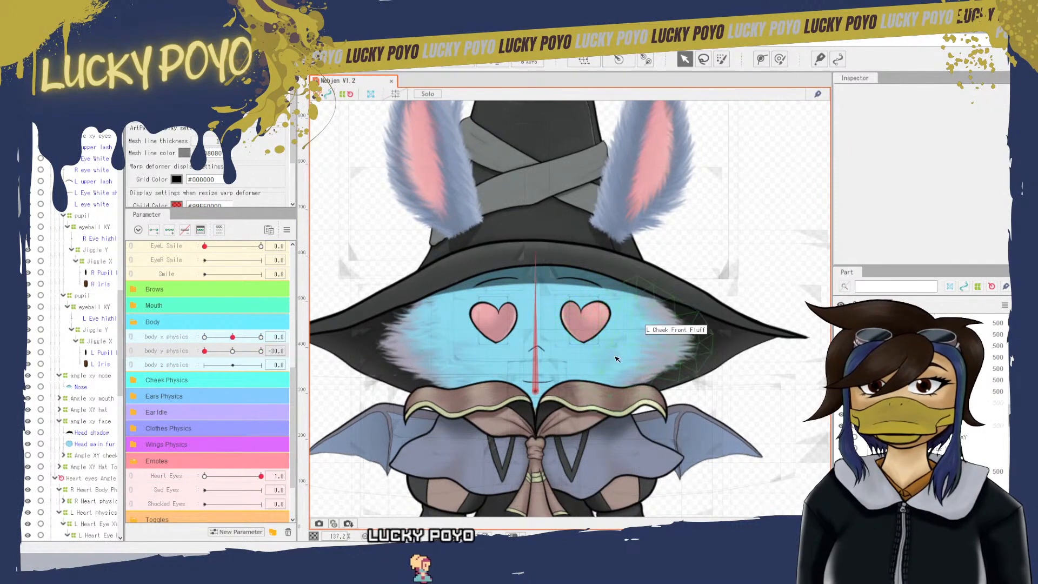
click(605, 338)
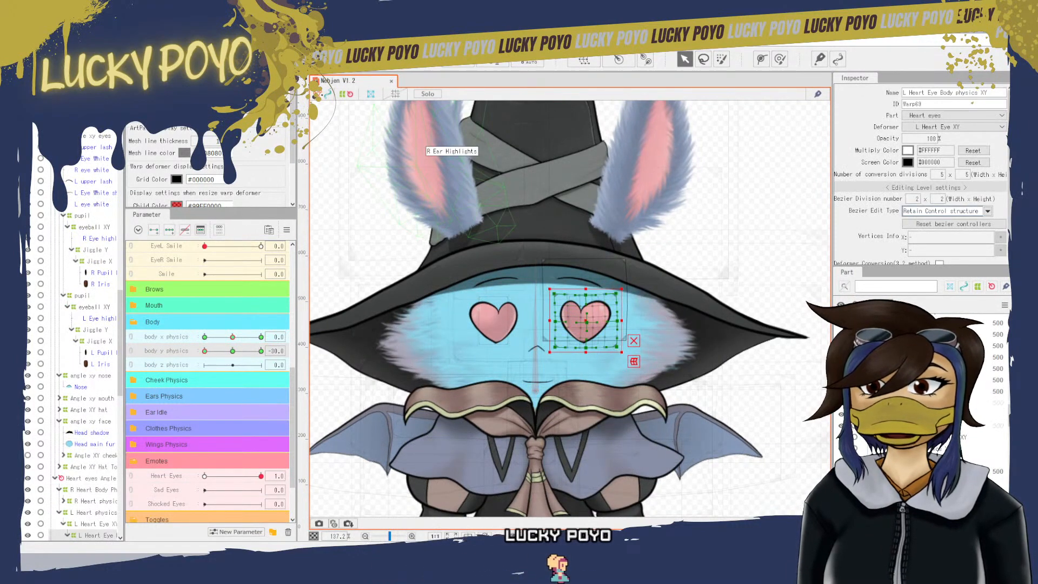
scroll(554, 310, up, 2)
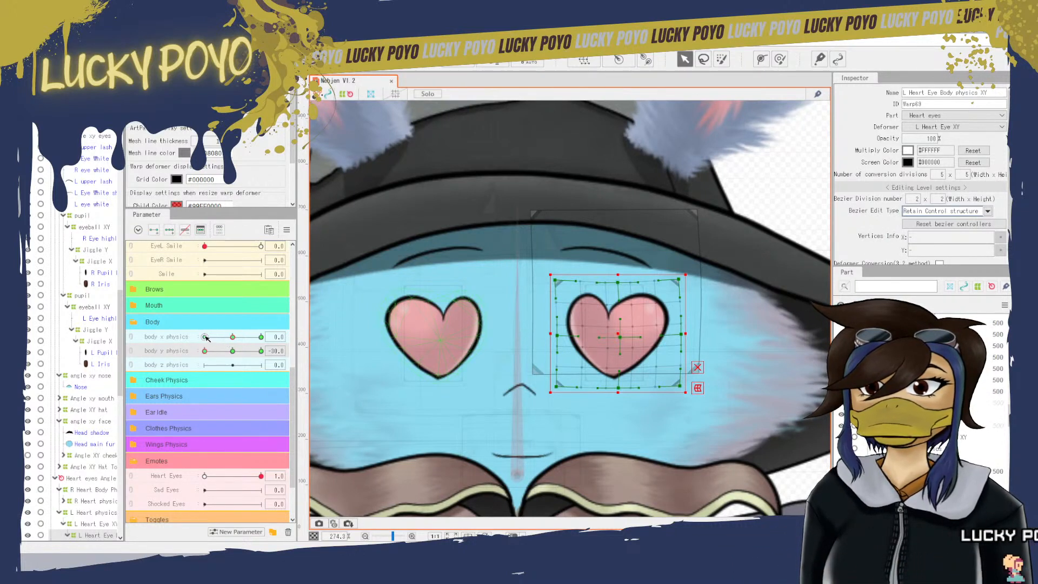
click(205, 337)
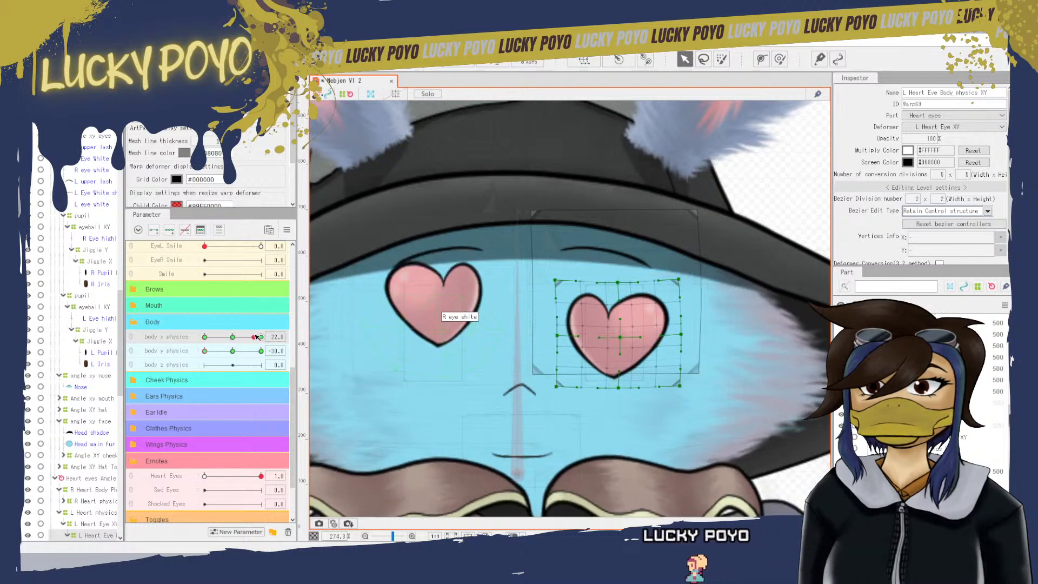
drag(177, 341, 248, 356)
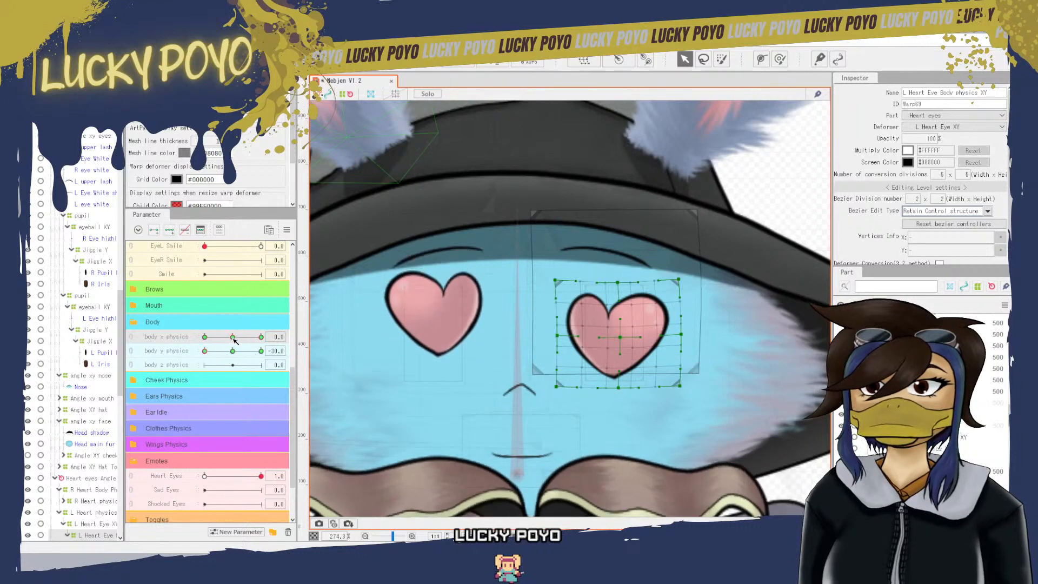
- Match R Heart Body Physics XY's body x physics extremes to its centre form at body y physics -30.0, and reset both parameters to 0.0
click(464, 322)
click(518, 416)
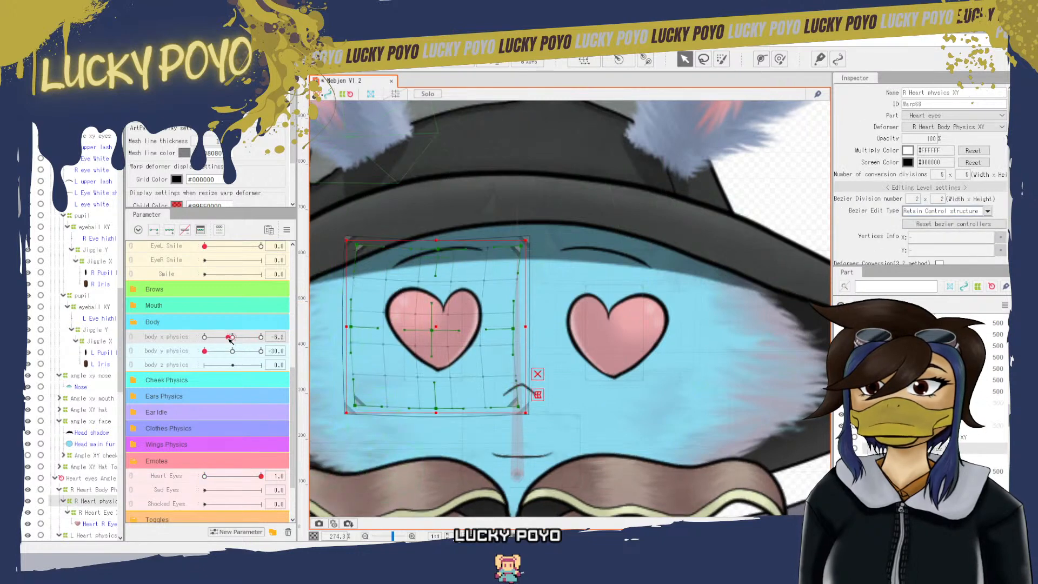
click(531, 322)
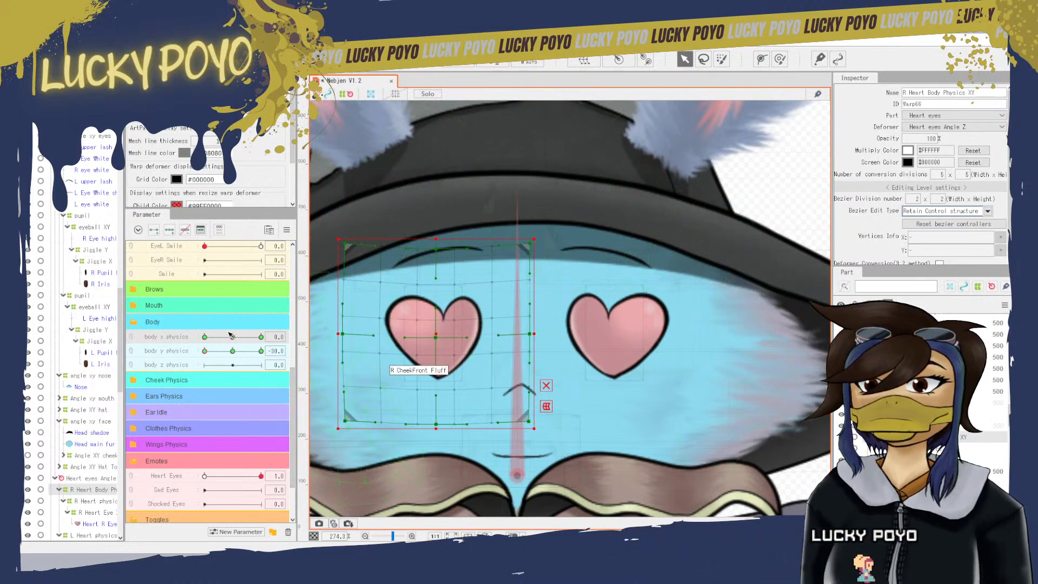
mouse_move(222, 338)
mouse_down()
mouse_move(204, 337)
mouse_move(232, 335)
mouse_up()
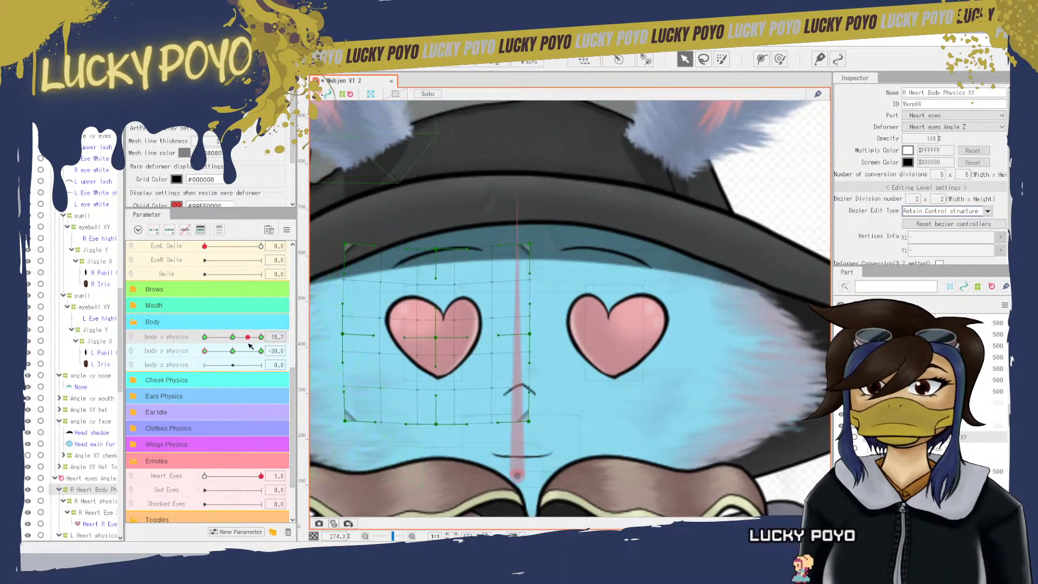
click(233, 352)
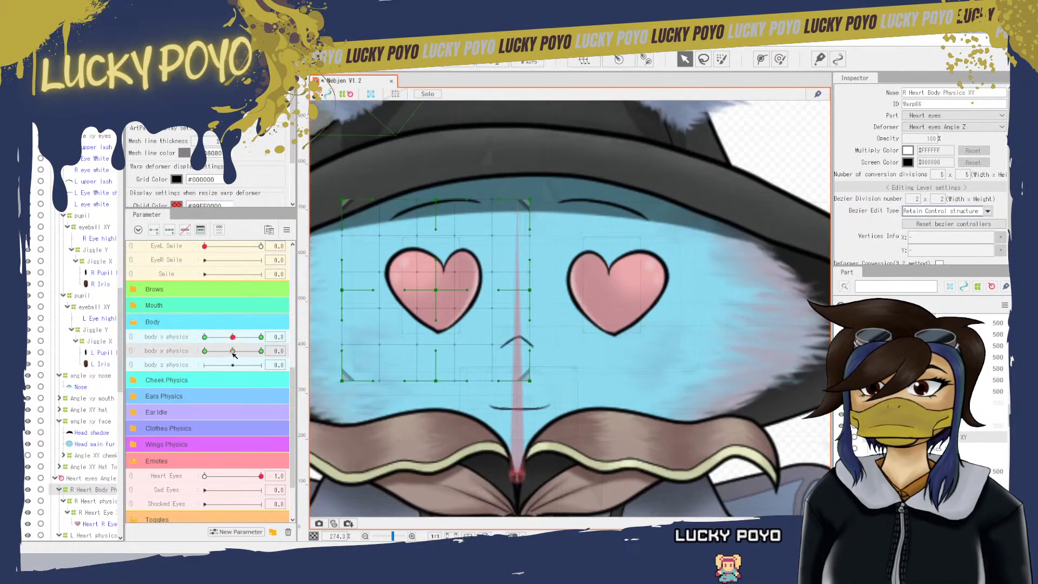
- Save the model file and open the Physics/Scene Blending Settings to check the heart eyes' movement
click(40, 45)
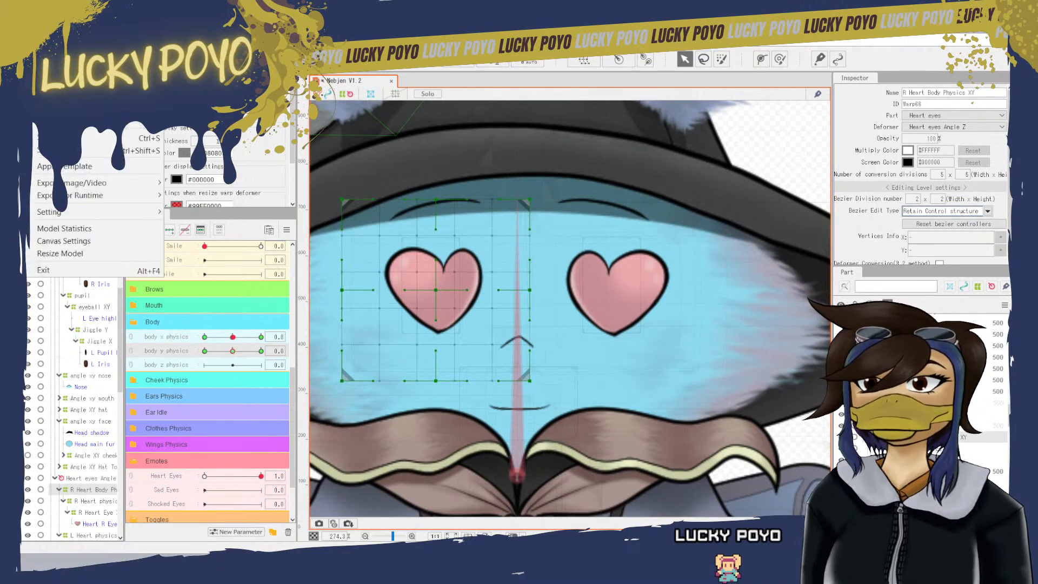
click(100, 138)
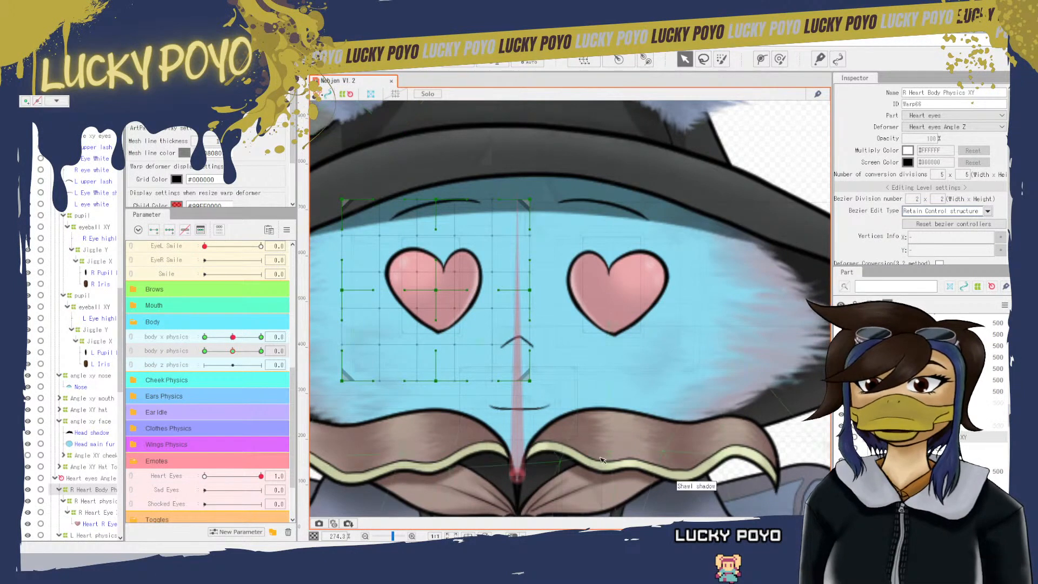
click(85, 42)
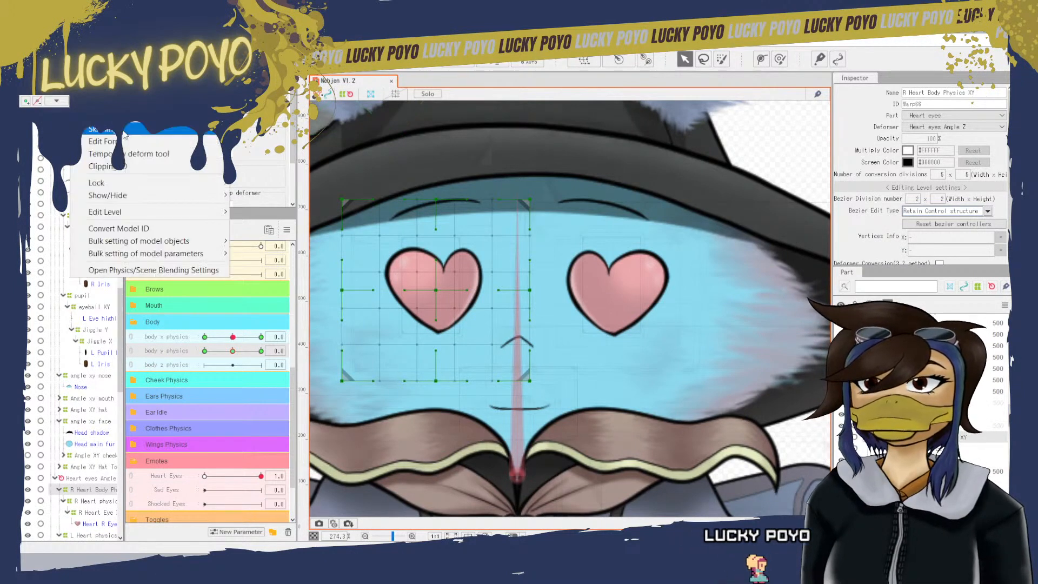
click(184, 270)
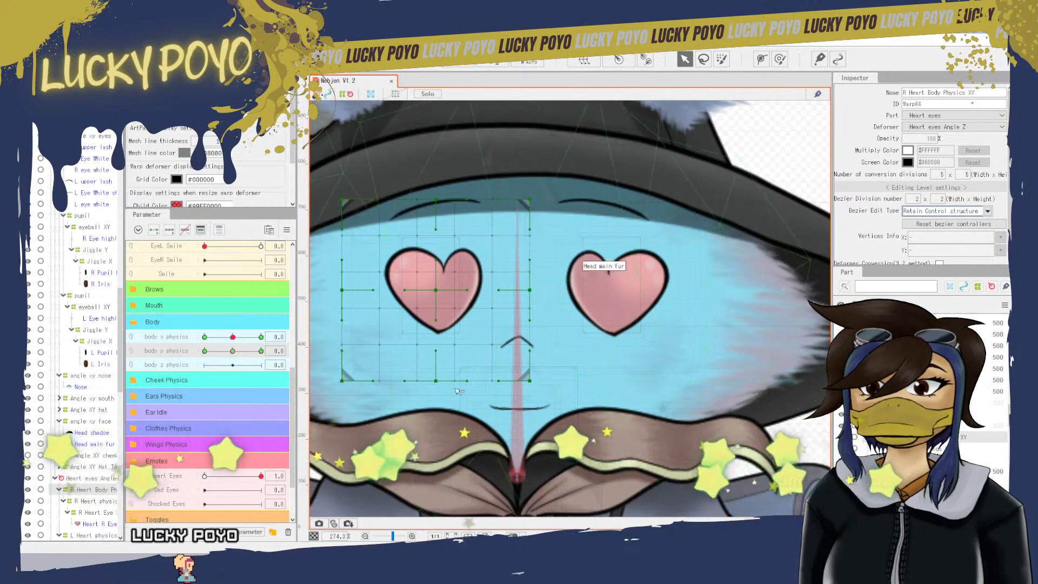
- Deselect the right heart's body physics deformer and open the Lucky Poyo Model file
mouse_move(234, 338)
mouse_down()
mouse_move(215, 338)
mouse_move(260, 336)
mouse_move(234, 337)
mouse_up()
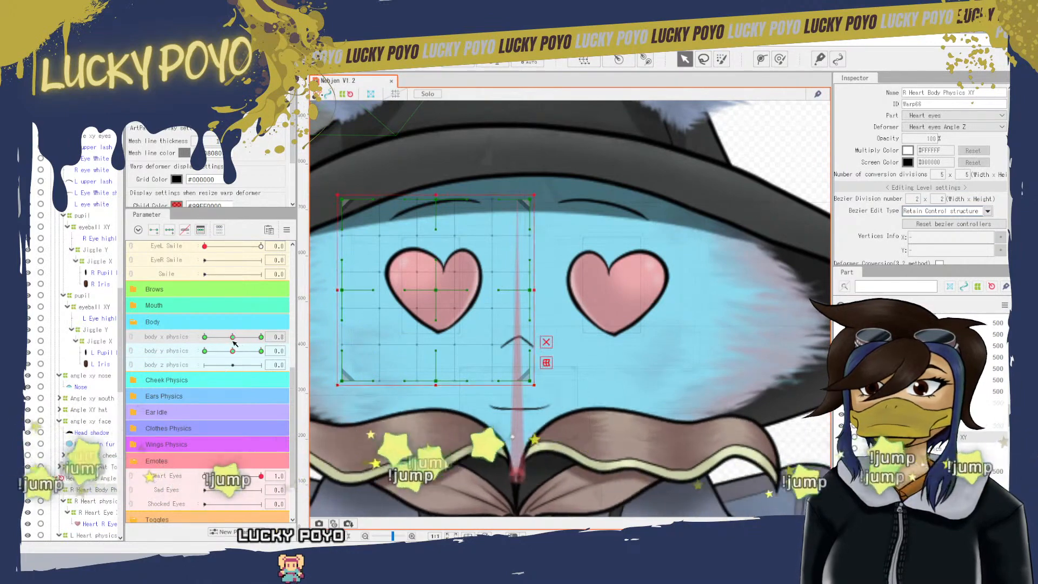
scroll(742, 399, down, 5)
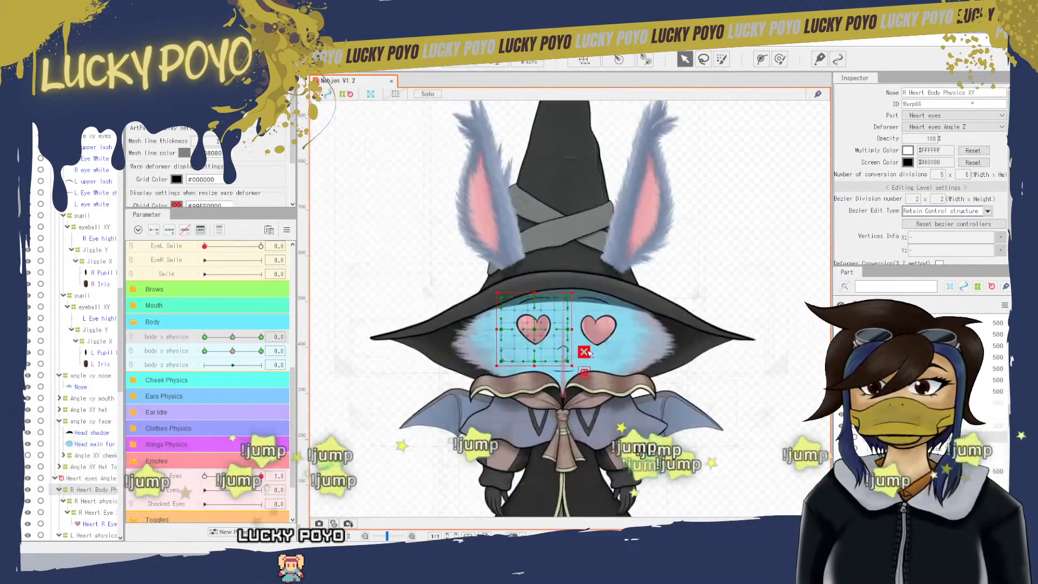
drag(774, 413, 799, 384)
click(805, 489)
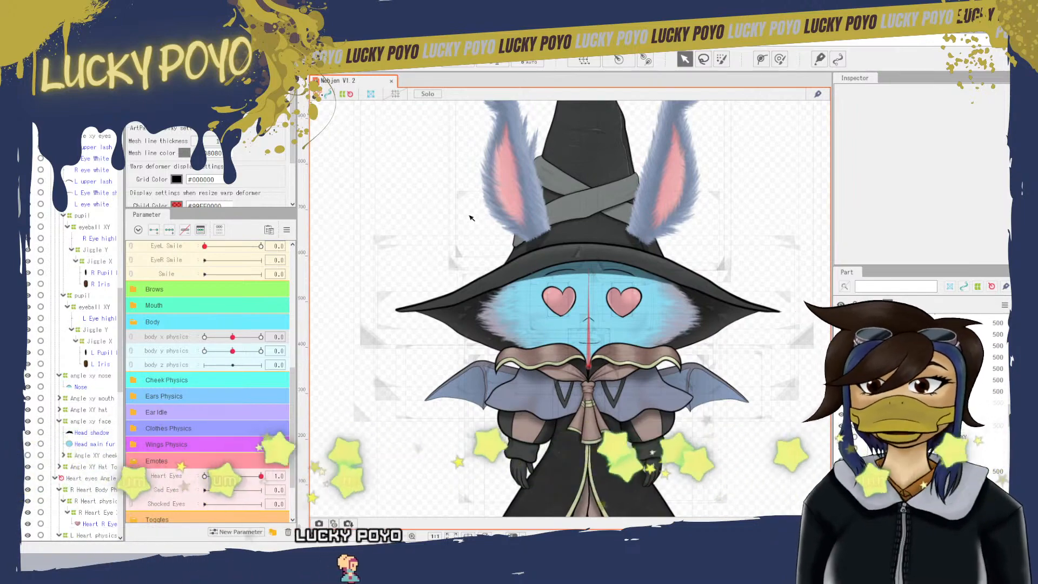
click(41, 44)
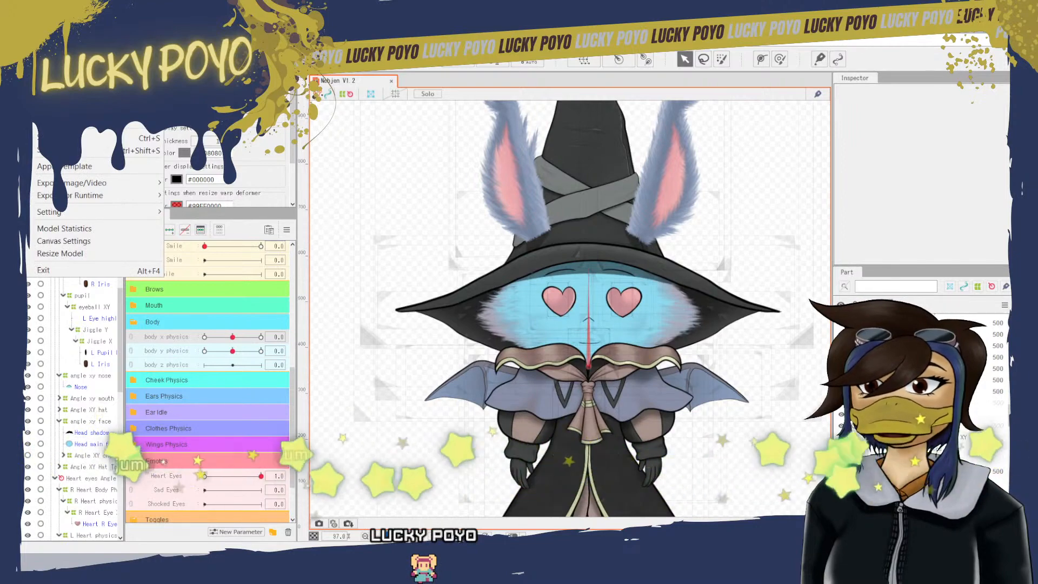
click(41, 43)
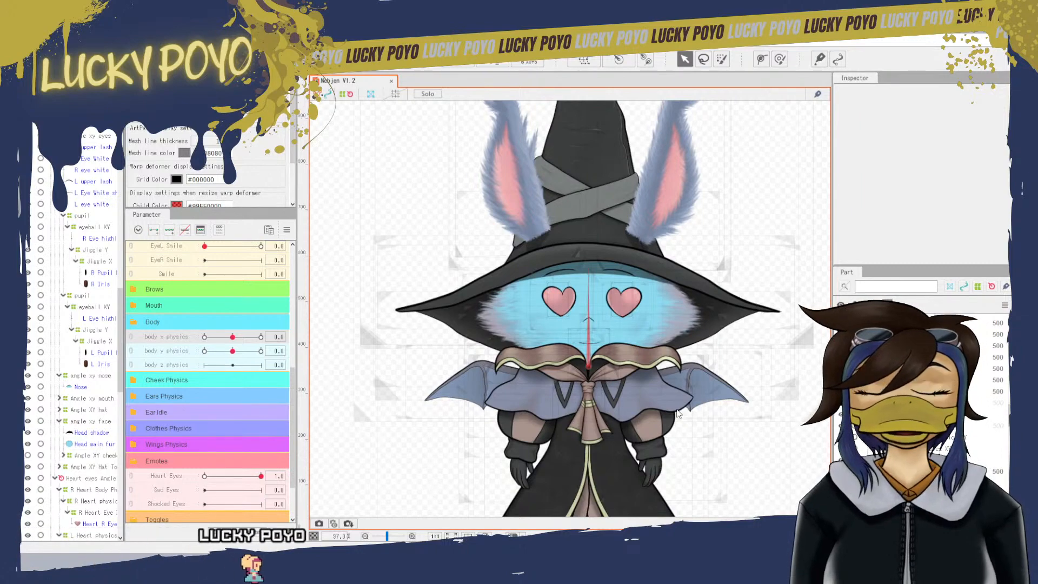
- Review the Angle X and Angle Y parameters of the Lucky Poyo Model and close it to return to the bunny model
scroll(767, 401, down, 3)
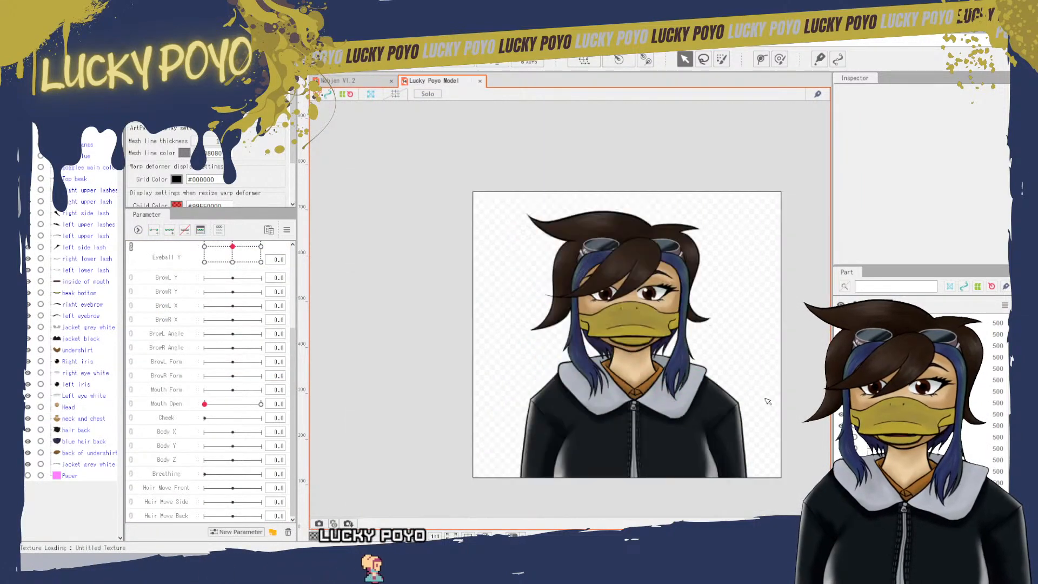
drag(796, 445, 741, 427)
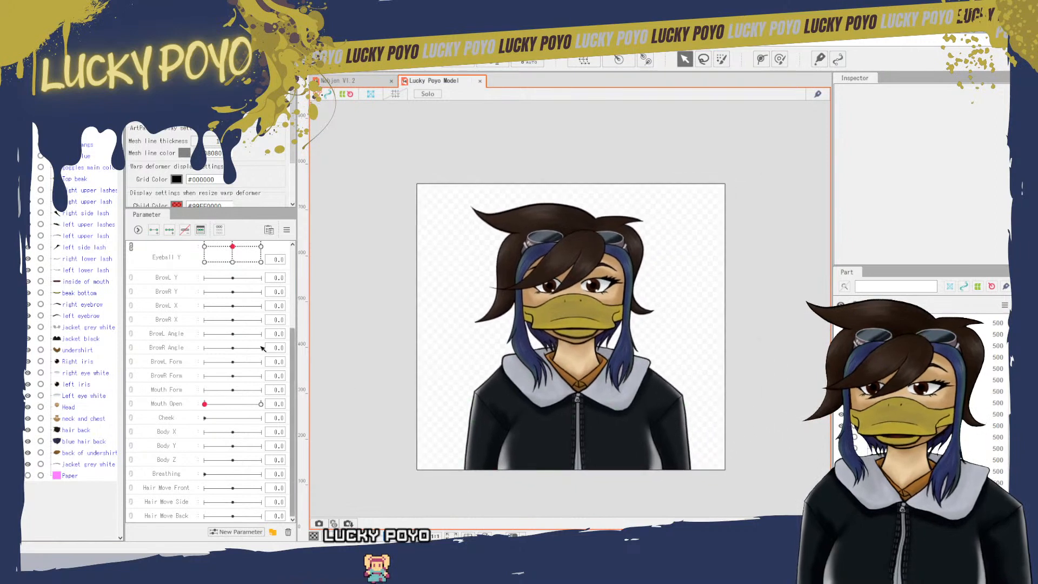
drag(292, 369, 244, 262)
click(233, 264)
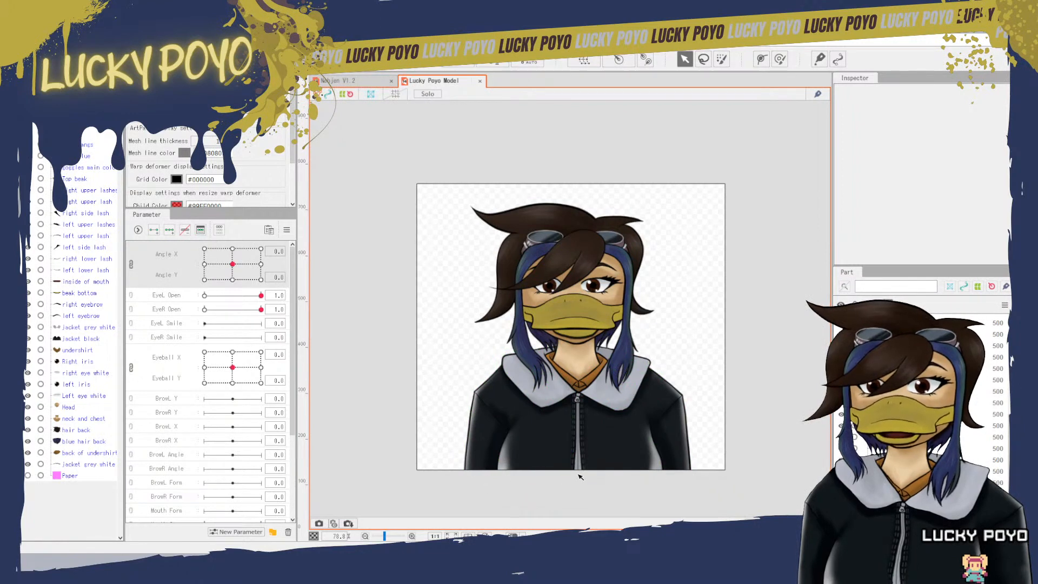
click(358, 81)
click(479, 82)
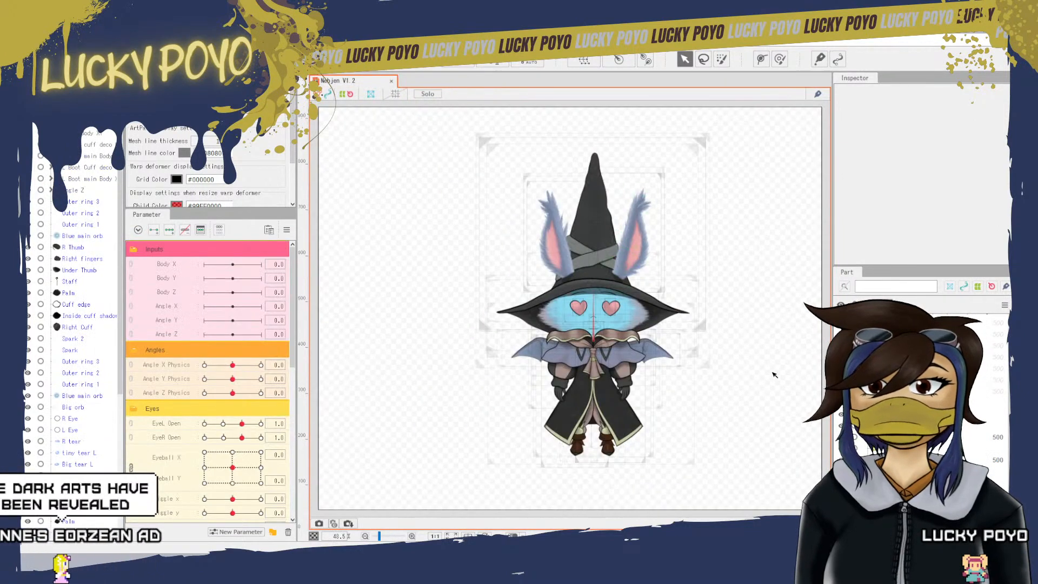
- Unhide the plush-holding left hand and the blue bunny plush beside the character, and inspect them up close
scroll(604, 321, up, 3)
scroll(605, 321, up, 2)
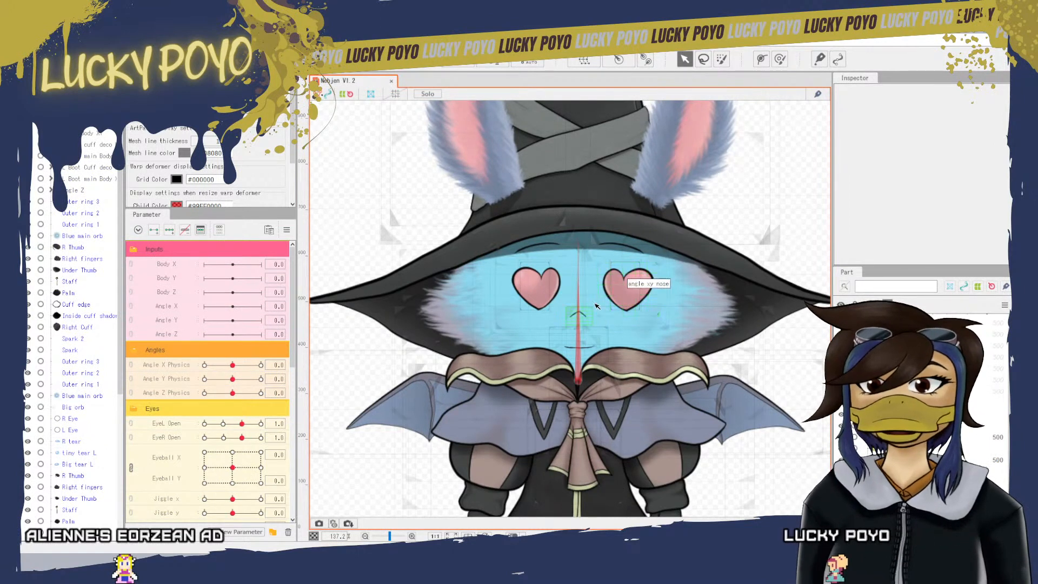
drag(797, 200, 799, 307)
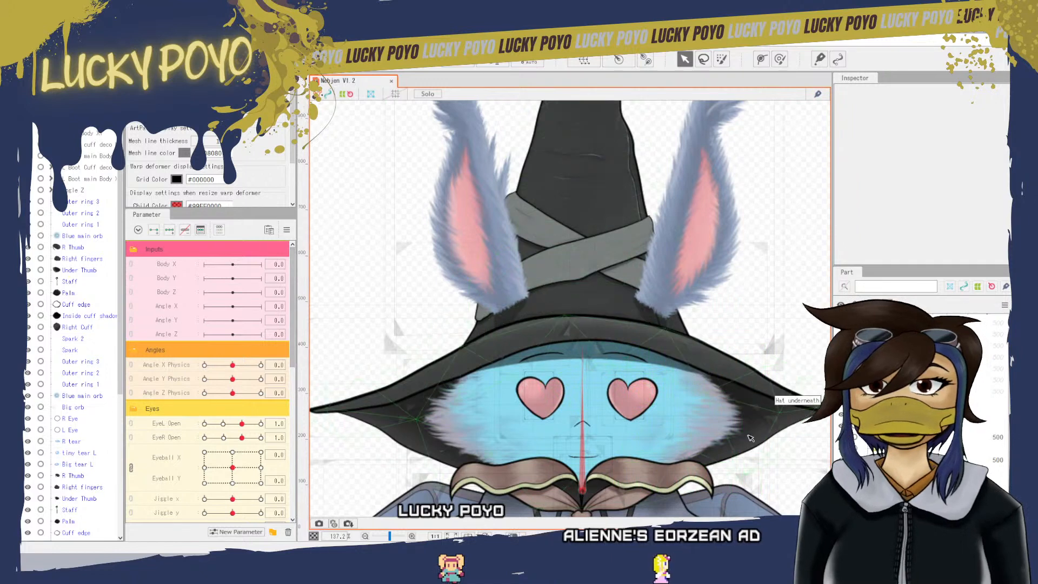
scroll(759, 465, down, 4)
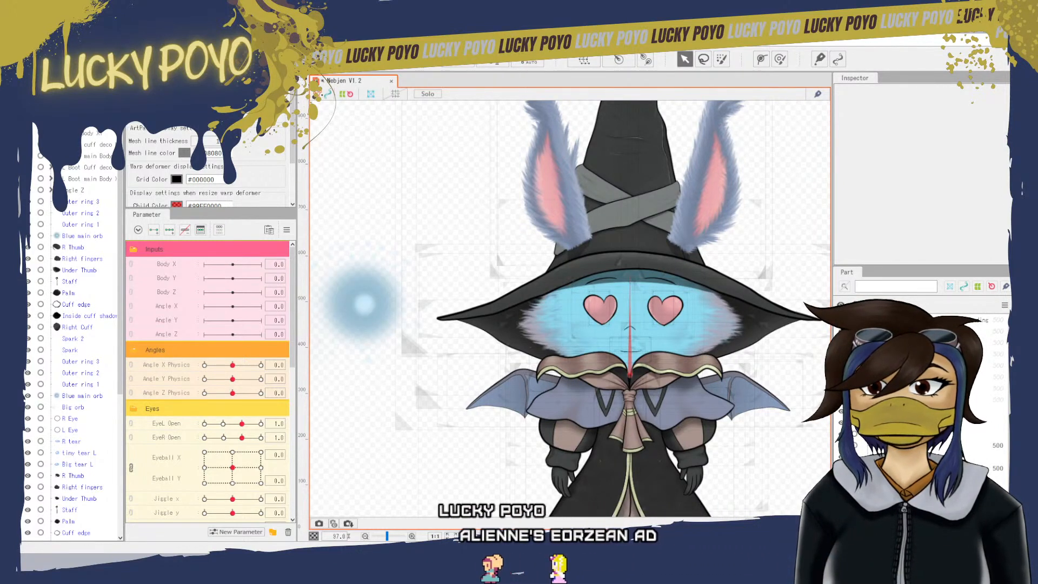
key(ctrl+z)
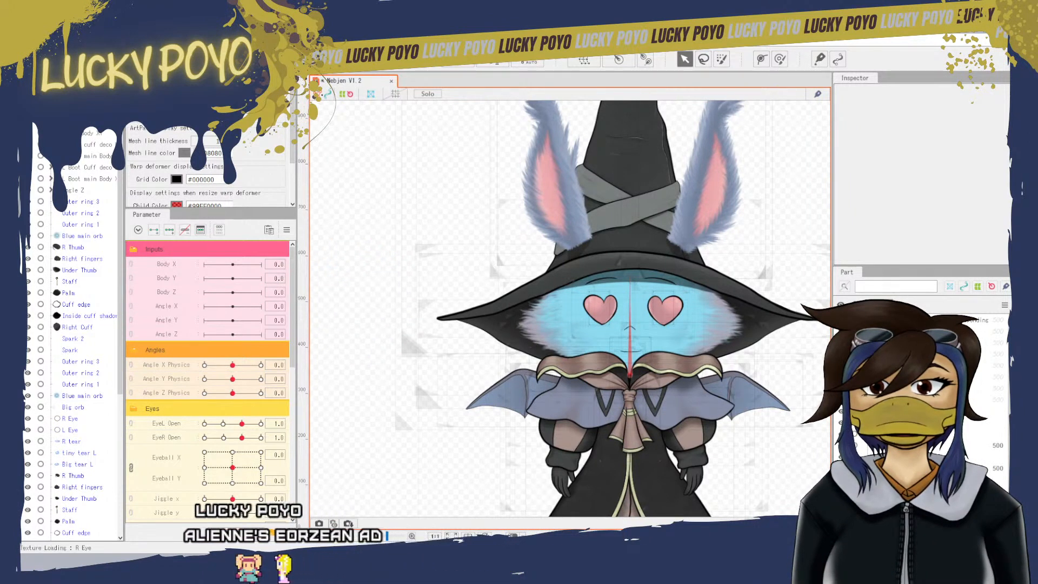
scroll(821, 379, down, 5)
drag(824, 381, 703, 400)
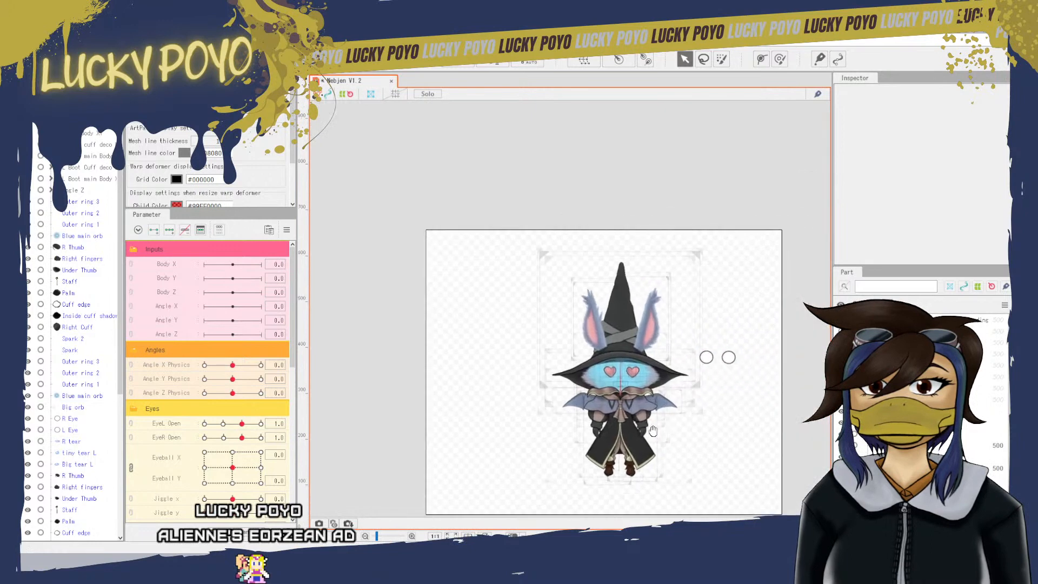
scroll(714, 403, up, 4)
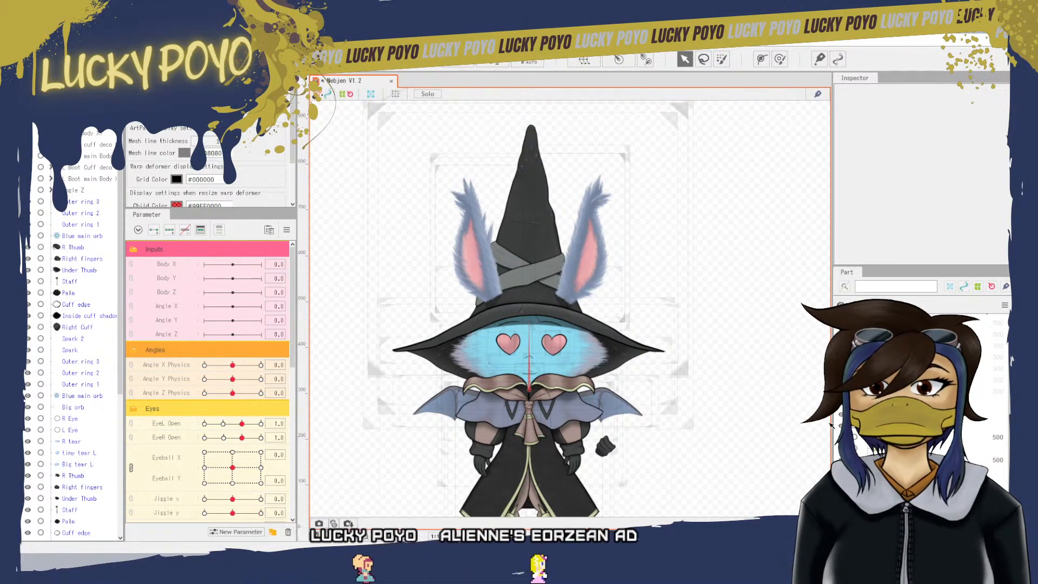
drag(713, 447, 735, 363)
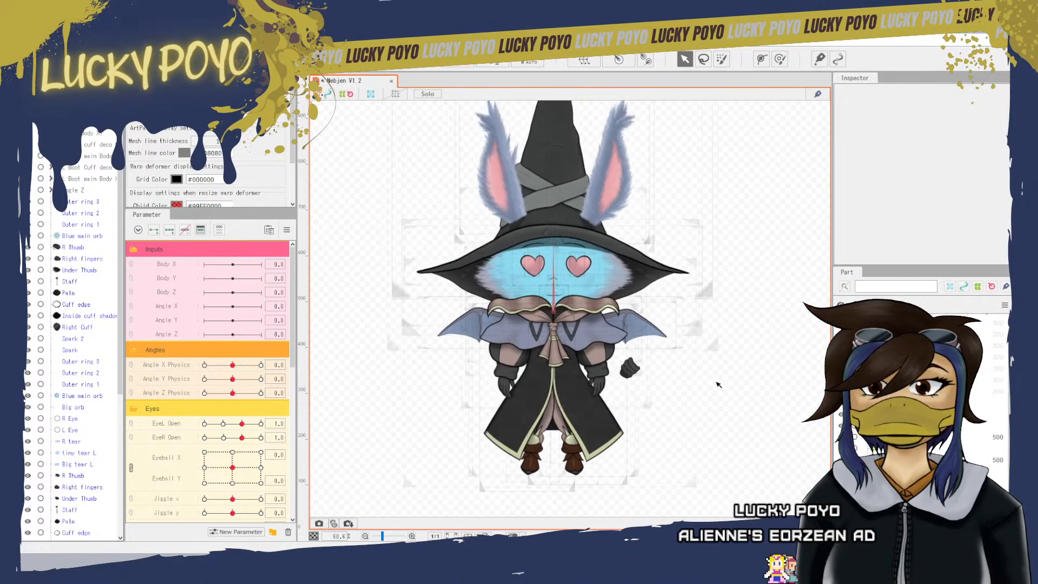
scroll(685, 385, up, 3)
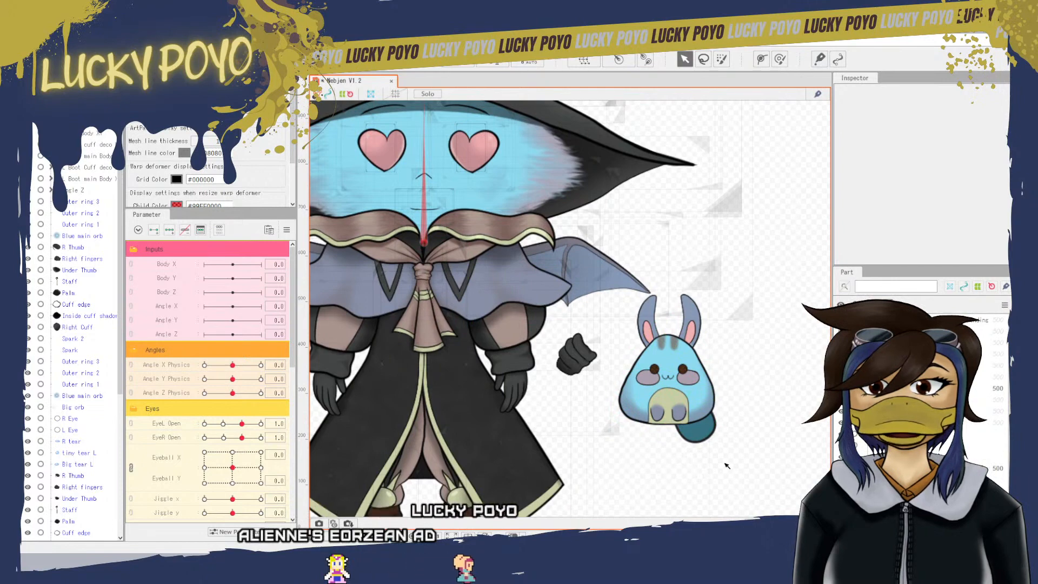
scroll(678, 378, up, 2)
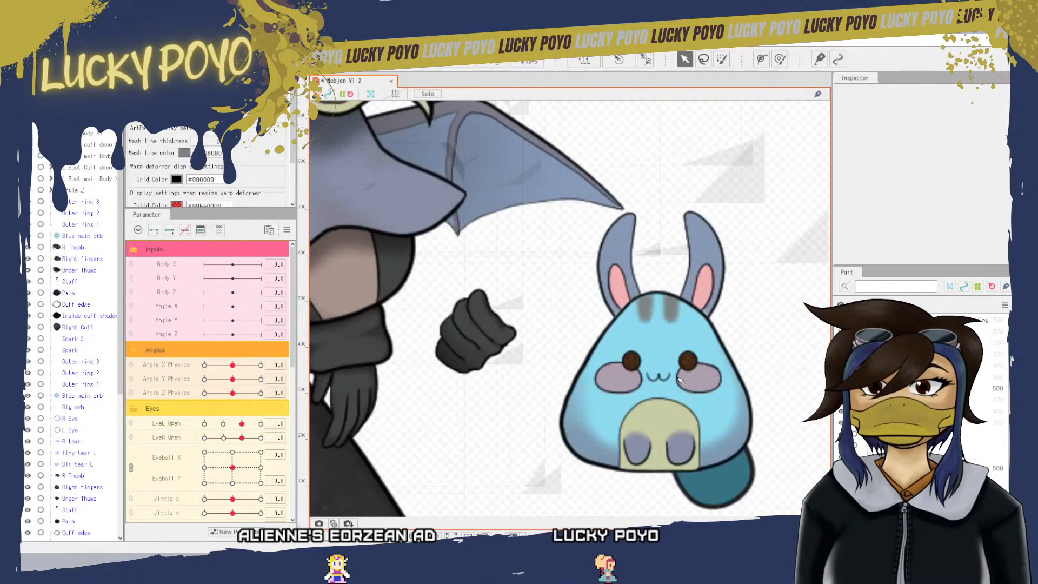
scroll(680, 380, down, 2)
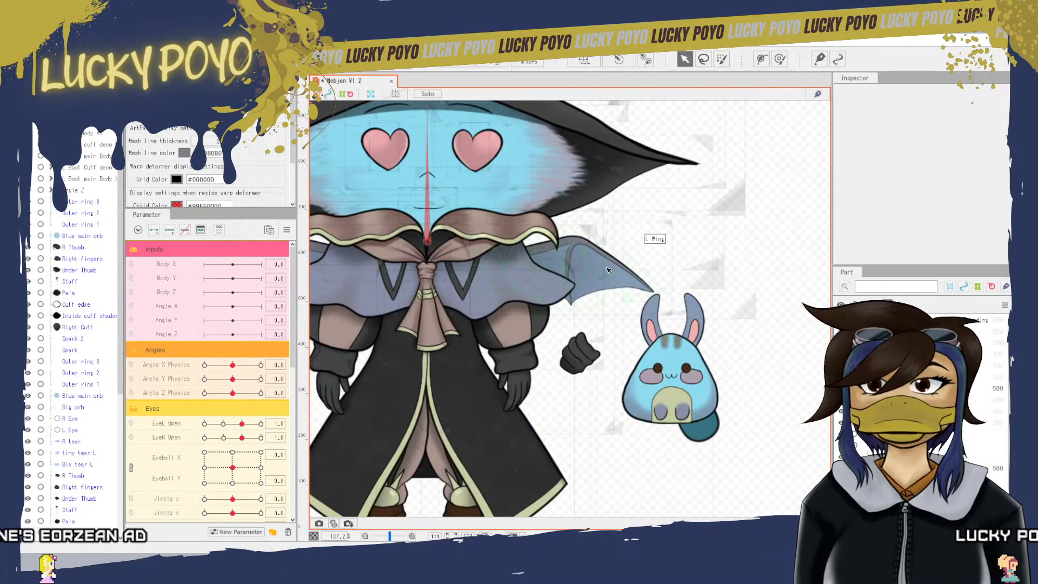
- Set the Heart Eyes parameter to 0.0 to bring back the normal eyes
scroll(181, 435, down, 5)
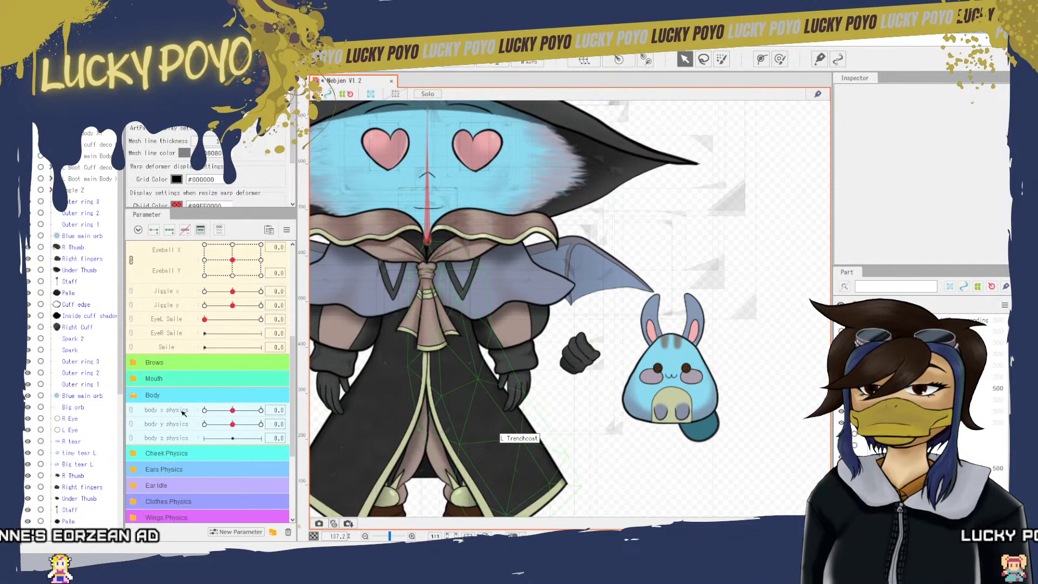
scroll(182, 412, down, 3)
drag(251, 468, 202, 466)
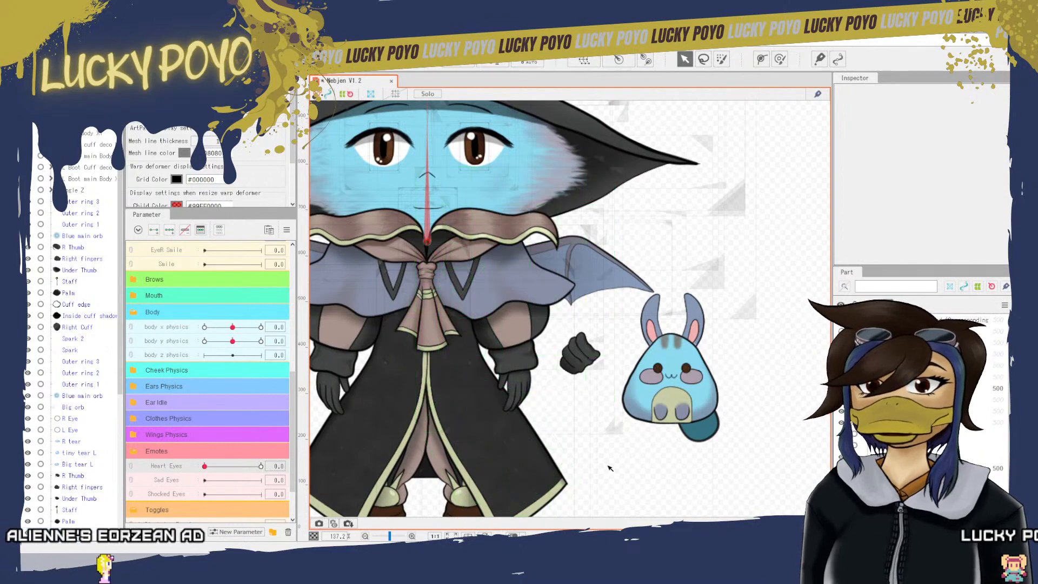
scroll(620, 432, down, 3)
drag(617, 473, 669, 471)
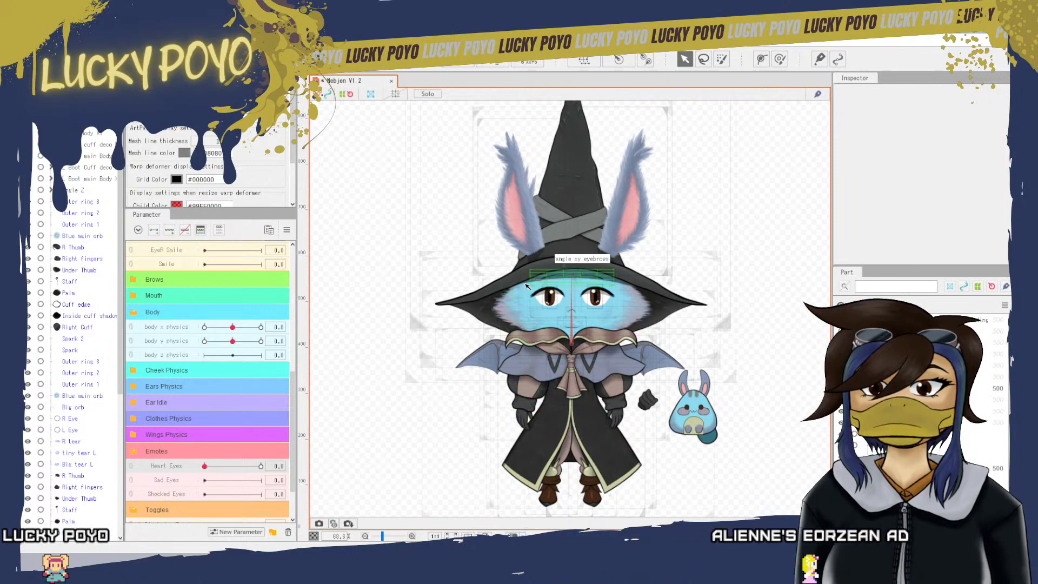
scroll(593, 401, up, 3)
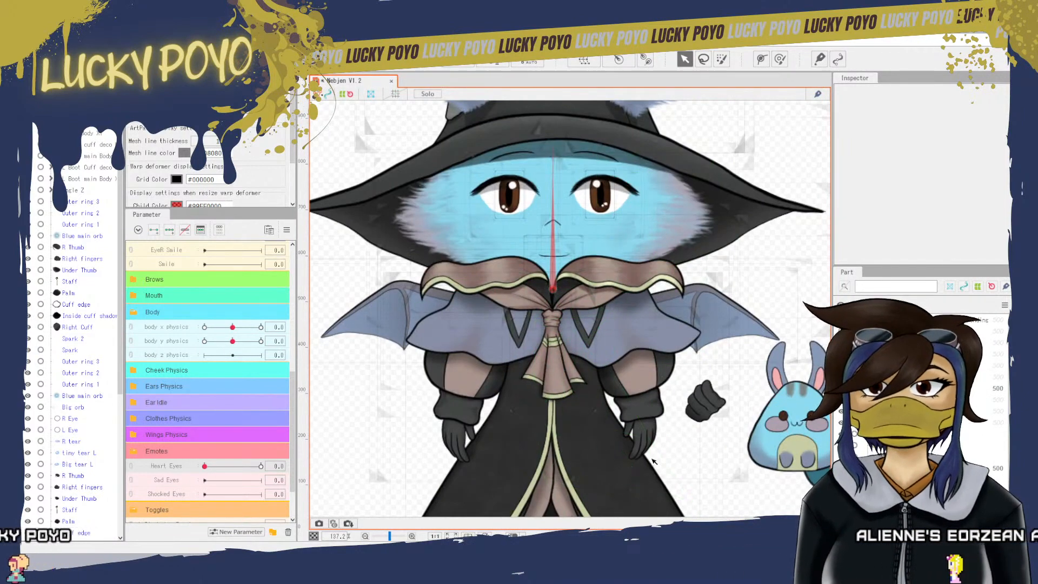
drag(686, 464, 615, 460)
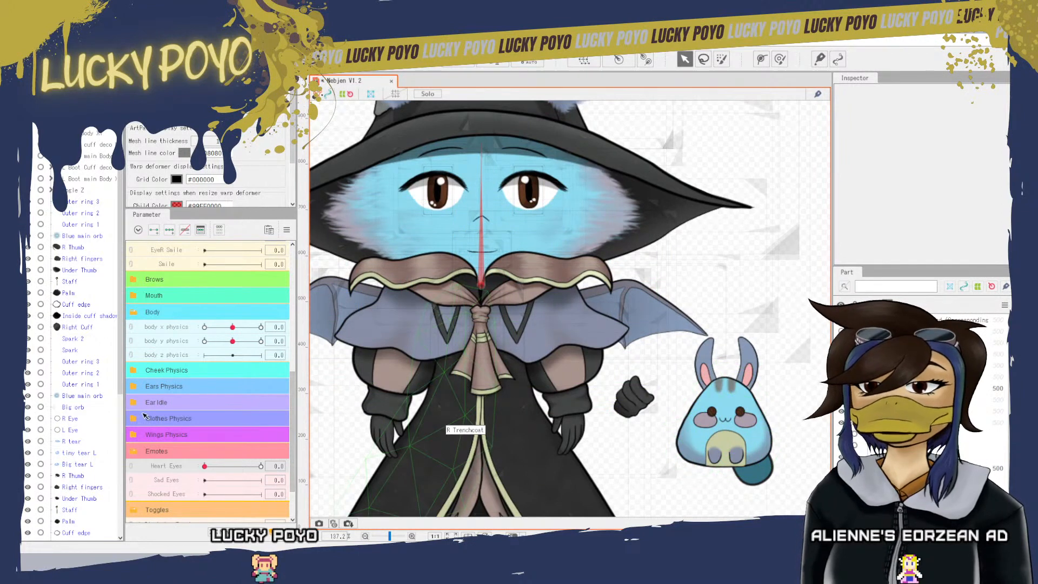
- Select the Left Hand Plush Hold mesh and key it at both ends of the L Plush Arm Toggle parameter
scroll(164, 436, down, 2)
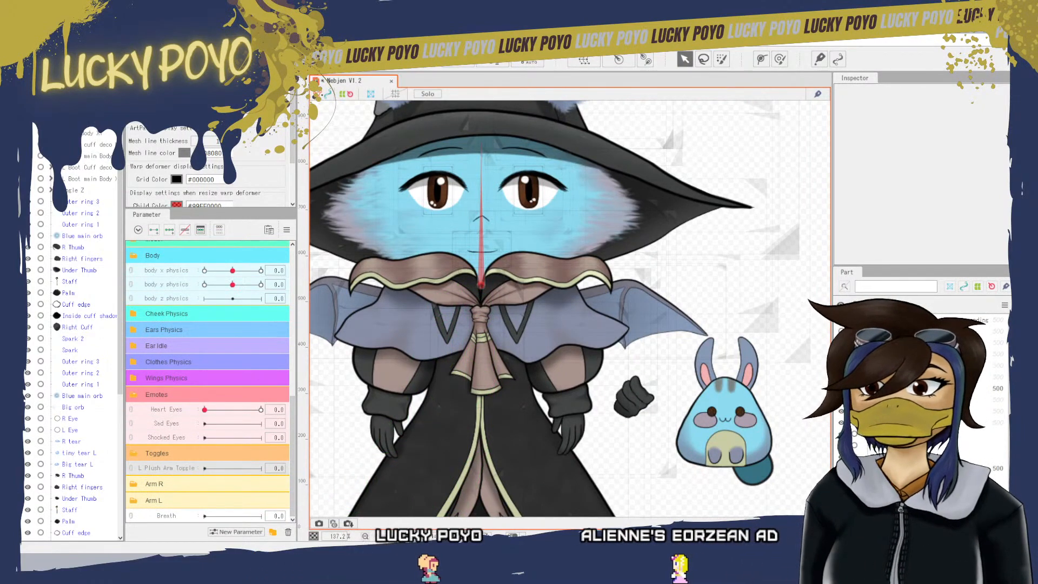
click(913, 388)
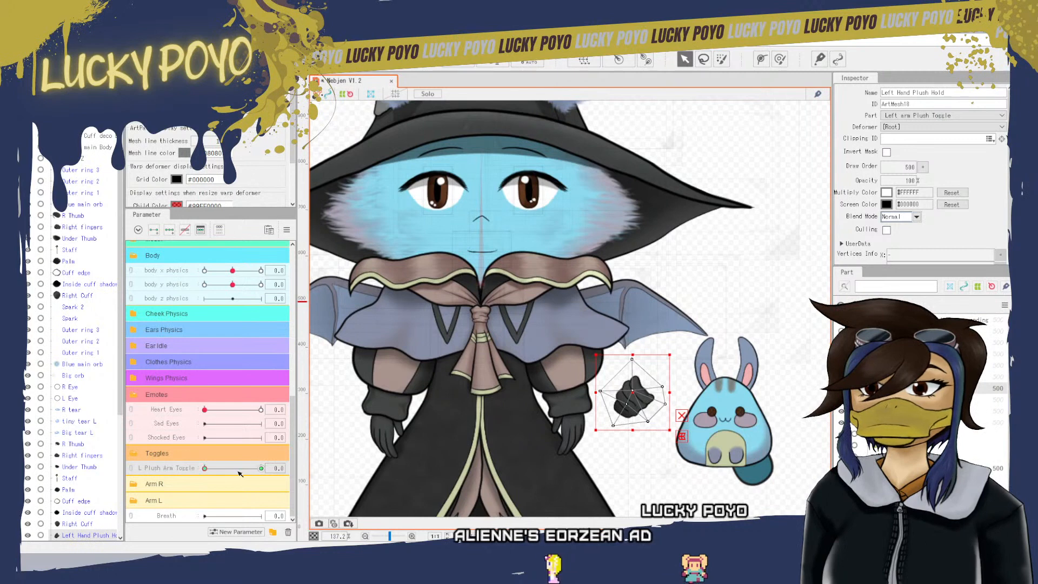
mouse_move(205, 409)
mouse_down()
mouse_move(259, 413)
mouse_move(203, 414)
mouse_up()
drag(223, 469, 200, 477)
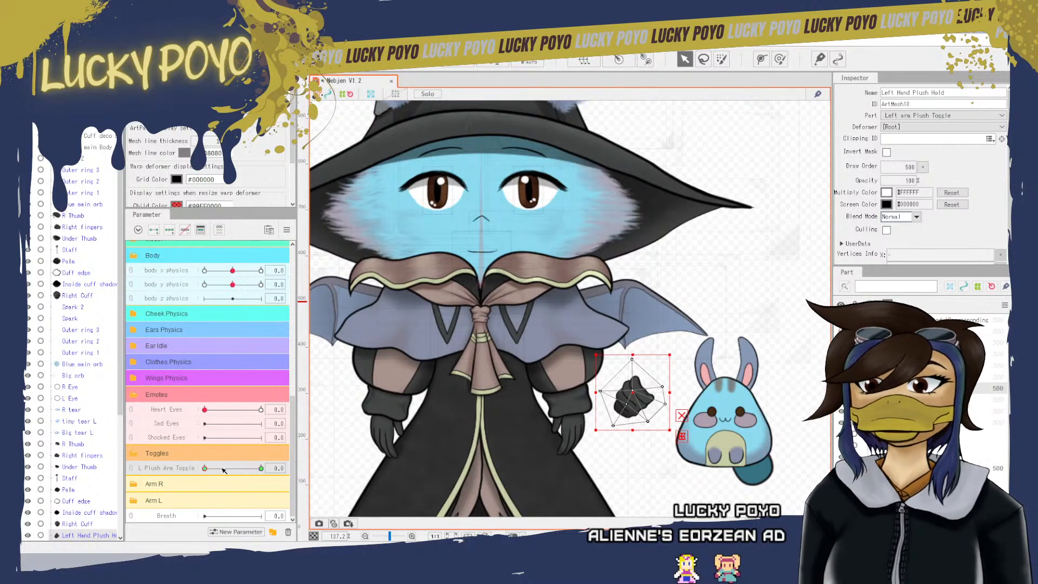
- Key Left Hand Plush Hold's opacity at 0% for L Plush Arm Toggle 0.0 and 100% for 1.0
click(224, 468)
mouse_move(225, 469)
mouse_down()
mouse_move(267, 470)
mouse_move(231, 477)
mouse_up()
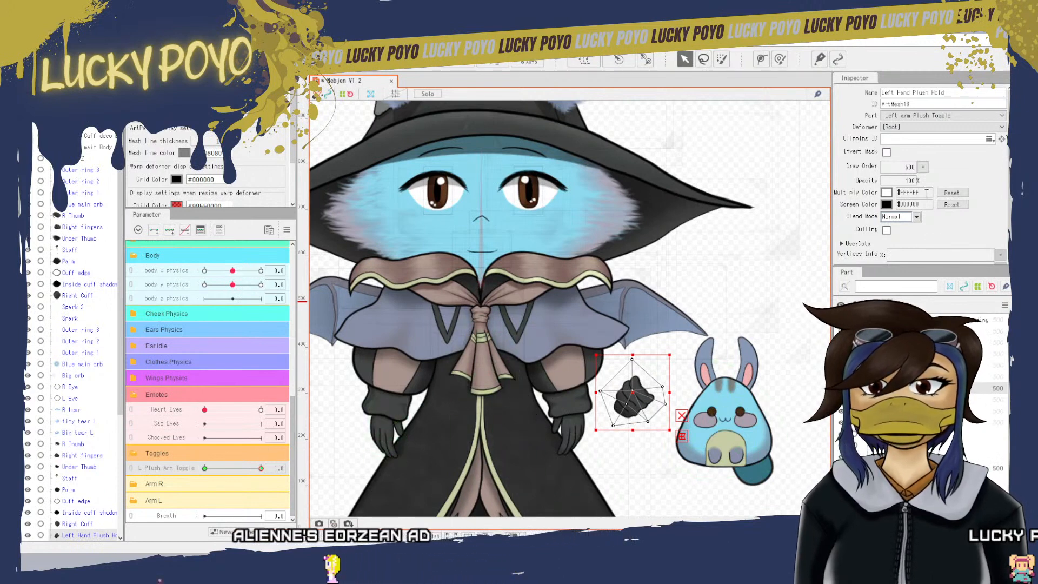
drag(911, 181, 860, 181)
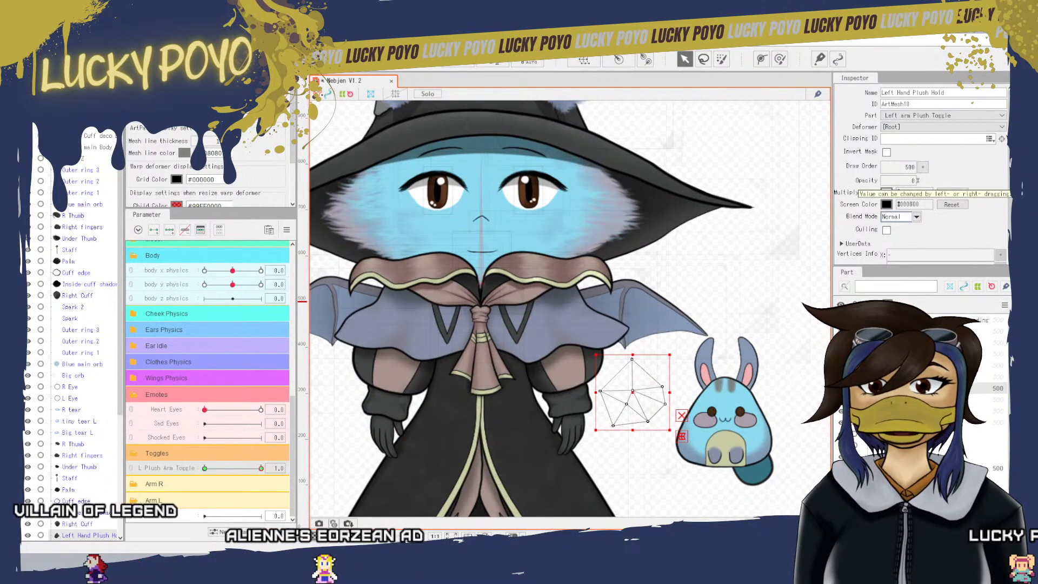
drag(261, 468, 249, 470)
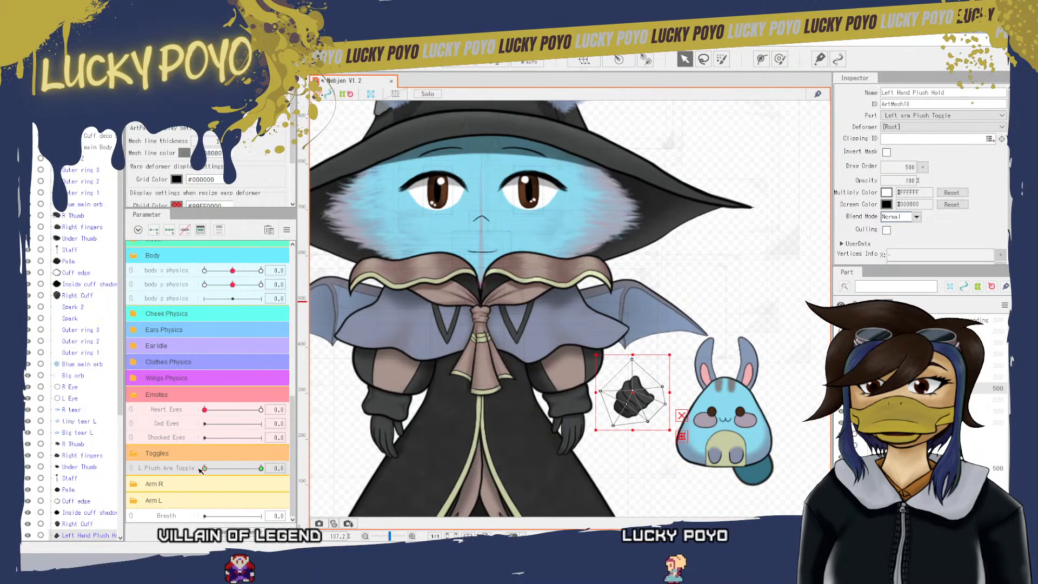
drag(204, 468, 299, 463)
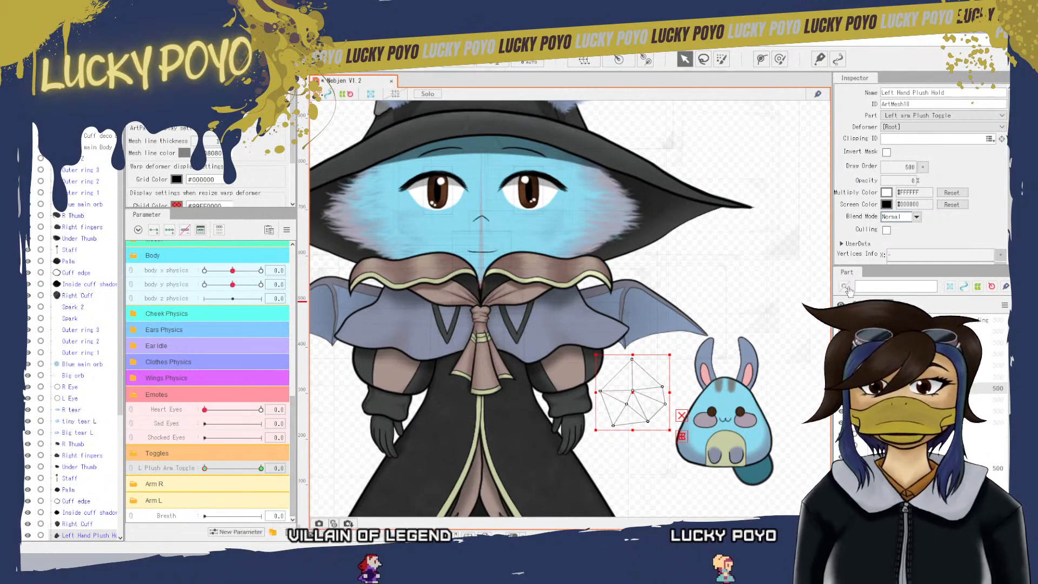
drag(205, 468, 261, 468)
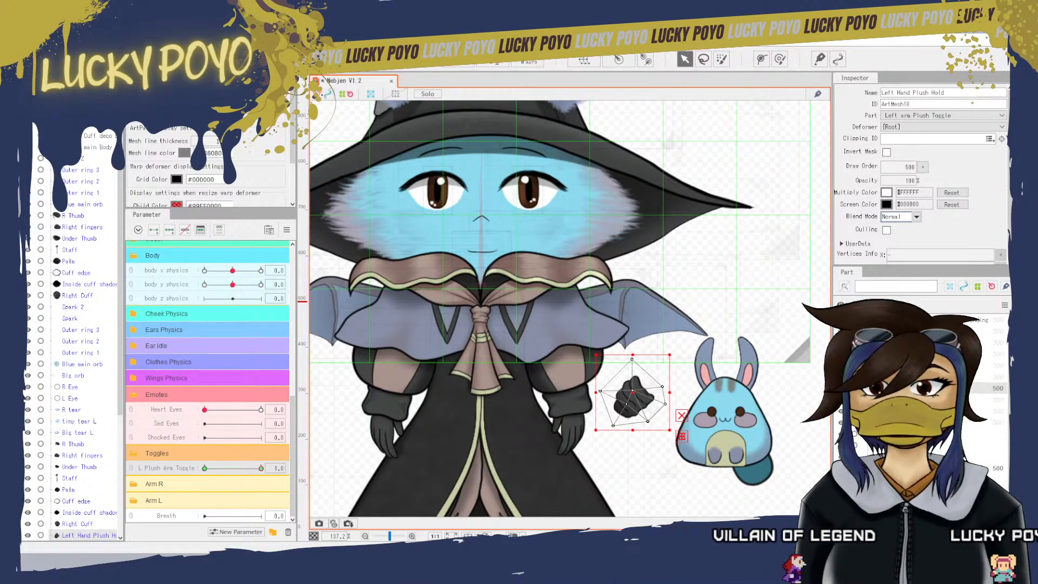
click(897, 400)
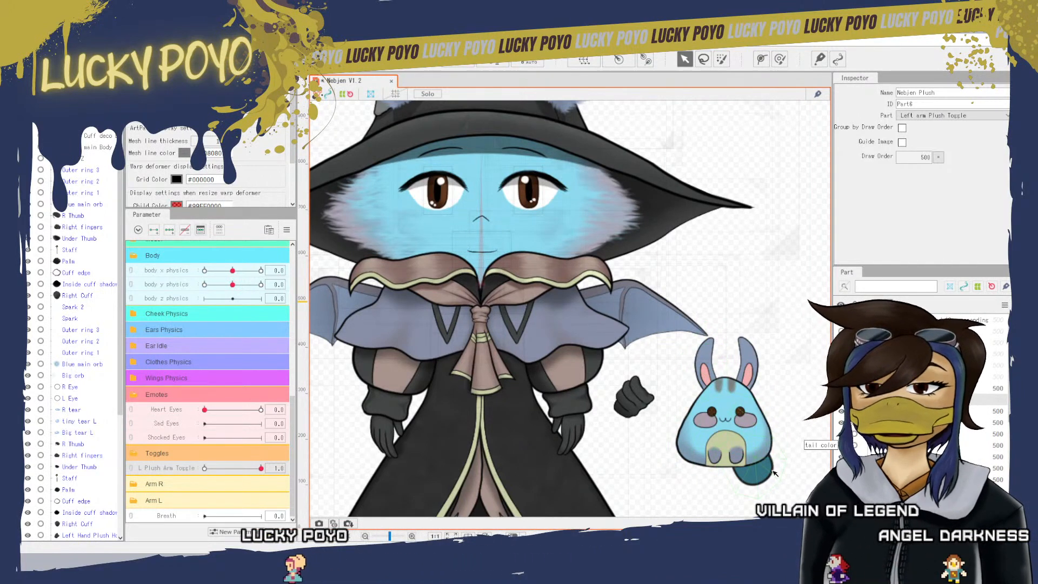
drag(773, 453, 685, 372)
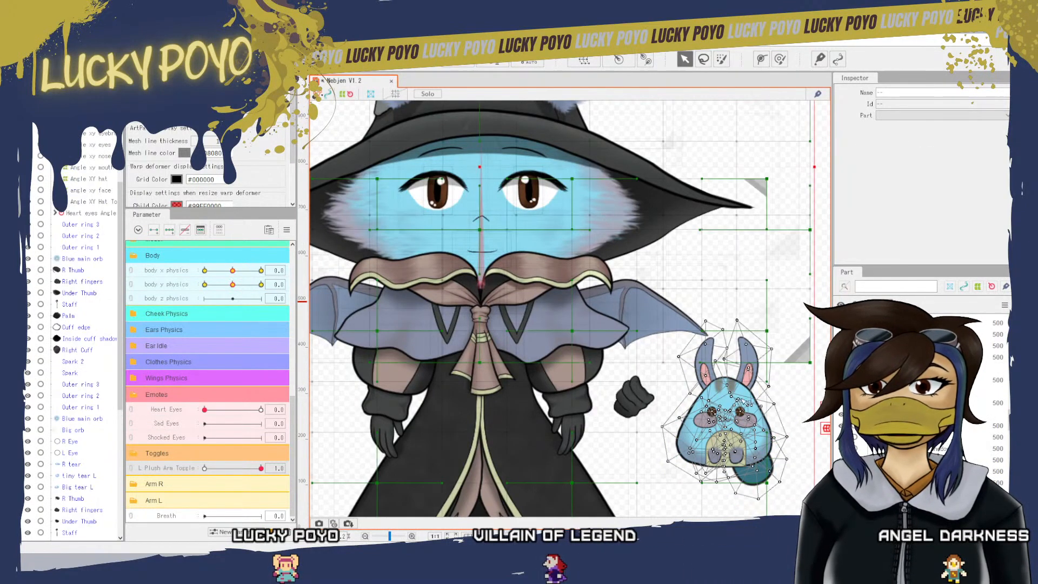
click(807, 408)
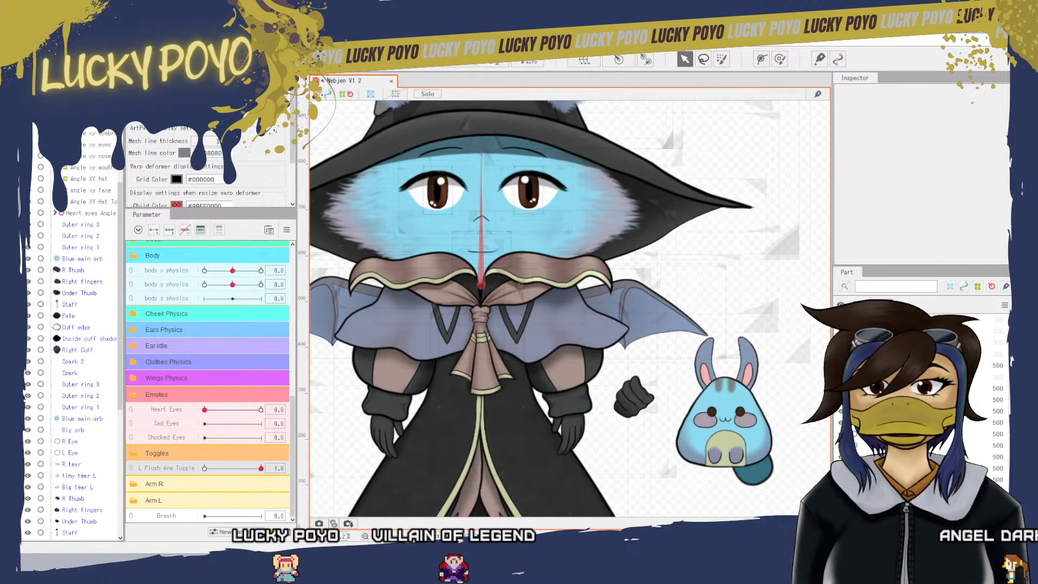
- Select all the meshes in the Nebjen Plush part and key them at both ends of L Plush Arm Toggle
click(897, 377)
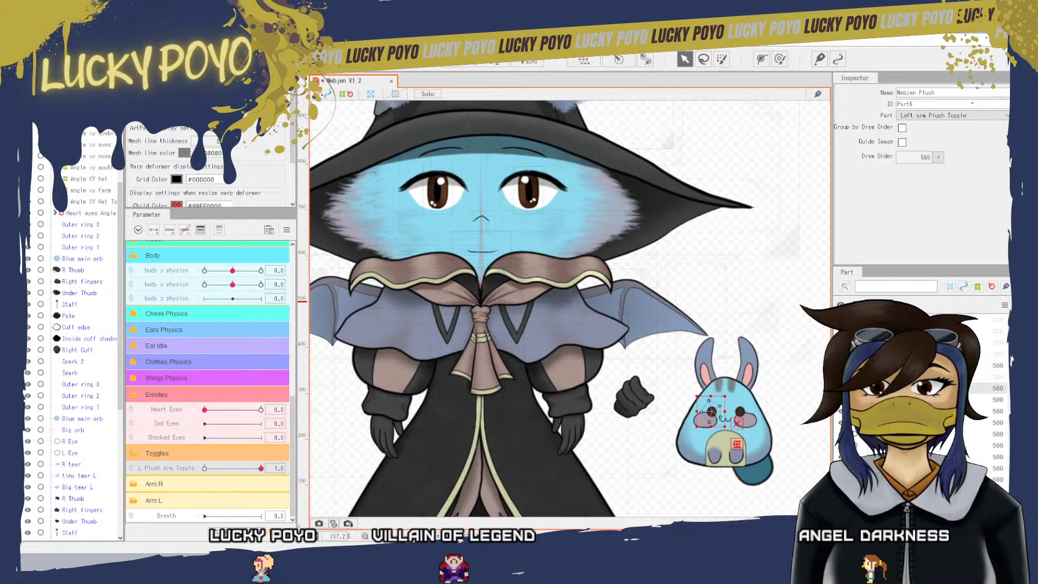
click(897, 388)
ctrl+click(898, 400)
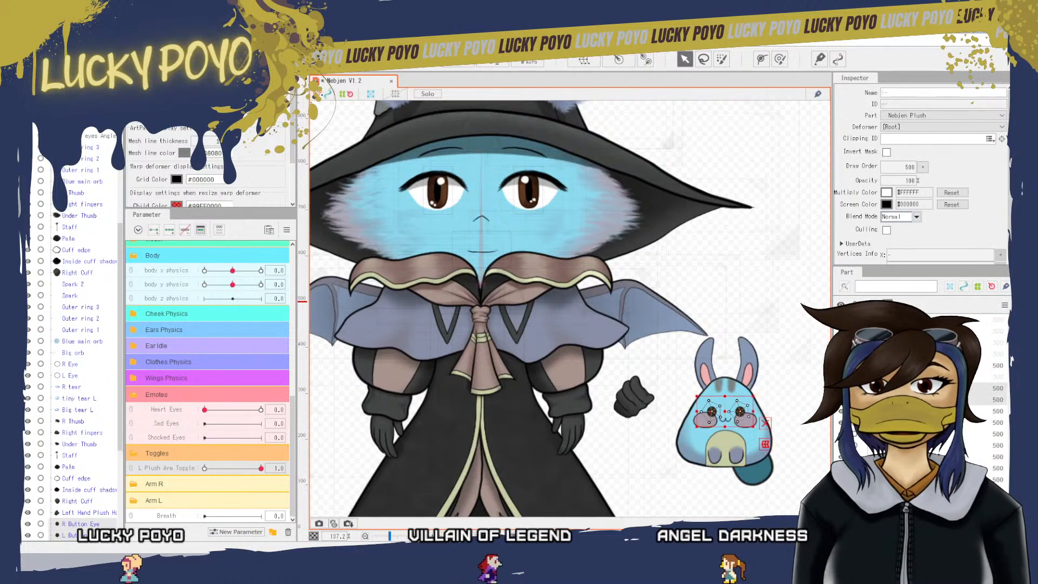
ctrl+click(898, 411)
ctrl+click(897, 422)
ctrl+click(897, 433)
ctrl+click(898, 446)
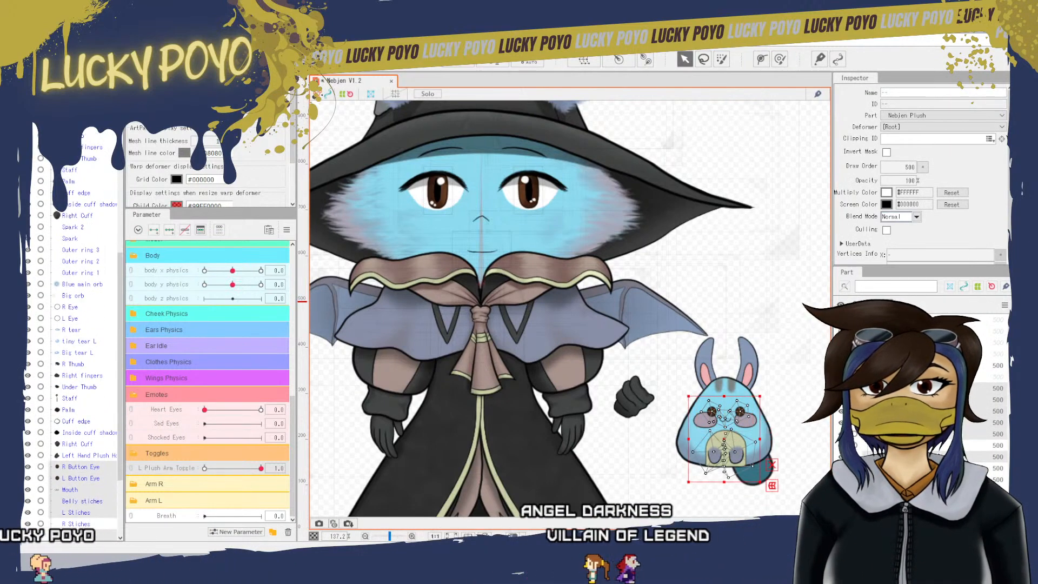
ctrl+click(897, 457)
ctrl+click(897, 468)
ctrl+click(897, 480)
ctrl+click(897, 490)
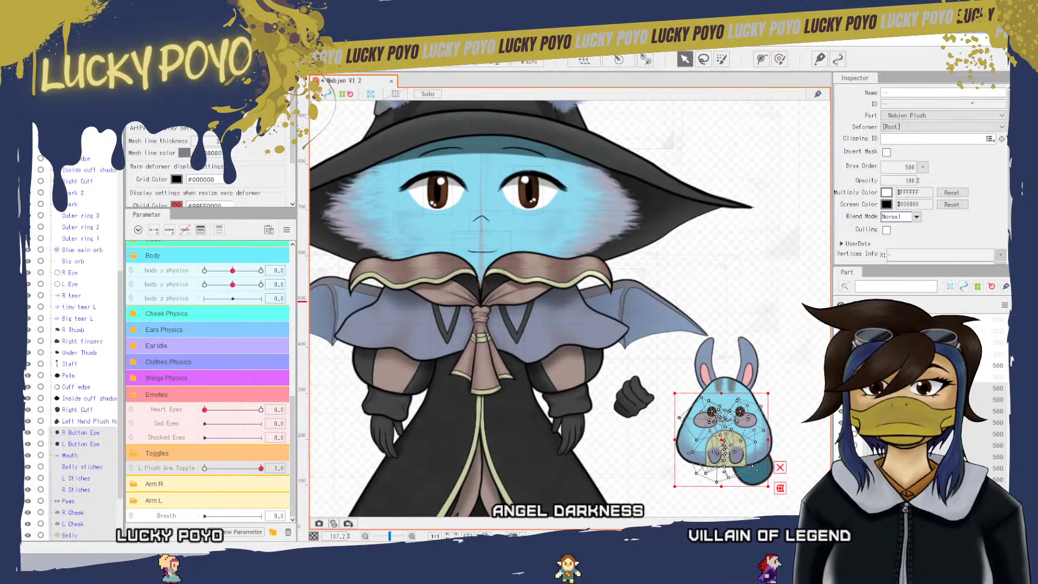
ctrl+click(897, 502)
ctrl+click(897, 513)
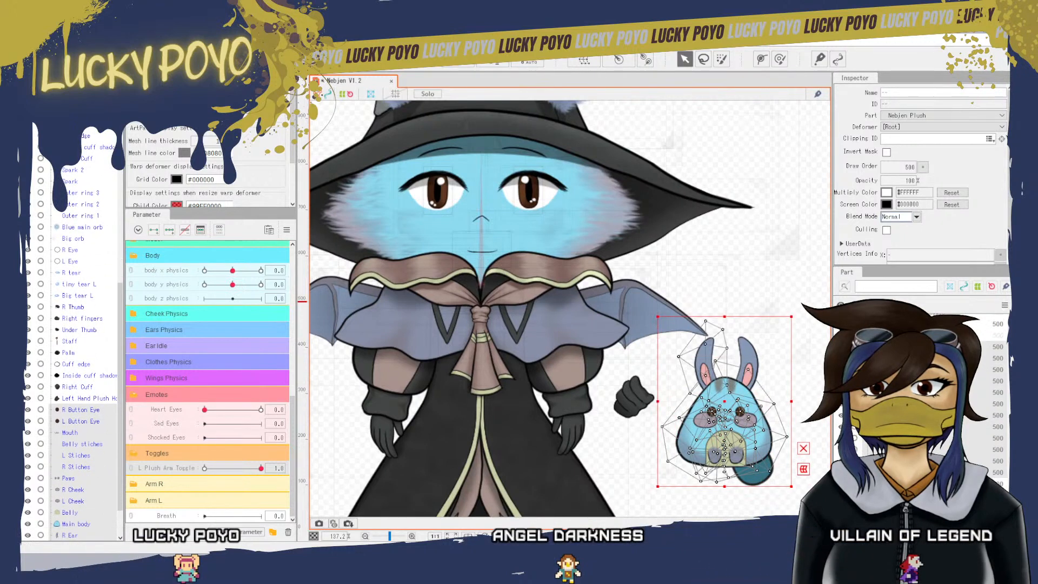
ctrl+click(897, 495)
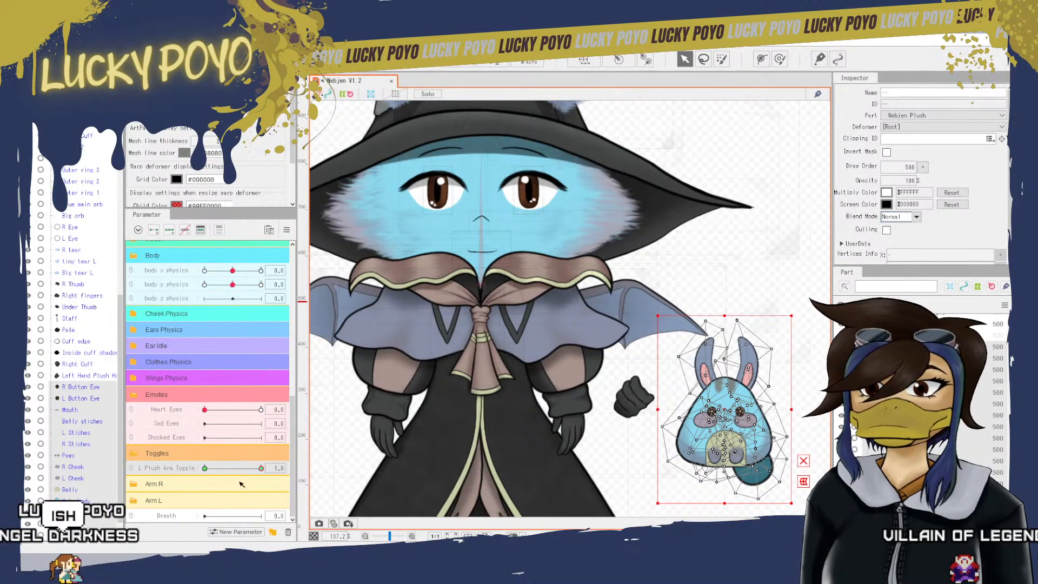
- Set the plush meshes' opacity to 100% at L Plush Arm Toggle 1.0 and to 0% at 0.0
mouse_move(261, 468)
mouse_down()
mouse_move(233, 469)
mouse_move(261, 468)
mouse_up()
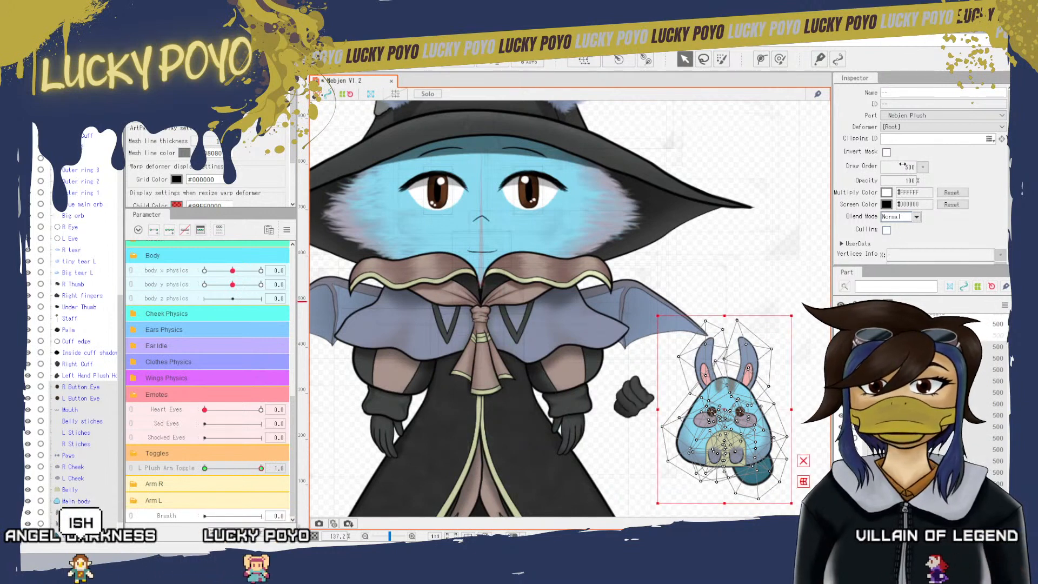
drag(899, 181, 922, 181)
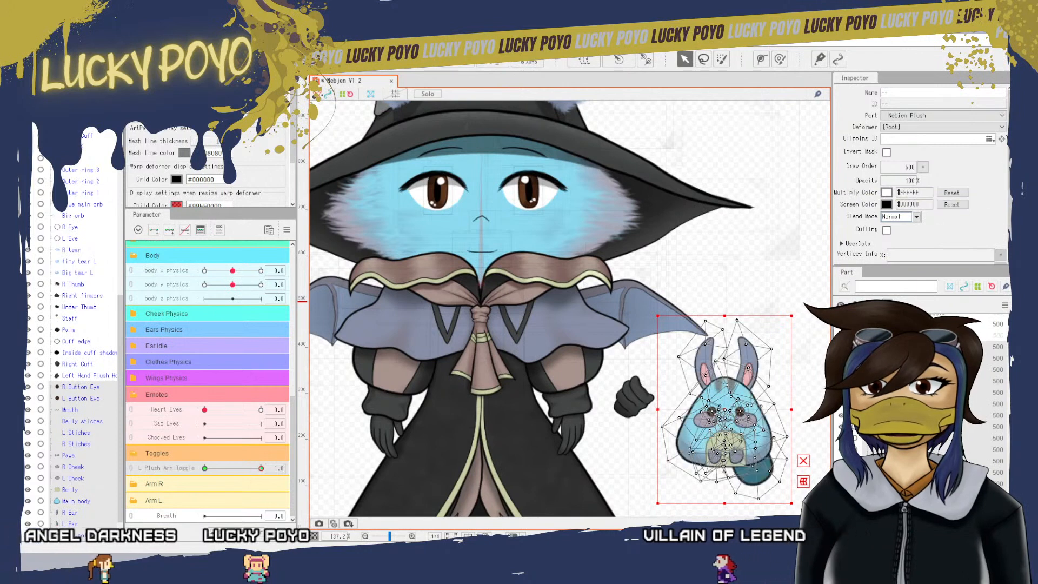
click(205, 468)
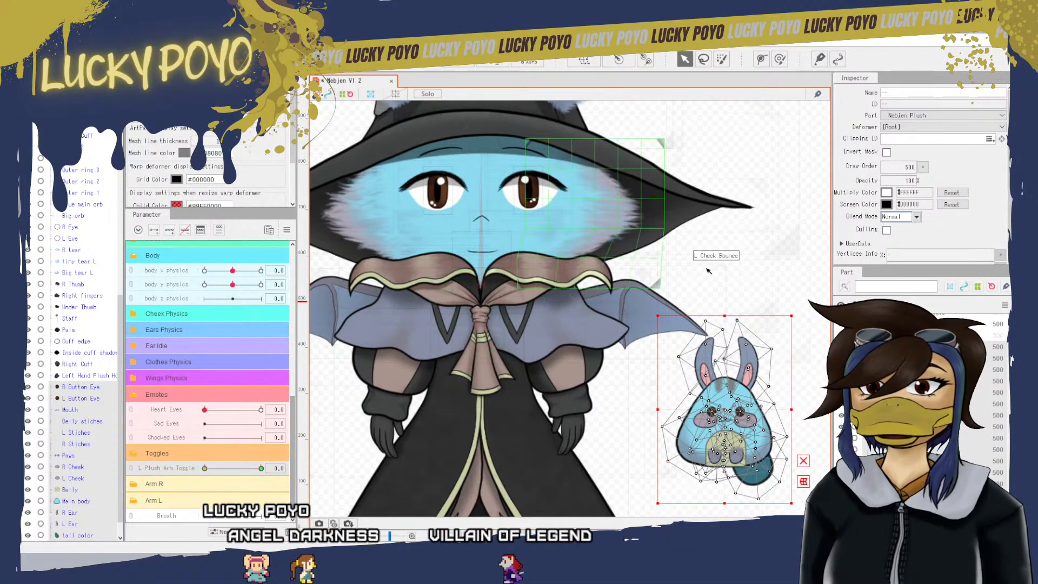
drag(910, 181, 881, 182)
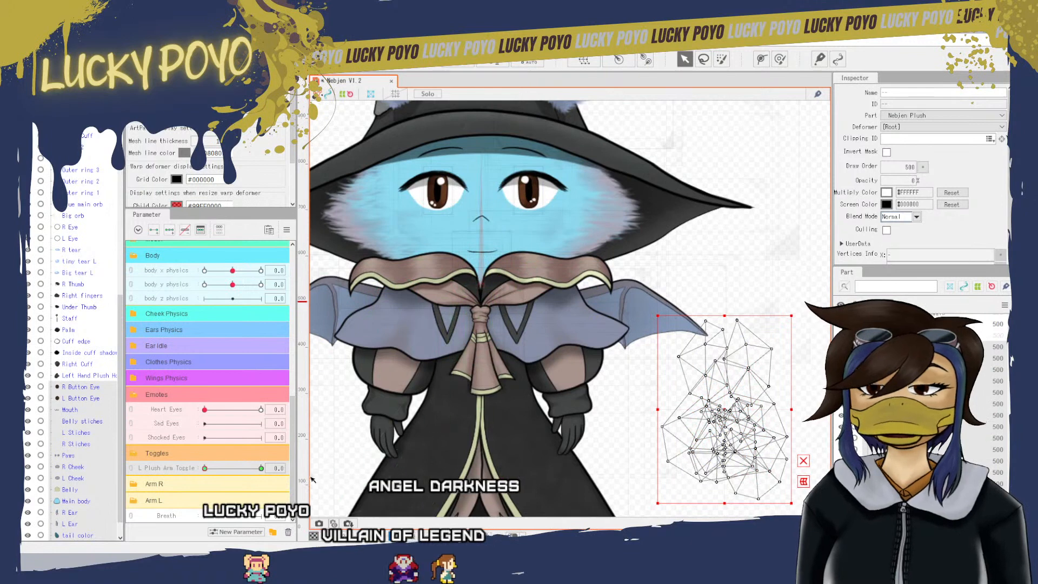
- Set the L Plush Arm Toggle parameter to 1.0 so the plush and its holding hand are shown
key(ctrl+z)
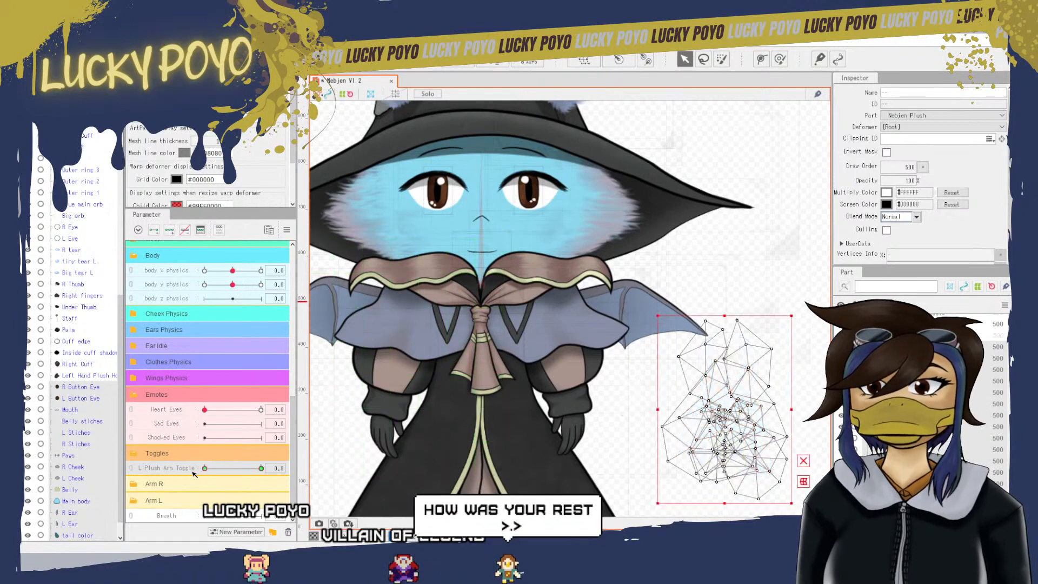
drag(193, 474, 309, 469)
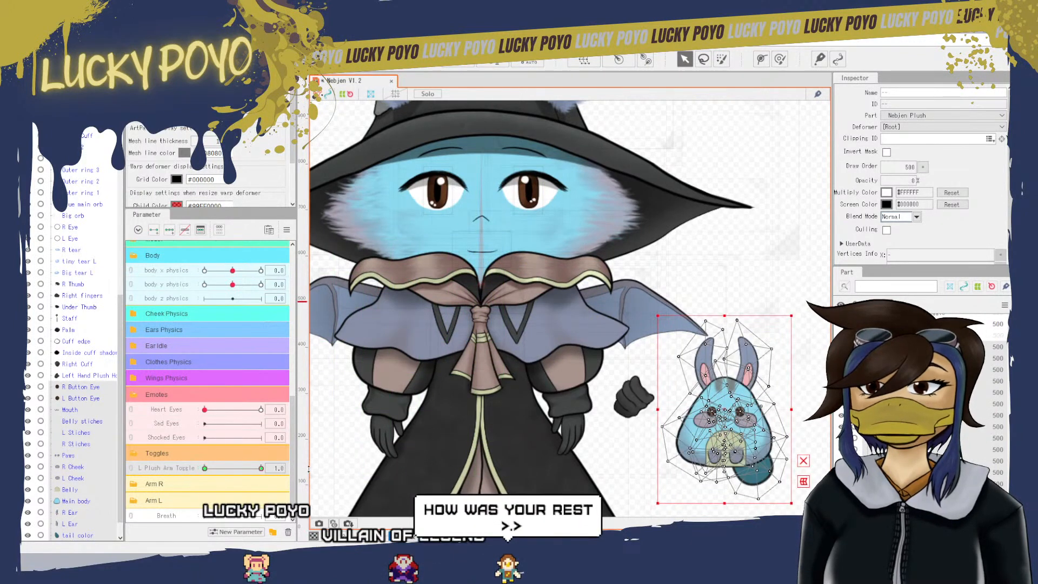
mouse_move(205, 409)
mouse_down()
mouse_move(251, 419)
mouse_move(207, 419)
mouse_move(264, 422)
mouse_move(198, 412)
mouse_up()
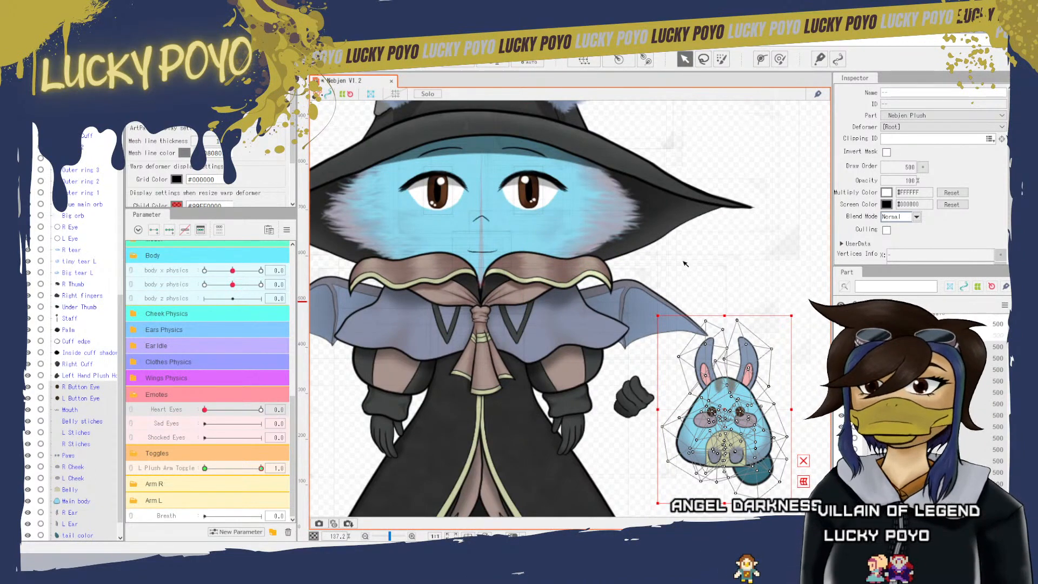
drag(719, 275, 728, 229)
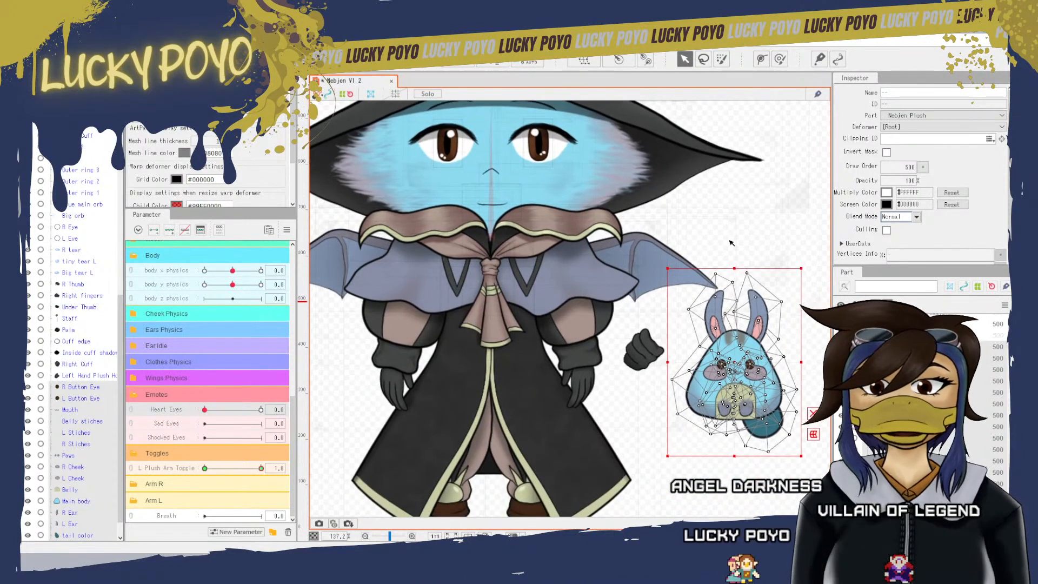
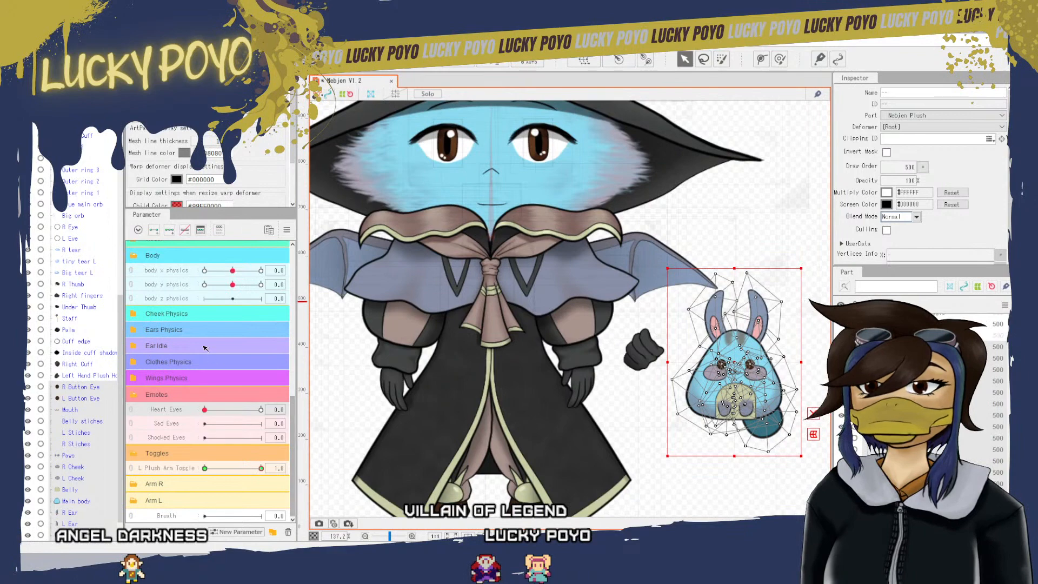
- Key the L Glove on L Plush Arm Toggle and set its opacity to 0% at value 1.0
scroll(204, 348, up, 3)
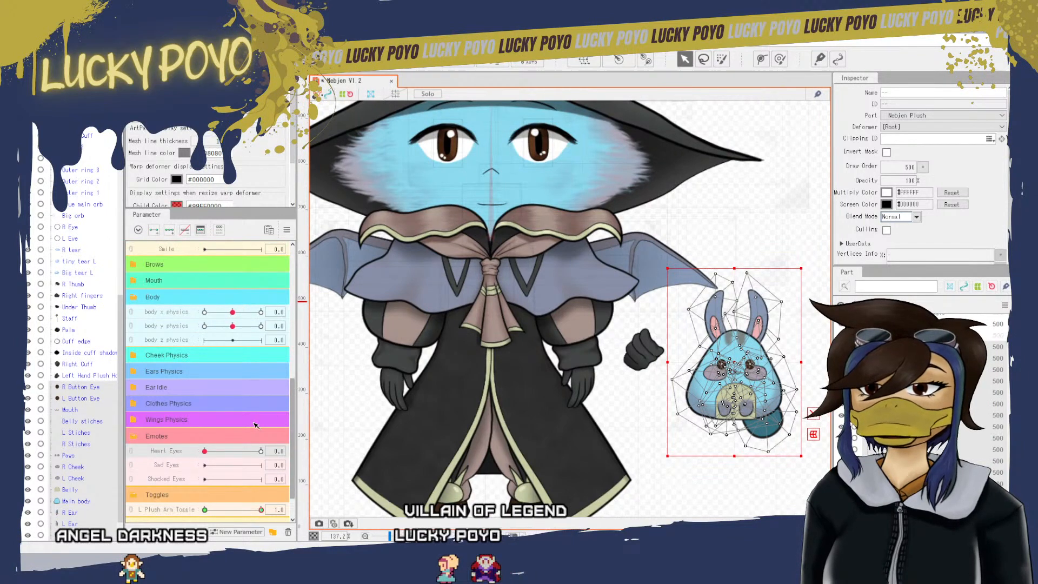
drag(290, 430, 290, 391)
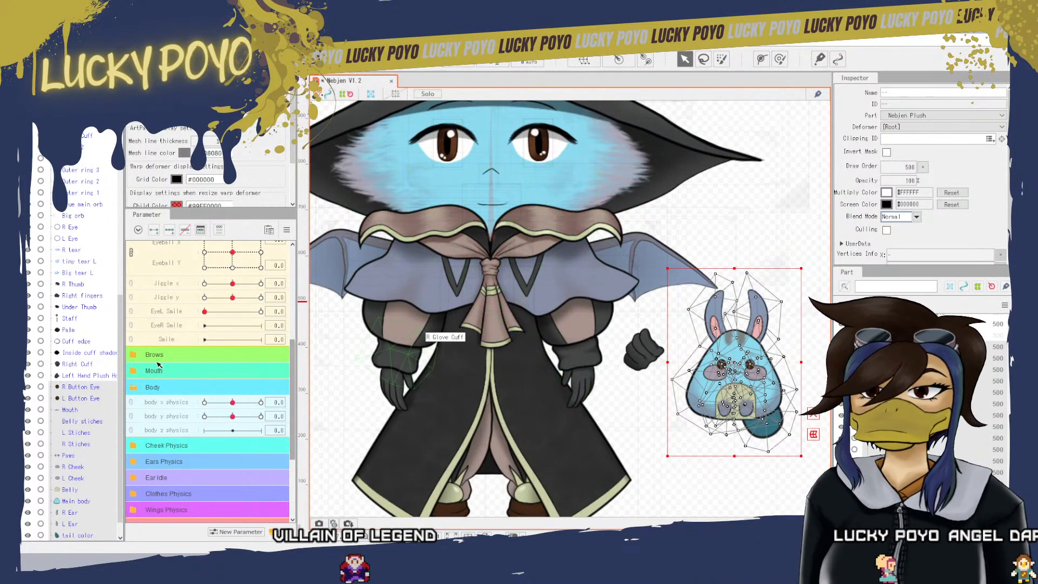
scroll(158, 366, down, 3)
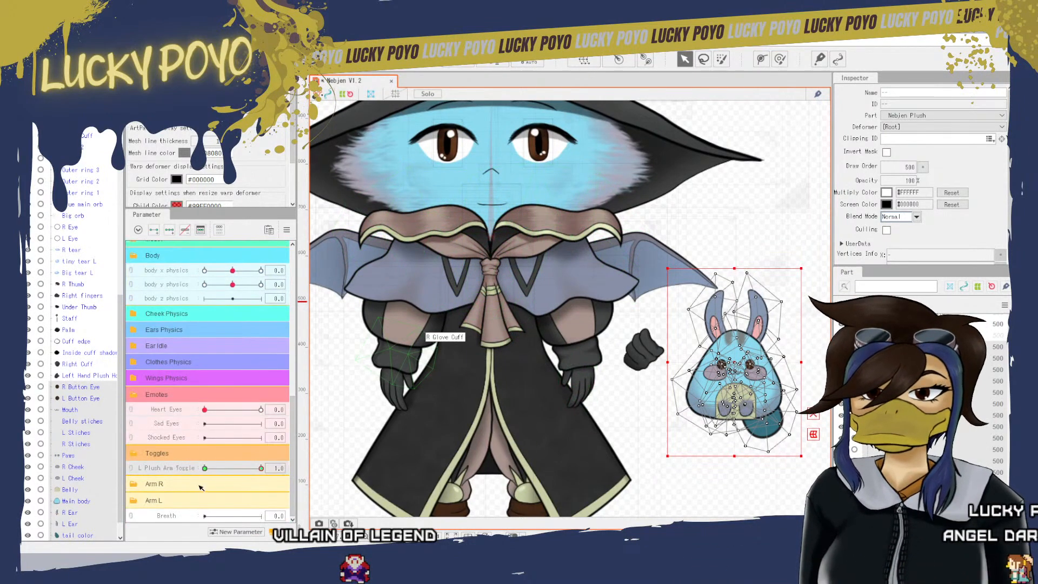
click(579, 399)
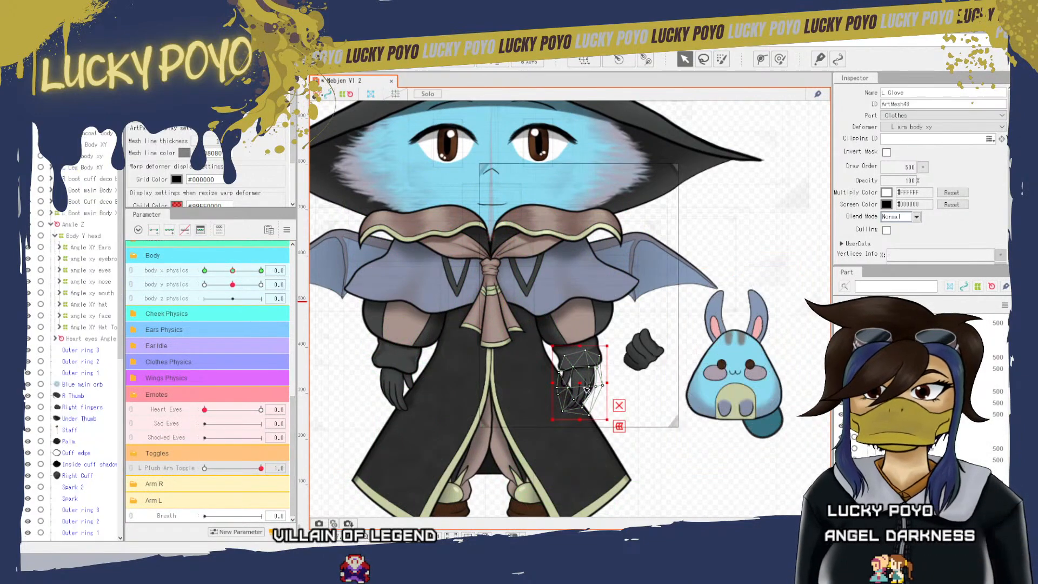
scroll(245, 444, up, 2)
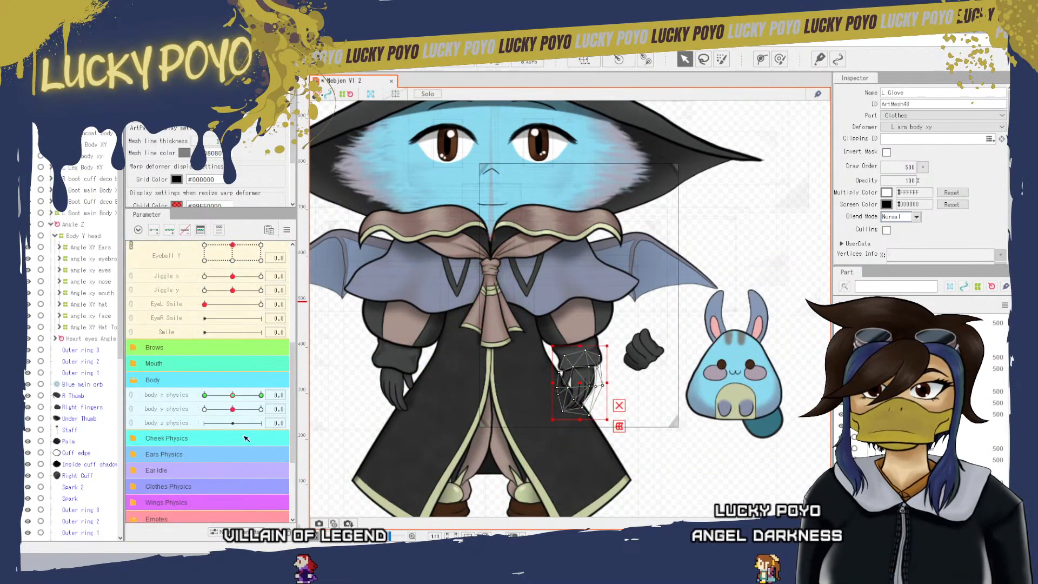
scroll(246, 444, up, 3)
scroll(246, 444, down, 5)
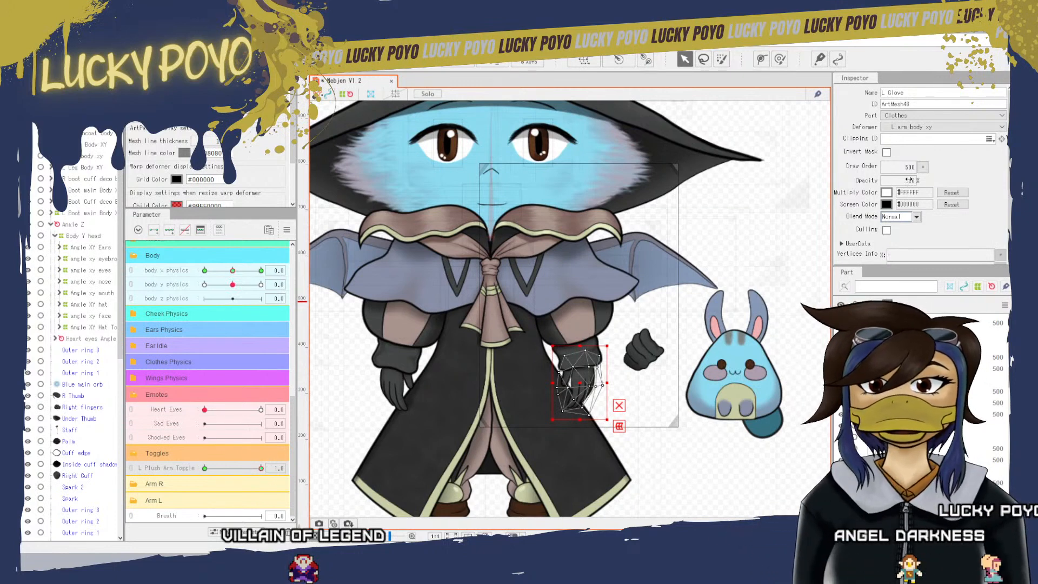
drag(910, 180, 876, 181)
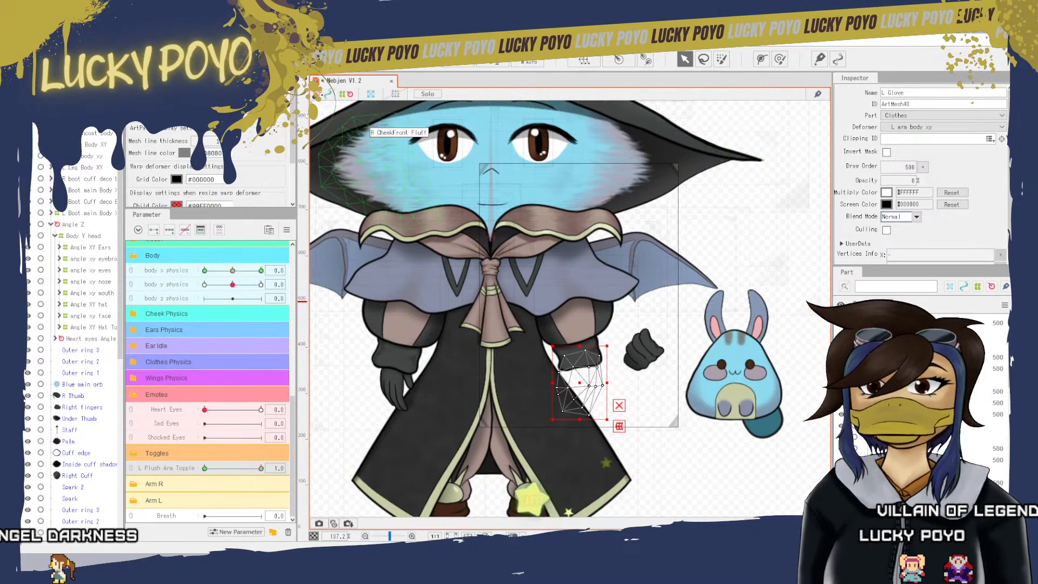
- Replace the coarse mesh of Left Hand Plush Hold with a denser one that follows the hand's outline
click(645, 354)
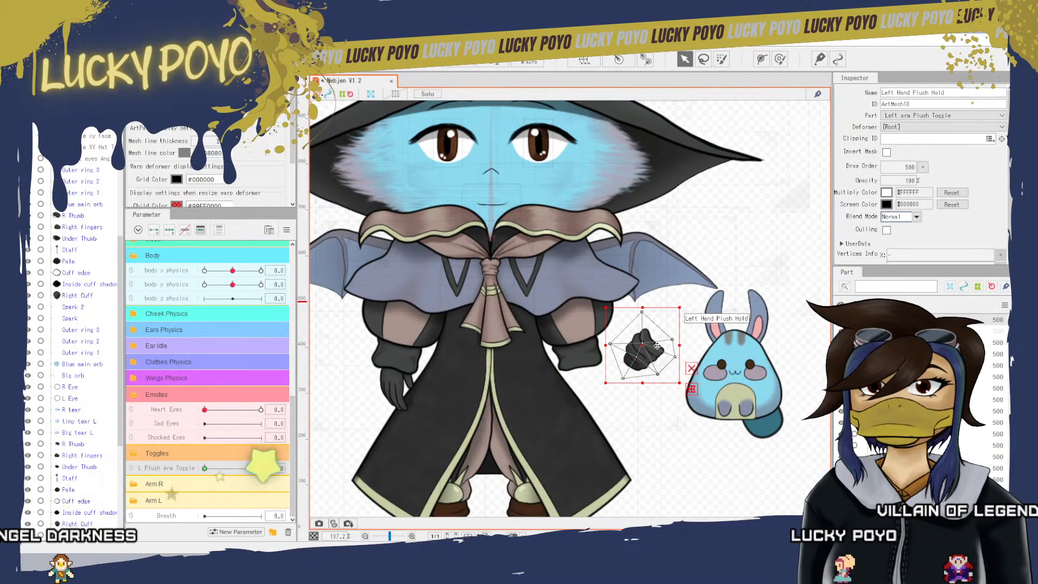
scroll(656, 346, up, 5)
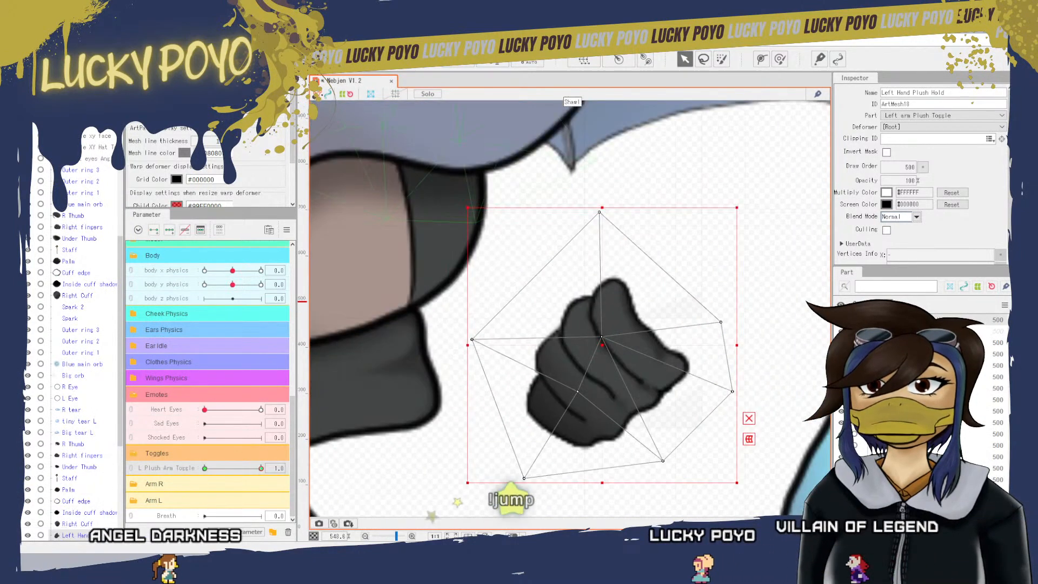
click(493, 61)
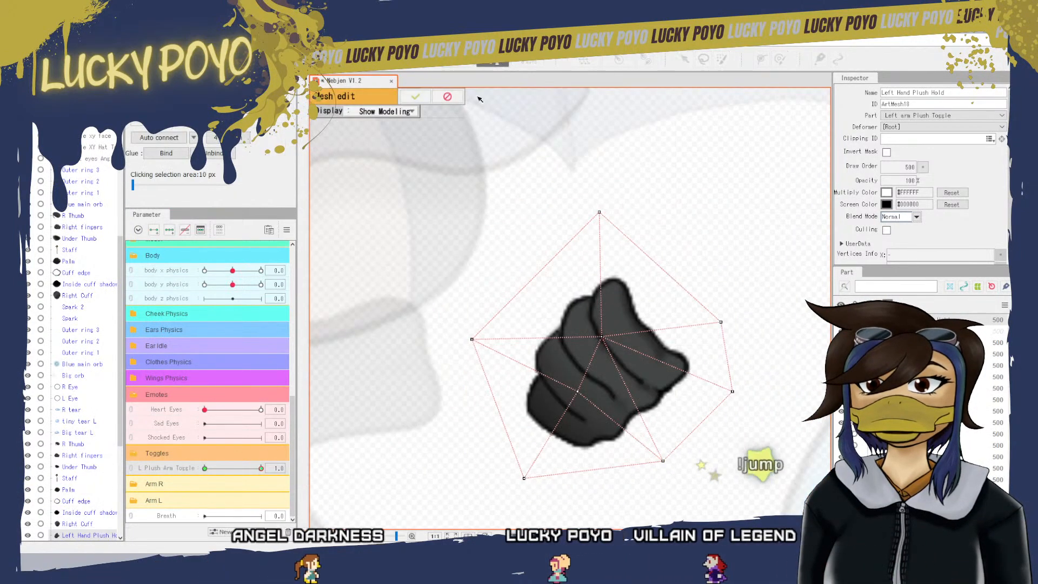
click(448, 97)
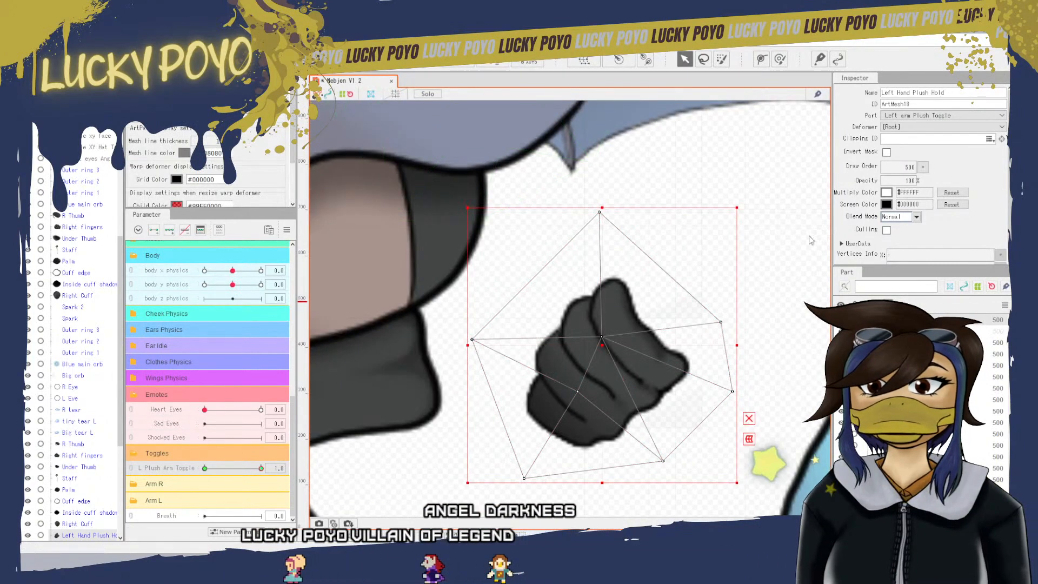
key(ctrl+z)
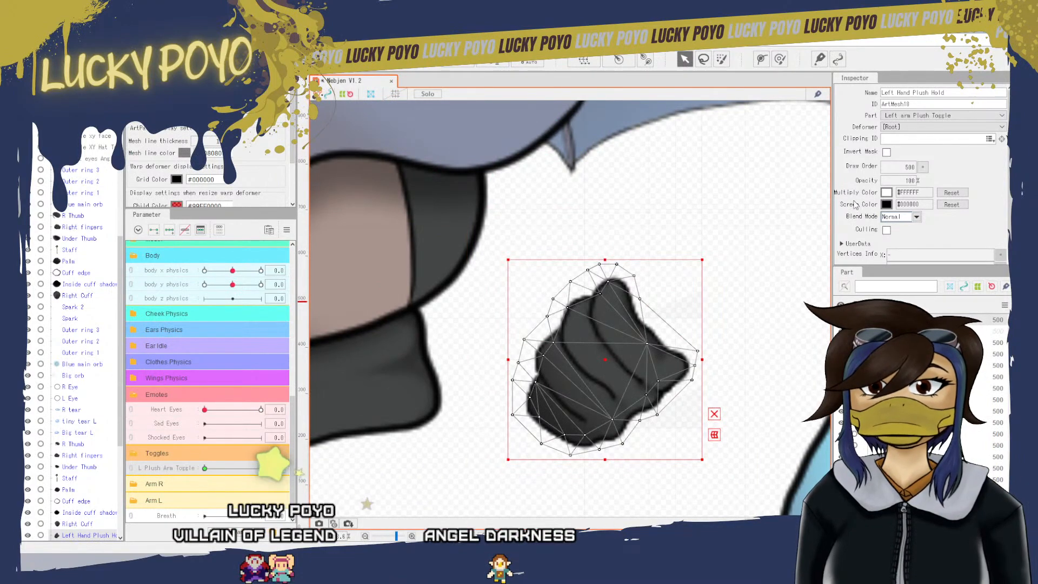
- Place the Left Hand Plush Hold mesh over the character's left sleeve cuff
scroll(643, 354, down, 3)
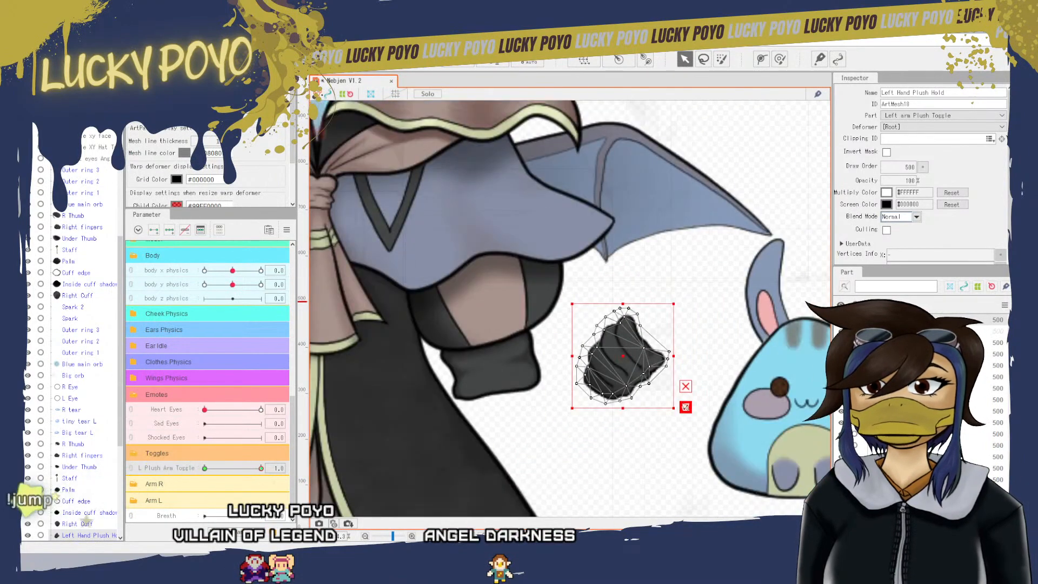
scroll(620, 392, down, 2)
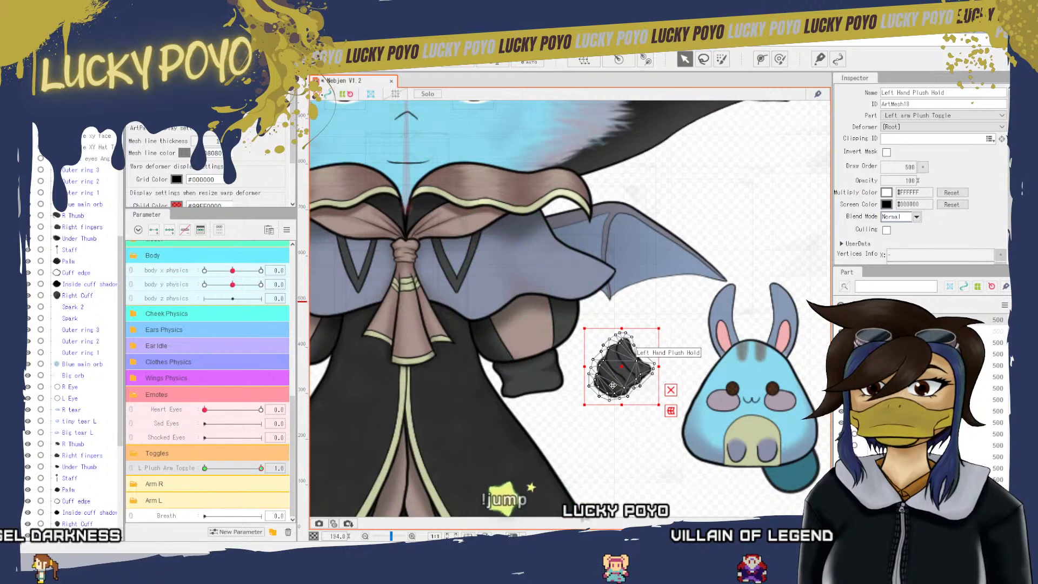
drag(612, 384, 465, 325)
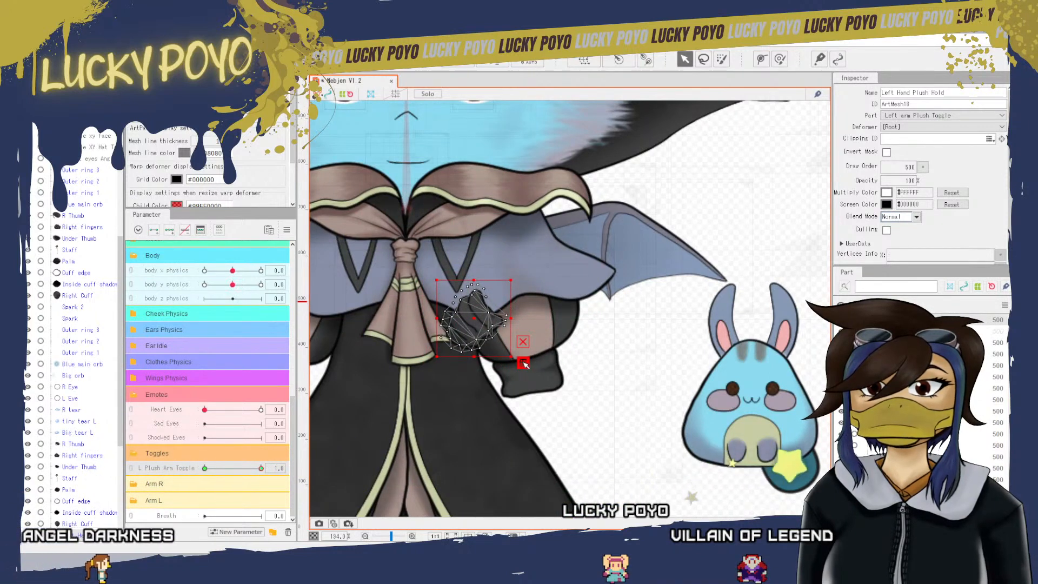
drag(473, 328, 602, 405)
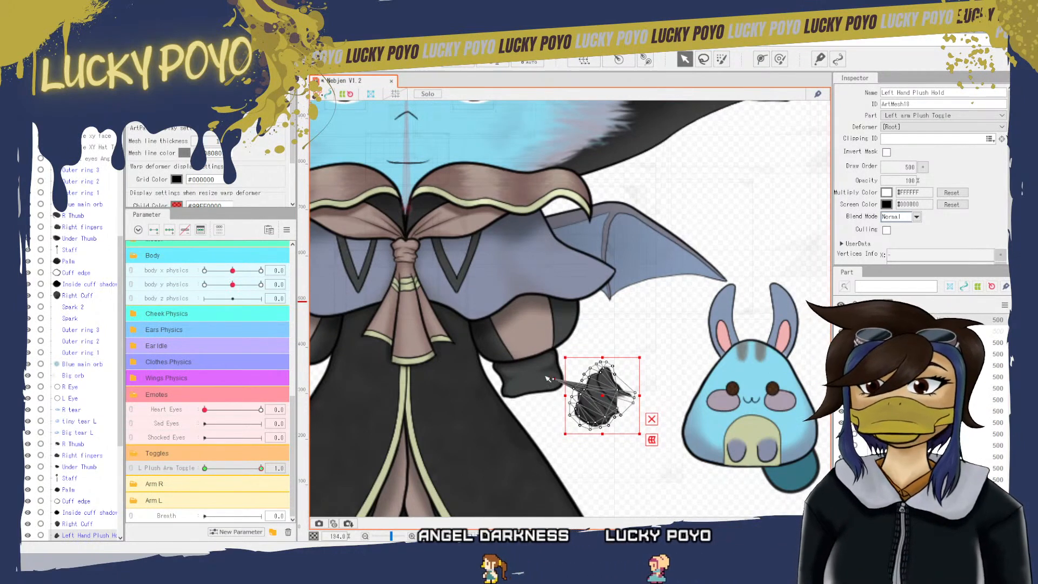
drag(635, 399, 644, 411)
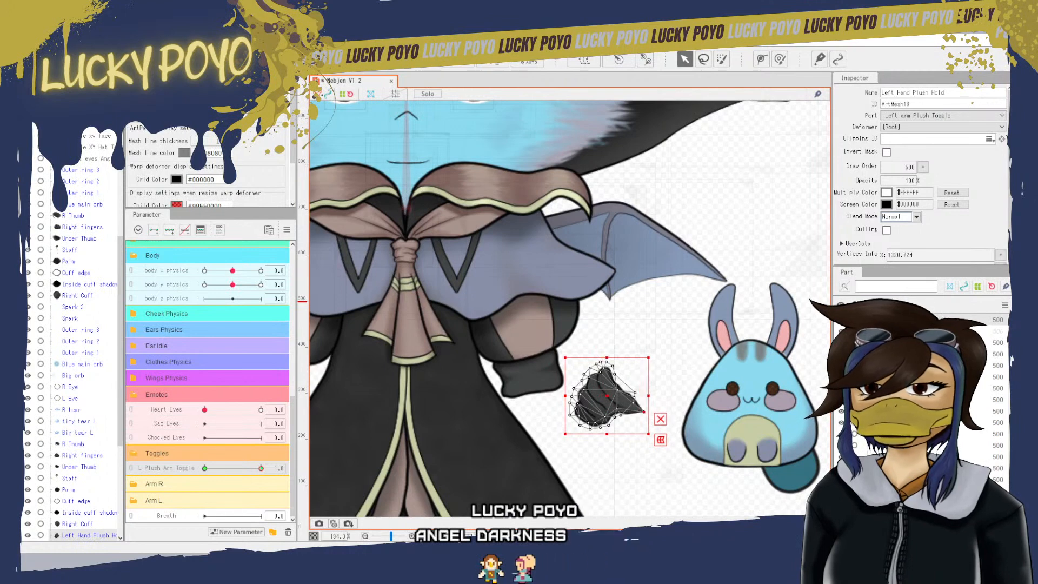
key(ctrl+z)
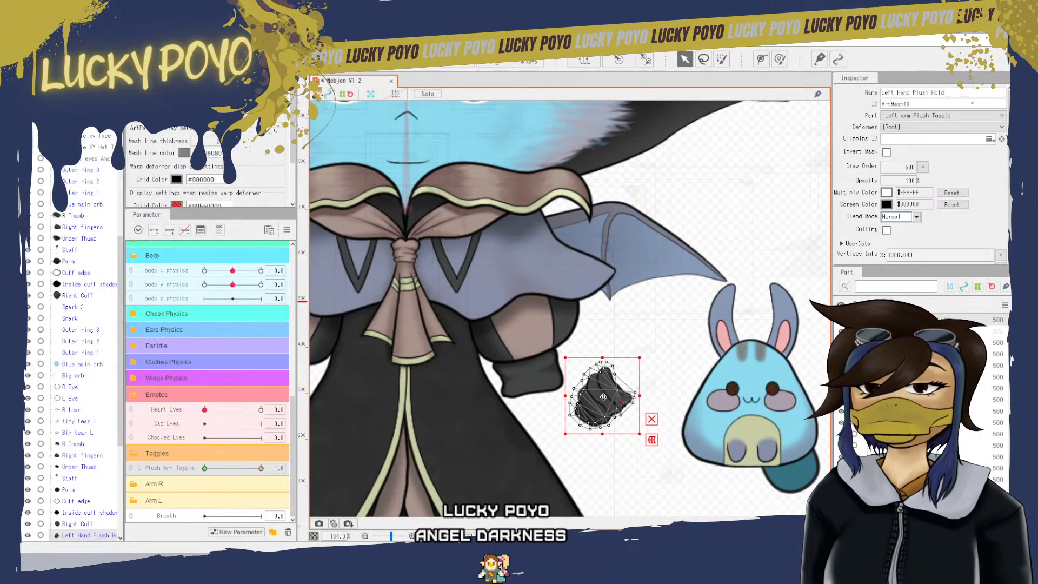
drag(603, 397, 489, 345)
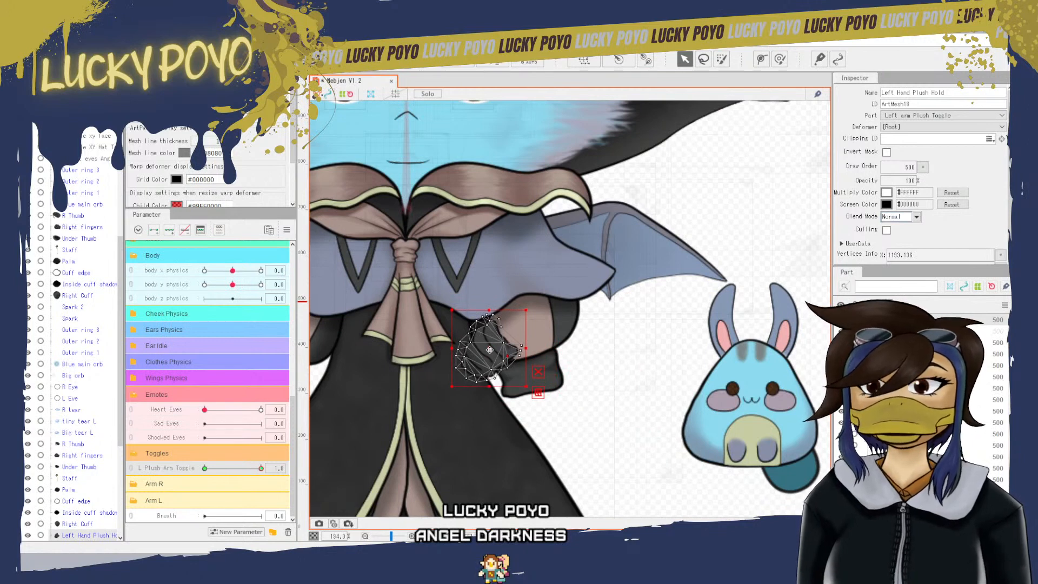
drag(489, 350, 514, 367)
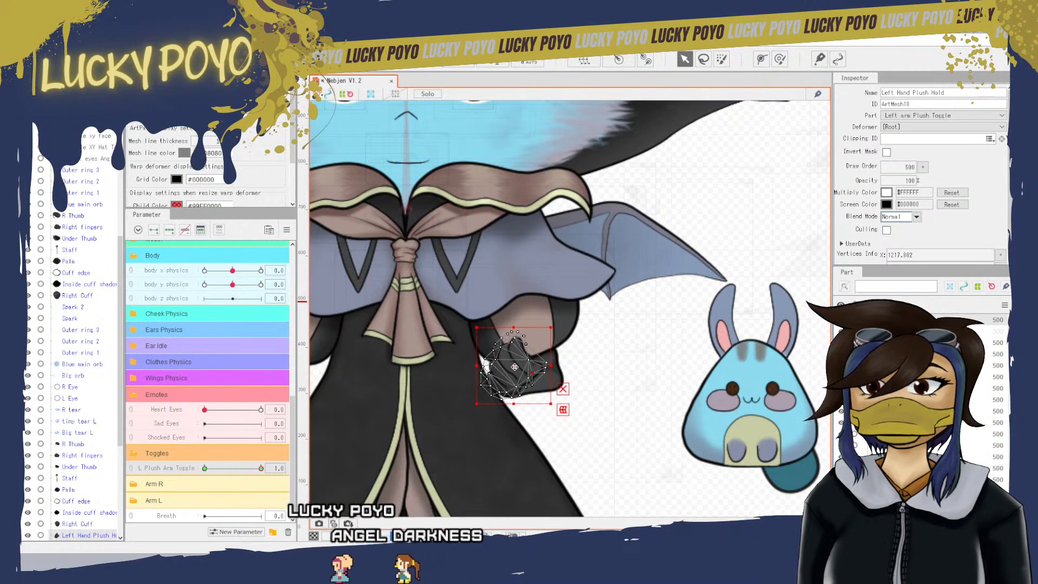
- Select all the Nebien Plush meshes and move the plush in front of the chest beside the left hand
click(897, 331)
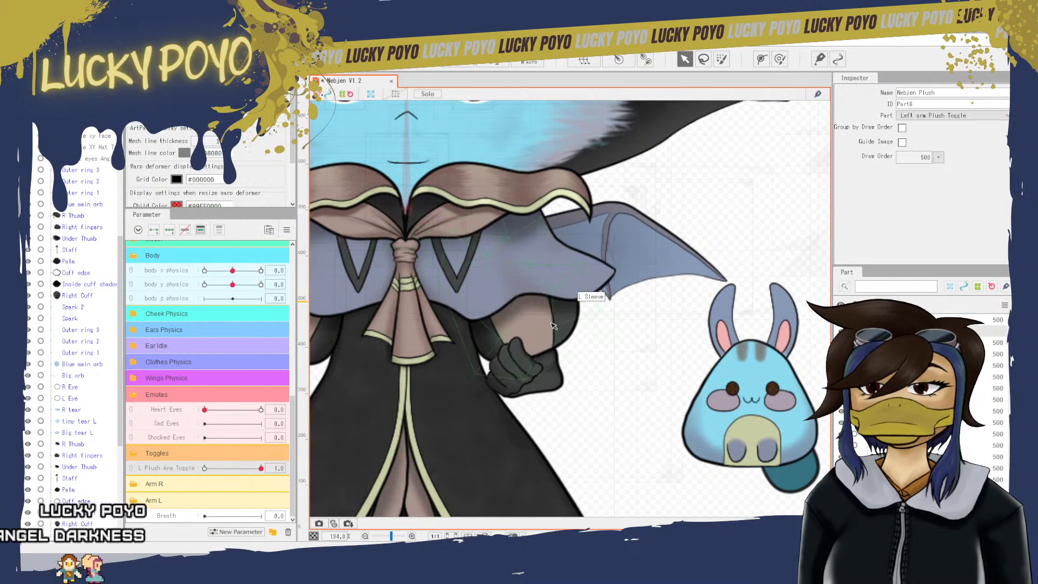
click(732, 388)
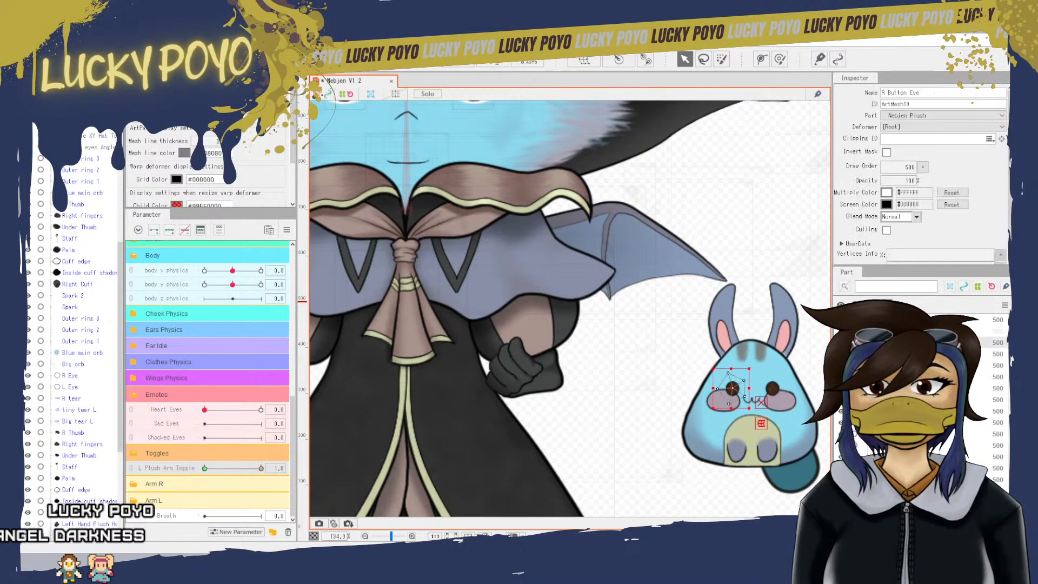
shift+click(791, 478)
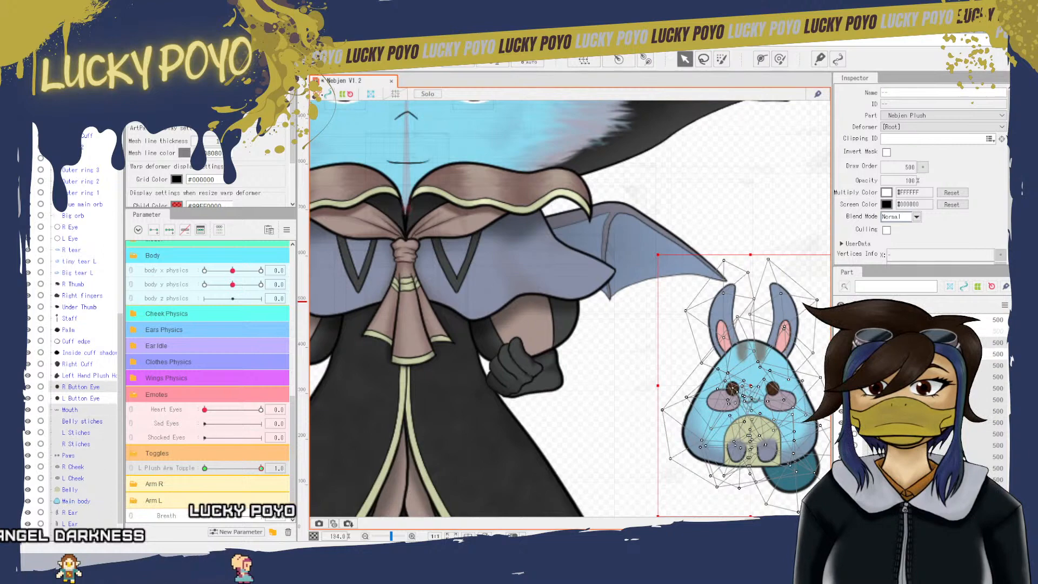
drag(760, 406, 484, 302)
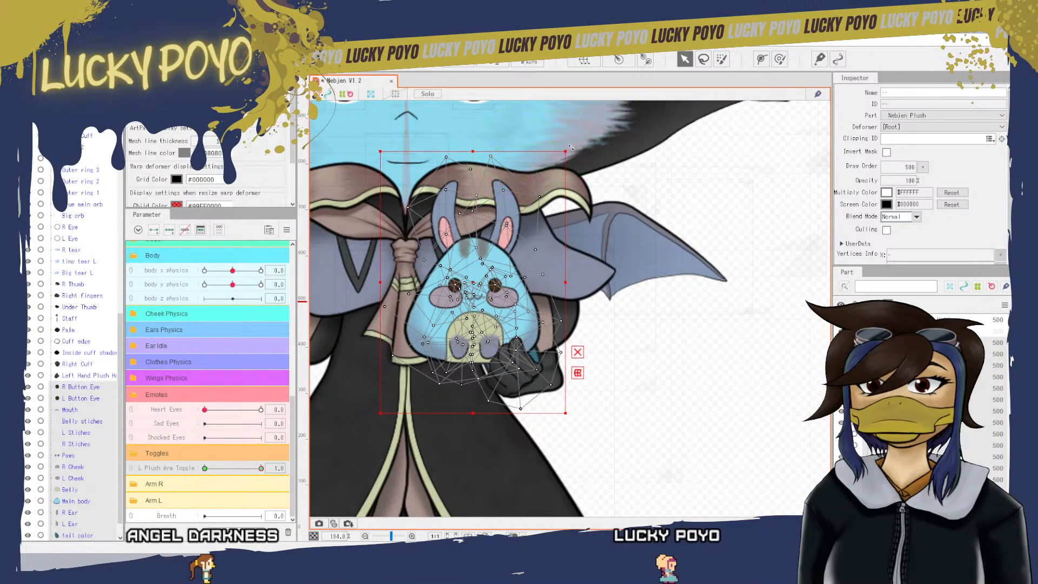
- Tilt the plush slightly clockwise and shift it down so its lower body sits behind the holding hand
drag(577, 150, 580, 156)
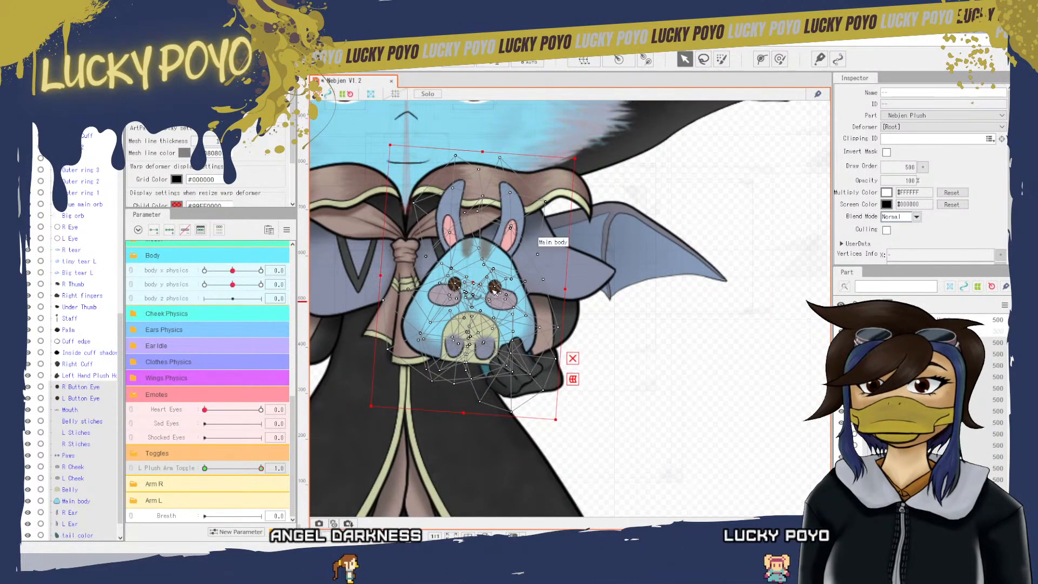
click(481, 310)
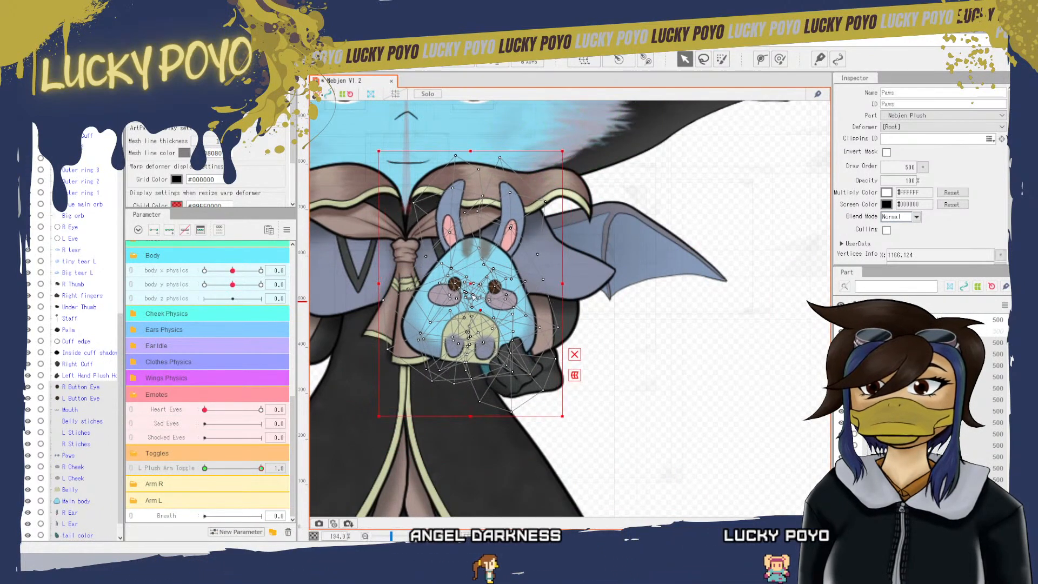
mouse_move(470, 284)
mouse_down()
mouse_move(474, 263)
mouse_move(475, 282)
mouse_up()
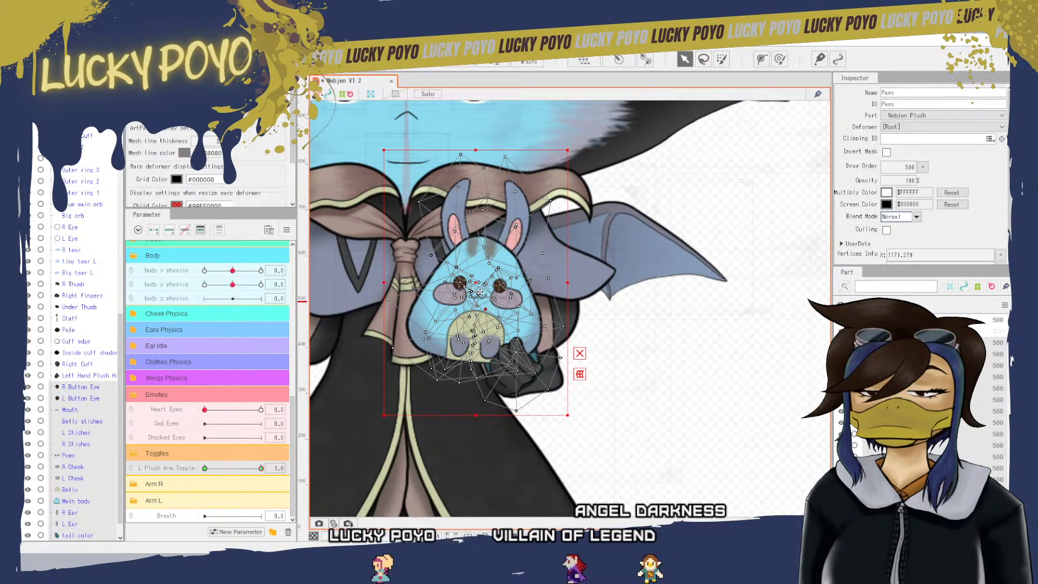
mouse_move(479, 292)
mouse_down()
mouse_move(458, 292)
mouse_move(507, 285)
mouse_move(489, 289)
mouse_move(486, 301)
mouse_move(498, 302)
mouse_move(488, 306)
mouse_up()
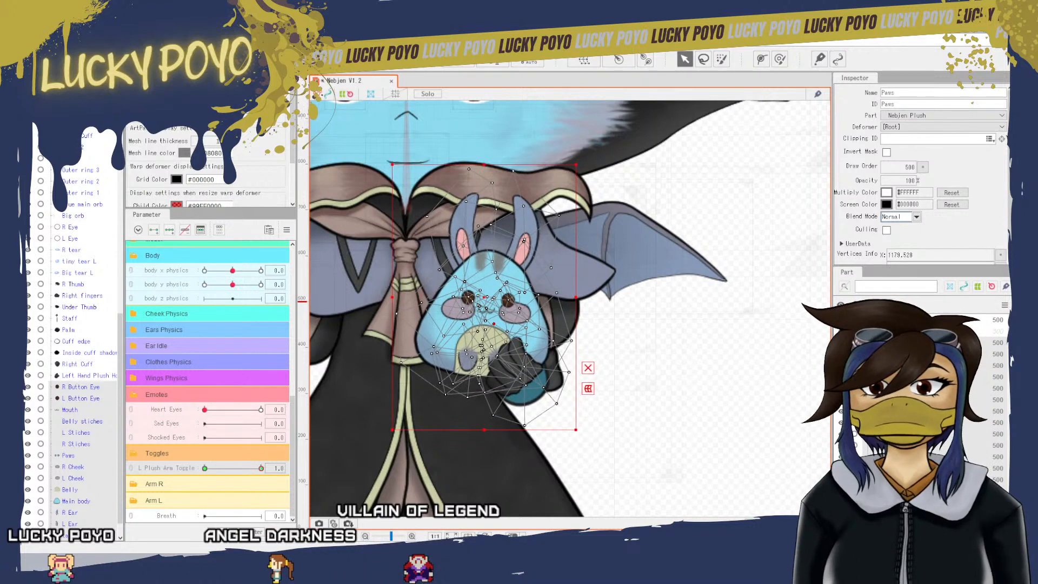
- Nudge the Left Hand Plush Hold mesh slightly up and outward over the plush's lower body
click(519, 362)
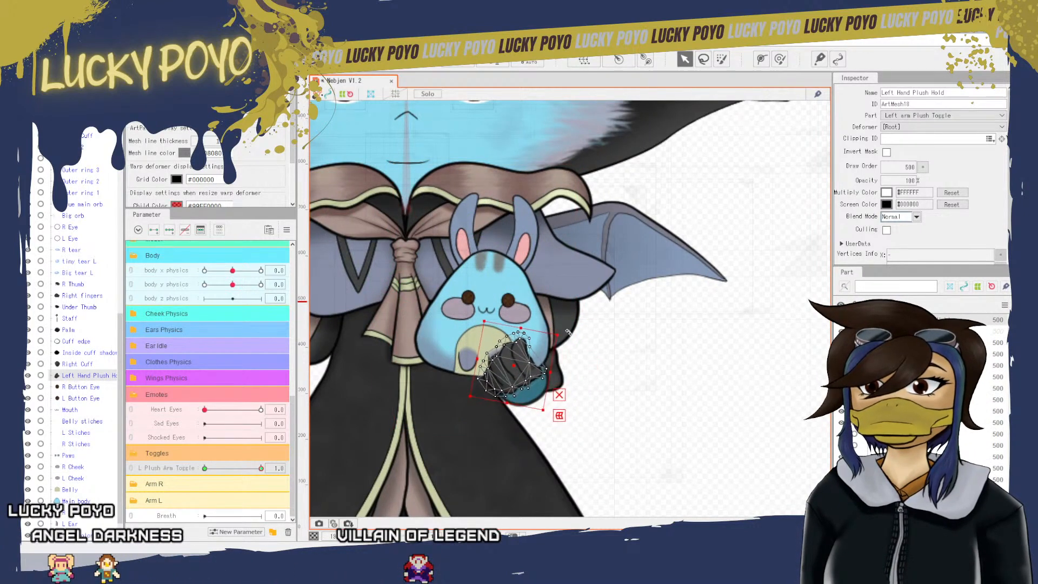
scroll(522, 368, up, 2)
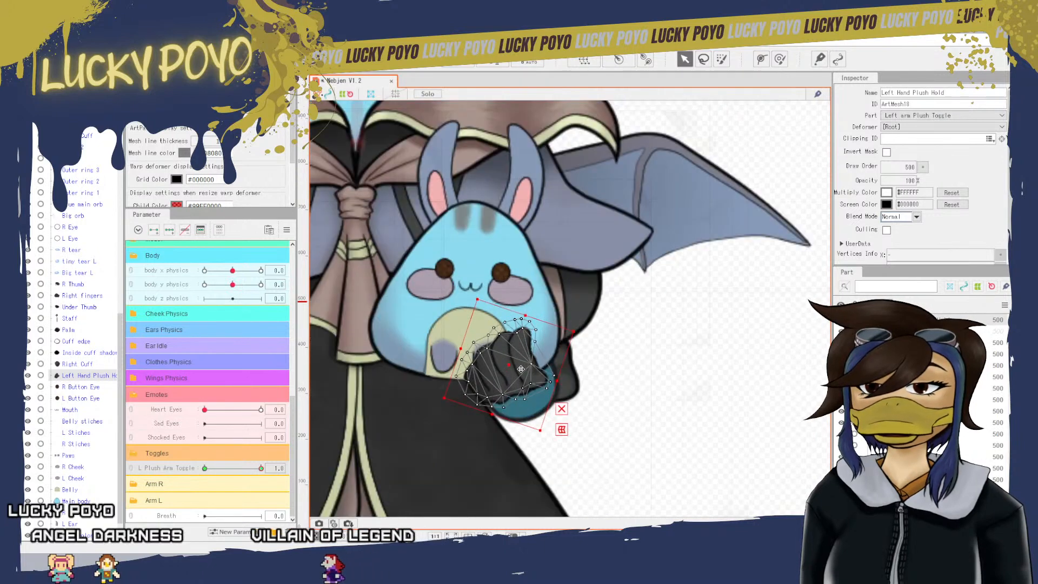
drag(512, 367, 514, 363)
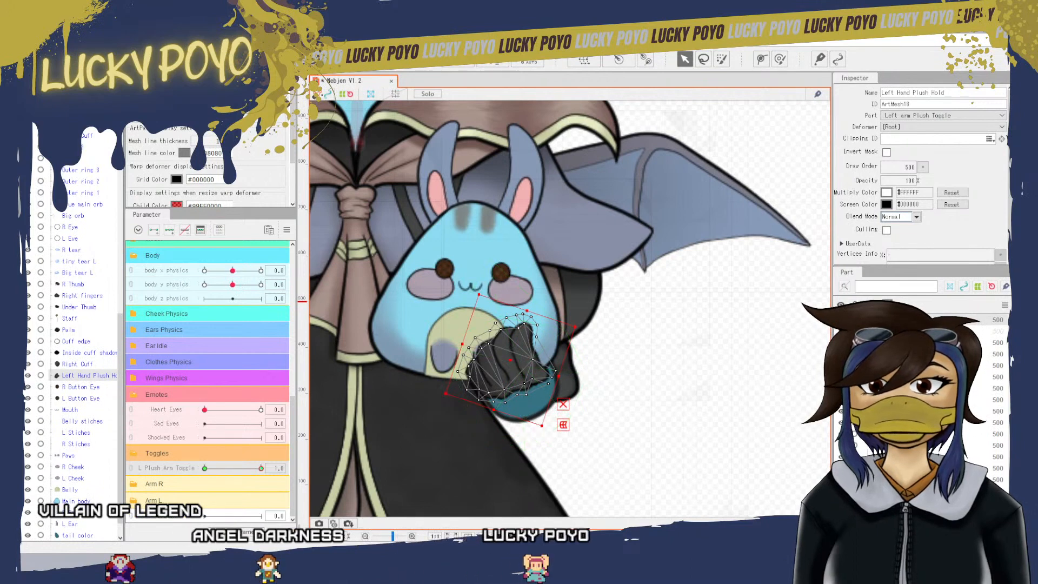
- Rotate the plush's tail color mesh clockwise and move it beside the holding hand so it hangs beneath the plush's body
click(78, 535)
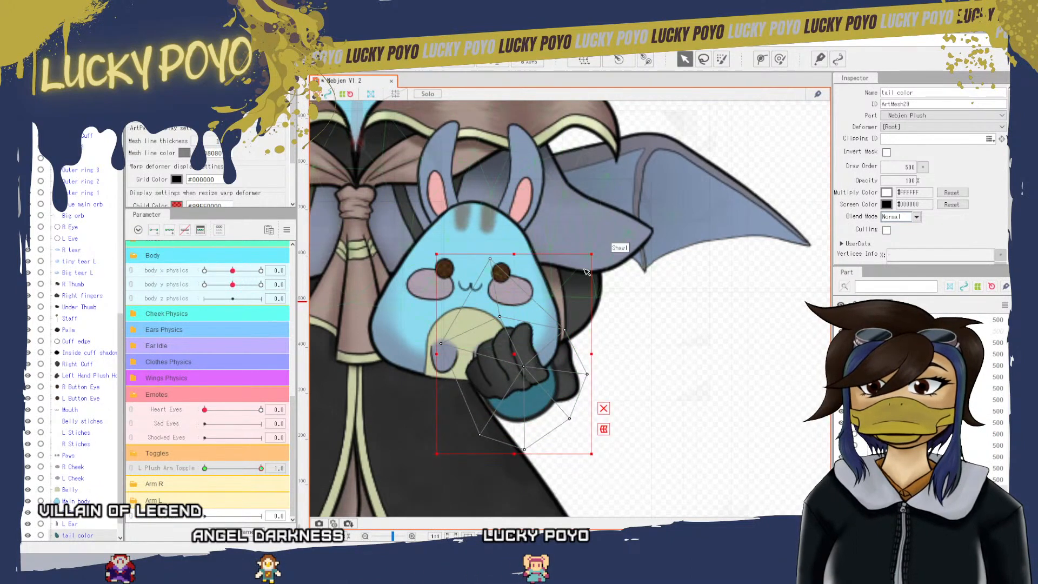
drag(596, 253, 649, 291)
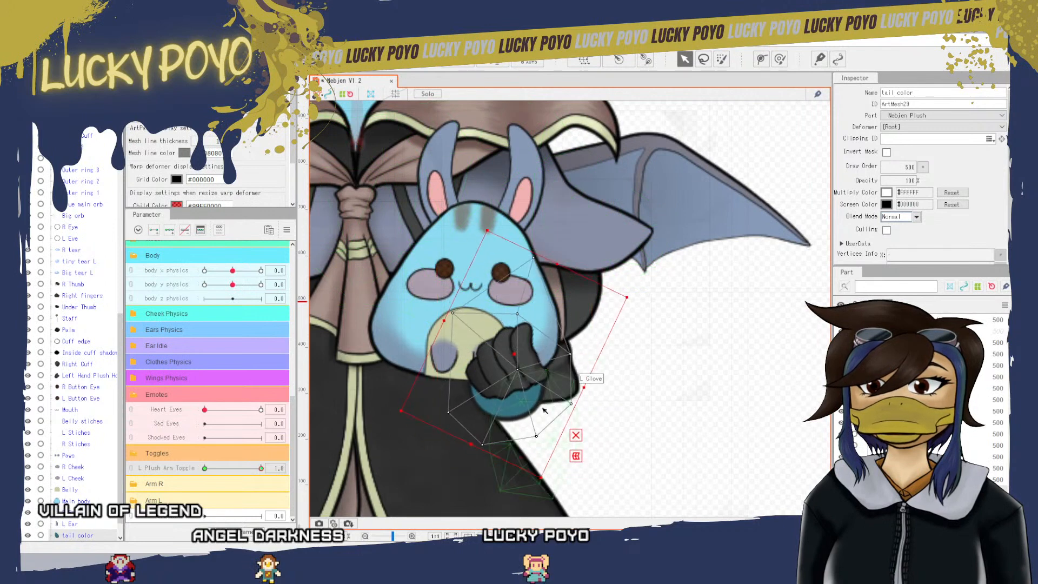
drag(511, 354, 449, 360)
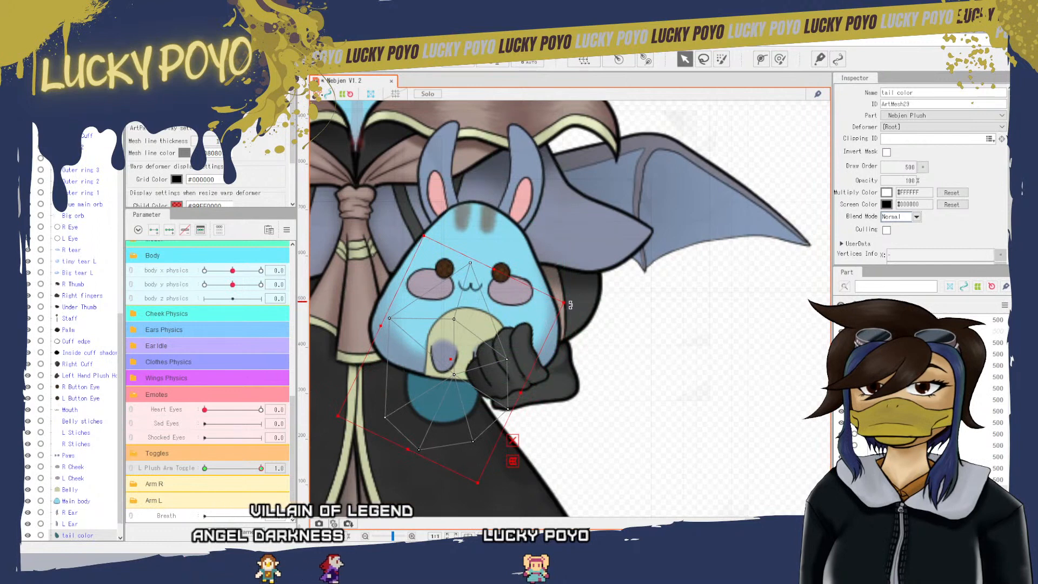
drag(580, 302, 583, 313)
drag(449, 359, 455, 385)
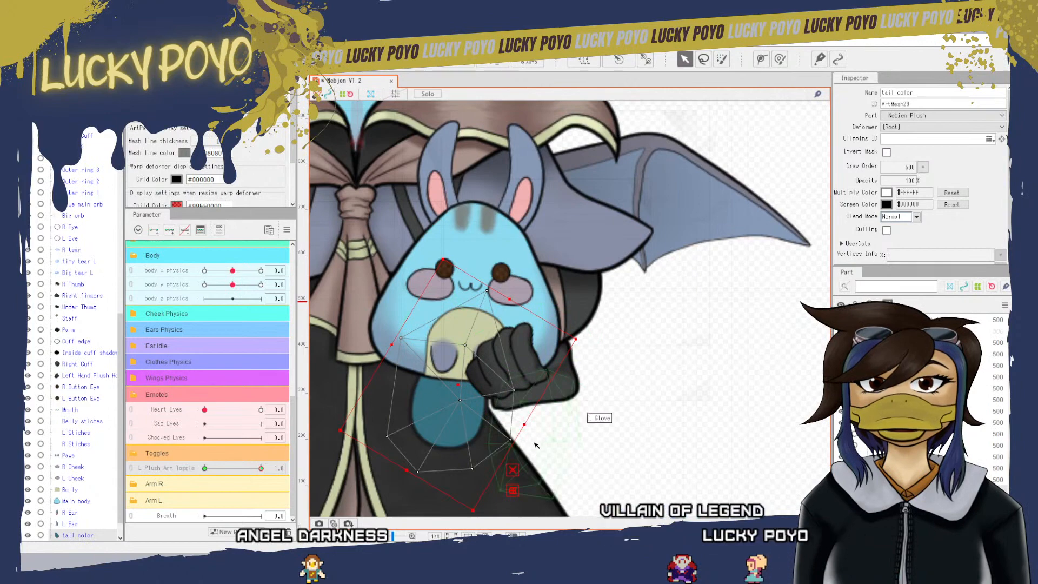
- Duplicate the staff hand's Cuff edge, Inside cuff shadow and Right Cuff meshes into the Left arm Plush Toggle part
scroll(689, 413, down, 4)
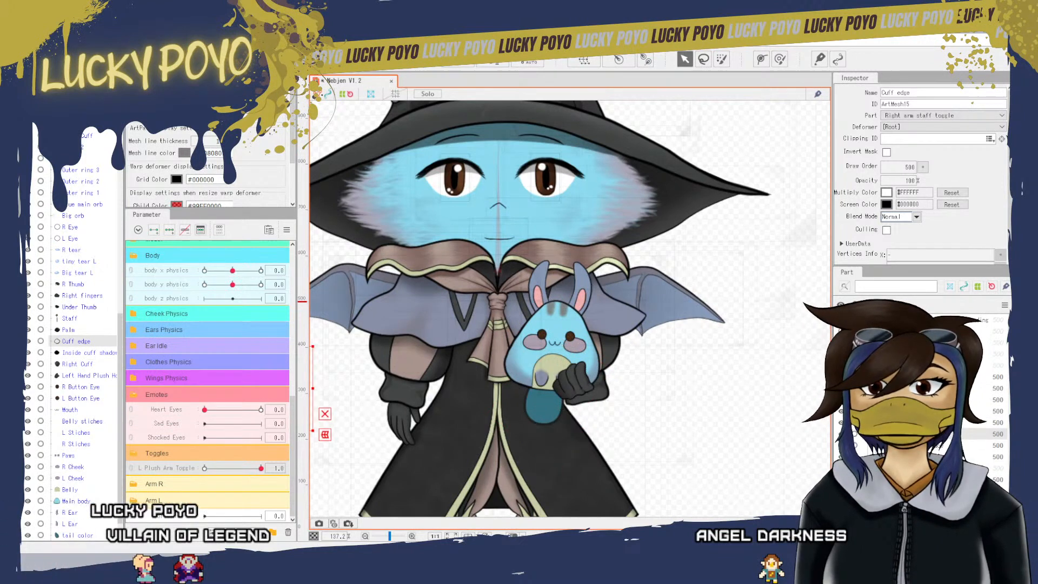
ctrl+click(86, 353)
ctrl+click(78, 364)
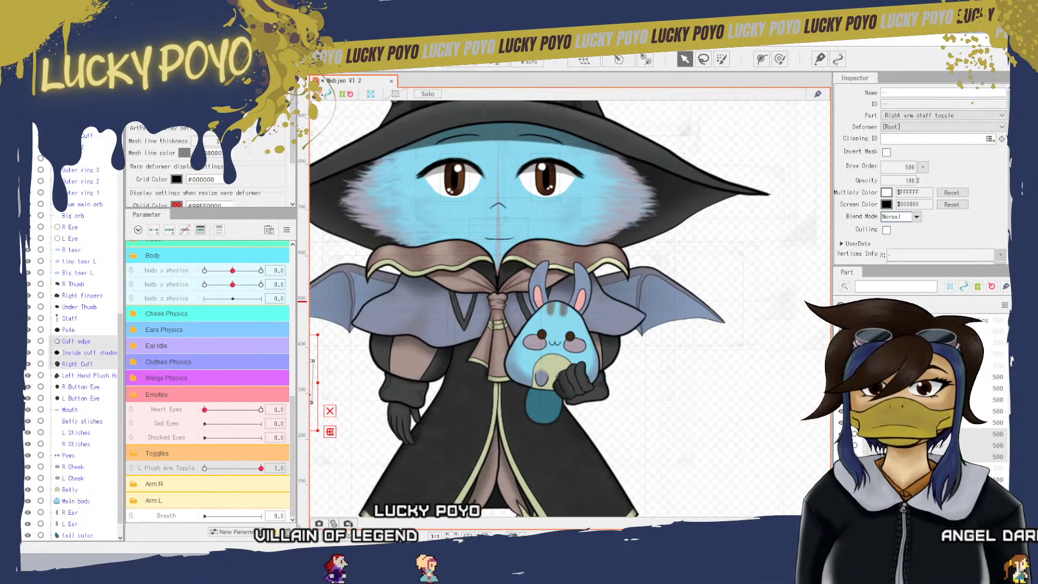
drag(648, 480, 884, 442)
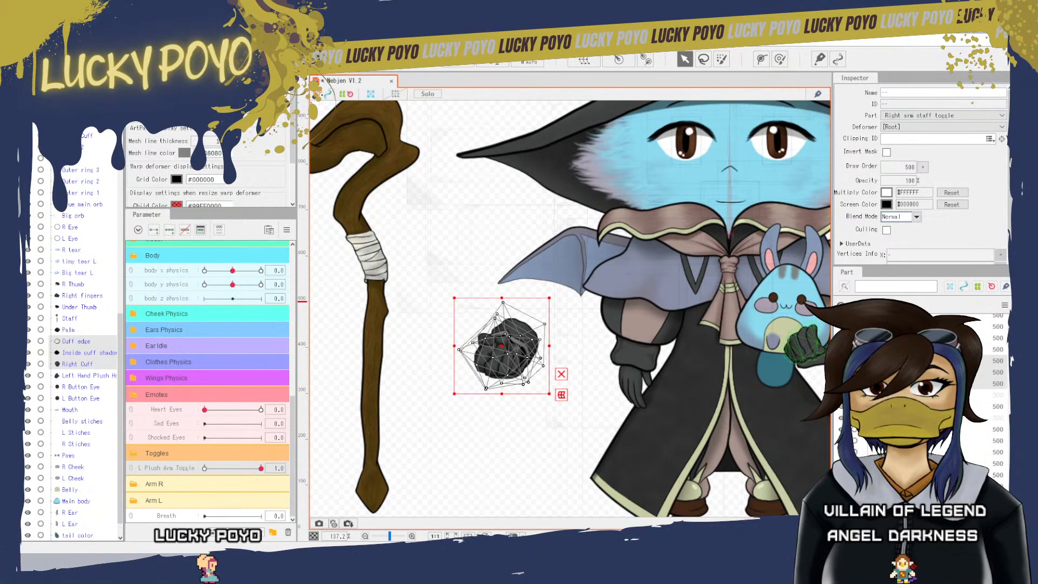
click(800, 341)
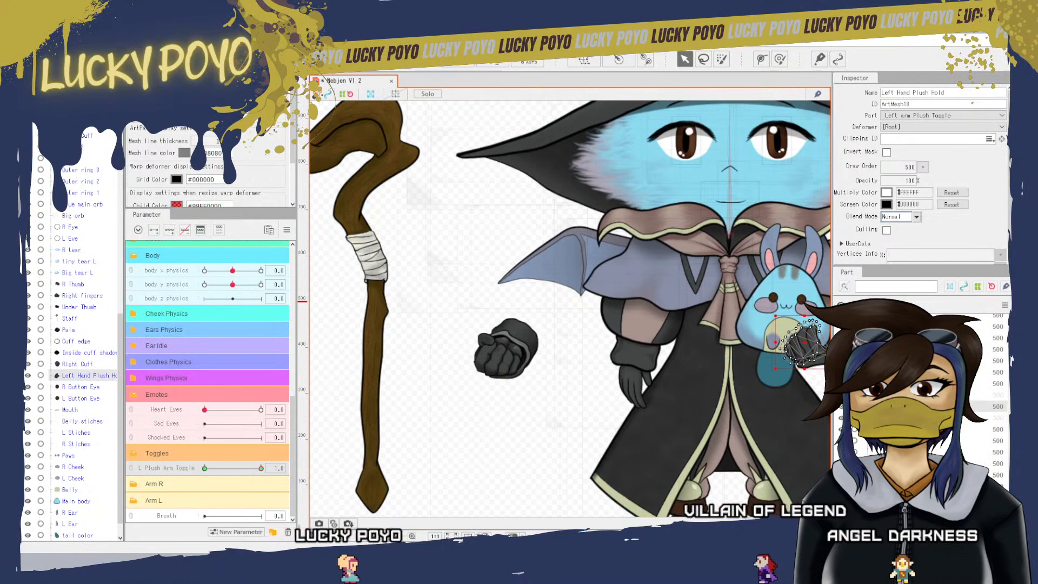
click(506, 349)
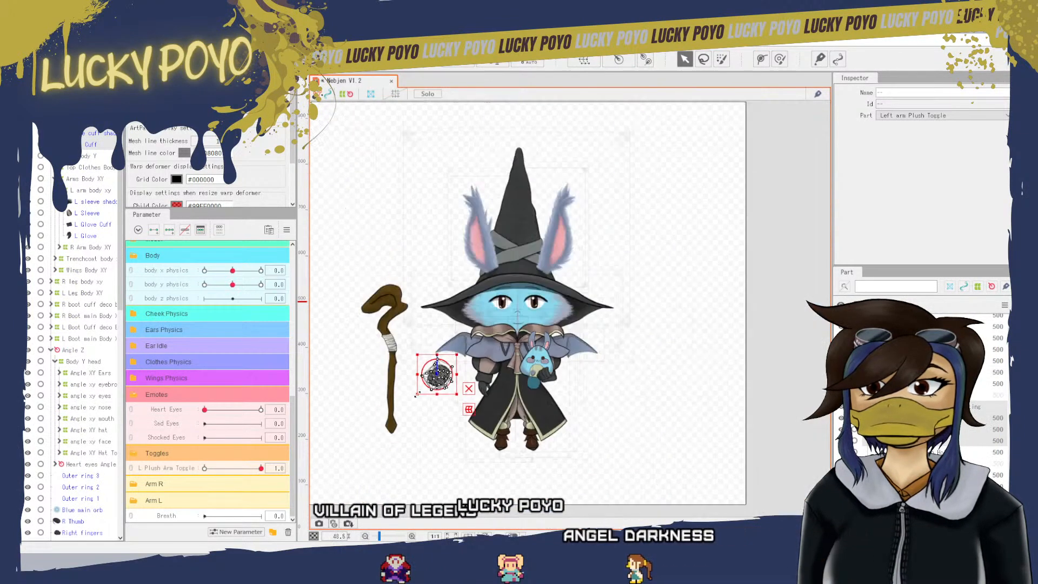
- Reflect the duplicated cuff meshes of the Left arm Plush Toggle part
scroll(401, 389, down, 5)
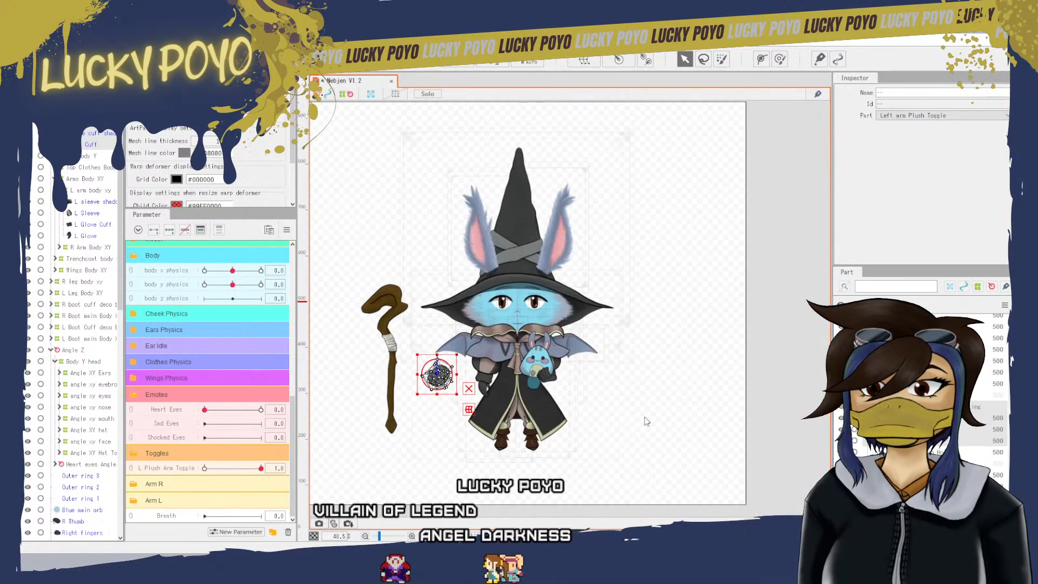
drag(679, 263, 762, 143)
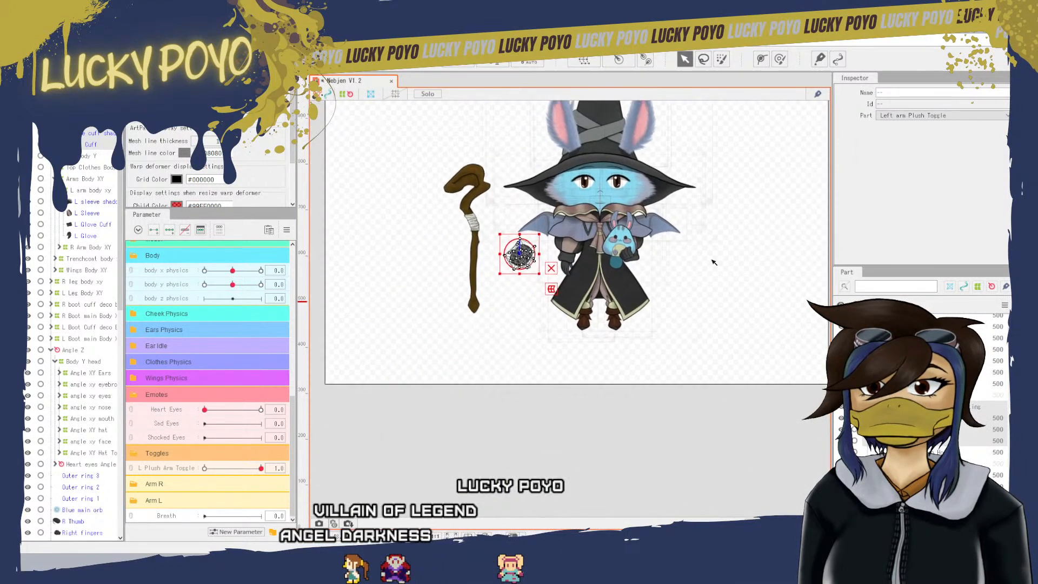
right_click(521, 259)
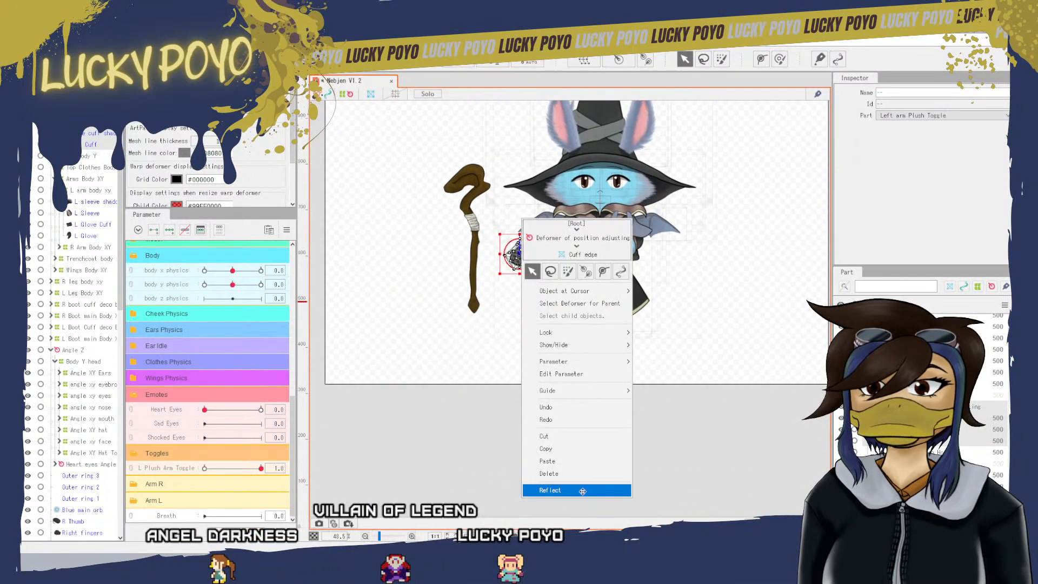
click(582, 491)
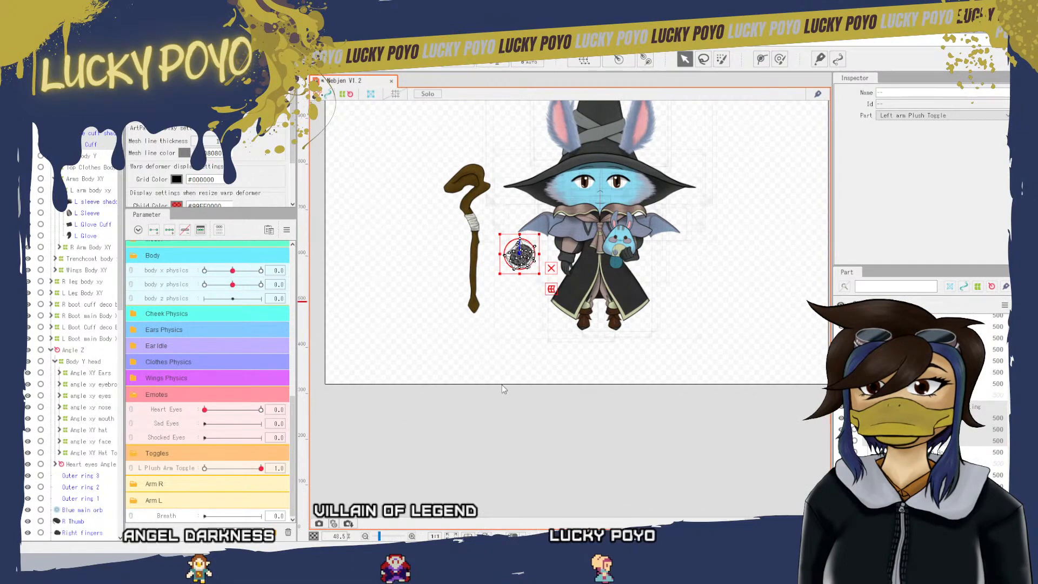
- Move the duplicated cuff meshes across the character and place them just outside the hand holding the plush
scroll(582, 295, up, 5)
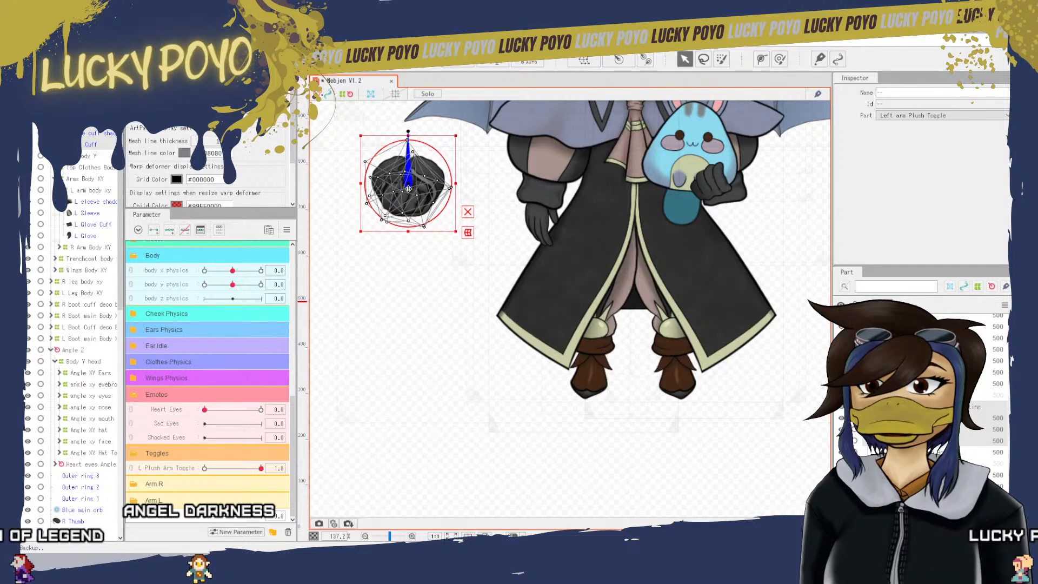
drag(399, 178, 761, 229)
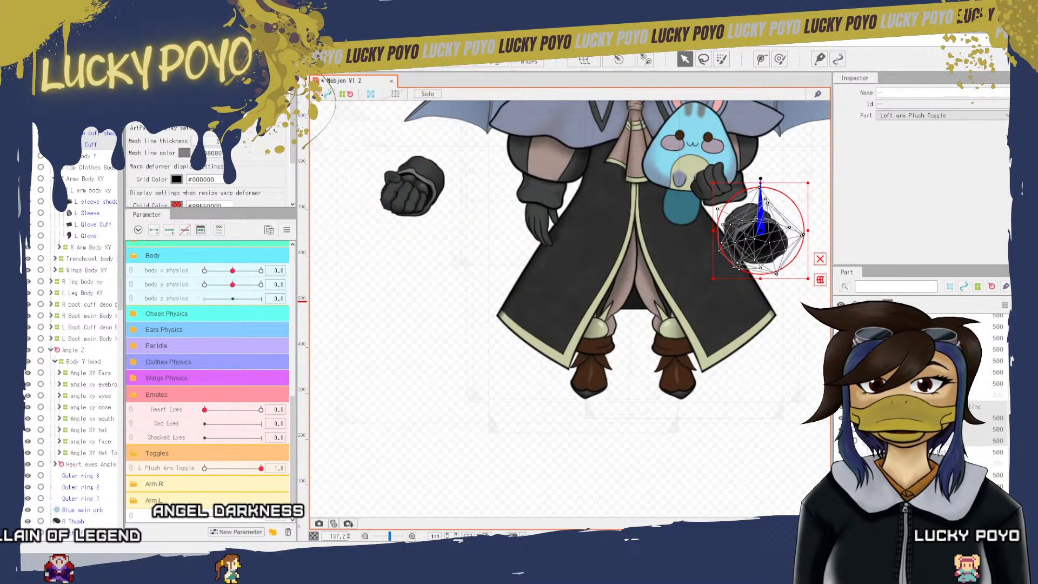
drag(782, 370, 666, 485)
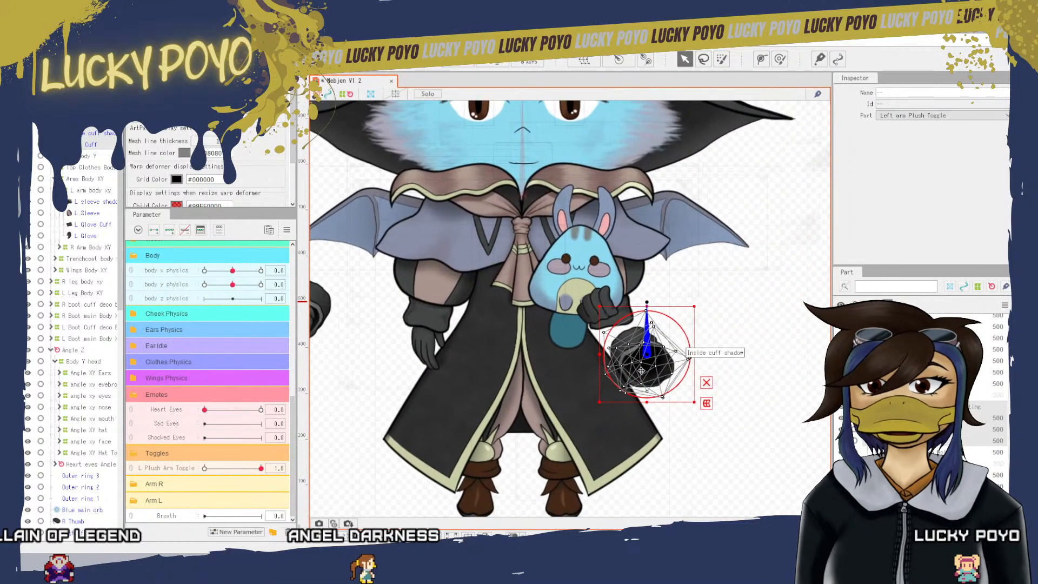
drag(643, 370, 668, 347)
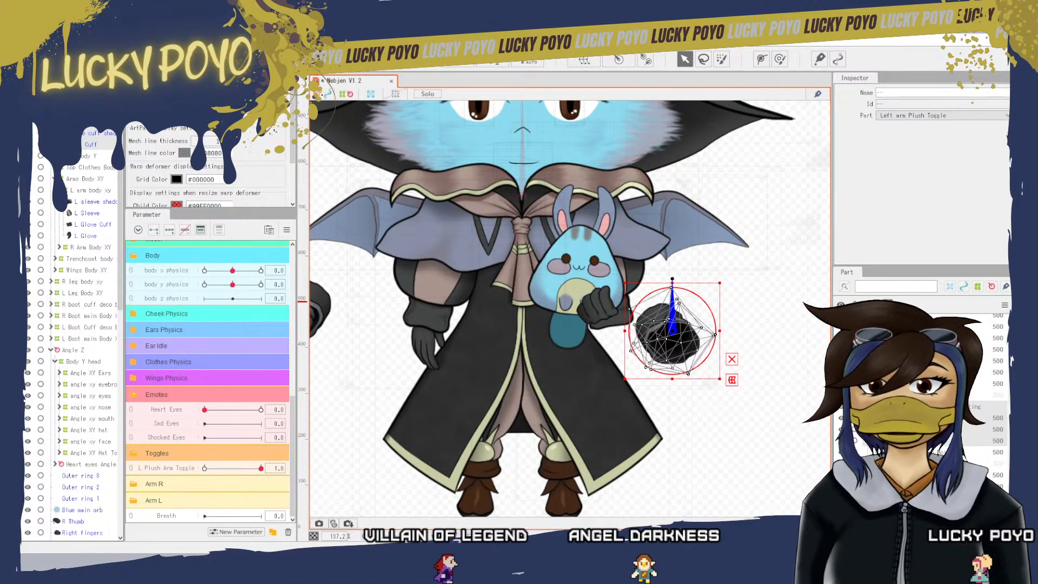
- Try to rename the duplicated Right Cuff mesh as Left Cuff
click(919, 441)
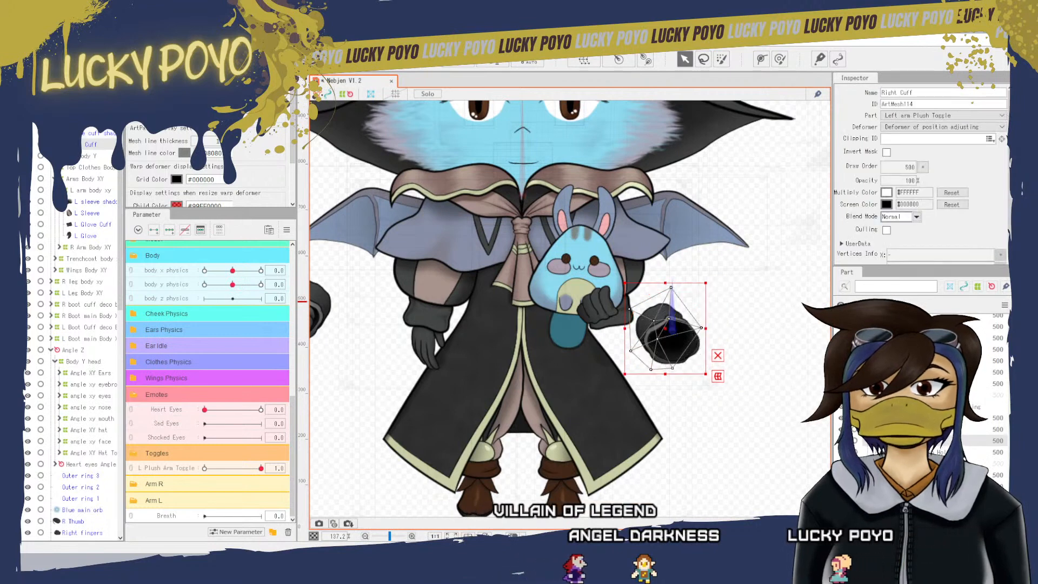
triple_click(895, 92)
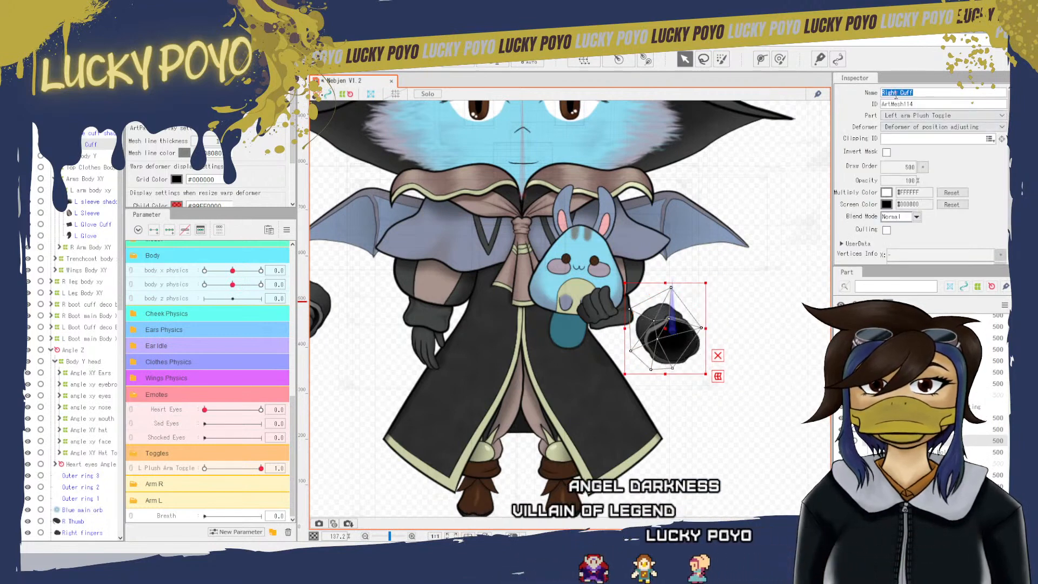
text(L)
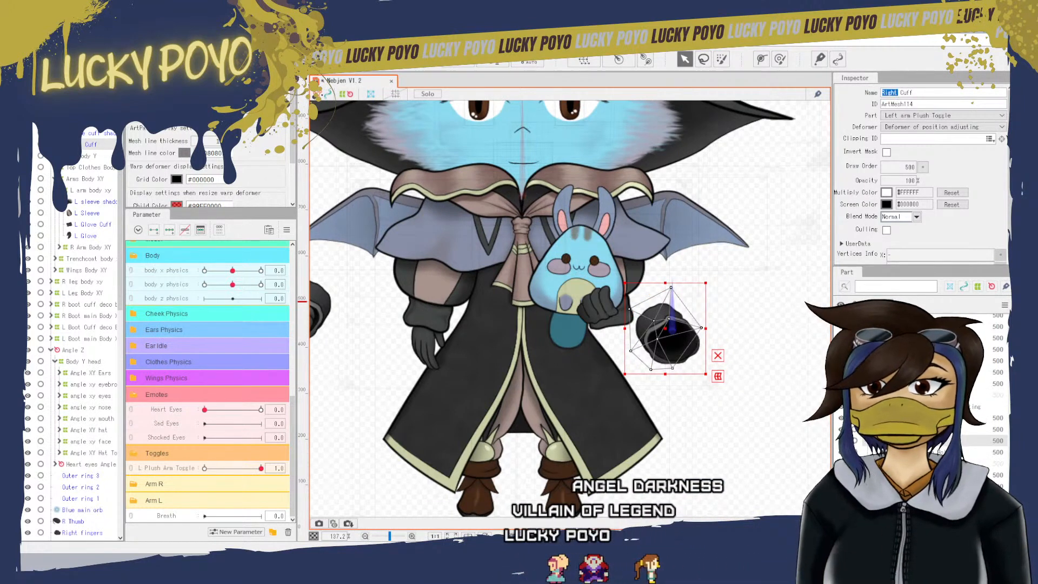
text(ef)
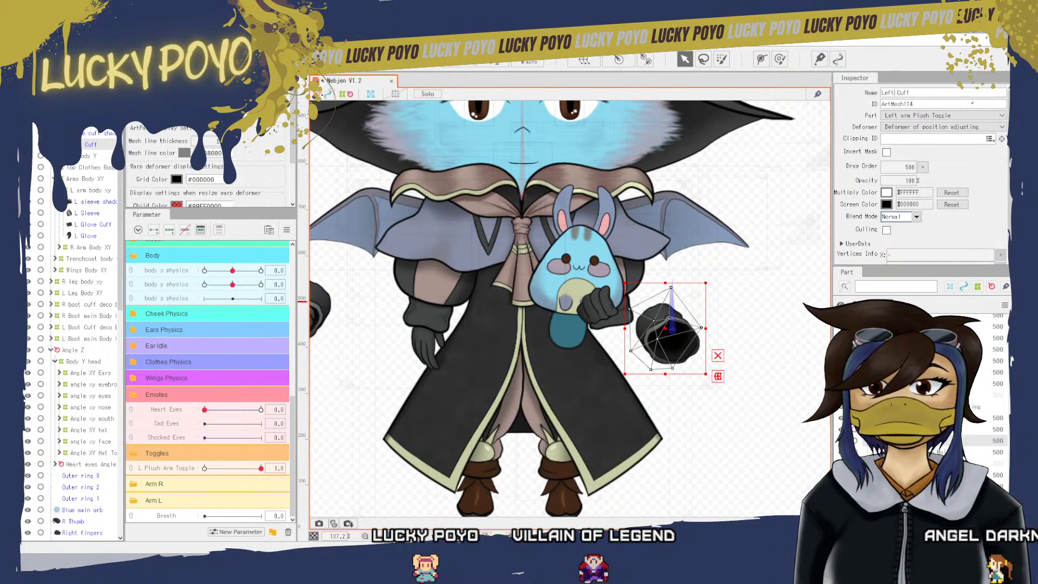
- Rename the duplicated inner cuff shadow as Inside L cuff shadow and the staff hand's original as Inside R cuff shadow
click(898, 429)
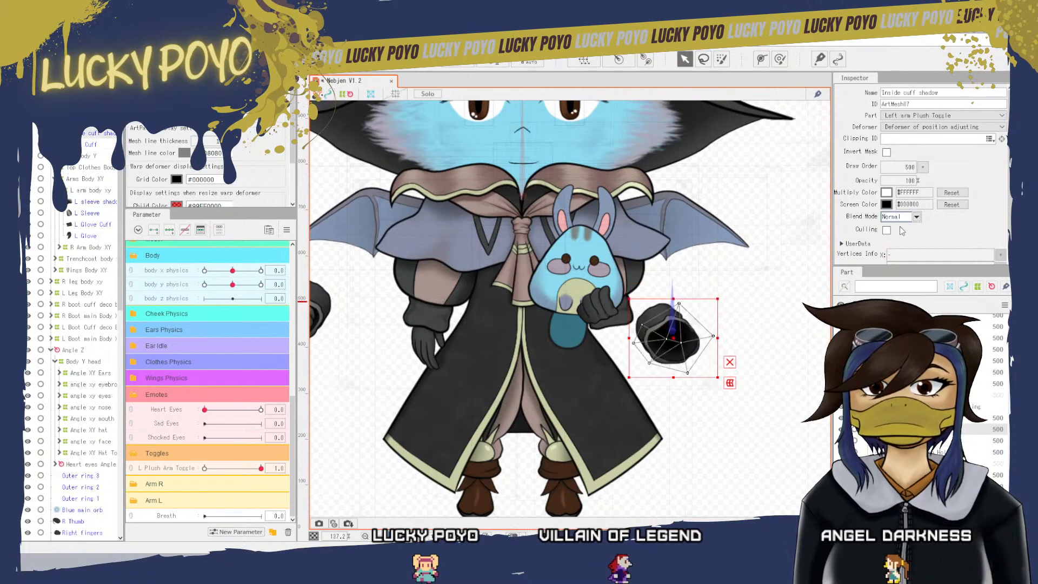
click(904, 94)
click(903, 95)
text(L)
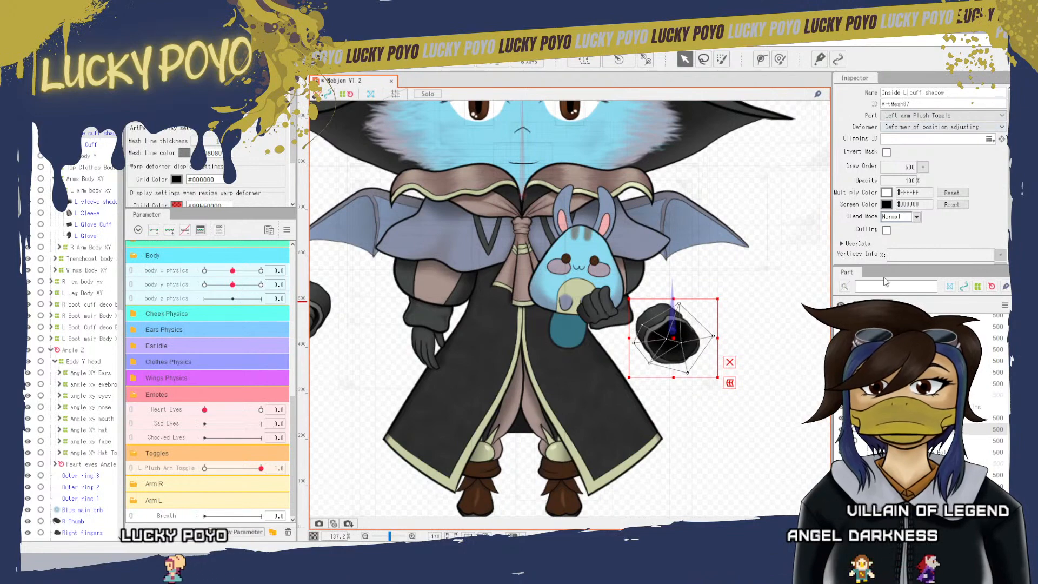
click(897, 372)
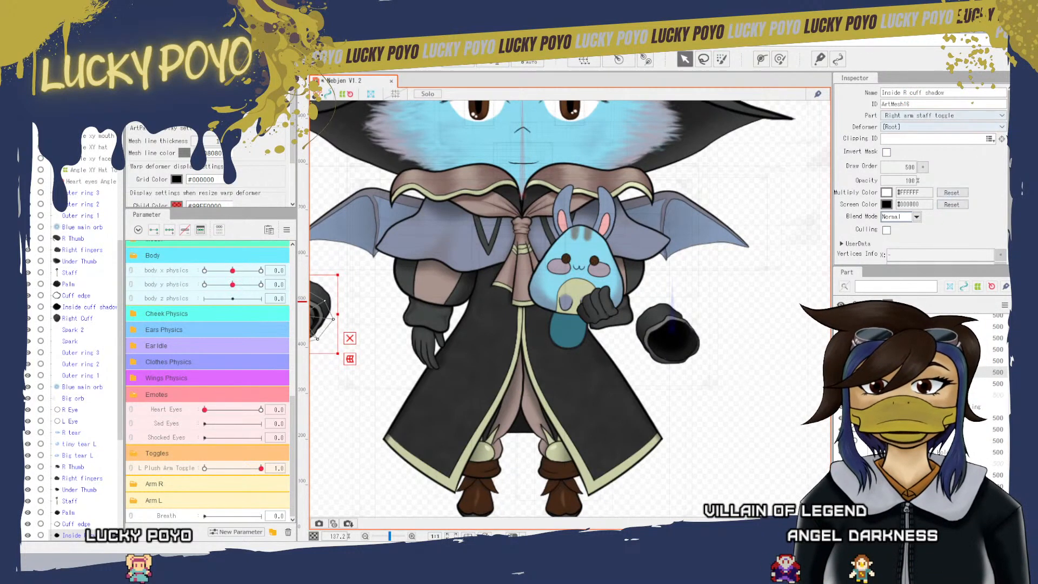
click(898, 430)
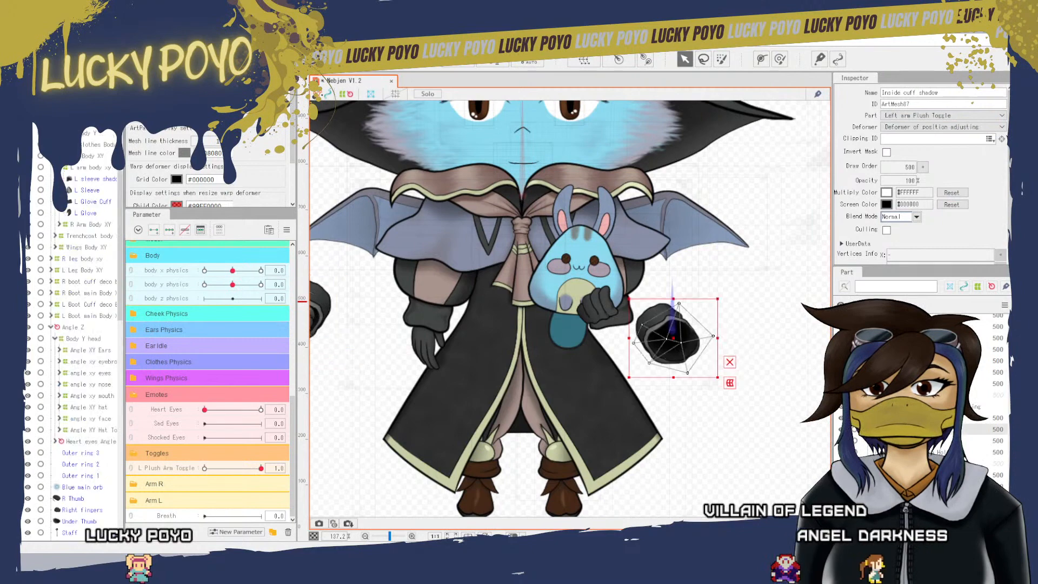
click(902, 92)
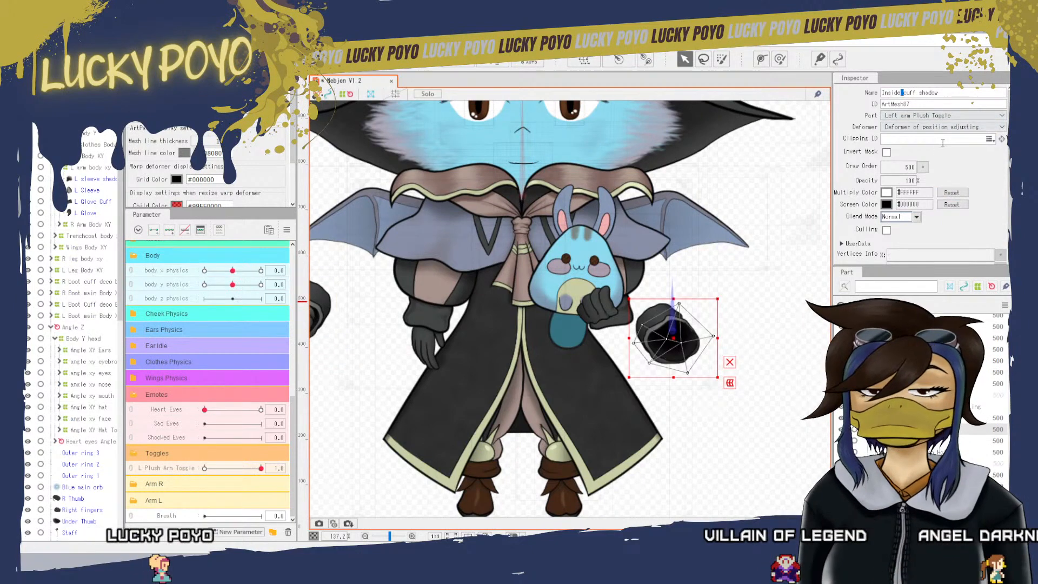
text(L)
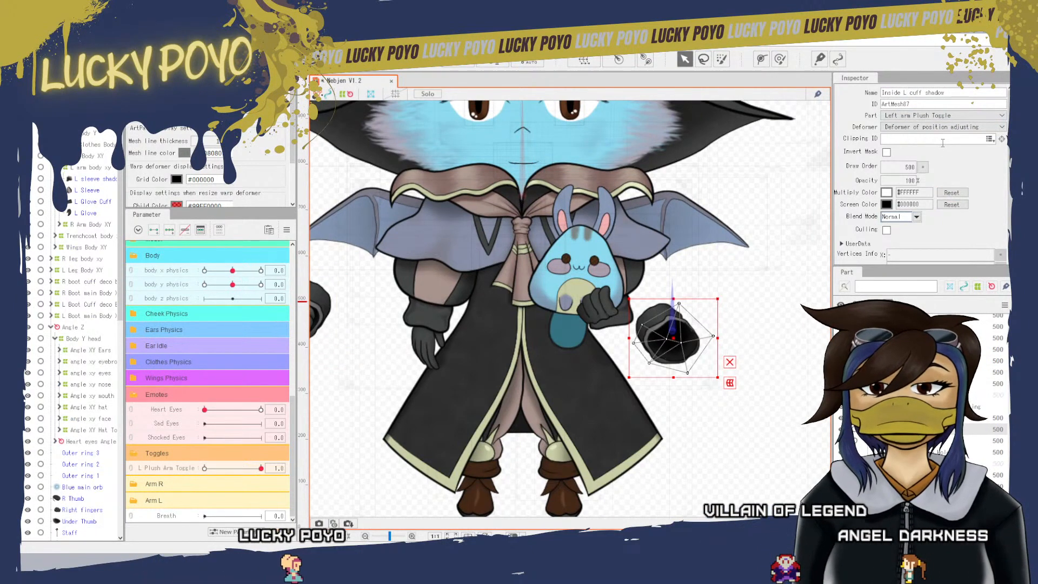
- Set the L Glove Cuff mesh's opacity to 0% with the plush arm toggle at 1.0
click(623, 316)
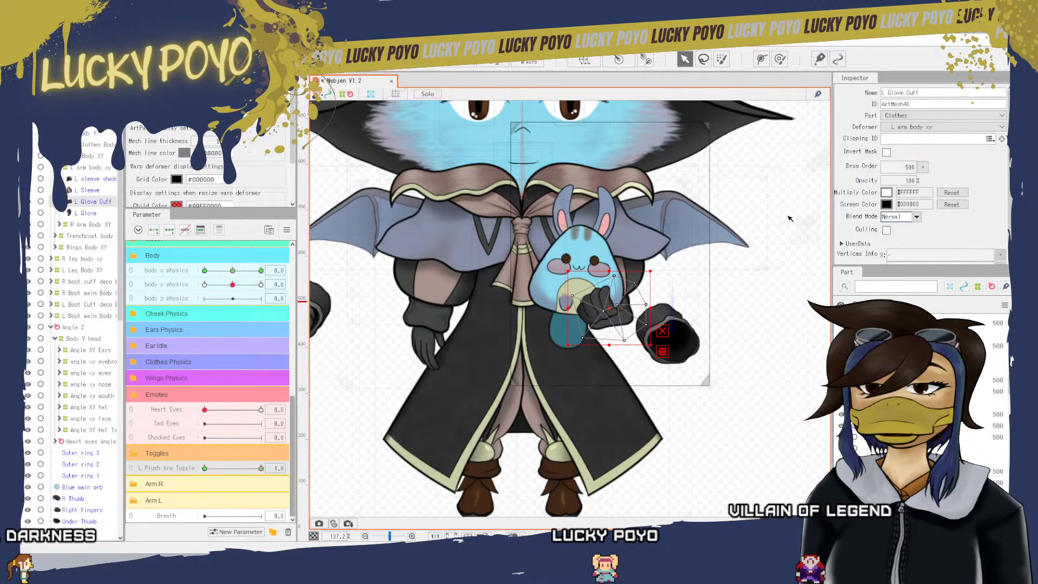
click(902, 181)
text(0)
key(Return)
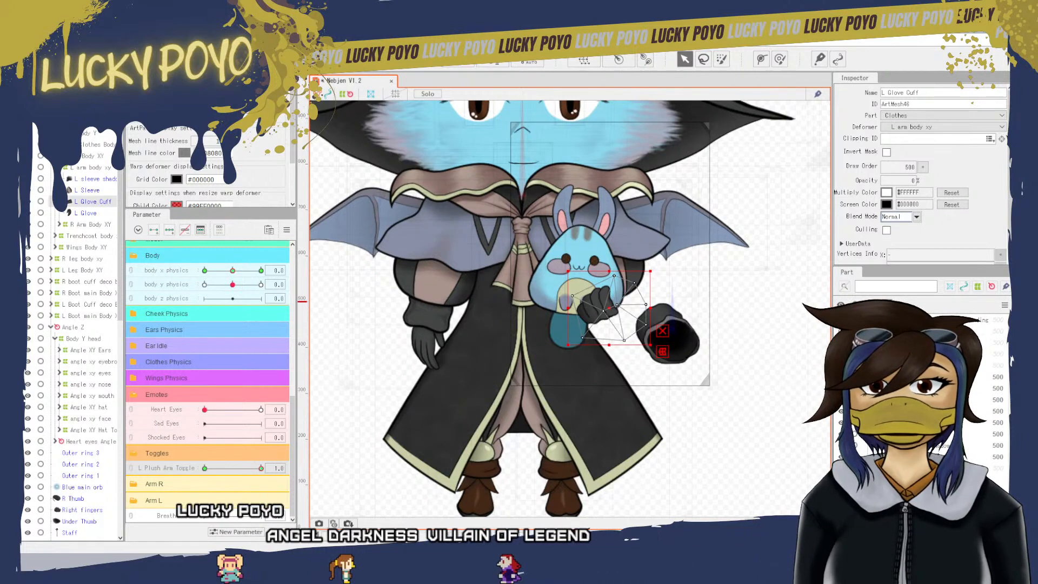
- Select the duplicated cuff meshes, their deformer and the hand holding the plush, and shift them together slightly outward
scroll(919, 385, down, 3)
click(919, 385)
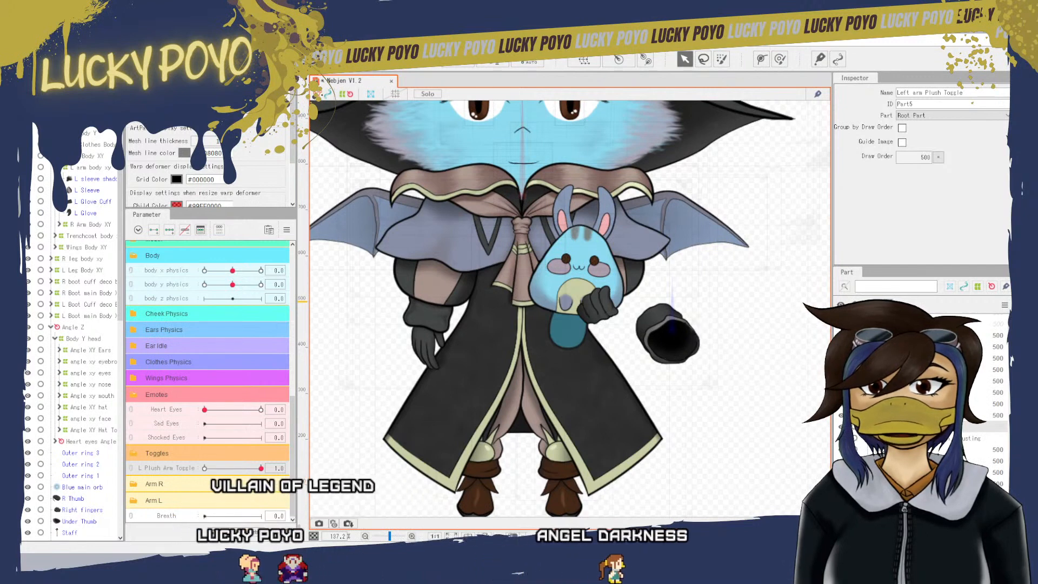
click(919, 462)
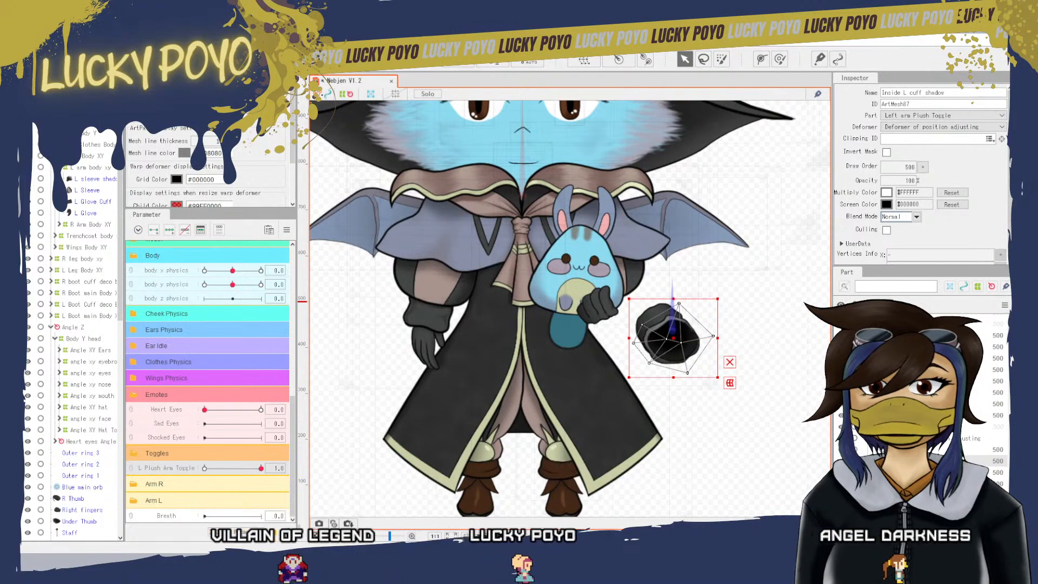
click(919, 484)
click(919, 473)
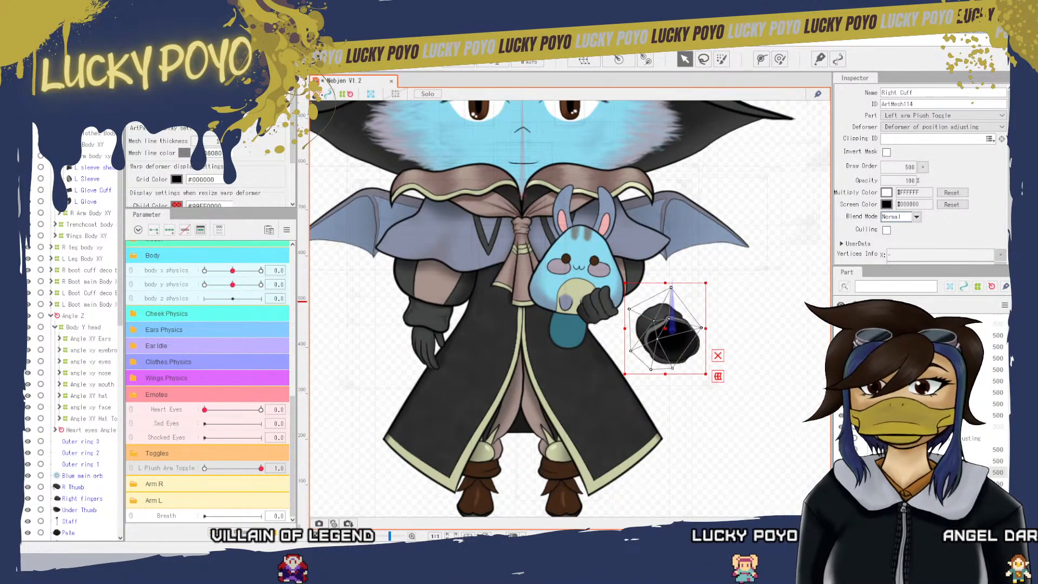
ctrl+click(919, 484)
ctrl+click(919, 461)
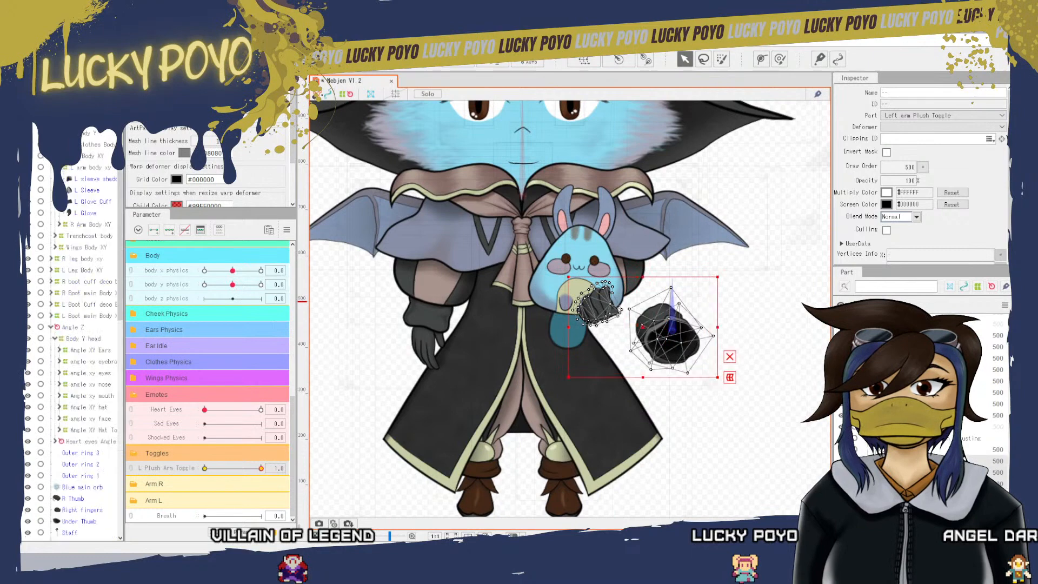
ctrl+click(919, 450)
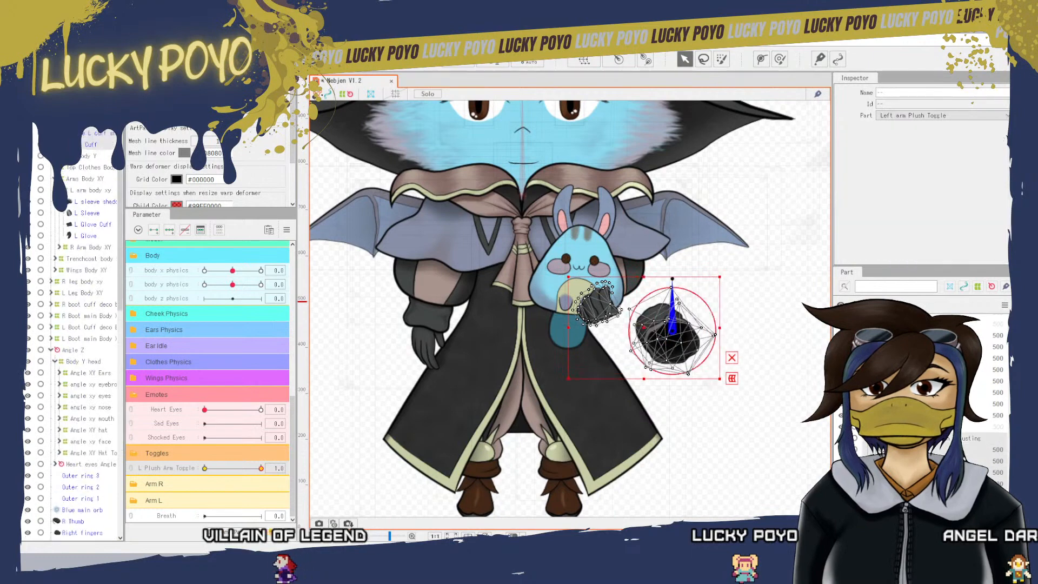
scroll(680, 336, up, 2)
scroll(680, 336, up, 3)
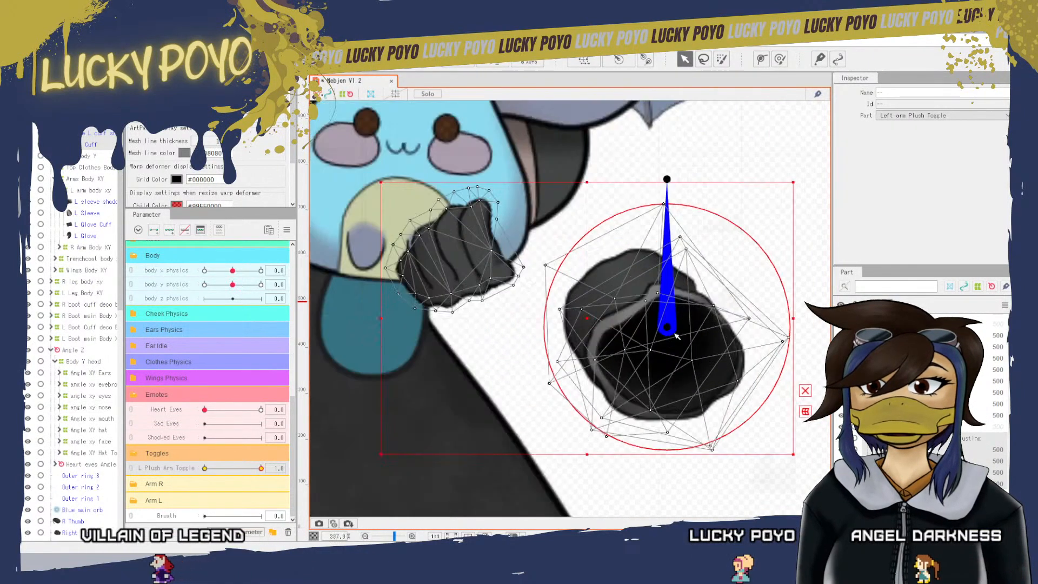
scroll(660, 346, down, 2)
scroll(651, 352, up, 1)
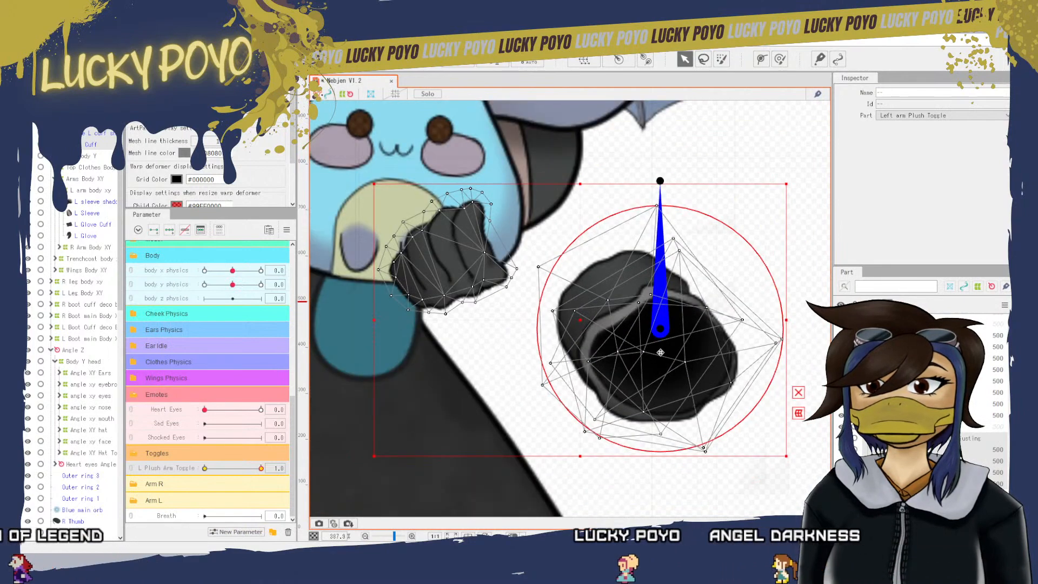
mouse_move(660, 351)
mouse_down()
mouse_move(634, 335)
mouse_move(672, 345)
mouse_up()
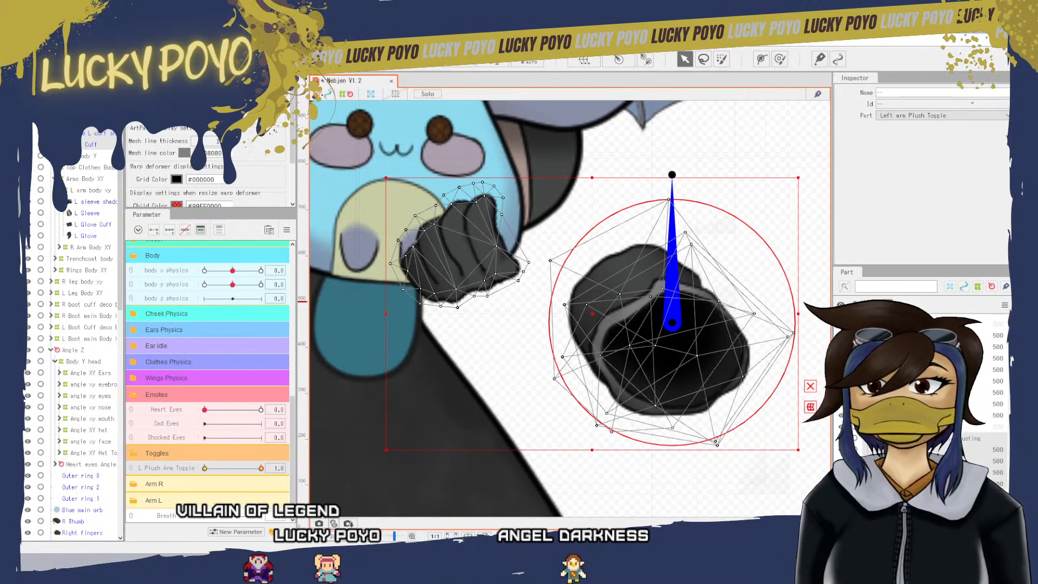
- Leave the holding hand out of the selection and move only the duplicated cuff pieces closer to it
ctrl+click(919, 484)
click(663, 349)
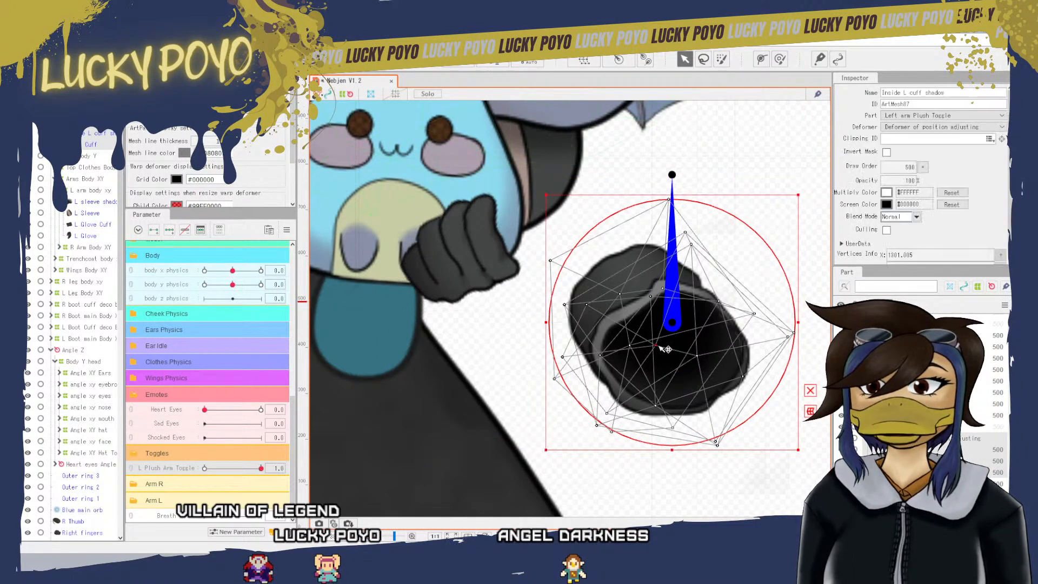
drag(665, 327, 583, 277)
drag(620, 436, 687, 488)
scroll(687, 472, down, 3)
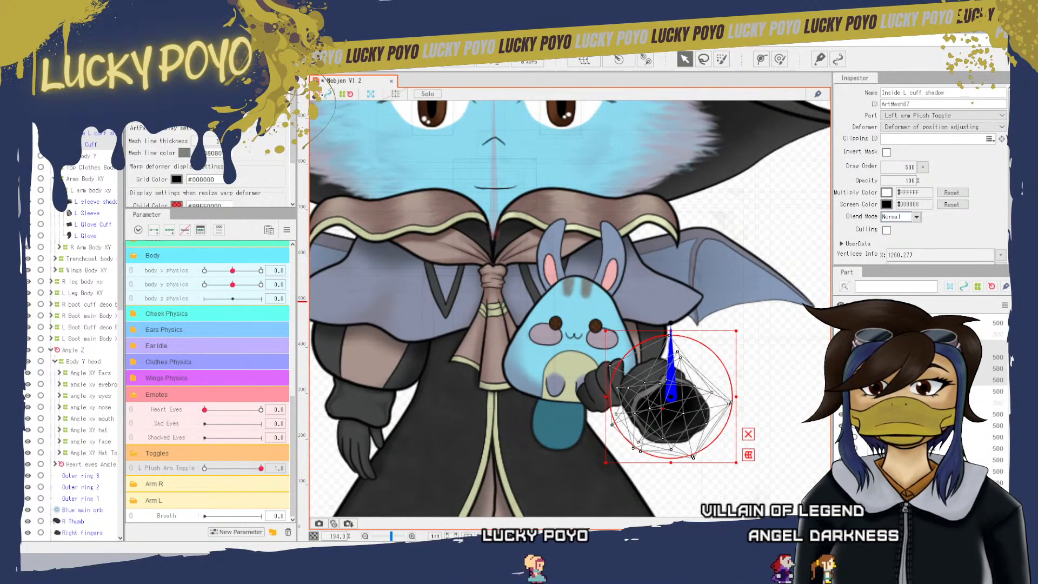
- Reorder the Left arm Plush Toggle part so the Left Hand Plush Hold mesh sits above the Nebjen Plush part
click(997, 402)
click(997, 345)
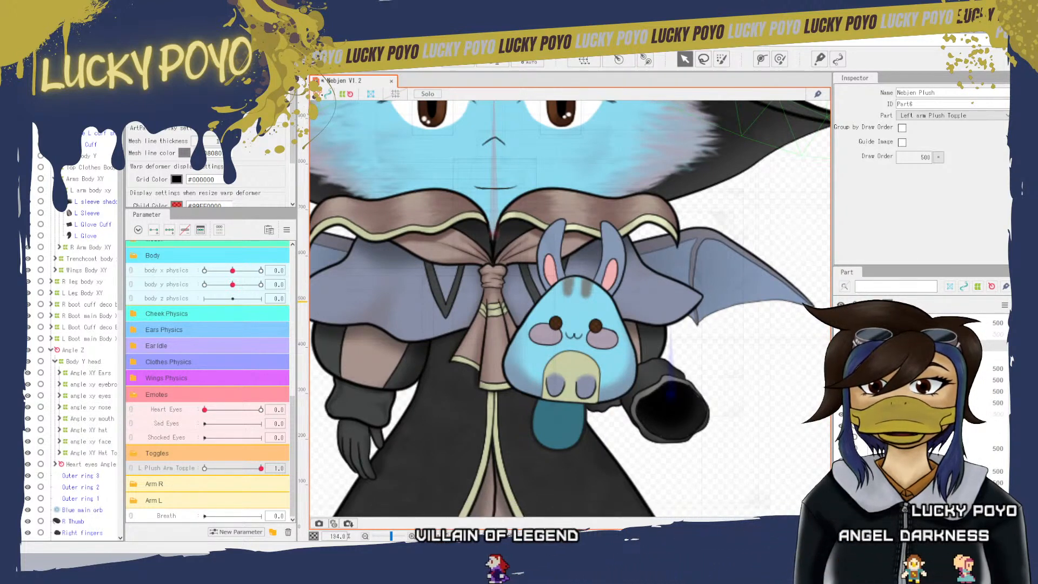
click(605, 384)
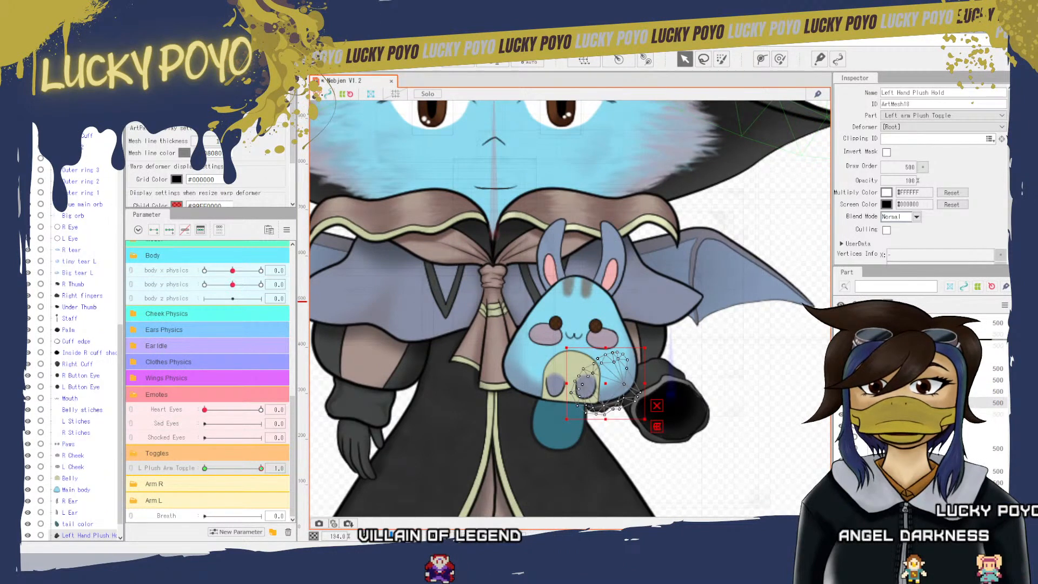
drag(892, 403, 892, 340)
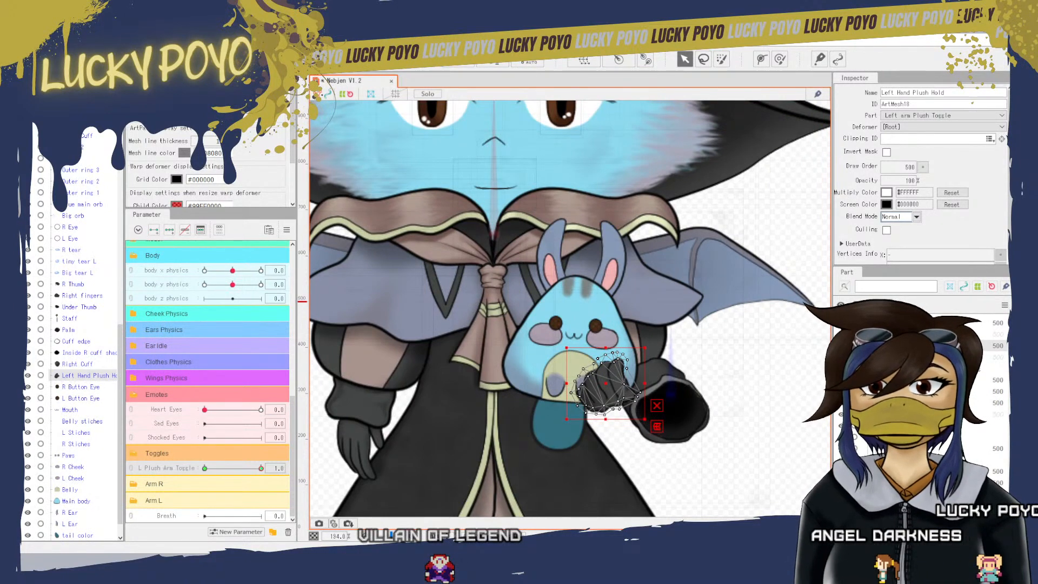
- Select the duplicated cuff meshes with their deformer and move them outward, clear of the hand holding the plush
click(892, 391)
ctrl+click(892, 403)
ctrl+click(891, 380)
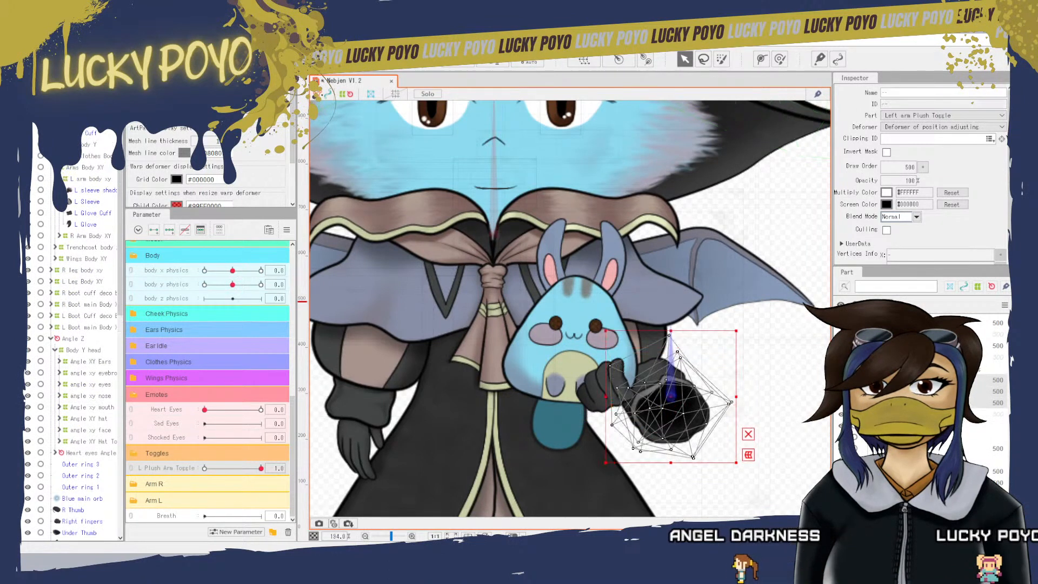
key(Return)
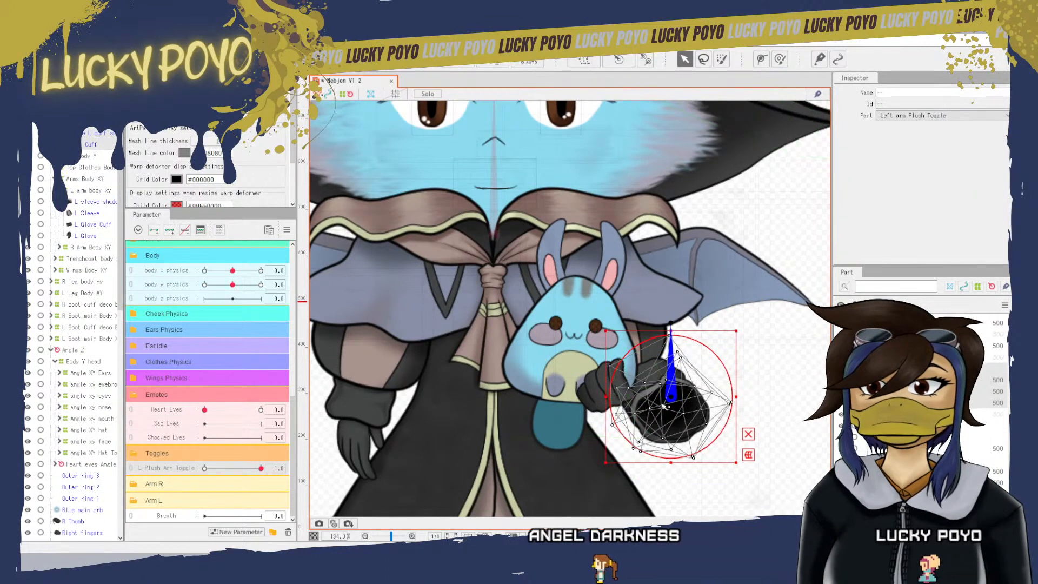
mouse_move(660, 394)
mouse_down()
mouse_move(624, 371)
mouse_move(705, 392)
mouse_move(656, 375)
mouse_move(669, 377)
mouse_up()
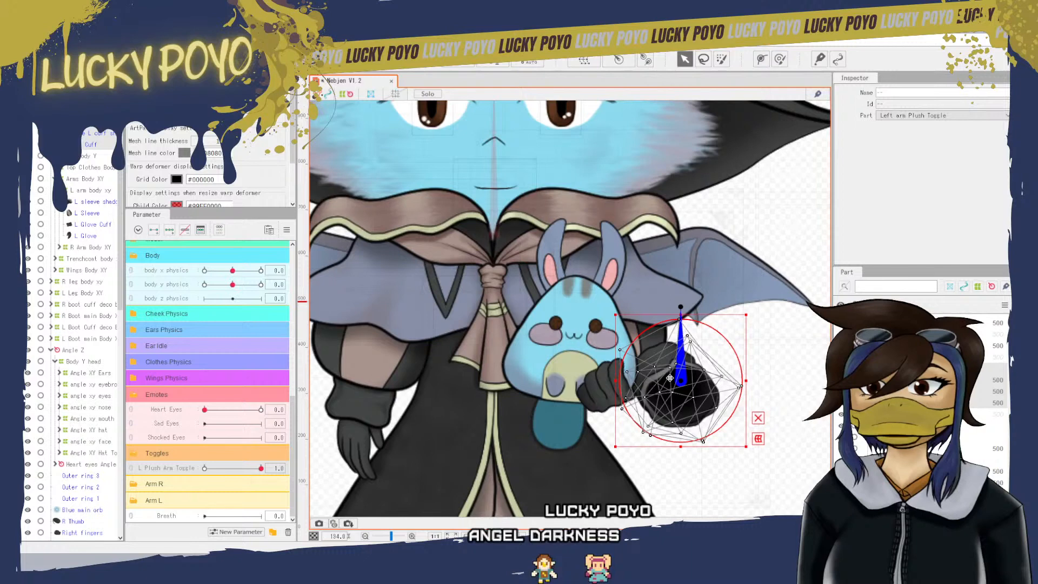
drag(669, 378, 695, 382)
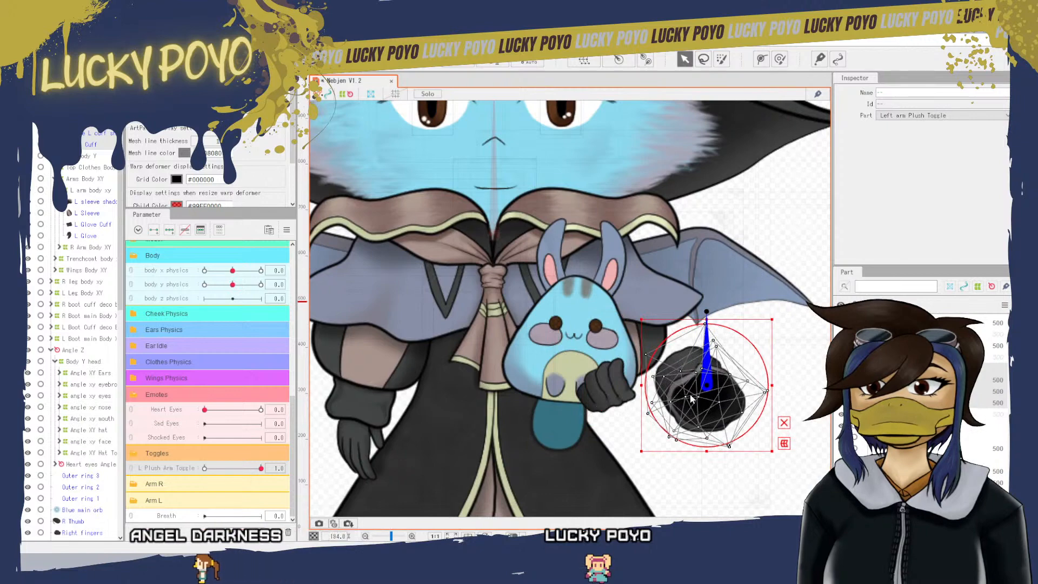
- Reflect the selected cuff pieces horizontally so the cuff opening faces the hand holding the plush
scroll(663, 464, down, 10)
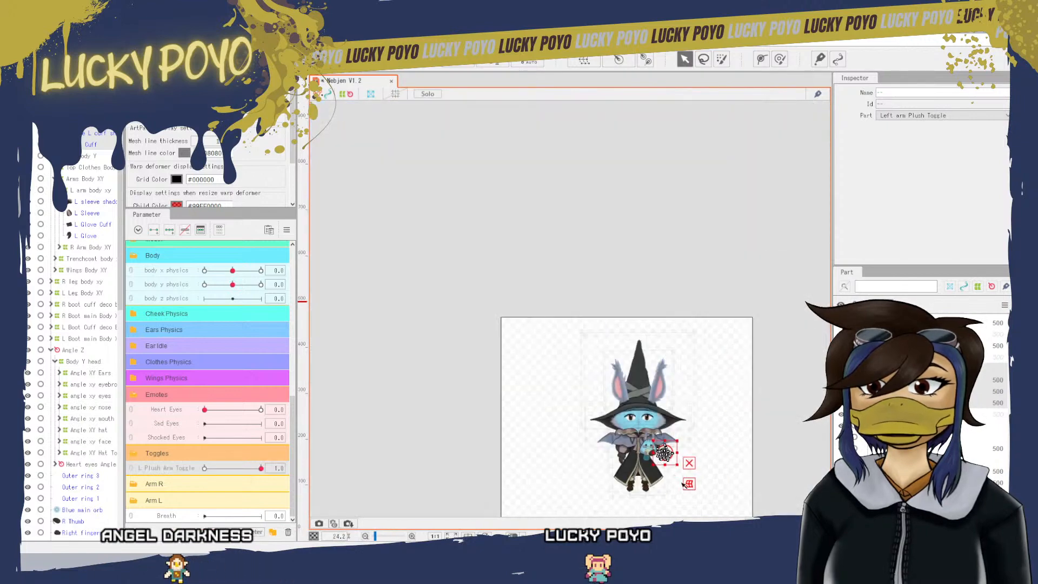
scroll(683, 484, up, 6)
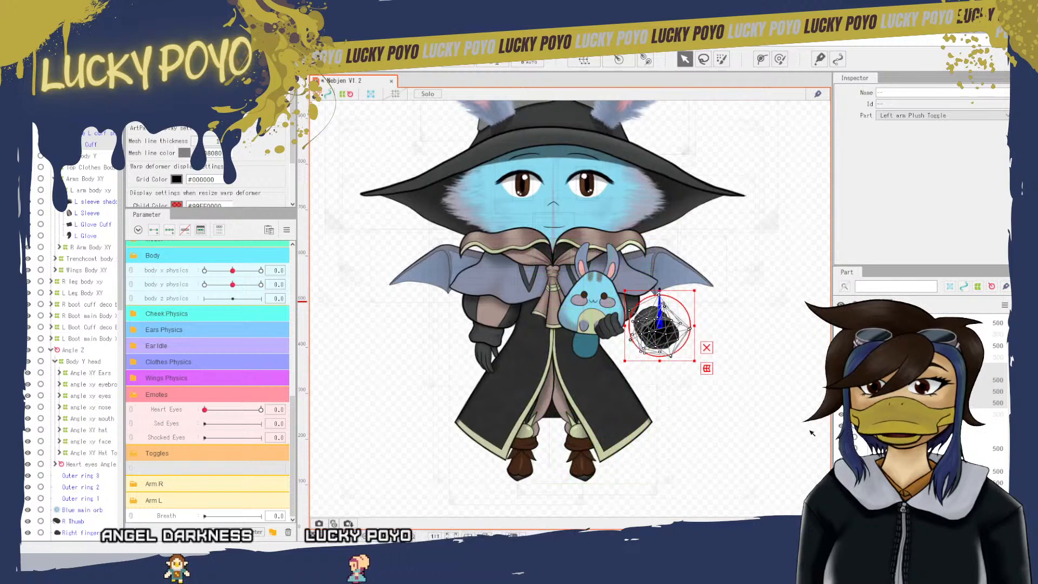
scroll(811, 432, down, 3)
right_click(639, 275)
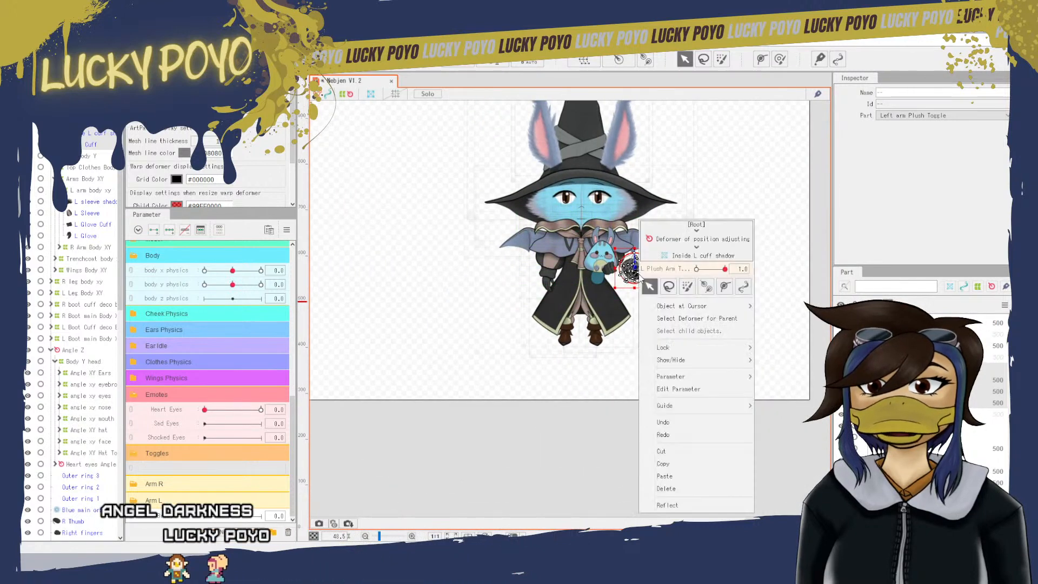
click(703, 505)
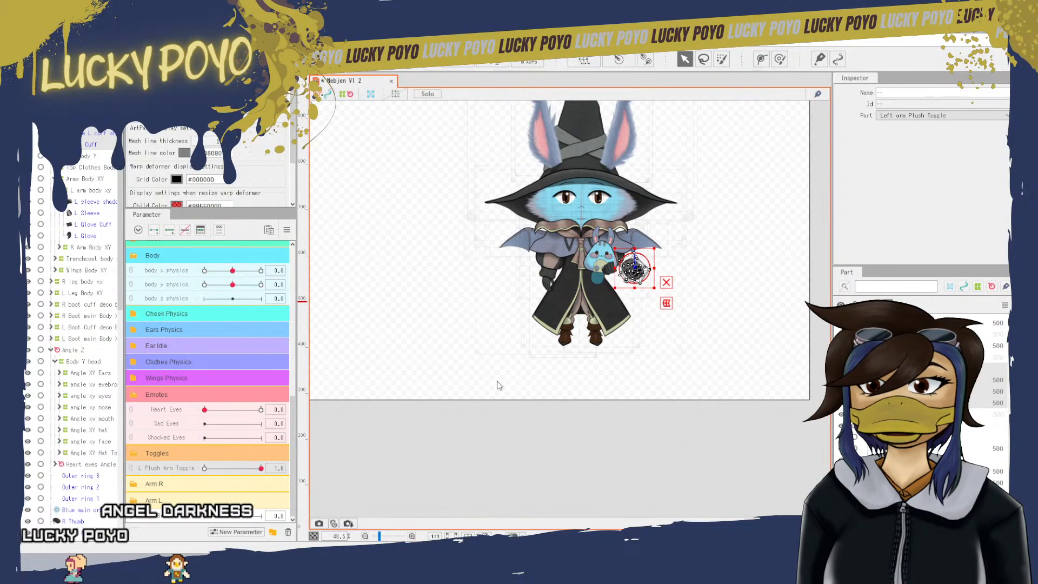
- Move the mirrored cuff onto the wrist of the hand holding the plush, and deselect it
scroll(505, 377, up, 10)
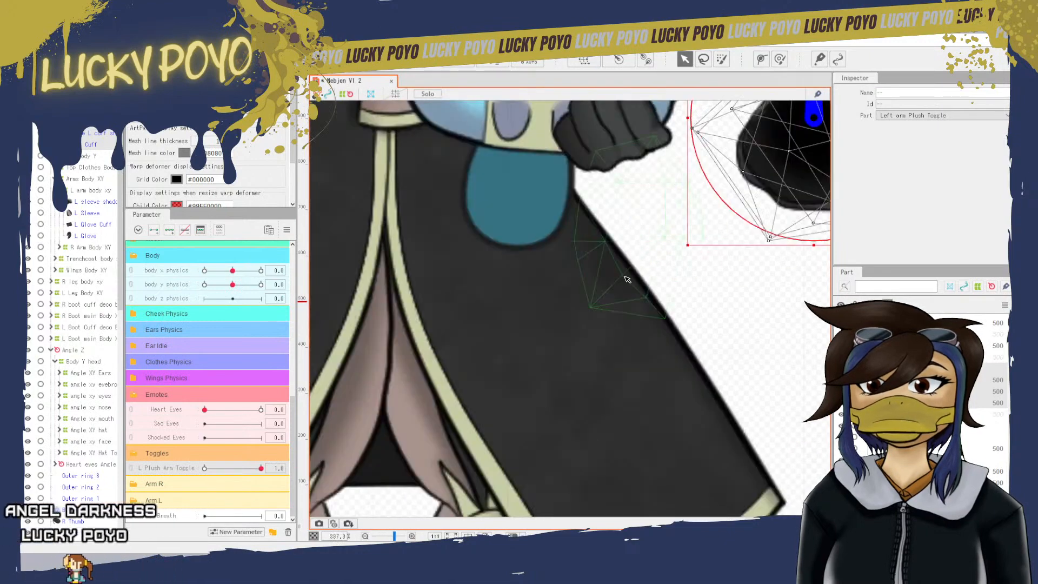
scroll(627, 279, down, 3)
drag(668, 297, 605, 453)
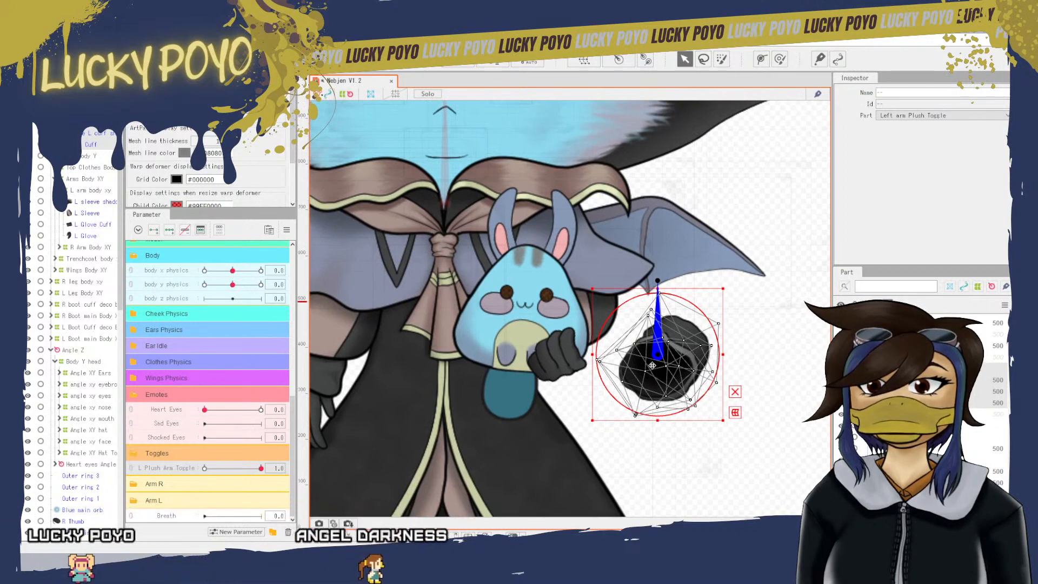
drag(653, 365, 556, 354)
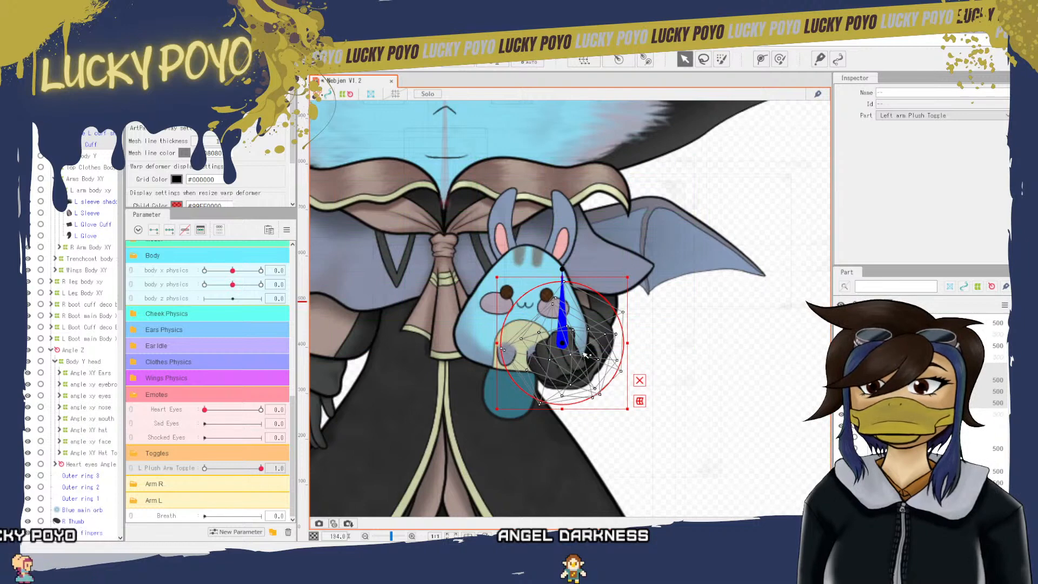
drag(555, 344, 553, 343)
click(704, 368)
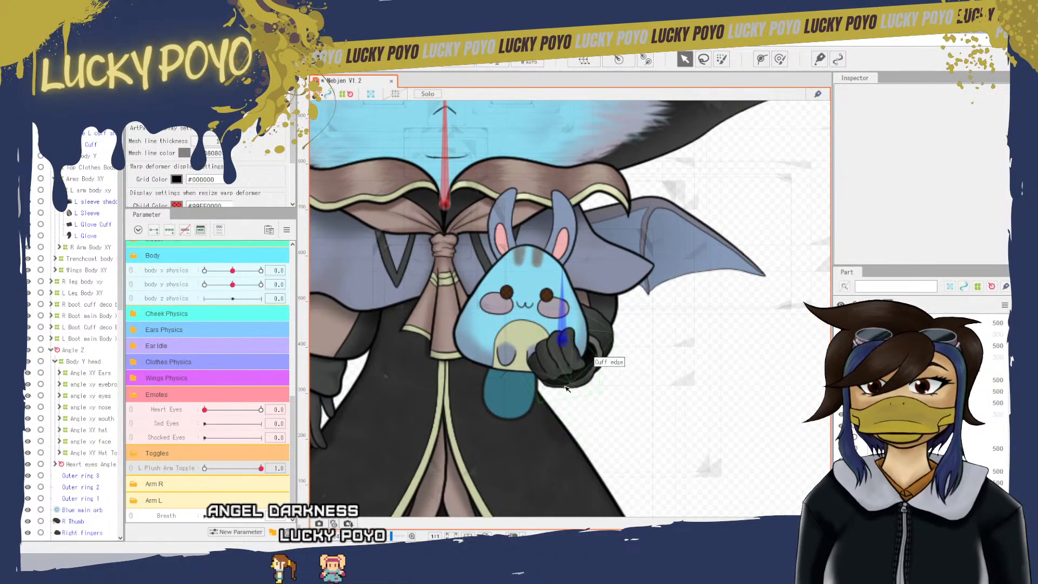
- Examine how the mirrored cuff fits around the holding hand, up close and against the whole character
scroll(656, 375, up, 5)
scroll(625, 391, up, 3)
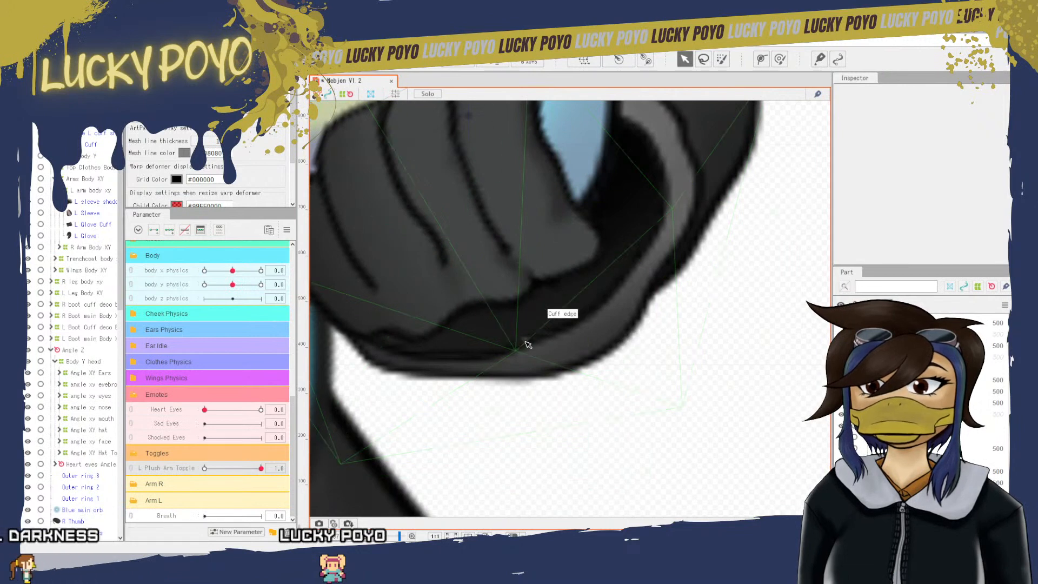
scroll(531, 353, down, 6)
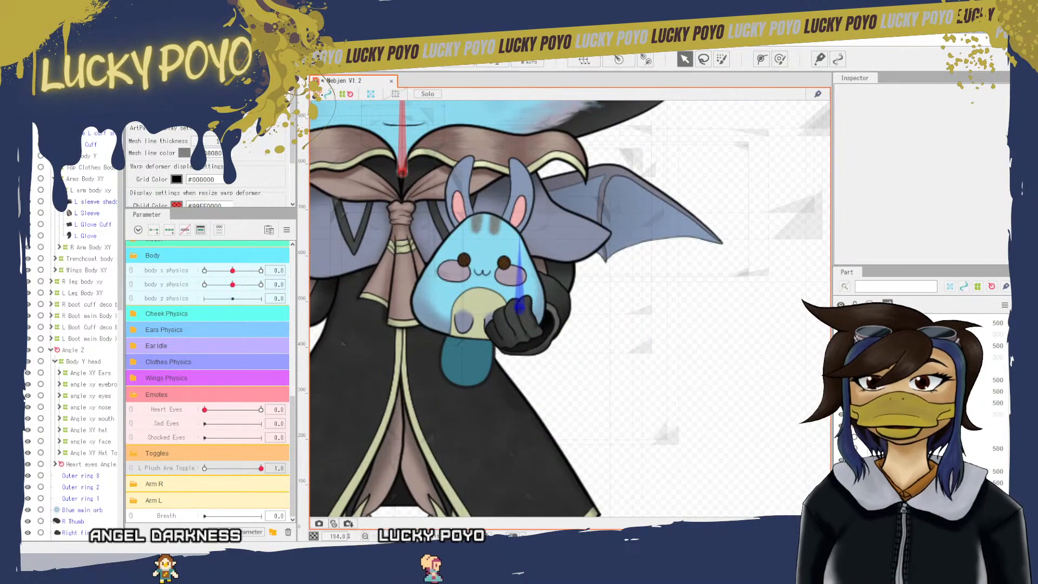
scroll(737, 334, down, 5)
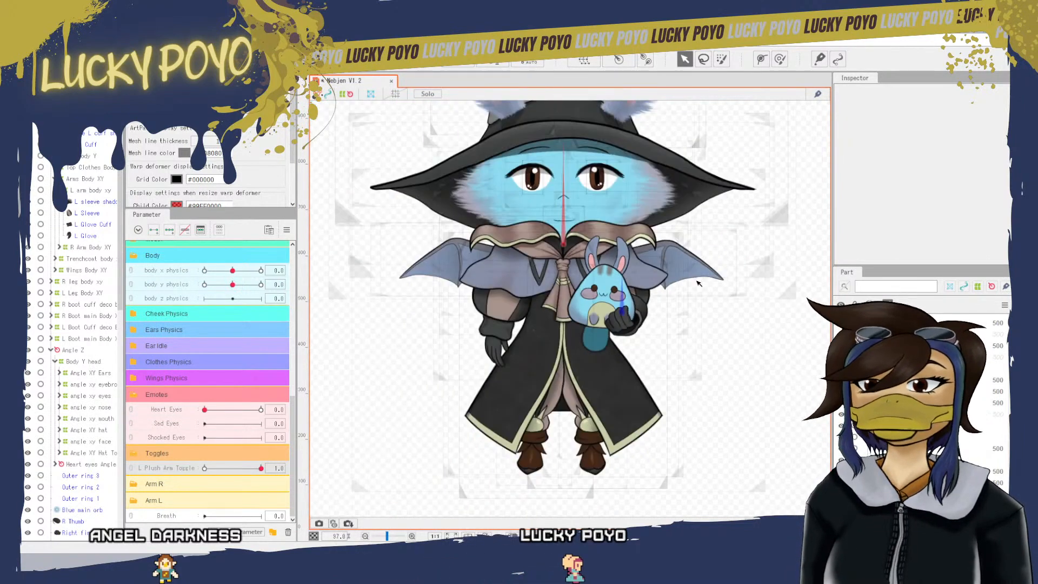
scroll(703, 254, up, 7)
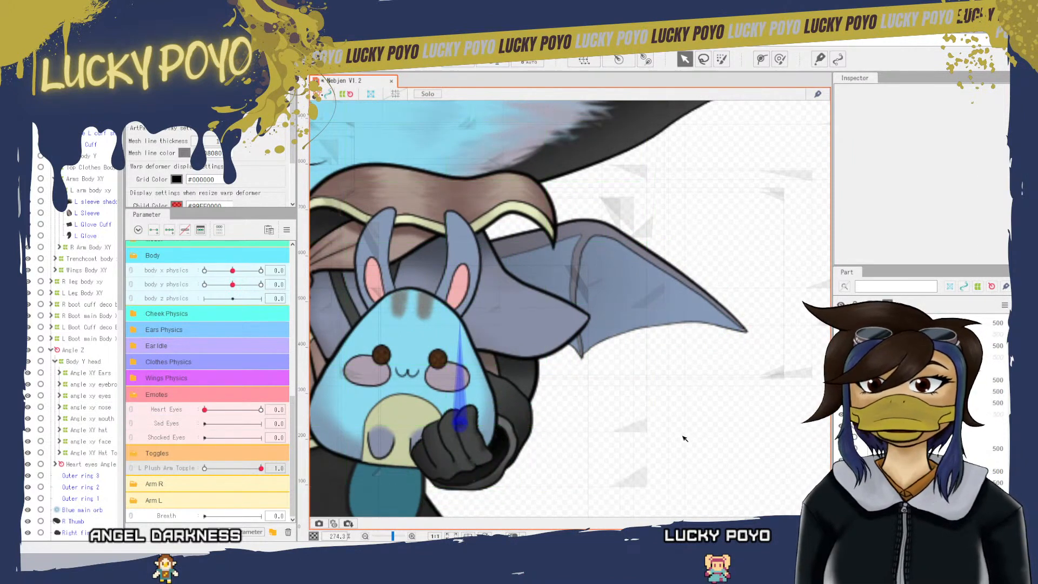
scroll(684, 437, down, 4)
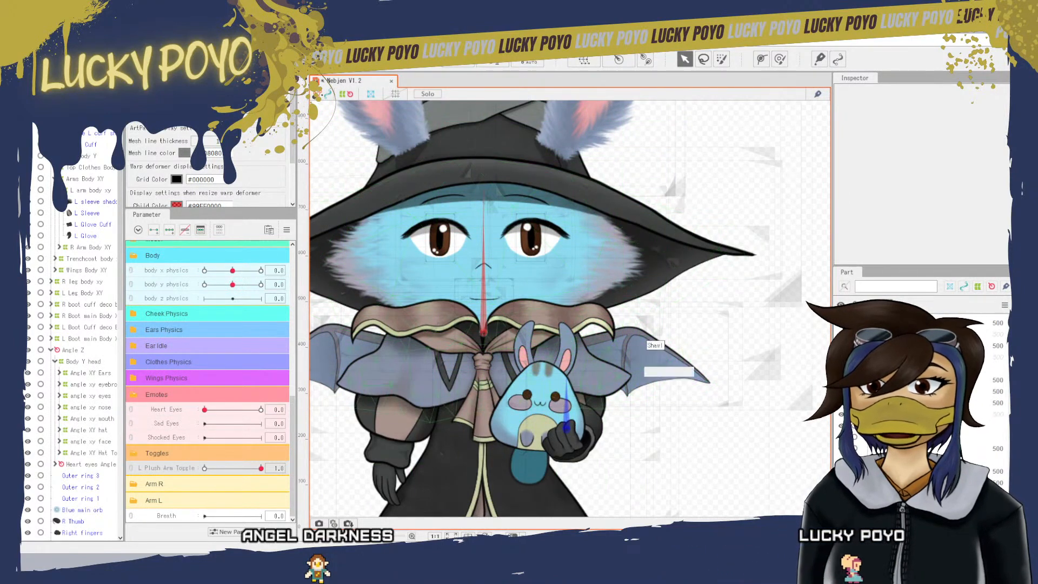
drag(641, 448, 709, 319)
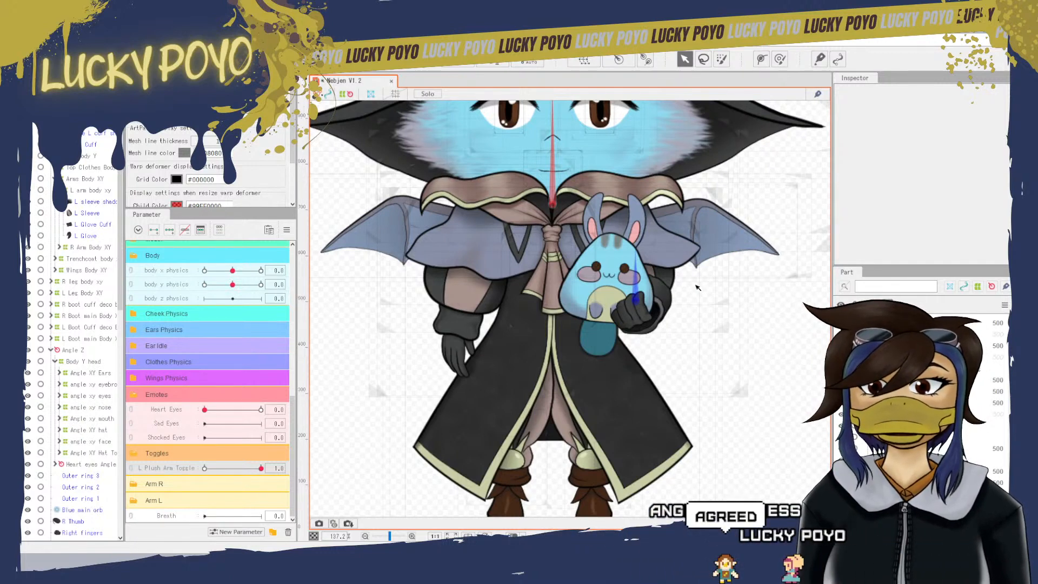
drag(696, 285, 653, 418)
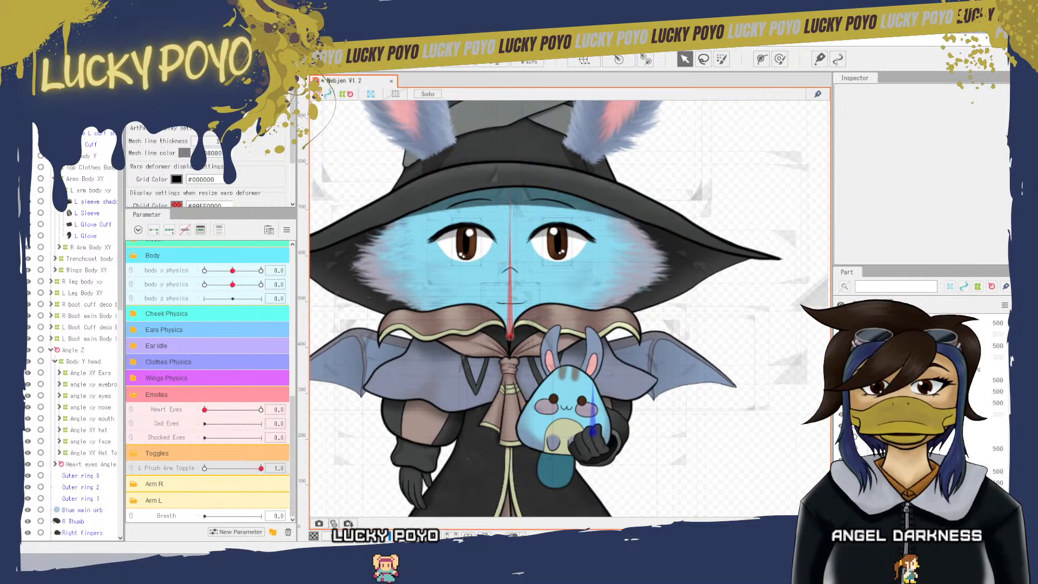
- Key the three duplicated cuff meshes to L Plush Arm Toggle and set their opacity to 0% at toggle value 0
click(897, 356)
click(897, 368)
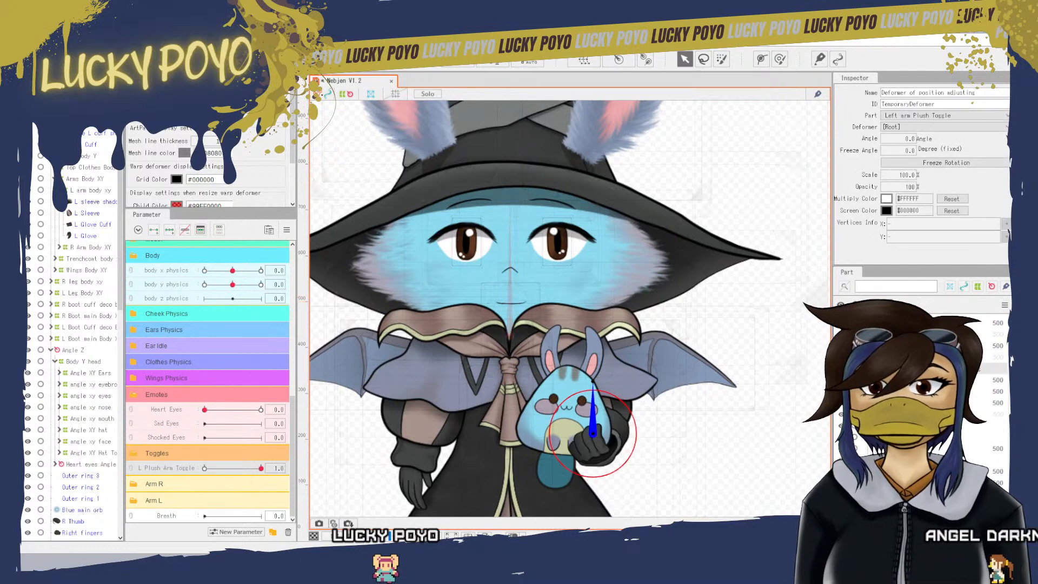
click(897, 379)
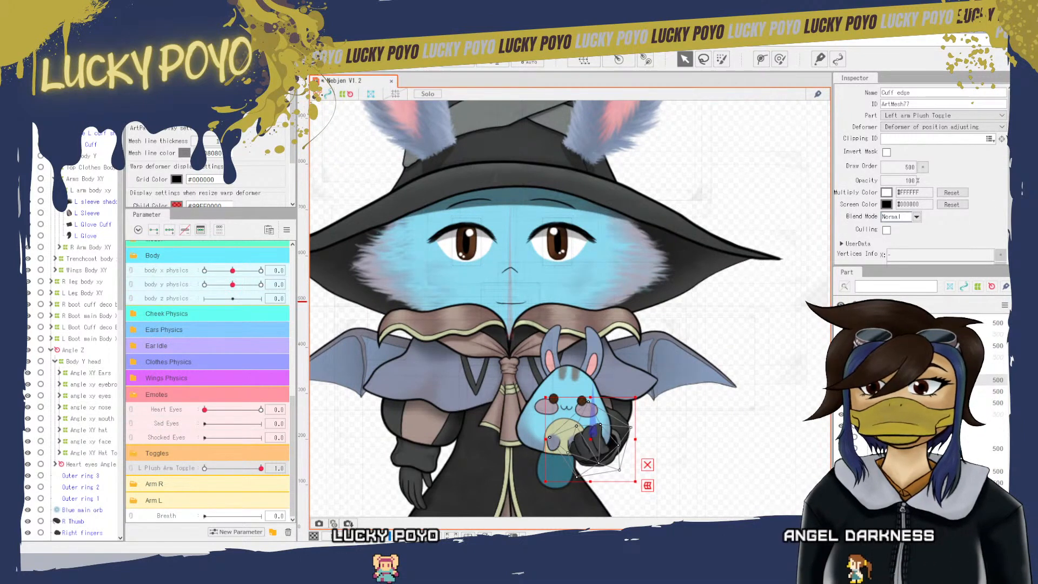
ctrl+click(897, 391)
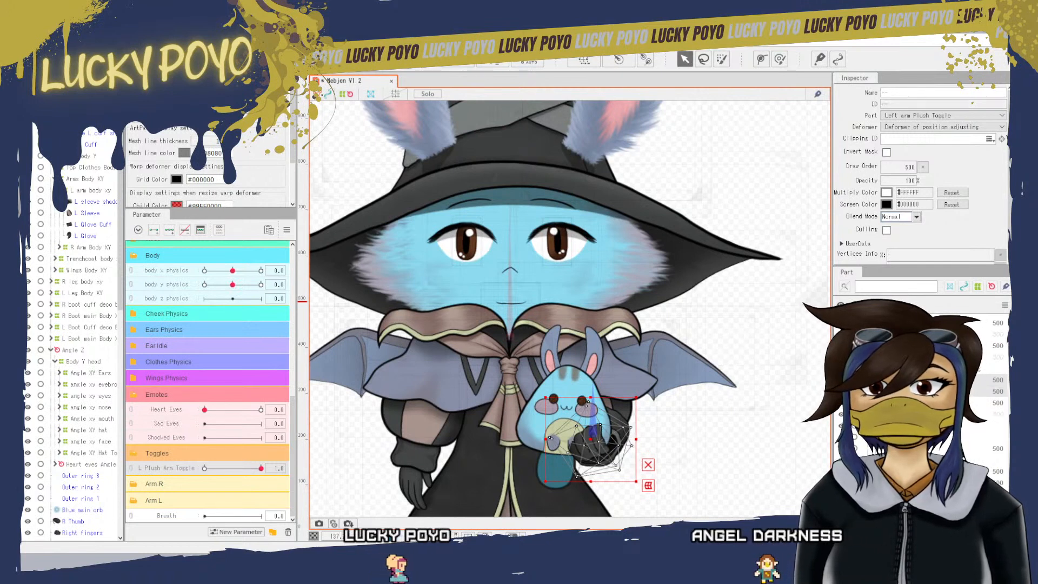
ctrl+click(897, 403)
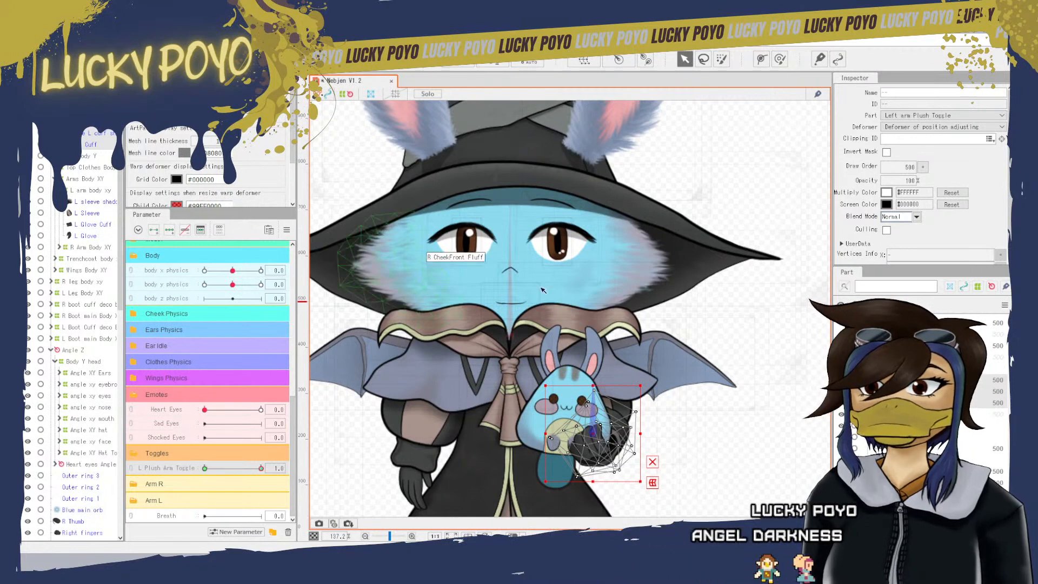
click(208, 468)
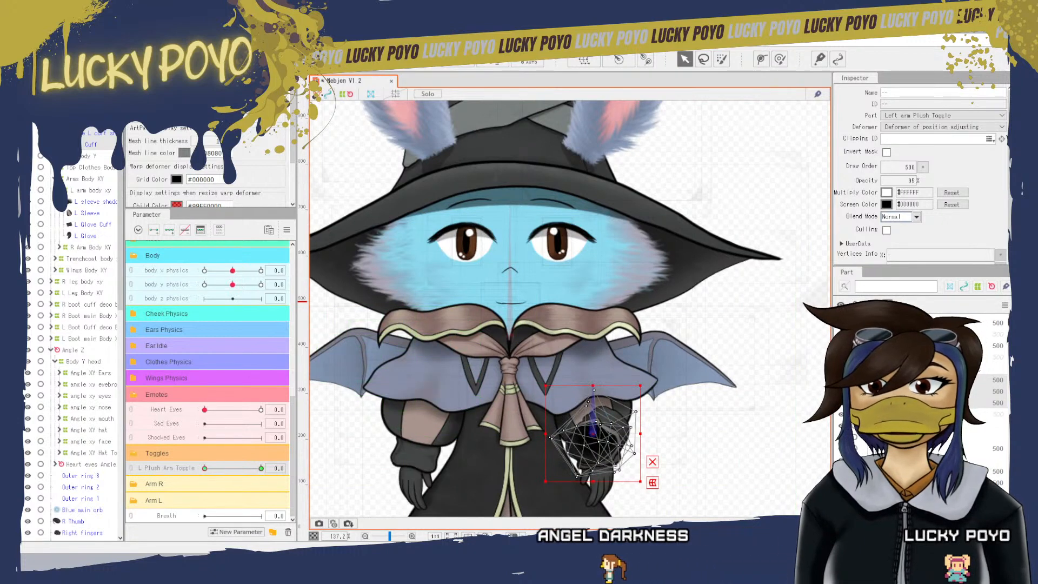
drag(890, 181, 854, 182)
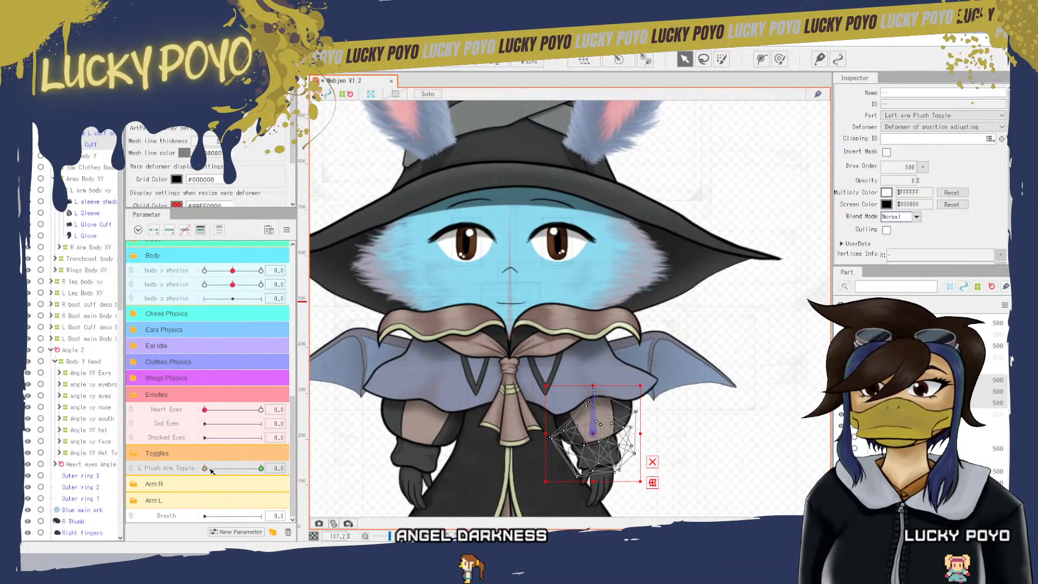
mouse_move(207, 470)
mouse_down()
mouse_move(284, 479)
mouse_move(185, 487)
mouse_move(266, 467)
mouse_move(206, 469)
mouse_move(248, 476)
mouse_move(219, 470)
mouse_move(260, 470)
mouse_move(222, 469)
mouse_move(249, 469)
mouse_move(221, 468)
mouse_move(261, 452)
mouse_move(205, 468)
mouse_up()
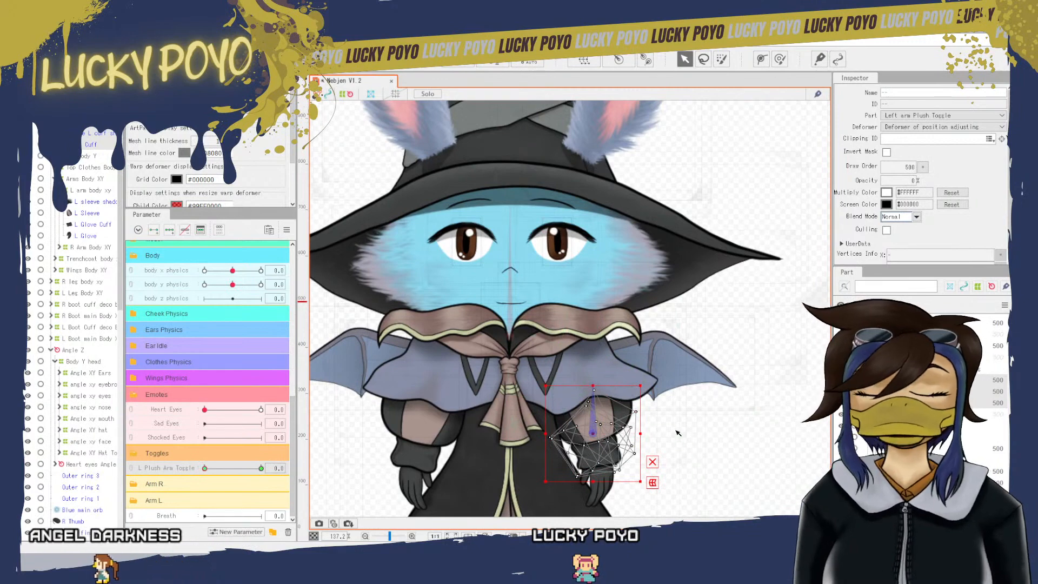
- With the plush toggle at 1, select the duplicated cuff meshes with their deformer and move them slightly outward from the plush
scroll(749, 387, down, 5)
scroll(746, 400, up, 3)
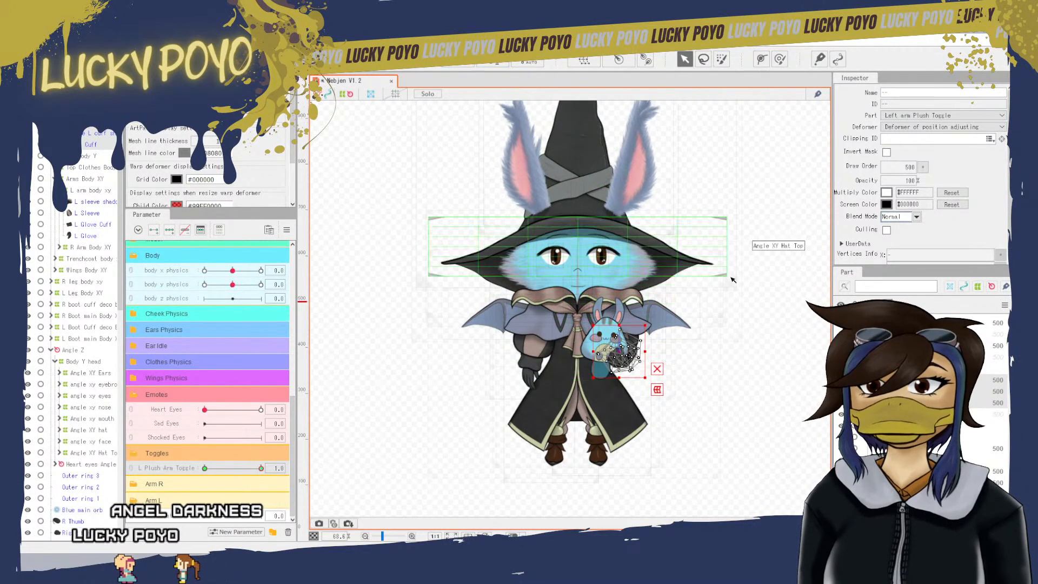
drag(725, 302, 725, 379)
scroll(676, 411, up, 5)
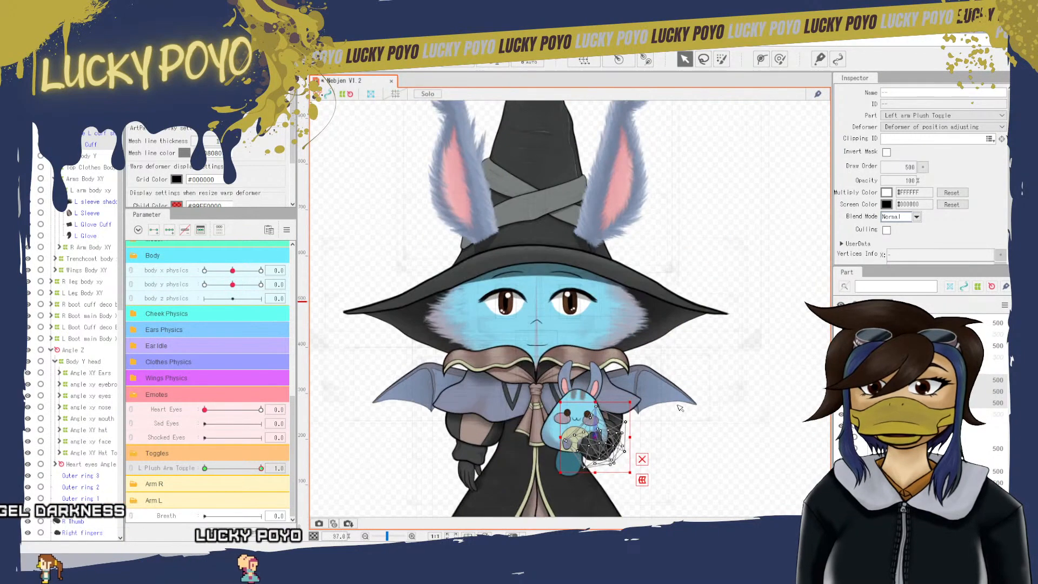
drag(638, 429, 784, 365)
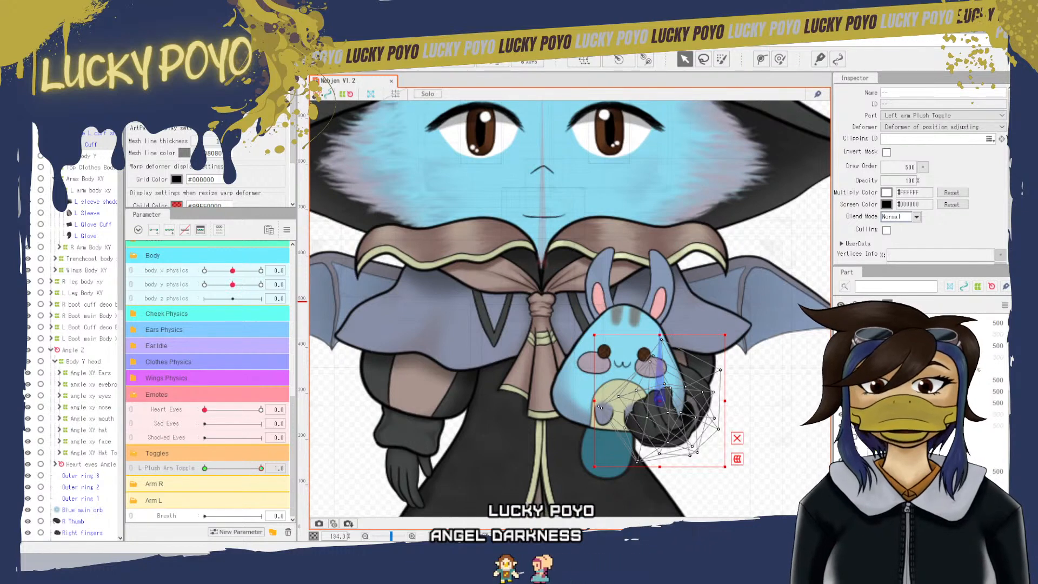
click(776, 414)
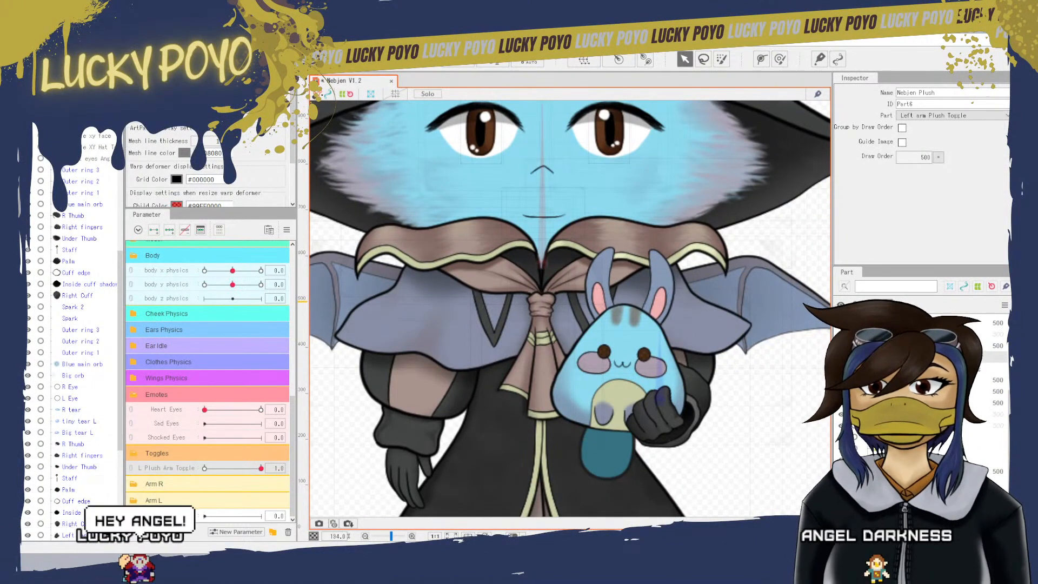
click(918, 391)
shift+click(919, 403)
ctrl+click(973, 380)
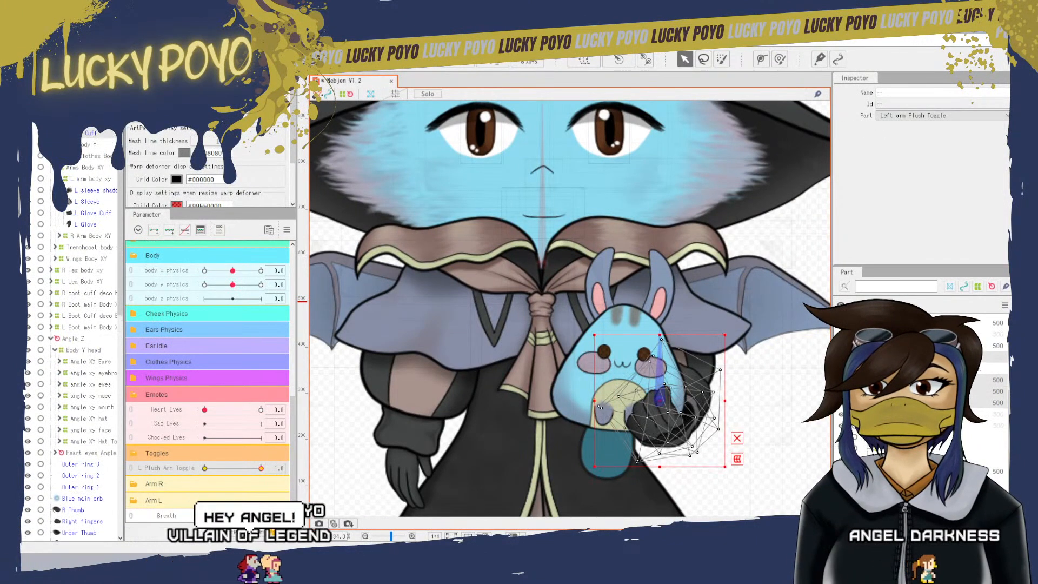
ctrl+click(973, 368)
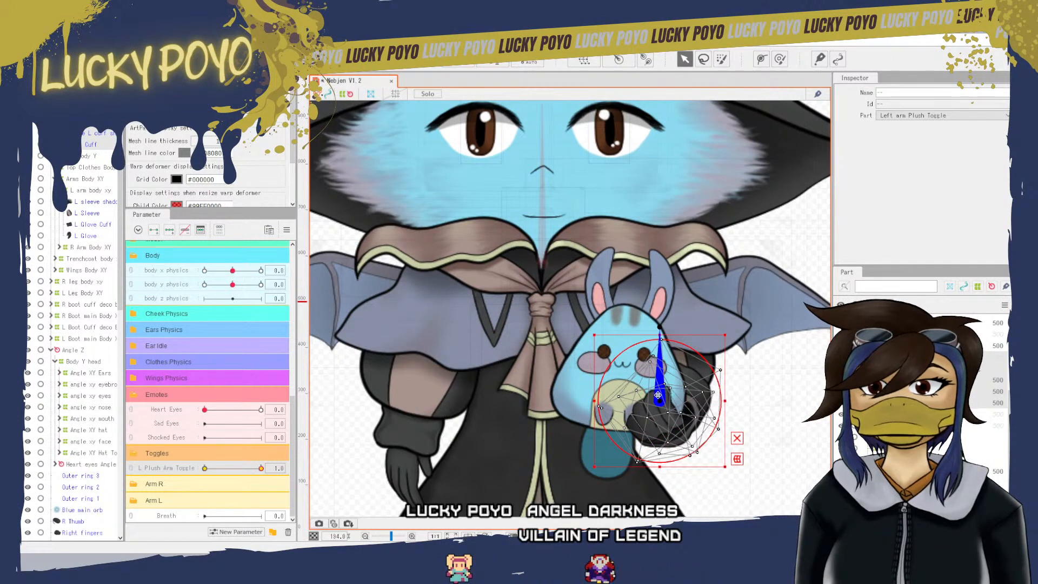
drag(657, 396, 666, 391)
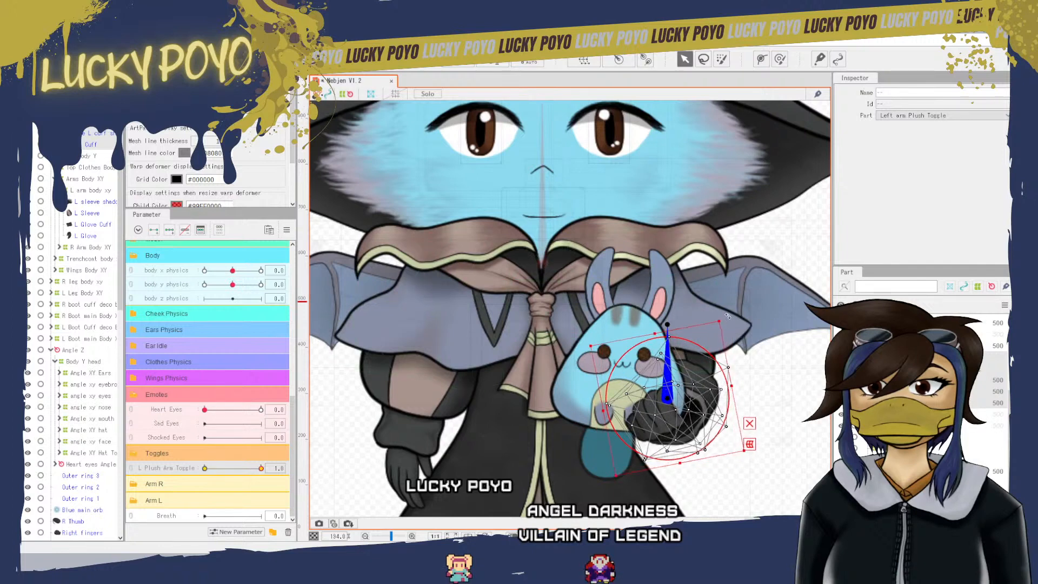
drag(728, 316, 740, 351)
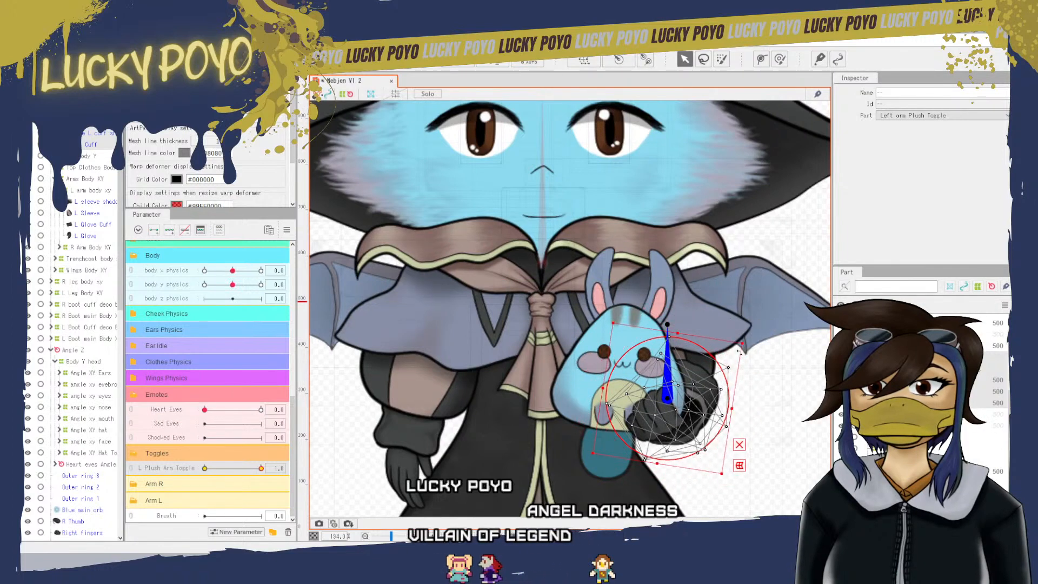
click(44, 41)
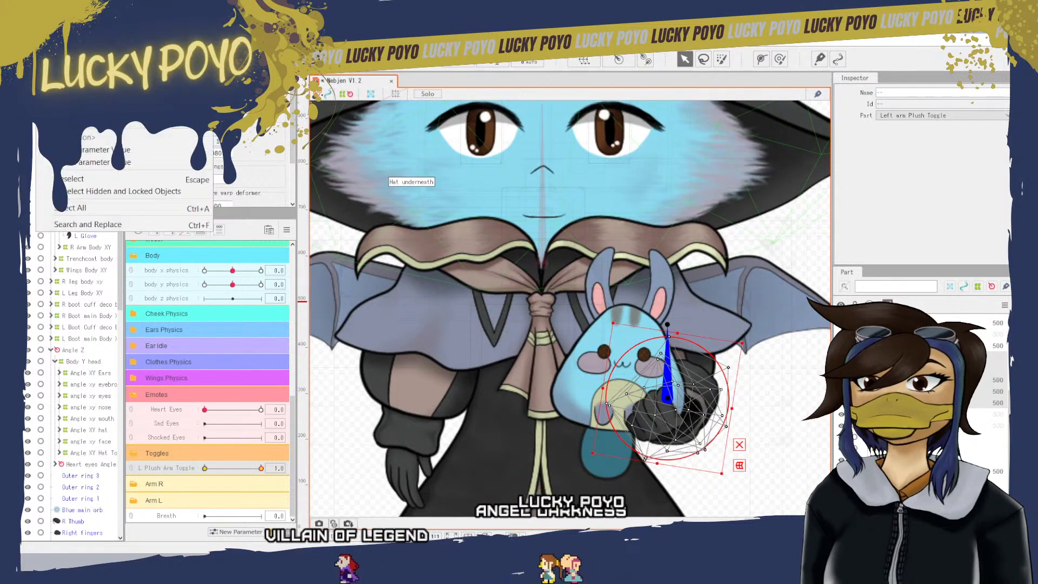
click(62, 54)
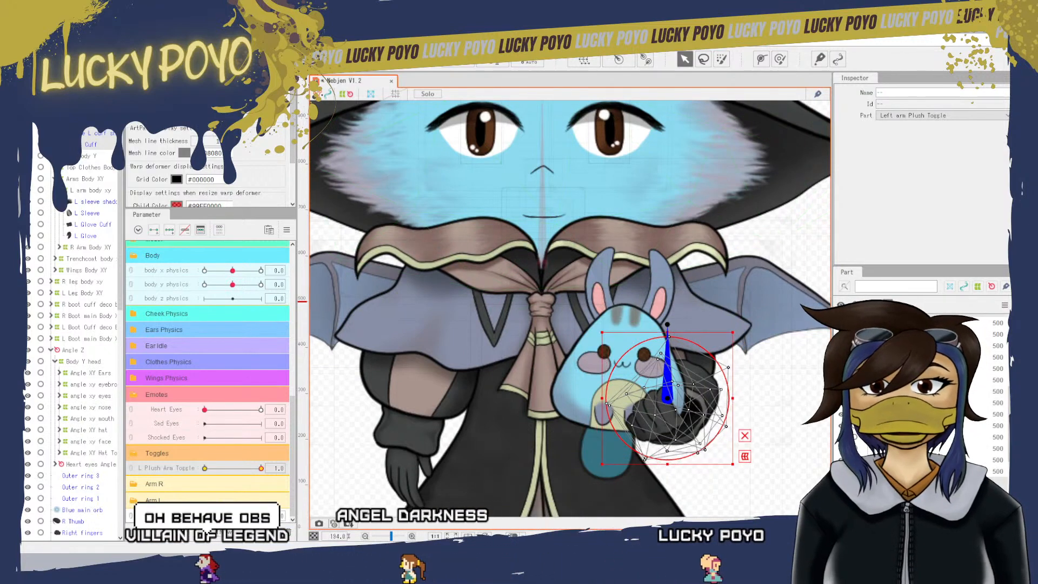
- Select only the three duplicated cuff meshes, rotate them slightly counterclockwise, and reposition them around the wrist of the plush-holding hand
click(92, 121)
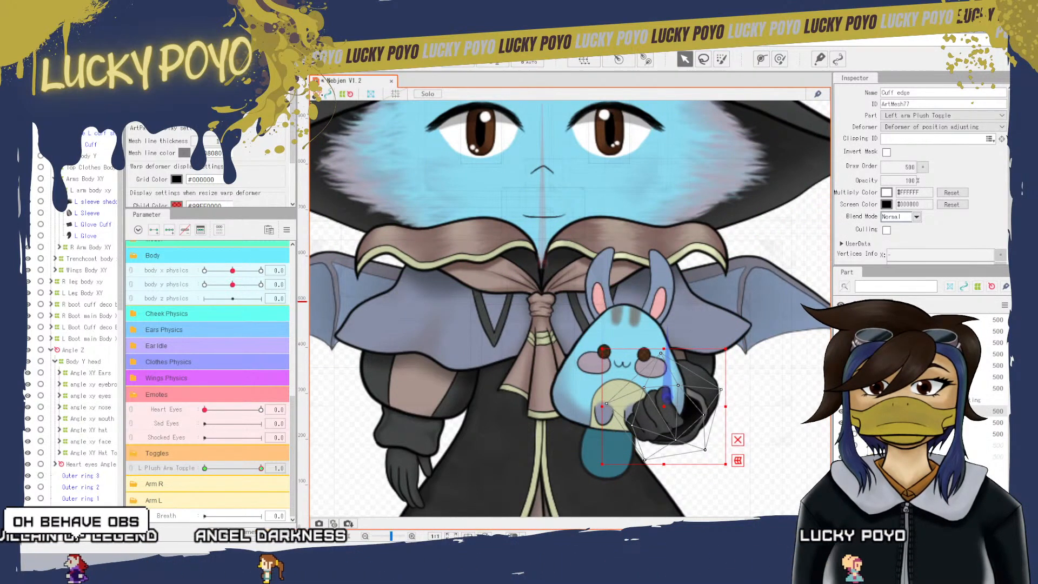
ctrl+click(92, 122)
ctrl+click(92, 133)
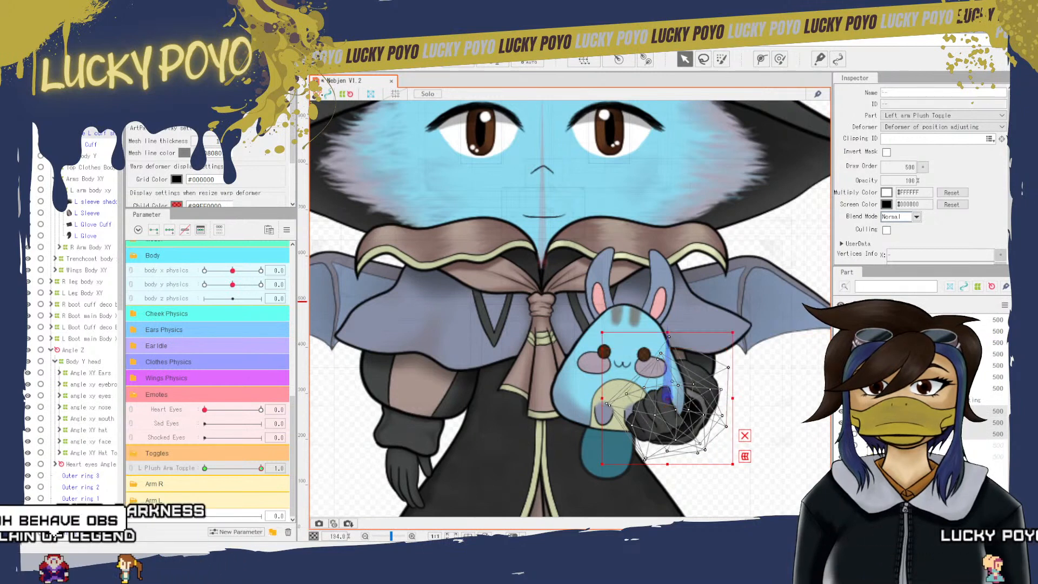
drag(737, 327, 724, 309)
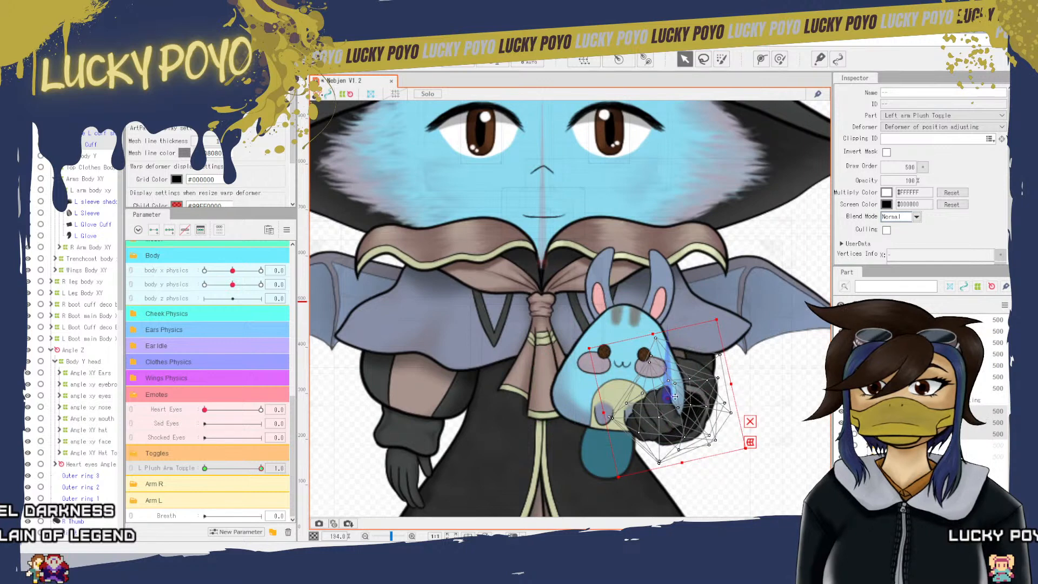
drag(670, 398, 659, 400)
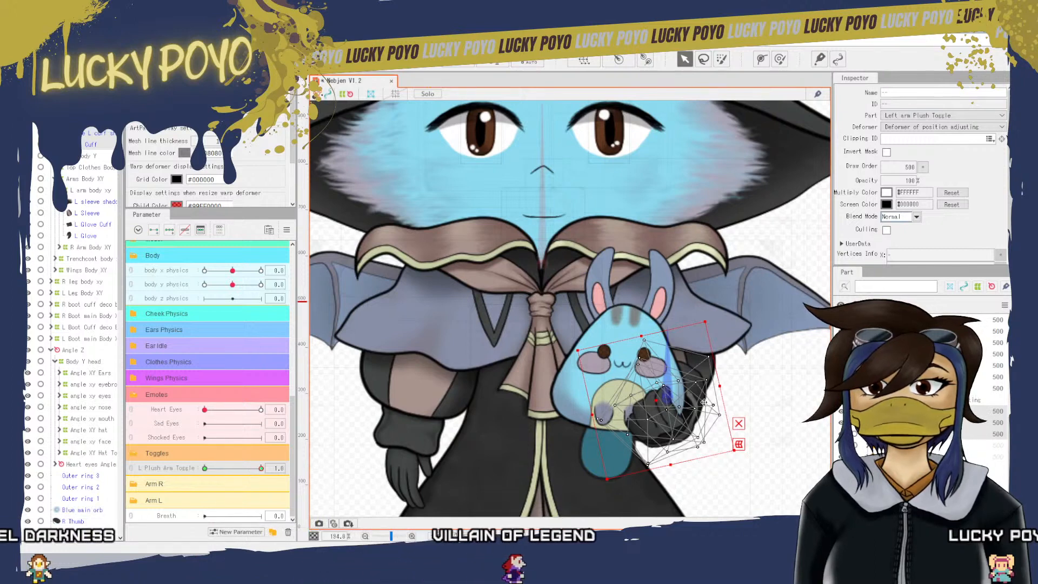
drag(655, 402, 662, 403)
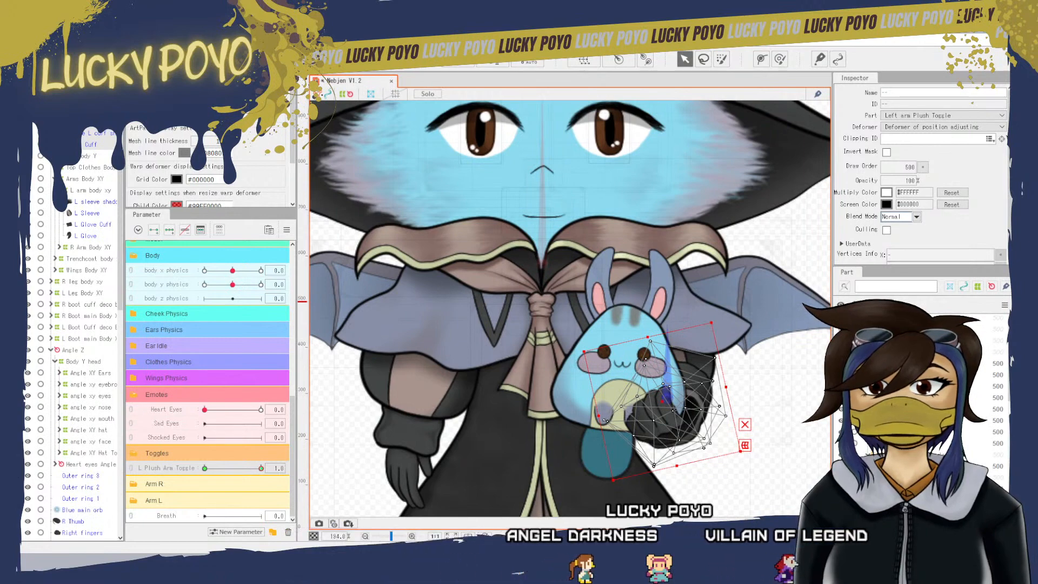
- Select the Left Hand Plush Hold mesh and rotate it slightly clockwise to line up with the cuff opening
click(663, 415)
drag(679, 394, 690, 377)
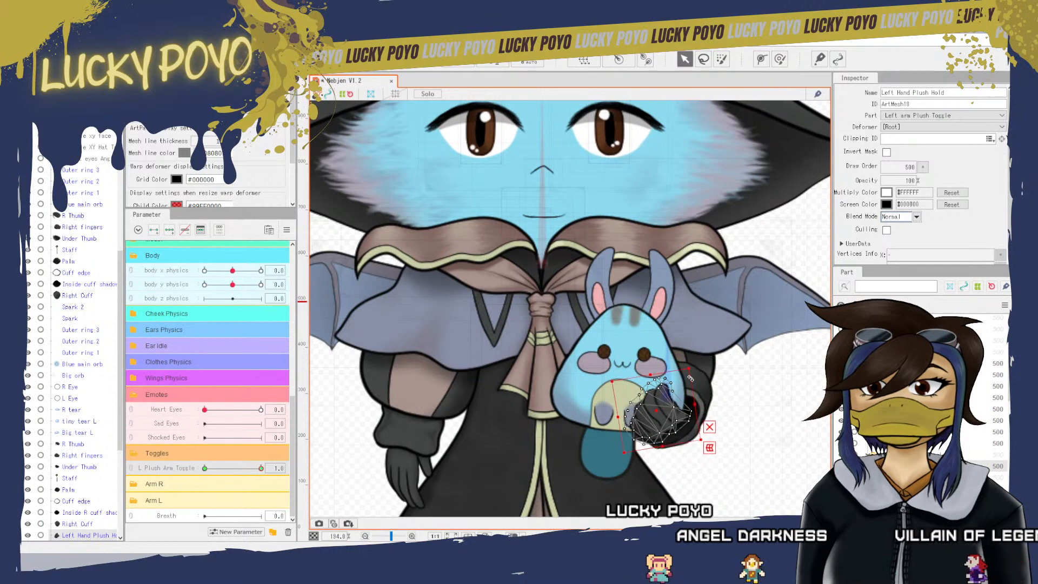
drag(664, 416, 663, 416)
drag(691, 371, 706, 387)
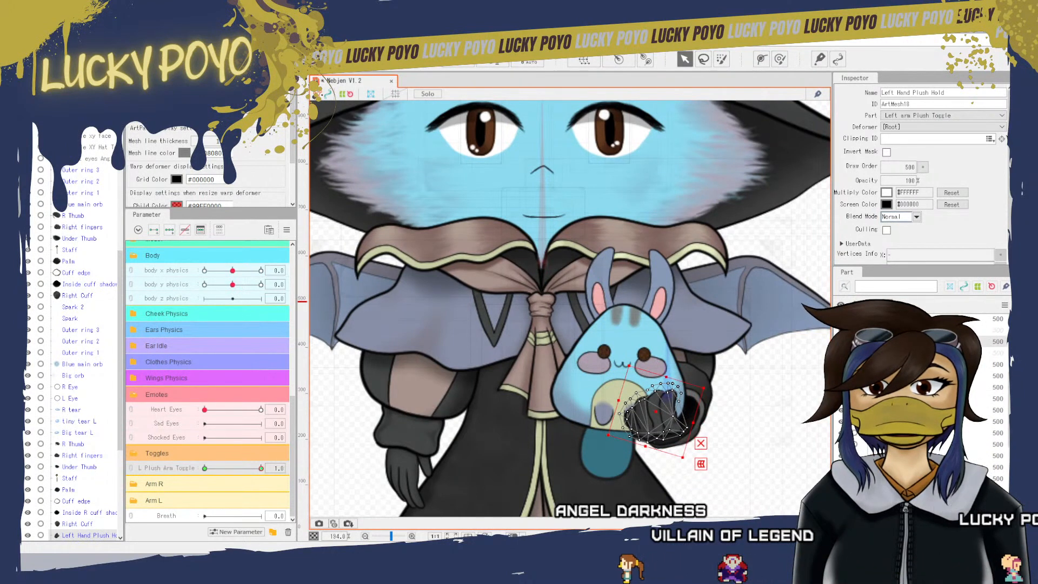
- Select all meshes of the Nebjen Plush part, from the tail color to the button eyes, and move the plush slightly outward and up
click(892, 513)
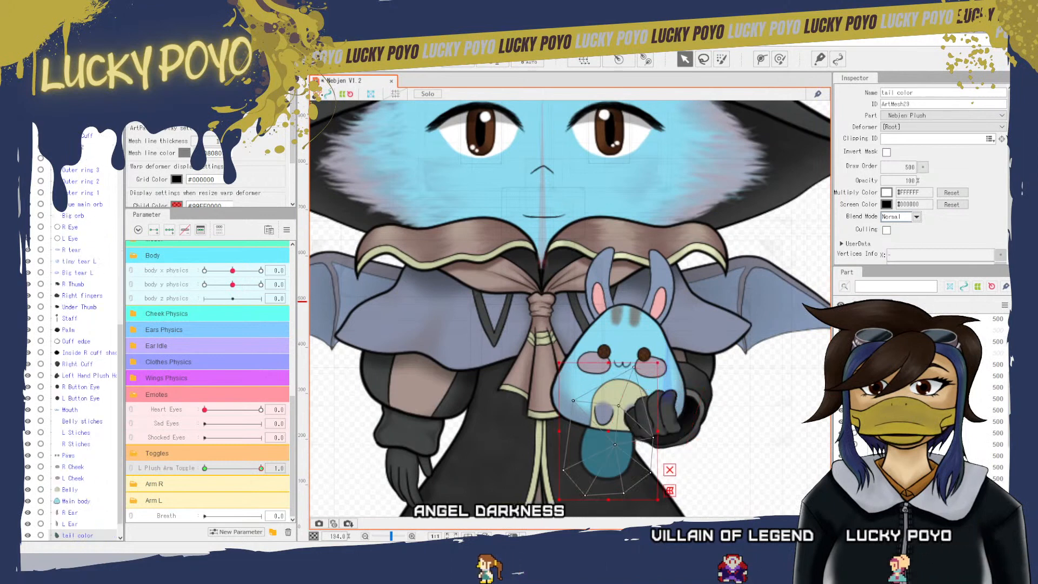
ctrl+click(892, 501)
ctrl+click(892, 489)
ctrl+click(892, 478)
ctrl+click(892, 467)
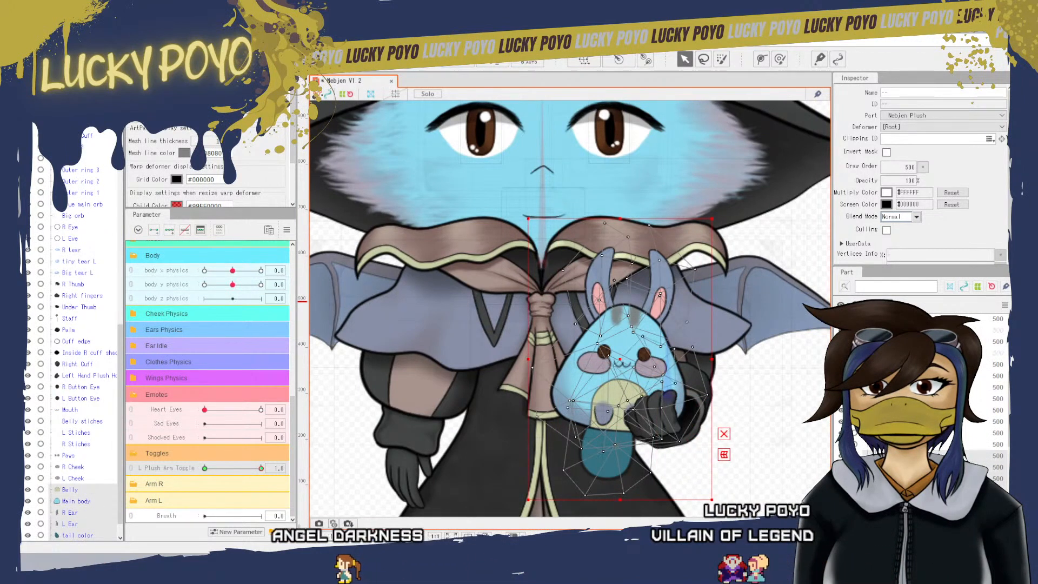
ctrl+click(892, 455)
ctrl+click(892, 444)
ctrl+click(891, 433)
ctrl+click(892, 422)
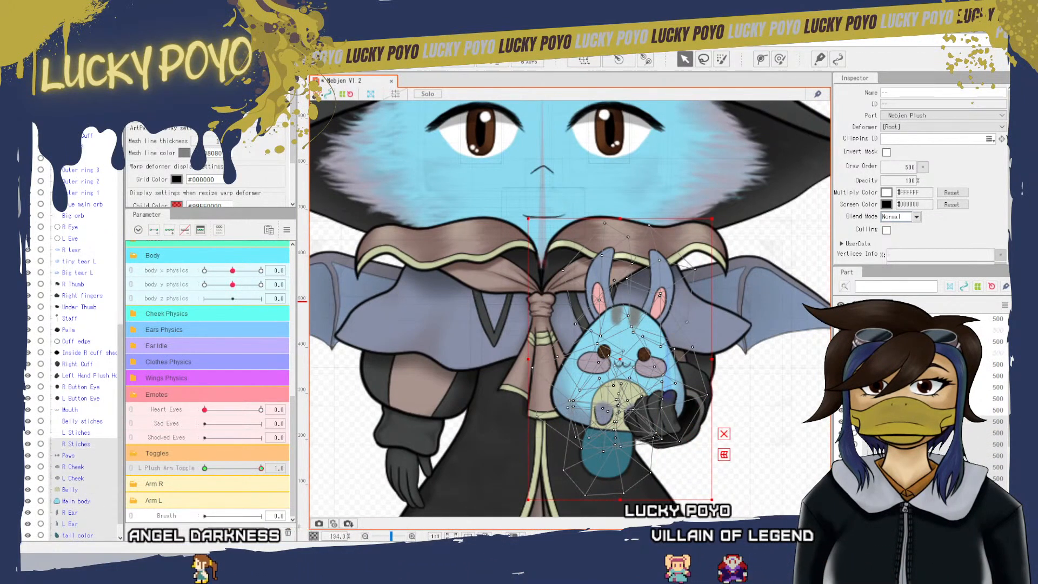
ctrl+click(892, 411)
ctrl+click(892, 399)
ctrl+click(892, 388)
ctrl+click(891, 376)
ctrl+click(892, 365)
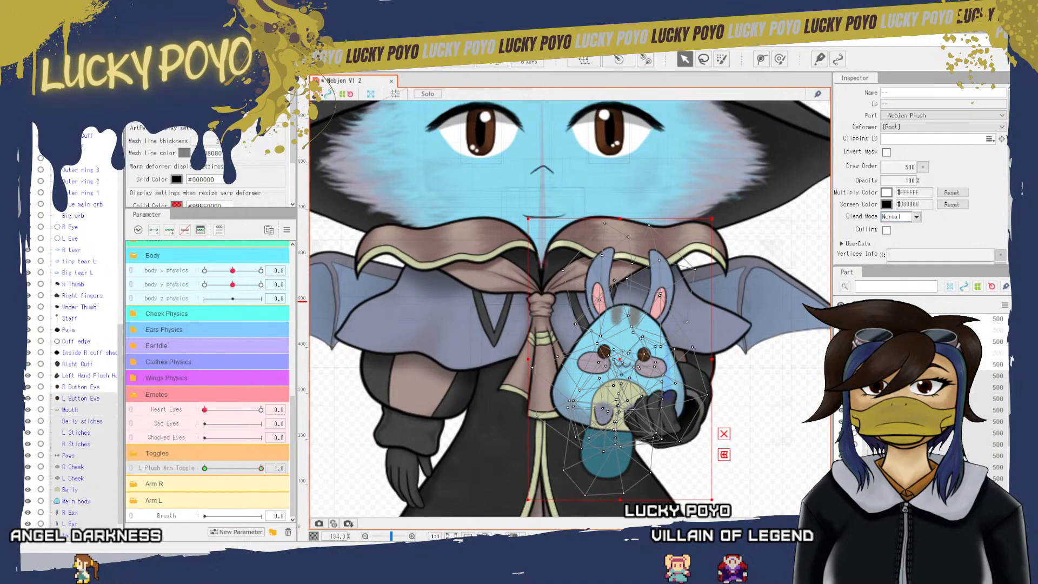
mouse_move(620, 360)
mouse_down()
mouse_move(605, 373)
mouse_move(632, 357)
mouse_up()
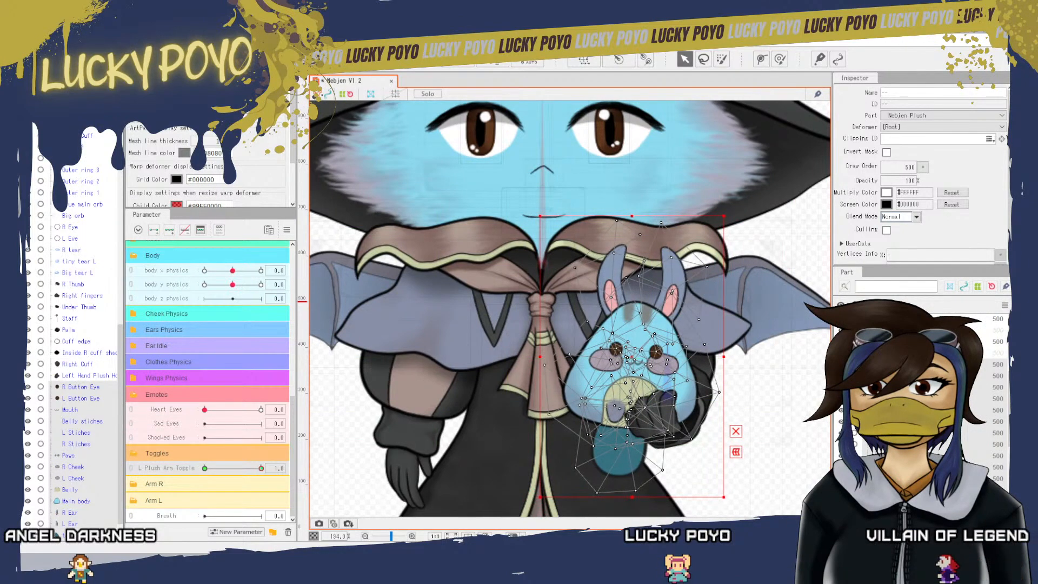
- Nudge the Left Hand Plush Hold mesh slightly up and outward over the plush, and deselect it
click(668, 430)
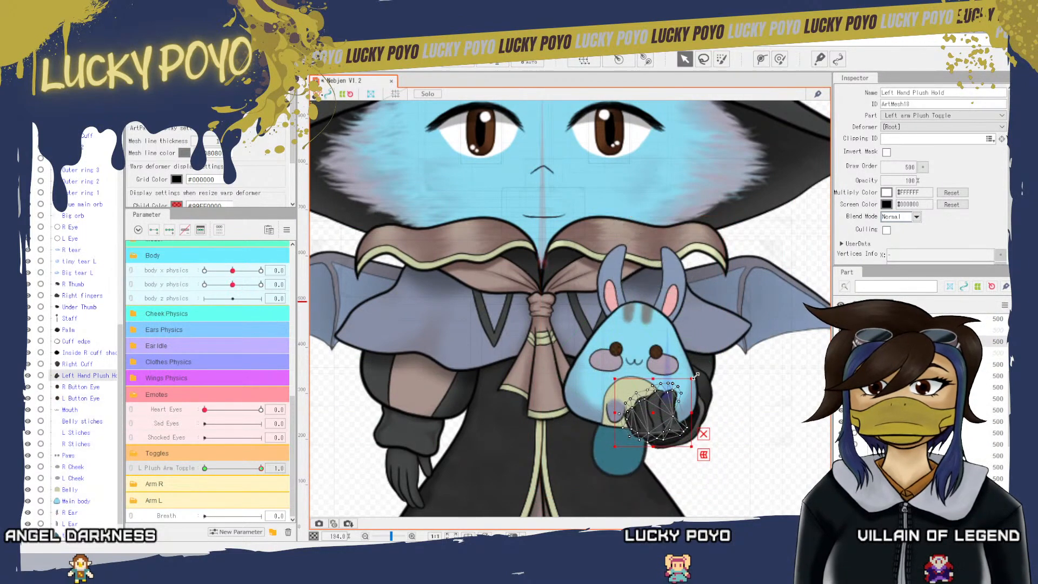
drag(652, 416, 656, 412)
click(790, 387)
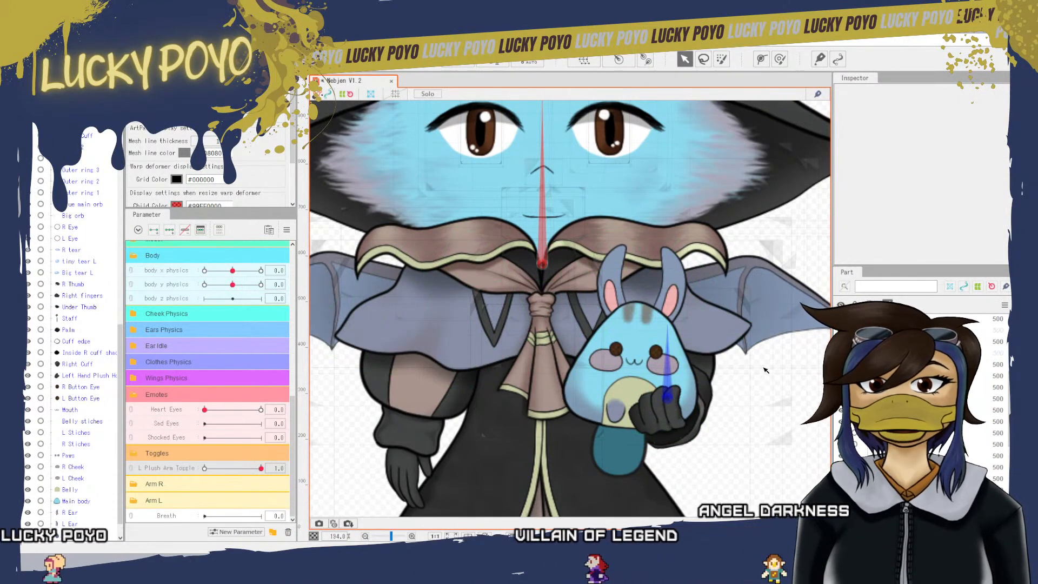
- Save the model file and bring the whole character into view
scroll(764, 370, down, 6)
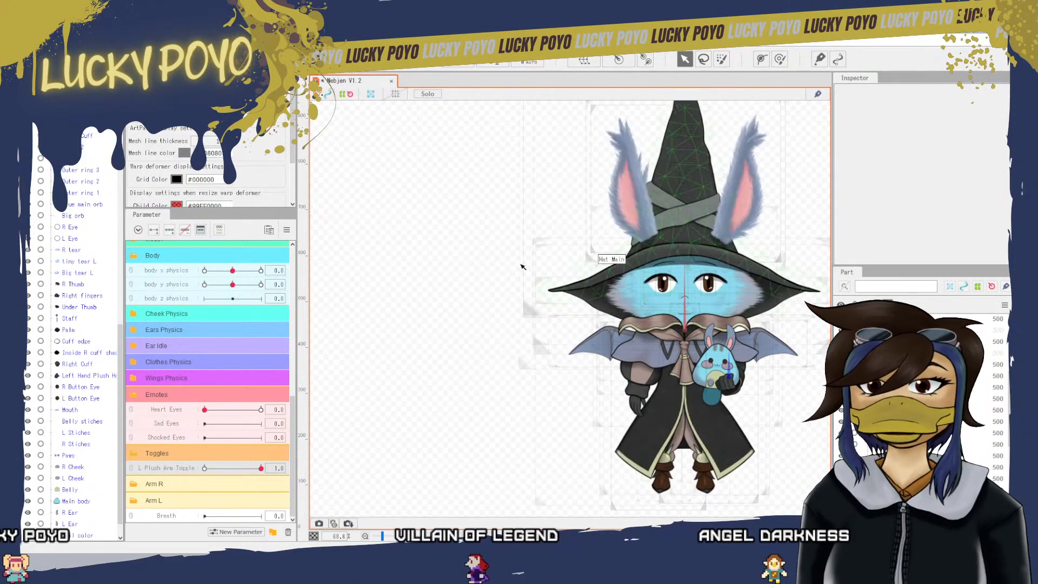
click(45, 42)
mouse_move(27, 42)
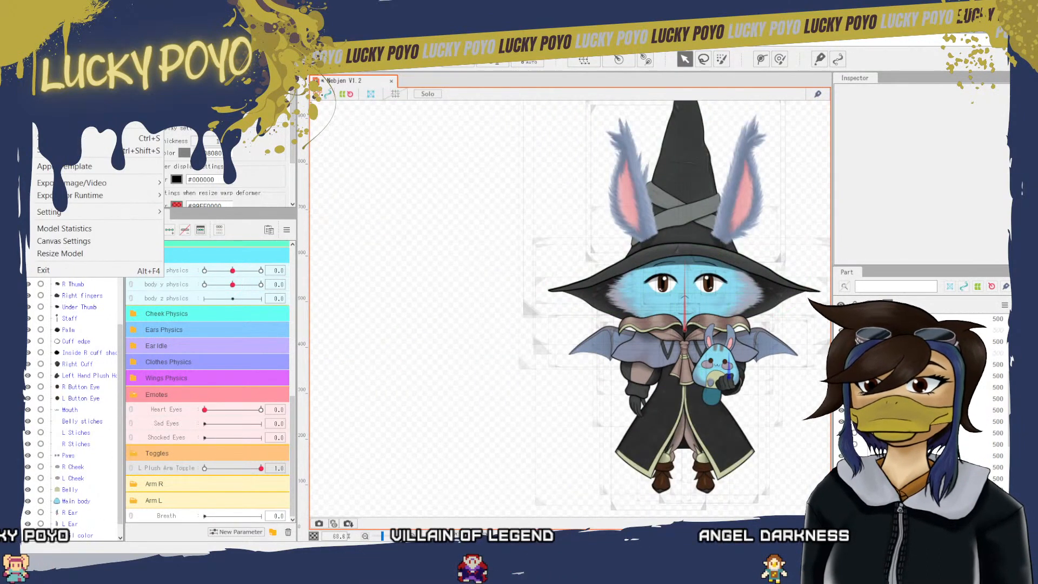
click(60, 138)
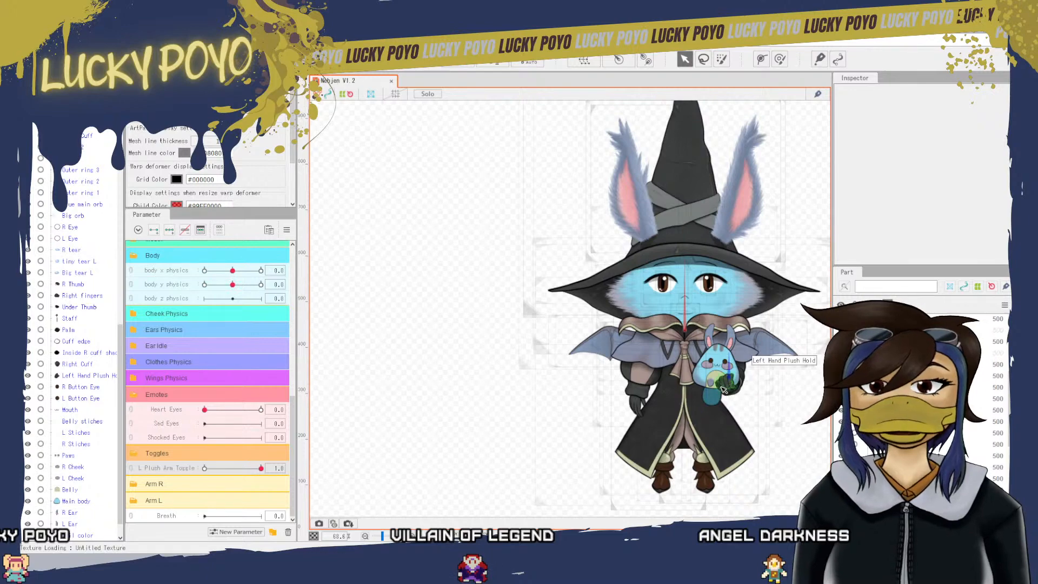
drag(816, 401, 724, 427)
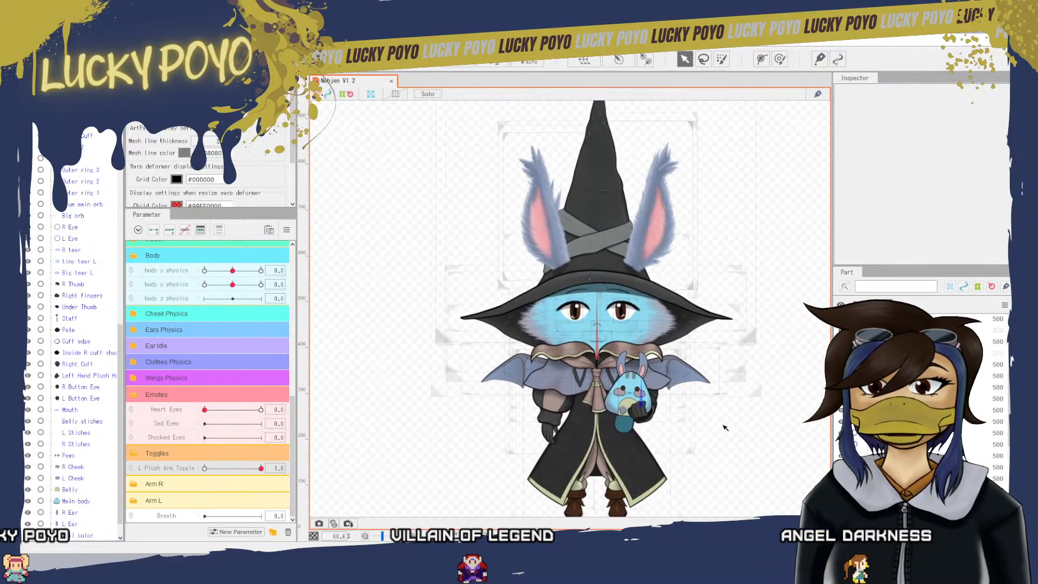
- Examine up close how the left hand and cuff fit around the held plush
scroll(718, 391, up, 5)
drag(617, 443, 762, 400)
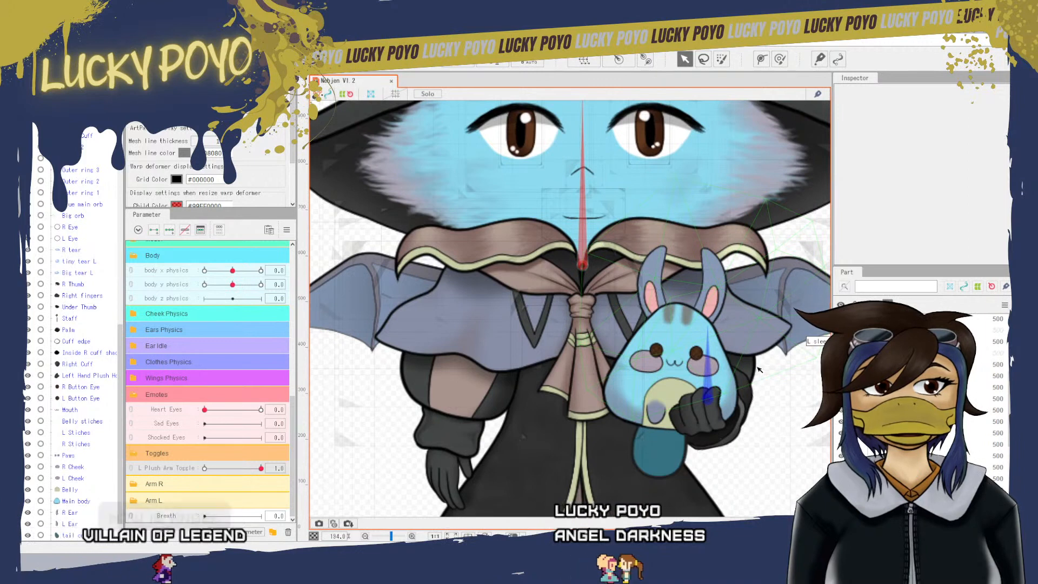
click(744, 382)
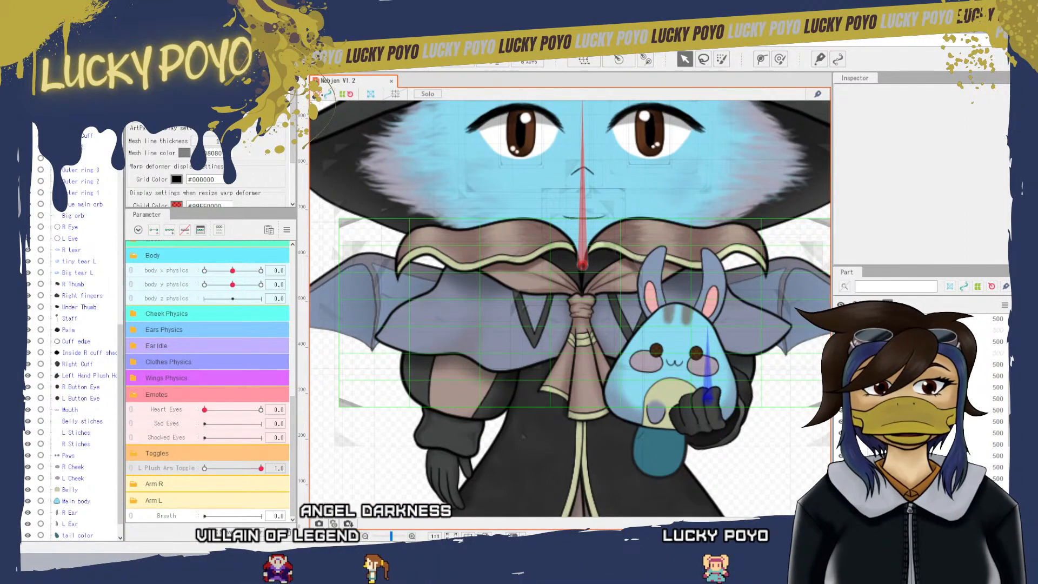
click(454, 468)
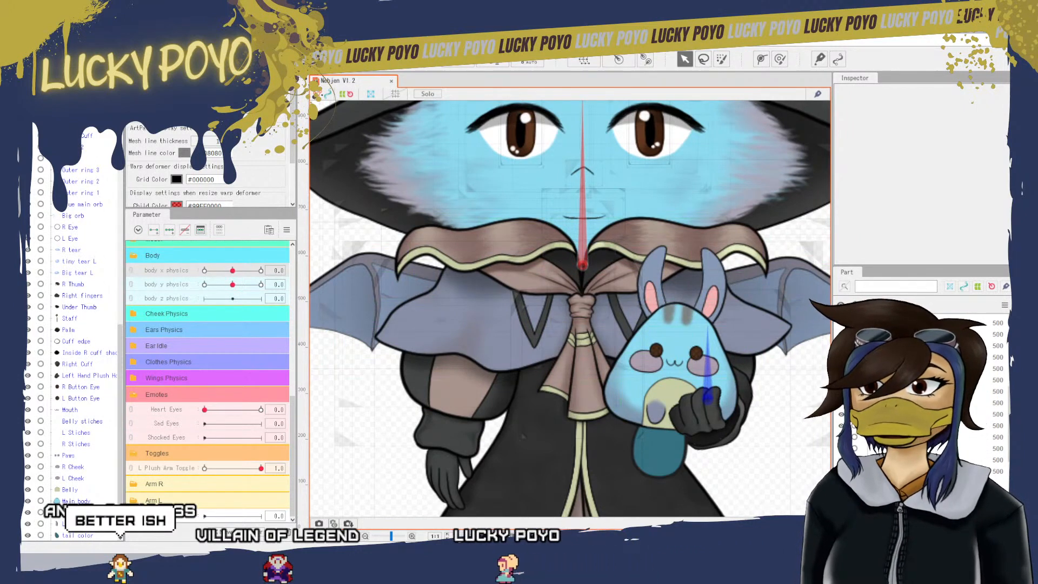
click(39, 41)
click(66, 137)
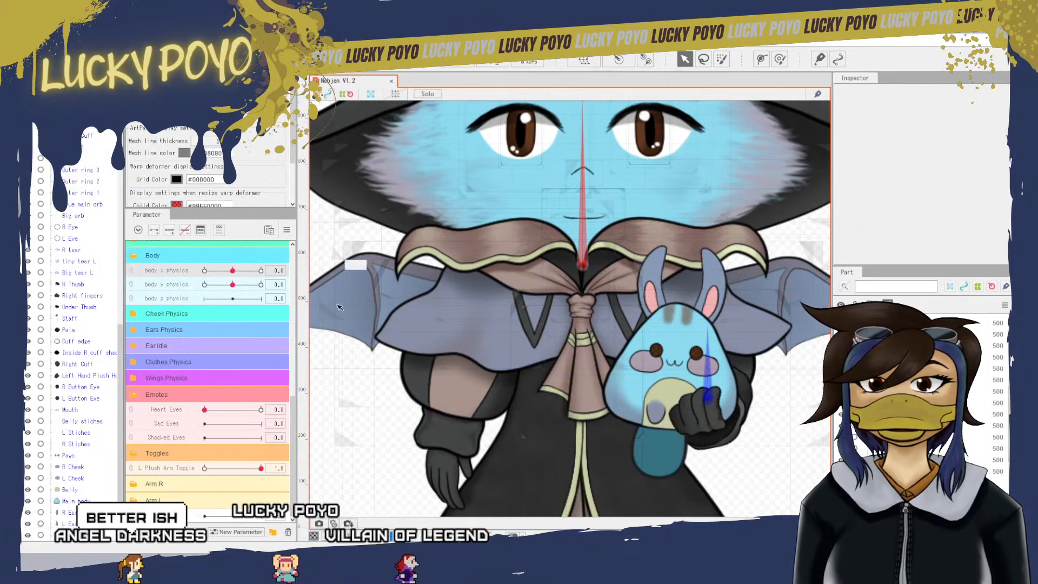
- Select the meshes of the Nebjen Plush part and group them under a new warp deformer named Nebjen Plush
click(631, 424)
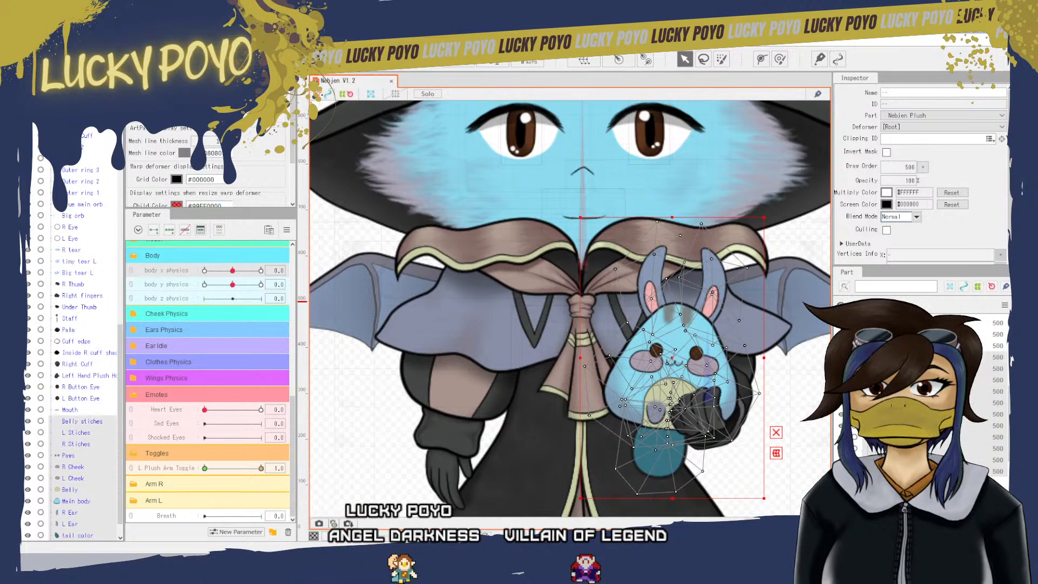
ctrl+click(891, 346)
ctrl+click(892, 334)
ctrl+click(892, 322)
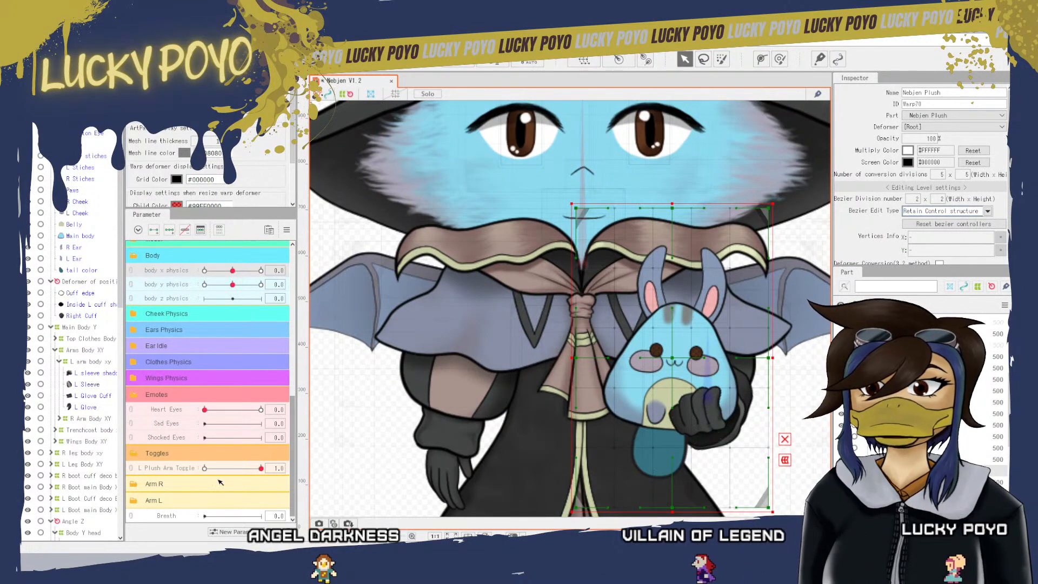
- Add three keys each on body x physics and body y physics for the Nebjen Plush deformer
scroll(185, 339, up, 3)
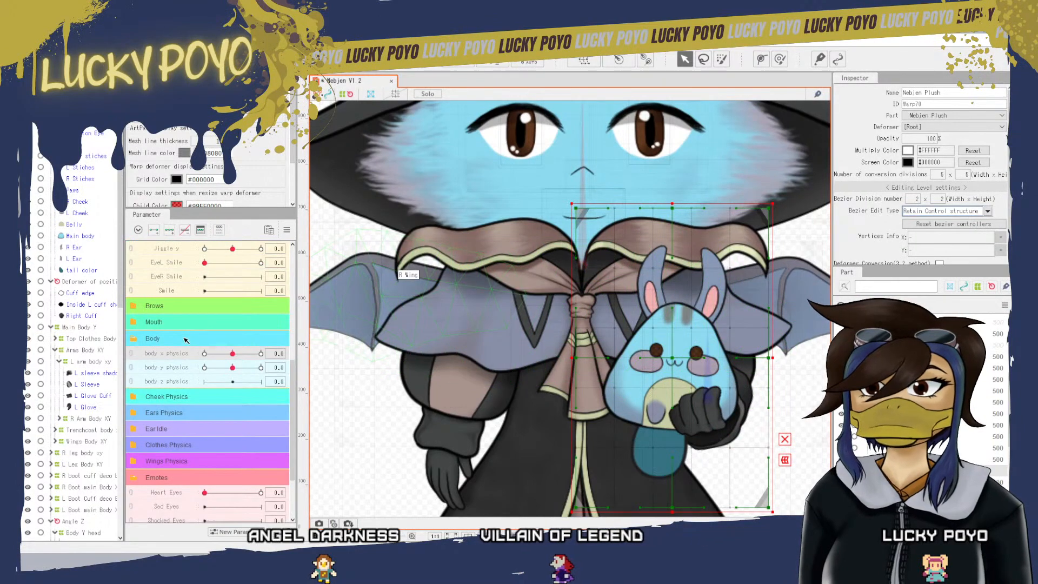
scroll(194, 394, up, 3)
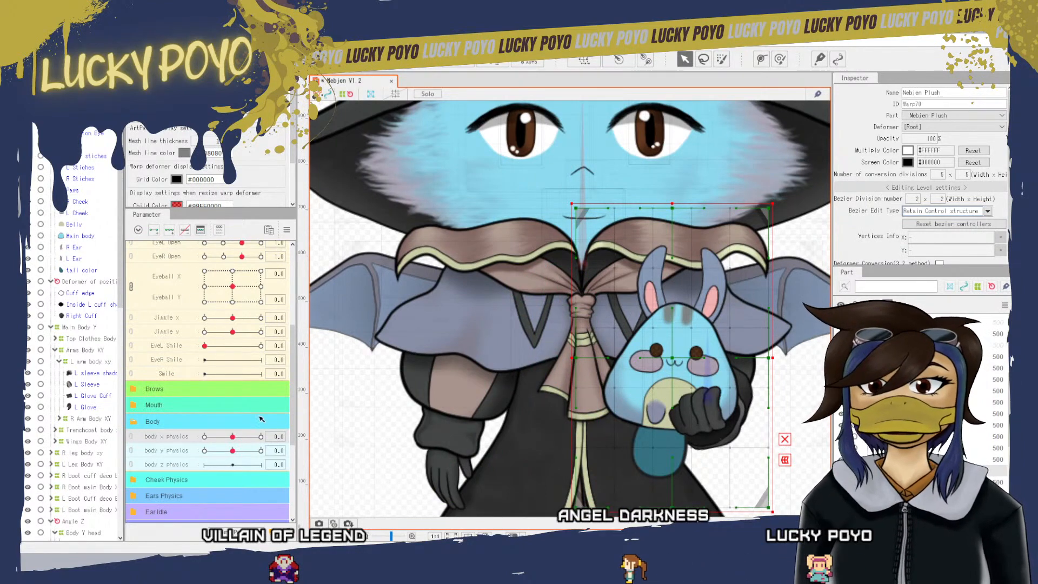
scroll(260, 419, up, 4)
scroll(263, 415, up, 2)
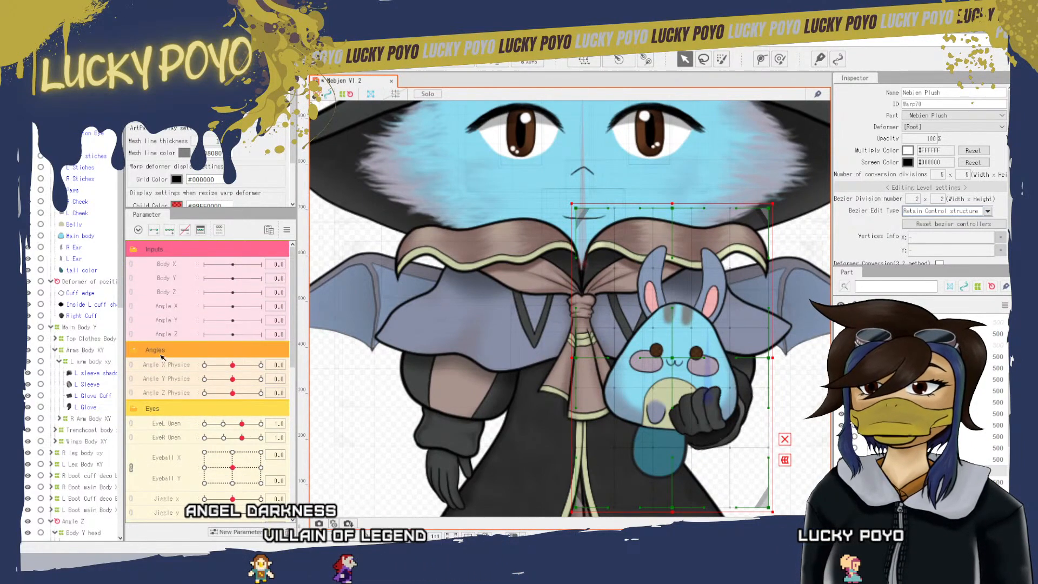
scroll(174, 372, down, 10)
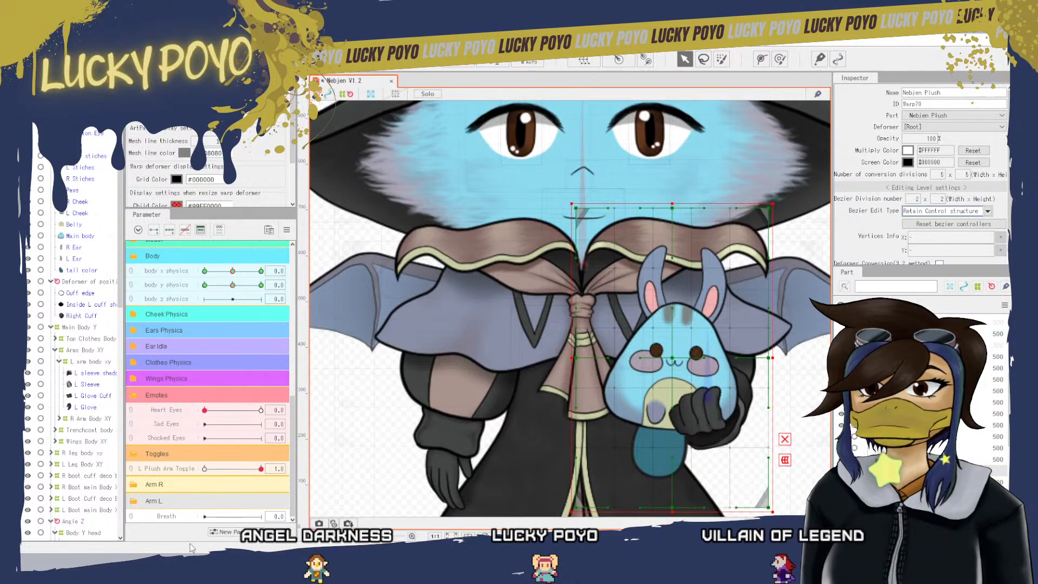
- Rename the Arm L parameter folder as L Arm Toggle Physics and place it above the Arm R folder
double_click(150, 500)
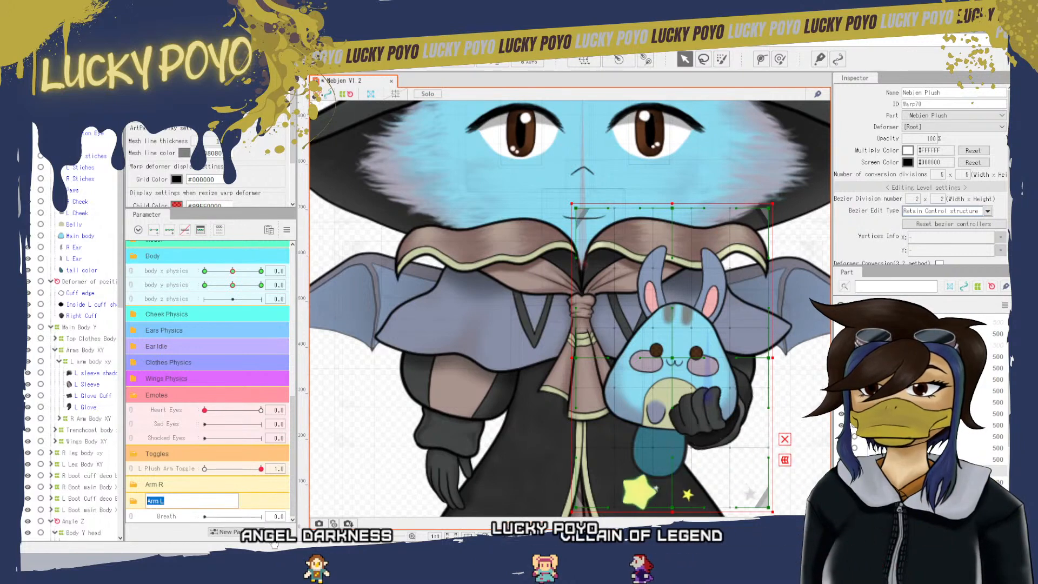
text(L A)
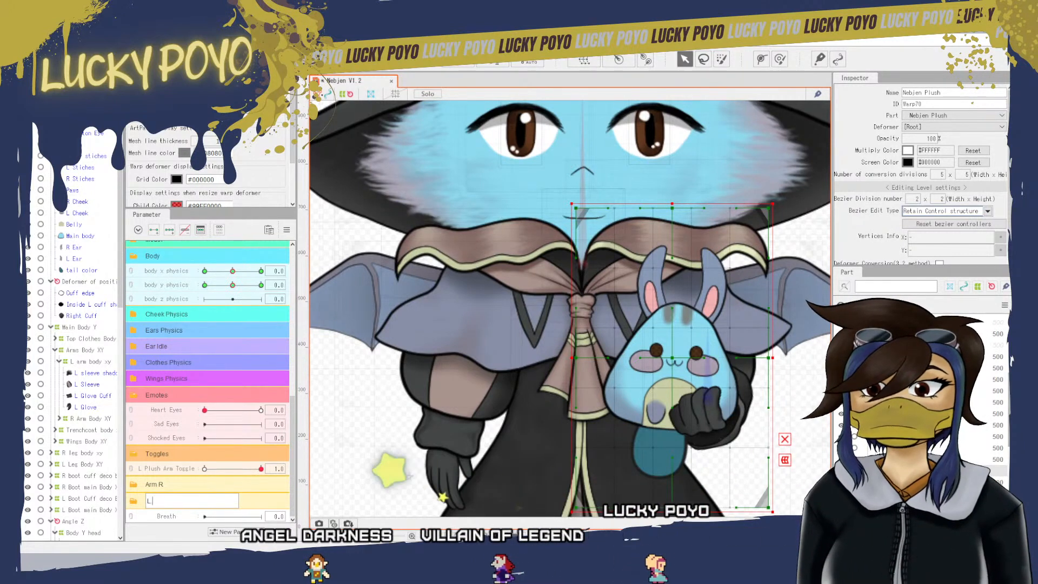
text(rm To)
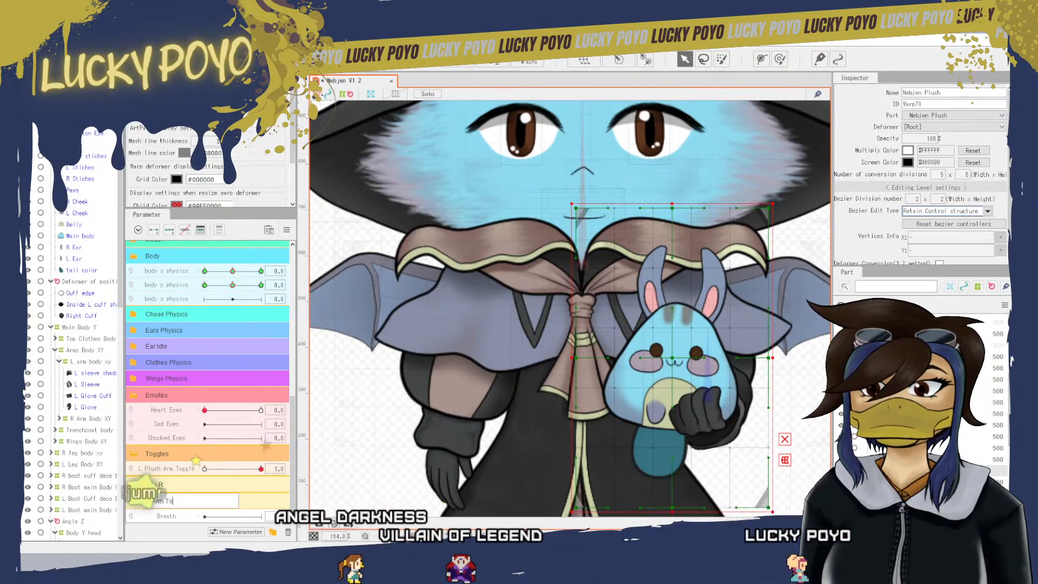
text(ggle Physics)
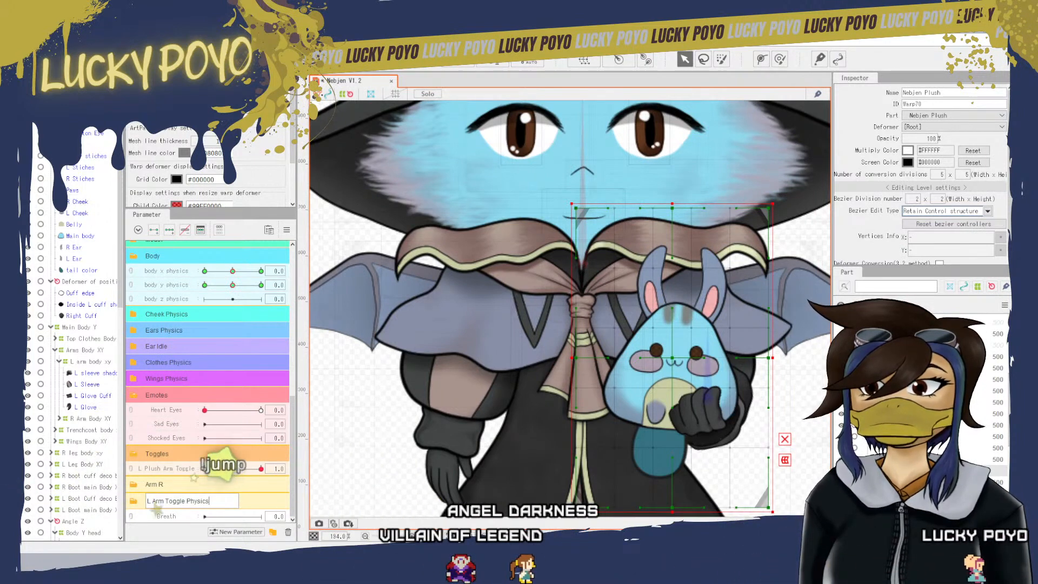
key(Return)
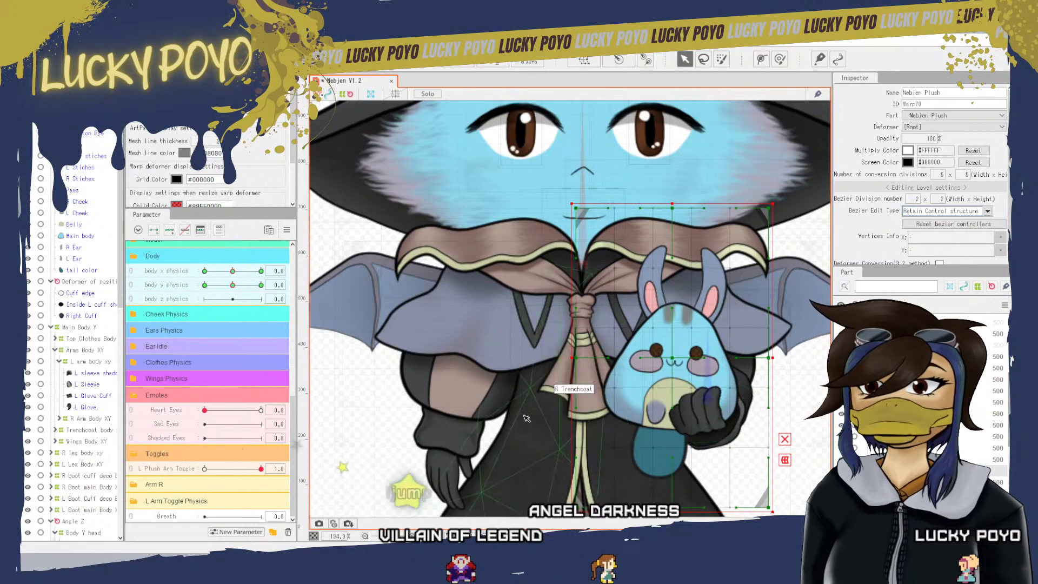
mouse_move(175, 486)
mouse_down()
mouse_move(177, 478)
mouse_move(167, 497)
mouse_up()
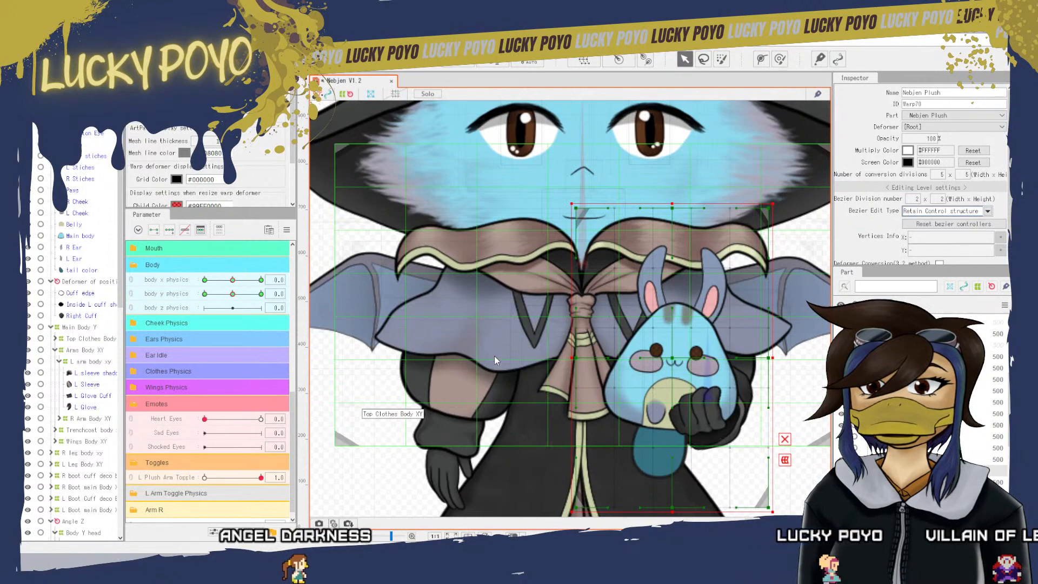
- Create the parameters Plush Tail X and Plush Tail Y in the L Arm Toggle Physics folder
click(211, 493)
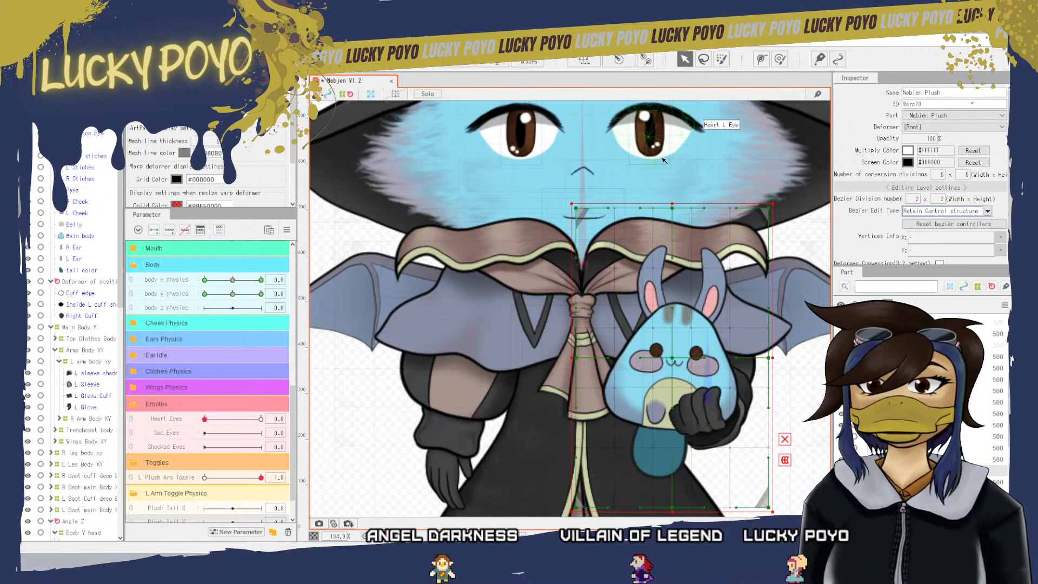
scroll(350, 413, up, 2)
scroll(216, 475, down, 2)
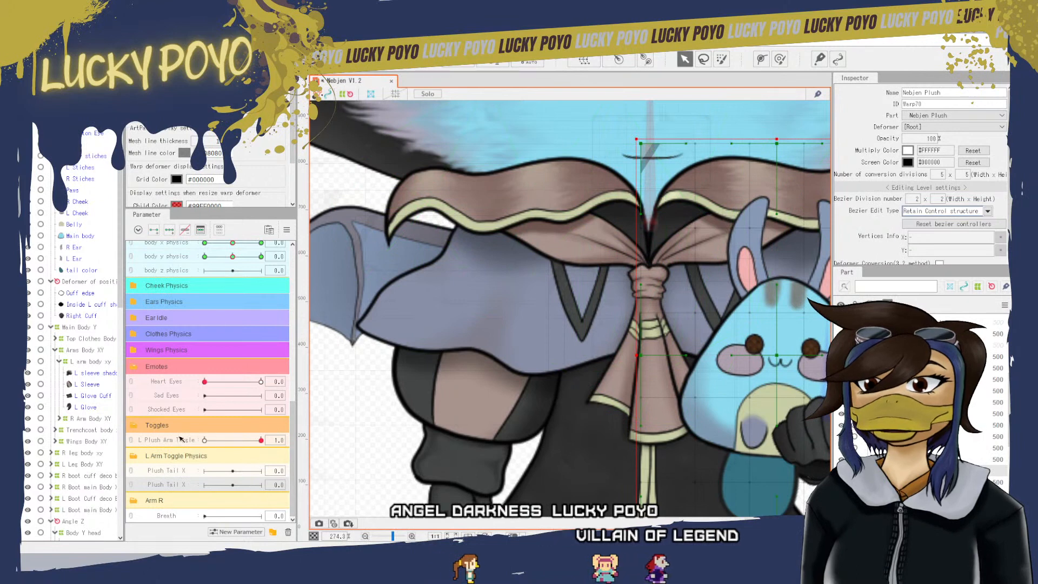
right_click(171, 485)
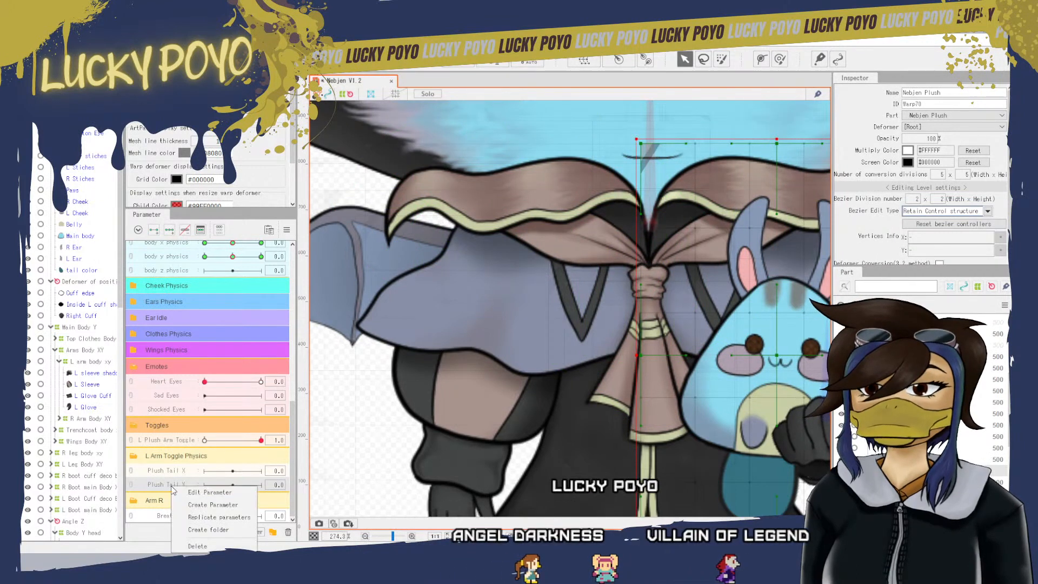
click(222, 493)
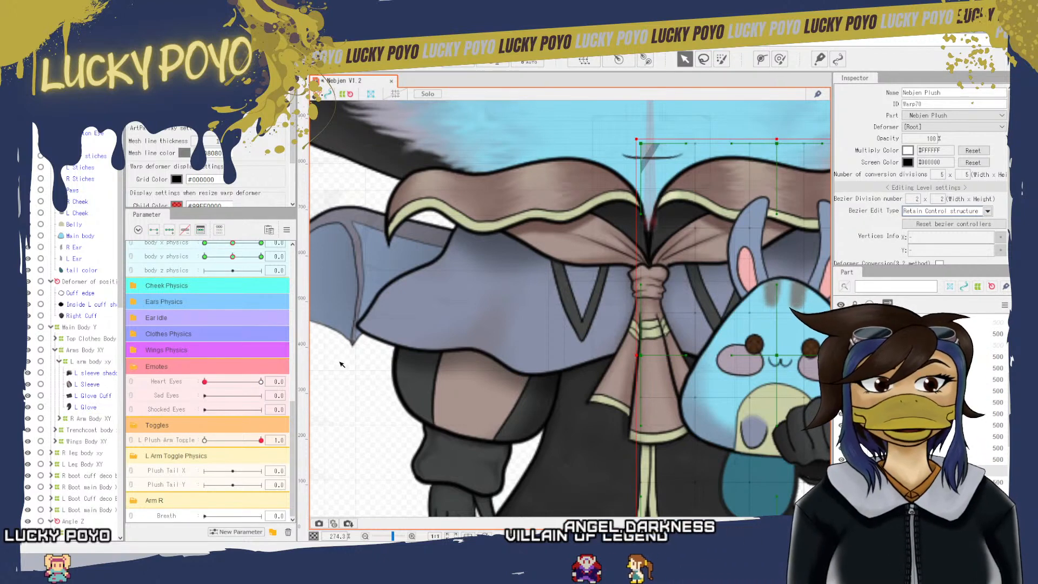
- Create a warp deformer named Tail XY physics around the plush's tail color mesh
scroll(357, 394, down, 3)
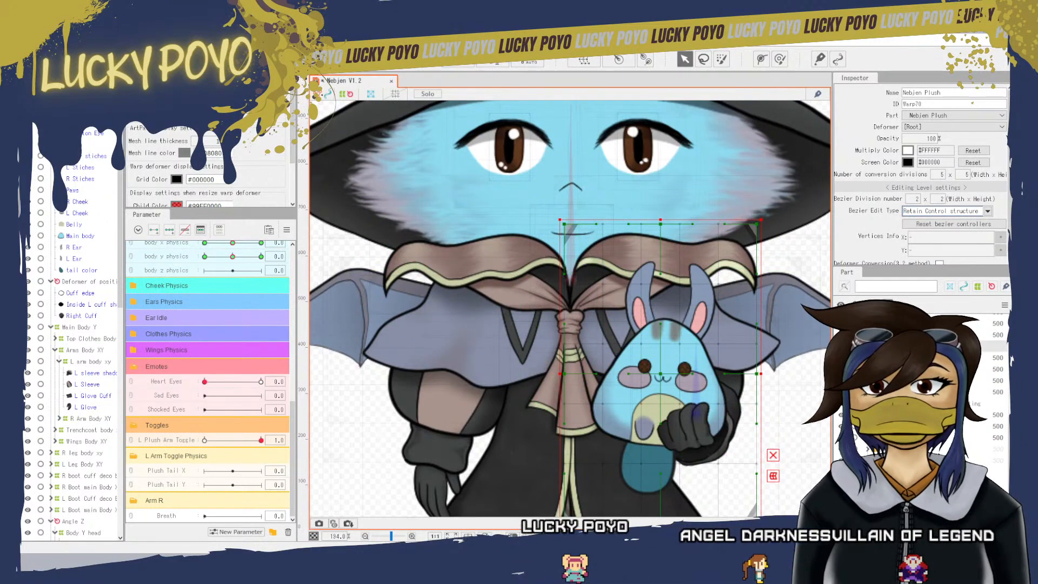
click(82, 270)
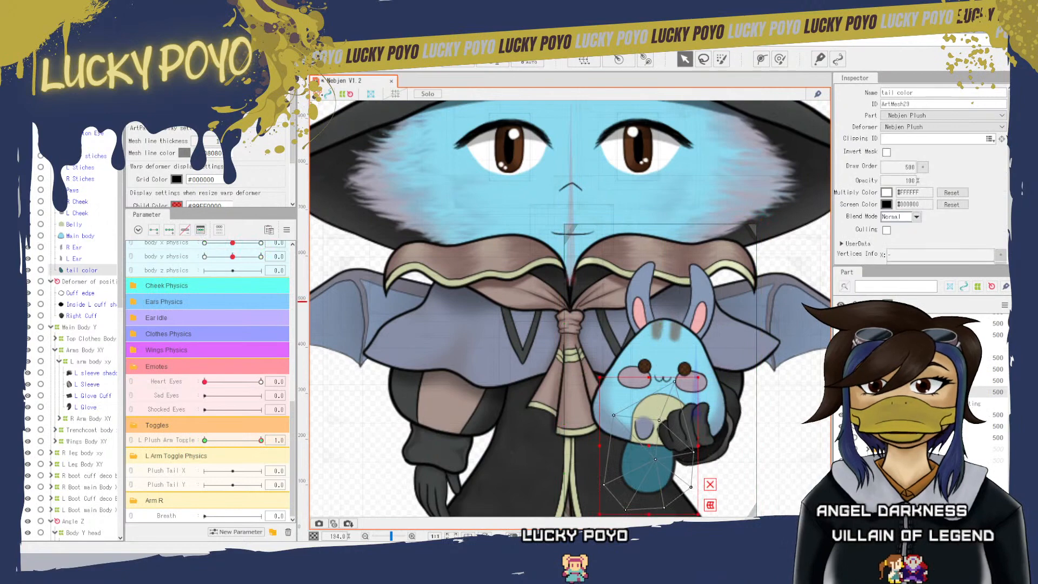
click(174, 476)
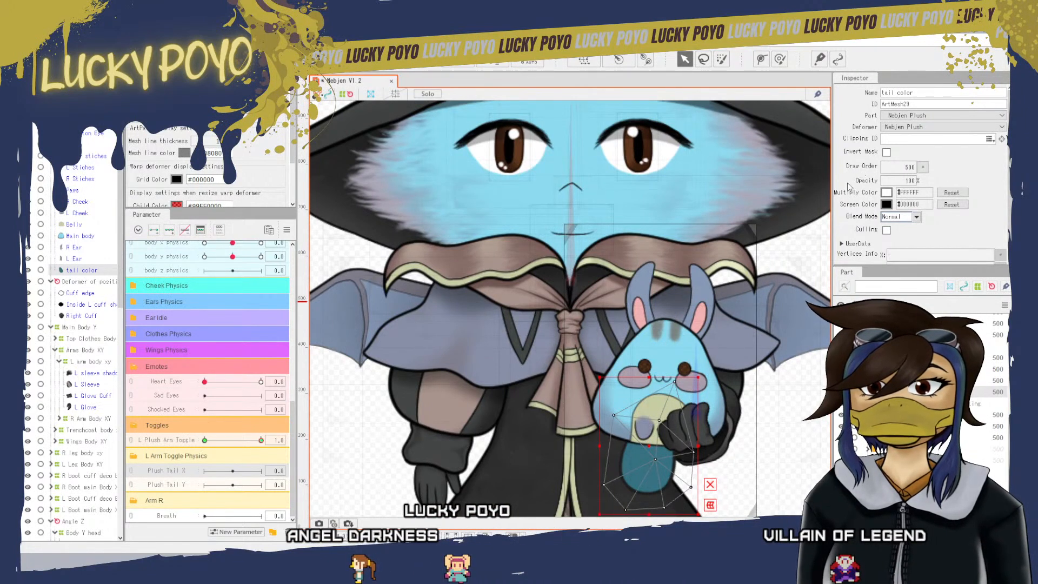
click(532, 392)
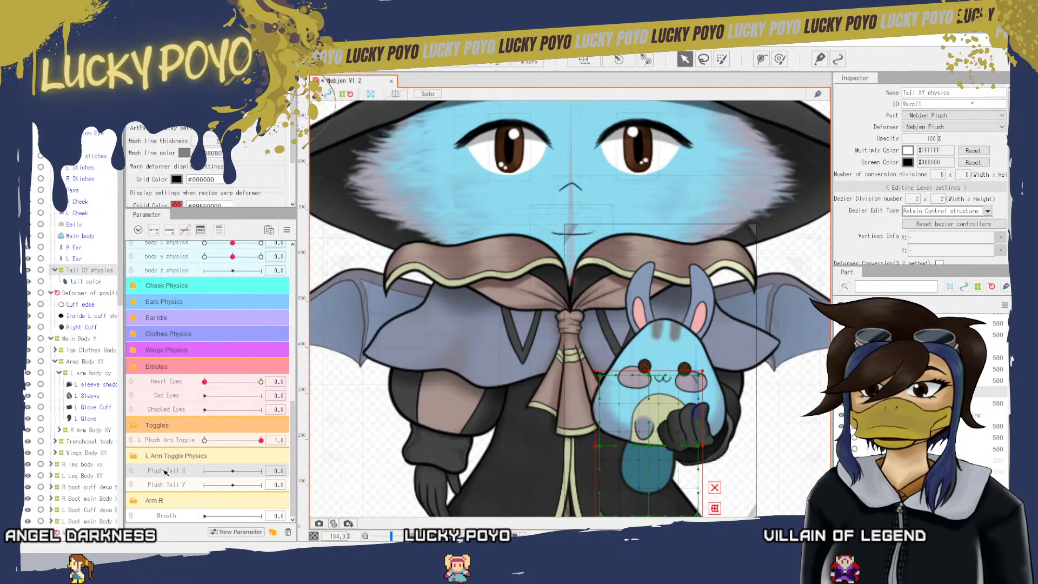
- Add three keys each on Plush Tail X and Plush Tail Y for the Tail XY physics deformer
click(169, 229)
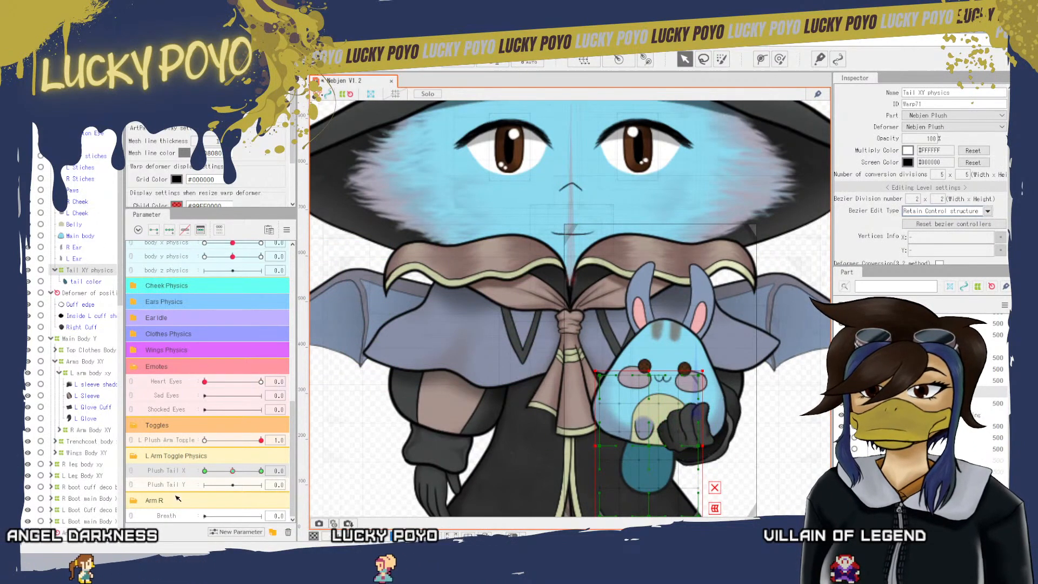
click(174, 487)
click(169, 231)
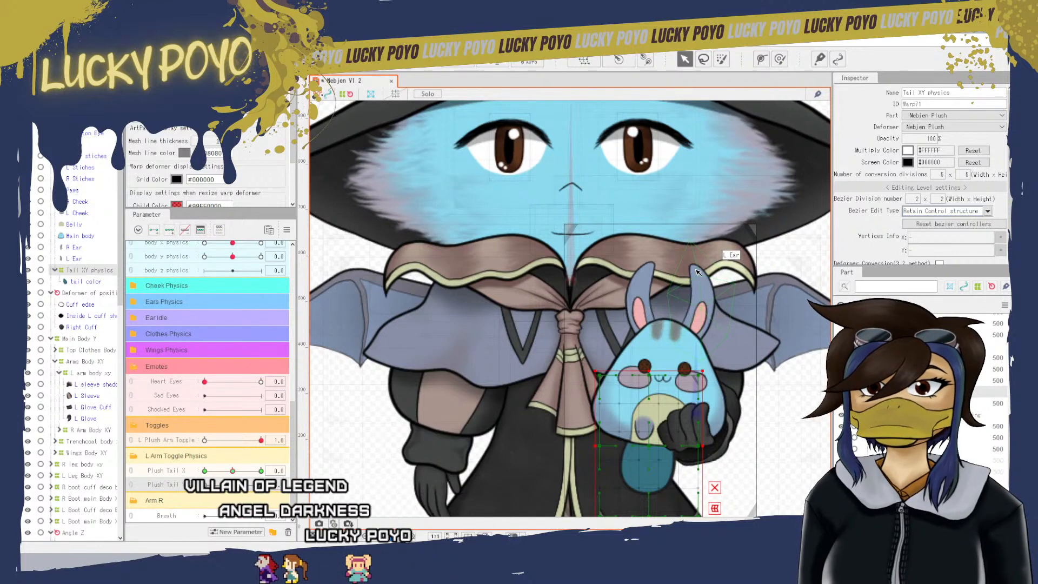
- Replicate the Plush Tail Y parameter and duplicate the copy to make Plush Ears X and Plush Ears Y
right_click(176, 485)
click(237, 517)
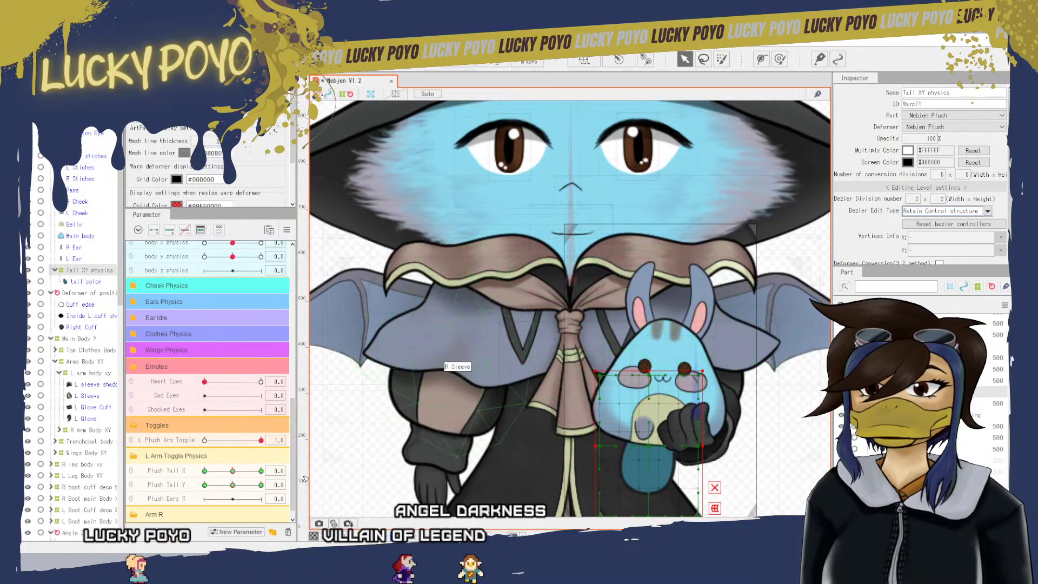
click(167, 500)
key(ctrl+c)
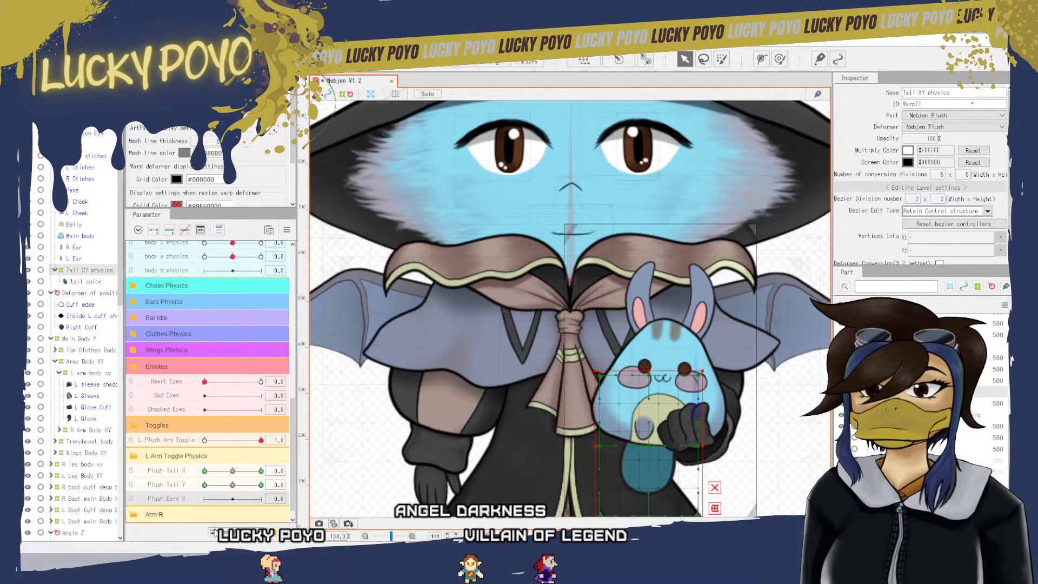
key(ctrl+v)
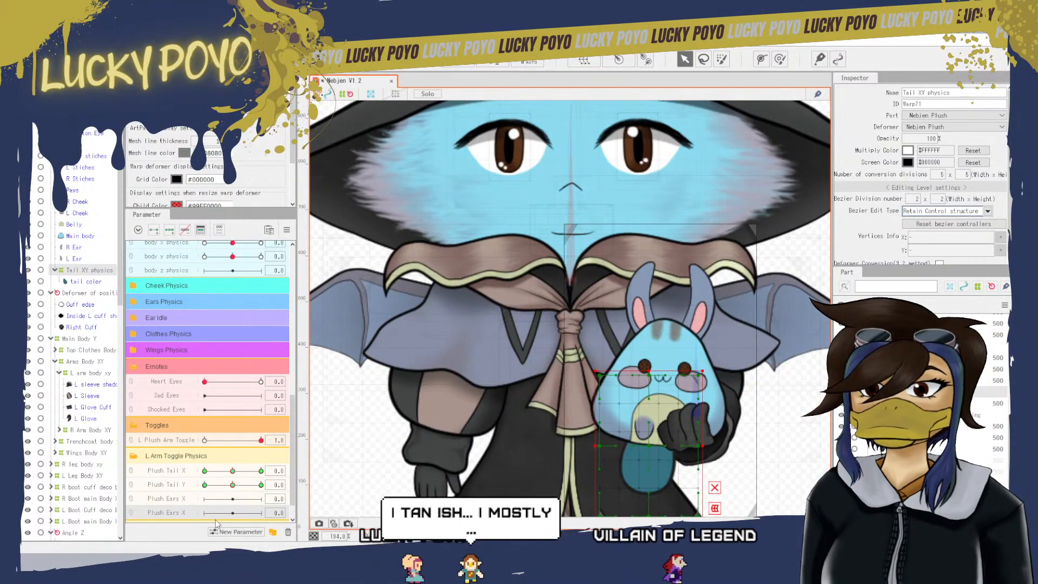
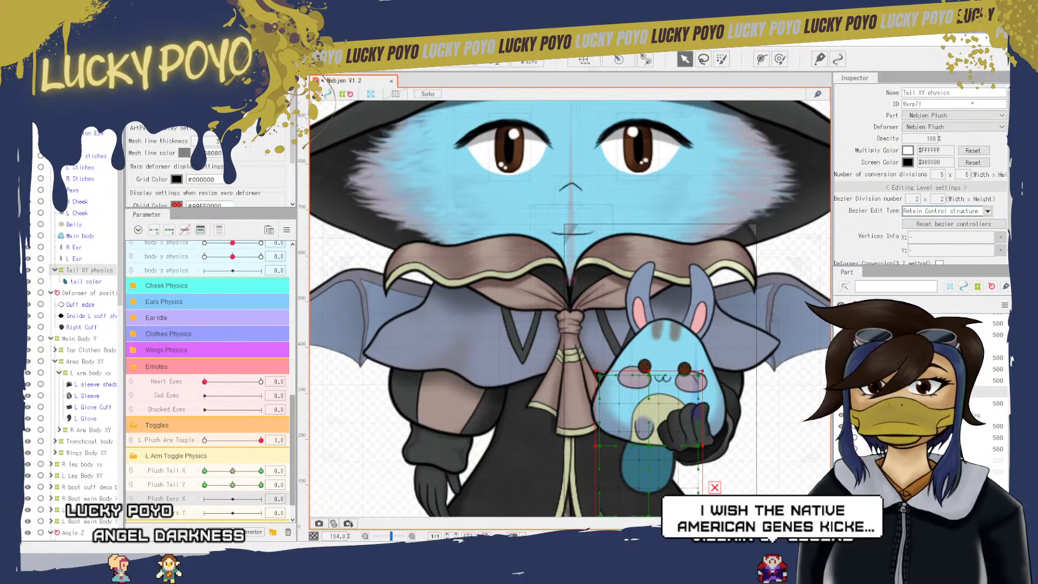
- Wrap the plush's R Ear and L Ear meshes in separate warp deformers, naming the left one L Plush Ear Physics
click(640, 301)
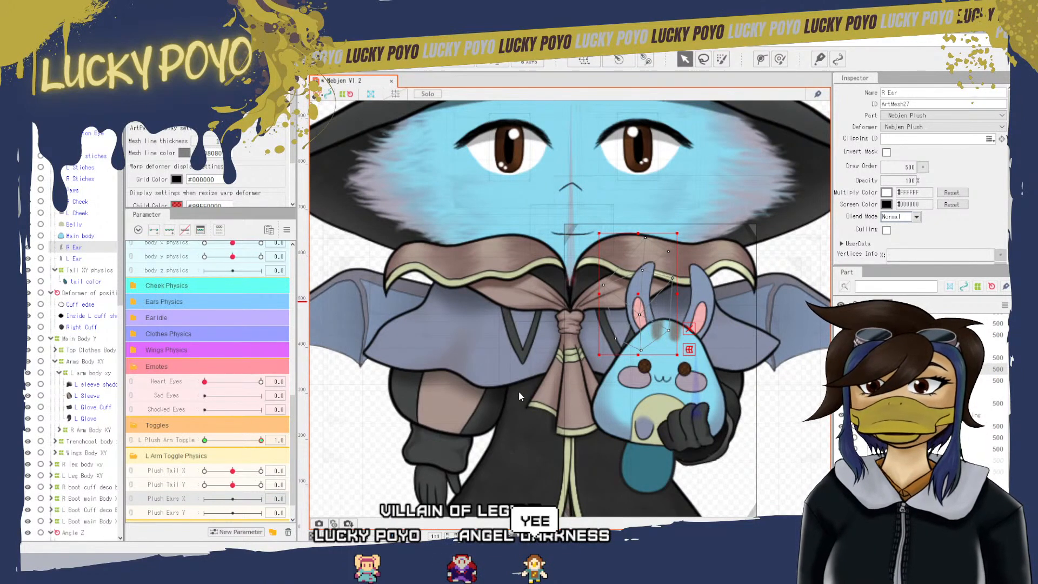
key(ctrl+z)
click(702, 317)
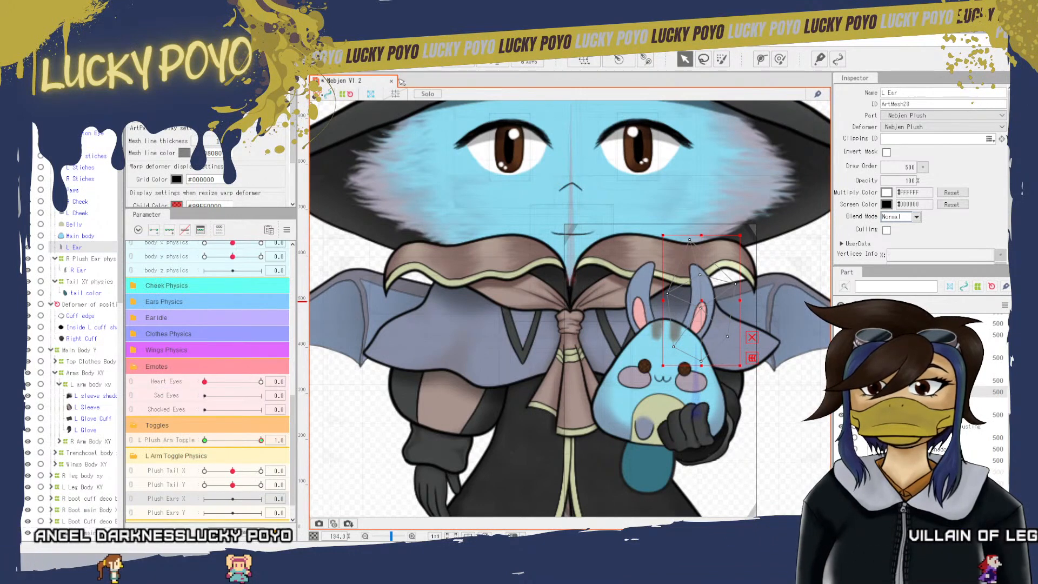
click(528, 394)
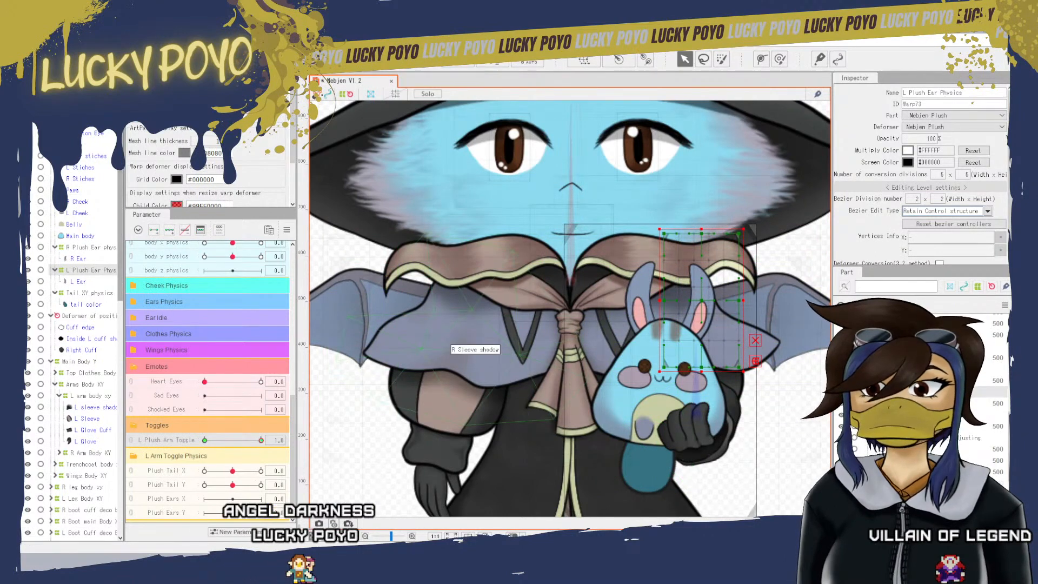
- Undo the keys just added on L Plush Arm Toggle for the L Plush Ear Physics deformer
click(42, 41)
click(54, 53)
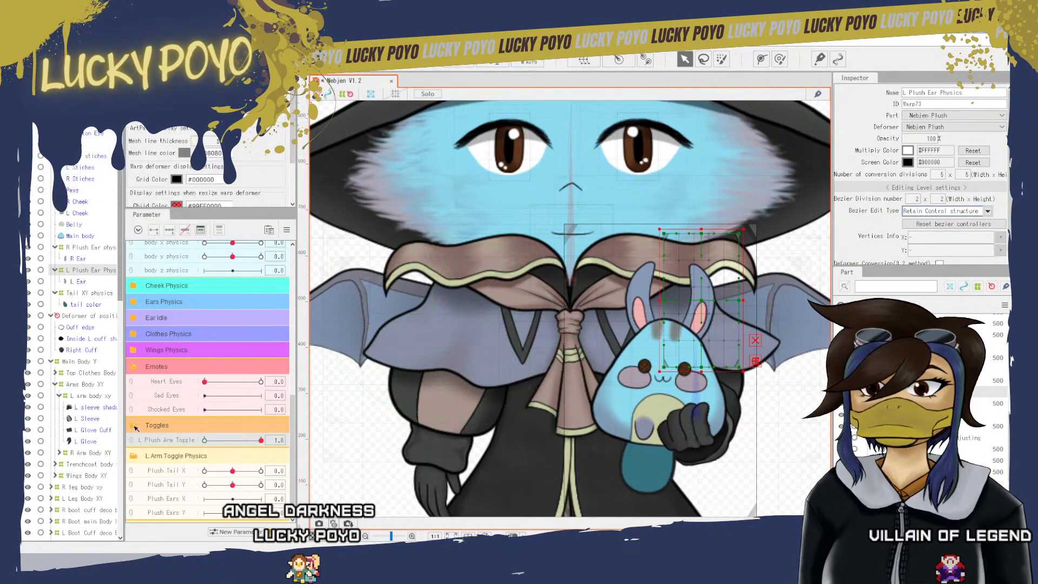
- Add three keys each on Plush Tail X and Plush Tail Y for the L Plush Ear Physics deformer and save the model
click(170, 473)
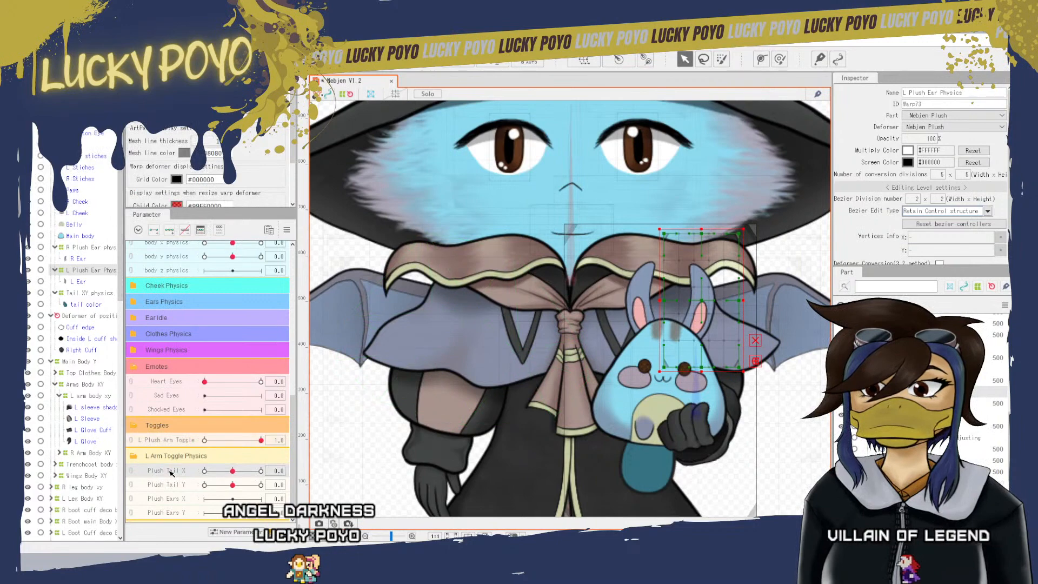
click(169, 230)
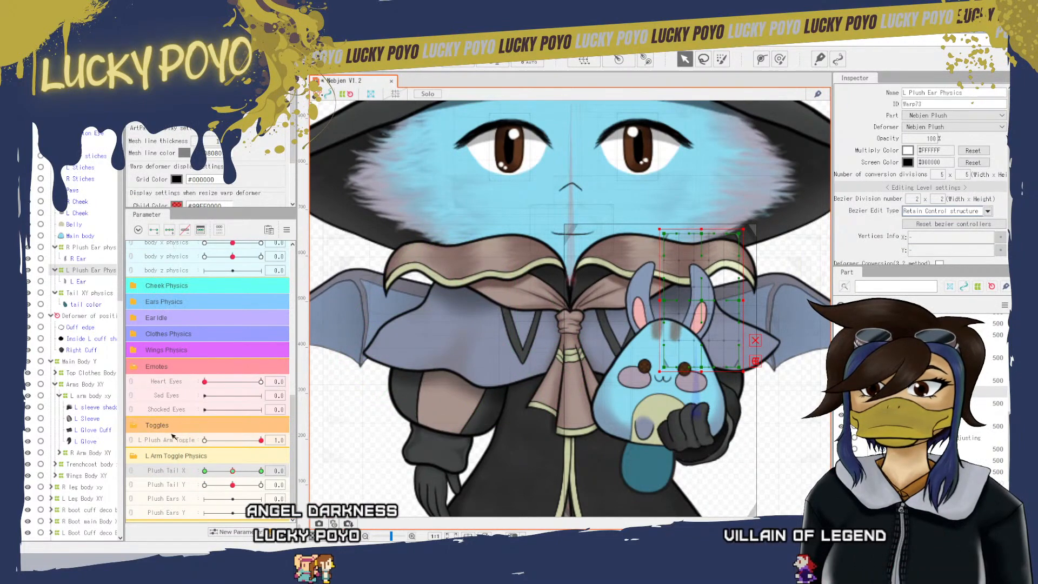
click(165, 483)
click(171, 230)
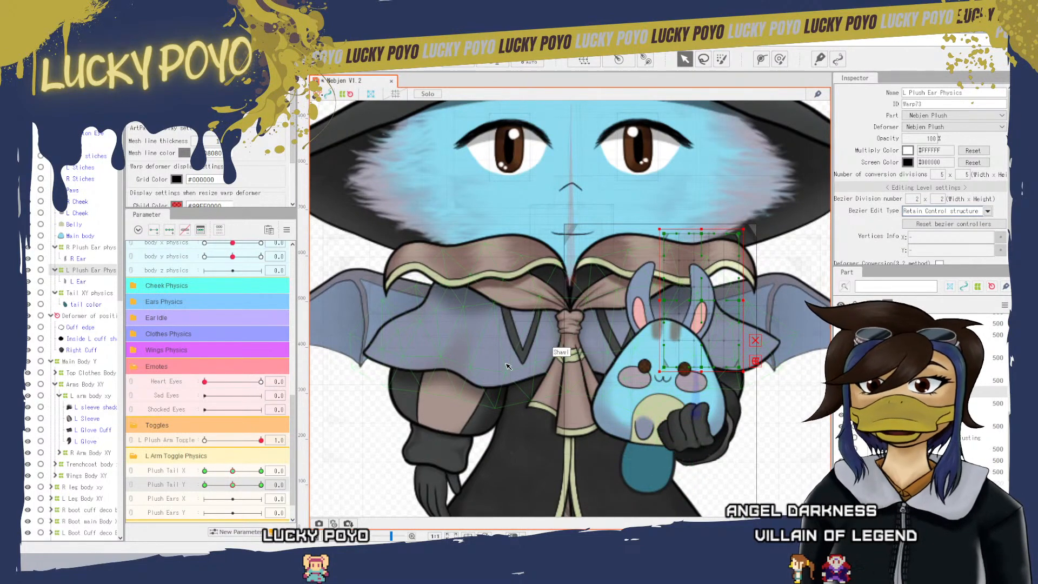
click(31, 40)
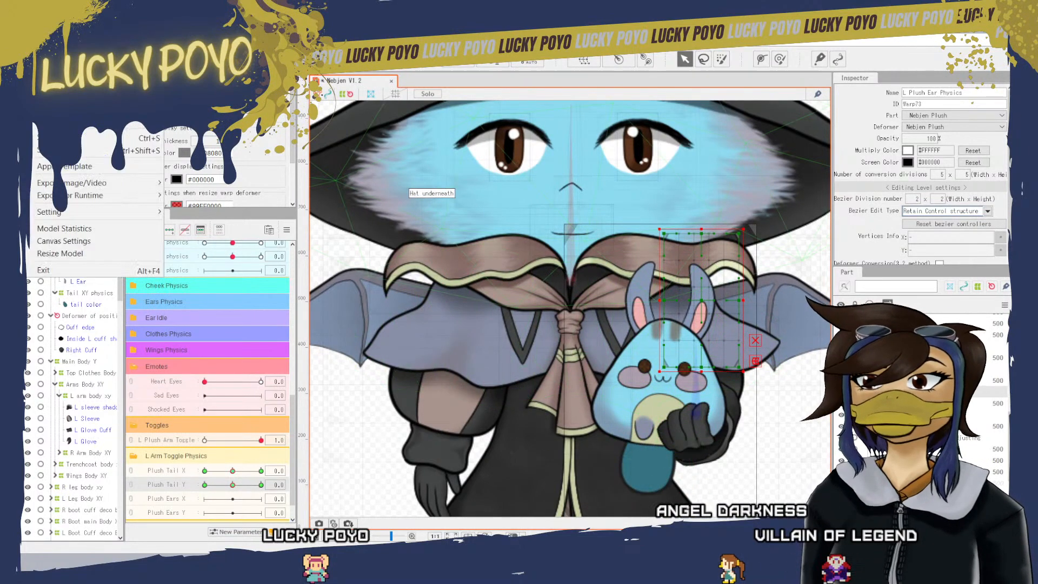
click(108, 140)
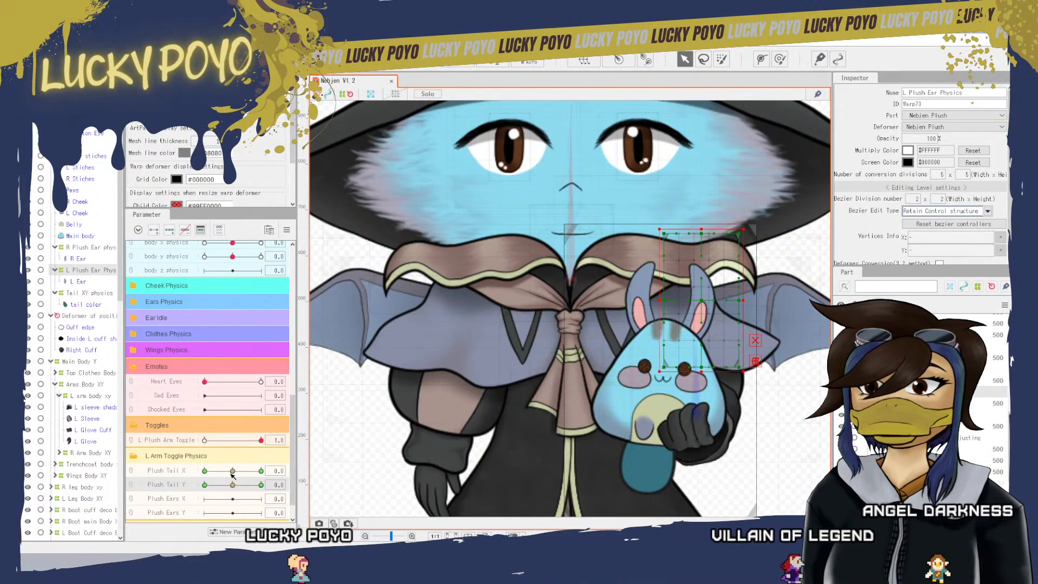
- Preview the model with body x physics at -30 and Plush Tail X at its negative end, then reset Plush Tail X to 0
scroll(196, 419, up, 3)
drag(222, 326, 206, 331)
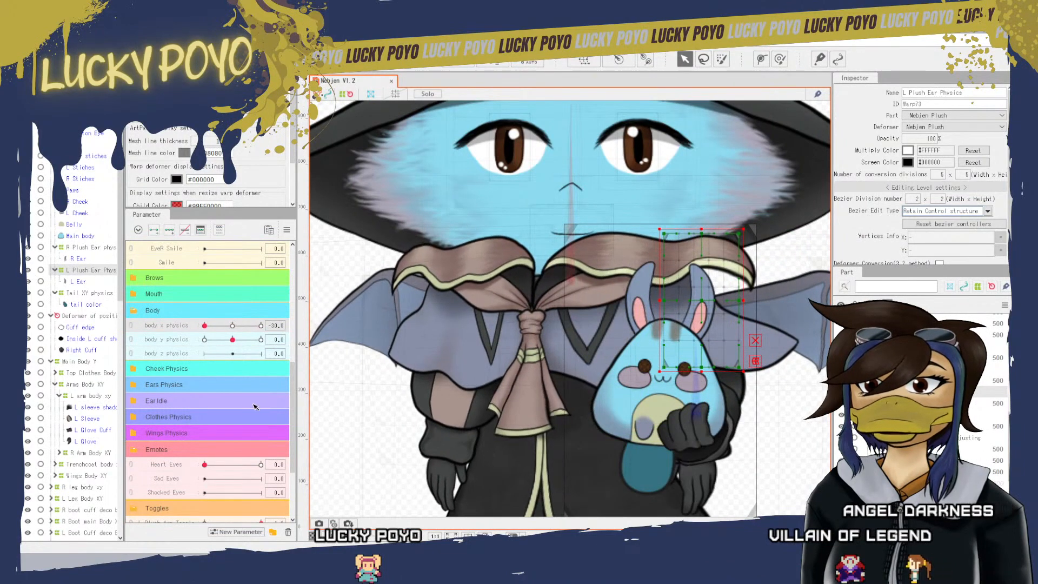
scroll(211, 456, down, 3)
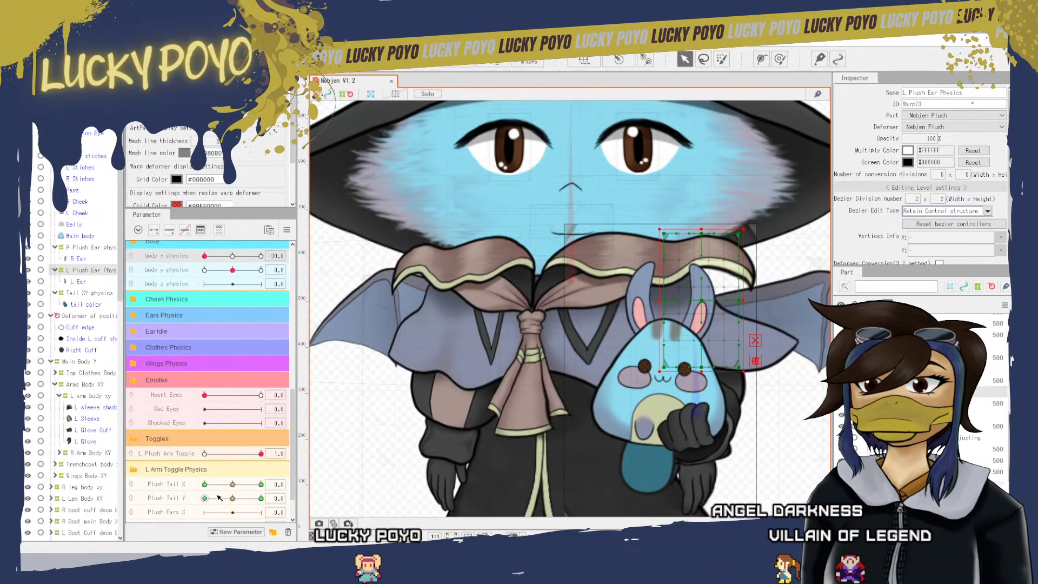
scroll(219, 497, down, 2)
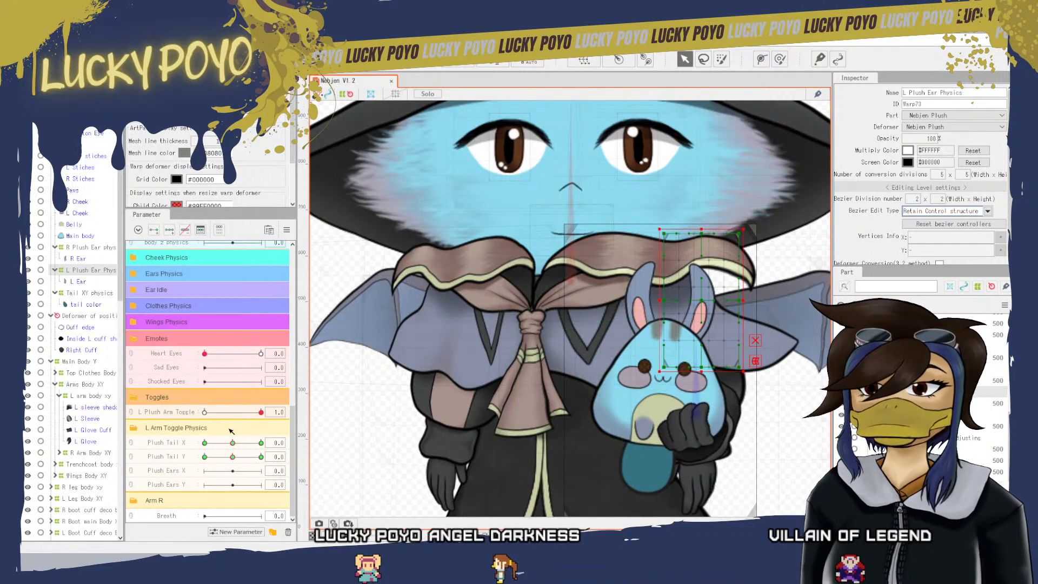
drag(233, 448, 198, 450)
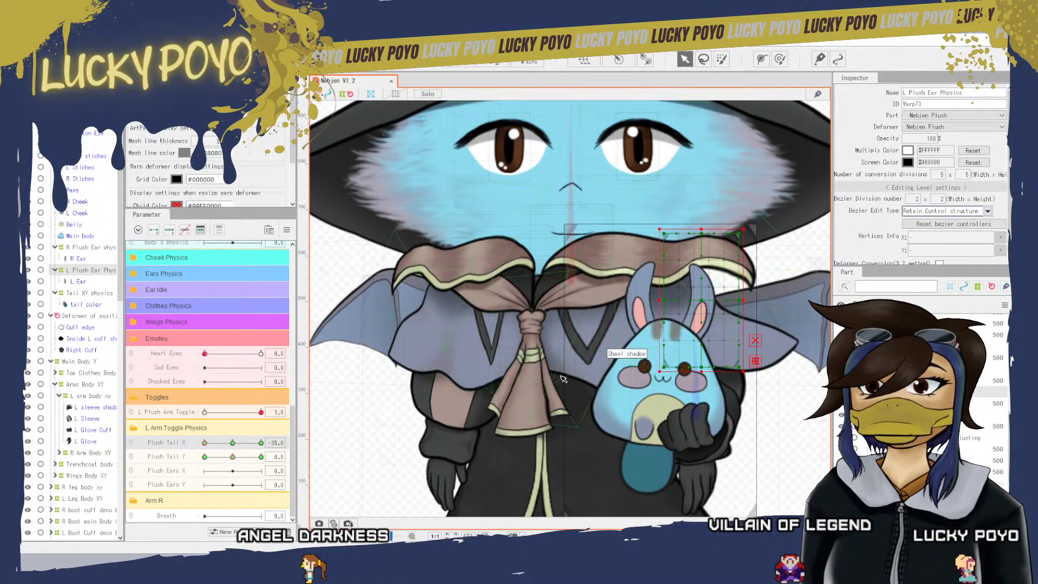
click(233, 442)
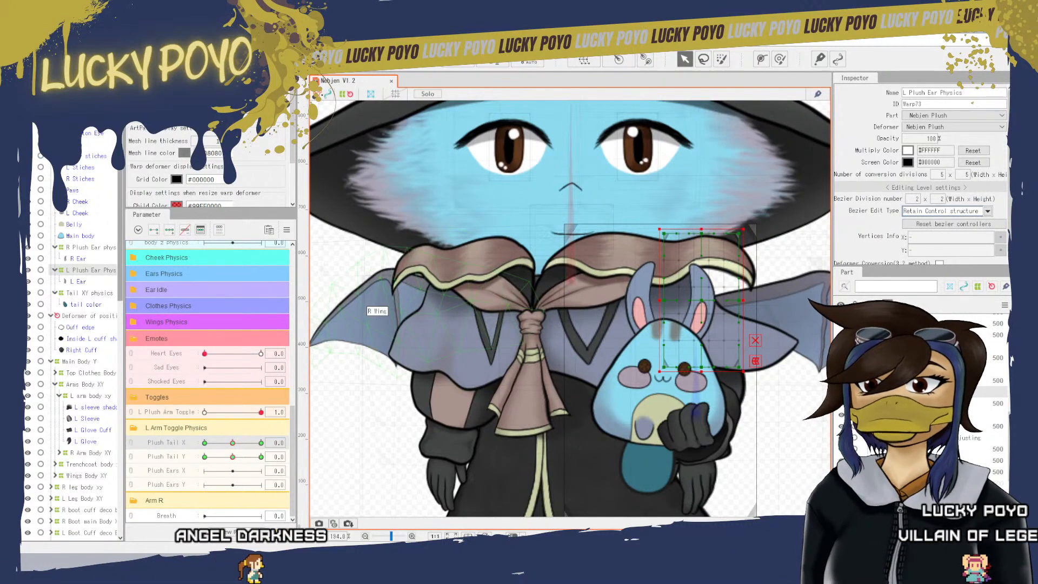
- Undo the keys on Plush Tail Y and Plush Tail X for the L Plush Ear Physics deformer
click(44, 38)
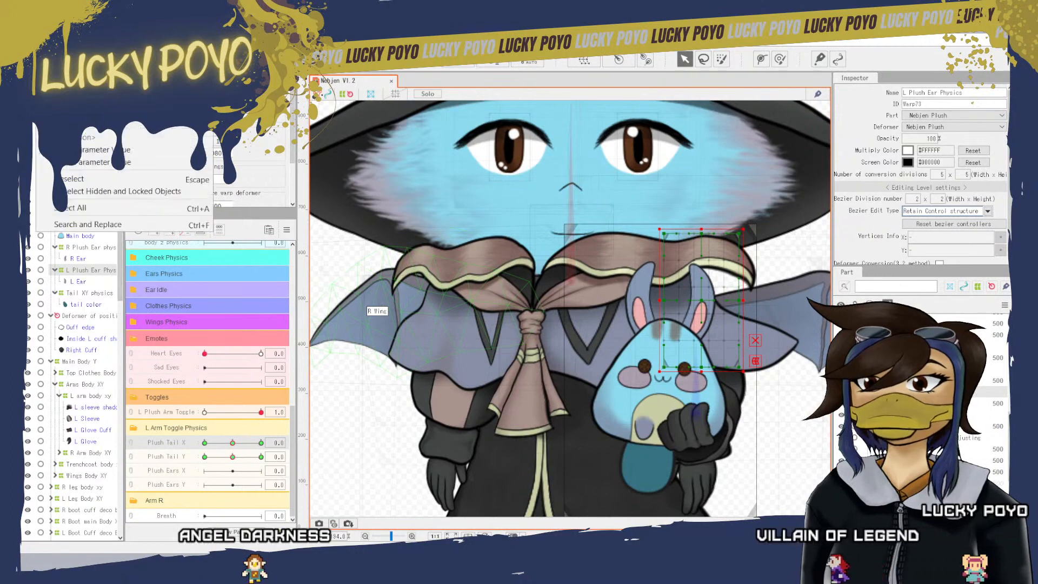
click(65, 50)
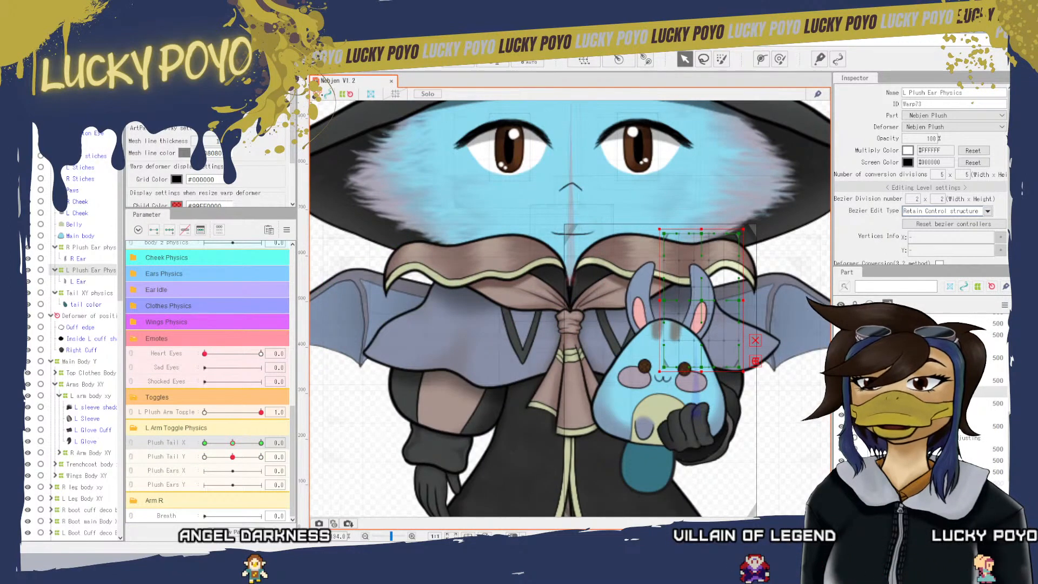
key(ctrl+z)
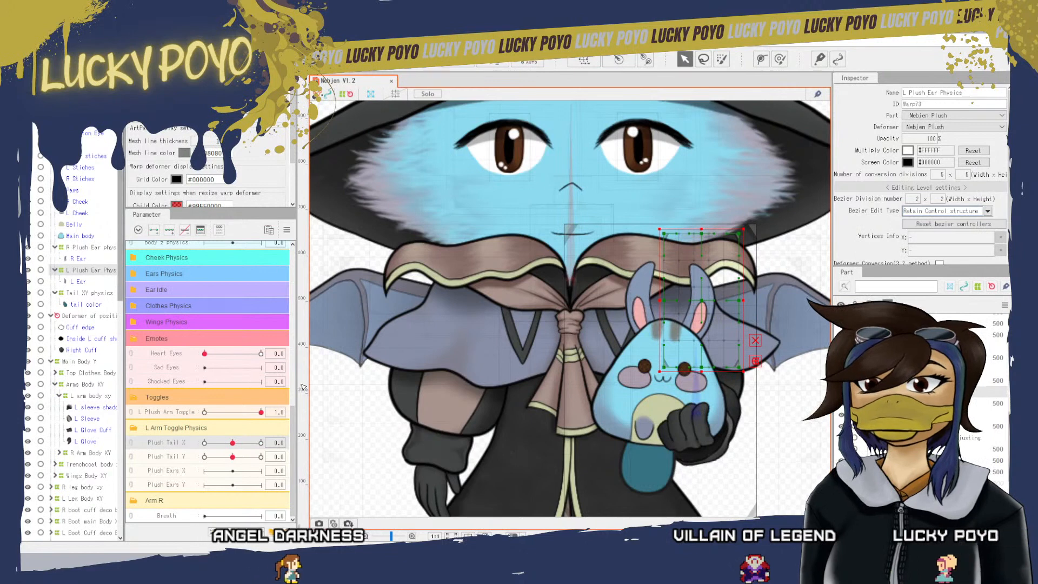
- Add three keys each on Plush Ears X and Plush Ears Y for the R Plush Ear physics XY and L Plush Ear Physics deformers
click(644, 295)
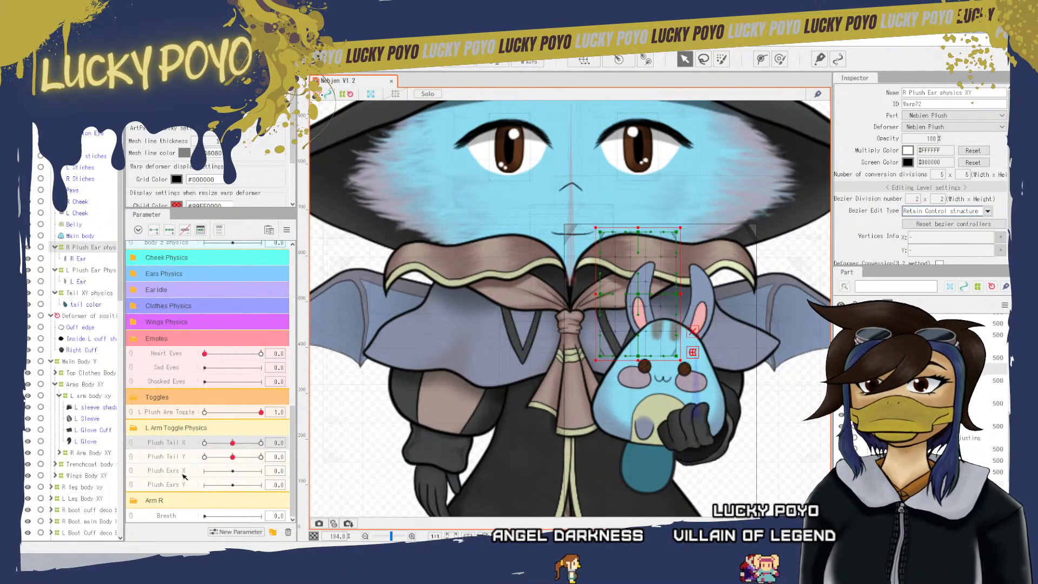
click(169, 231)
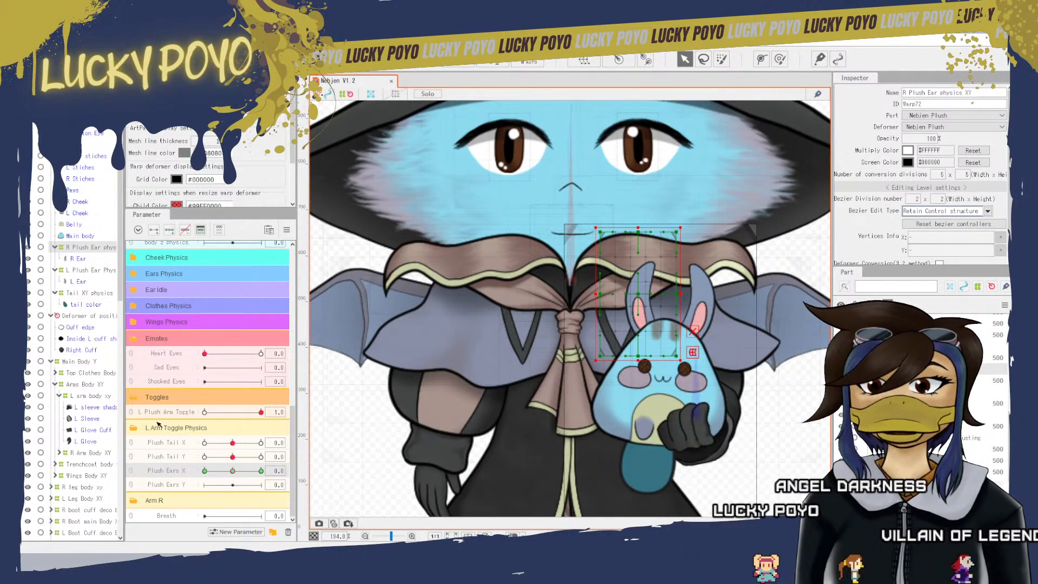
click(165, 482)
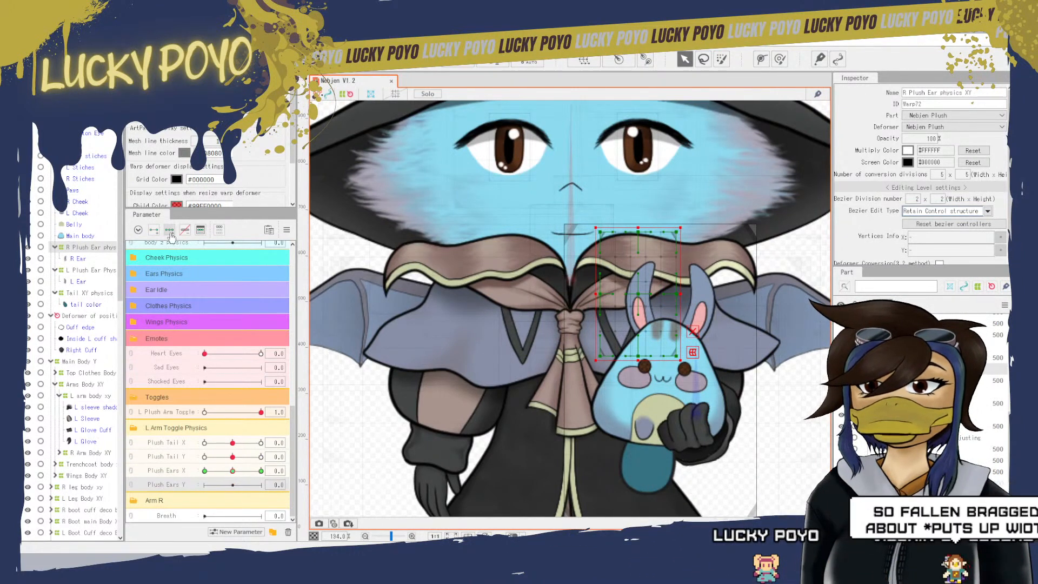
click(90, 270)
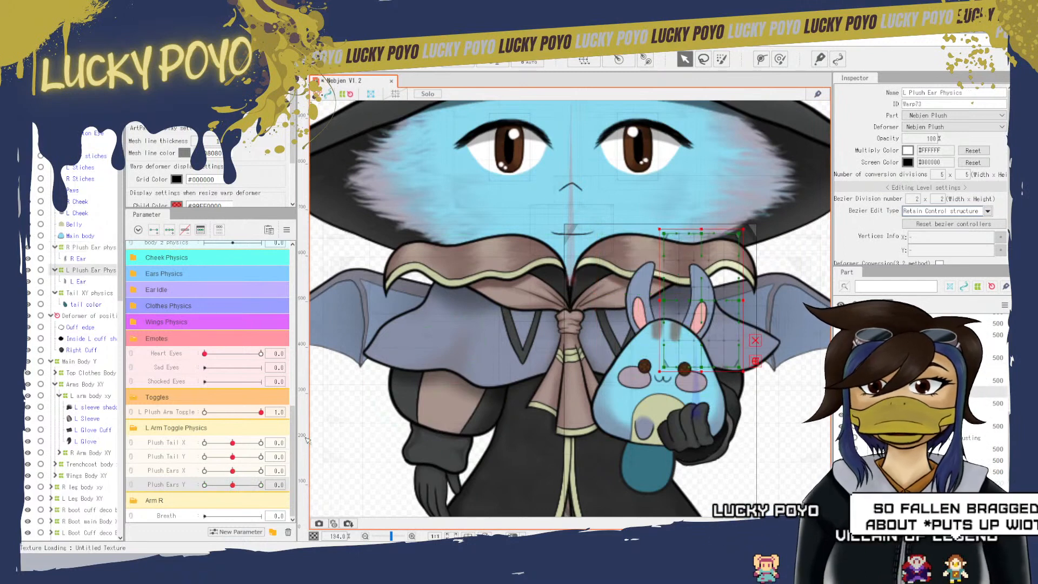
click(168, 471)
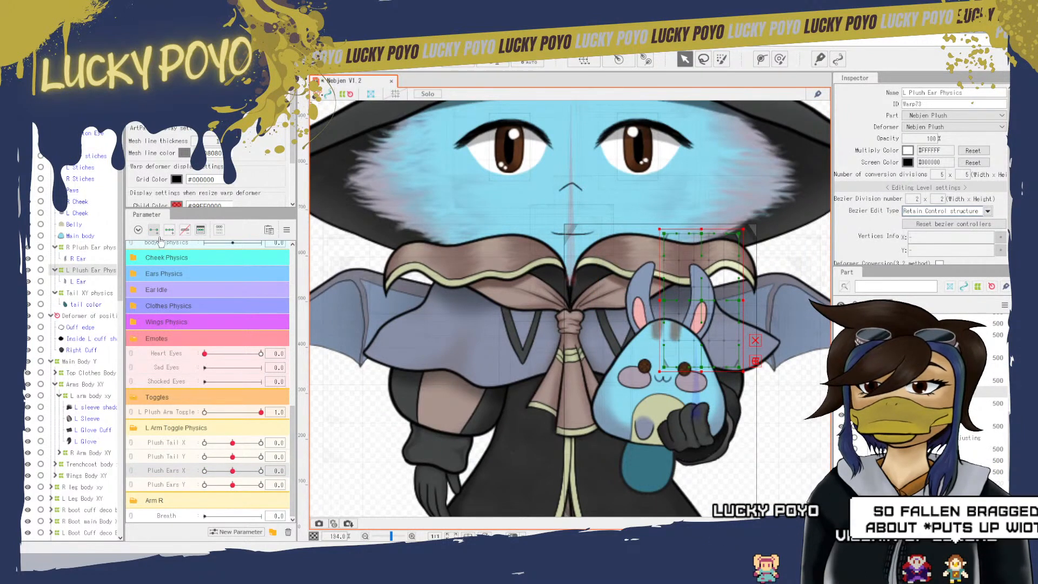
click(175, 486)
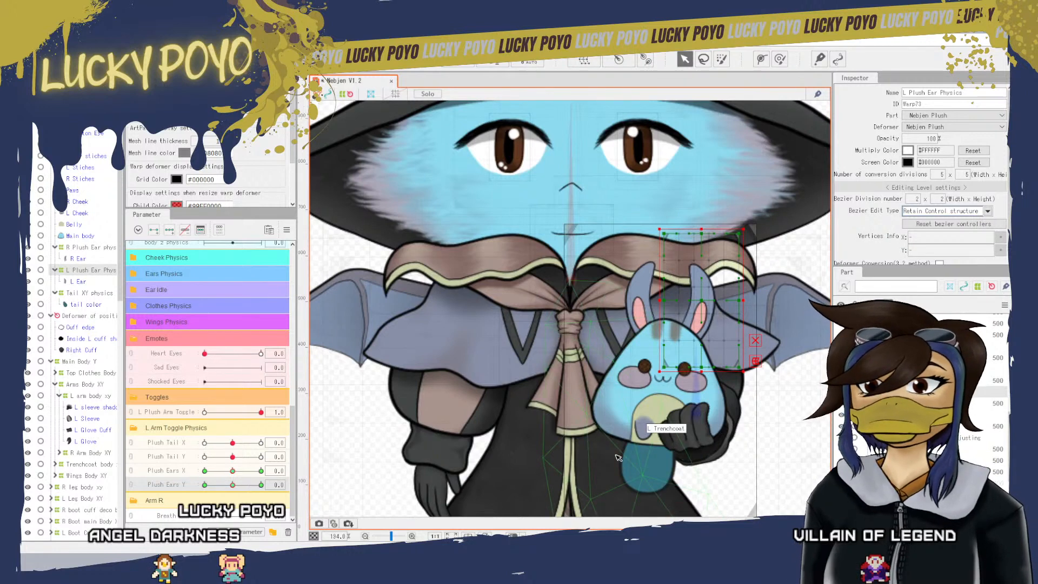
- Replicate the Plush Ears Y parameter twice and rename the copies Plush Body X and Plush Body Y
click(620, 394)
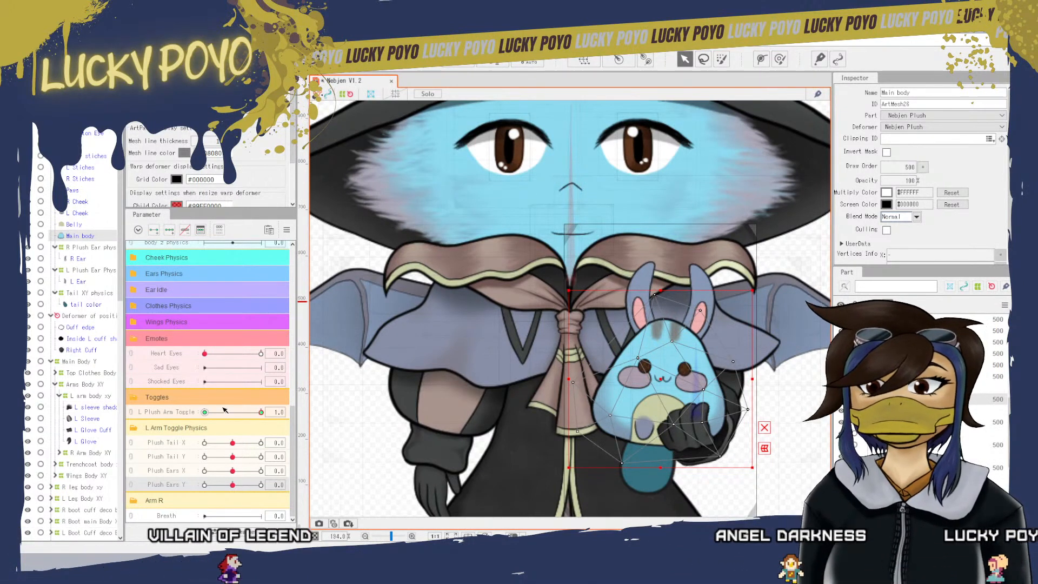
scroll(193, 446, up, 6)
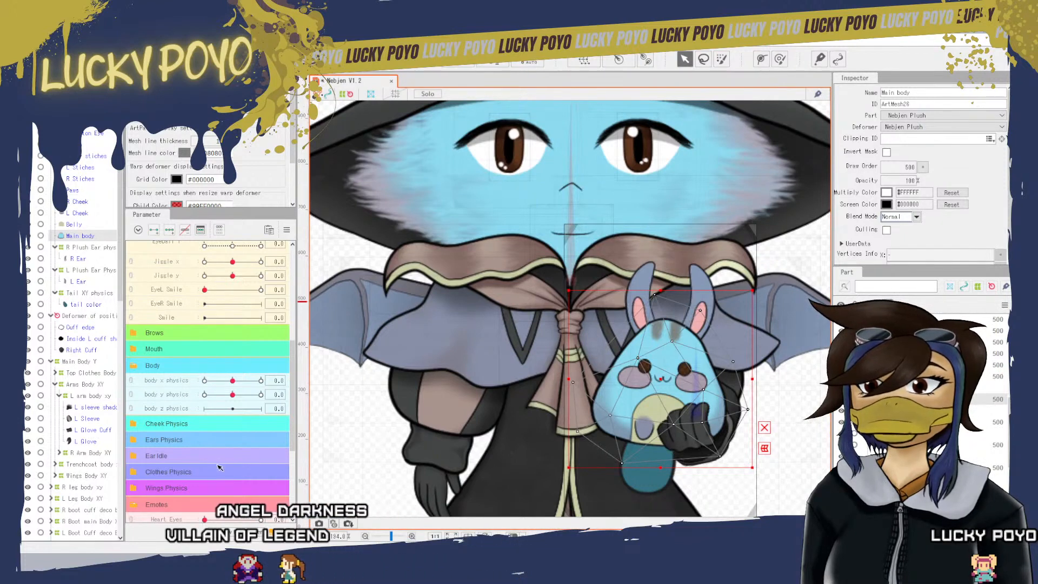
scroll(219, 468, down, 4)
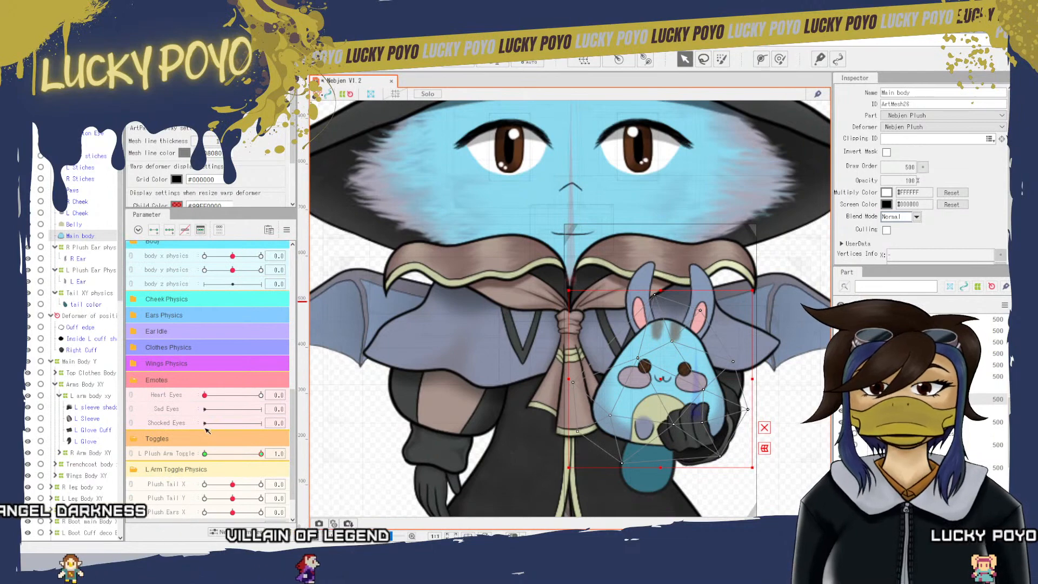
scroll(182, 495, down, 1)
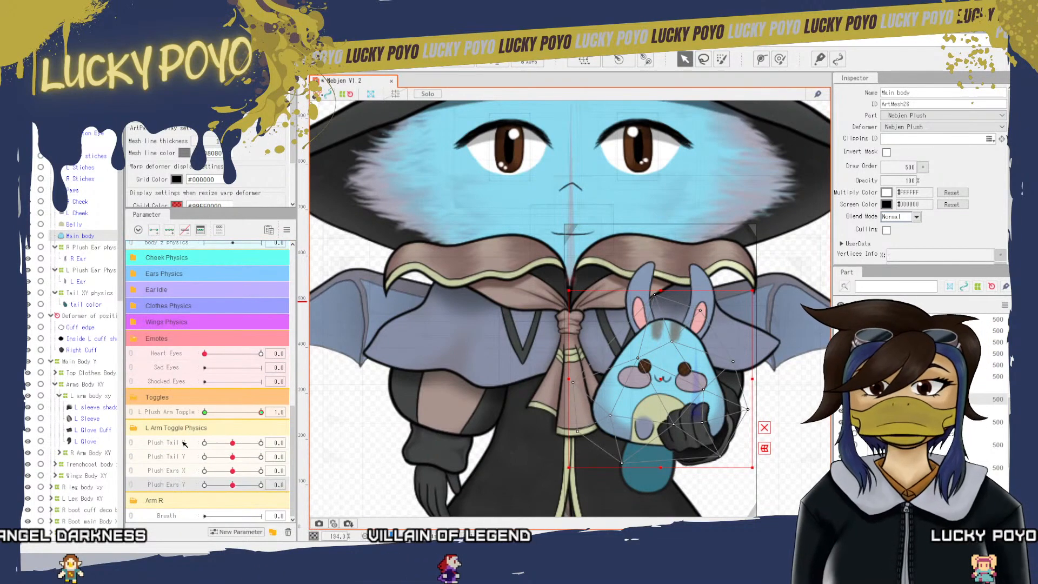
right_click(168, 487)
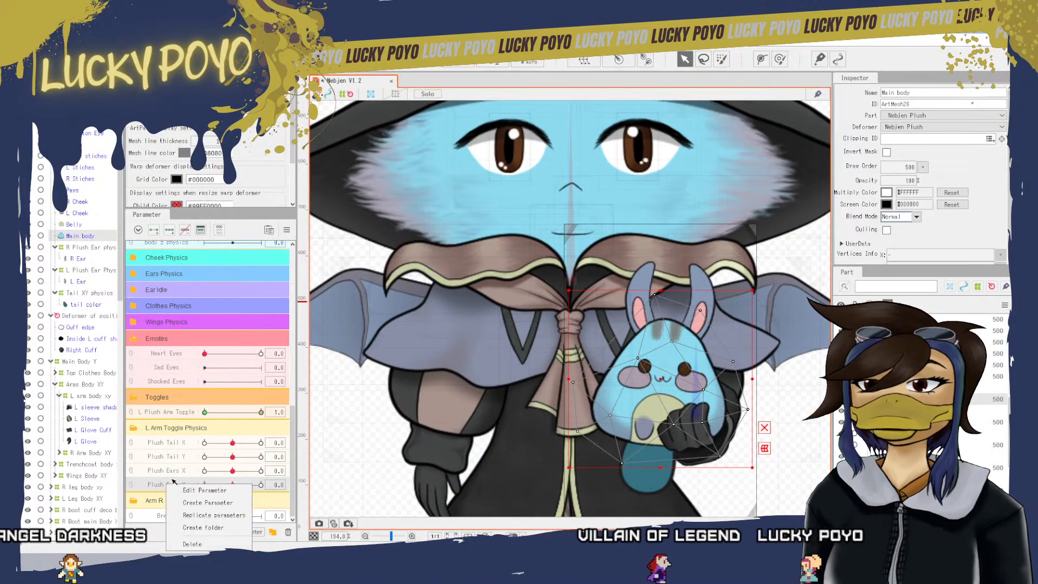
click(223, 515)
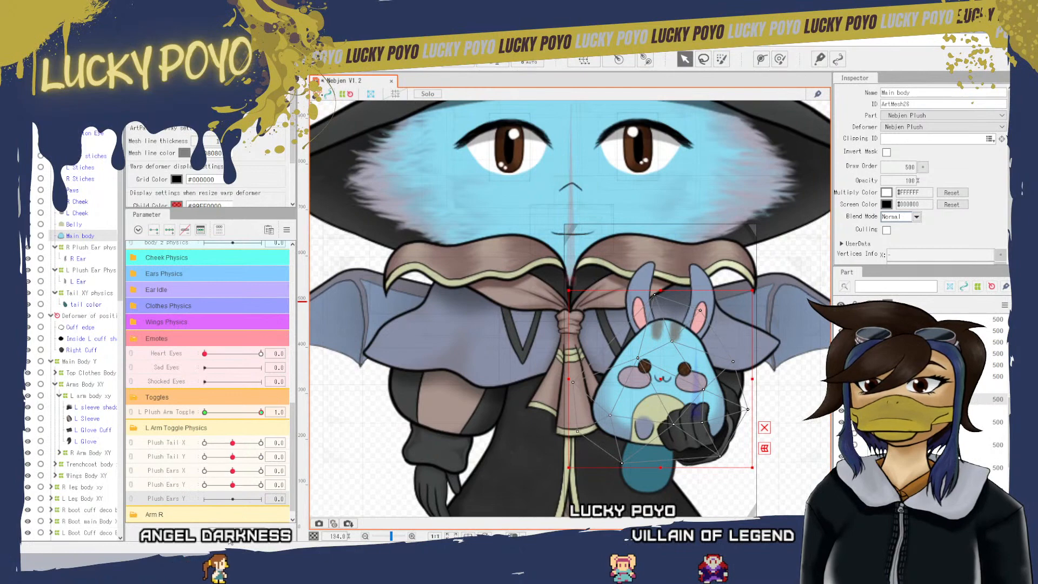
click(229, 539)
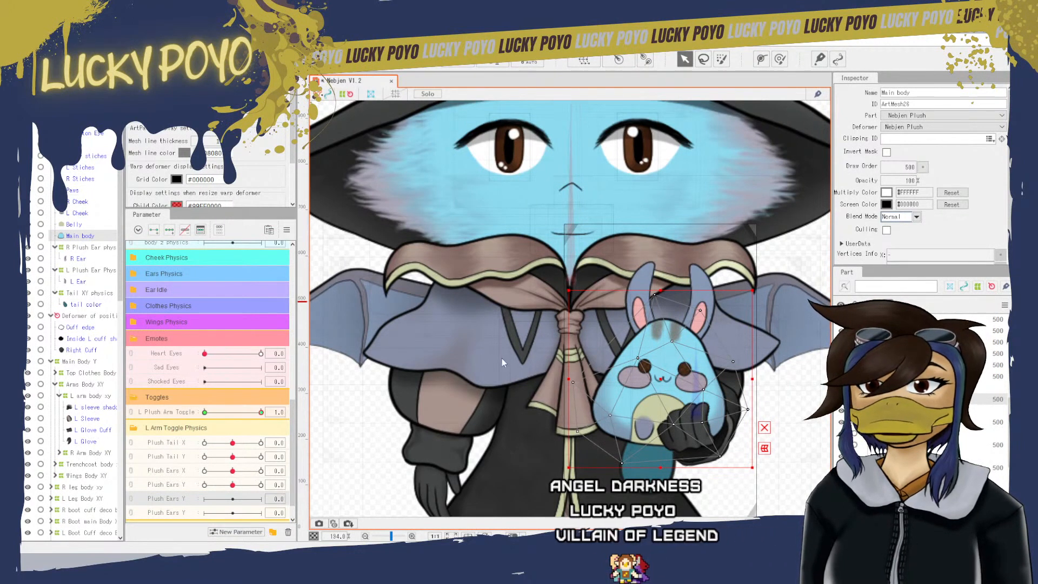
click(542, 328)
click(174, 514)
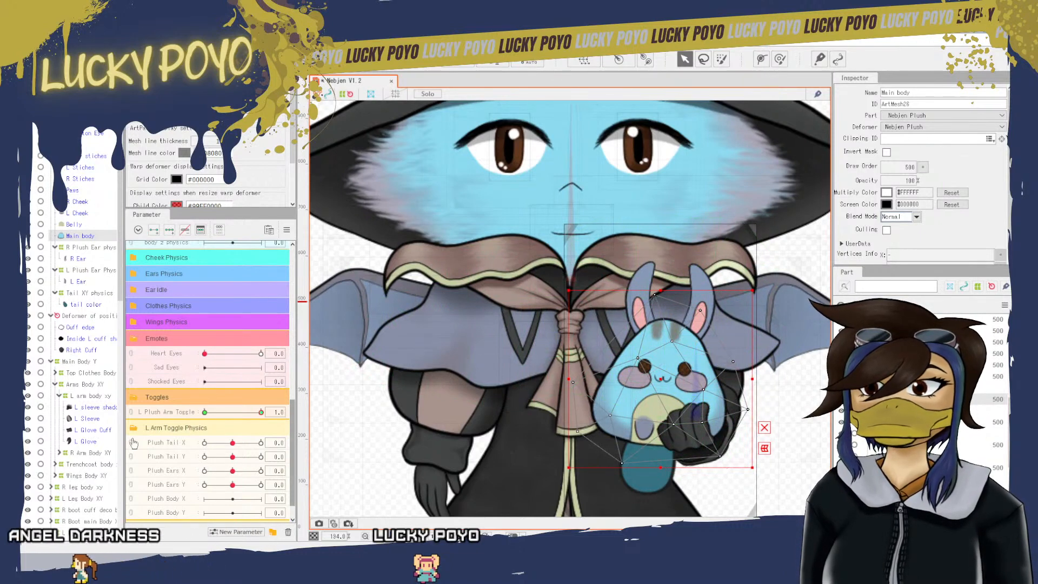
- Rename the Plush Ears X and Plush Ears Y parameters as Plush Ears+Paws X and Plush Ears+Paws Y
right_click(171, 471)
click(207, 480)
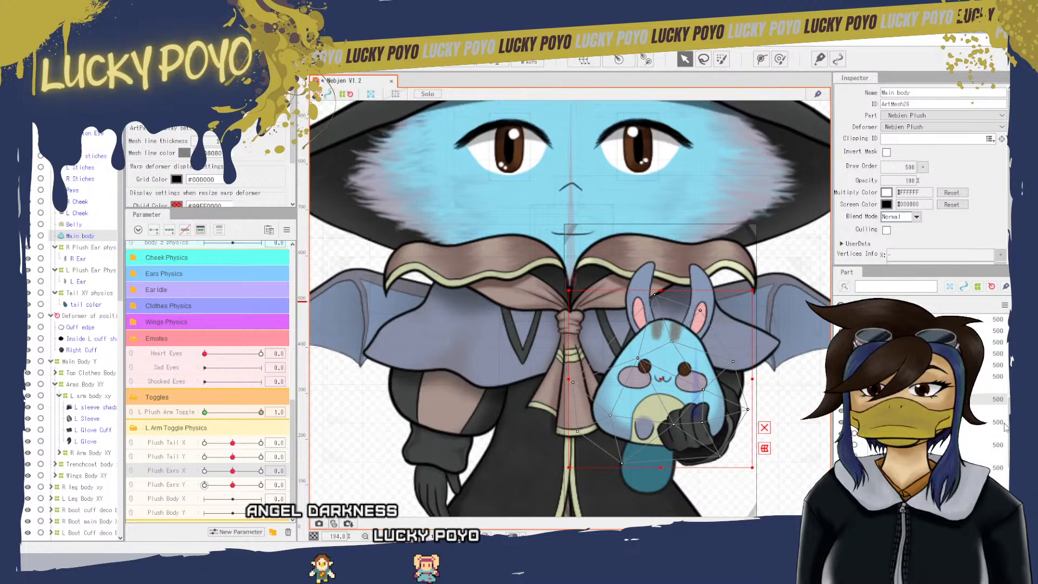
click(504, 356)
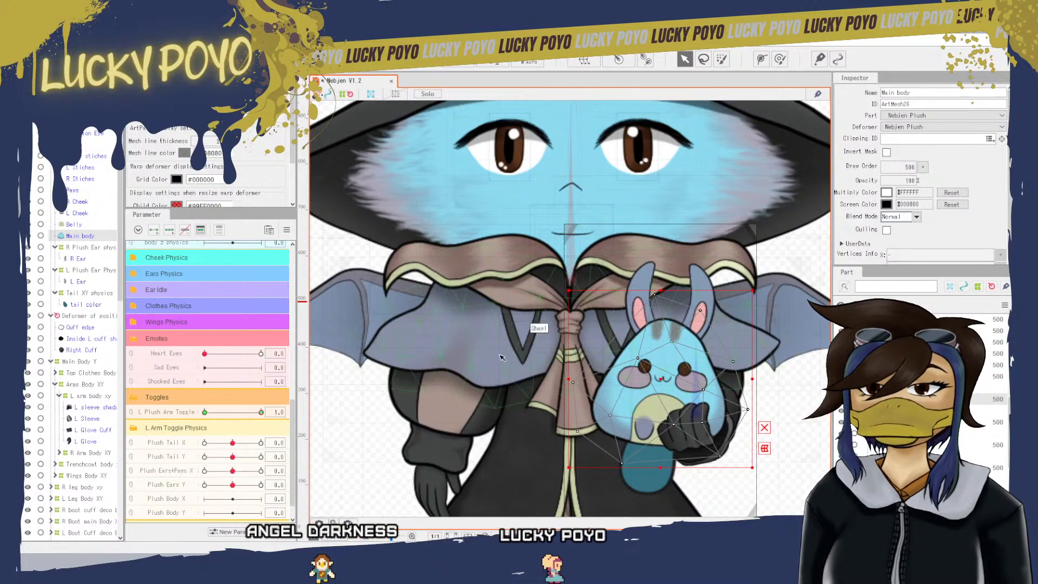
right_click(173, 484)
key(Escape)
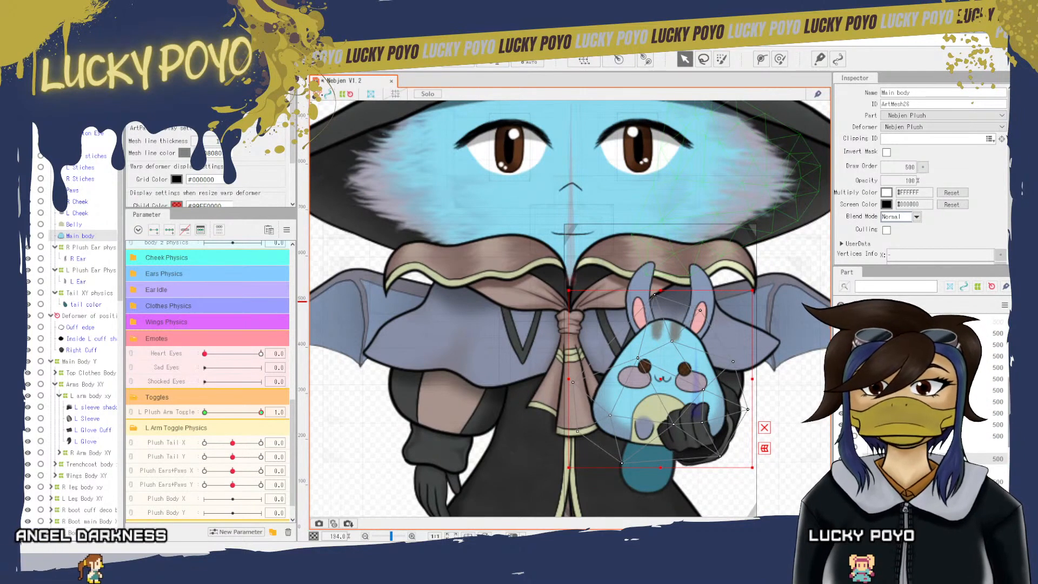
- Try adding three keys on Plush Body X for the Nebjen Plush deformer, and undo them
click(761, 378)
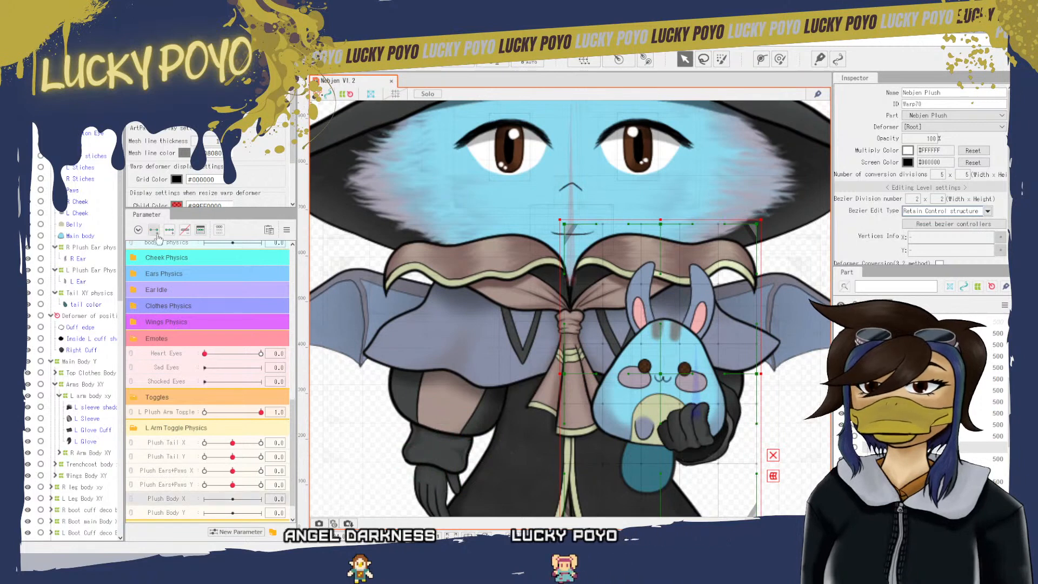
click(186, 515)
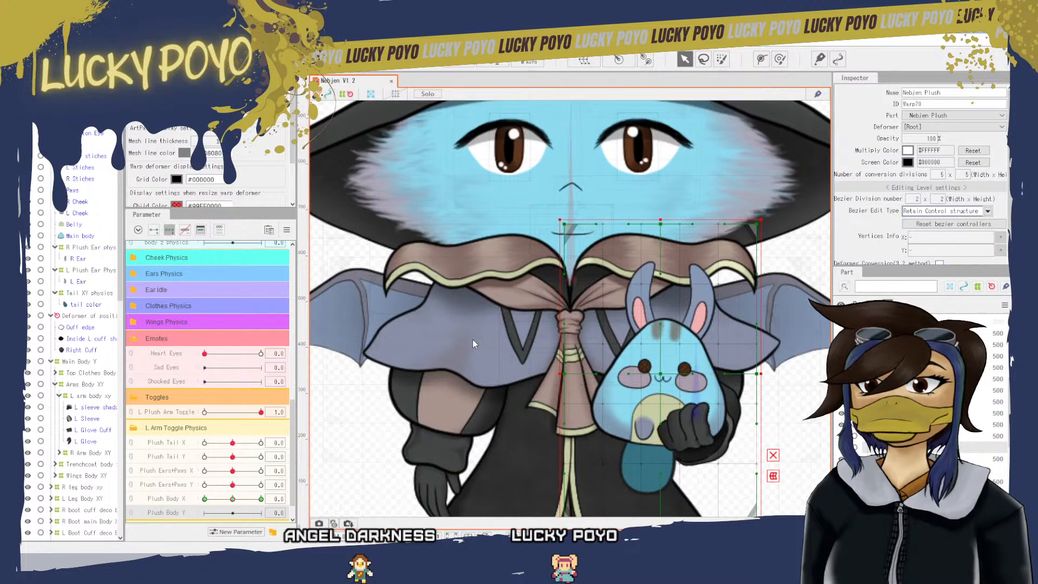
scroll(195, 424, up, 5)
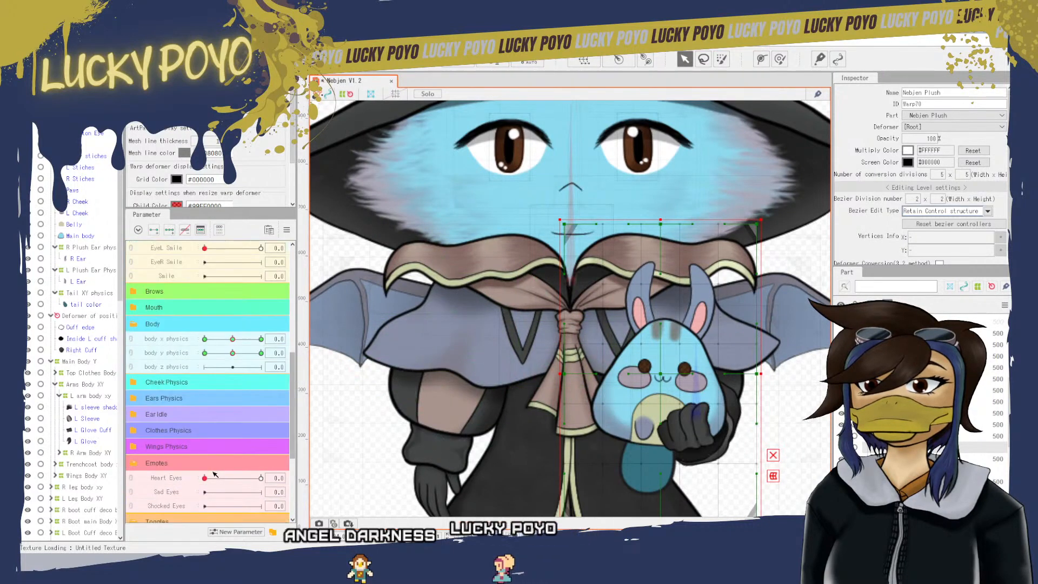
click(44, 41)
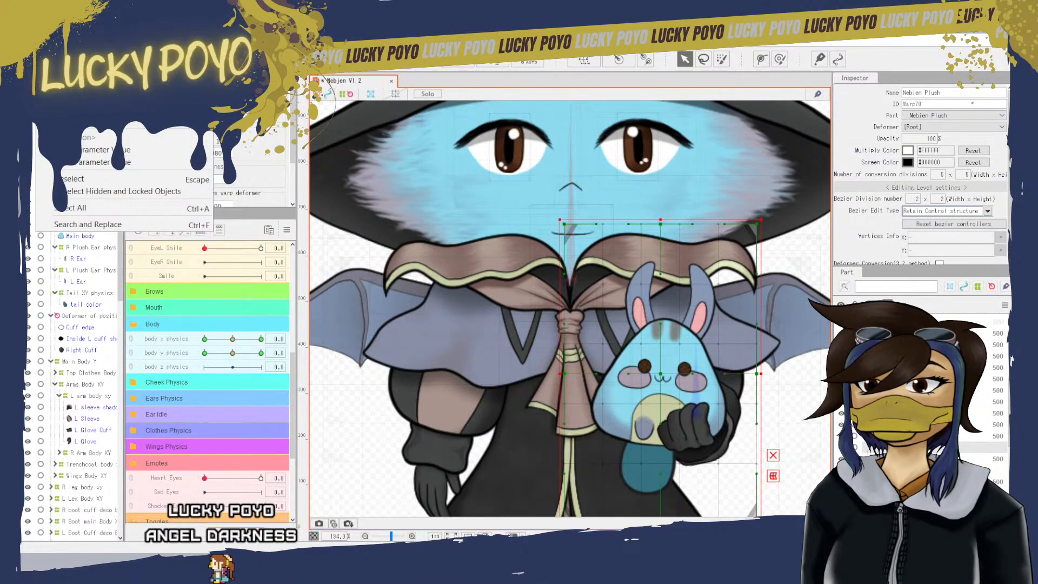
key(Escape)
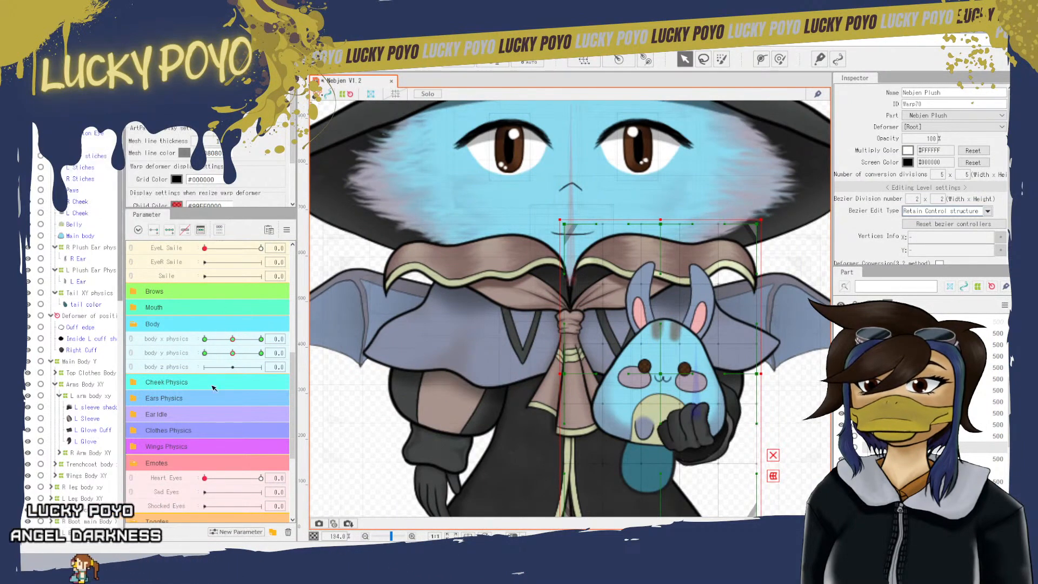
scroll(221, 453, down, 6)
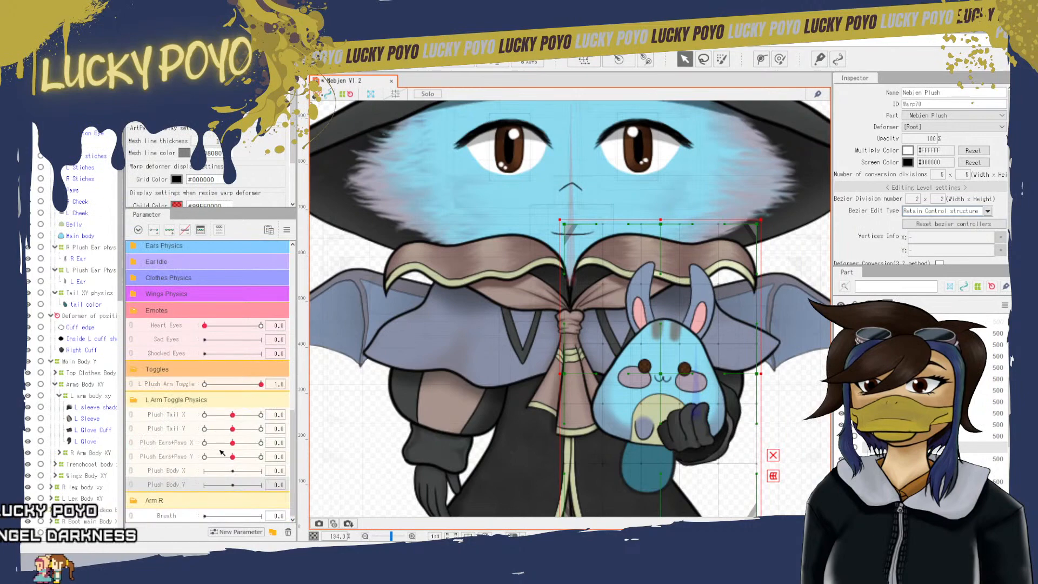
click(177, 469)
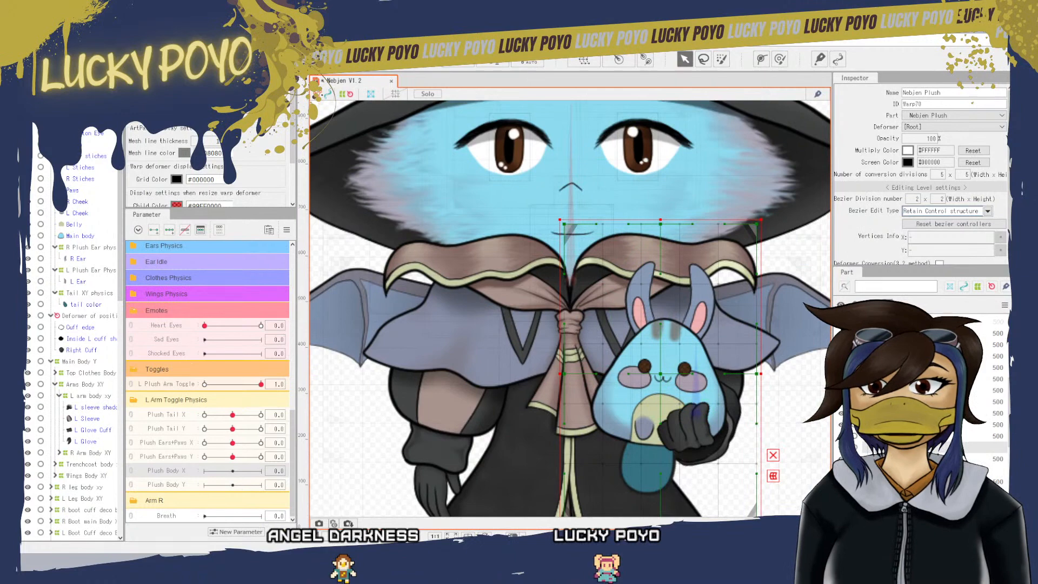
- Set the opacity of L Glove Cuff and L Glove to 0% at body x physics -30 and 30
scroll(192, 410, up, 5)
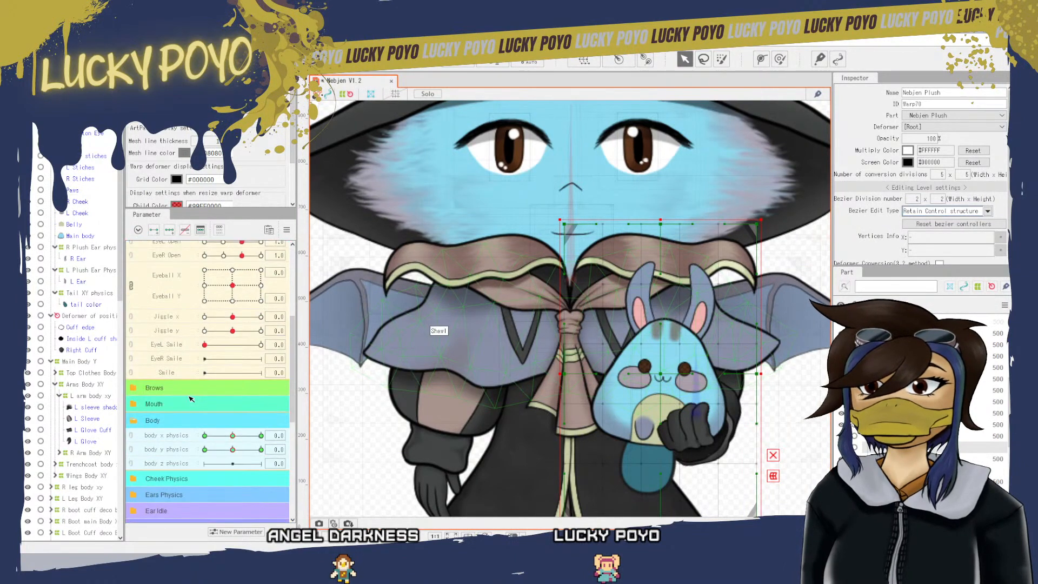
drag(234, 436, 198, 441)
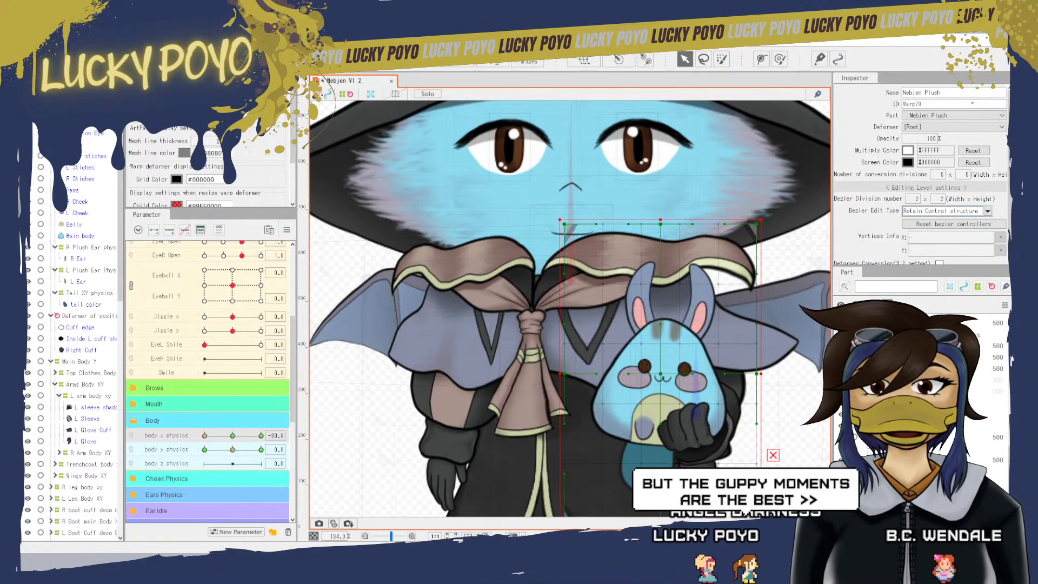
click(91, 339)
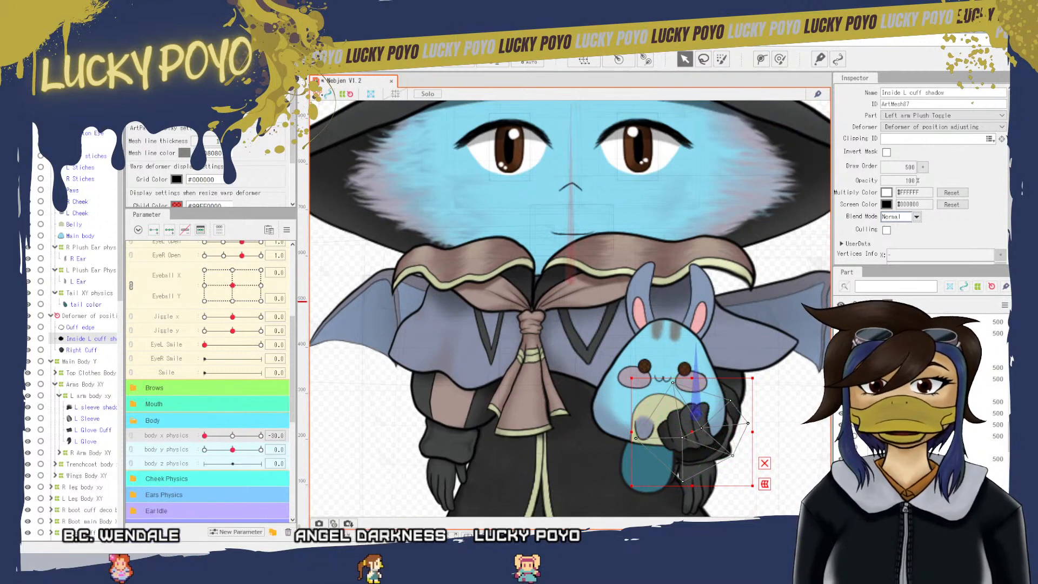
click(718, 441)
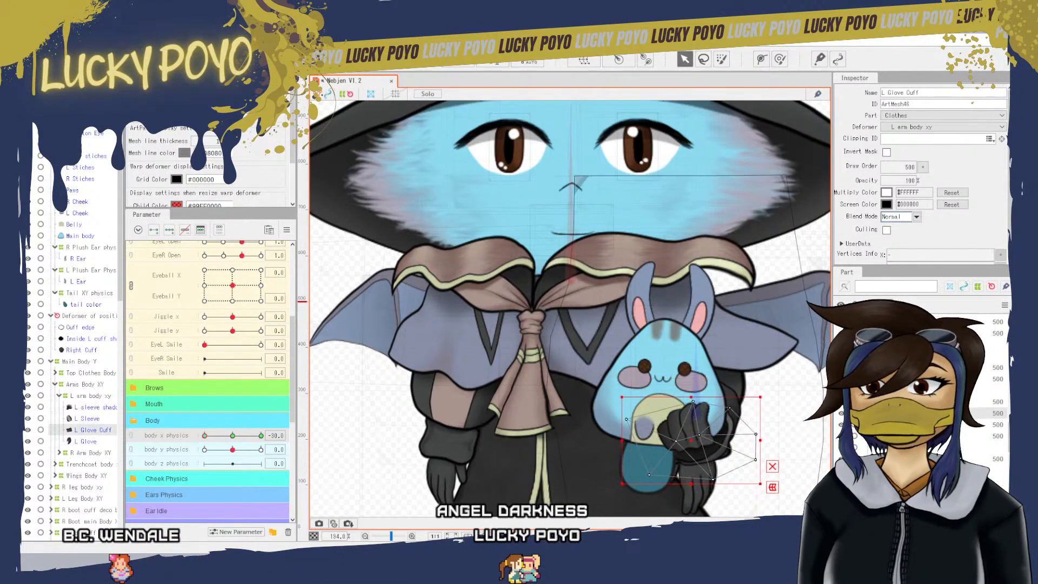
click(229, 437)
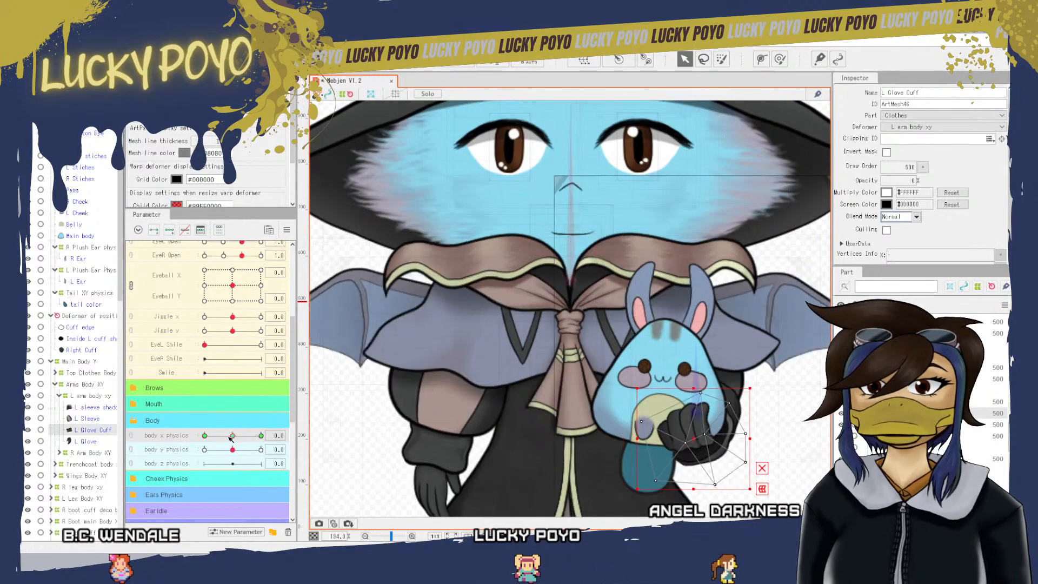
click(205, 435)
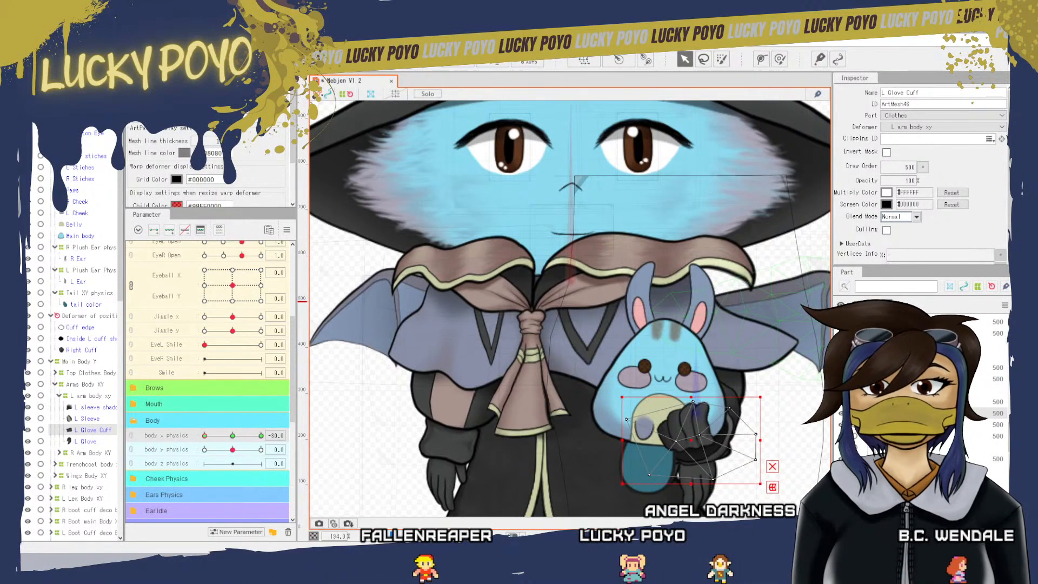
ctrl+click(692, 464)
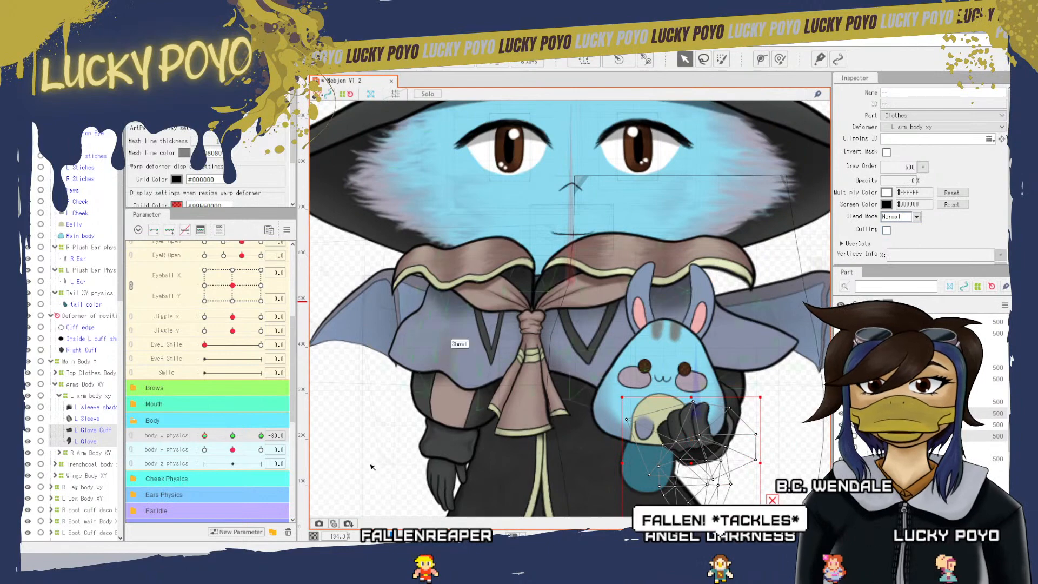
click(260, 437)
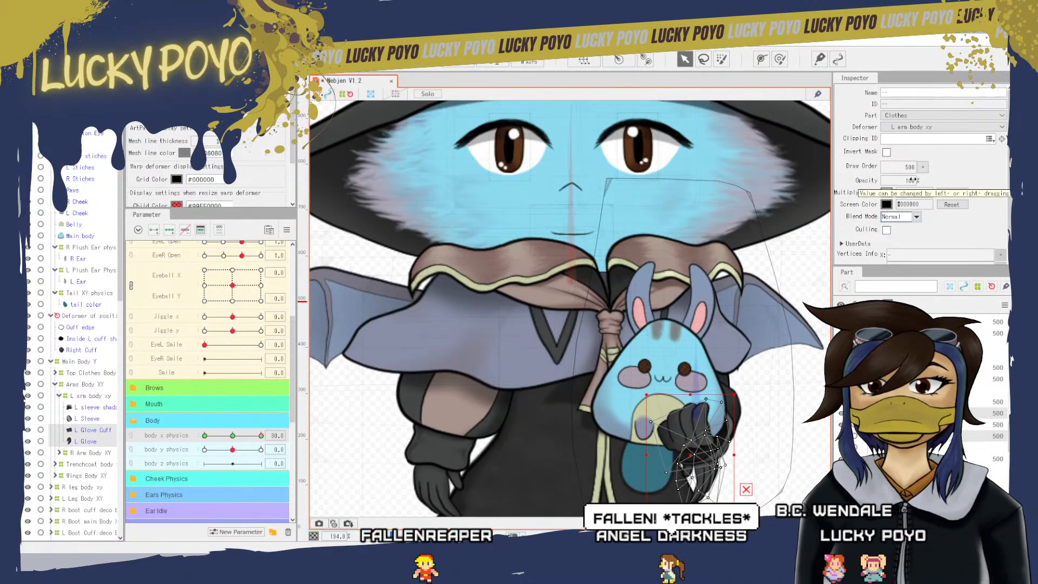
drag(913, 179, 854, 179)
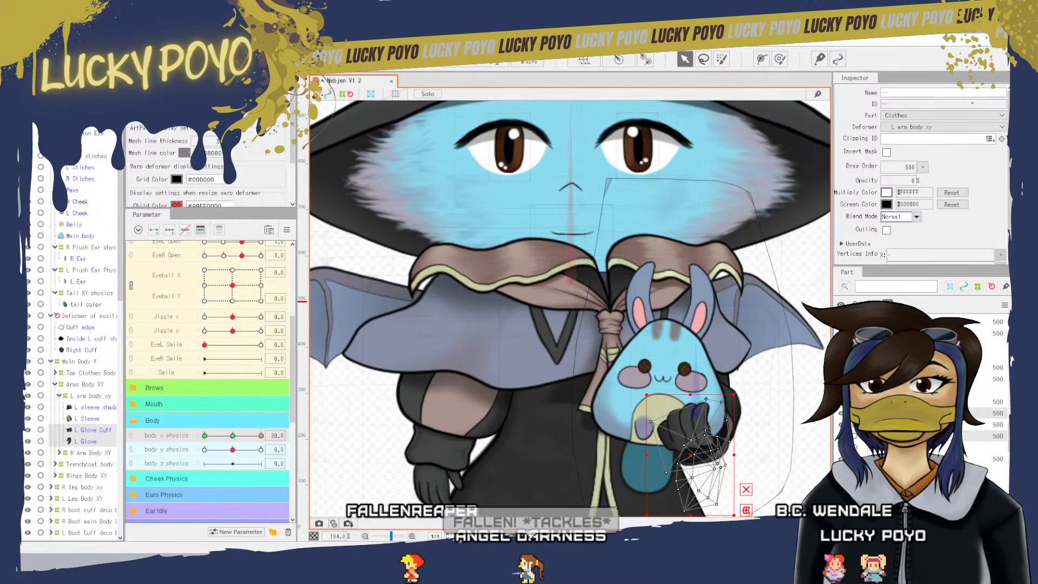
- Check the arm at both extremes of body y physics, return the parameter to 0, and save the model
click(204, 449)
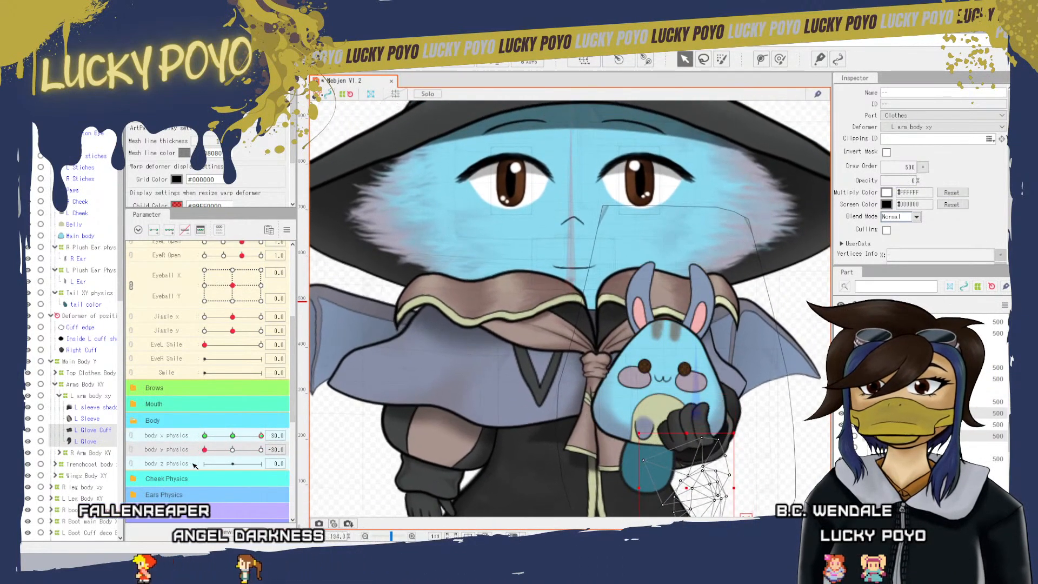
click(261, 449)
drag(263, 451, 240, 451)
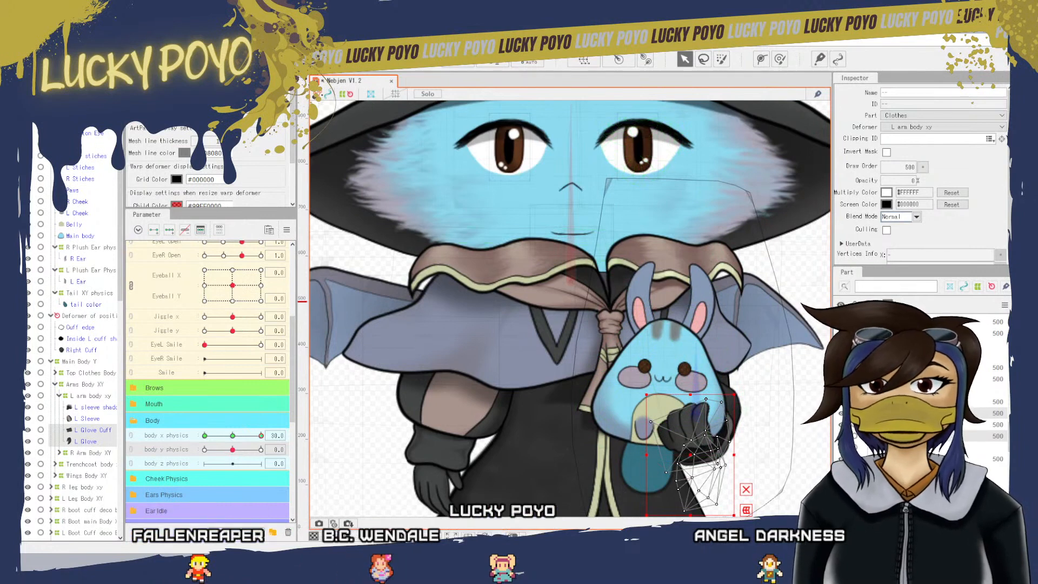
click(39, 41)
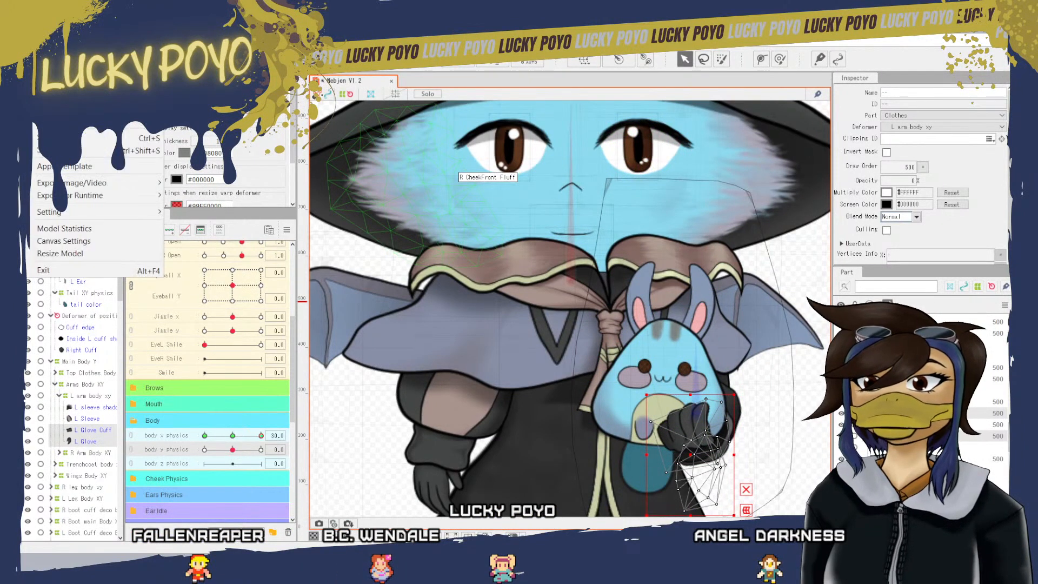
click(60, 138)
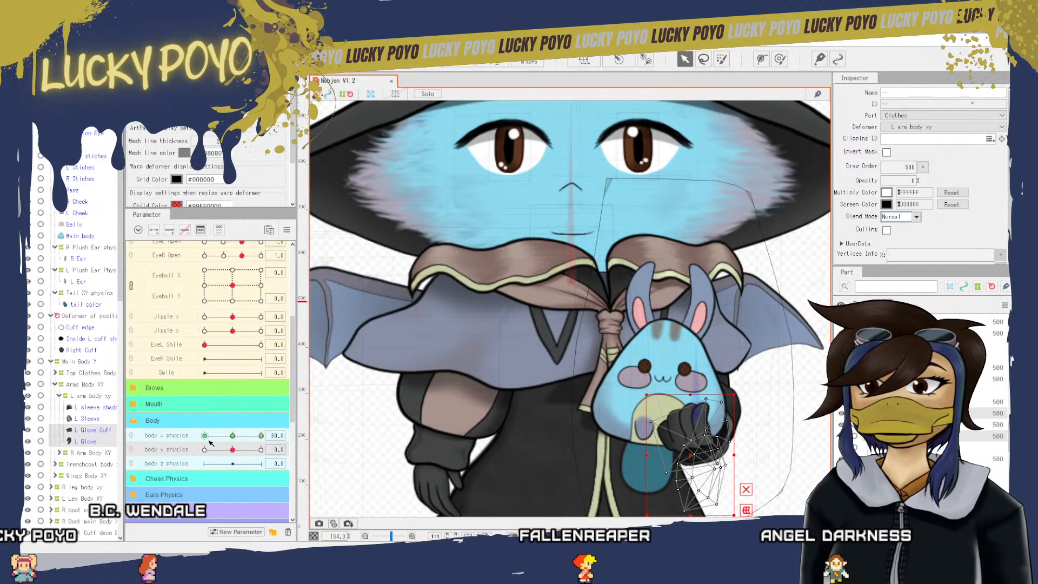
- Select the Nebjen Plush deformer and examine how the held plush fits the arm across the body x physics range
mouse_move(261, 436)
mouse_down()
mouse_move(187, 445)
mouse_move(270, 446)
mouse_up()
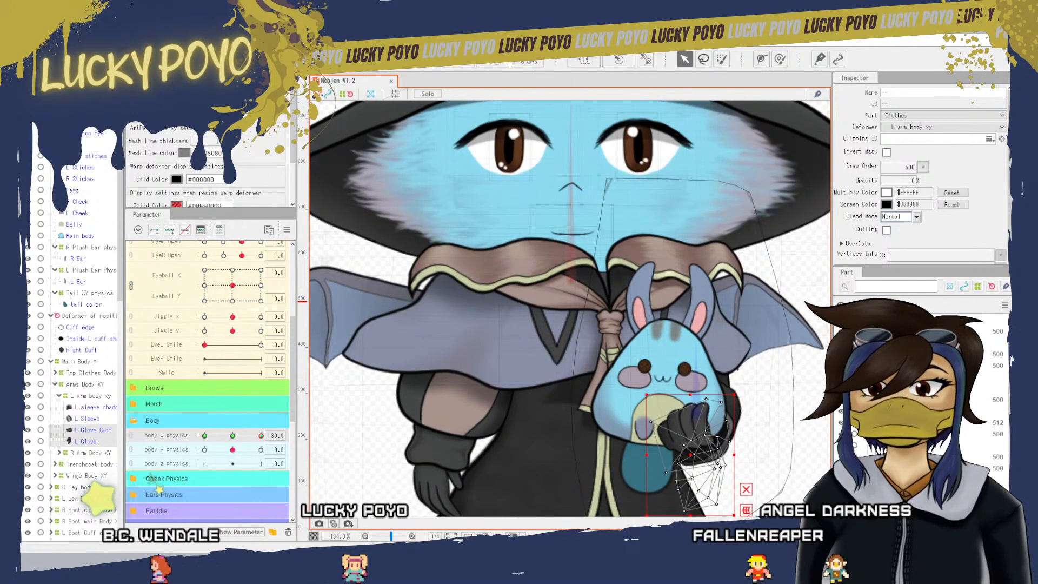
scroll(174, 471, down, 5)
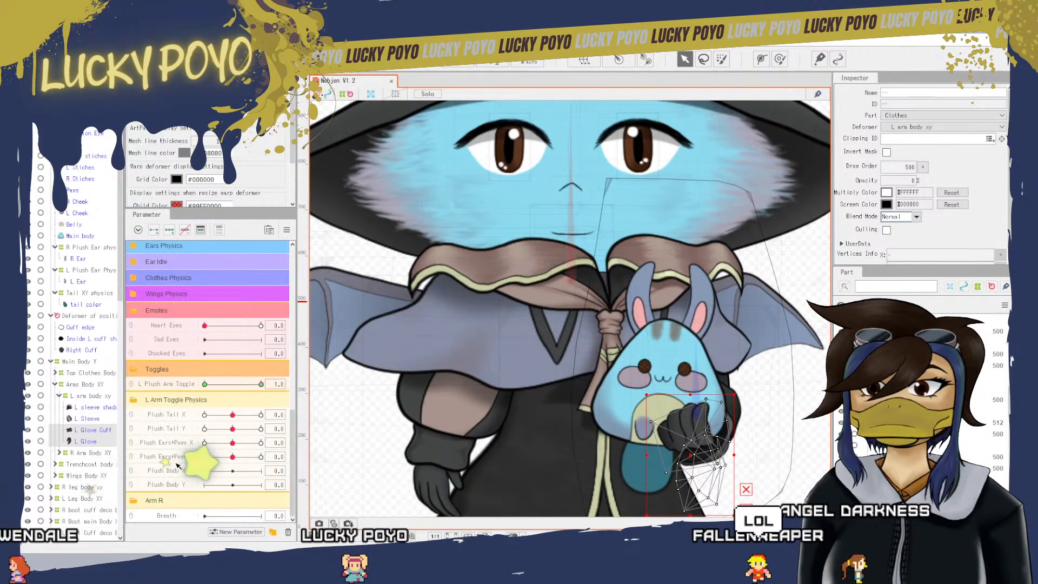
scroll(186, 399, up, 5)
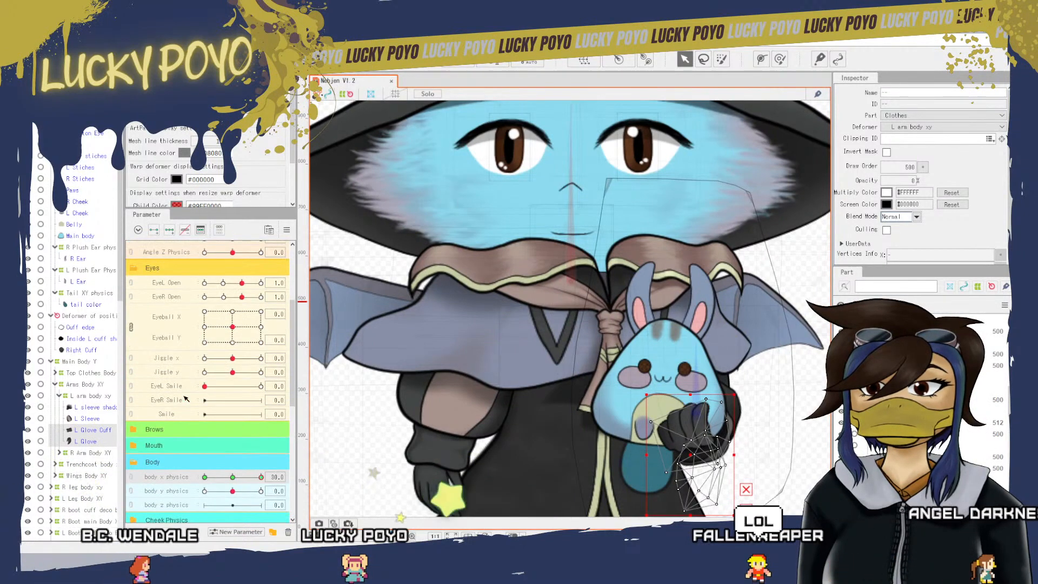
scroll(186, 399, down, 3)
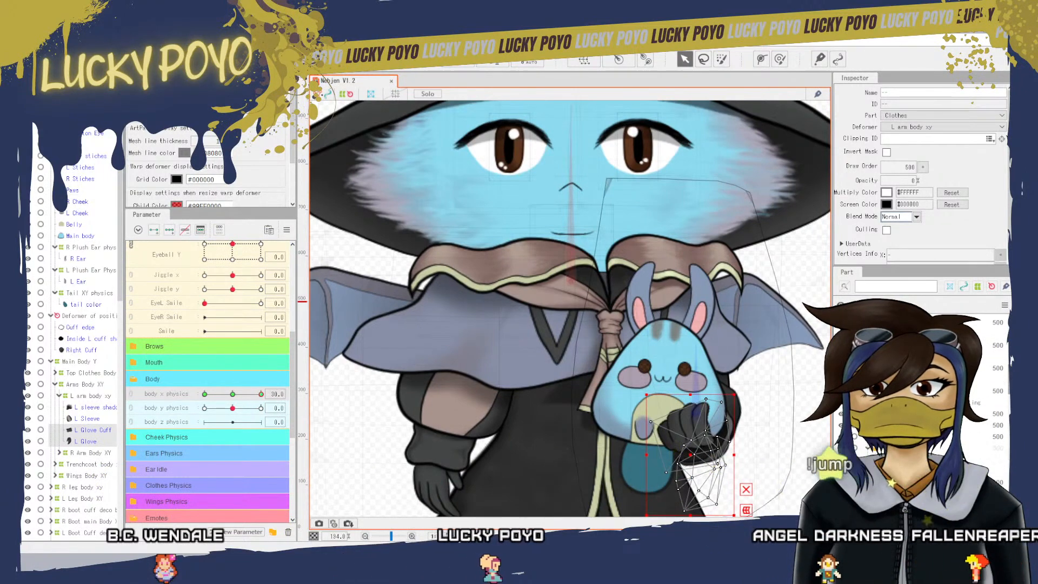
click(664, 355)
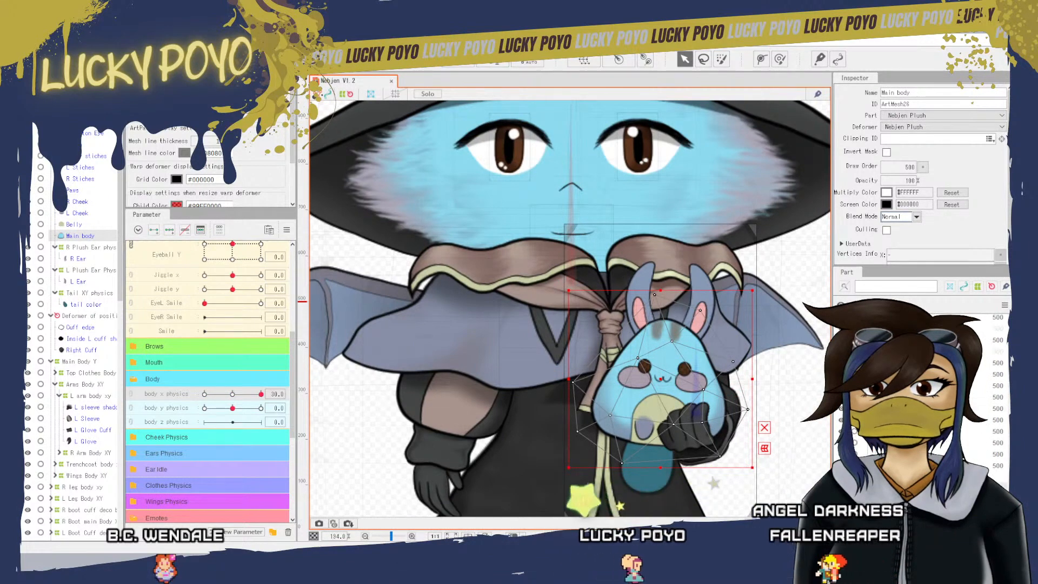
click(728, 342)
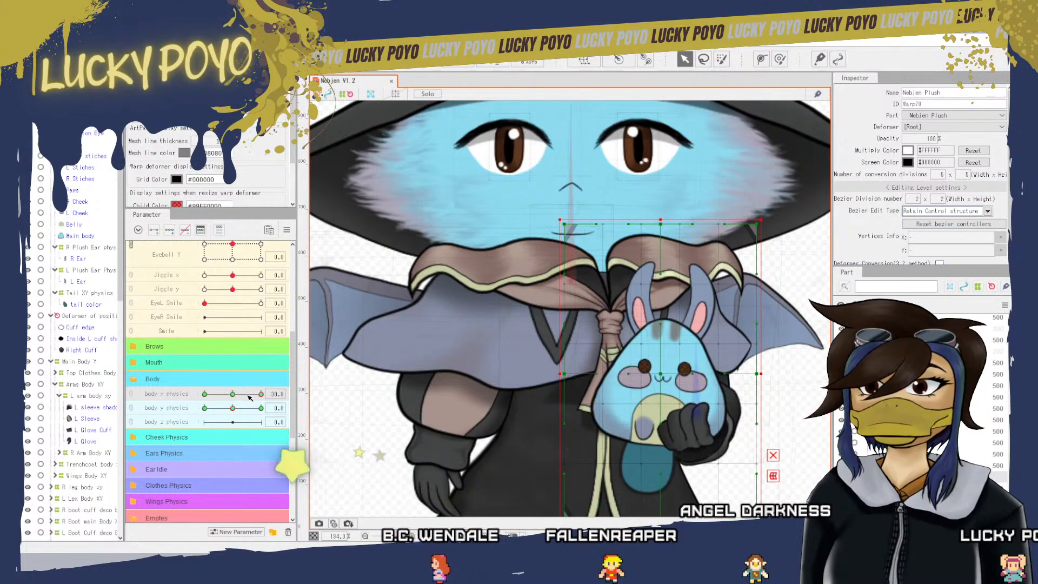
mouse_move(261, 393)
mouse_down()
mouse_move(232, 394)
mouse_move(270, 401)
mouse_up()
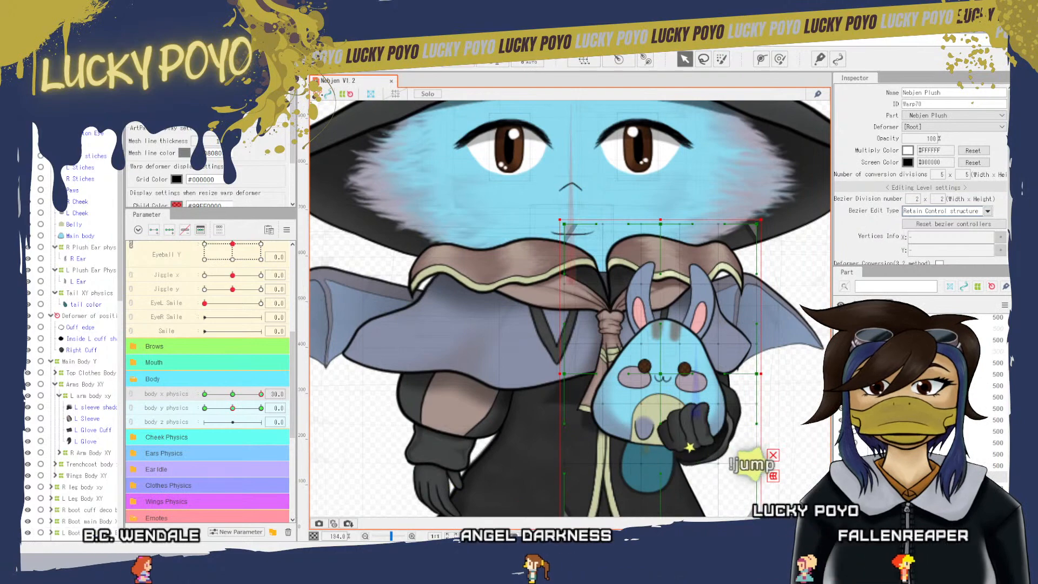
- Create a 5 x 5 warp deformer named L Plush Cuff around the plush arm's cuff parts, keyed on body x physics and body y physics
click(686, 426)
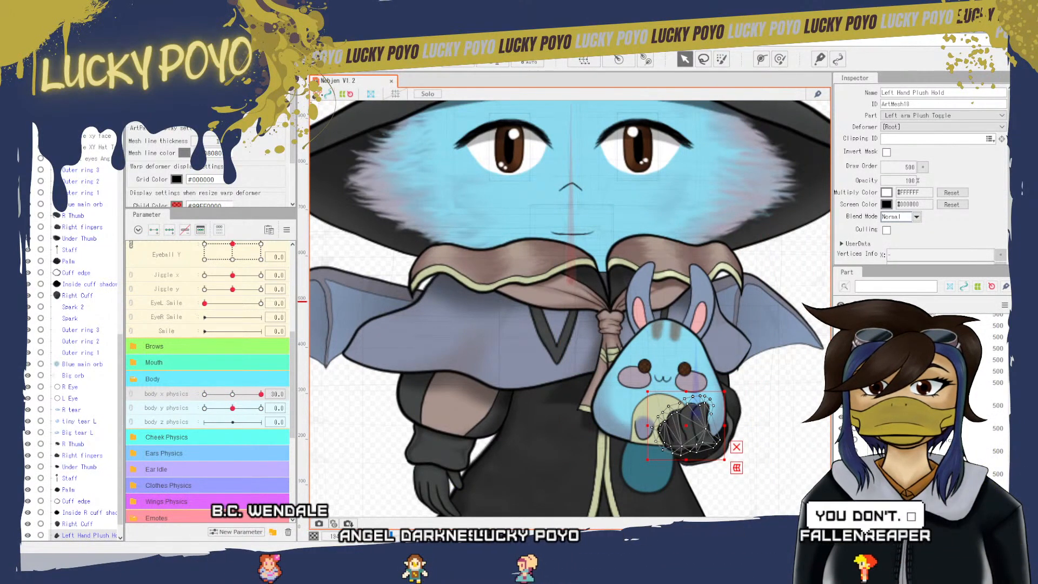
shift+click(685, 425)
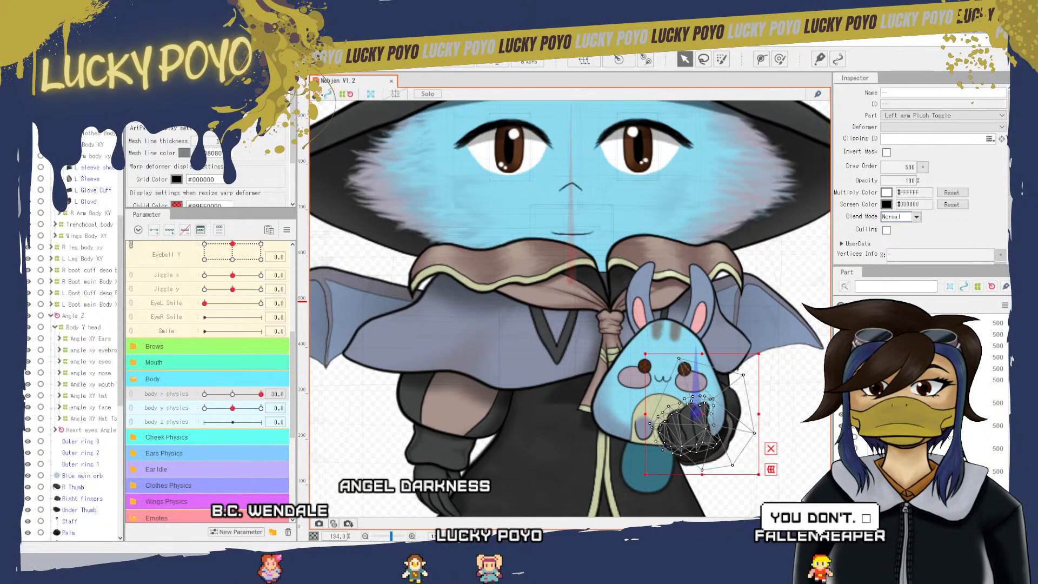
shift+click(685, 425)
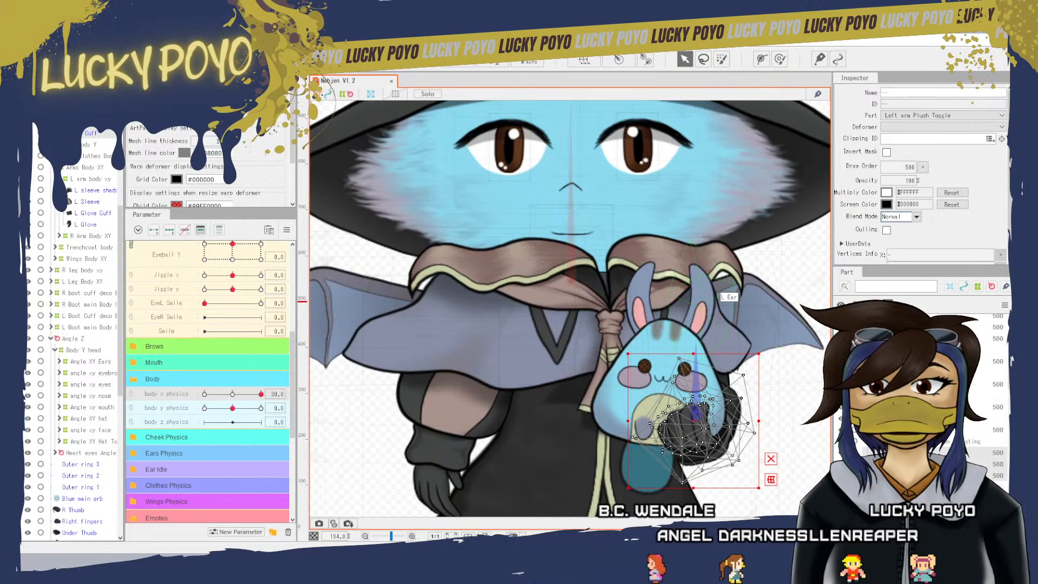
click(688, 429)
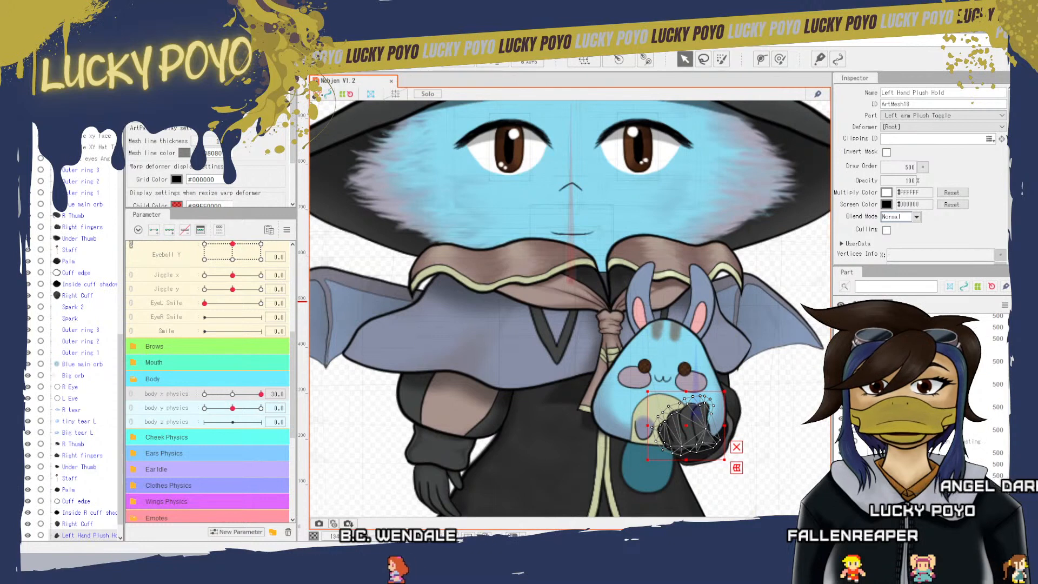
click(698, 416)
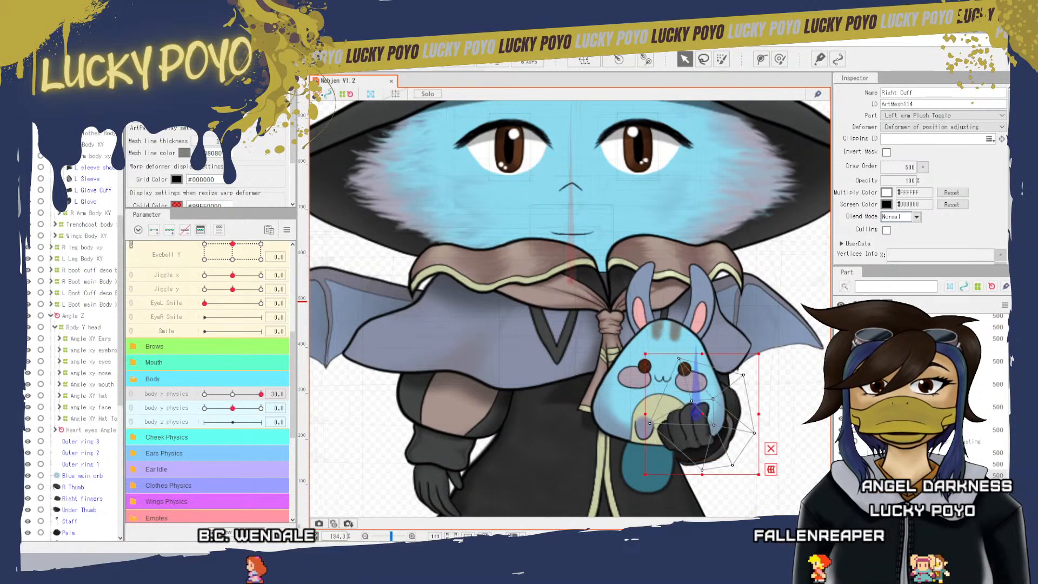
shift+click(702, 433)
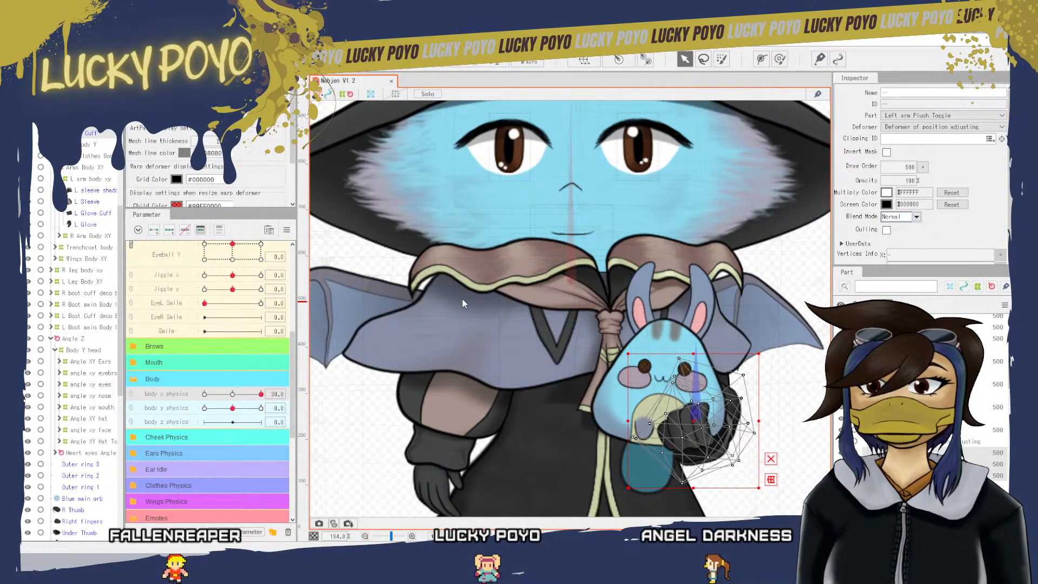
click(532, 389)
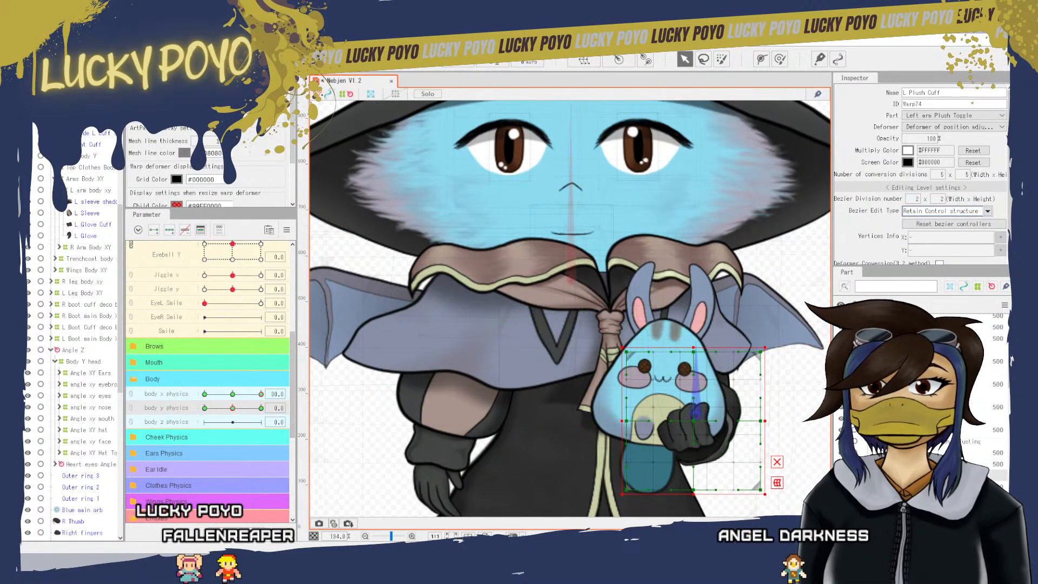
drag(694, 422, 704, 419)
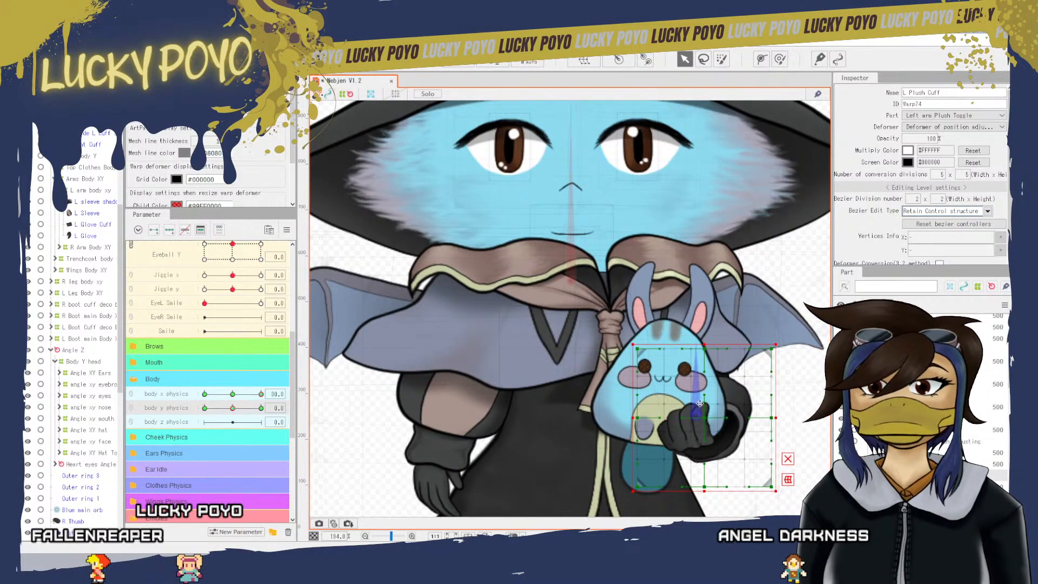
click(44, 42)
click(64, 54)
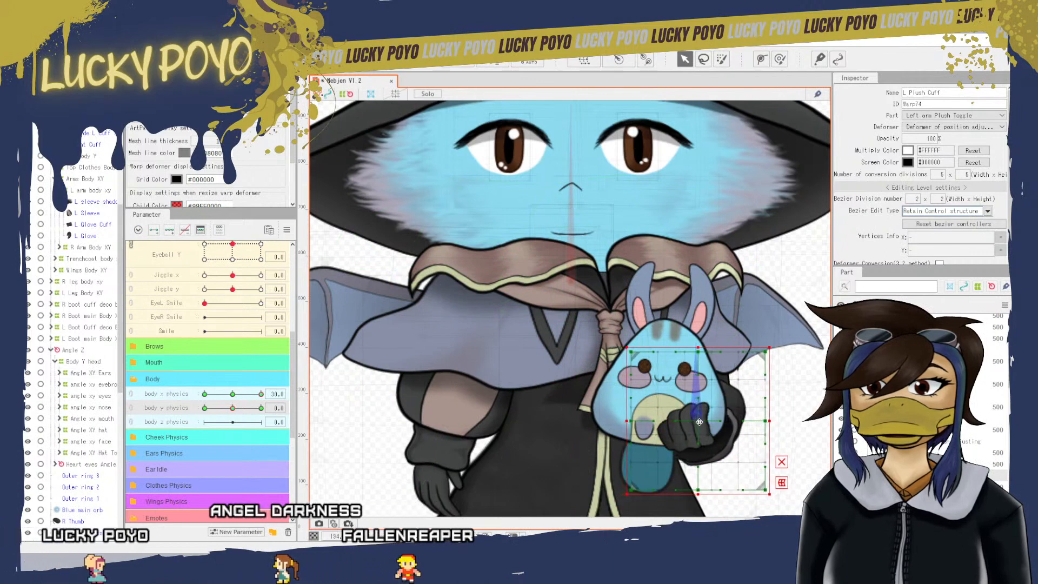
- Shift the L Plush Cuff deformer outward from the body at body x physics 30 and pull its outer edge slightly inward into a curve
drag(694, 418, 708, 427)
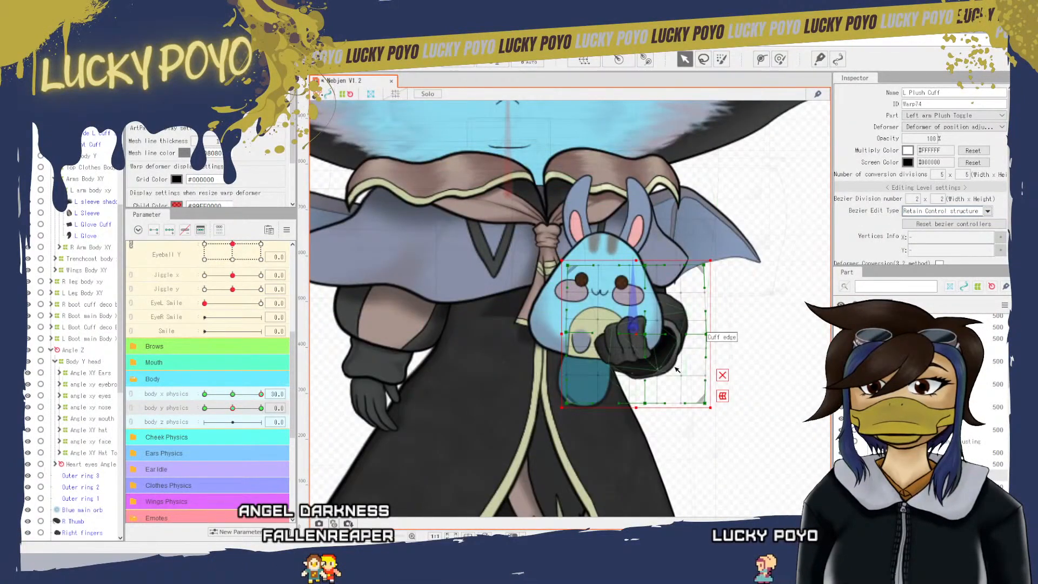
scroll(676, 369, up, 2)
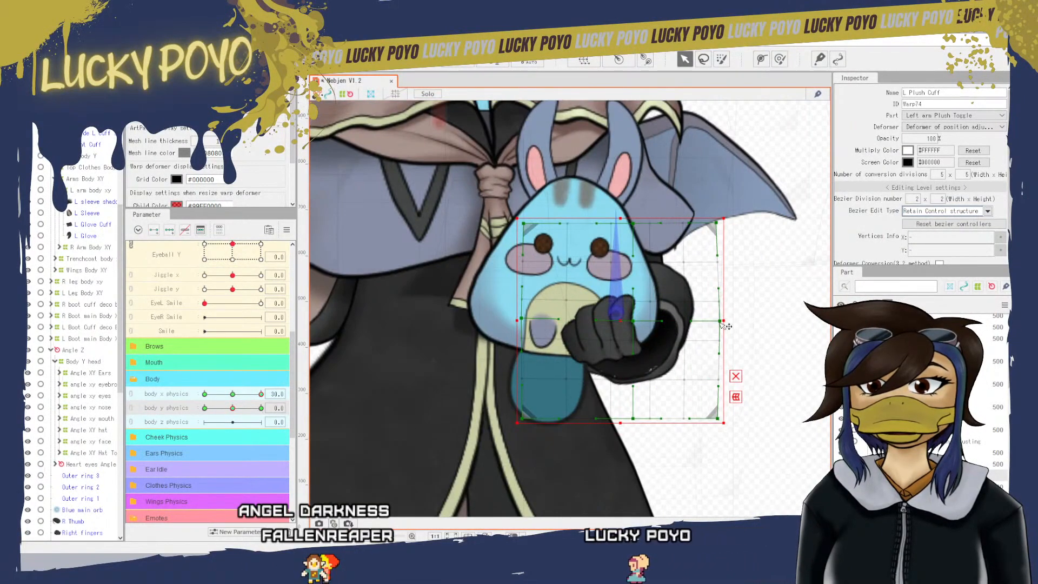
drag(721, 322, 713, 322)
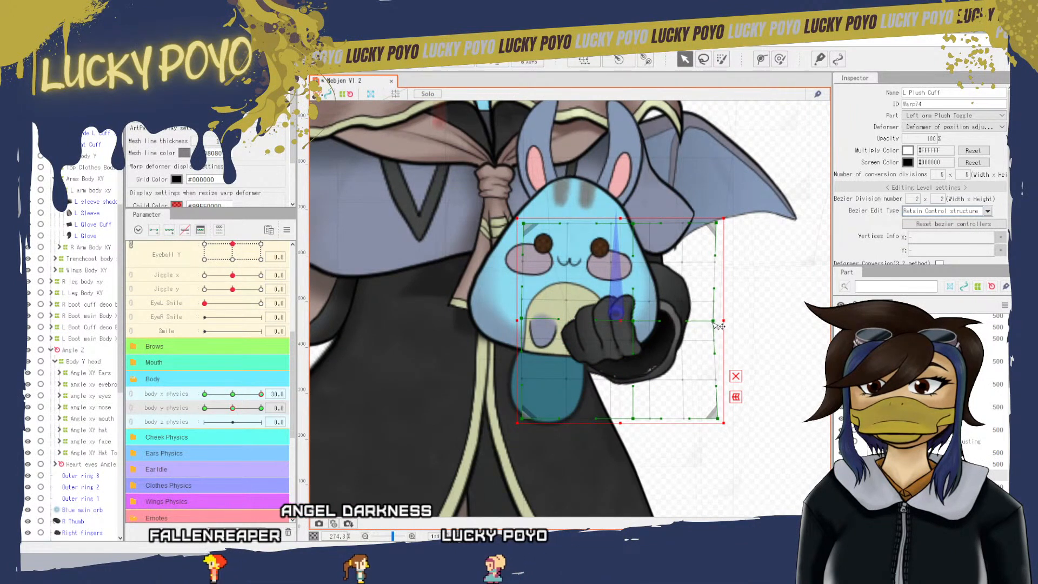
drag(718, 419, 708, 419)
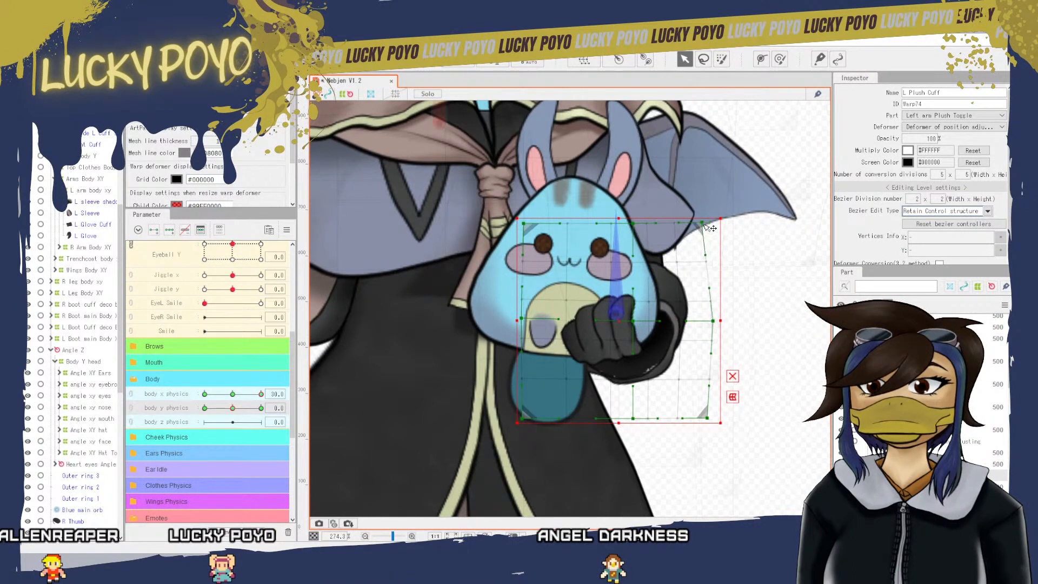
click(786, 343)
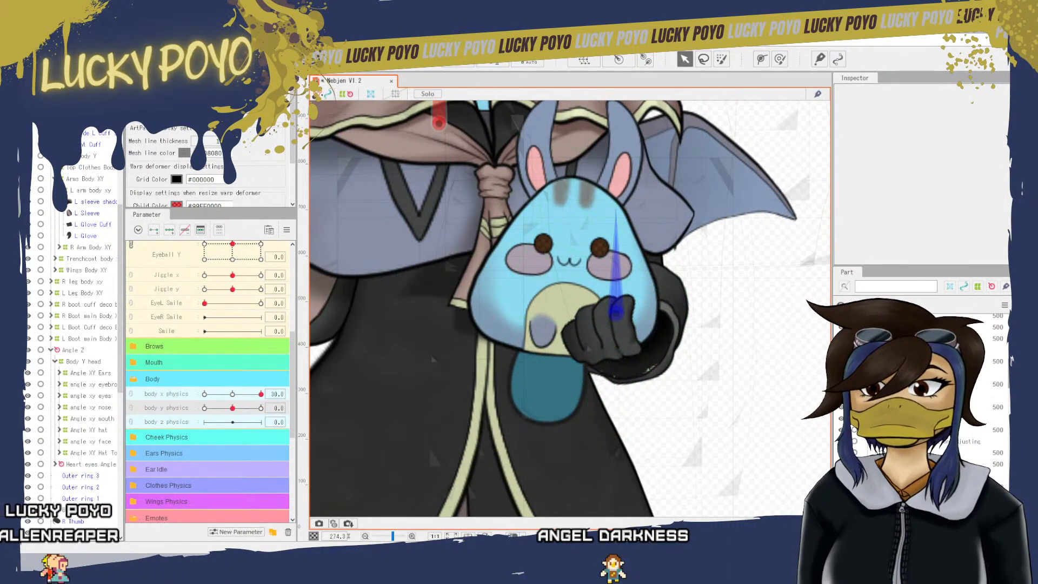
click(677, 331)
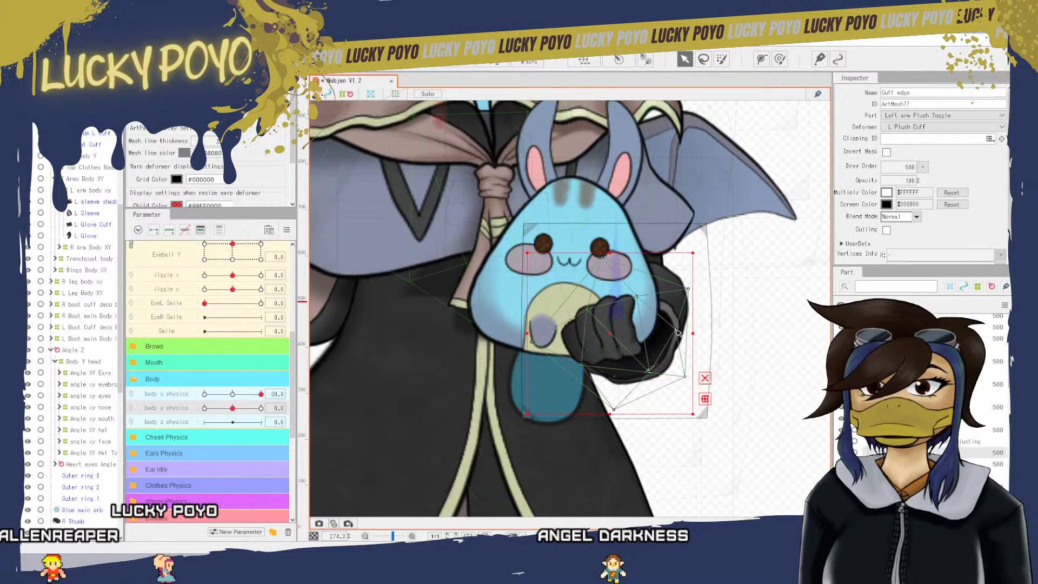
click(703, 415)
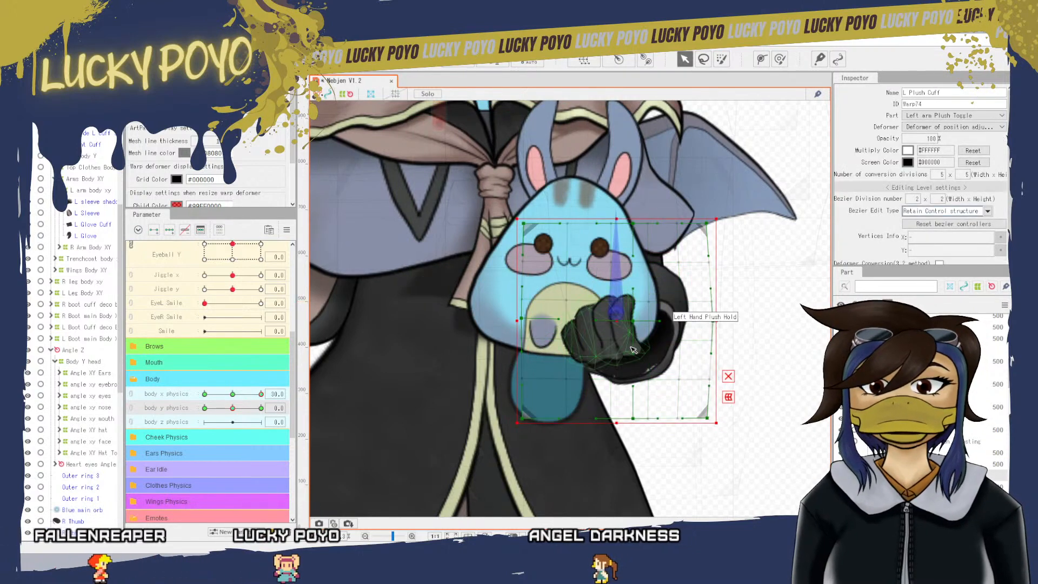
- Create a 5 x 5 warp deformer named L Hand Hold XY around the holding hand, keyed on both body physics parameters, and shift it outward at x 30
click(626, 328)
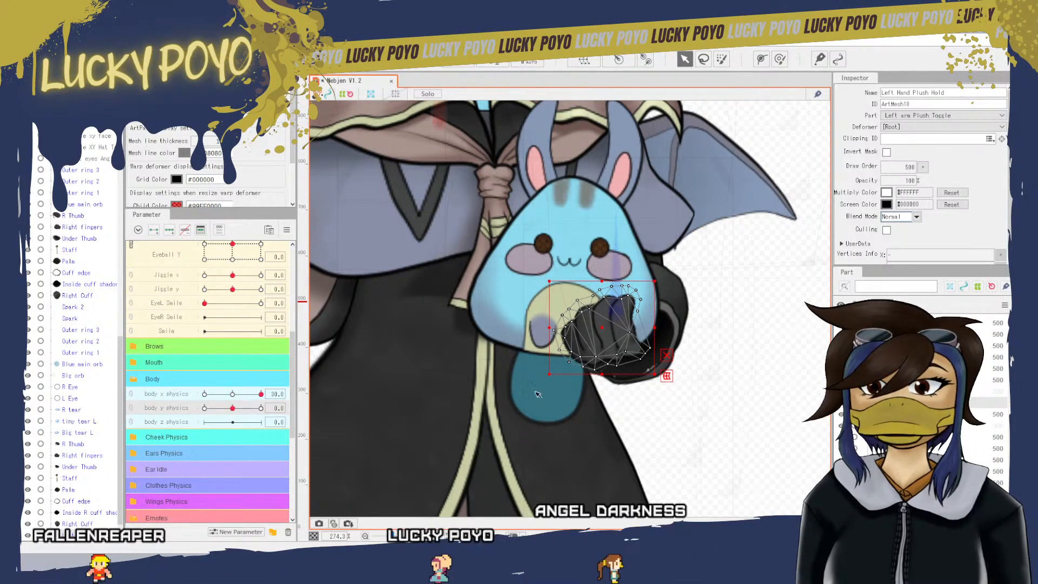
click(684, 458)
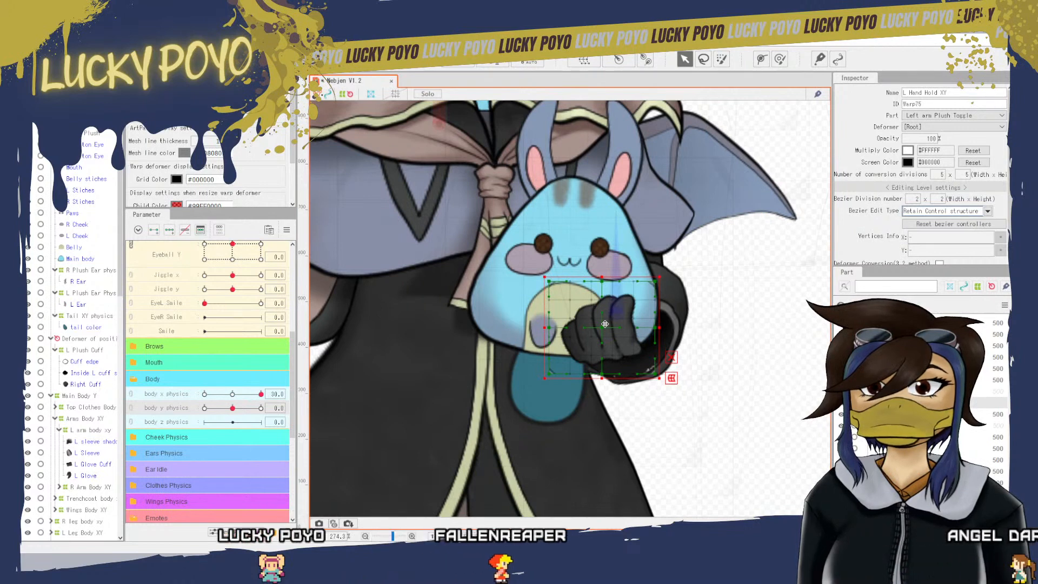
drag(605, 324, 619, 320)
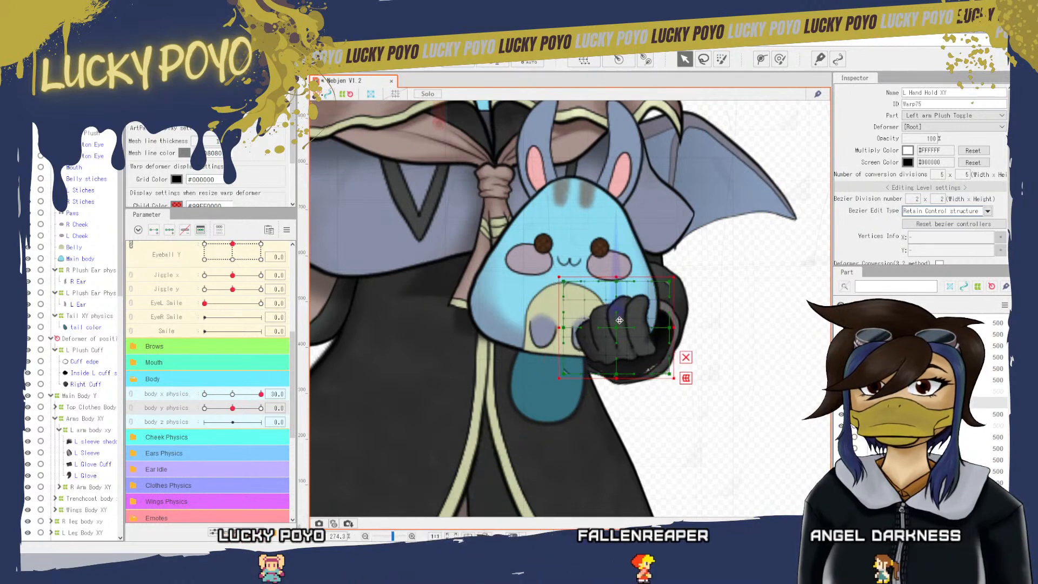
key(ctrl+z)
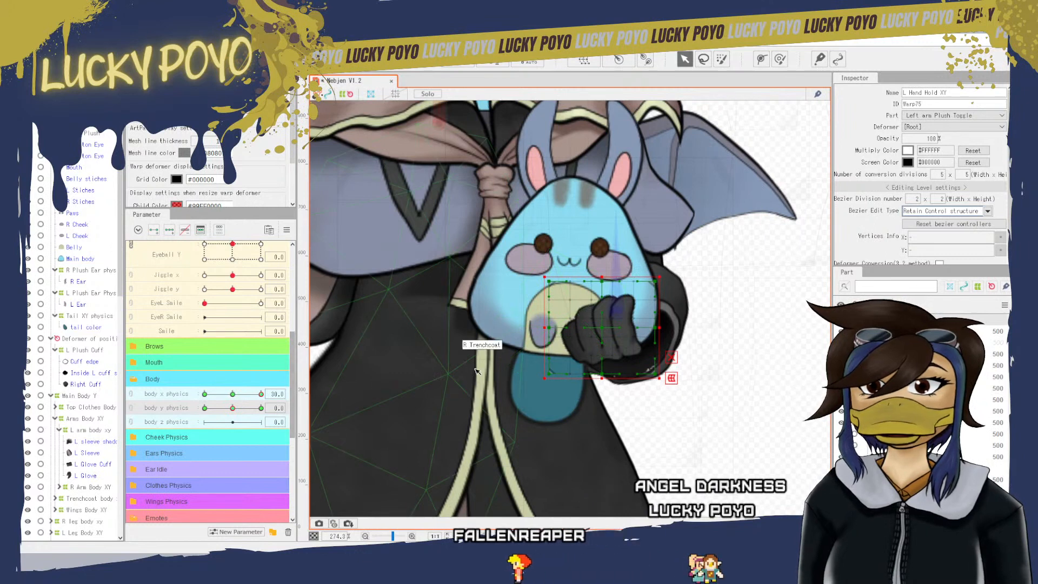
drag(239, 395, 269, 405)
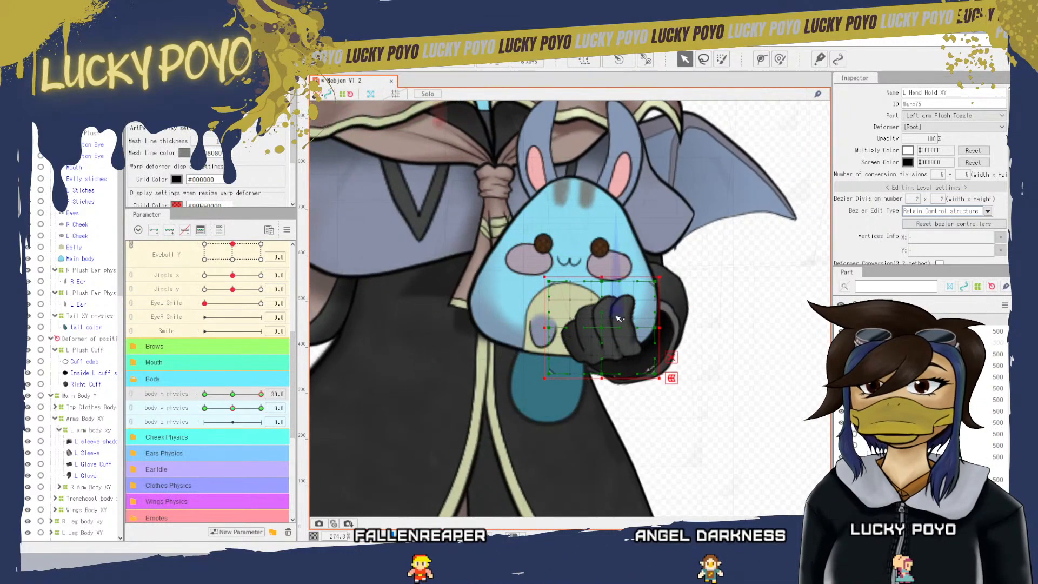
drag(602, 329, 617, 330)
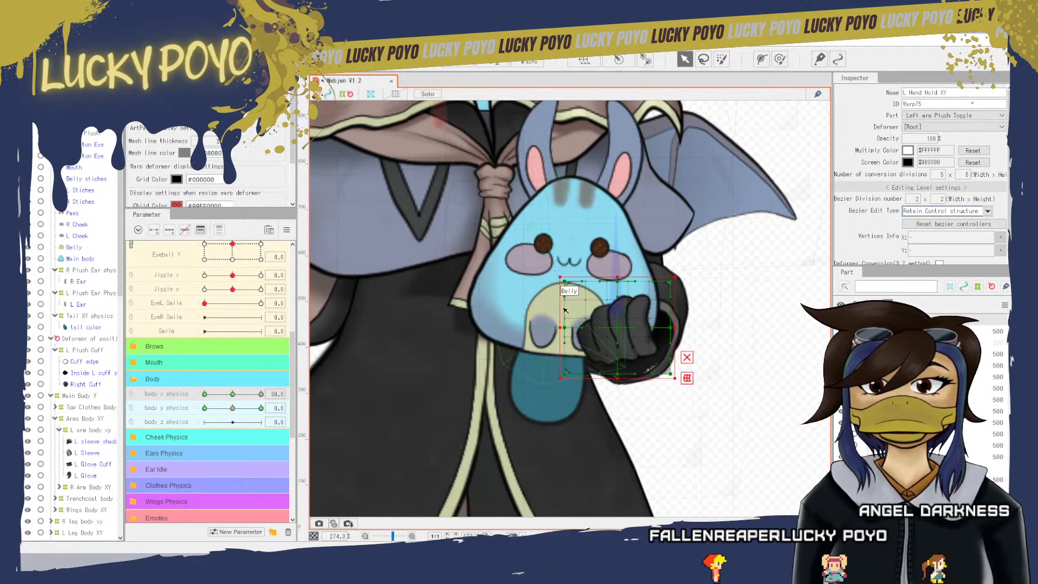
click(506, 301)
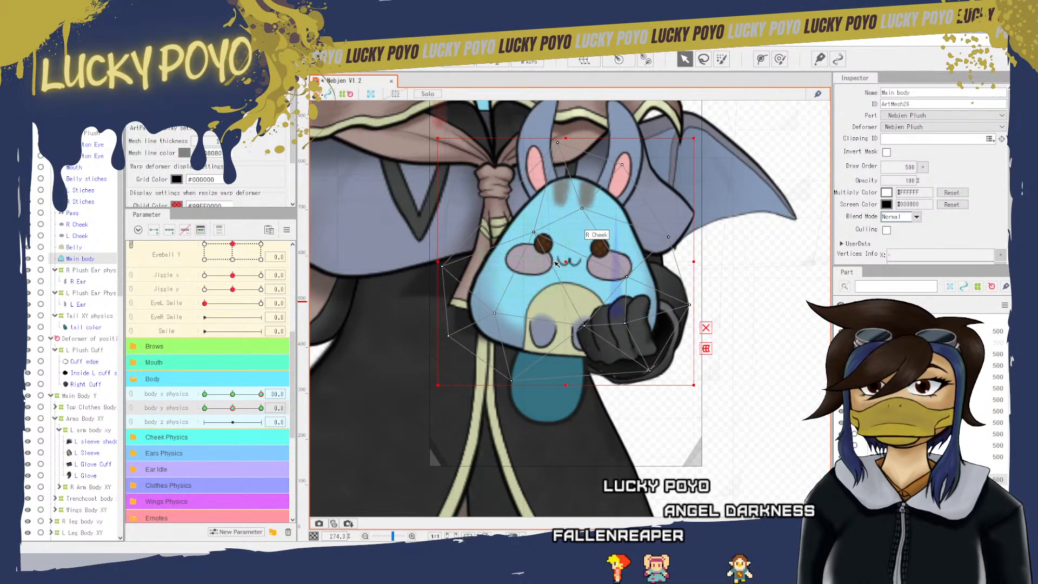
drag(557, 263, 576, 269)
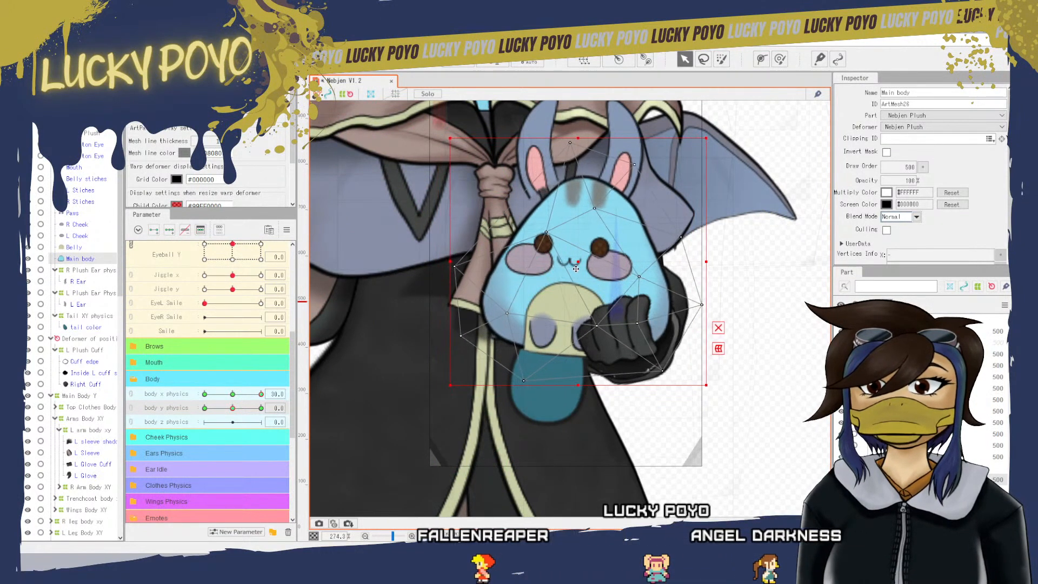
click(46, 41)
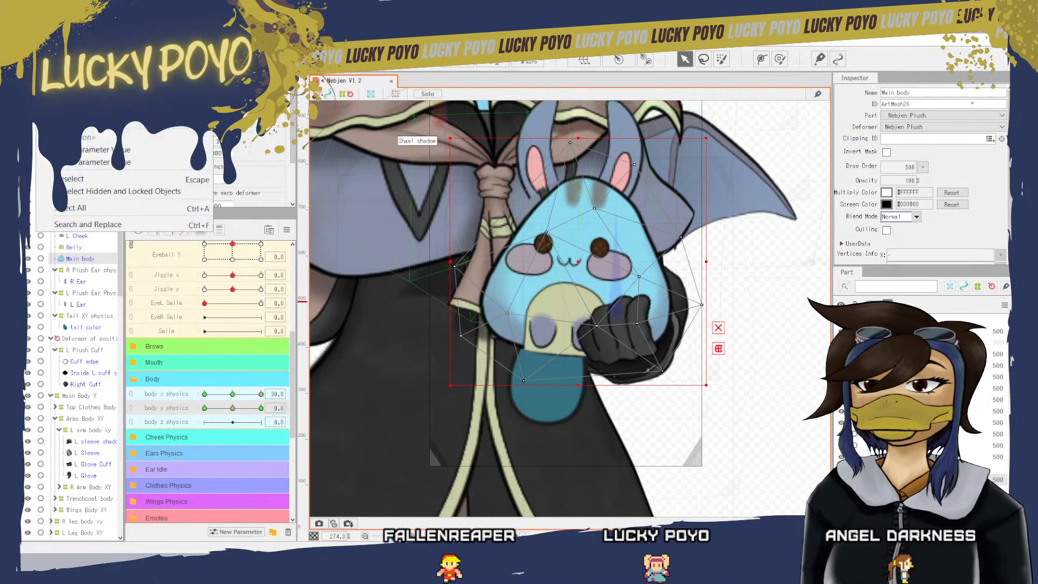
click(62, 53)
click(701, 254)
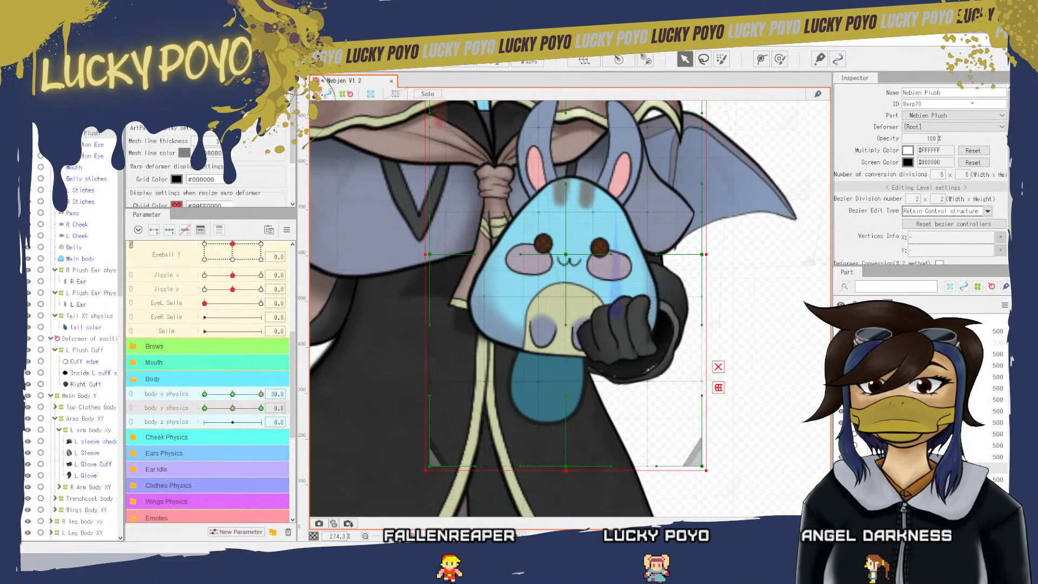
click(502, 301)
click(43, 41)
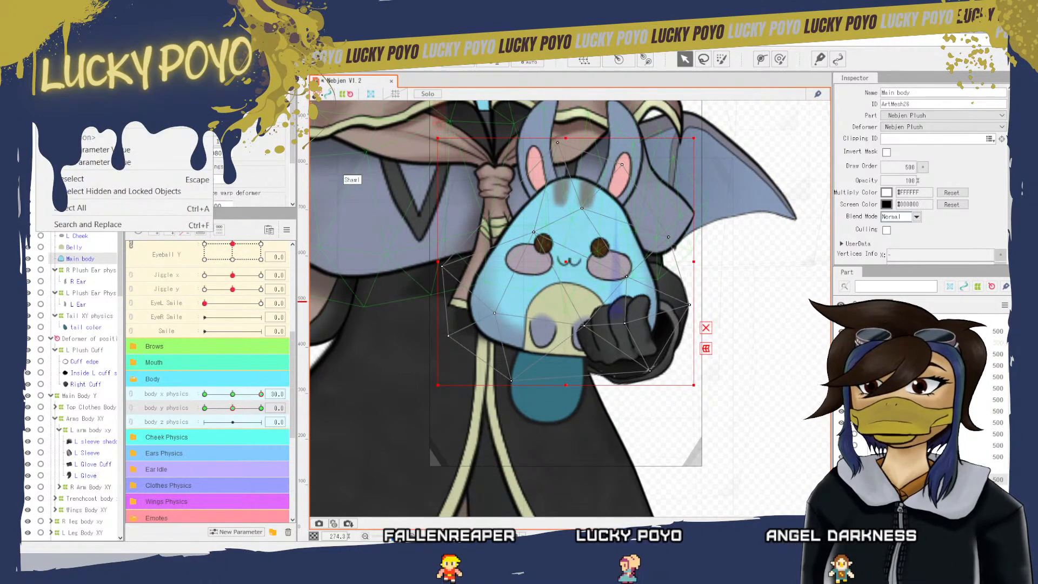
click(62, 55)
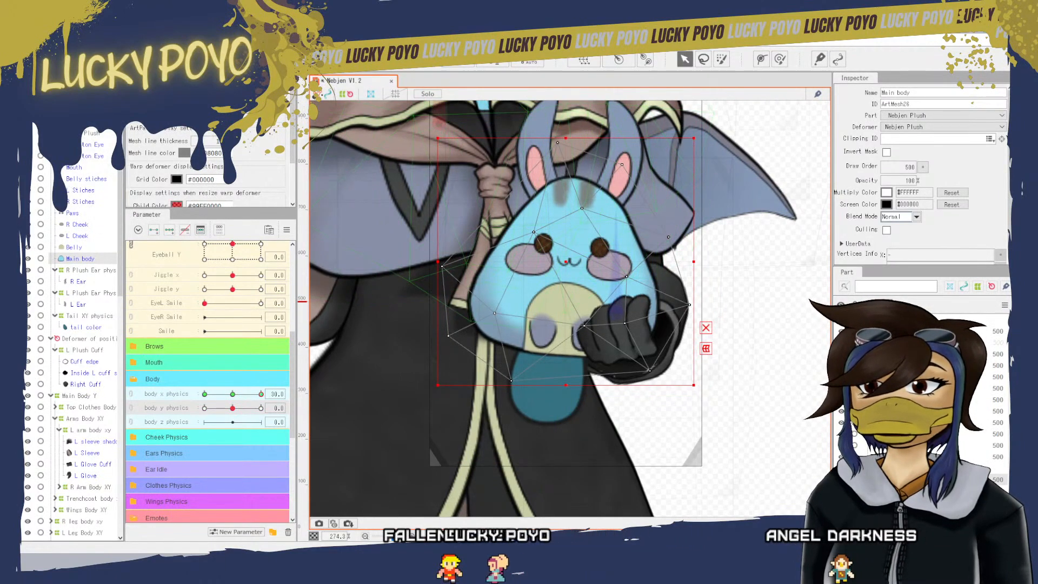
click(43, 41)
click(62, 54)
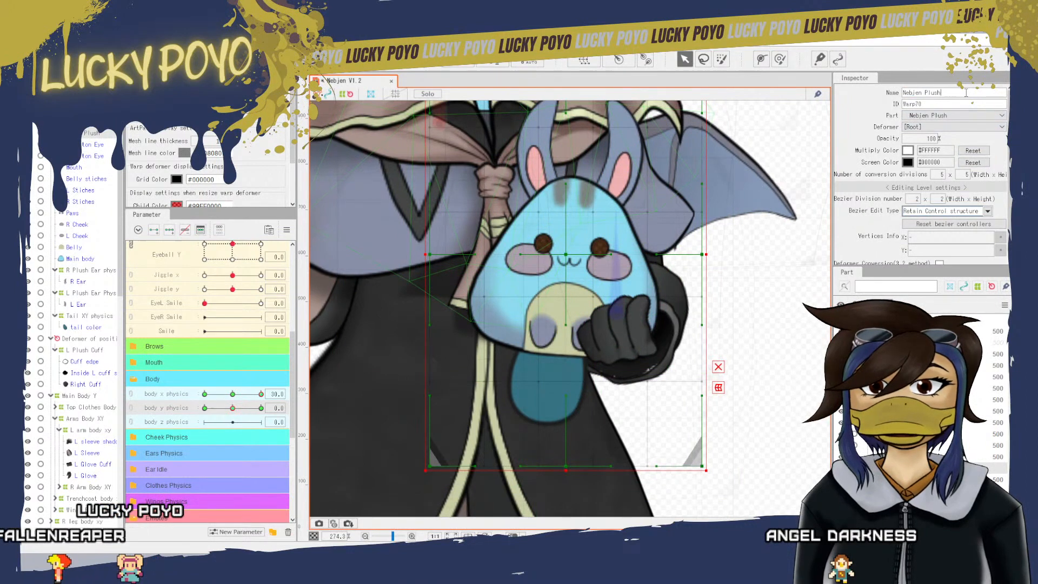
- Rename the Nebjen Plush deformer as Nebjen Plush XY and shift the whole plush outward toward the cuff at body x physics 30
text(X)
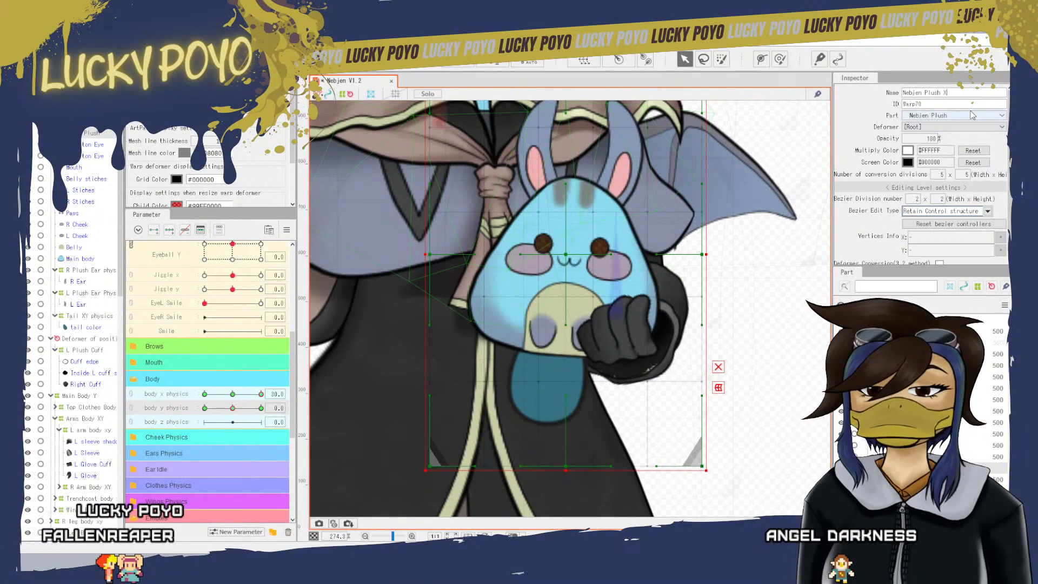
key(BackSpace)
key(BackSpace)
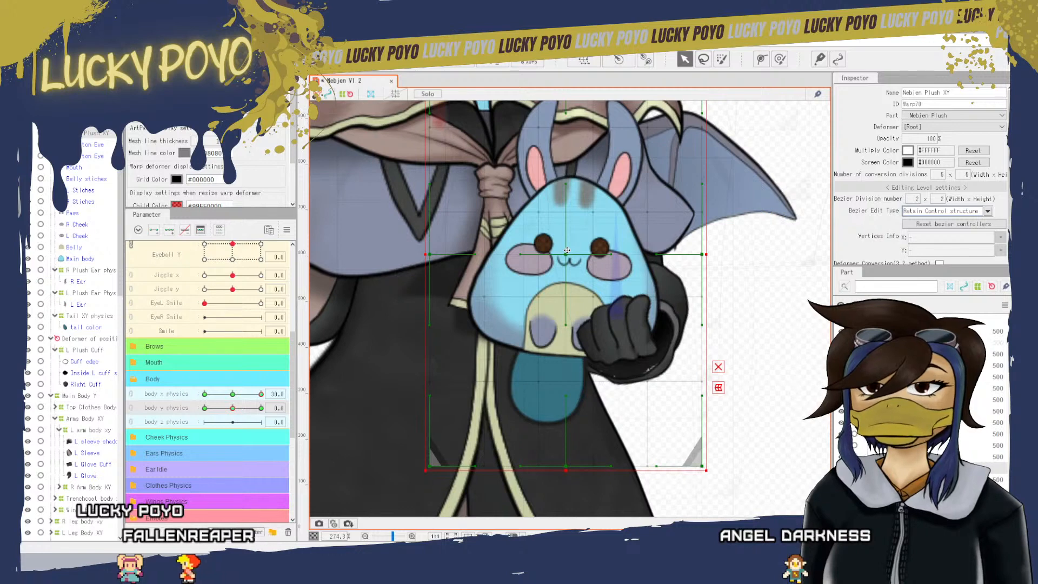
drag(566, 249, 587, 261)
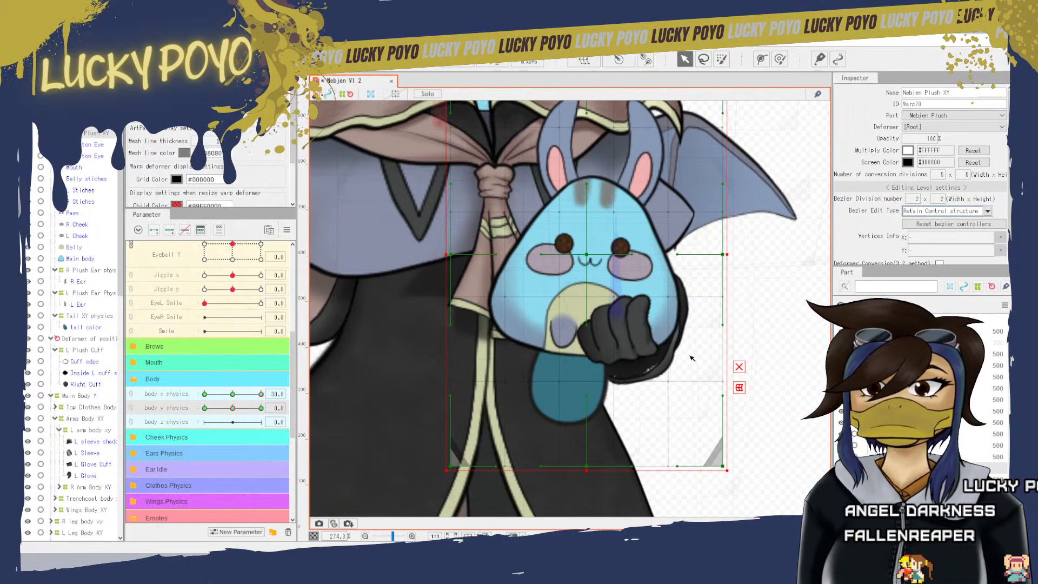
- Bend the L Hand Hold XY deformer at body x physics 30 by moving its middle control points outward so the holding hand curves
scroll(701, 409, up, 8)
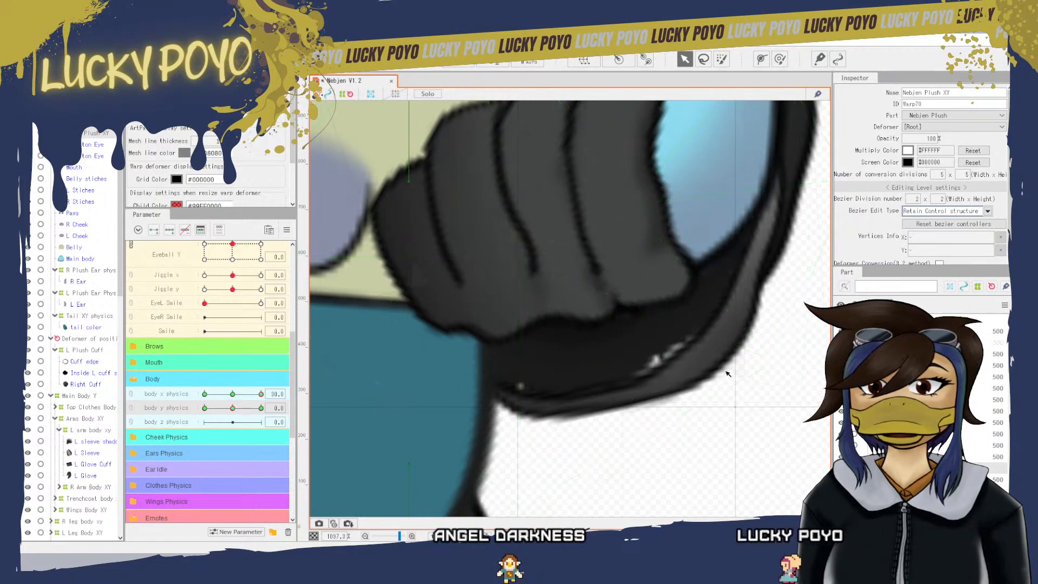
scroll(699, 409, down, 5)
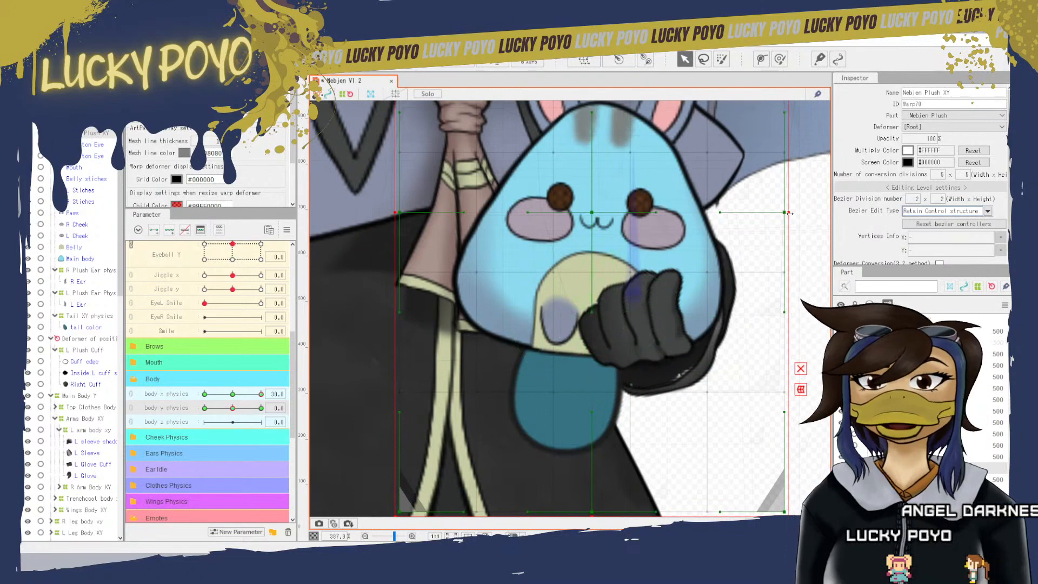
scroll(789, 214, down, 3)
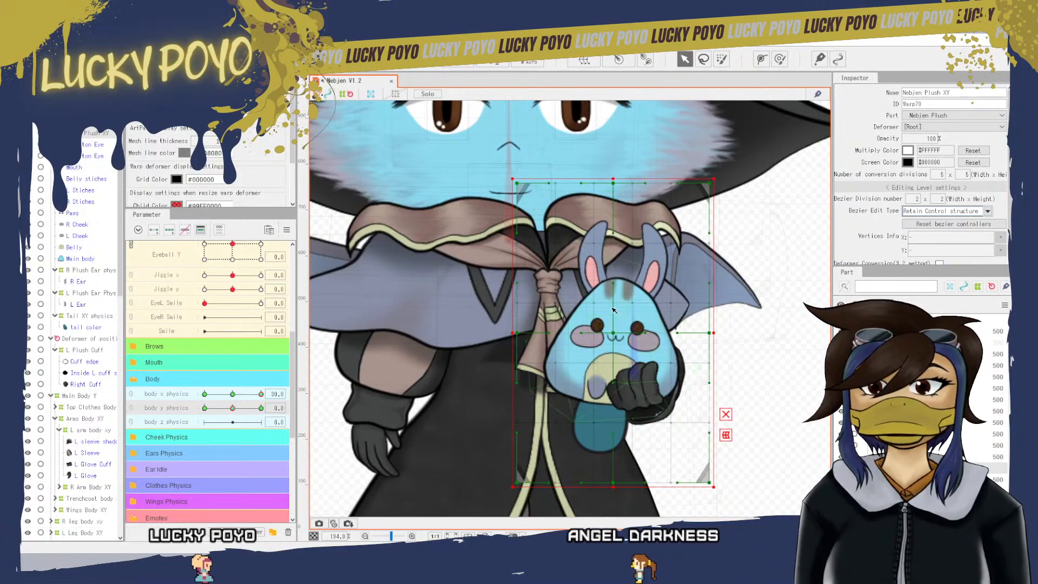
scroll(614, 310, up, 3)
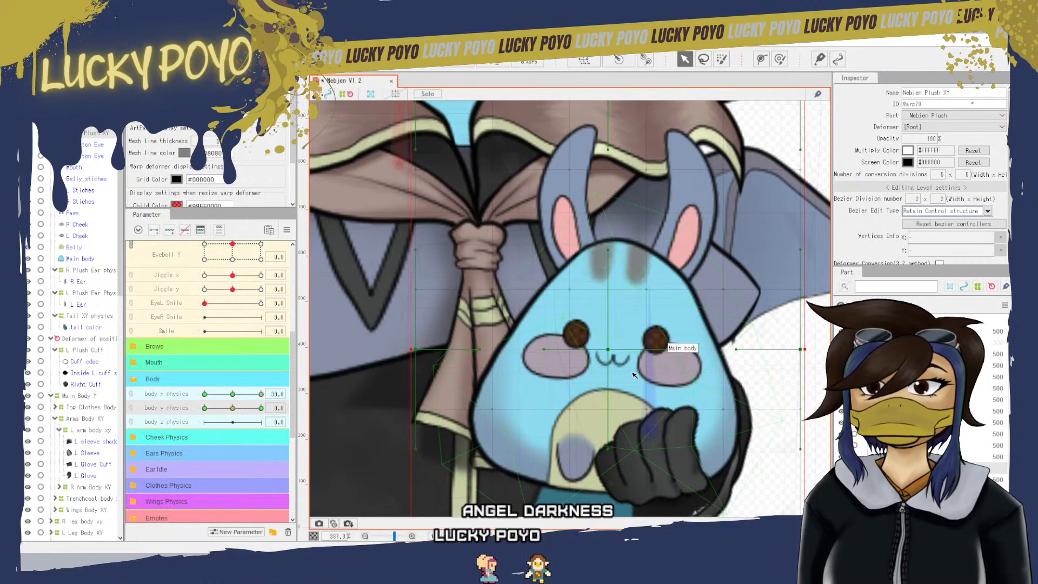
drag(260, 393, 271, 403)
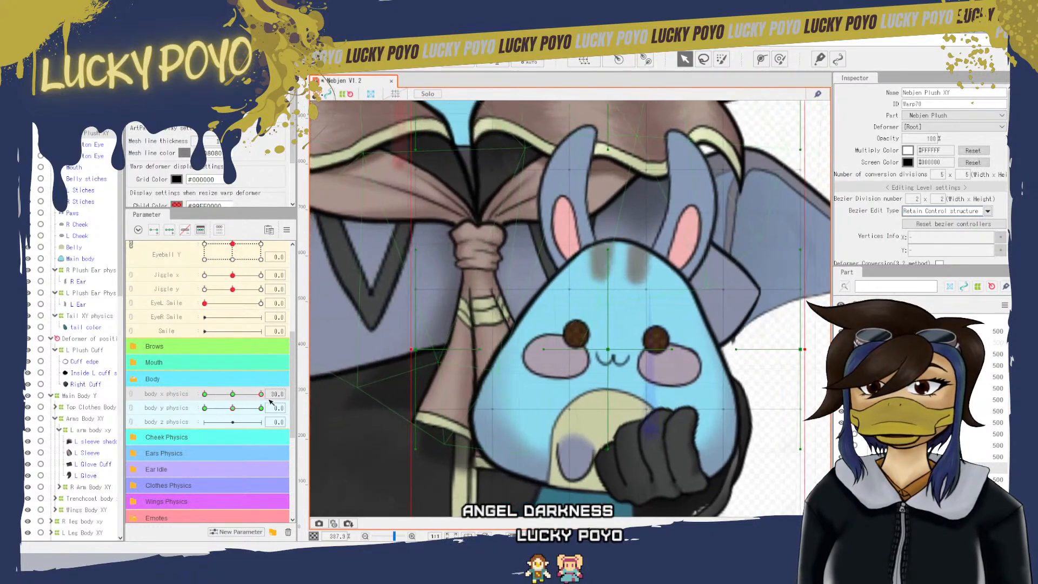
click(678, 397)
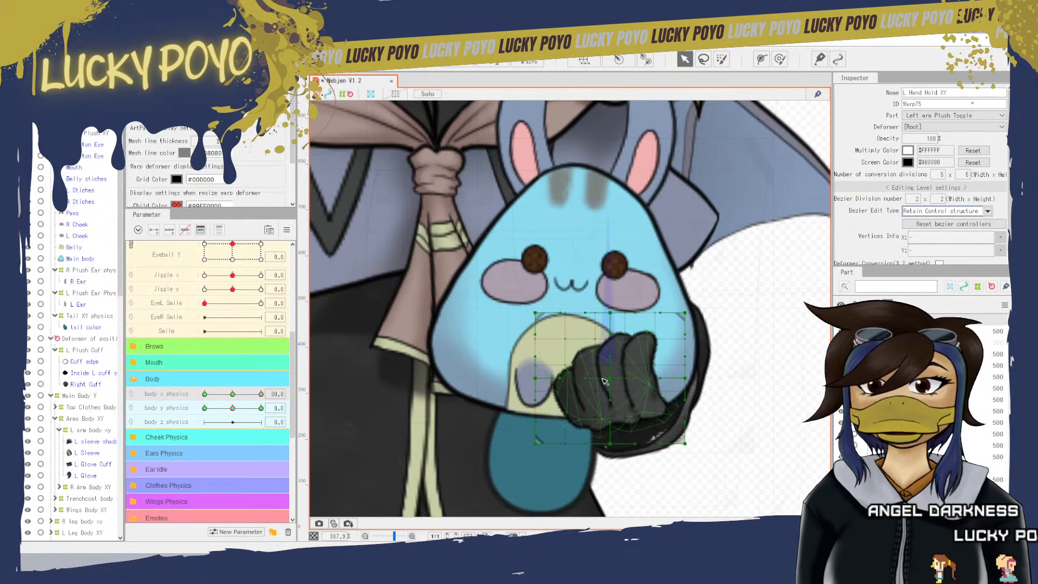
drag(612, 381, 617, 383)
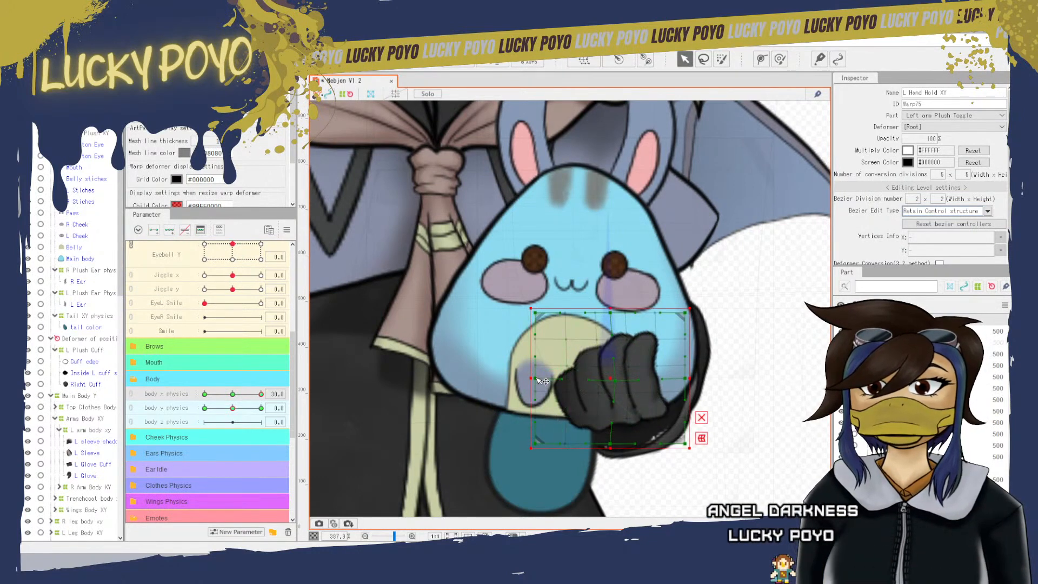
drag(537, 379, 546, 379)
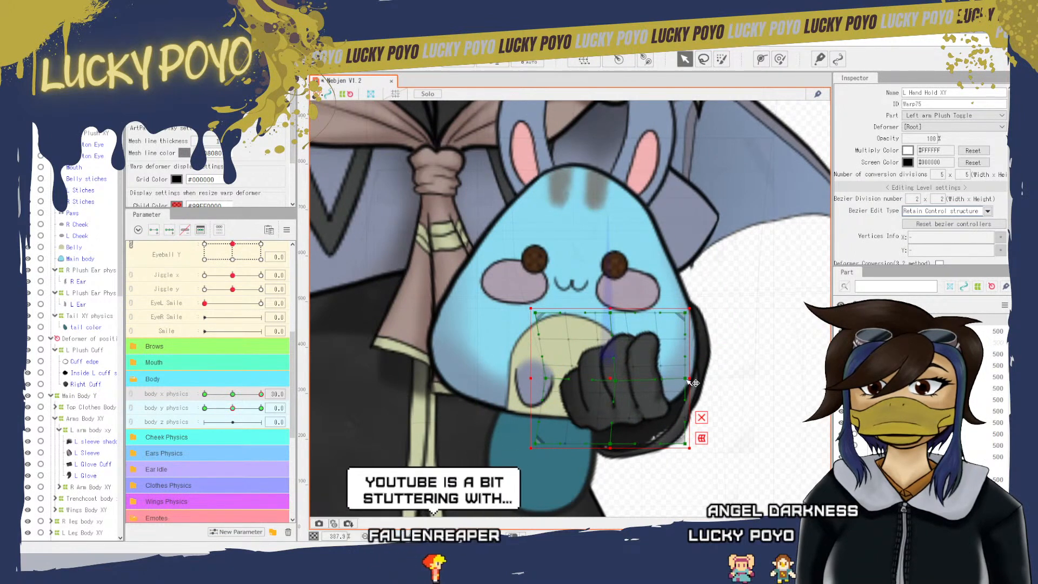
drag(686, 379, 694, 378)
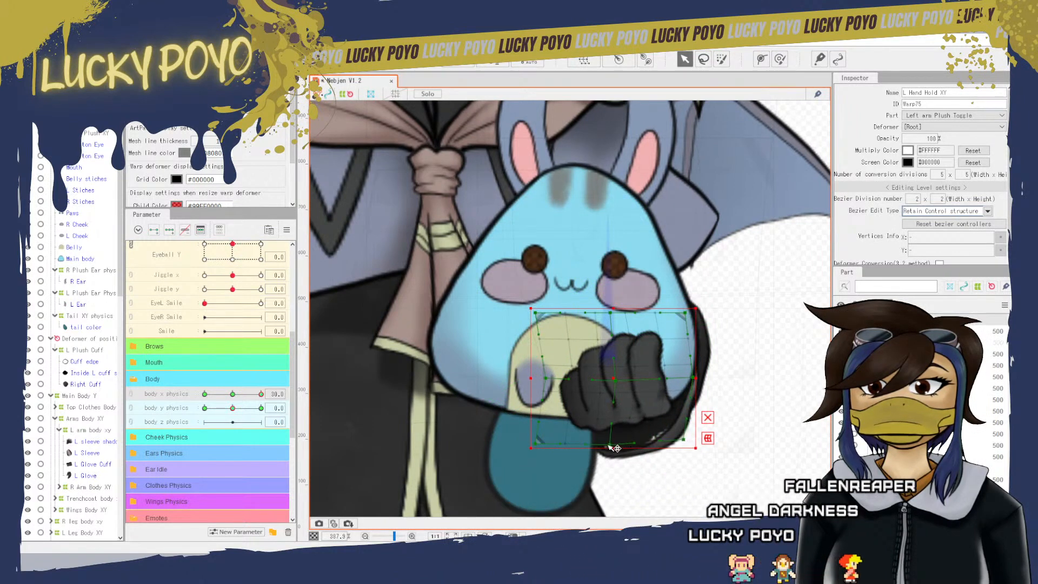
drag(609, 446, 610, 447)
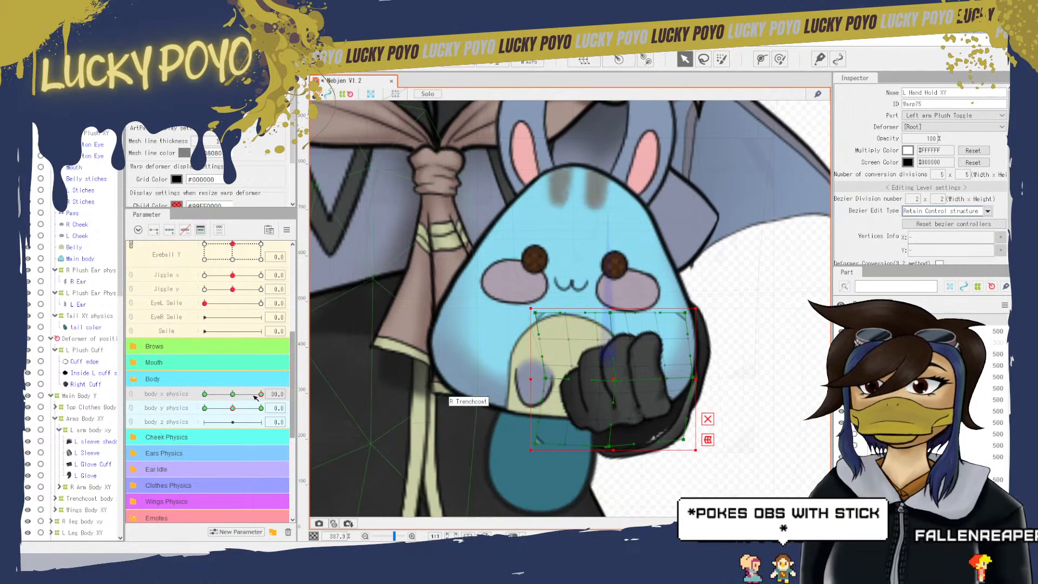
- Refine the L Hand Hold XY bend at body x physics 30 by shifting its inner edge and centre control point slightly outward
mouse_move(261, 395)
mouse_down()
mouse_move(251, 396)
mouse_move(279, 399)
mouse_up()
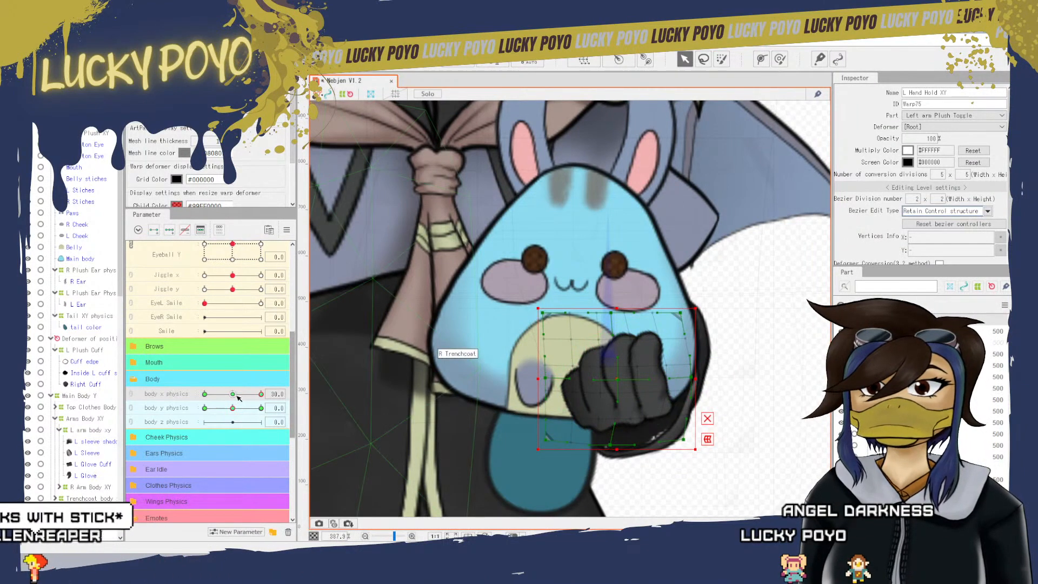
drag(261, 394, 231, 401)
drag(260, 399, 324, 403)
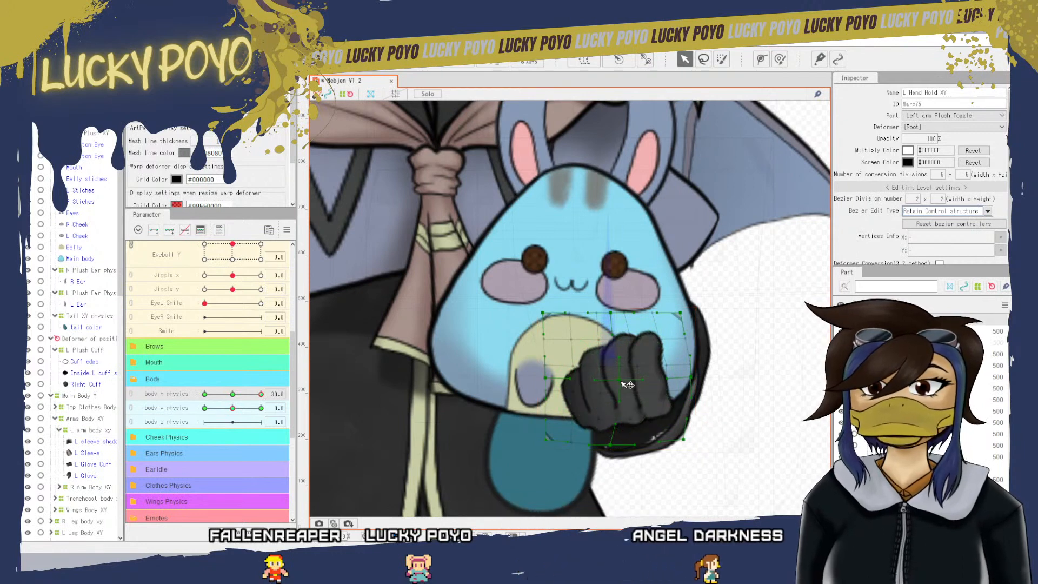
drag(622, 382, 626, 385)
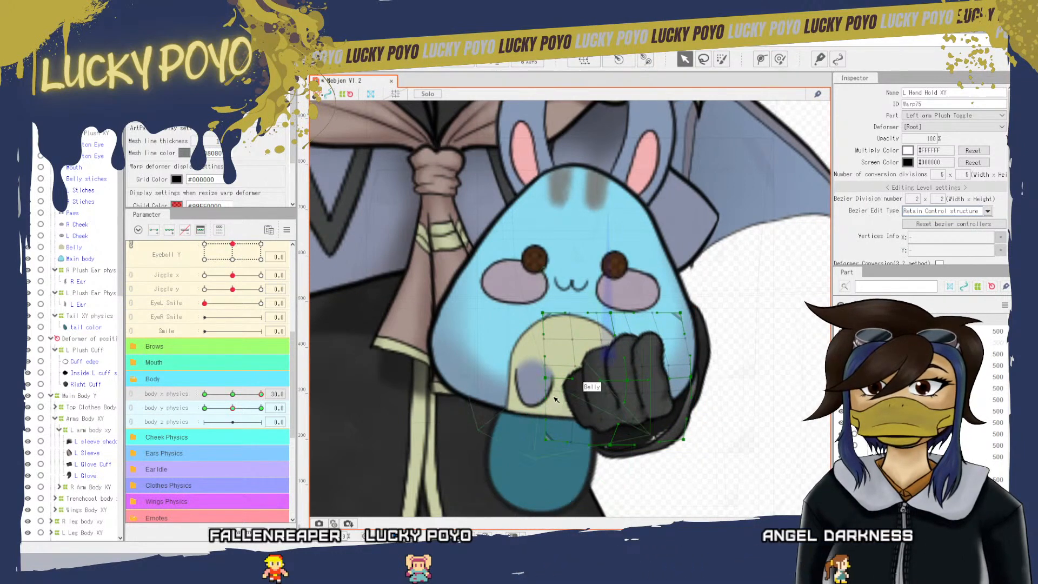
mouse_move(261, 394)
mouse_down()
mouse_move(238, 399)
mouse_move(266, 395)
mouse_up()
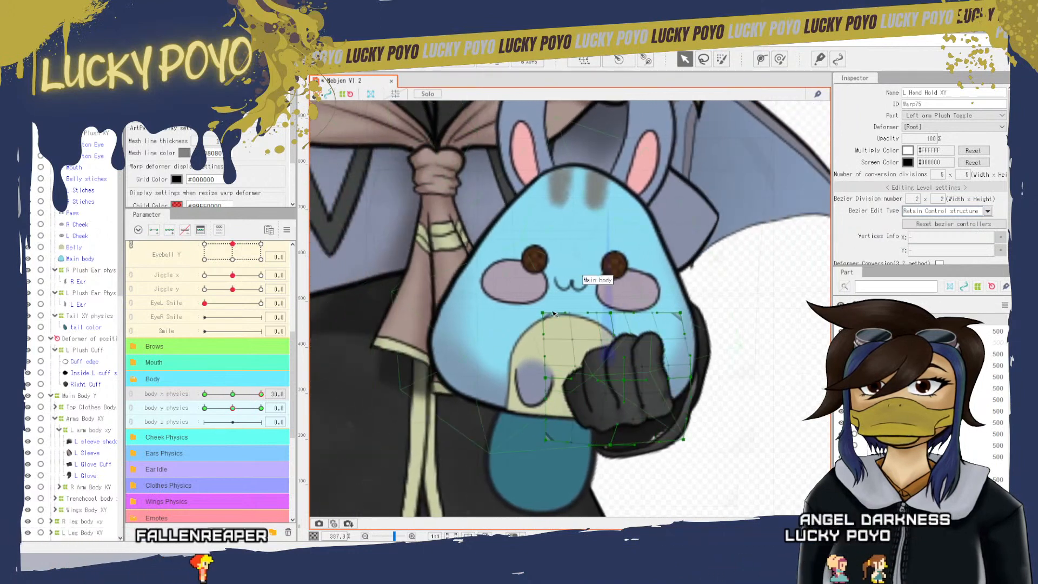
- Pull the L Hand Hold XY deformer's upper inner corner toward the hand at body x physics 30 and preview the body x motion
drag(541, 313, 553, 322)
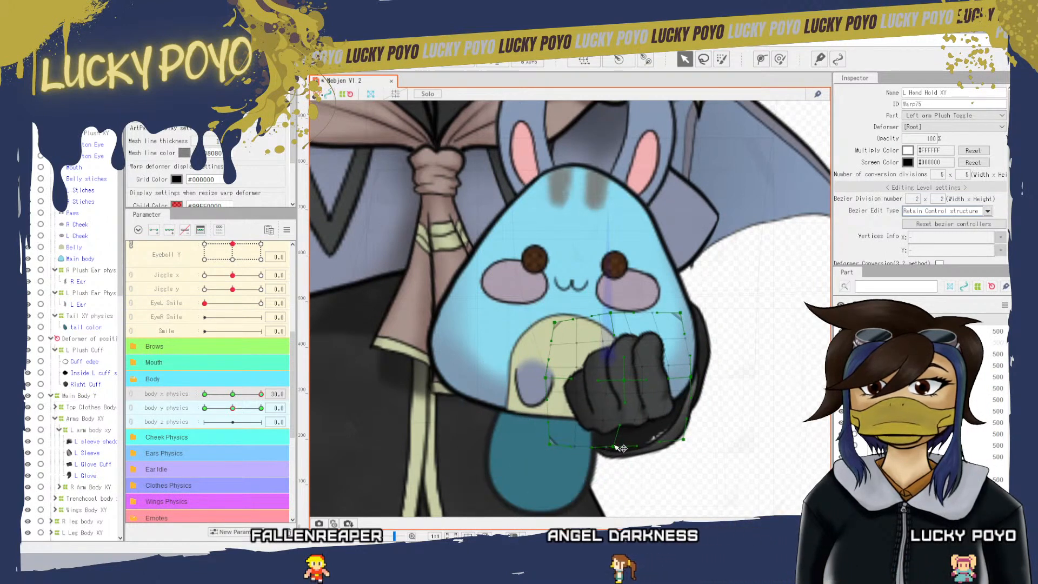
mouse_move(261, 394)
mouse_down()
mouse_move(239, 395)
mouse_move(266, 398)
mouse_up()
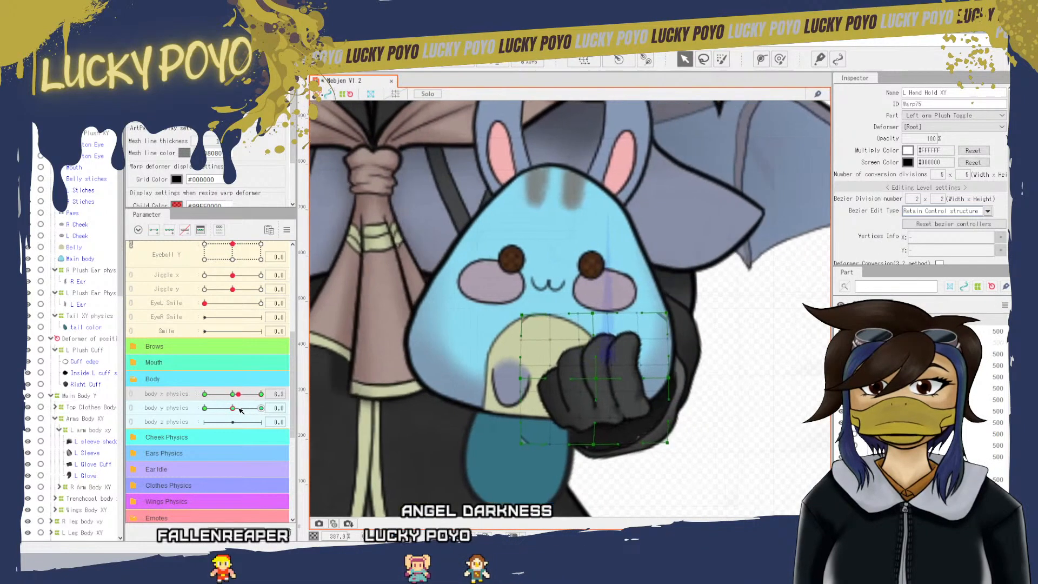
drag(239, 409, 264, 404)
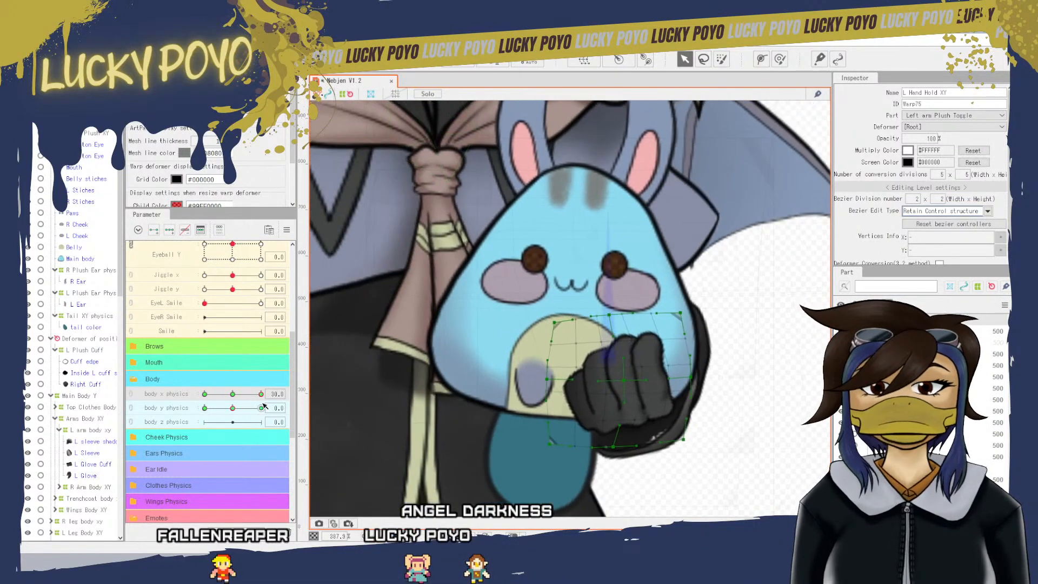
scroll(784, 298, down, 2)
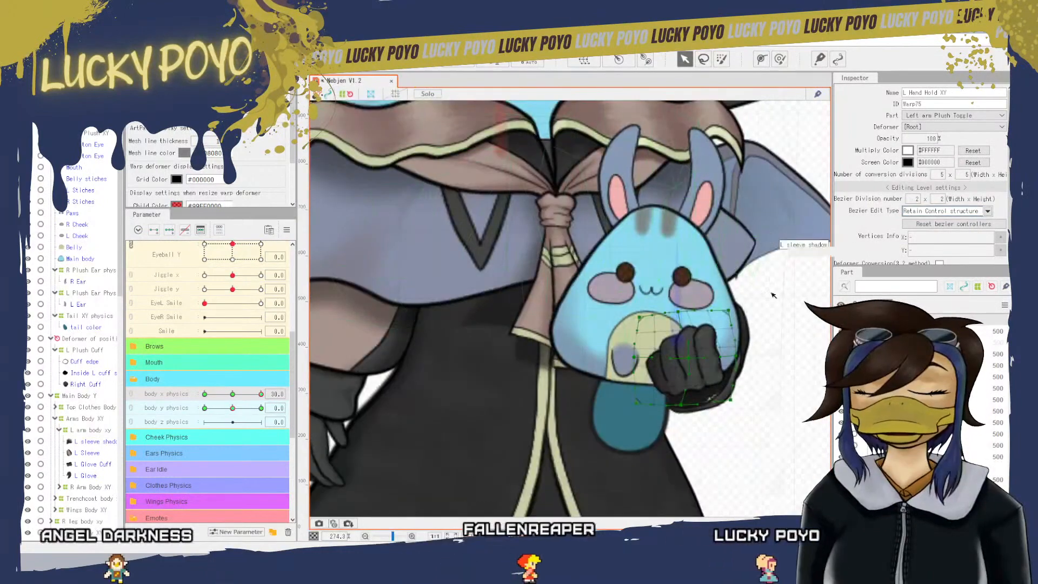